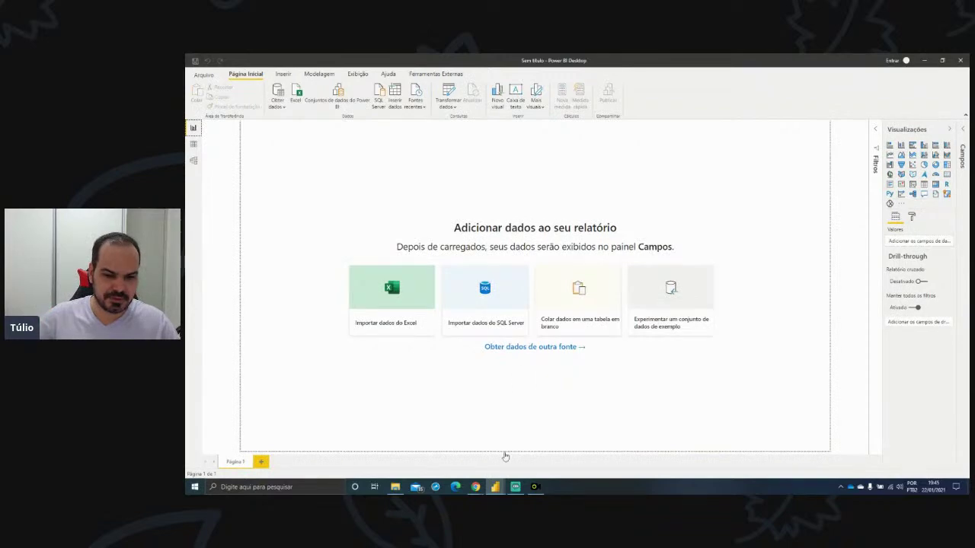
- Review the Contoso dashboard's sales overview and year-over-year pages, collapsing the Music, Movies and Audio Books category in the comparison table
mouse_move(495, 487)
click(479, 454)
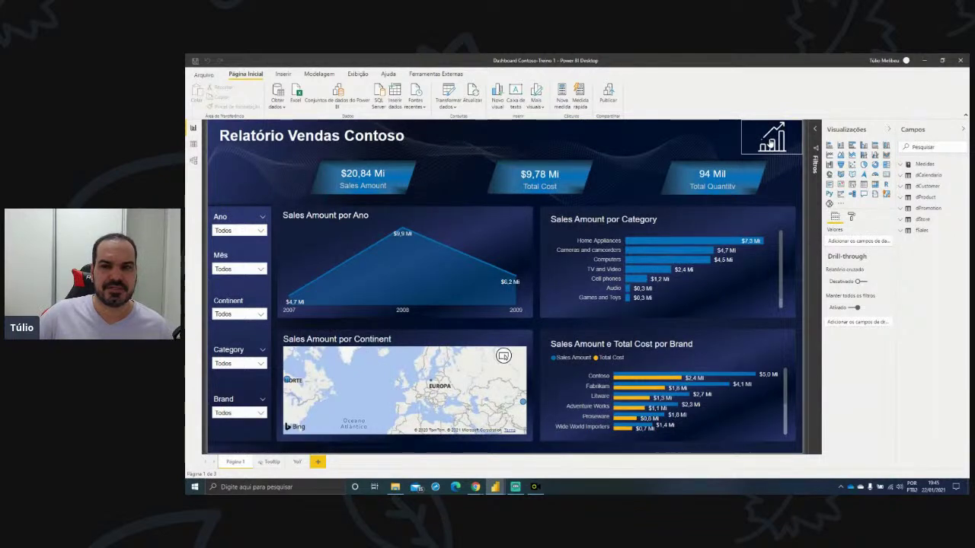
ctrl+click(674, 150)
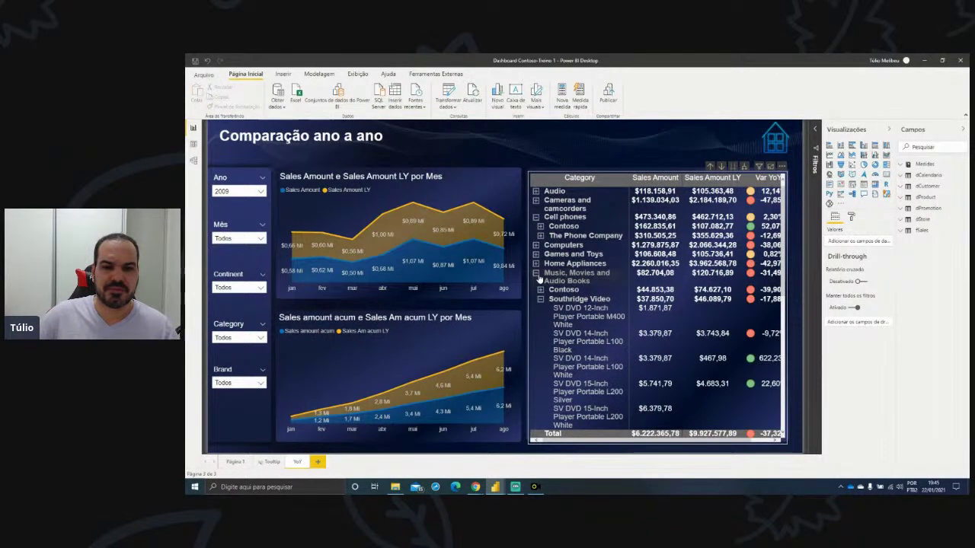
click(536, 273)
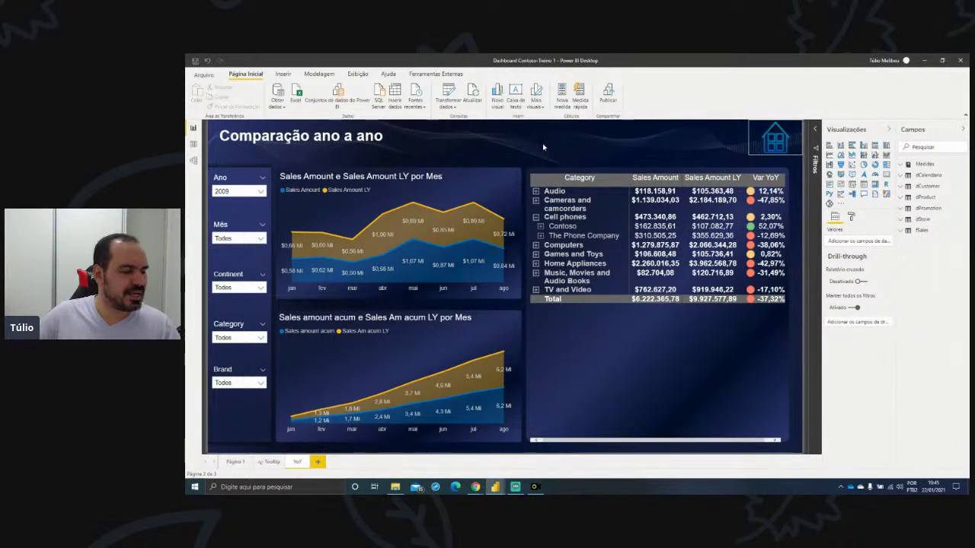
key(ctrl+Page_Up)
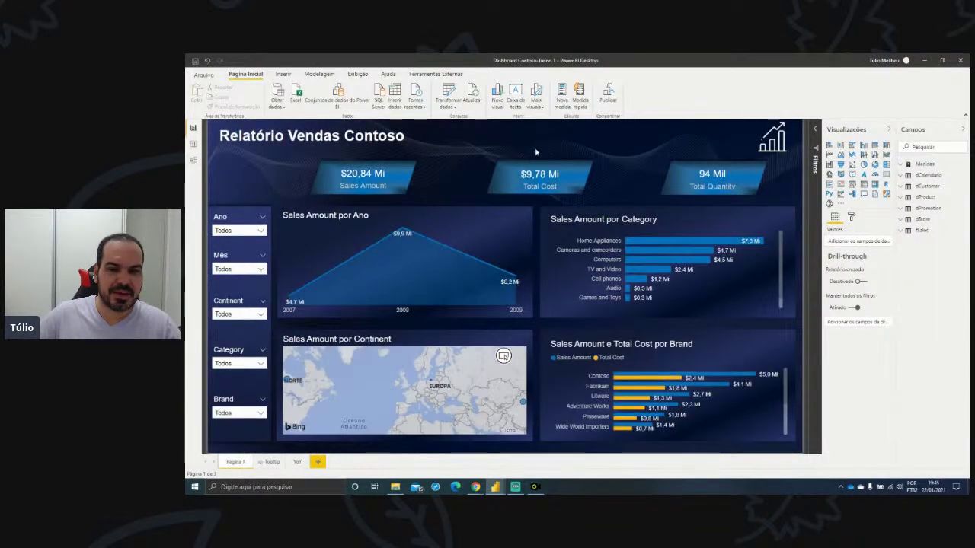
drag(791, 60, 186, 131)
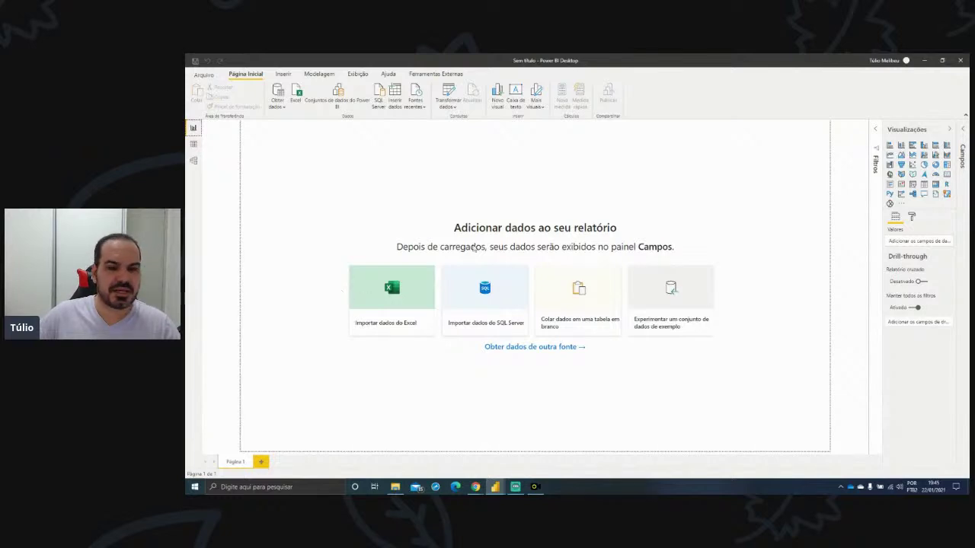
- Switch to File Explorer and look through the project folder and its Dados subfolder for the source data
click(395, 486)
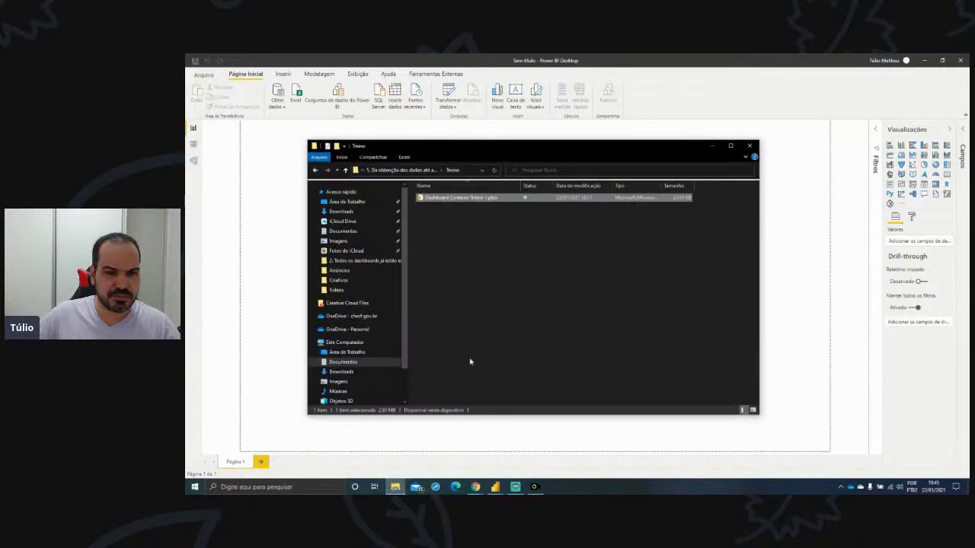
click(402, 170)
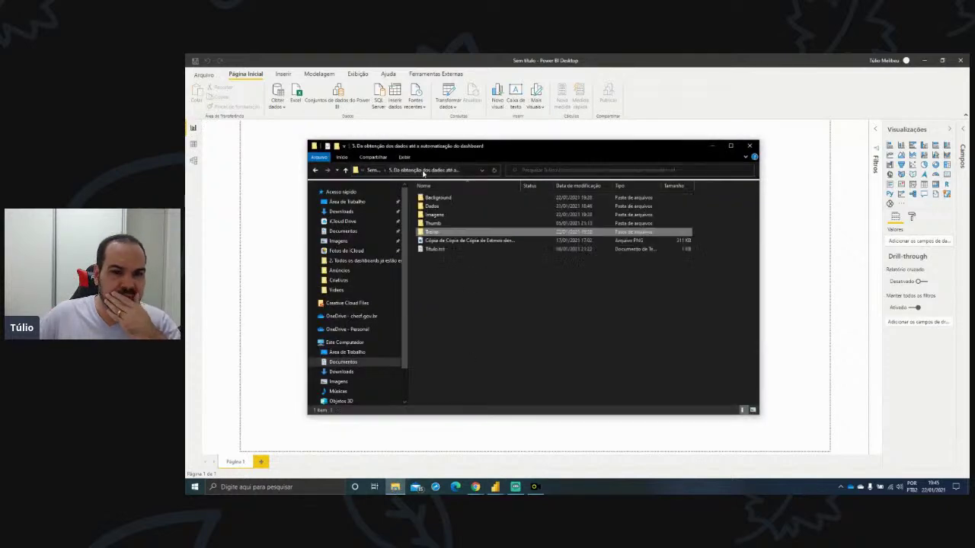
double_click(442, 206)
click(431, 212)
drag(424, 201, 437, 202)
click(404, 170)
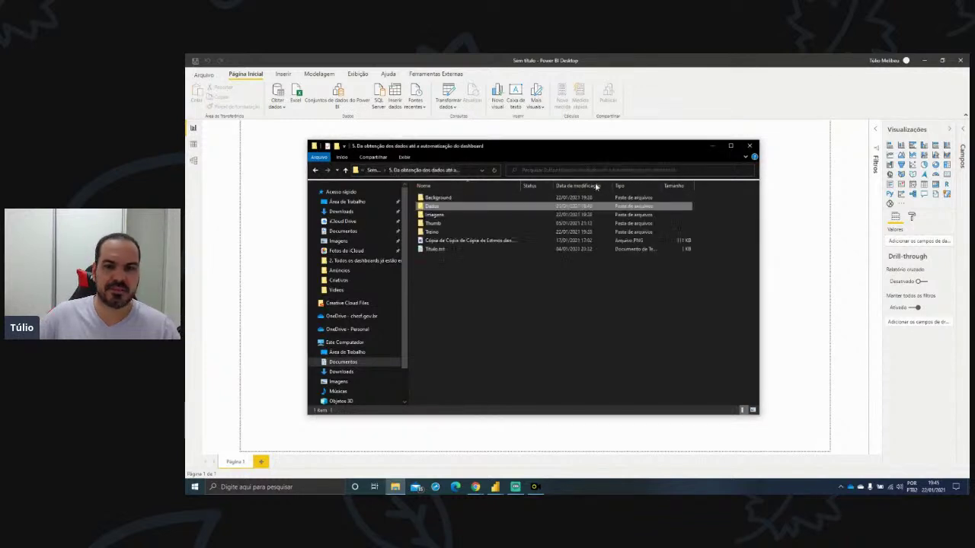
click(711, 146)
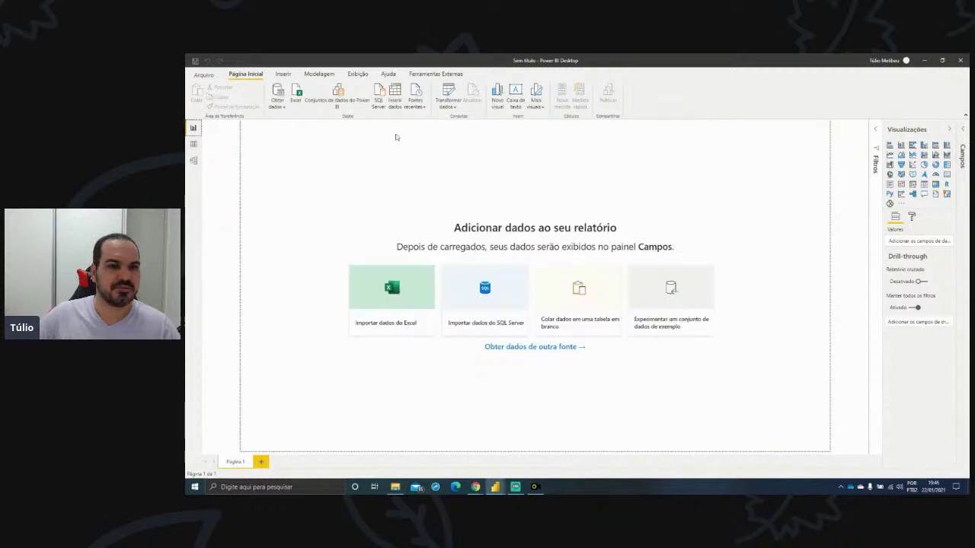
- Import the Excel workbook Contoso.xlsx from the project's Dados folder into the blank report
click(299, 102)
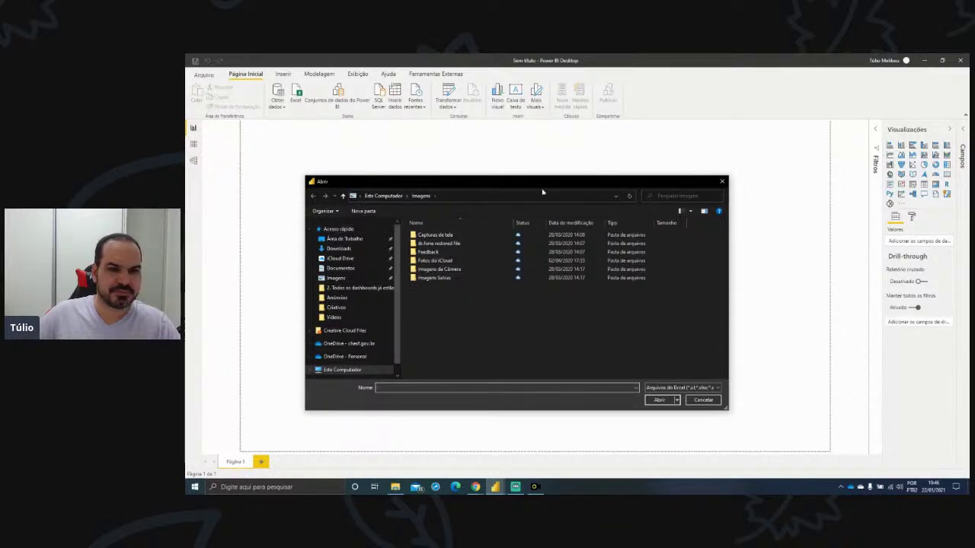
drag(551, 191, 75, 183)
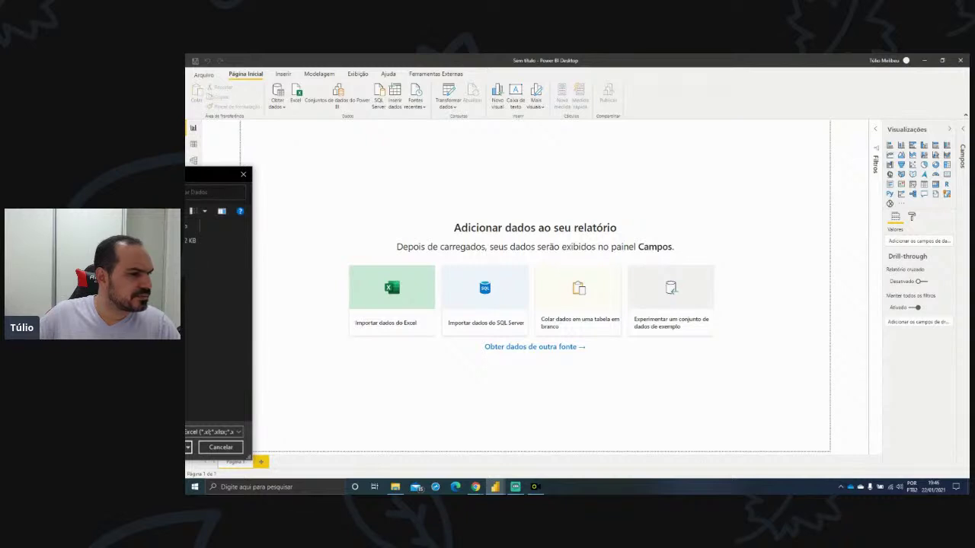
drag(217, 175, 546, 207)
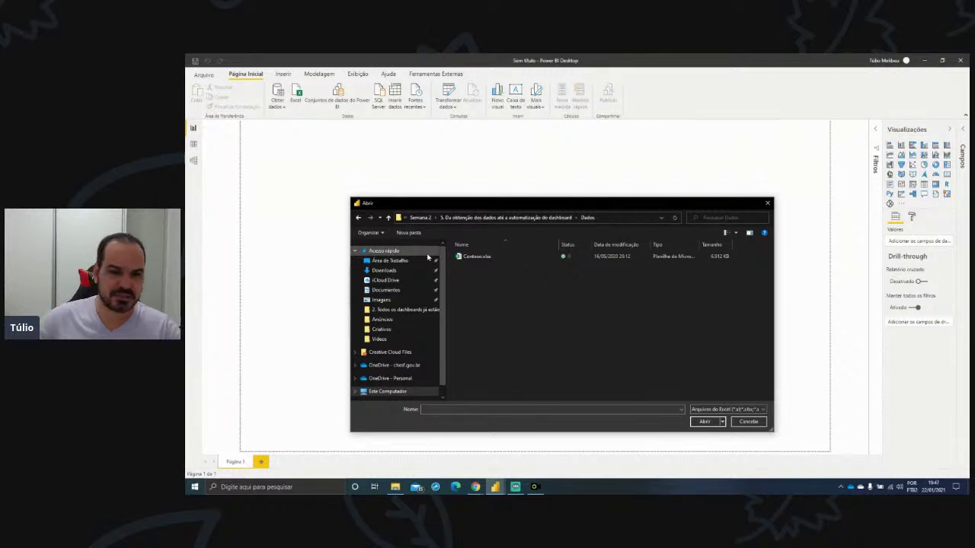
double_click(491, 259)
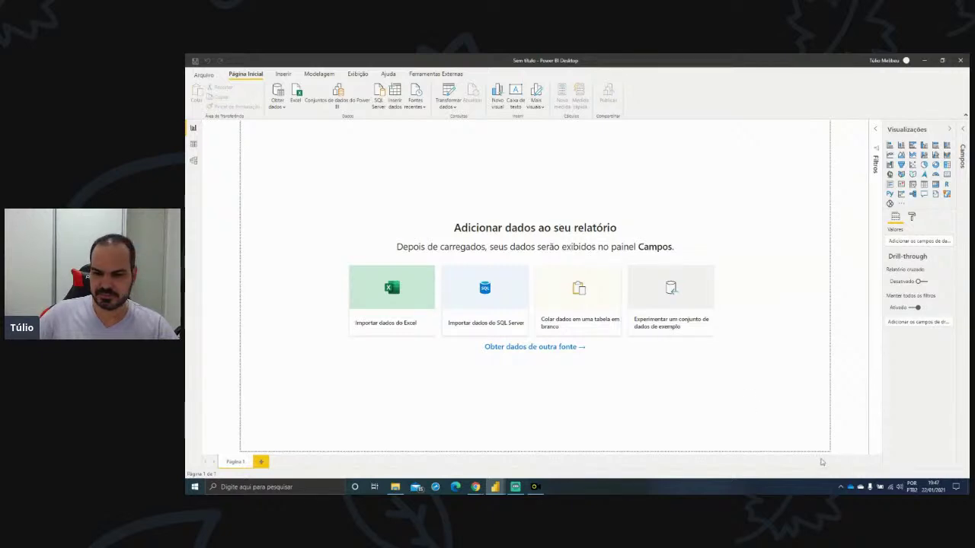
click(842, 487)
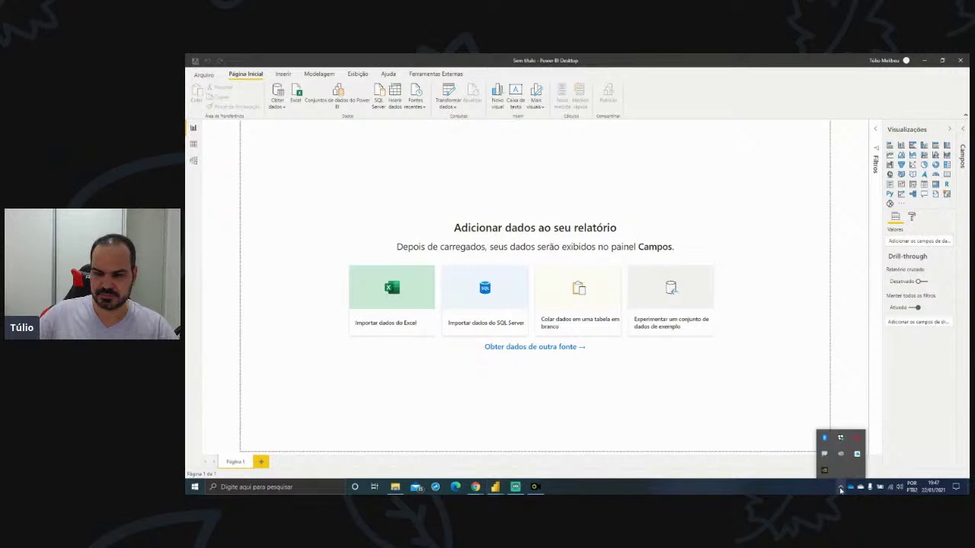
click(843, 489)
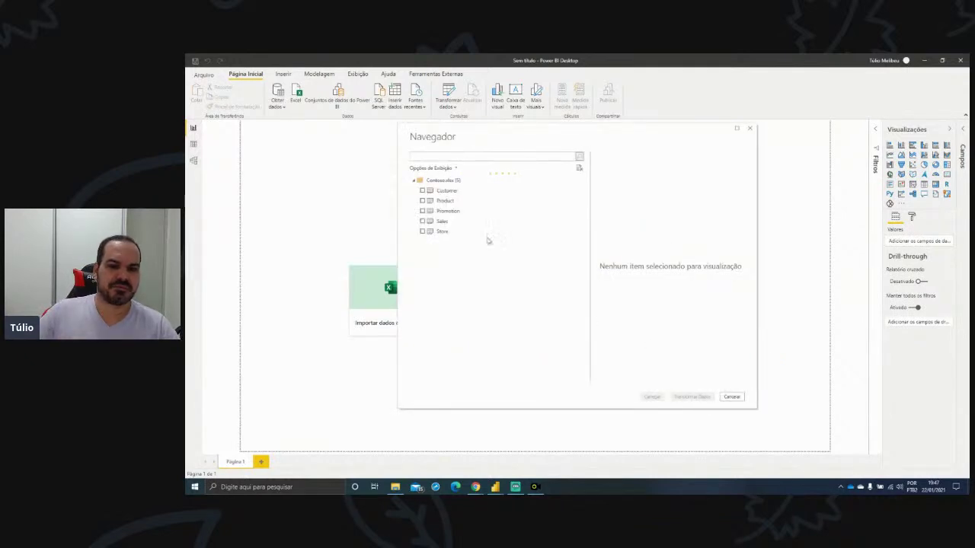
- Select the Customer, Product, Promotion, Sales and Store tables and open them for data transformation
click(422, 190)
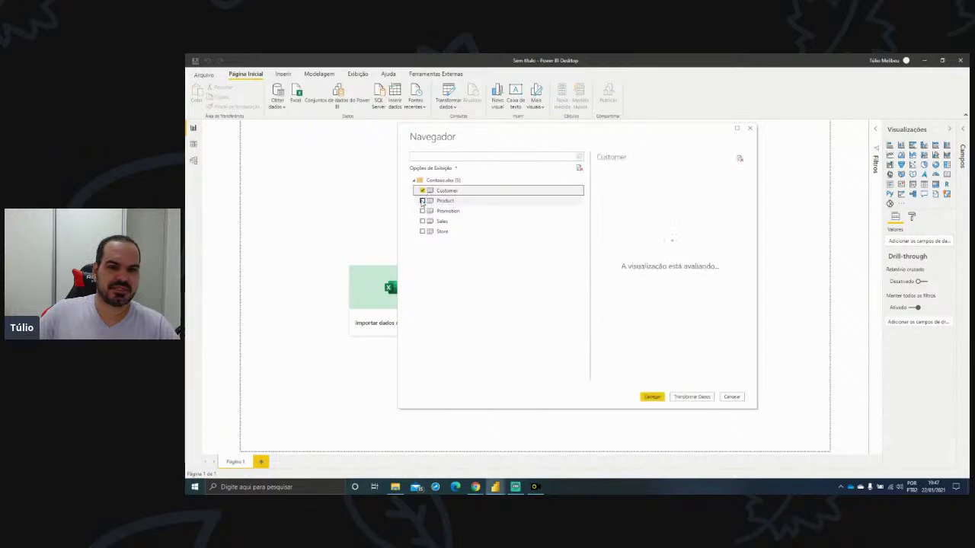
click(425, 201)
click(423, 201)
click(423, 211)
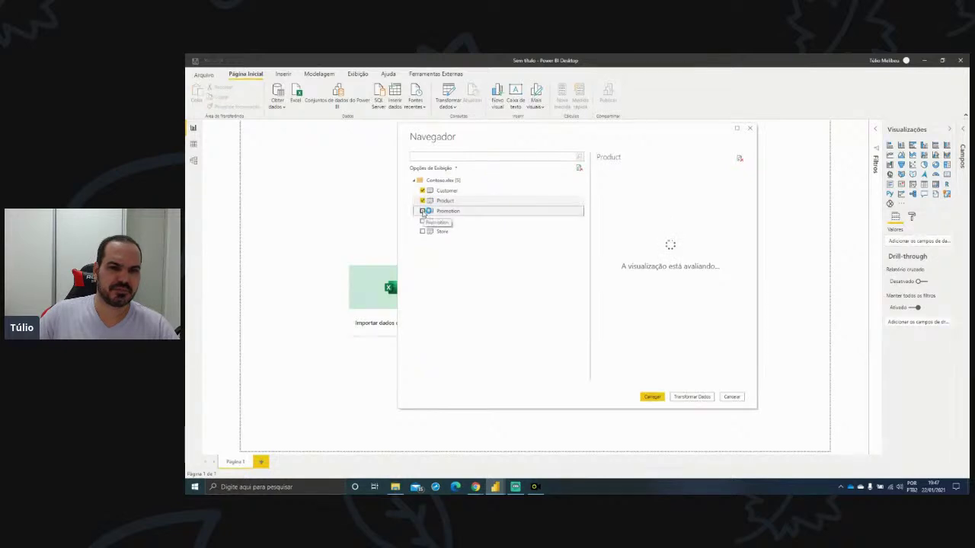
click(423, 221)
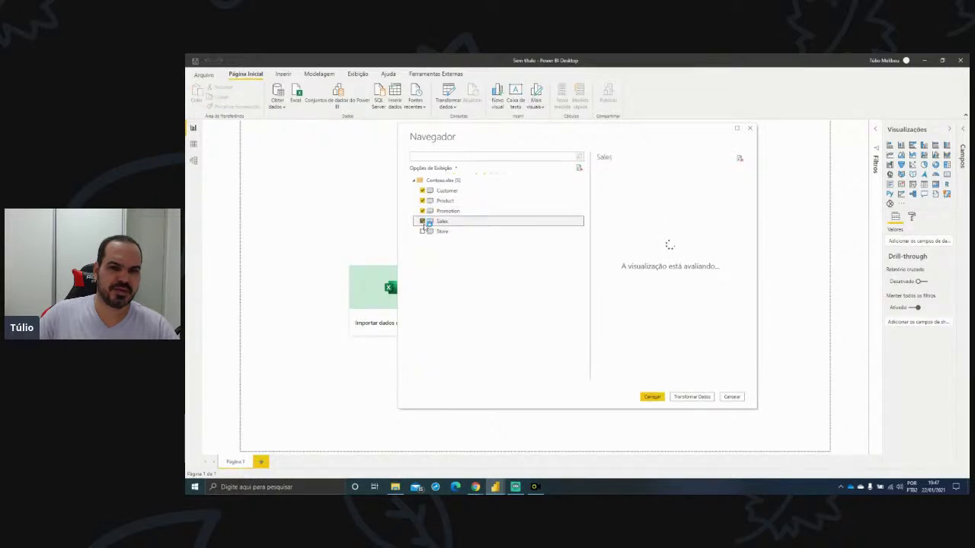
click(423, 232)
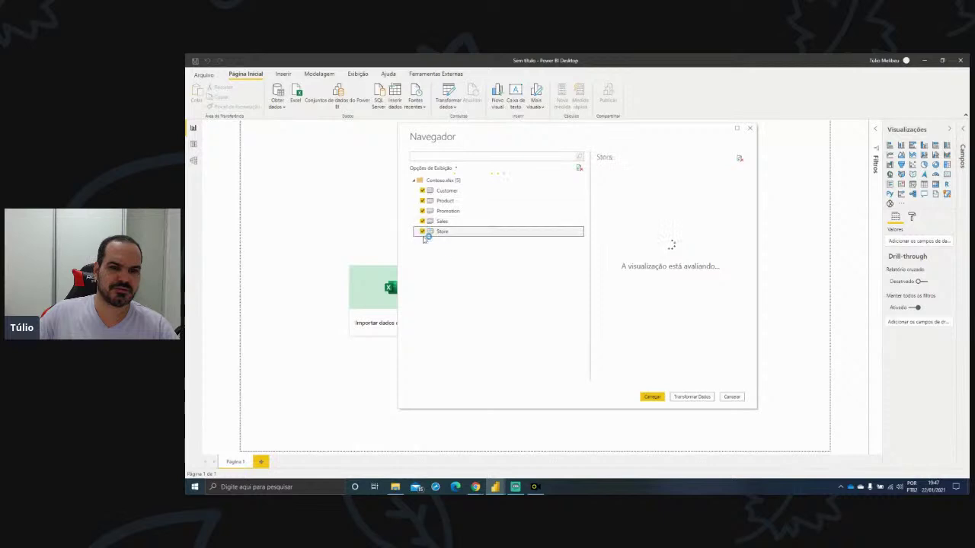
click(695, 397)
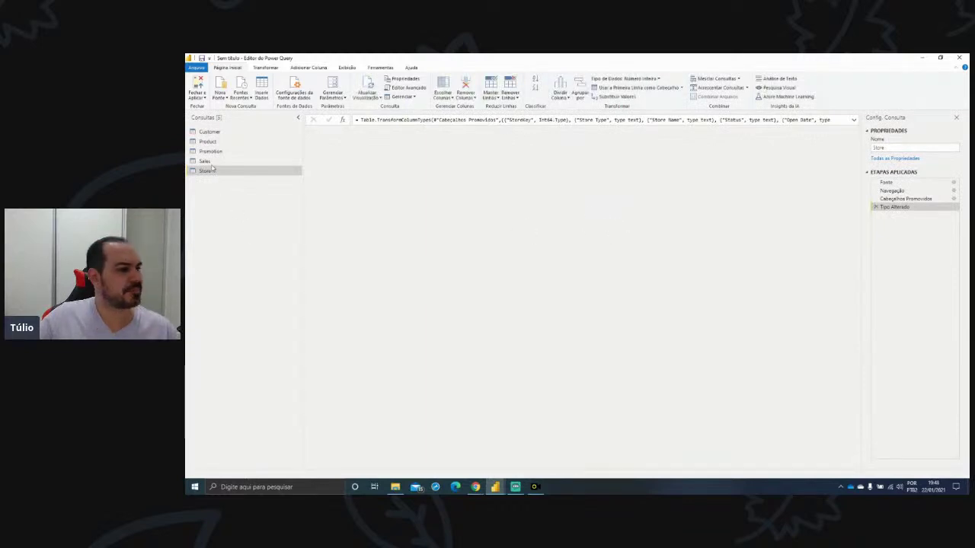
- Rename the Customer query as dCustomer
click(210, 133)
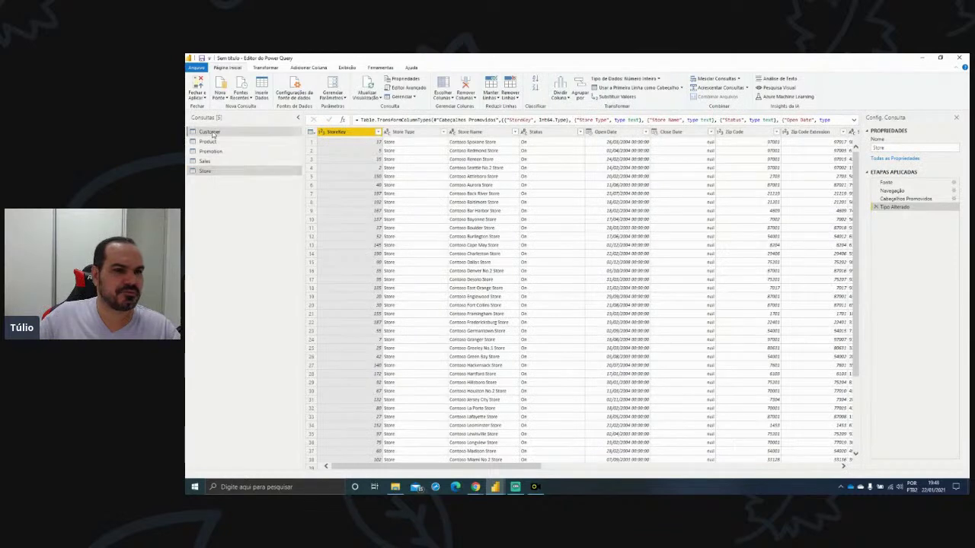
double_click(211, 132)
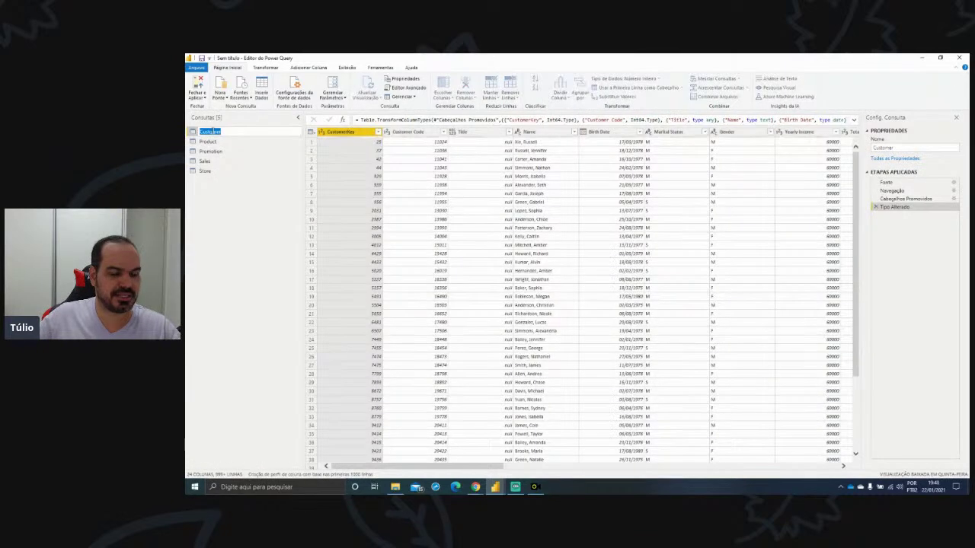
text(d)
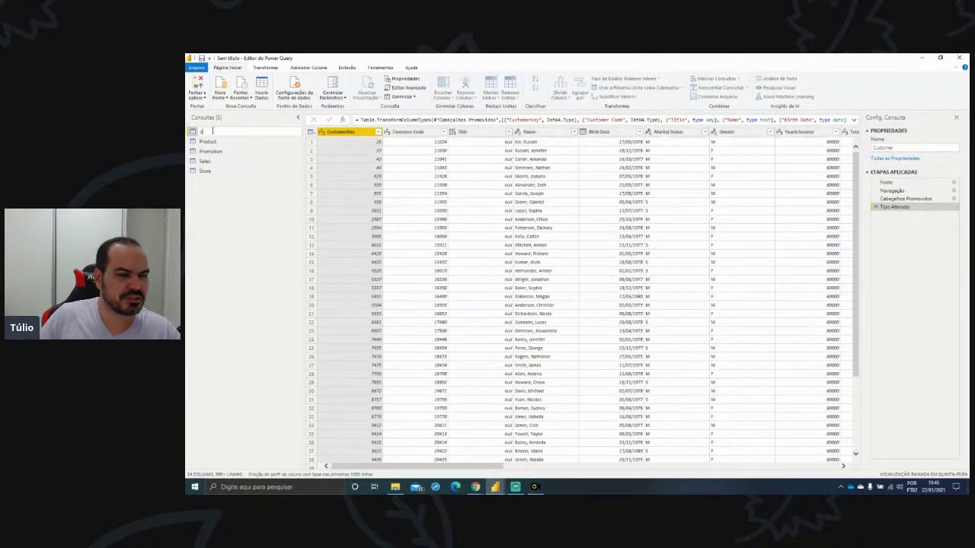
text(Custom)
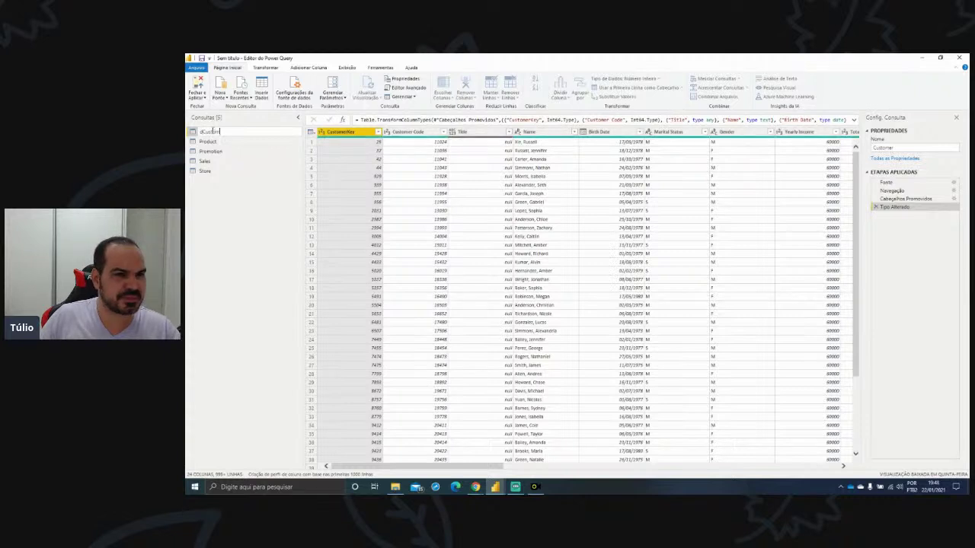
text(er)
key(Return)
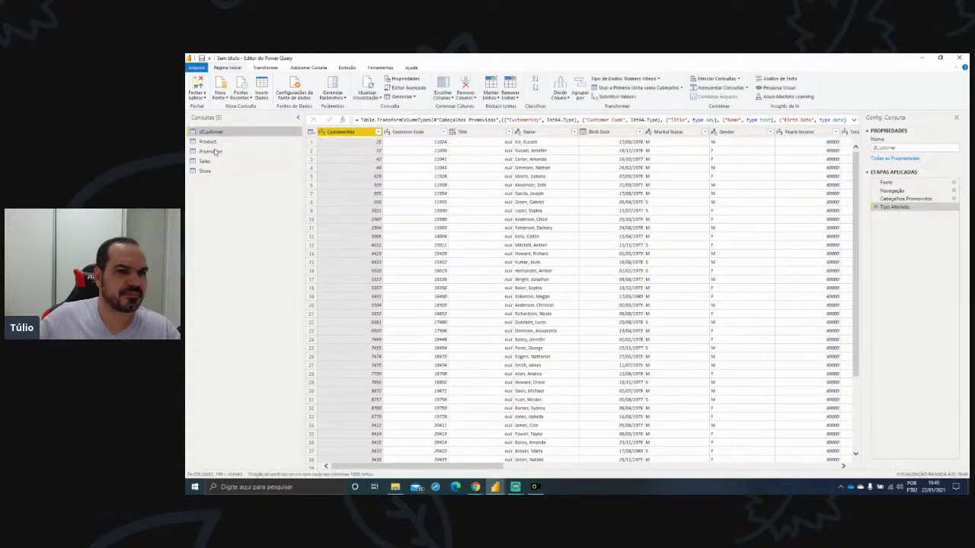
- Rename the Product query as dProduct
click(207, 142)
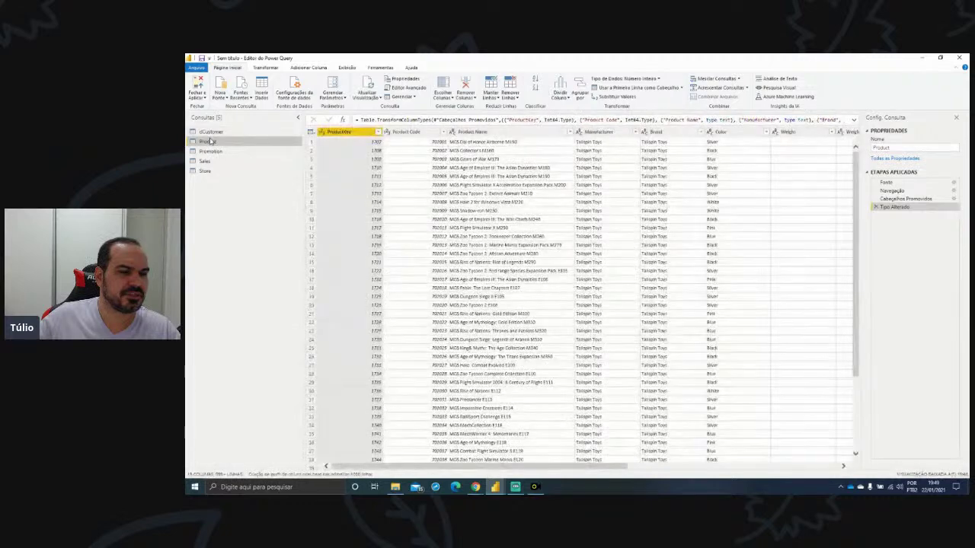
double_click(209, 141)
text(dProduct)
key(Return)
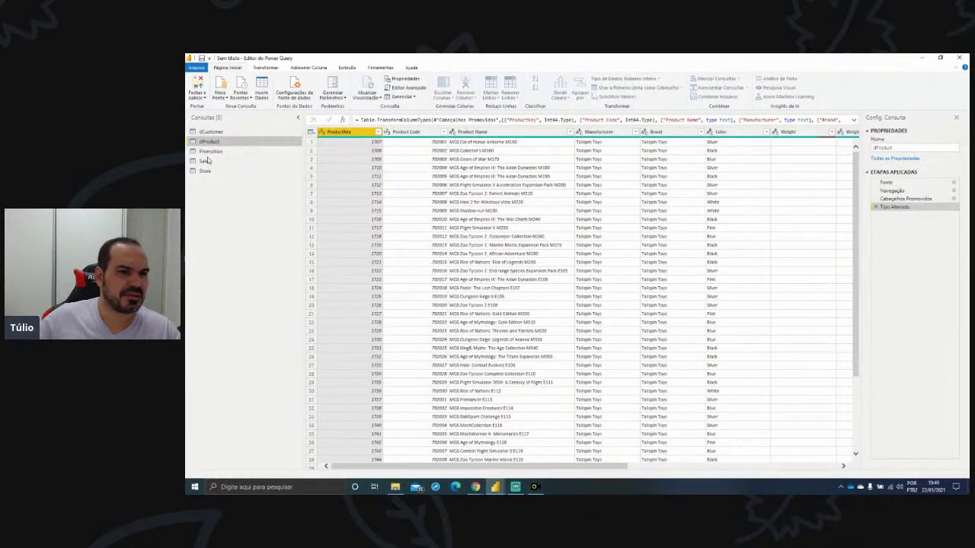
- Rename the Promotion query as dPromotion
click(207, 152)
double_click(205, 151)
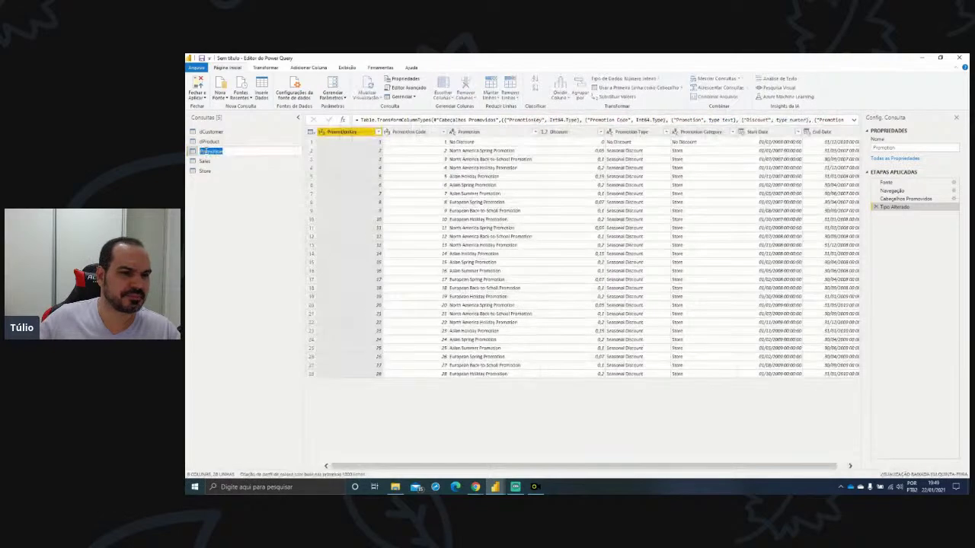
key(Home)
text(d)
key(Return)
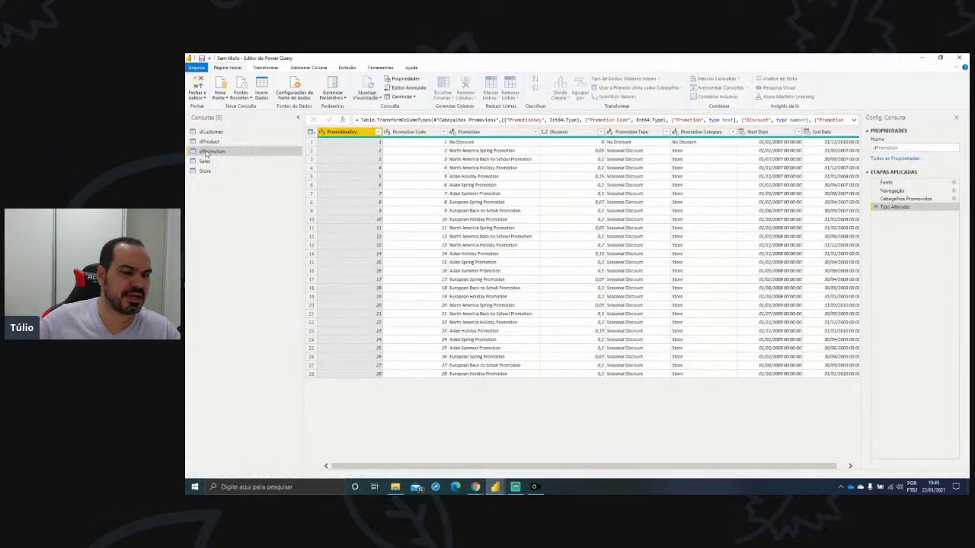
- Rename the Sales query as fSales
click(206, 161)
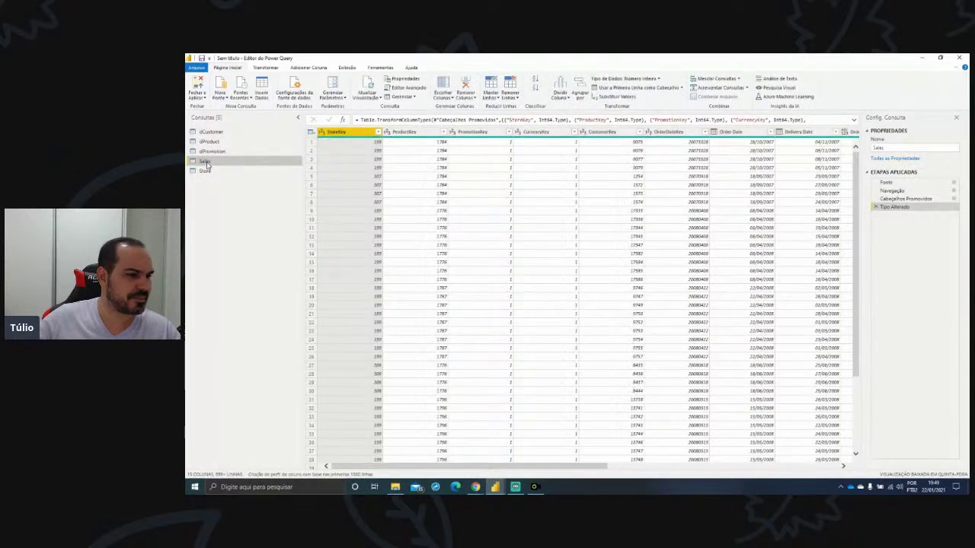
double_click(206, 162)
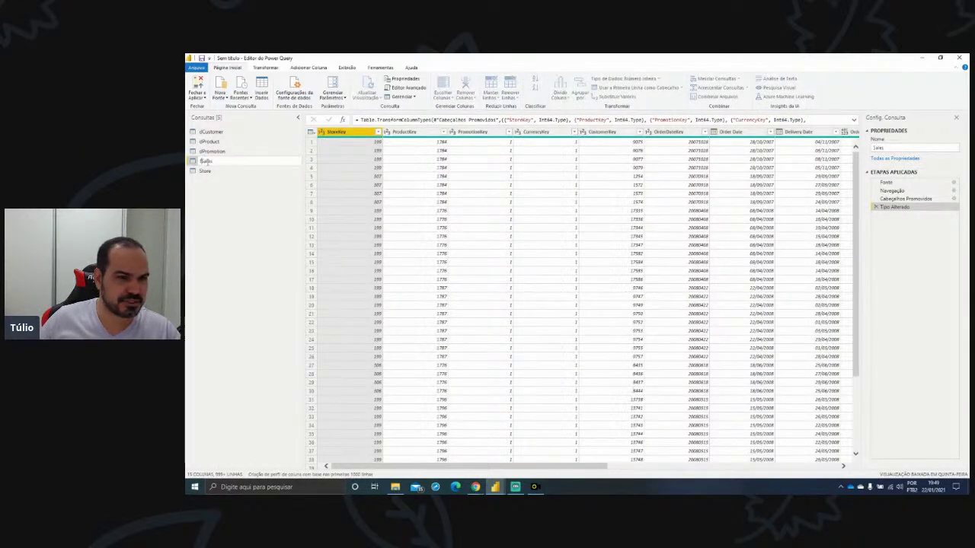
text(f)
key(Return)
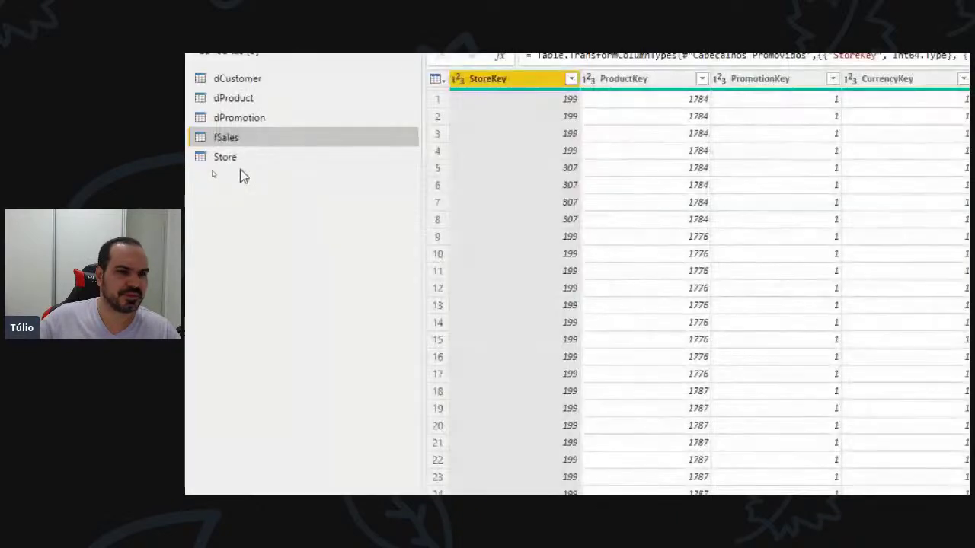
- Rename the Store query as dStore
click(228, 201)
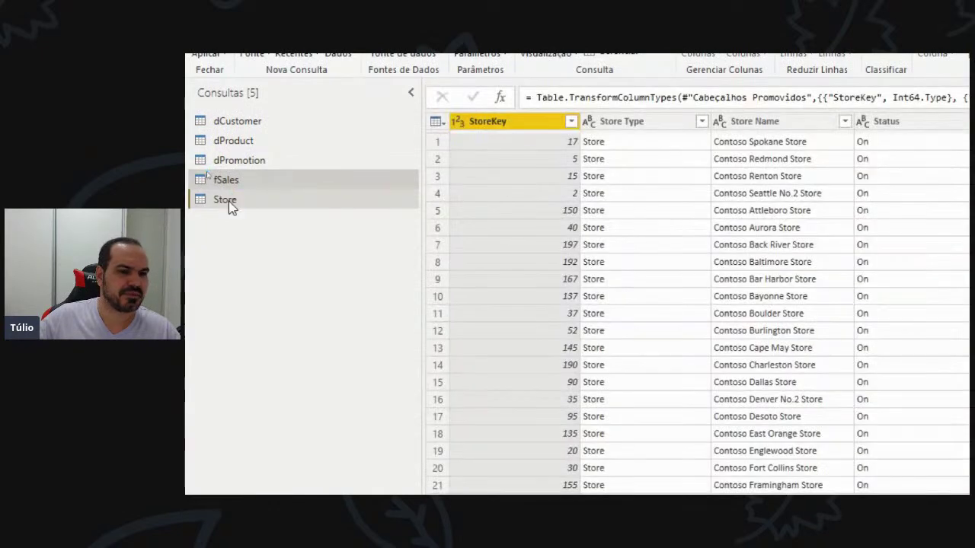
double_click(228, 200)
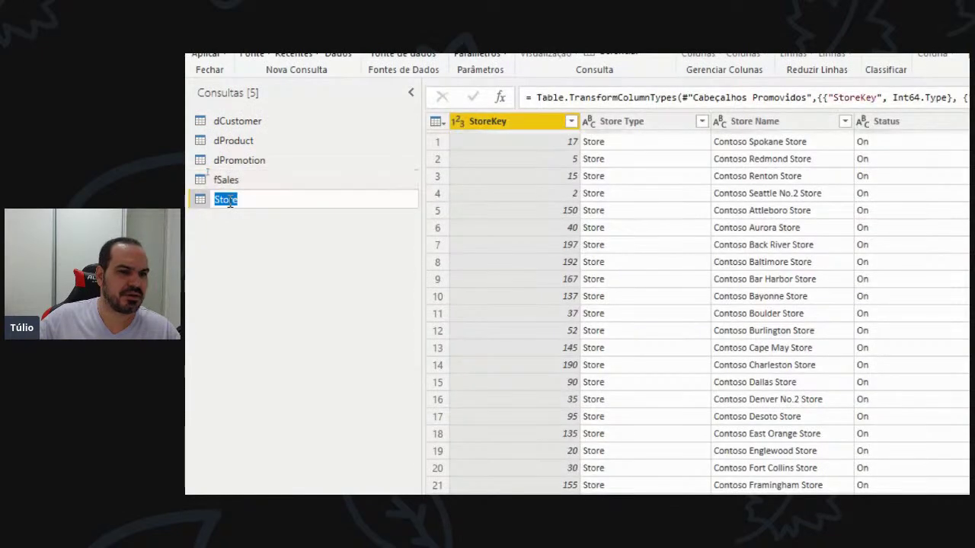
key(Home)
text(d)
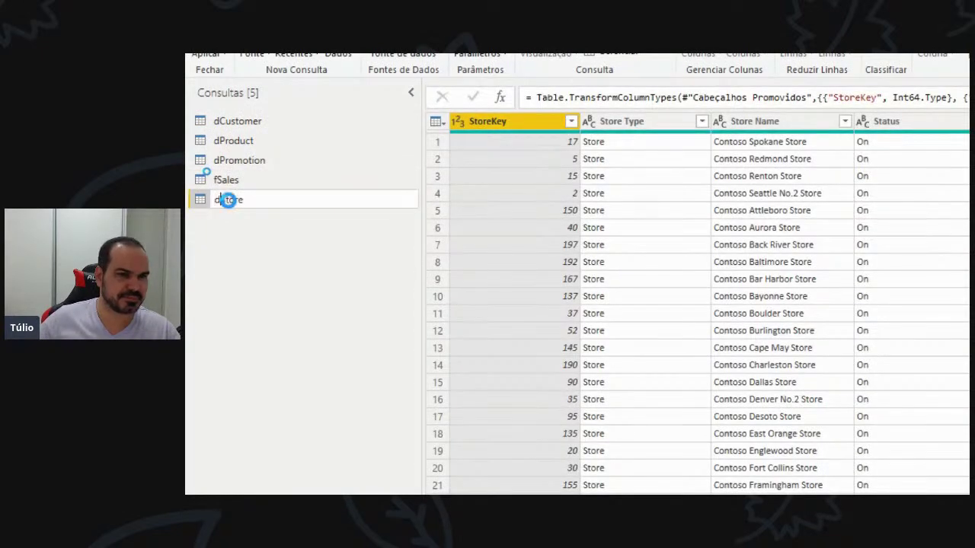
key(Return)
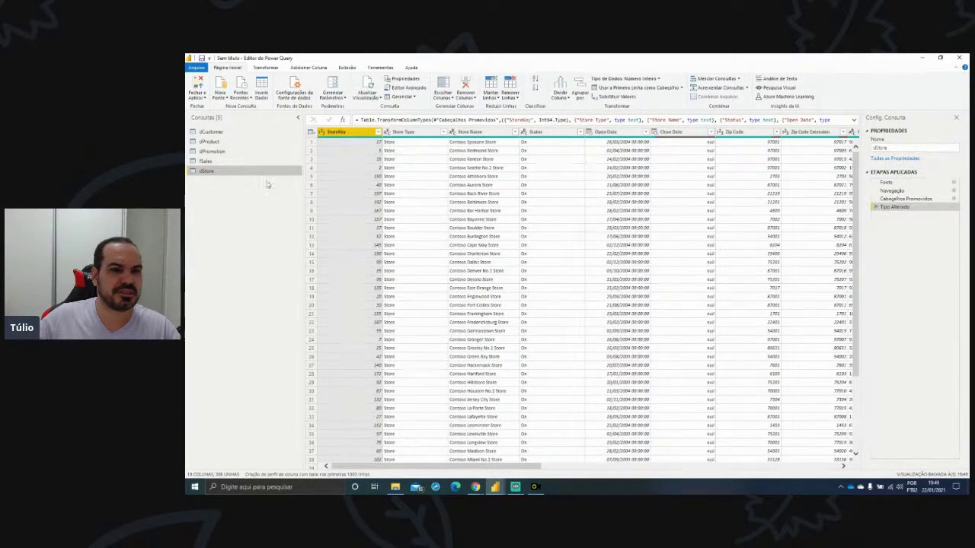
- Change the Open Date and Close Date columns of dStore to the Data (date) type, adding the conversion as a new step
drag(518, 467, 585, 474)
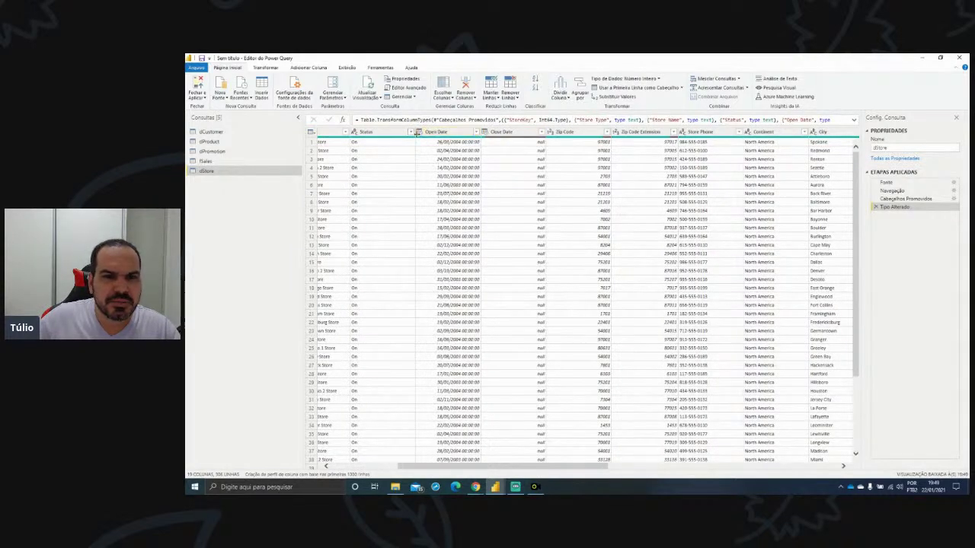
click(419, 133)
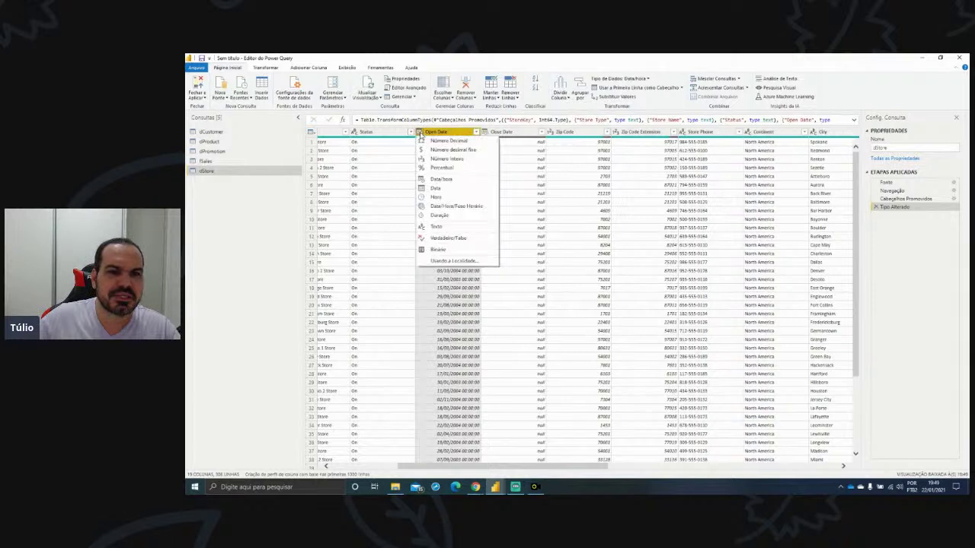
click(438, 188)
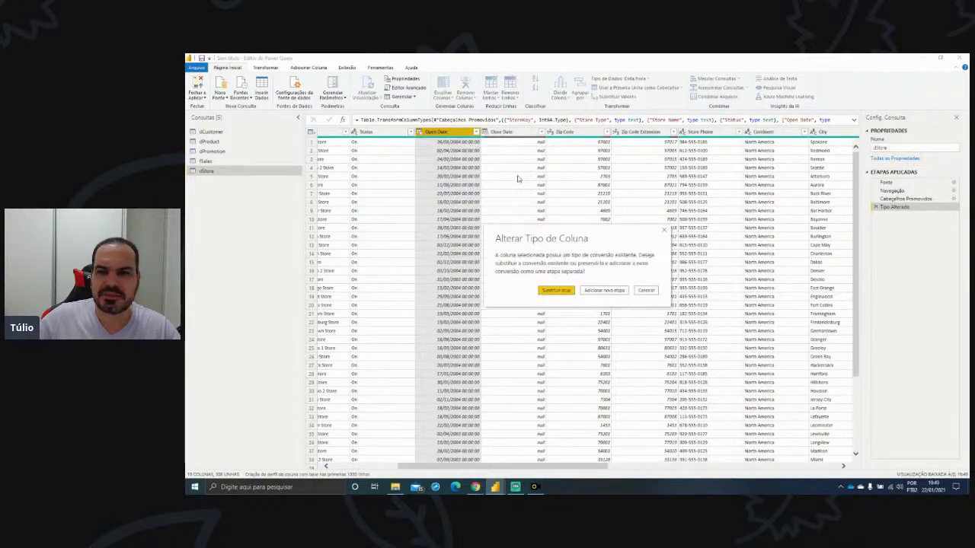
click(604, 293)
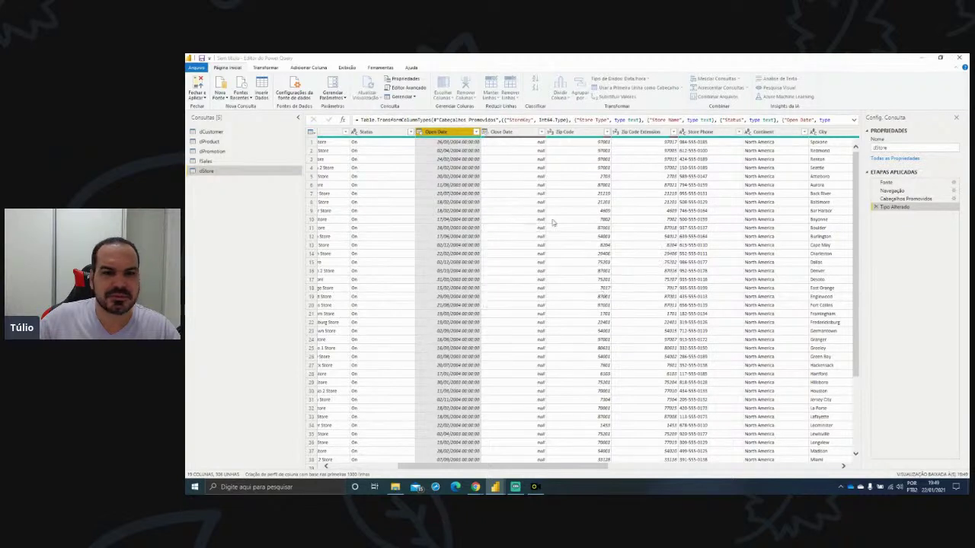
click(486, 131)
click(501, 187)
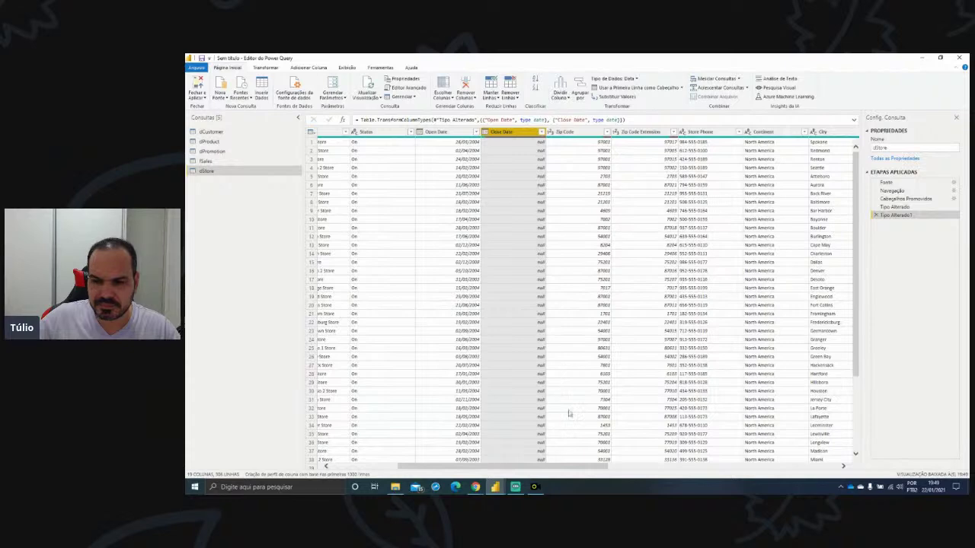
- Change the Last Remodel Date column of dStore to the Data (date) type
drag(583, 470, 816, 479)
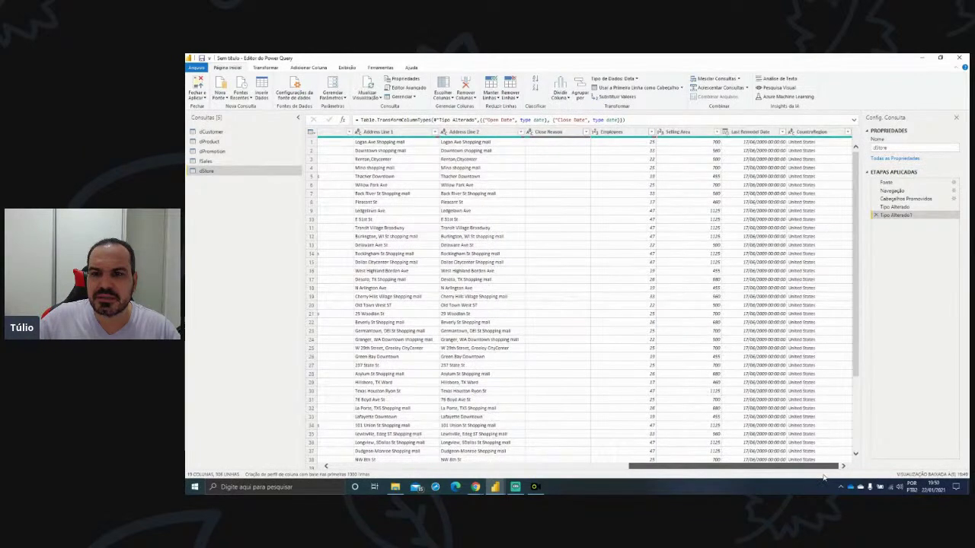
click(746, 133)
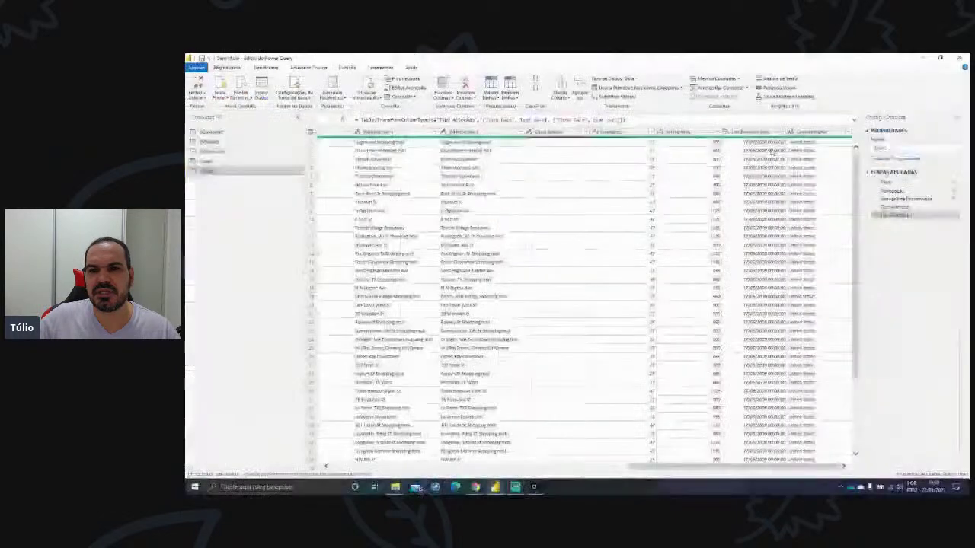
click(726, 132)
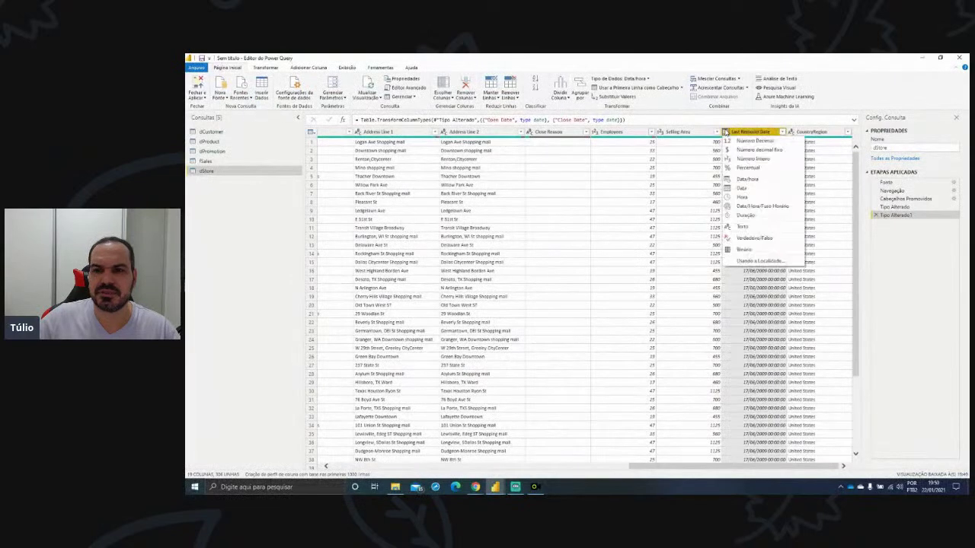
click(739, 185)
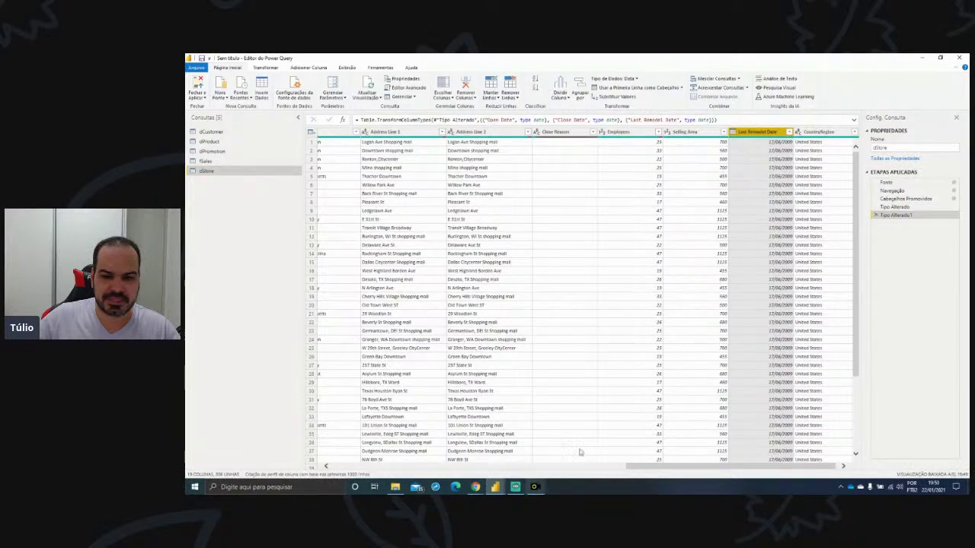
drag(662, 468, 388, 440)
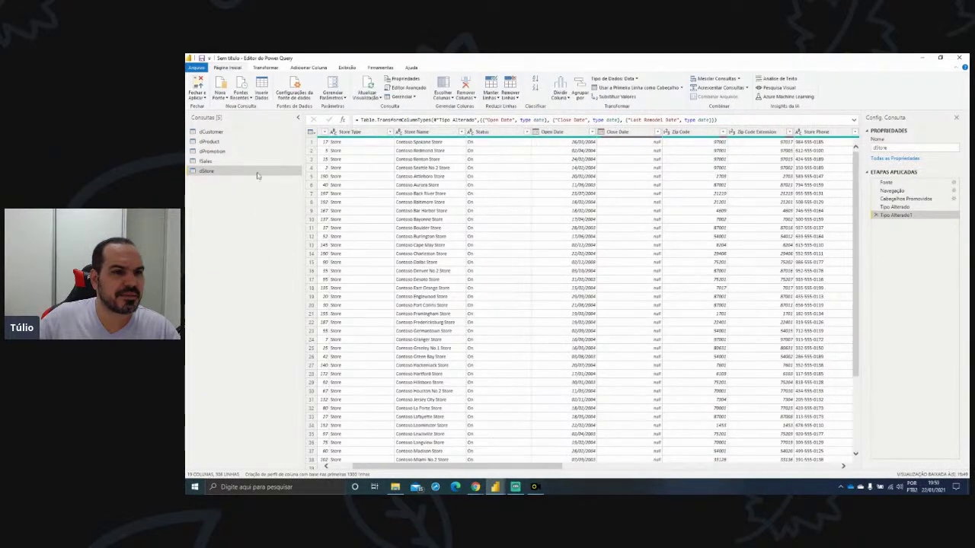
- Change the Title column of the dCustomer query to the Texto (text) type
click(225, 131)
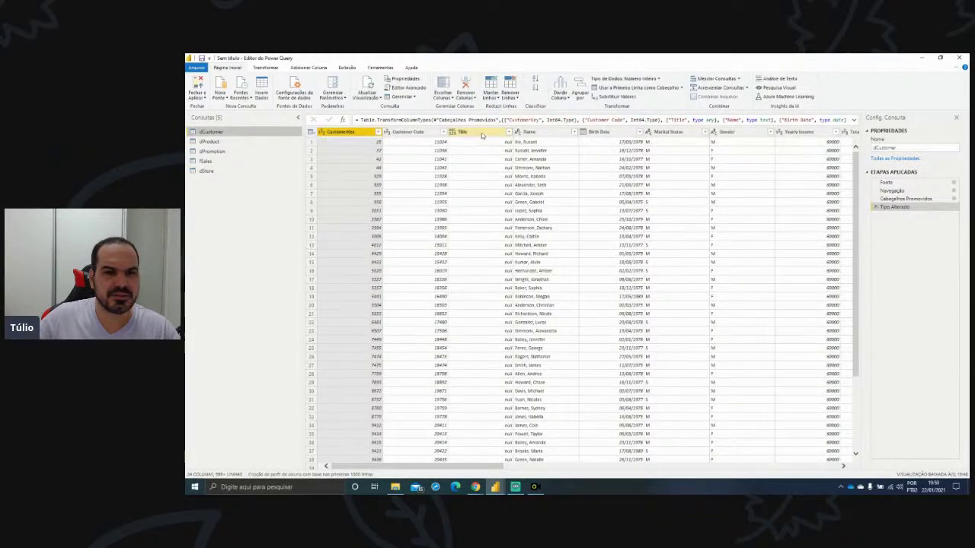
click(454, 132)
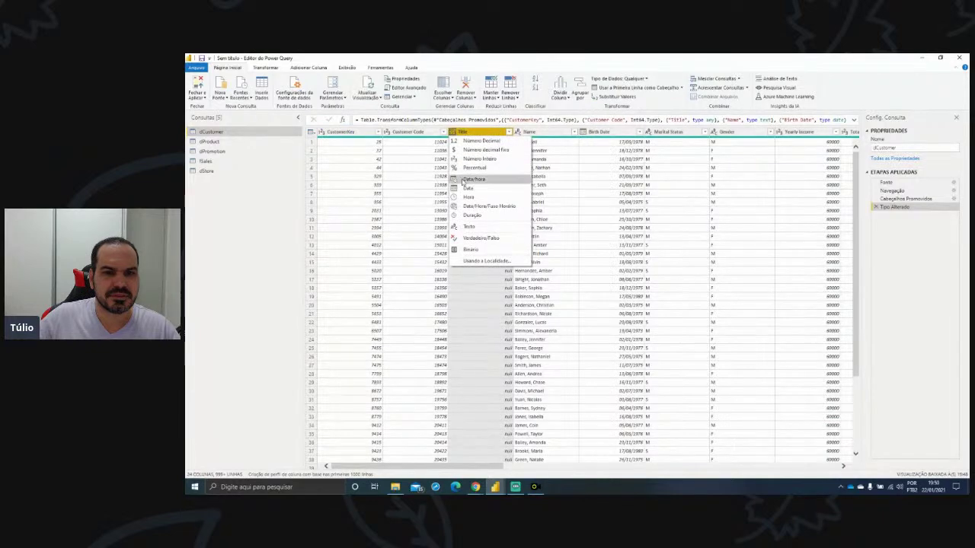
click(469, 226)
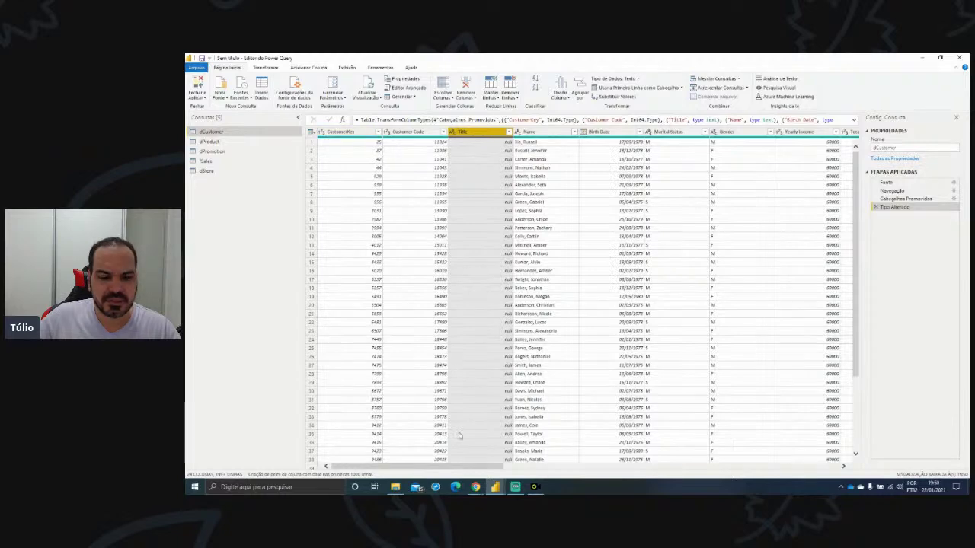
- Change the Company Name and Address Line 2 columns of dCustomer to the Texto (text) type
drag(476, 466, 566, 475)
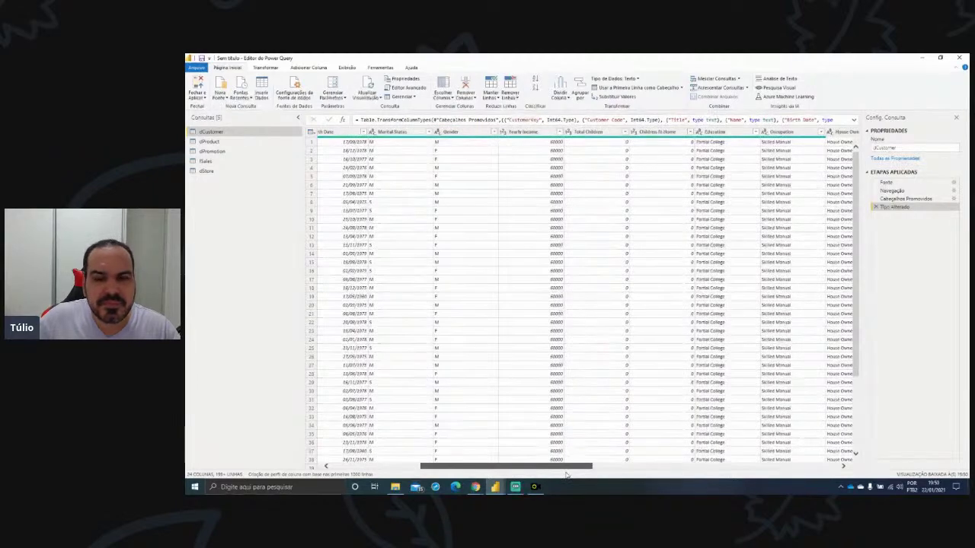
drag(566, 476, 817, 494)
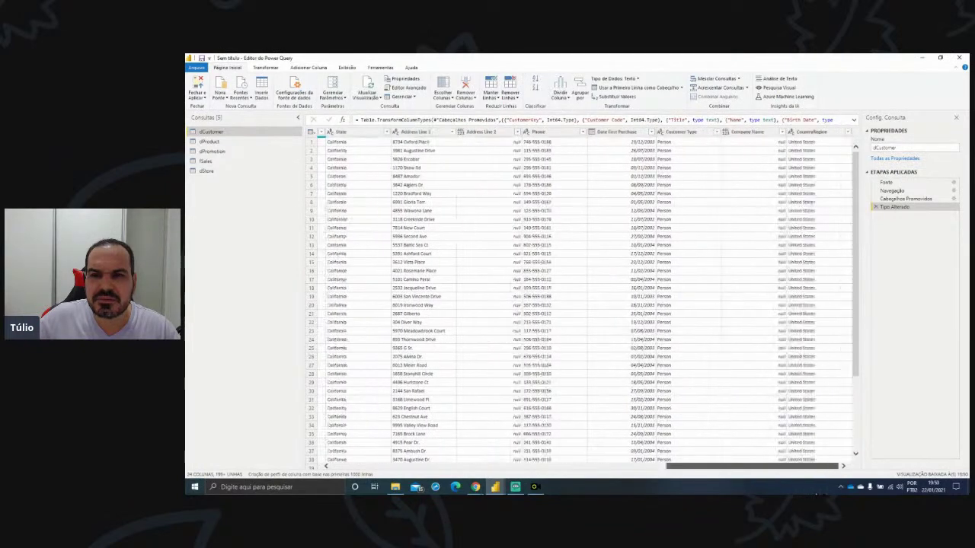
click(728, 132)
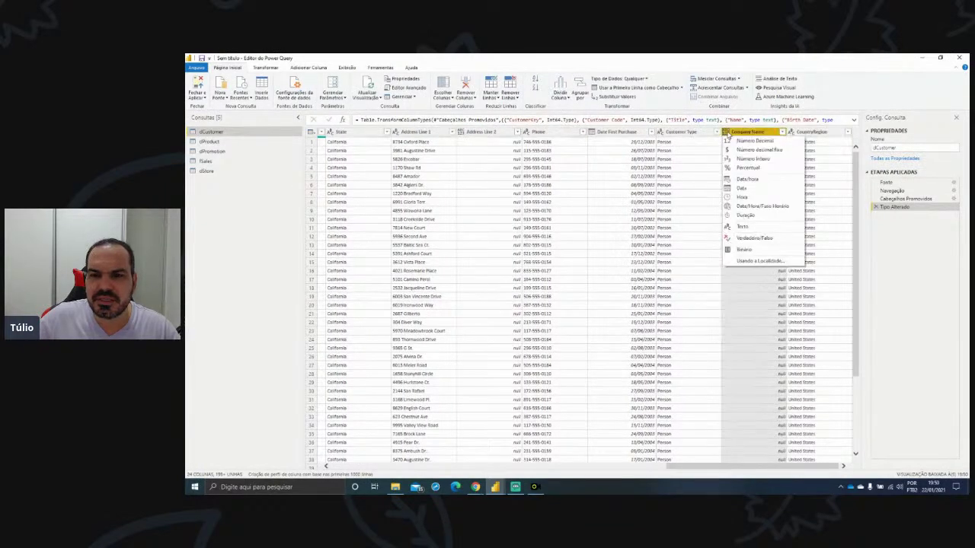
click(747, 227)
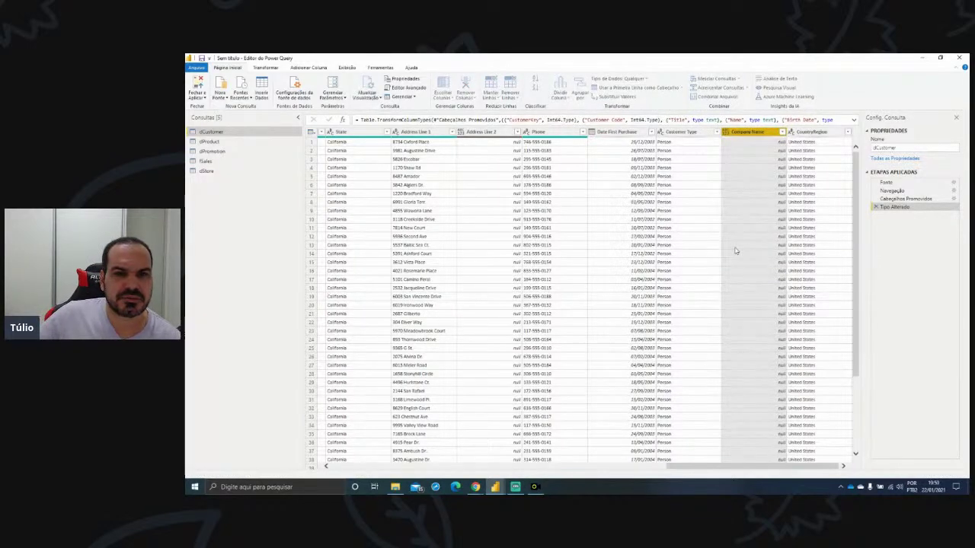
click(469, 132)
click(490, 227)
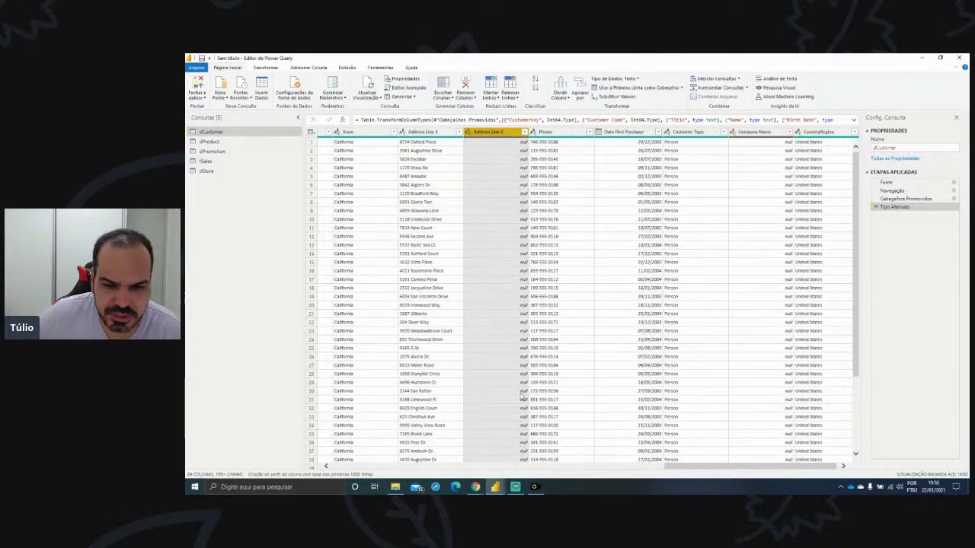
- Change the Customer Code column of dCustomer to text, adding the conversion as a new step
scroll(649, 469, left, 10)
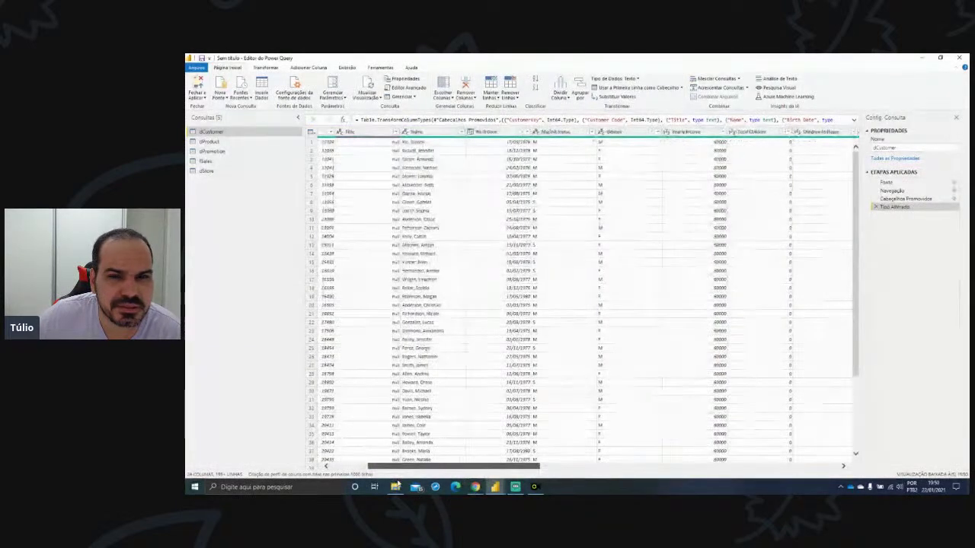
scroll(365, 469, left, 3)
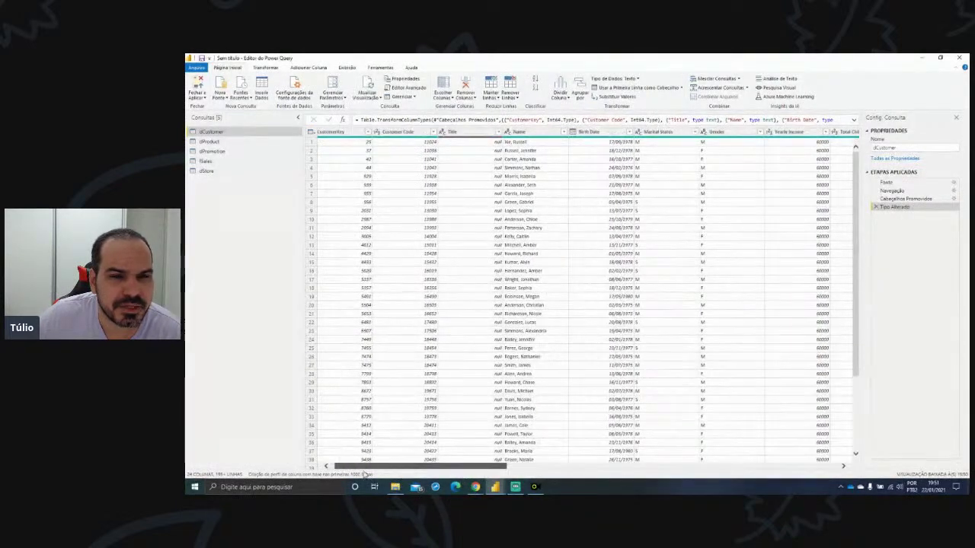
scroll(354, 470, left, 1)
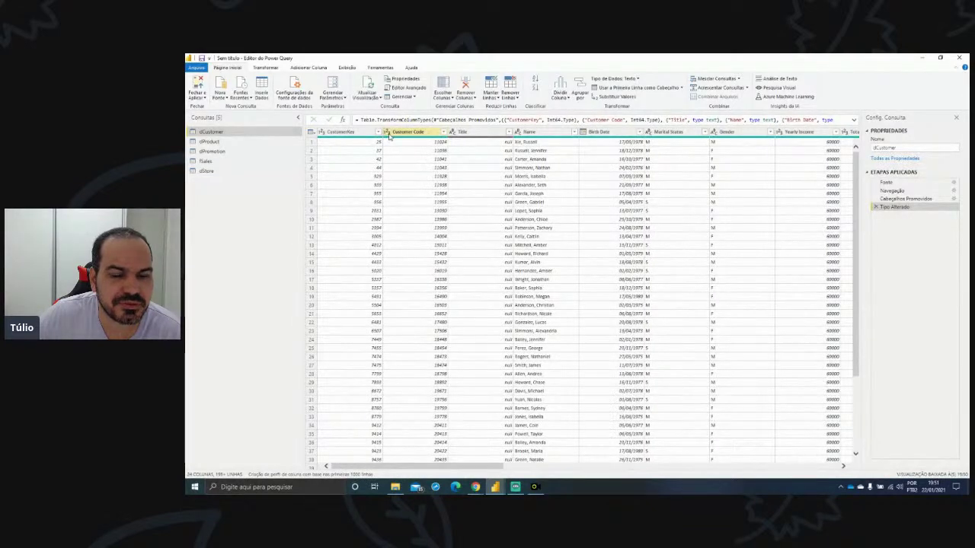
click(389, 134)
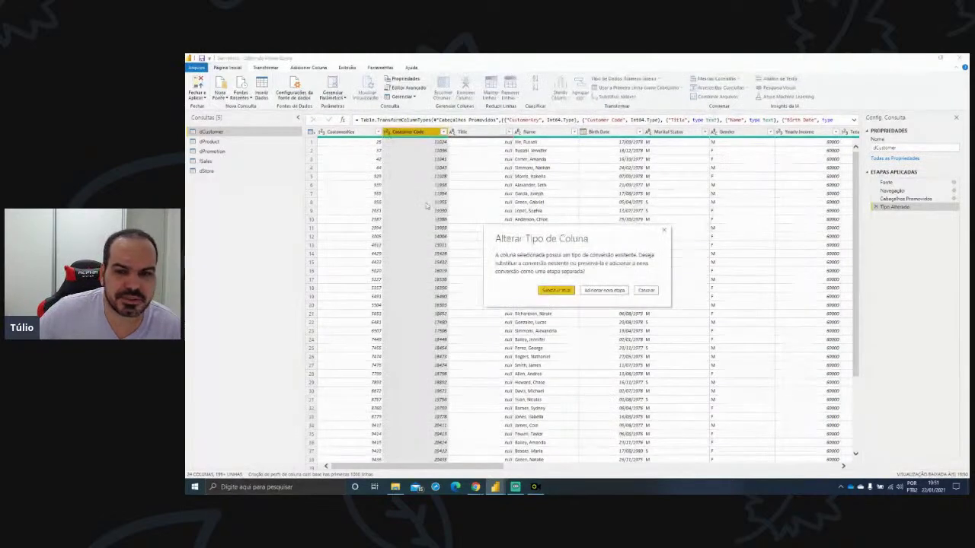
click(592, 292)
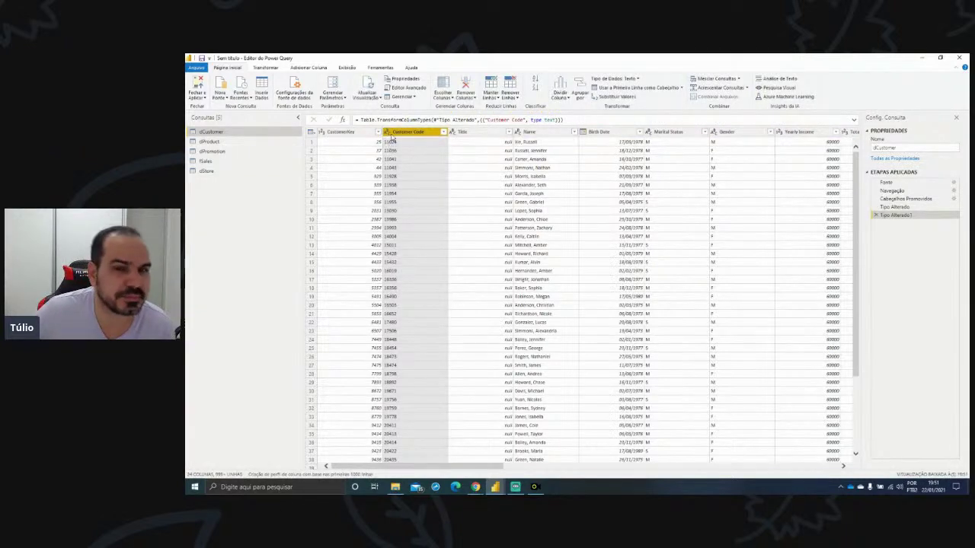
- Change the Available Date column of the dProduct query to the Data (date) type, adding the conversion as a new step
click(221, 142)
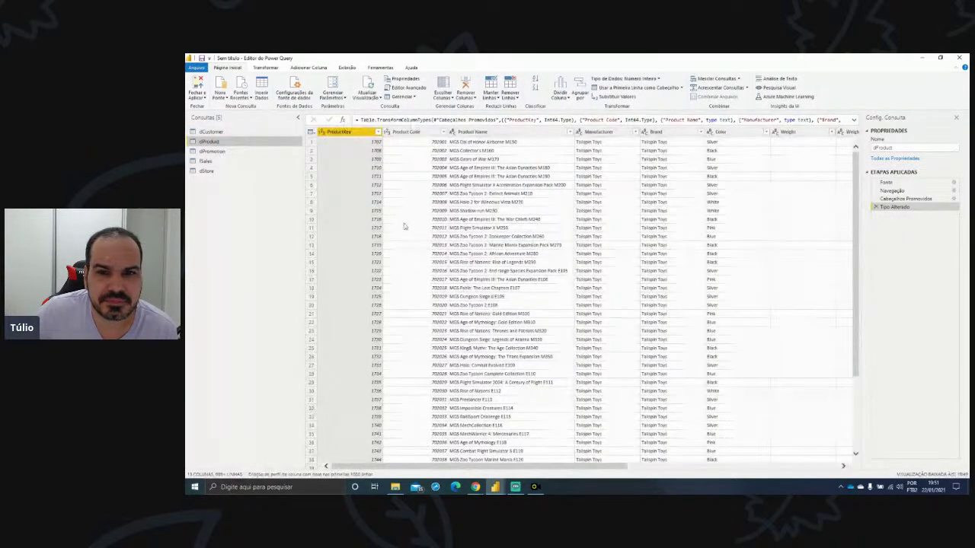
drag(476, 468, 719, 480)
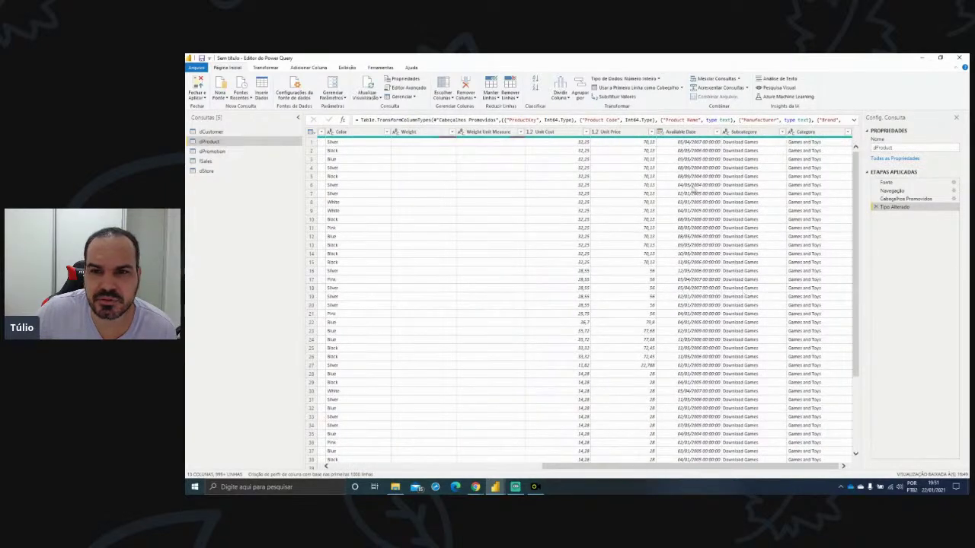
click(659, 131)
click(678, 188)
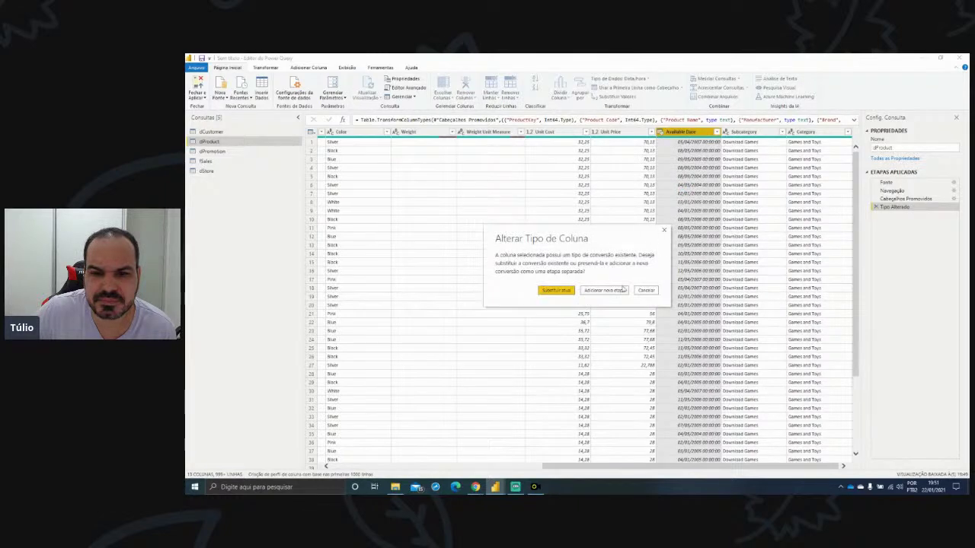
click(604, 290)
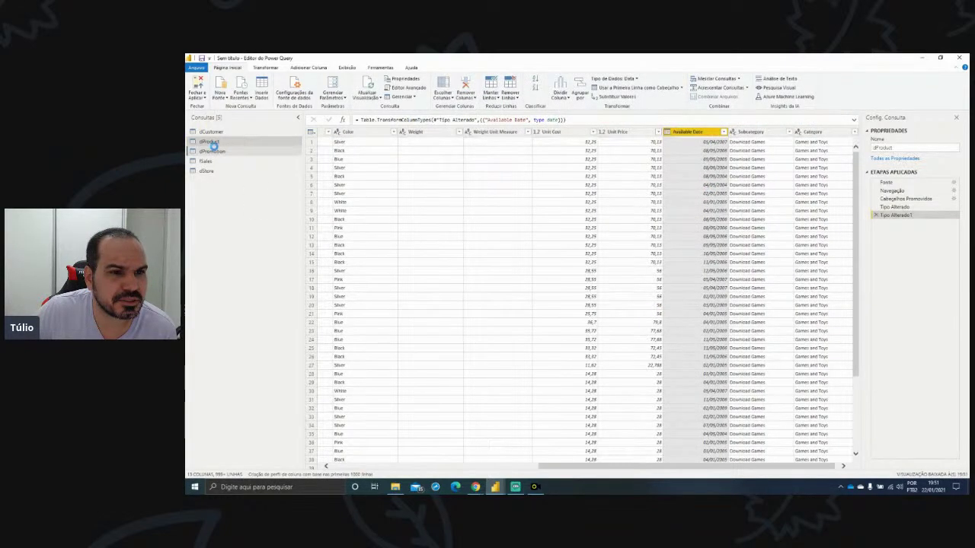
- Change the Start Date column of the dPromotion query to the Data (date) type, adding the conversion as a new step
click(212, 151)
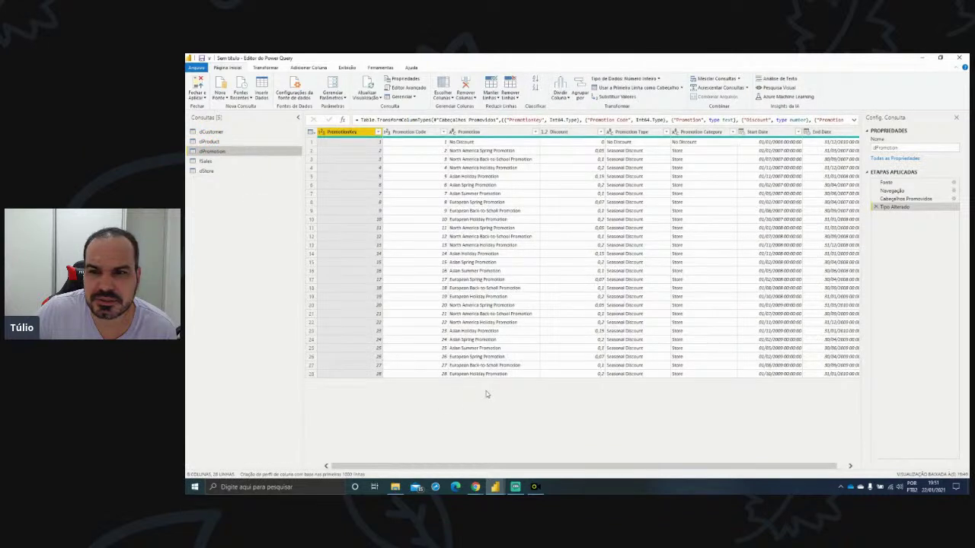
click(743, 132)
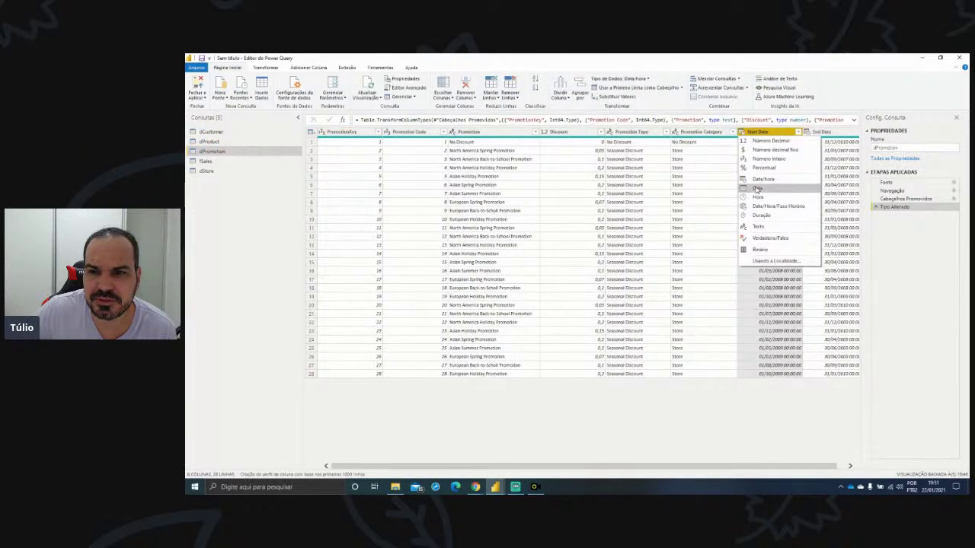
click(757, 189)
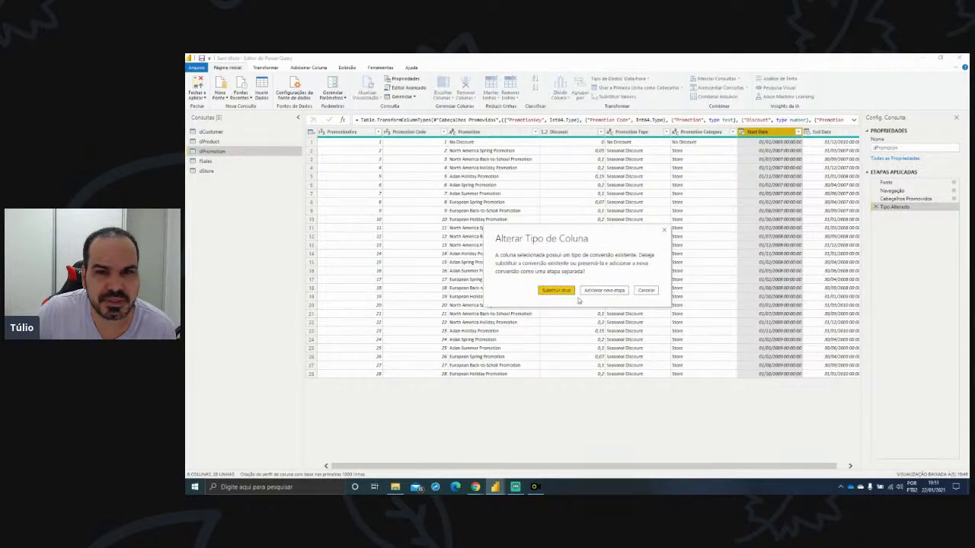
click(601, 291)
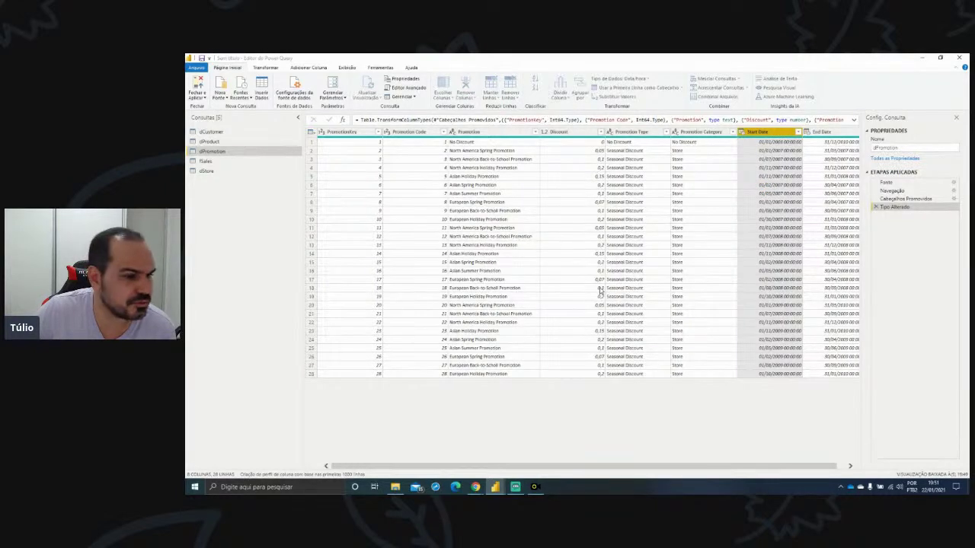
- Change the End Date column of the dPromotion query to the Data (date) type
click(809, 131)
click(802, 132)
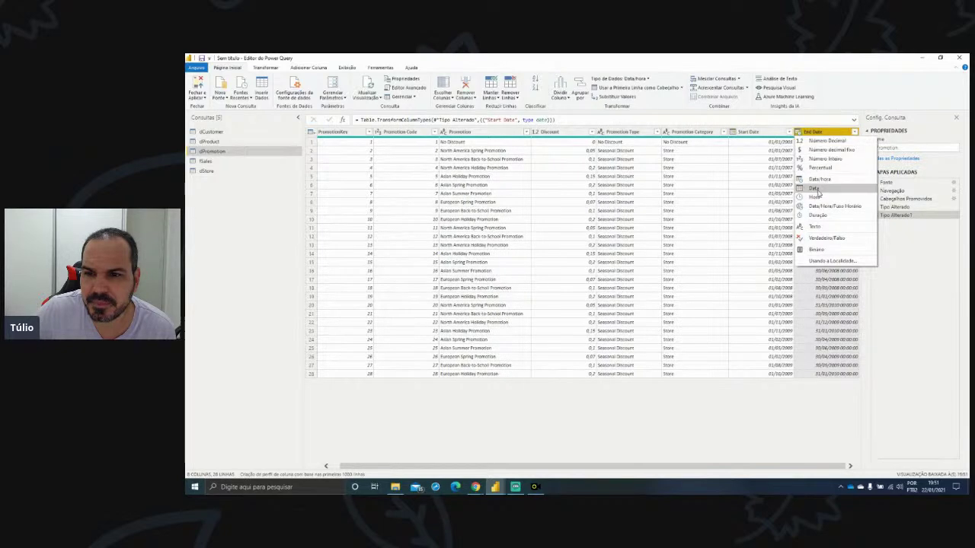
click(818, 193)
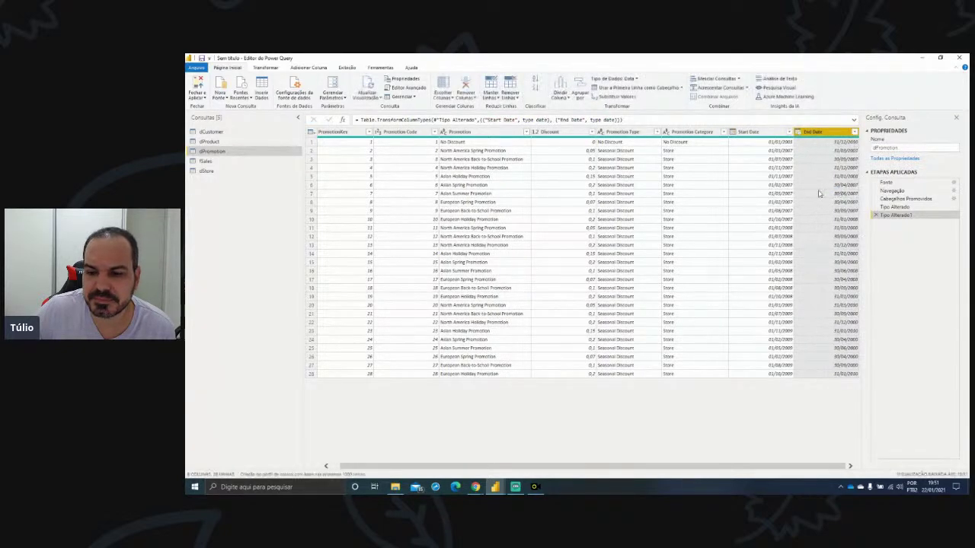
- Change the Order Number column of the fSales query to the Texto (text) type
click(219, 162)
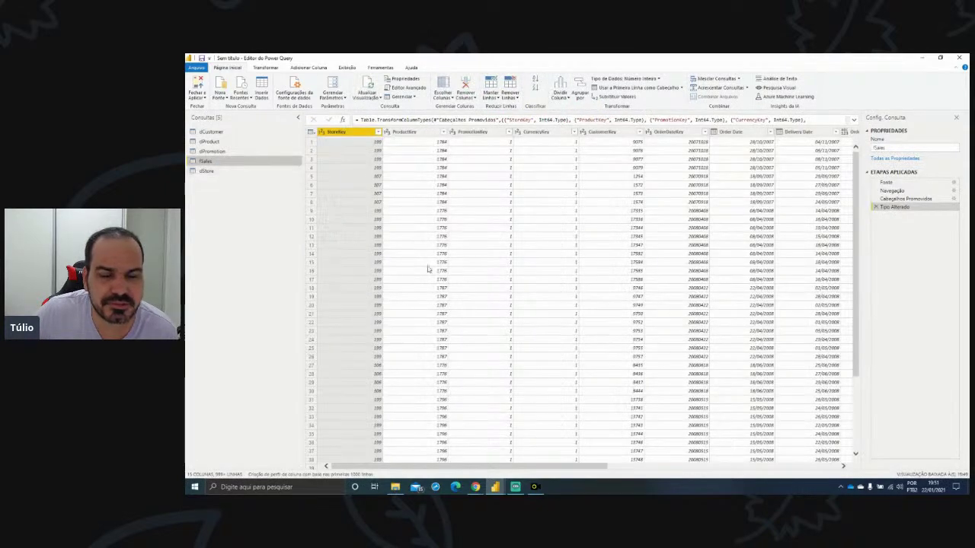
drag(558, 468, 688, 479)
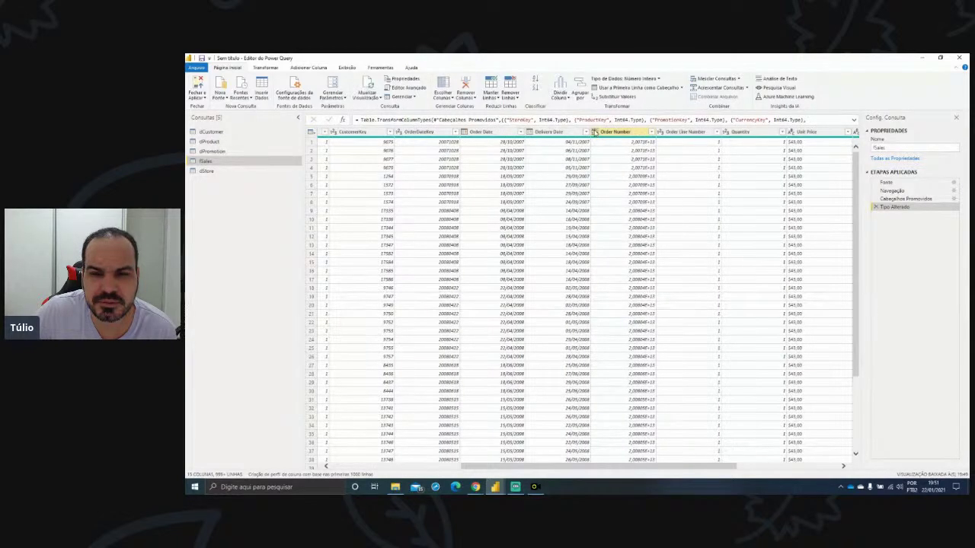
click(595, 132)
click(612, 226)
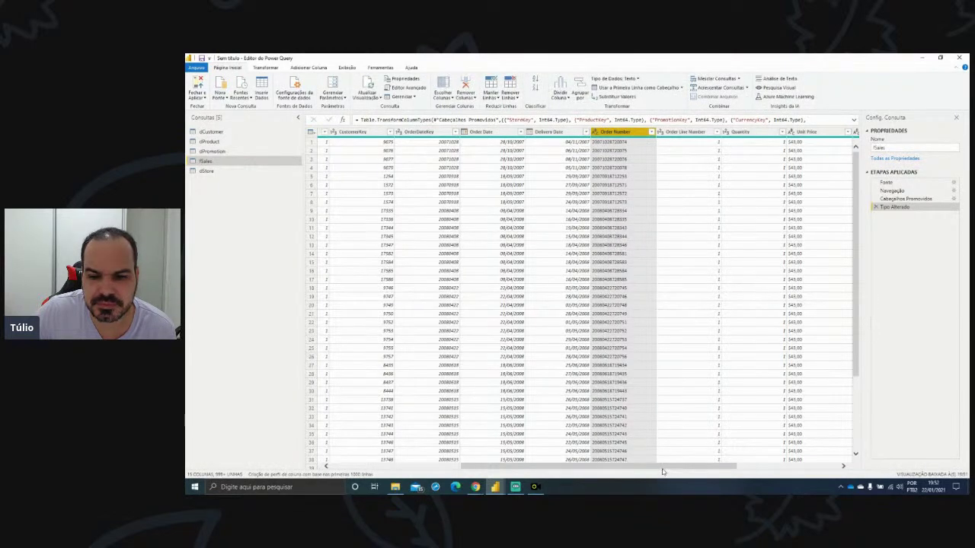
- Try converting the Unit Price column of fSales to Número decimal fixo as a new step, and delete that applied step
drag(666, 467, 801, 476)
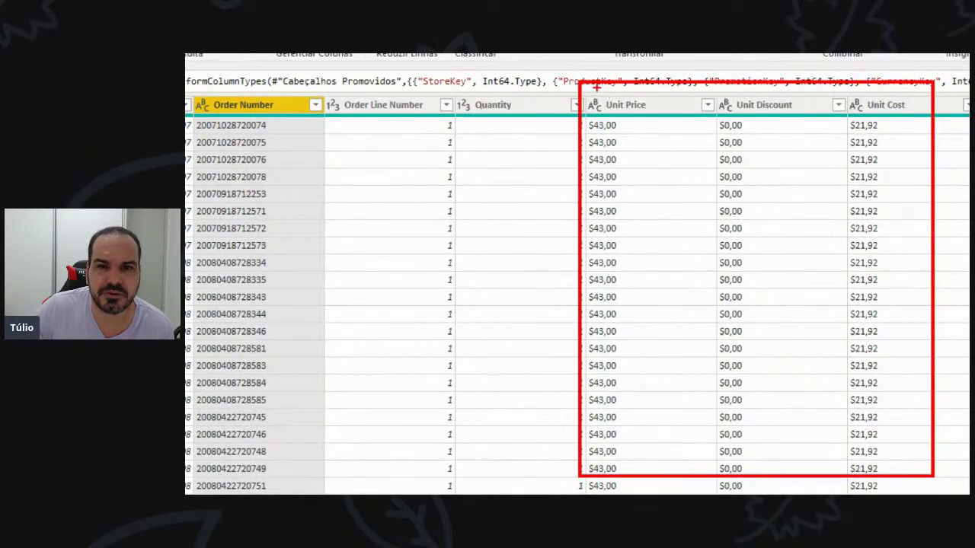
drag(590, 85, 644, 125)
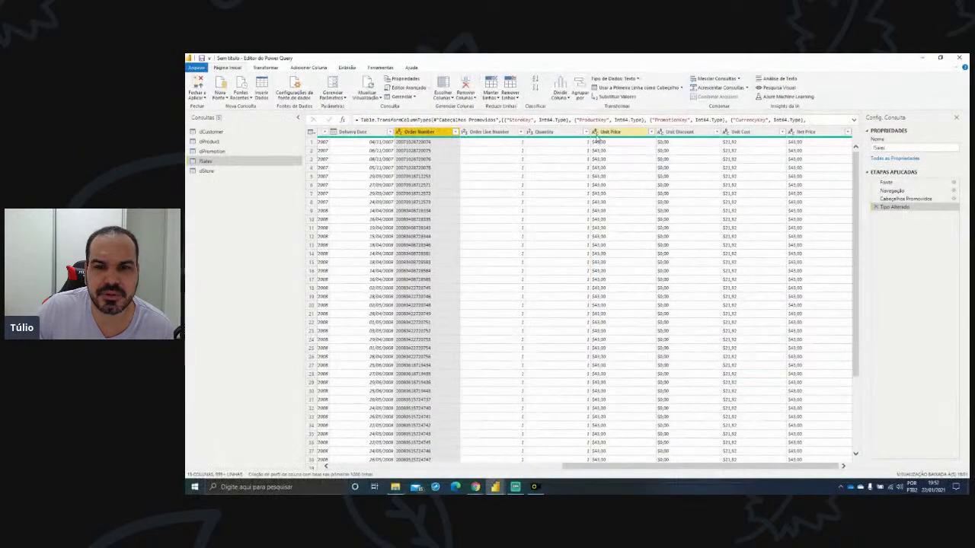
click(596, 132)
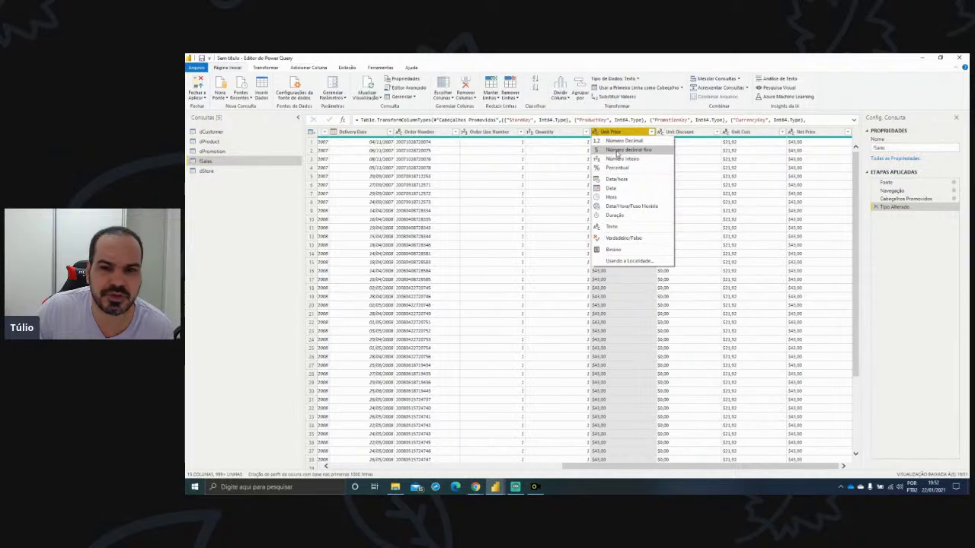
click(619, 151)
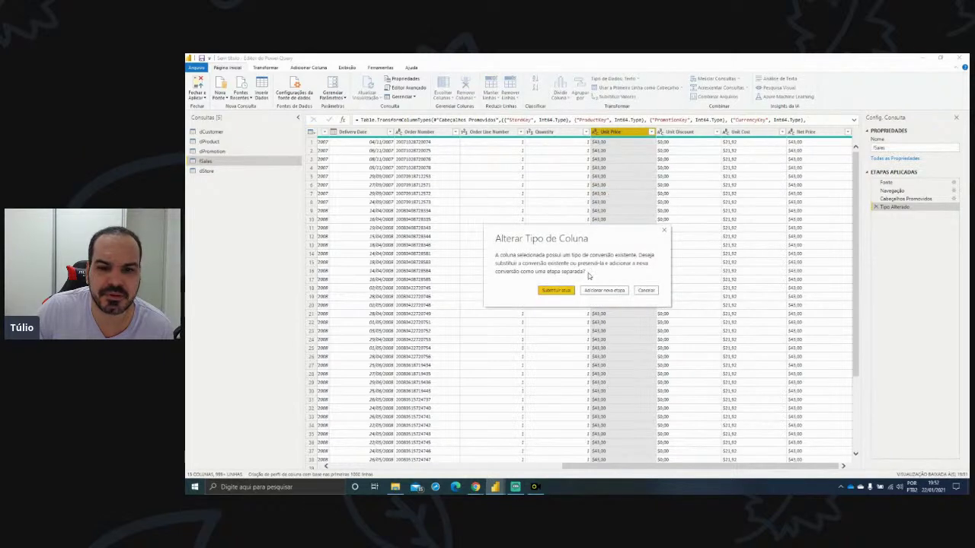
click(599, 291)
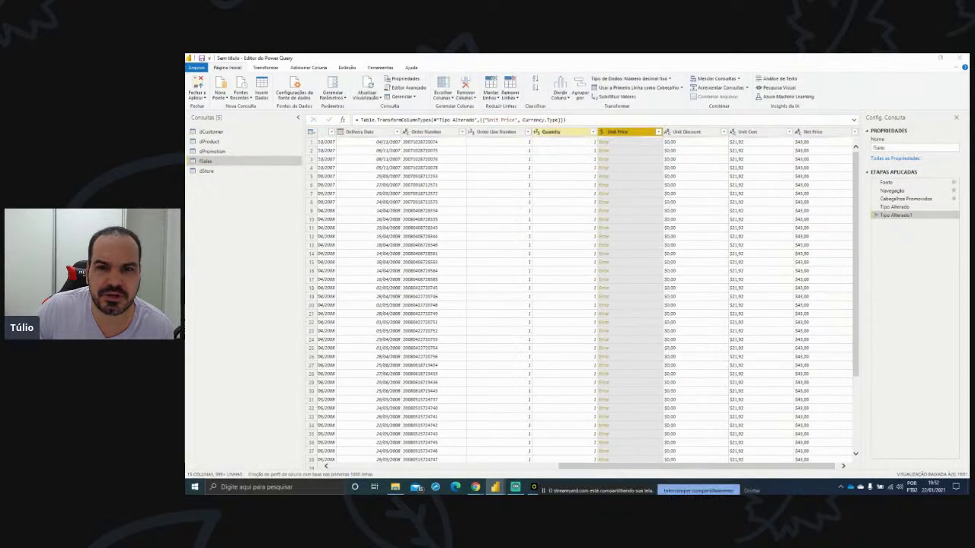
click(876, 216)
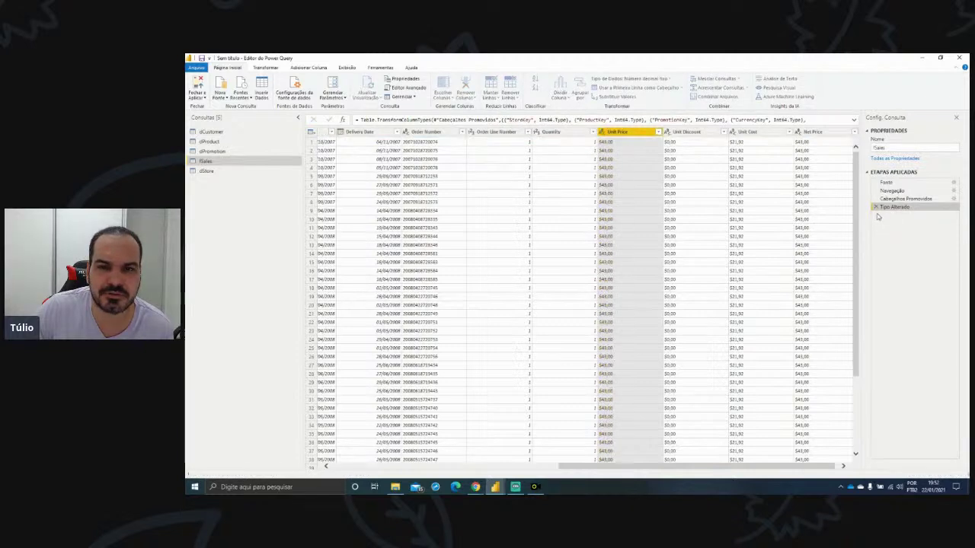
right_click(618, 132)
click(605, 133)
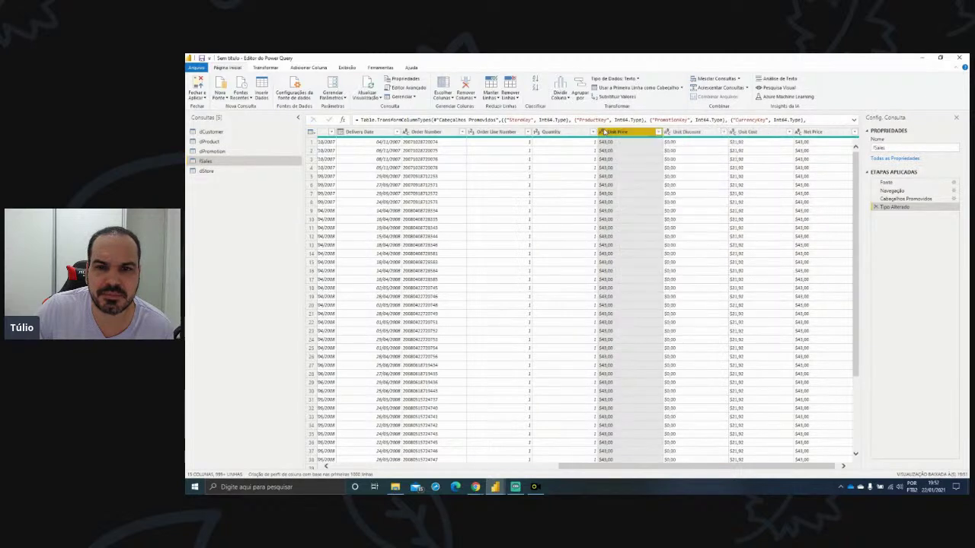
click(606, 133)
click(633, 263)
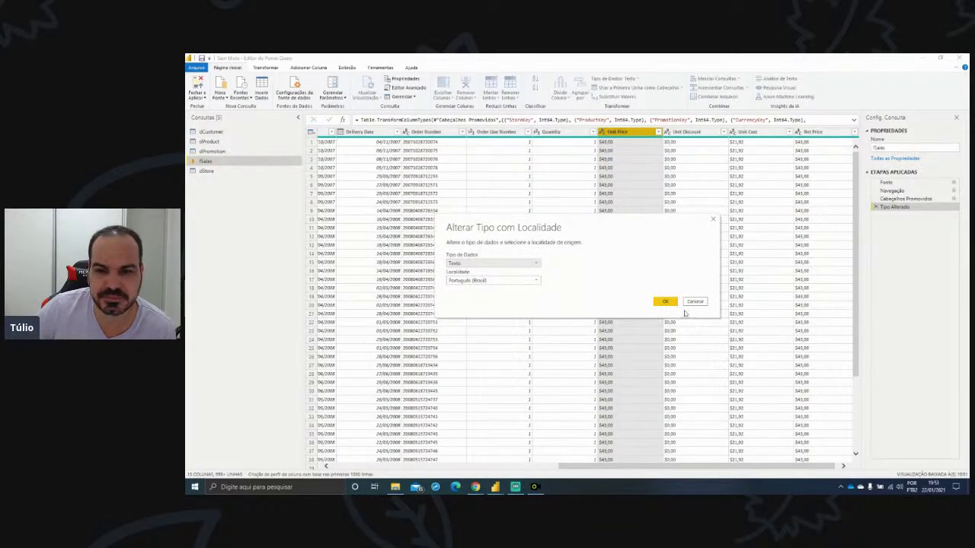
click(693, 302)
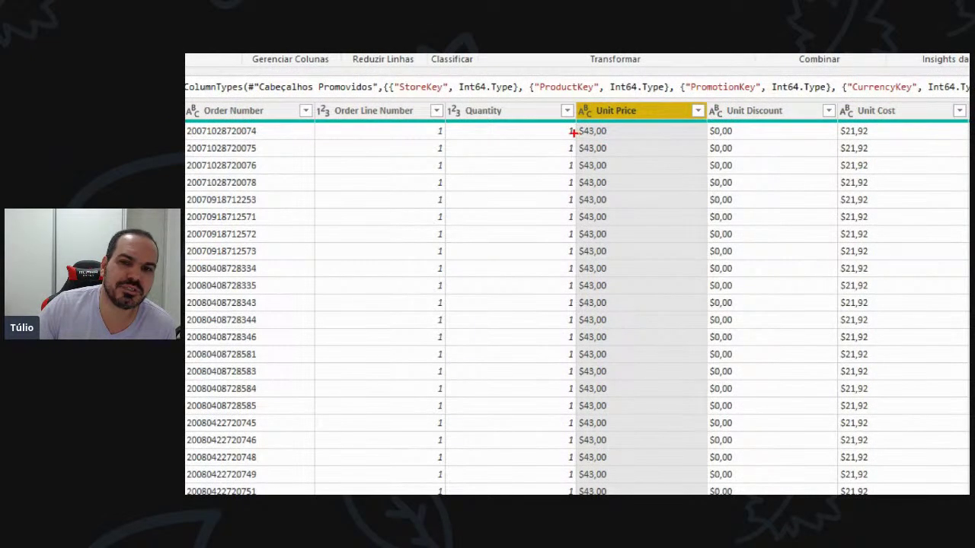
- Try converting Unit Price to Número decimal fixo using the Inglês (Estados Unidos) locale, and delete the added conversion step
mouse_move(573, 132)
mouse_down()
mouse_move(619, 138)
mouse_move(599, 114)
mouse_up()
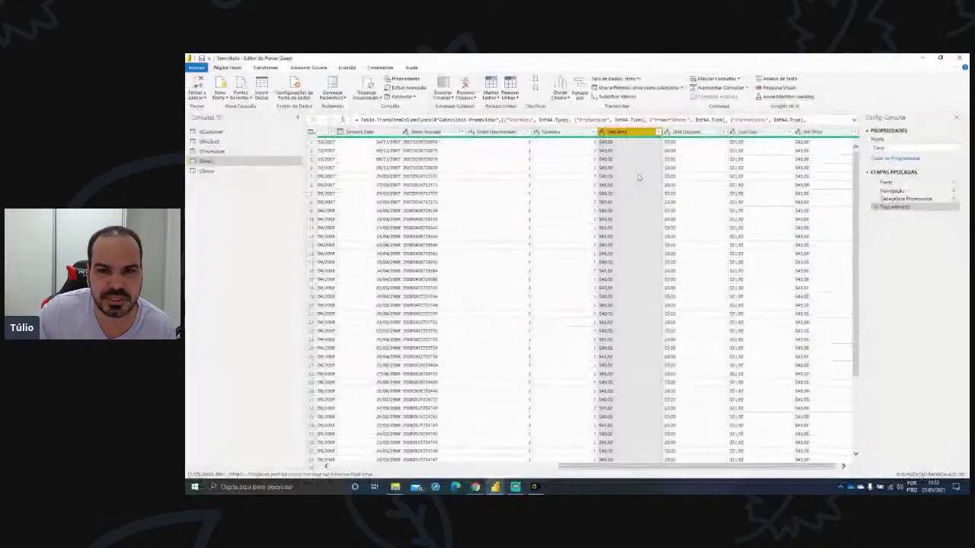
click(584, 110)
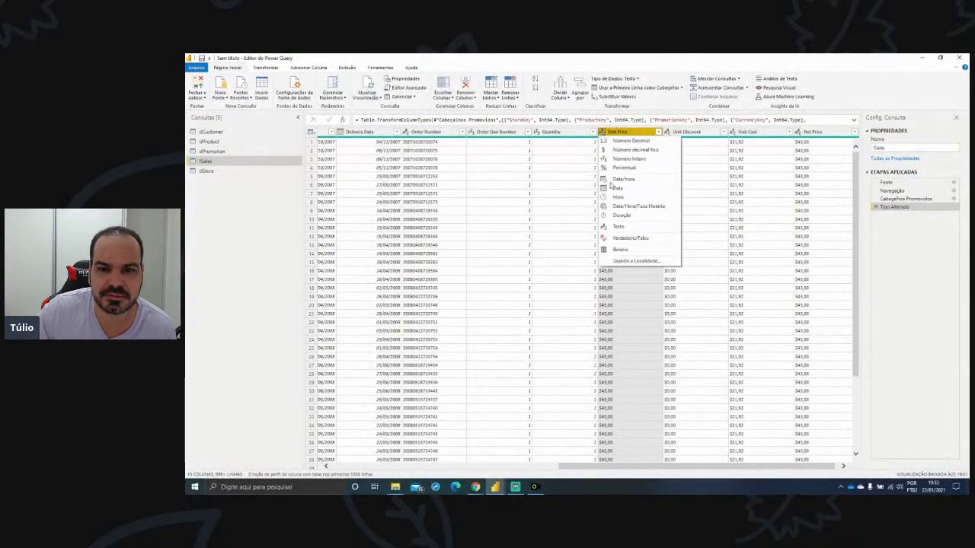
click(632, 262)
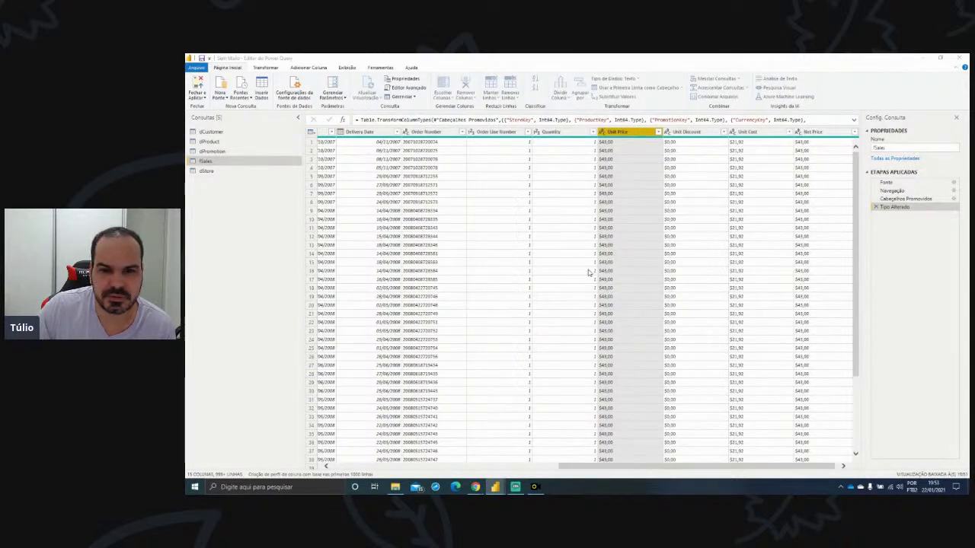
click(493, 265)
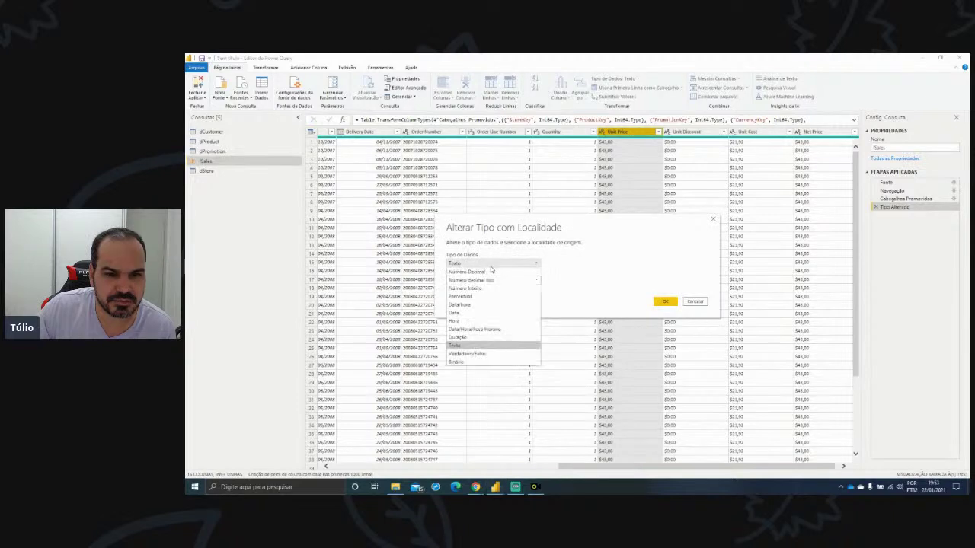
click(486, 279)
click(482, 280)
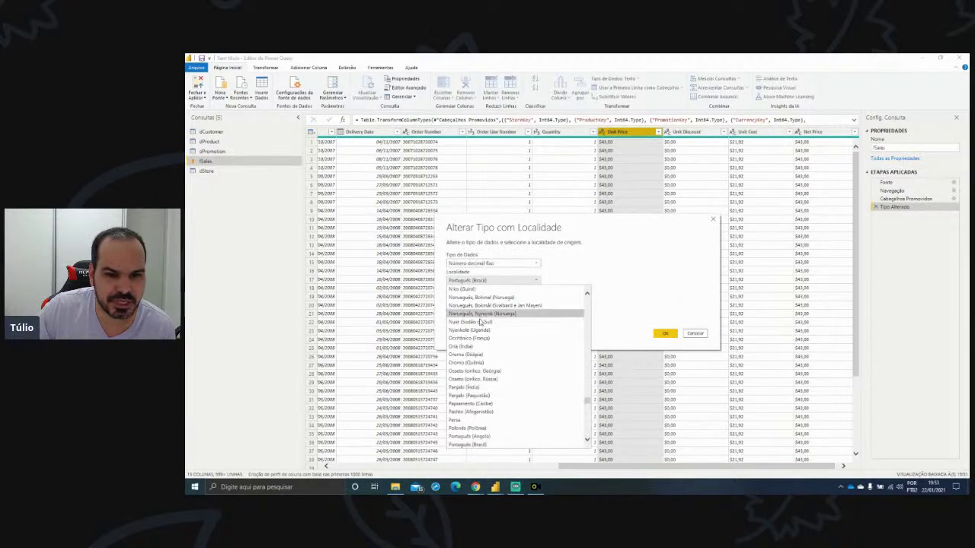
text(ing)
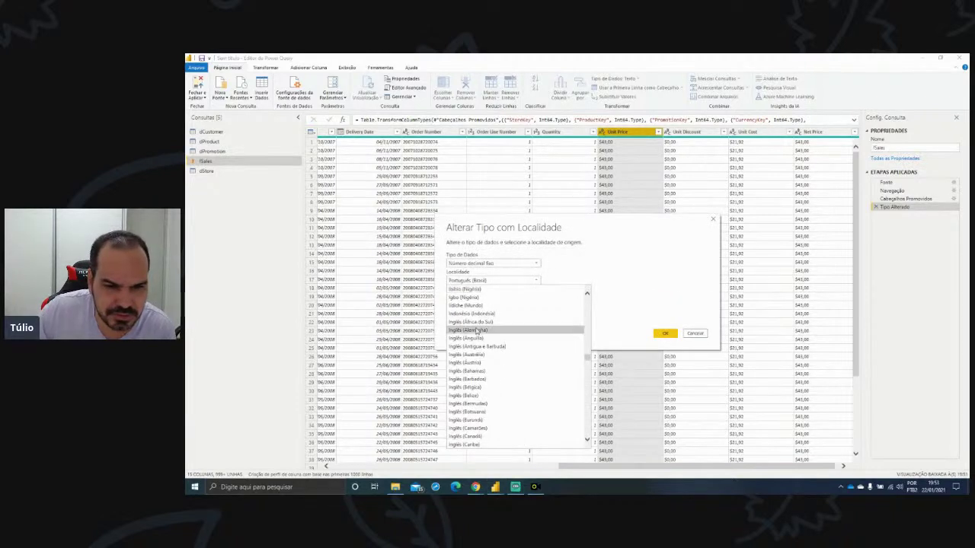
key(Down)
key(Down)
key(Down)
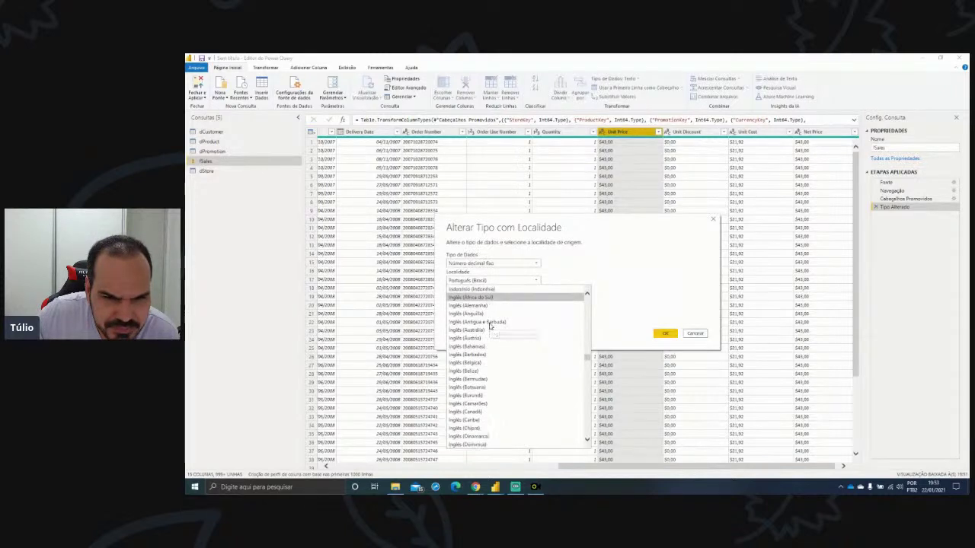
scroll(490, 327, down, 1)
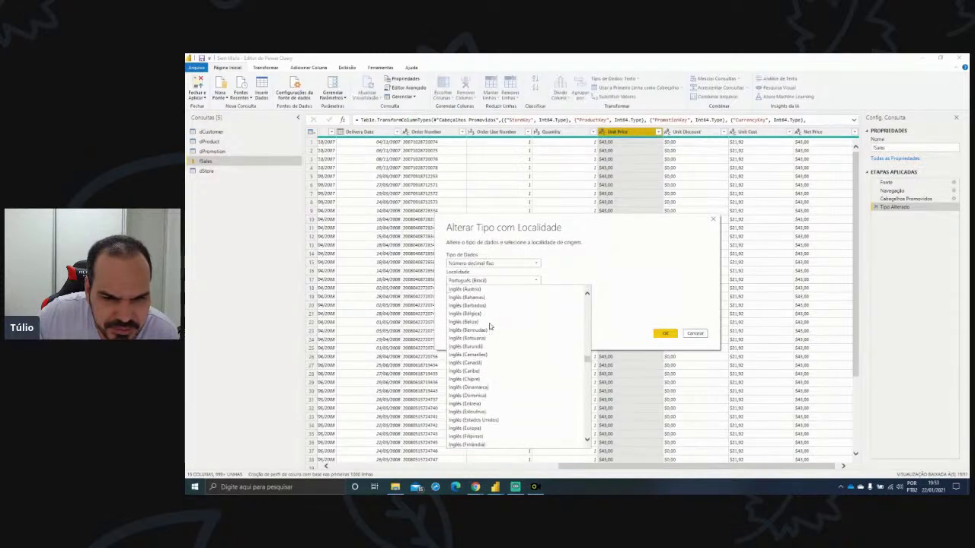
click(476, 418)
click(664, 334)
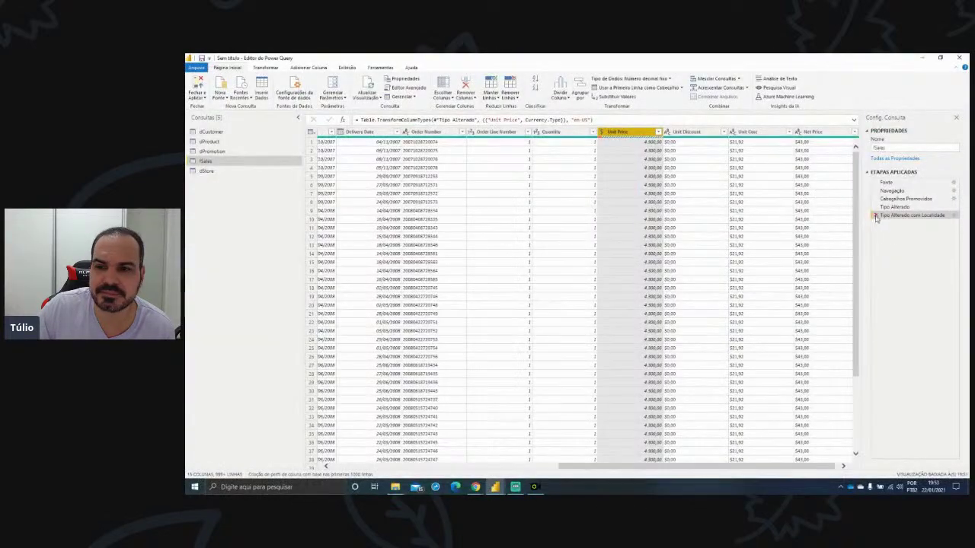
click(874, 214)
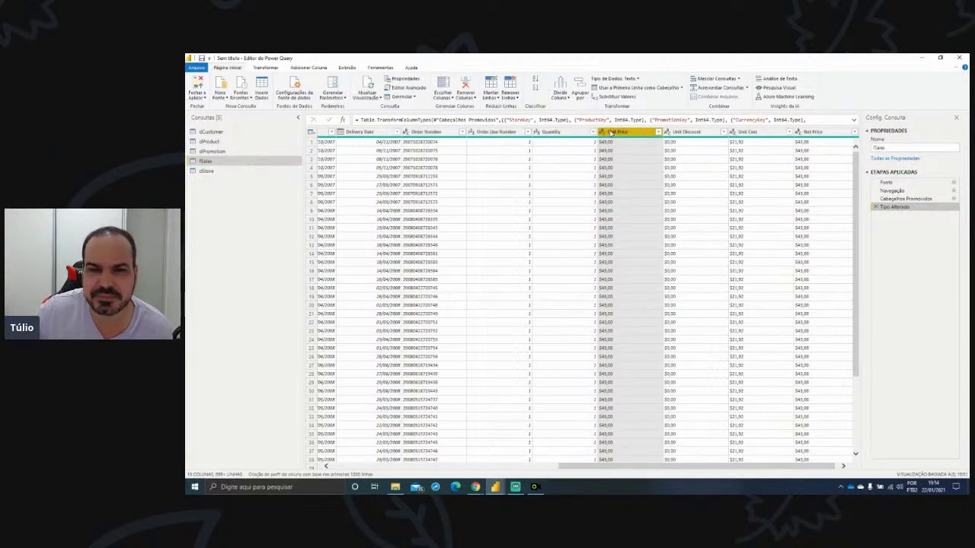
- Replace the $ sign with nothing in the Unit Price, Unit Discount, Unit Cost and Net Price columns of fSales
ctrl+click(687, 133)
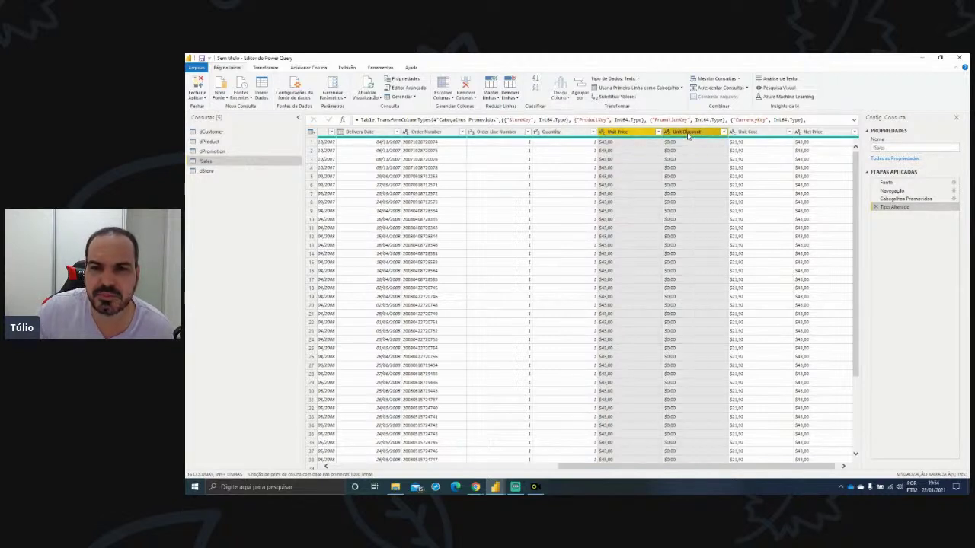
ctrl+click(754, 134)
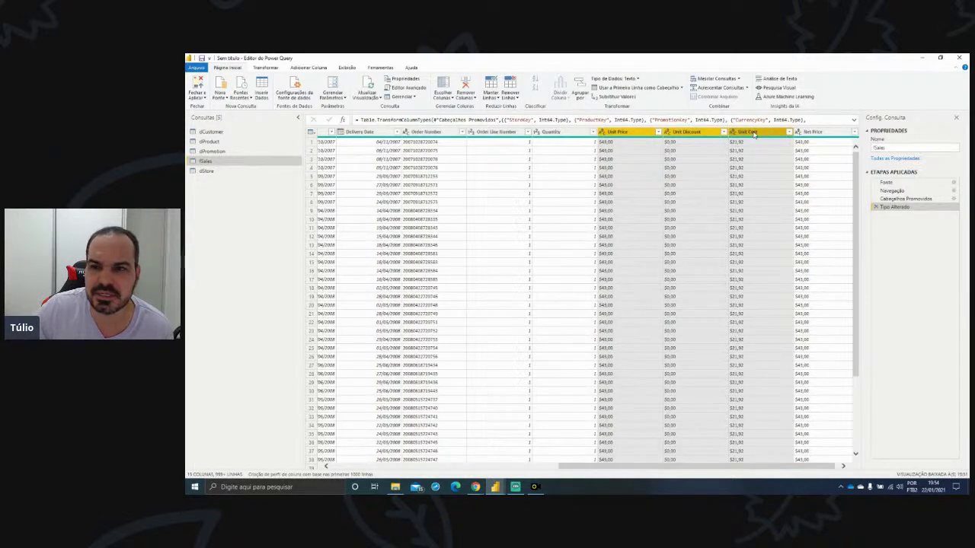
ctrl+click(808, 134)
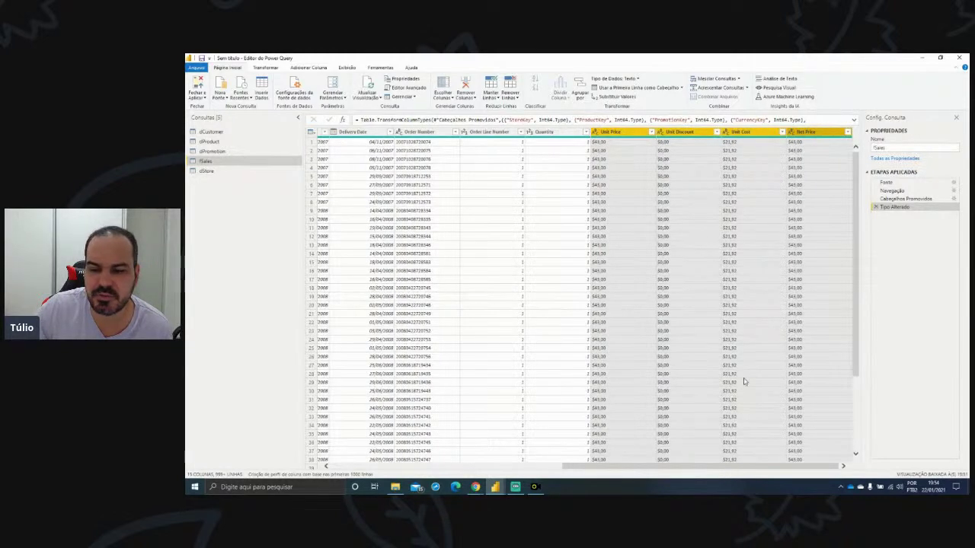
right_click(680, 134)
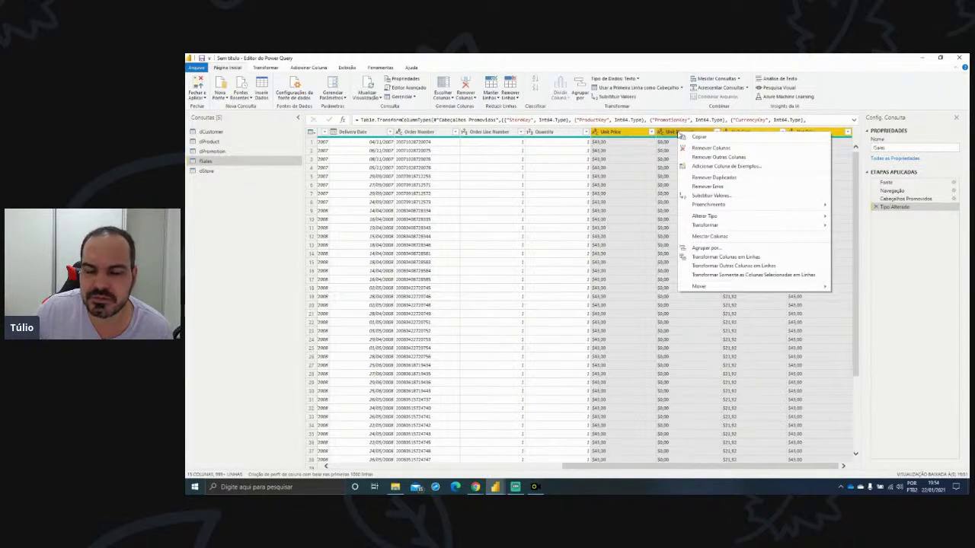
click(674, 195)
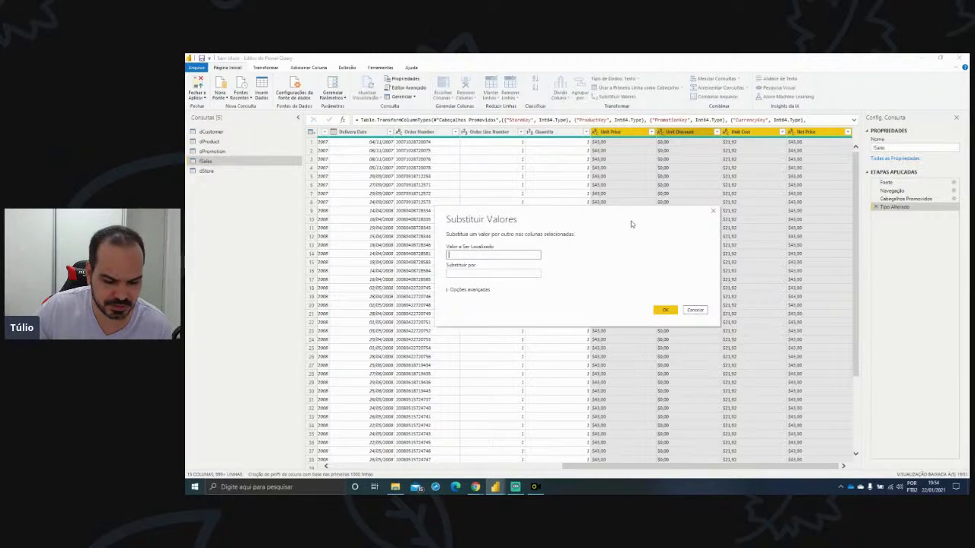
text(1)
key(Tab)
click(666, 310)
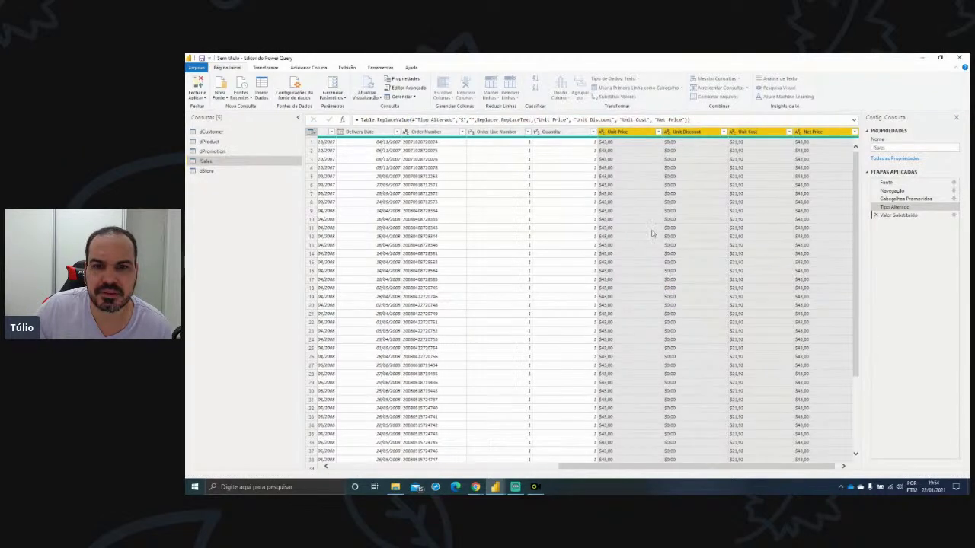
- Set the Unit Price, Unit Discount, Unit Cost and Net Price columns of fSales to the Número decimal fixo type
click(596, 132)
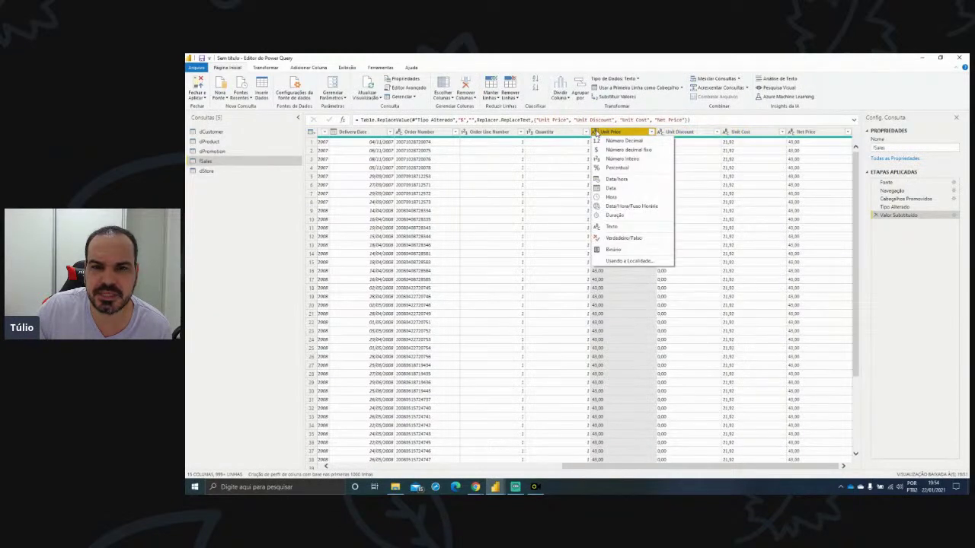
click(611, 148)
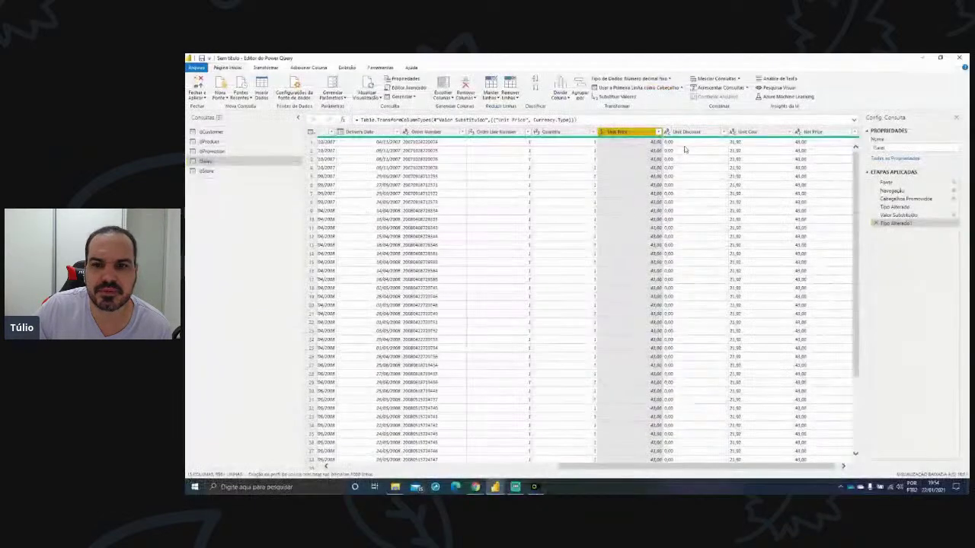
click(677, 98)
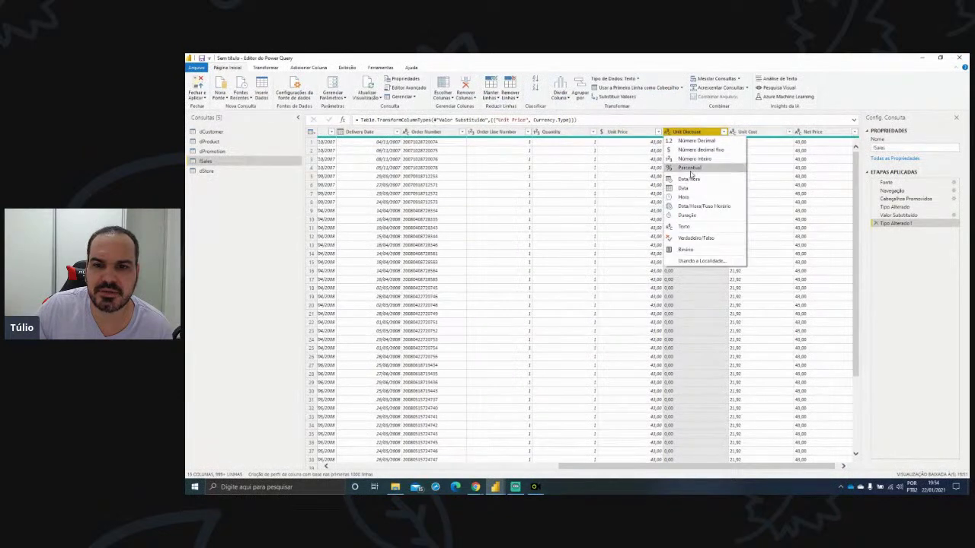
click(695, 151)
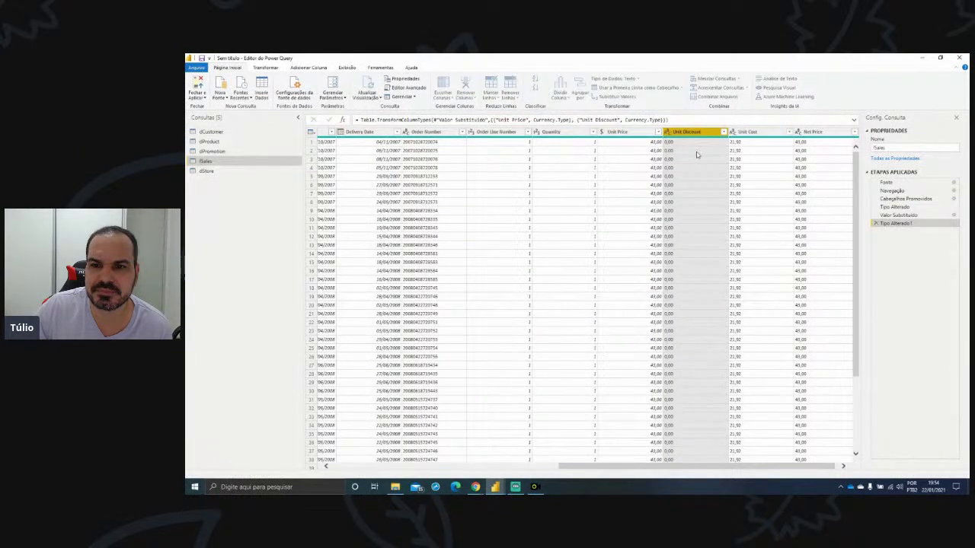
click(733, 132)
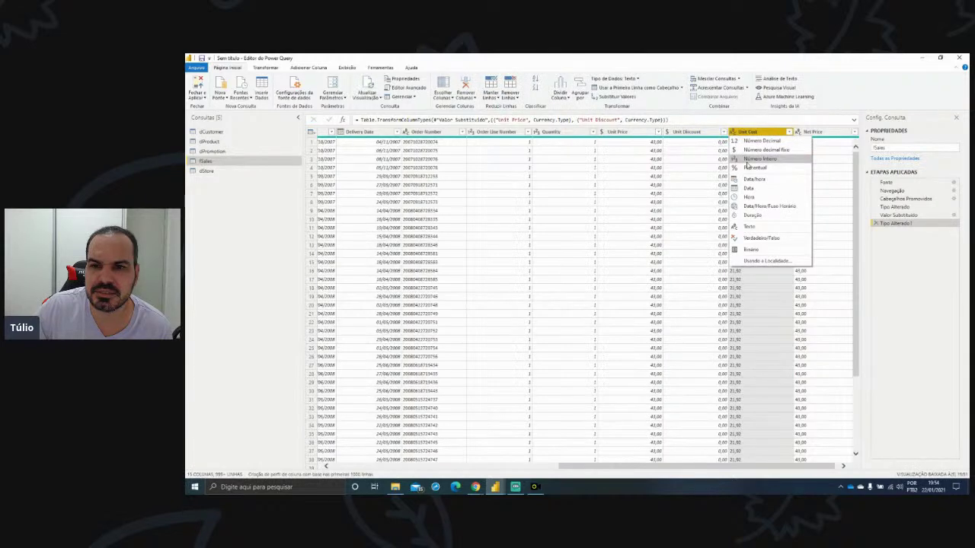
click(750, 153)
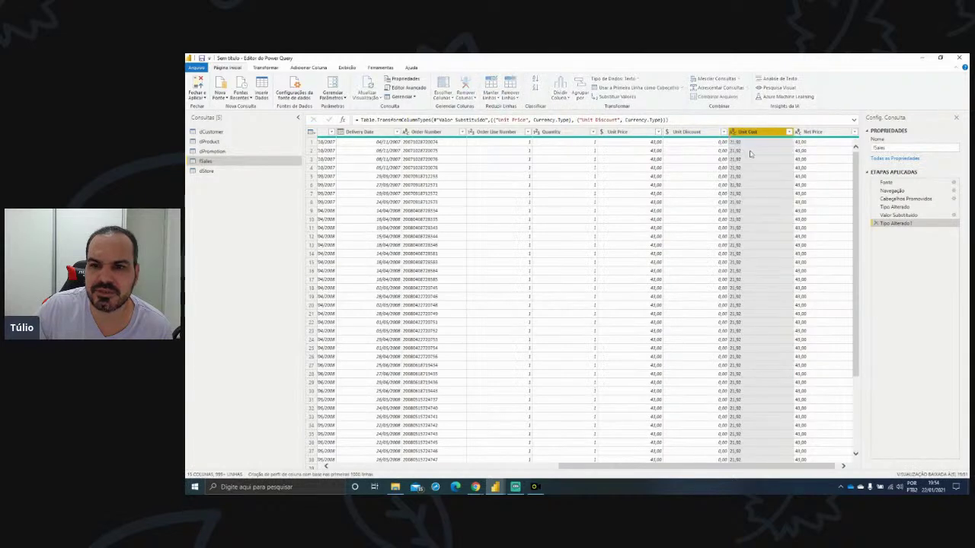
click(800, 135)
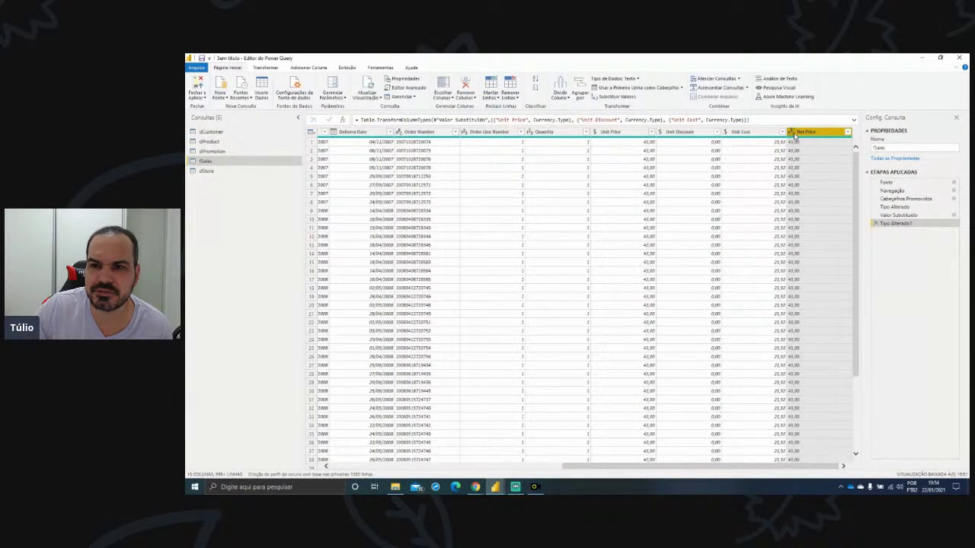
click(792, 134)
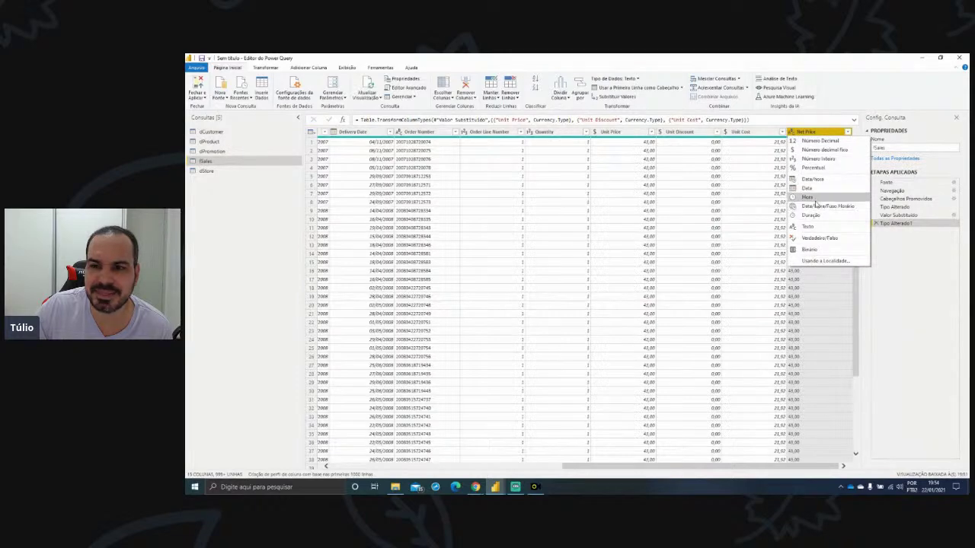
click(825, 155)
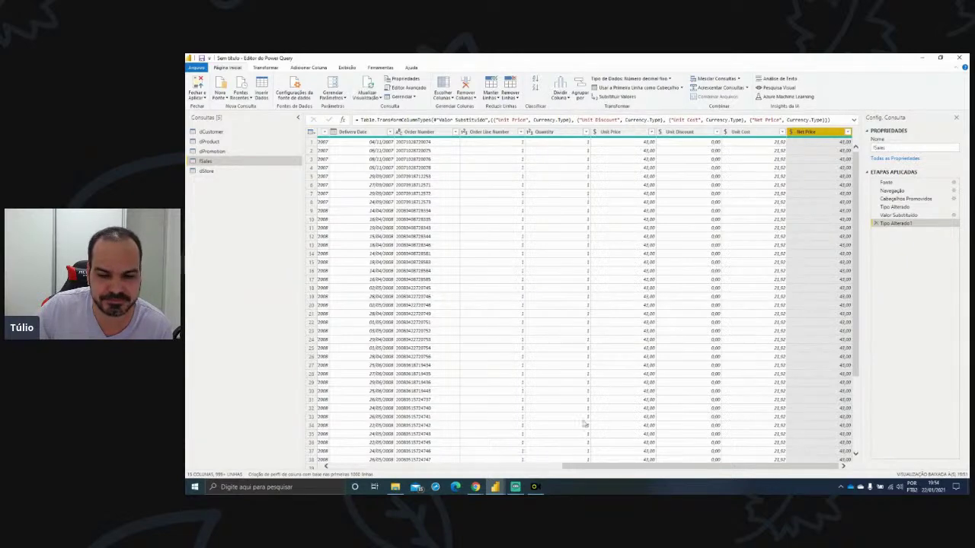
- Switch to File Explorer and open Script dCalendário.txt from the Raiz folder
drag(586, 468, 349, 474)
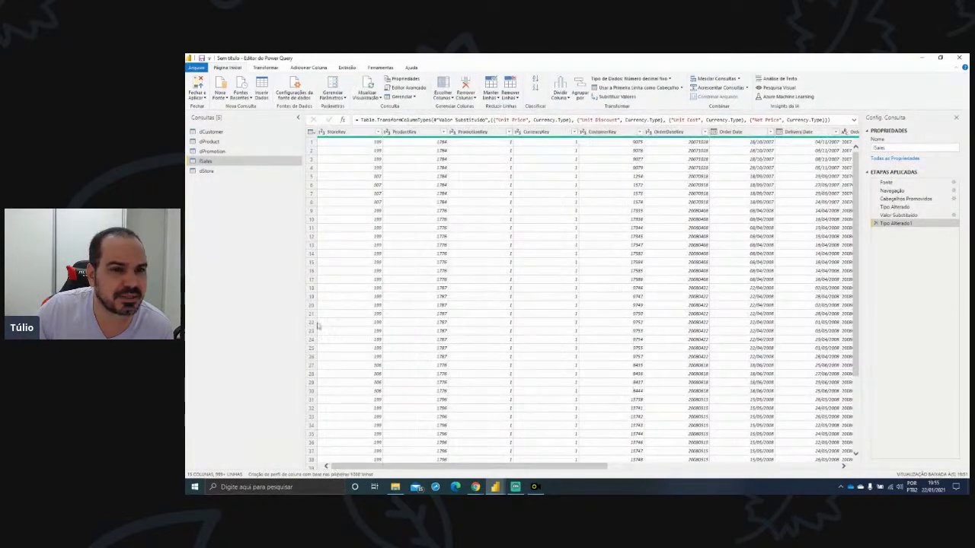
click(217, 173)
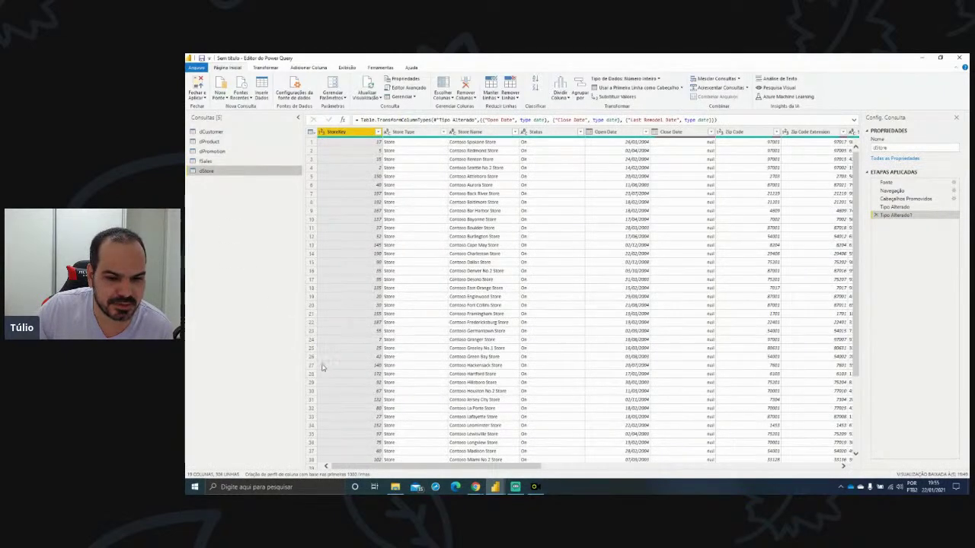
click(395, 487)
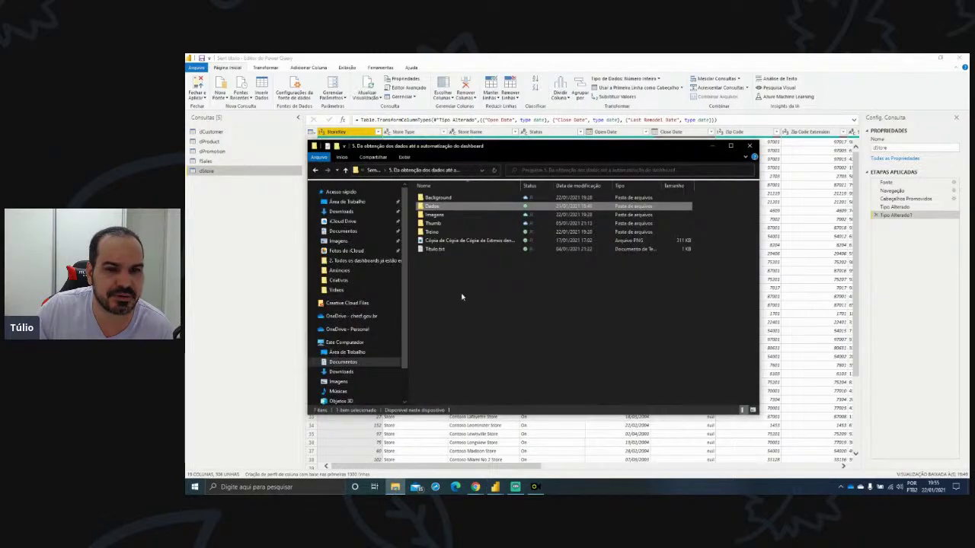
click(375, 171)
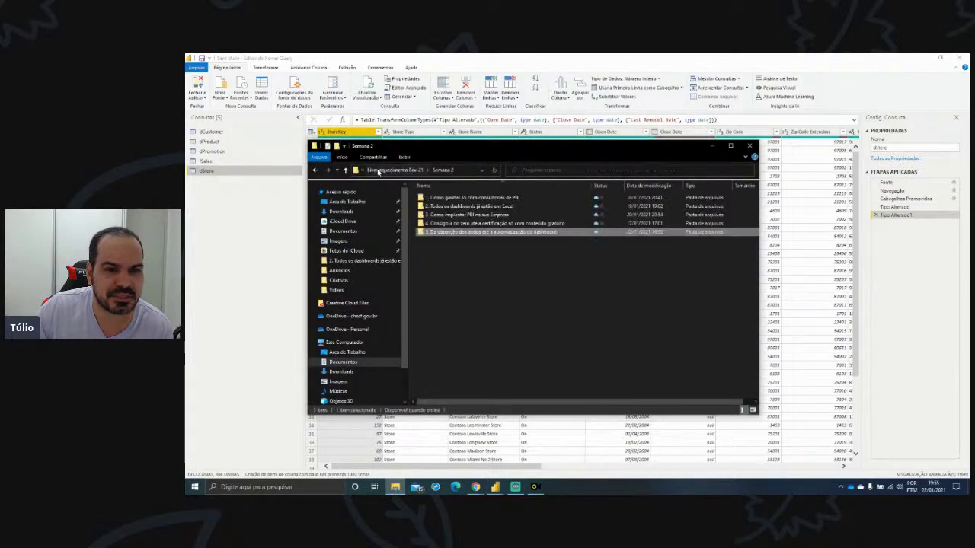
click(396, 170)
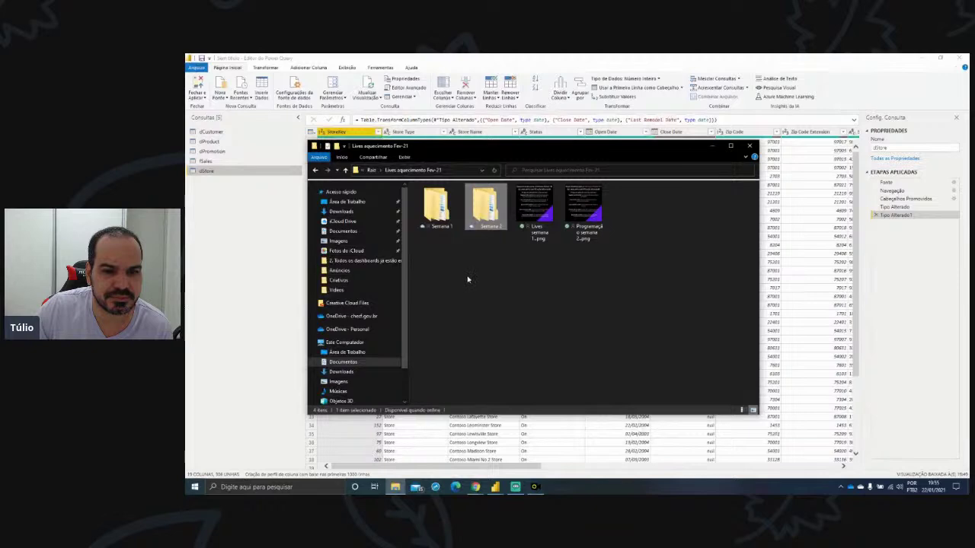
click(370, 171)
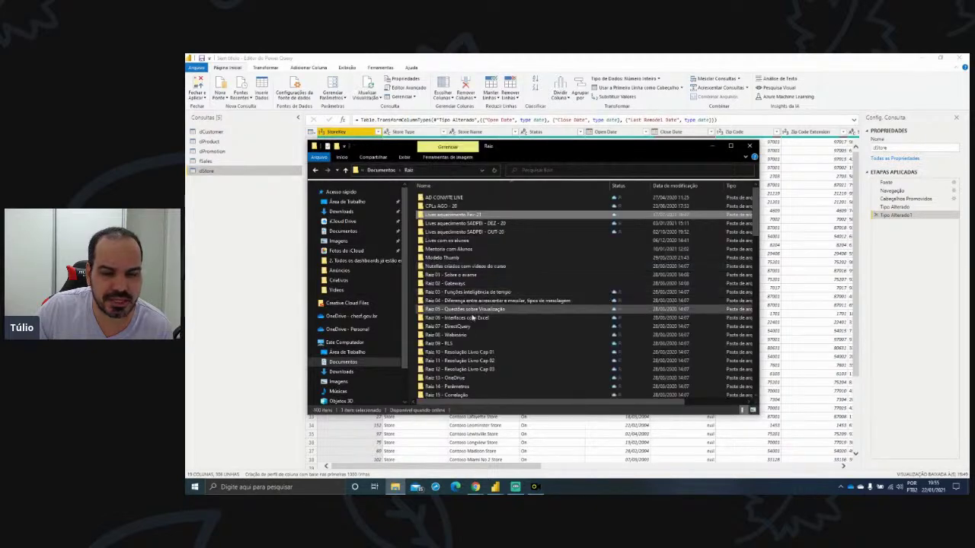
scroll(686, 228, down, 20)
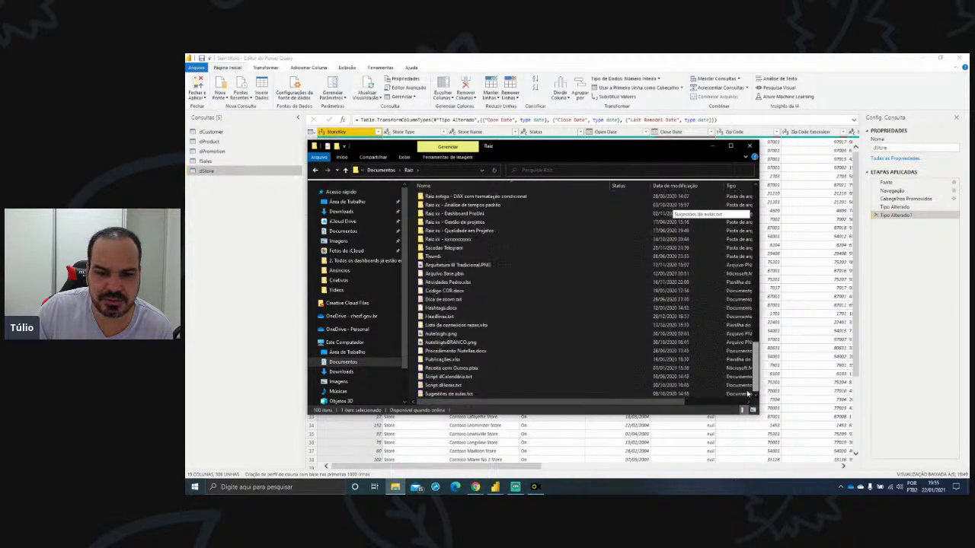
click(463, 376)
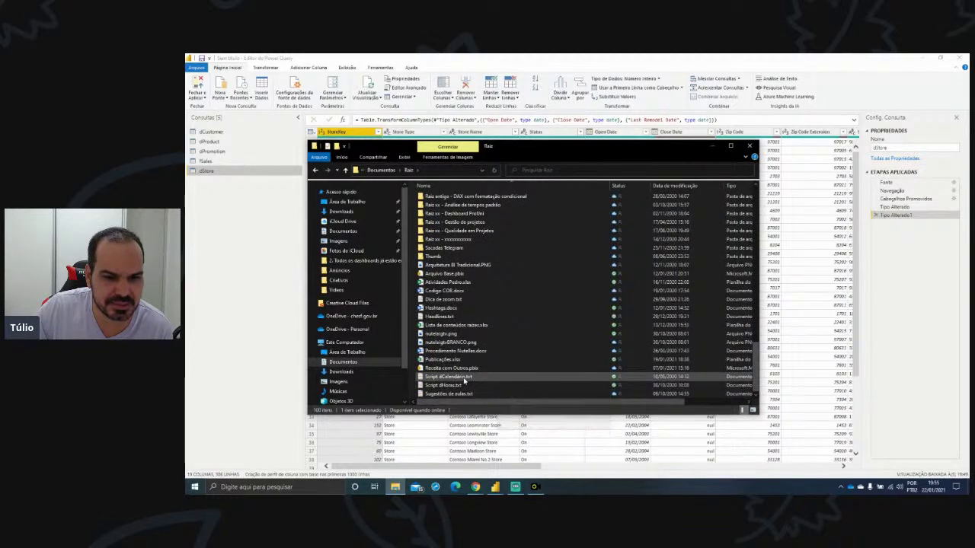
double_click(464, 376)
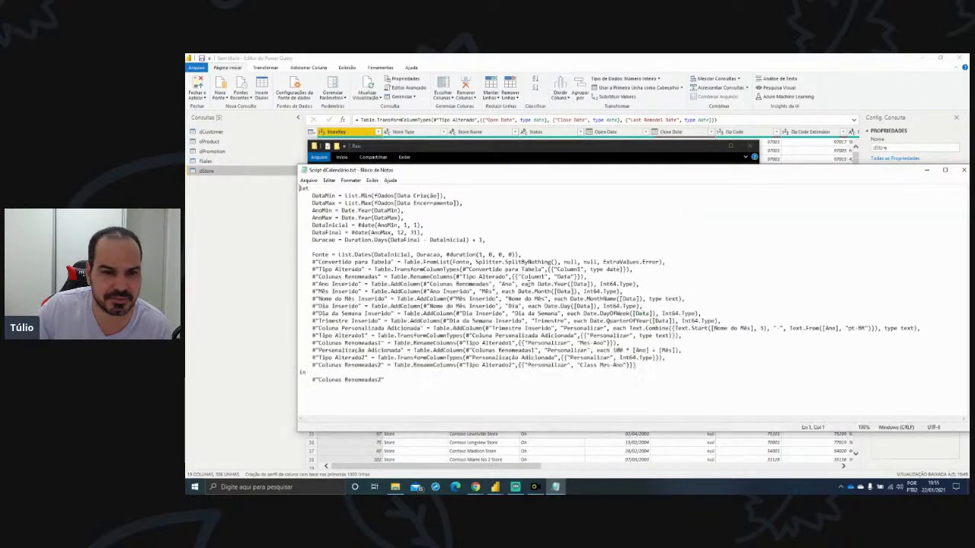
- Copy the entire dCalendário script, close the text file and return to the Power Query Editor
key(ctrl+a)
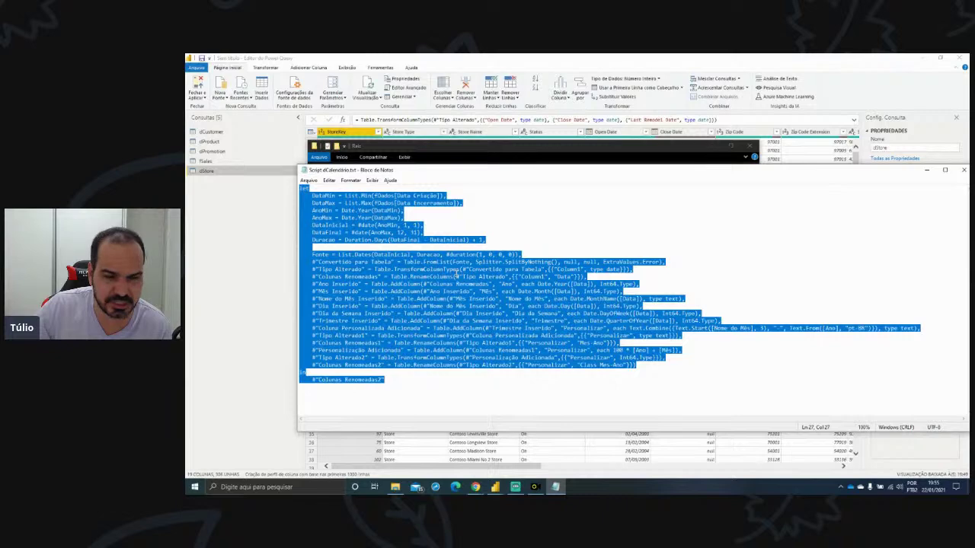
drag(876, 177, 827, 177)
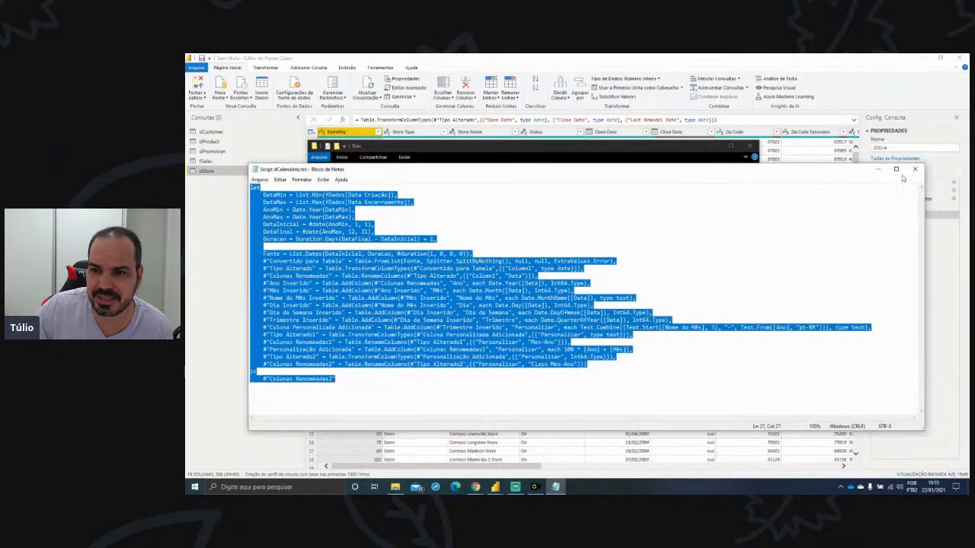
click(915, 169)
click(712, 148)
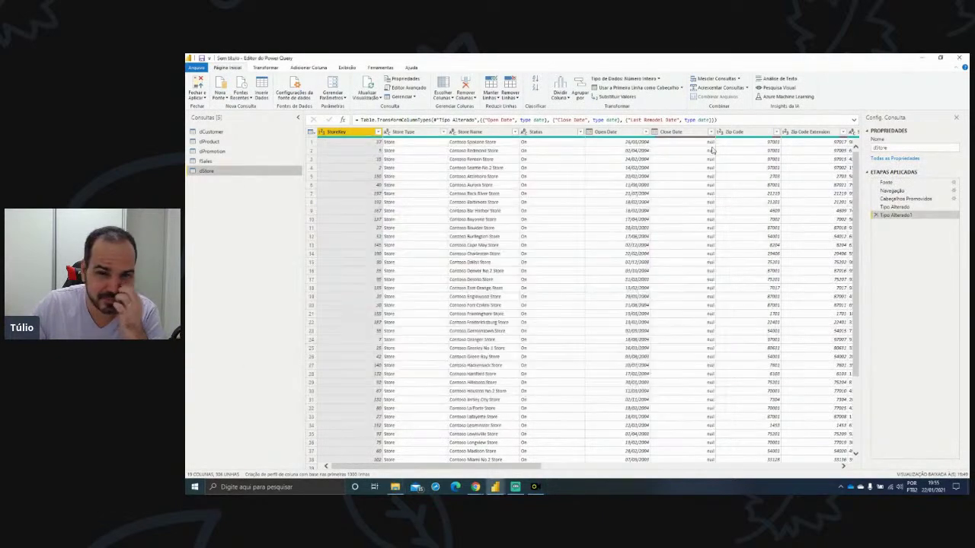
- Create a blank query (Consulta Nula) and replace its code in the Advanced Editor with the copied calendar script
right_click(213, 191)
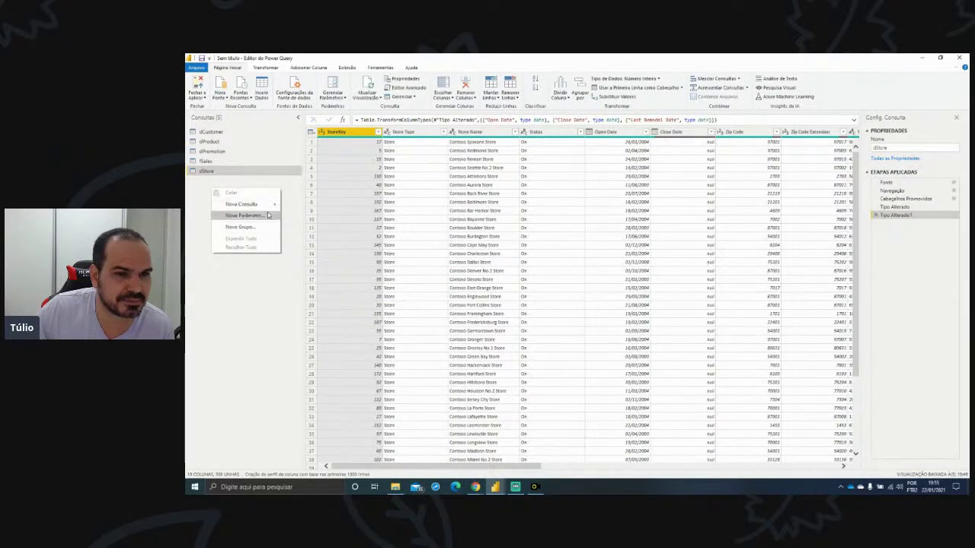
click(223, 162)
click(221, 162)
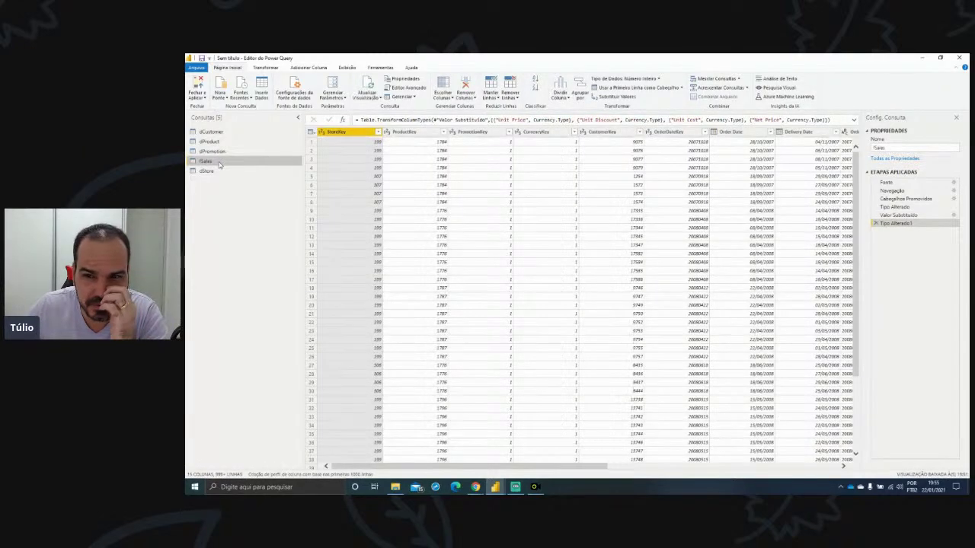
right_click(207, 195)
mouse_move(251, 210)
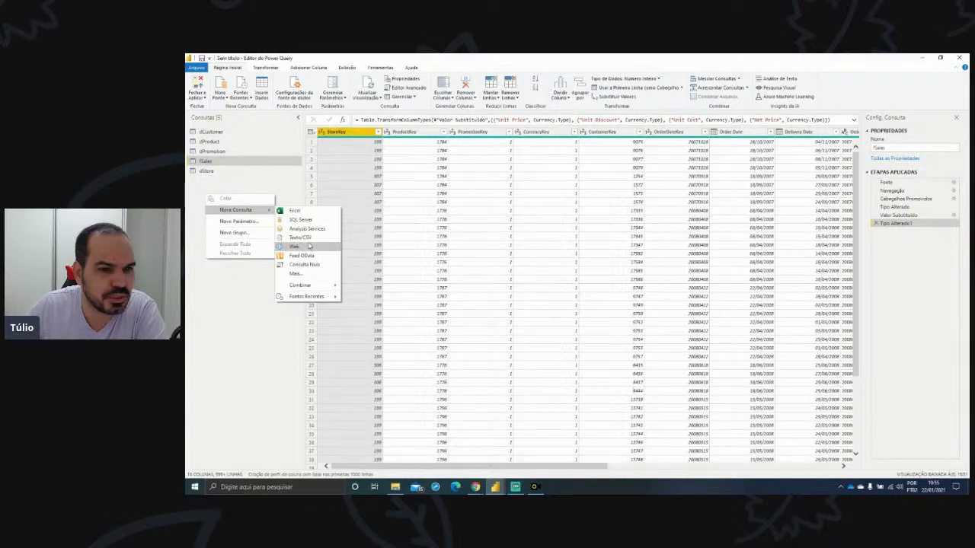
click(308, 252)
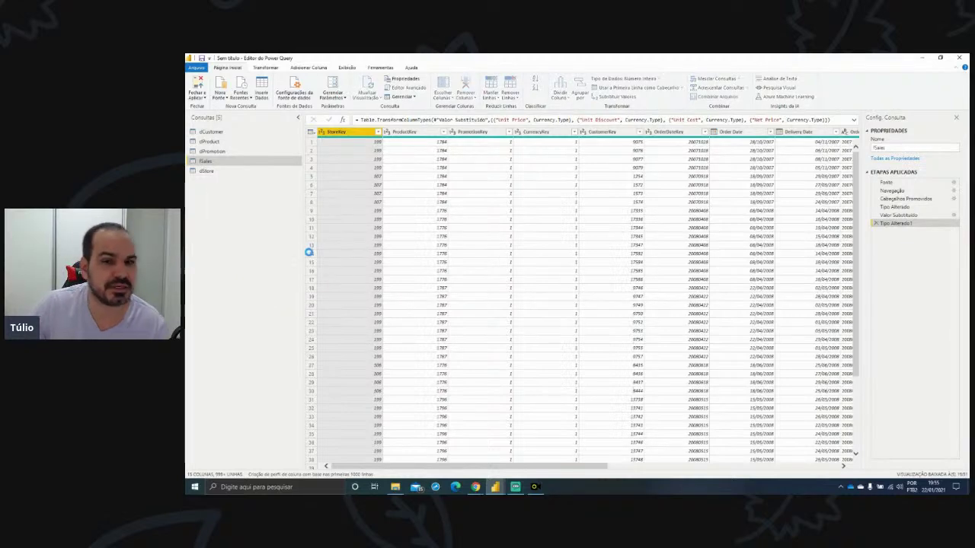
click(409, 87)
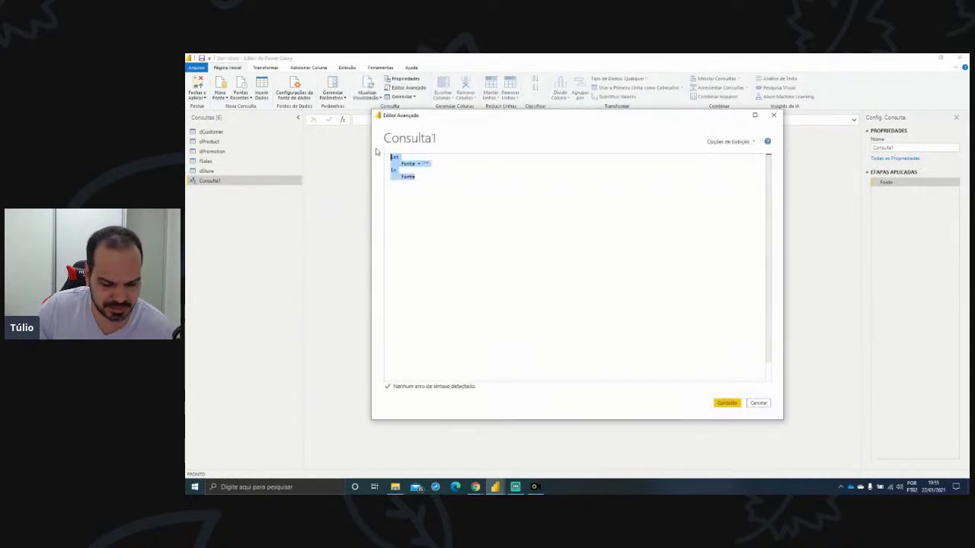
key(ctrl+v)
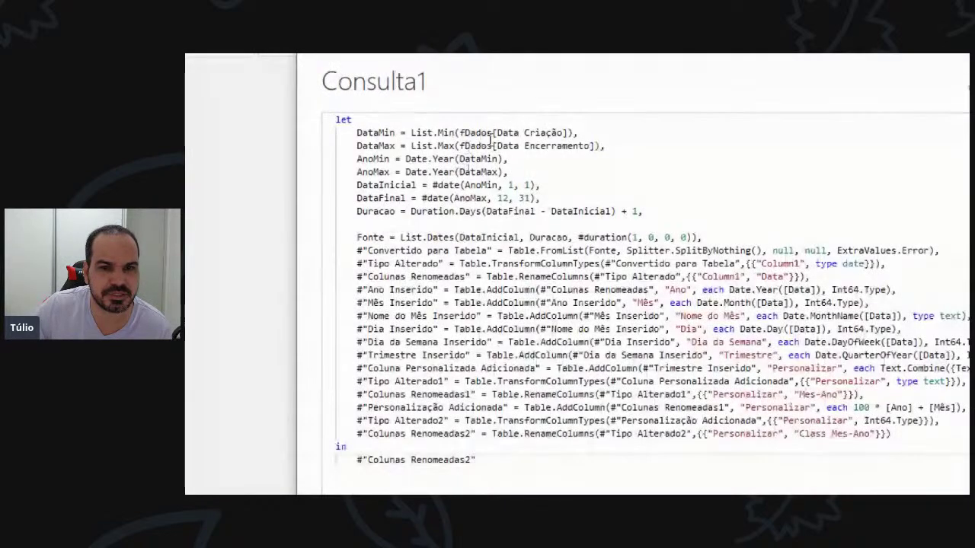
- Replace the fDados table reference in the script's DataMin line with Sales
key(BackSpace)
key(BackSpace)
key(BackSpace)
key(BackSpace)
key(BackSpace)
text(Sales)
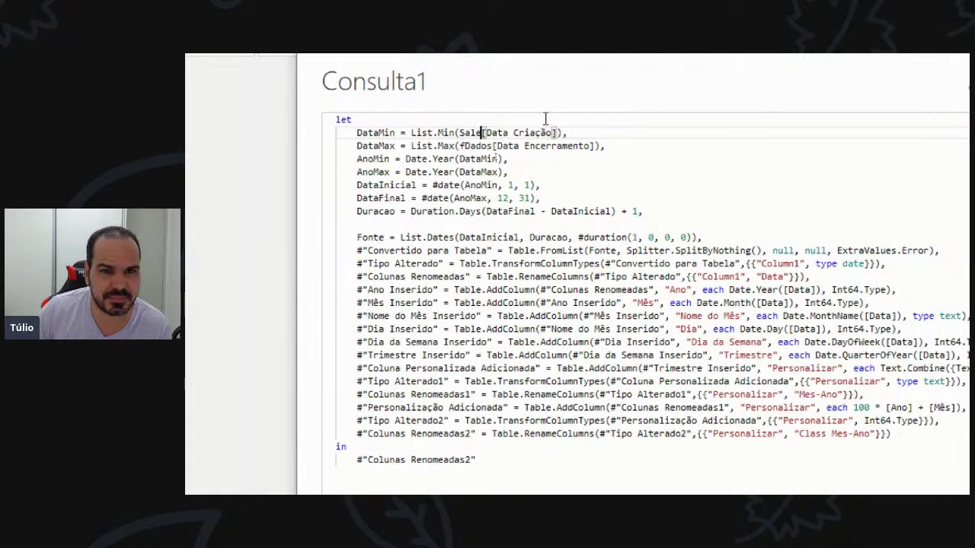
- Replace the Data Criação column reference in the DataMin line with Order Date
key(Right)
key(Right)
key(Right)
key(Right)
key(Right)
key(Right)
key(Right)
key(Right)
key(Right)
key(Right)
key(Right)
key(Right)
key(Right)
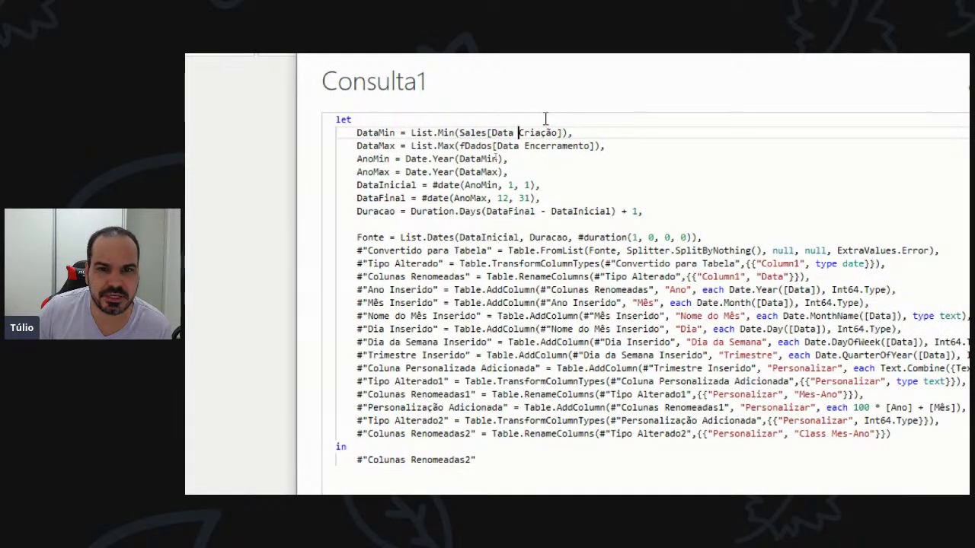
key(BackSpace)
key(BackSpace)
key(BackSpace)
key(BackSpace)
key(BackSpace)
key(BackSpace)
key(BackSpace)
key(BackSpace)
key(BackSpace)
key(BackSpace)
key(BackSpace)
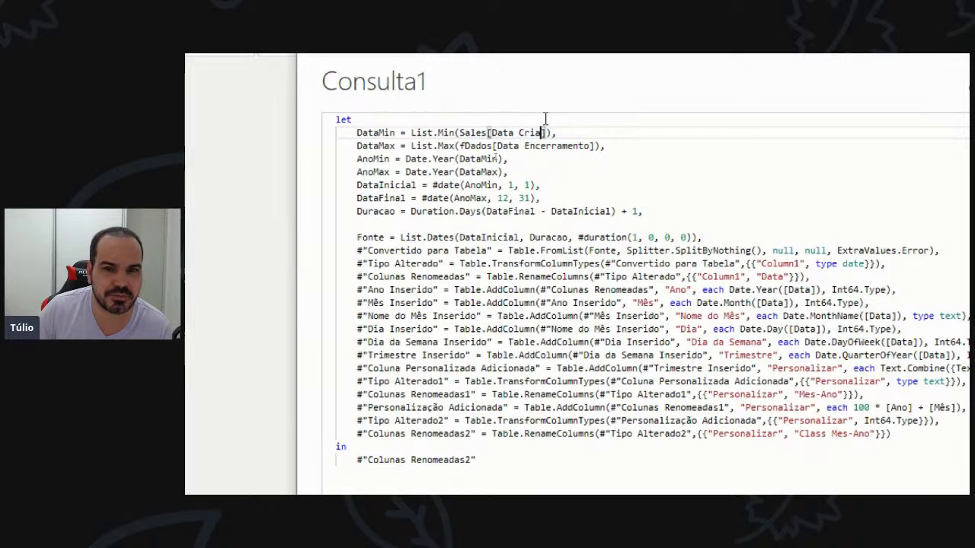
key(BackSpace)
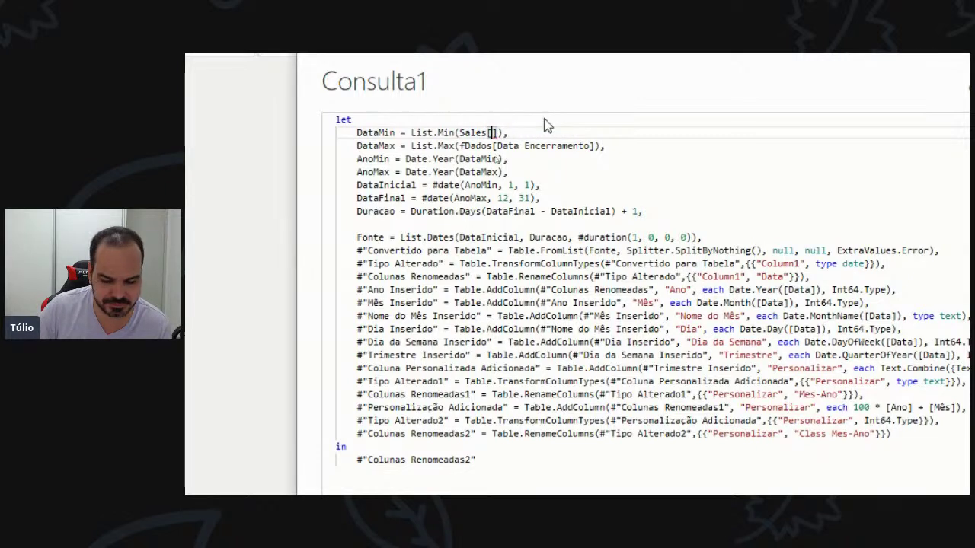
text(Order)
text( Date)
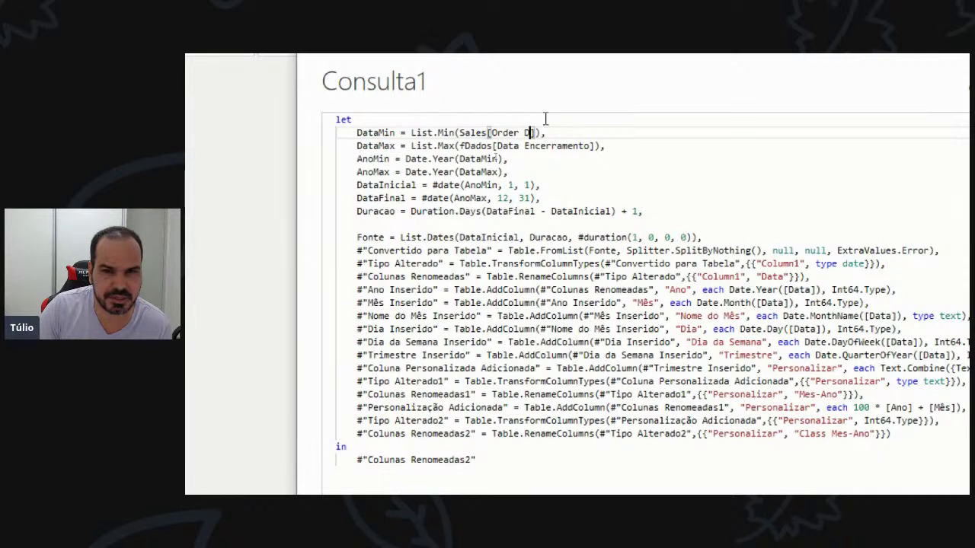
- Correct the DataMin table reference to fSales and change the DataMax table reference to fSales as well
click(492, 146)
key(BackSpace)
key(BackSpace)
key(BackSpace)
key(BackSpace)
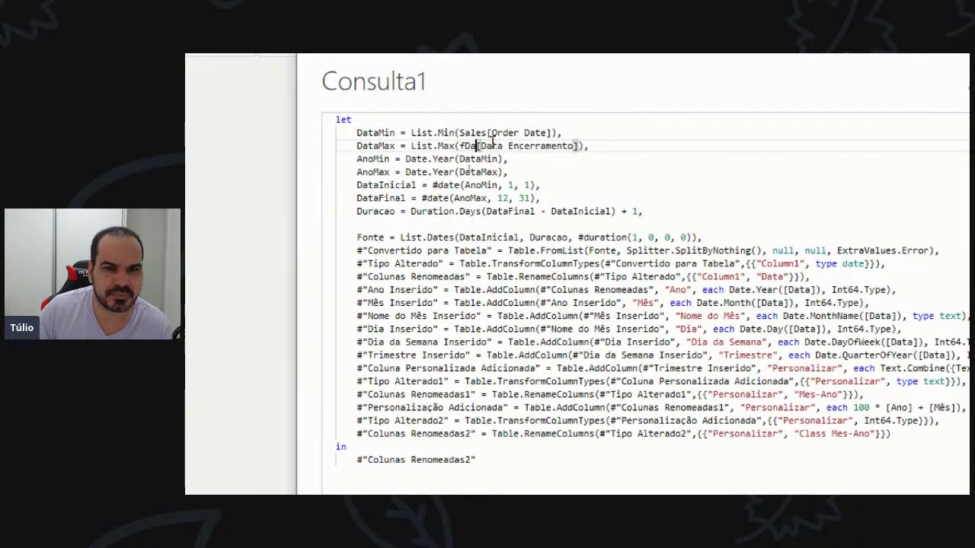
key(Up)
key(Left)
key(Left)
text(f)
key(Down)
key(Right)
key(BackSpace)
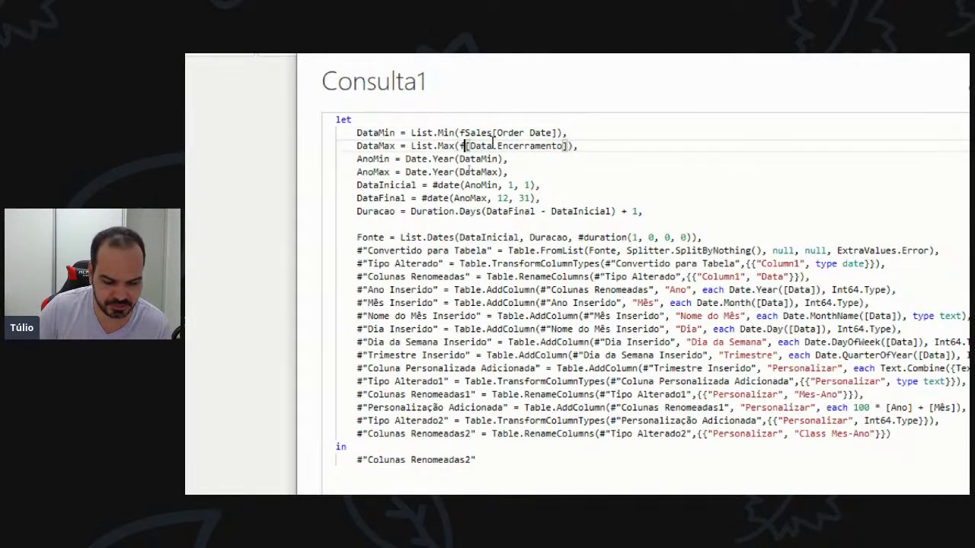
text(Sales)
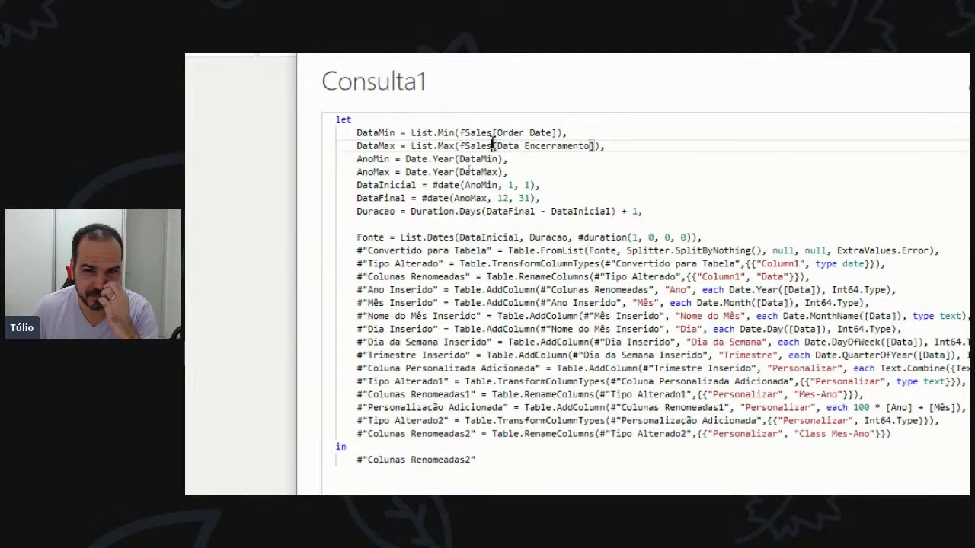
- Replace the Data Encerramento column reference in the DataMax line with Order Date and apply the calendar script
key(Right)
key(Right)
key(Right)
key(Right)
key(Right)
key(Right)
key(Right)
key(Right)
key(Right)
key(Right)
key(Right)
key(Right)
key(Right)
key(Right)
key(Right)
key(Right)
key(Right)
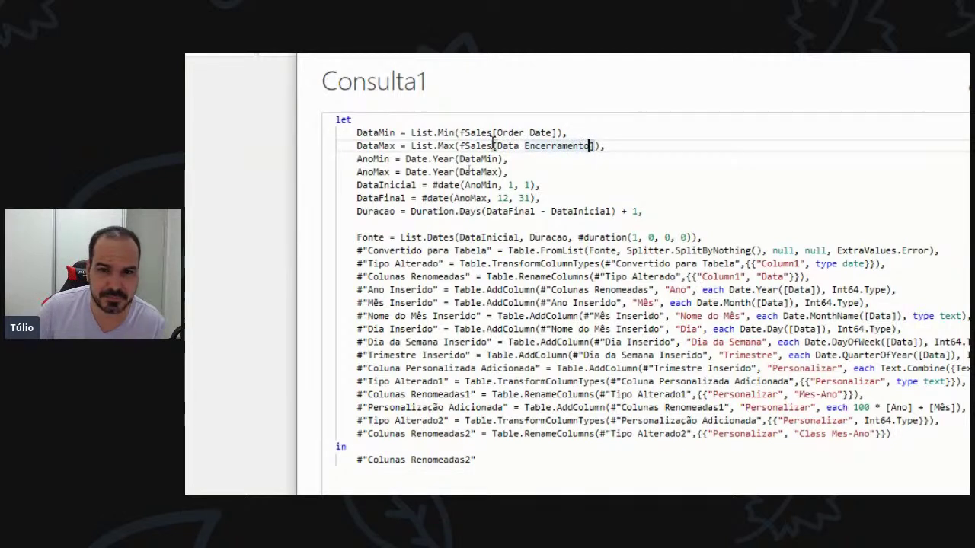
key(BackSpace)
key(BackSpace)
key(BackSpace)
key(BackSpace)
key(BackSpace)
key(BackSpace)
key(BackSpace)
key(BackSpace)
key(BackSpace)
key(BackSpace)
key(BackSpace)
key(BackSpace)
key(BackSpace)
key(BackSpace)
key(BackSpace)
key(BackSpace)
key(BackSpace)
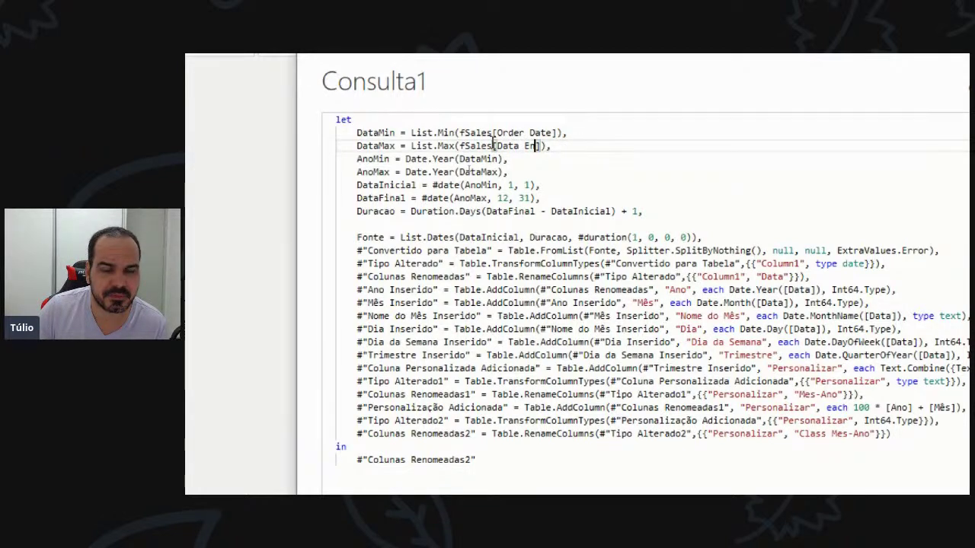
text(Order D)
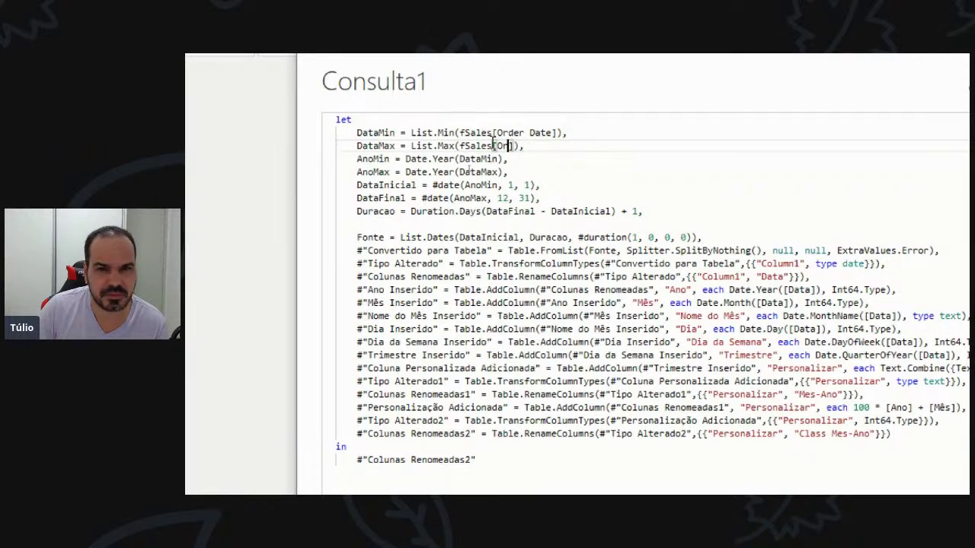
text(ate)
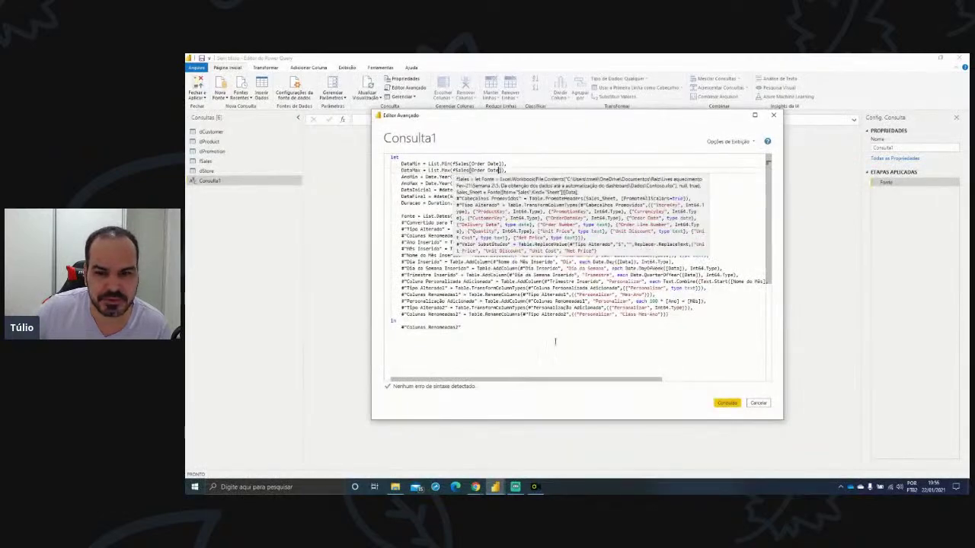
click(724, 406)
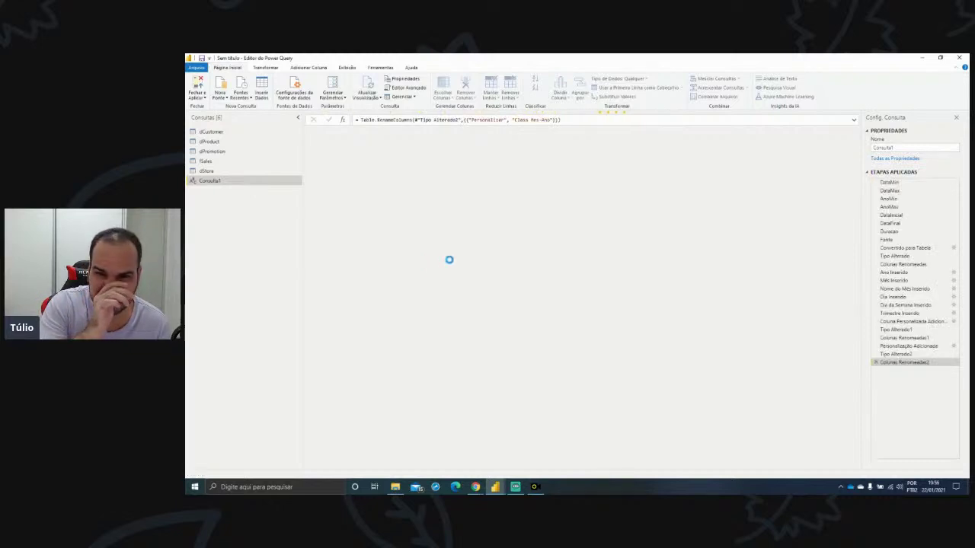
- Rename the calendar query Consulta1 as dCalendario
double_click(219, 181)
text(dCalendario)
key(Return)
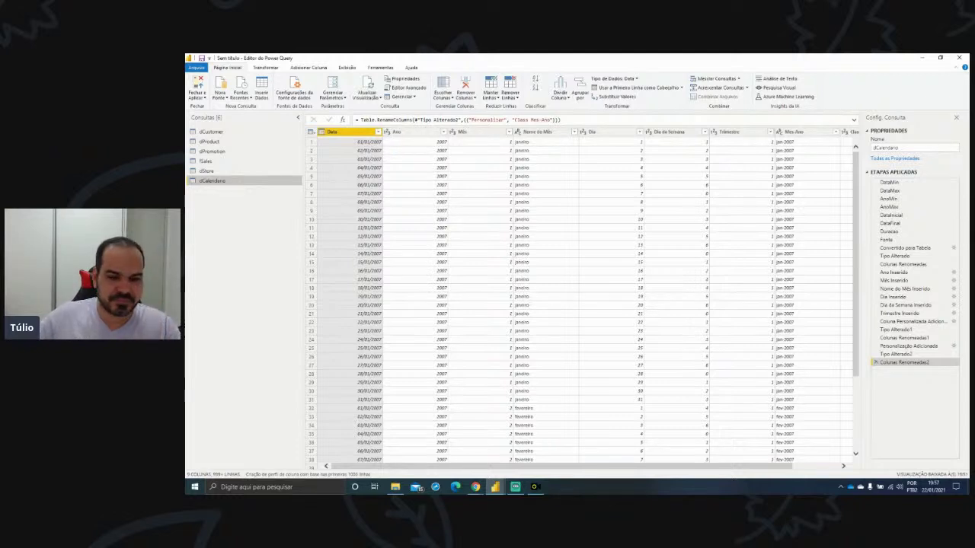
- Start a column from examples based on the Nome do Mês column, giving jan as the example for the first row
drag(494, 468, 630, 486)
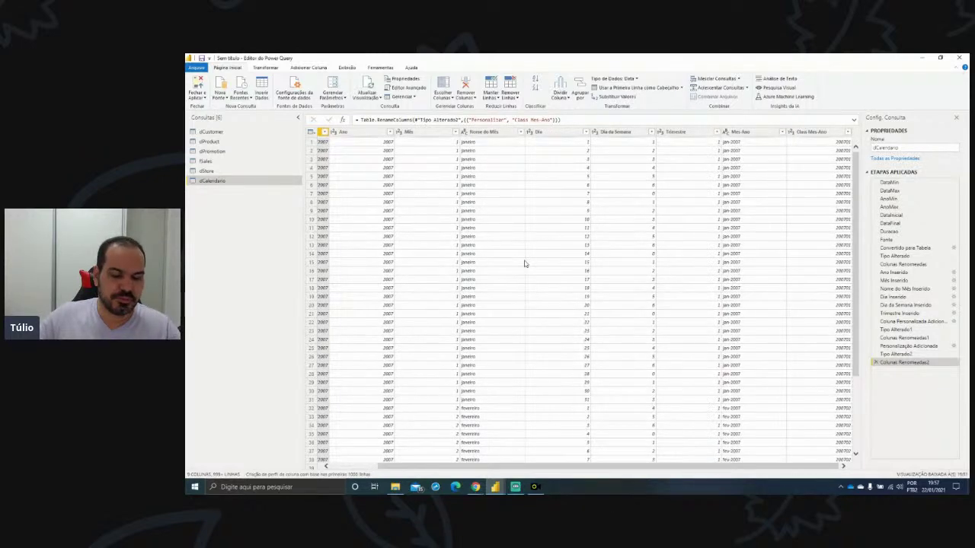
drag(448, 110, 556, 387)
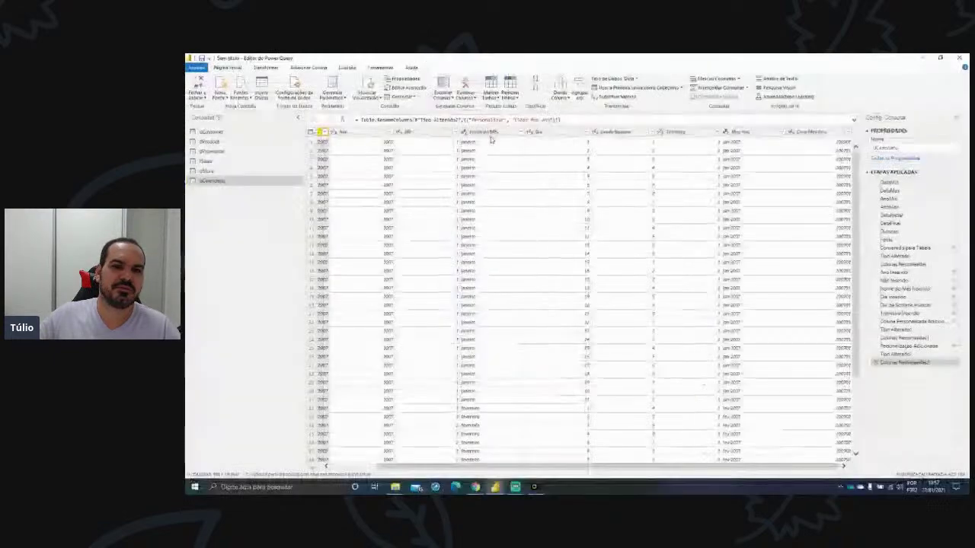
click(488, 133)
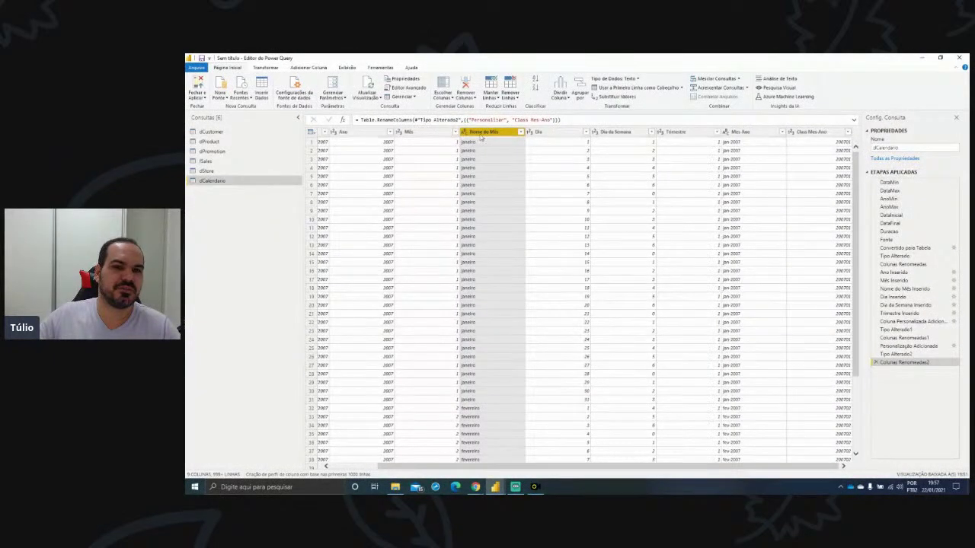
click(322, 70)
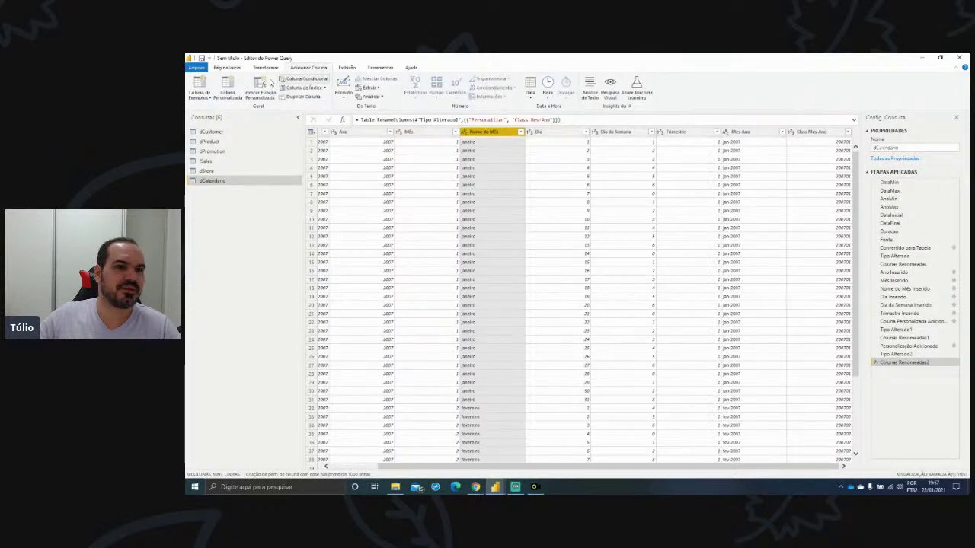
click(211, 98)
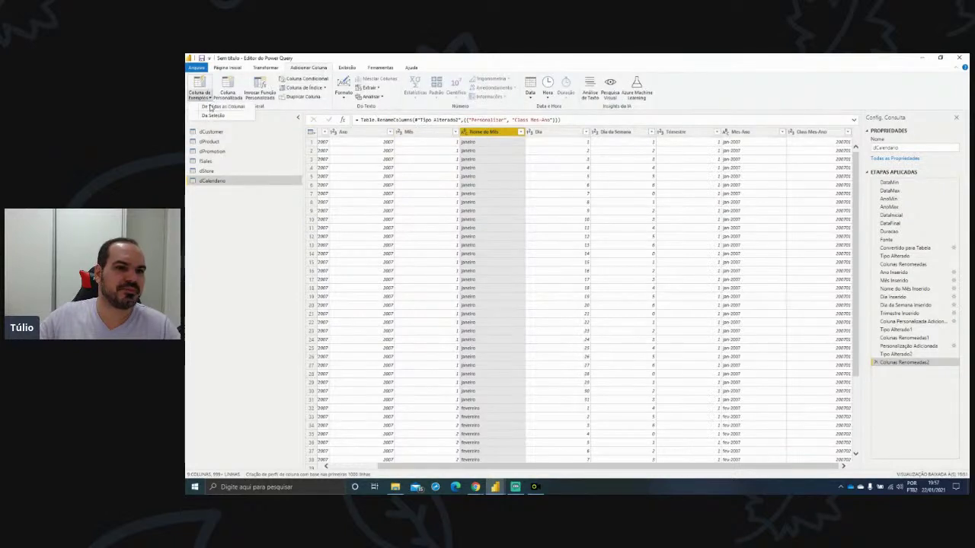
click(215, 116)
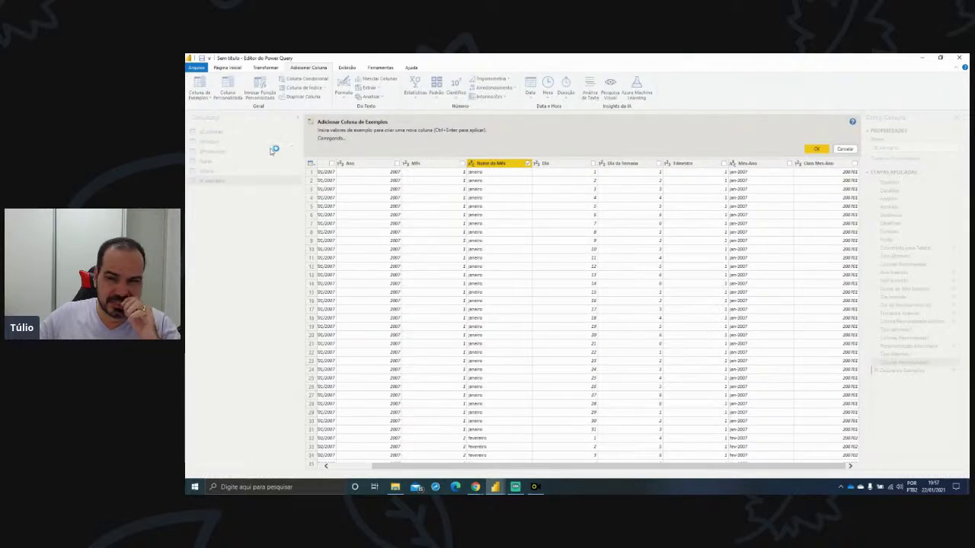
click(783, 168)
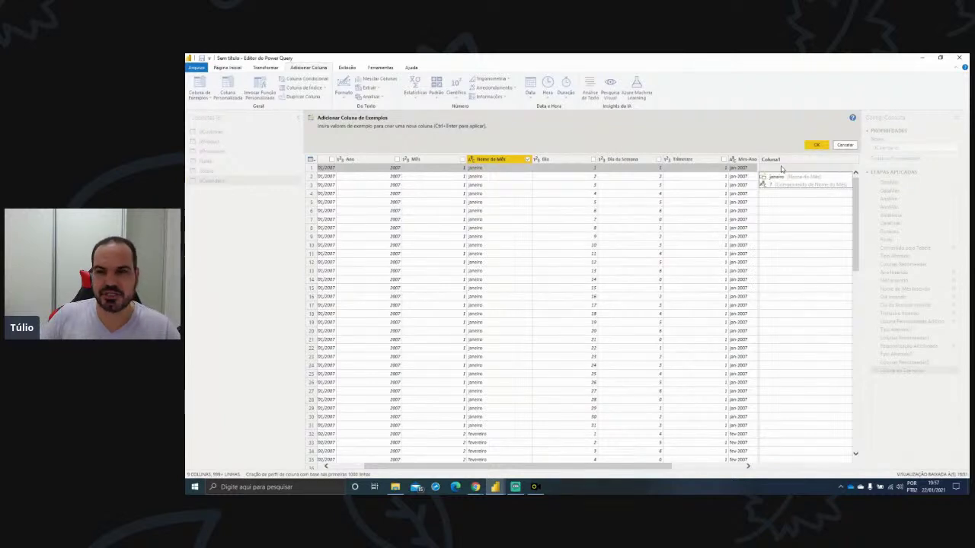
text(jan)
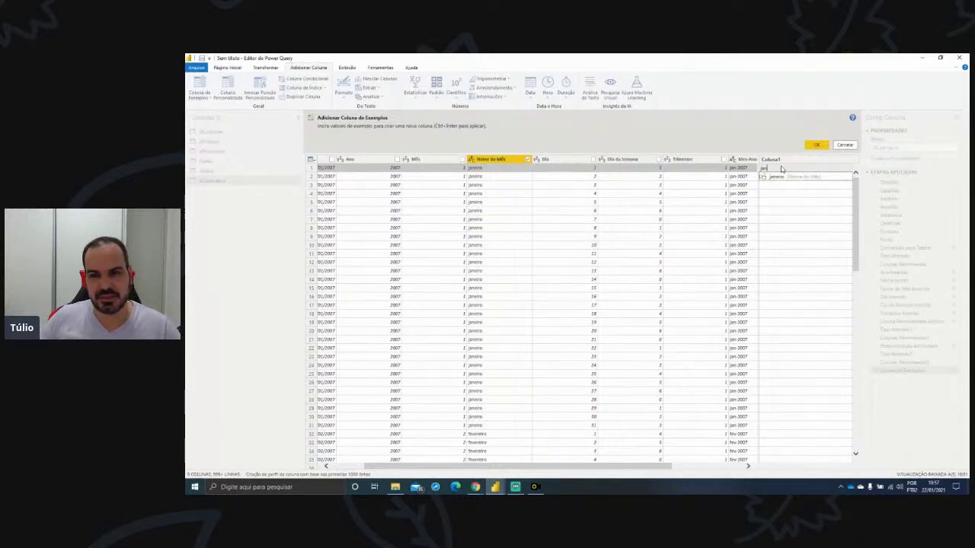
key(Return)
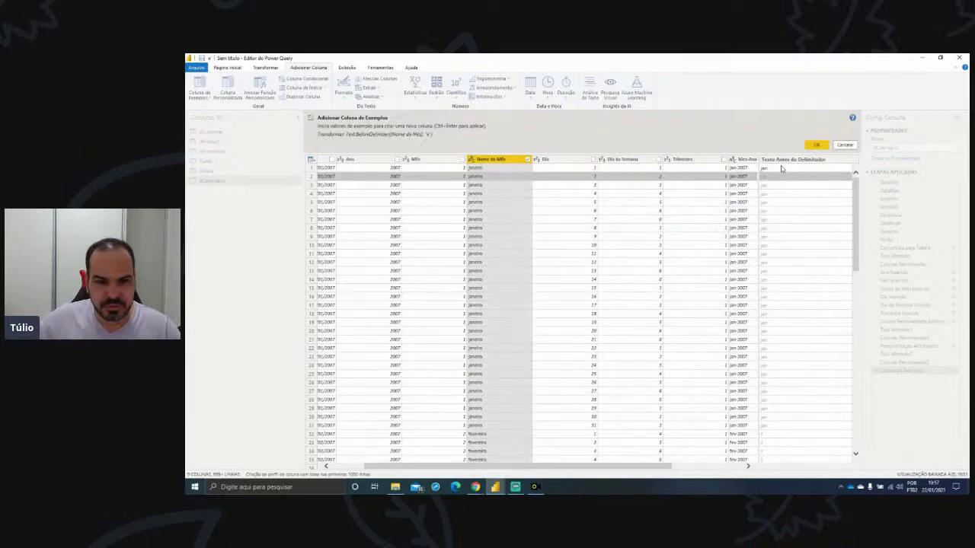
- Give fev as the example for the first February row and create the abbreviated month column
scroll(789, 306, down, 4)
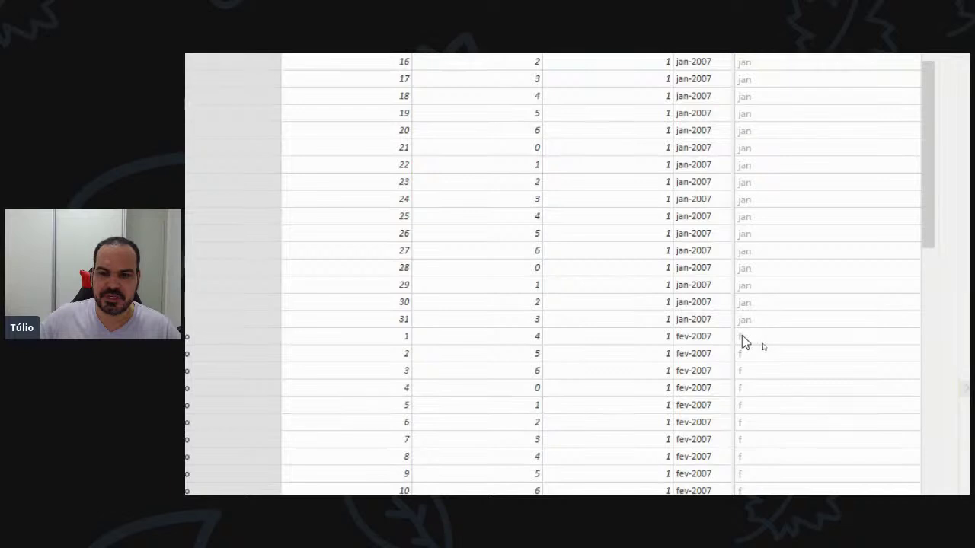
click(750, 339)
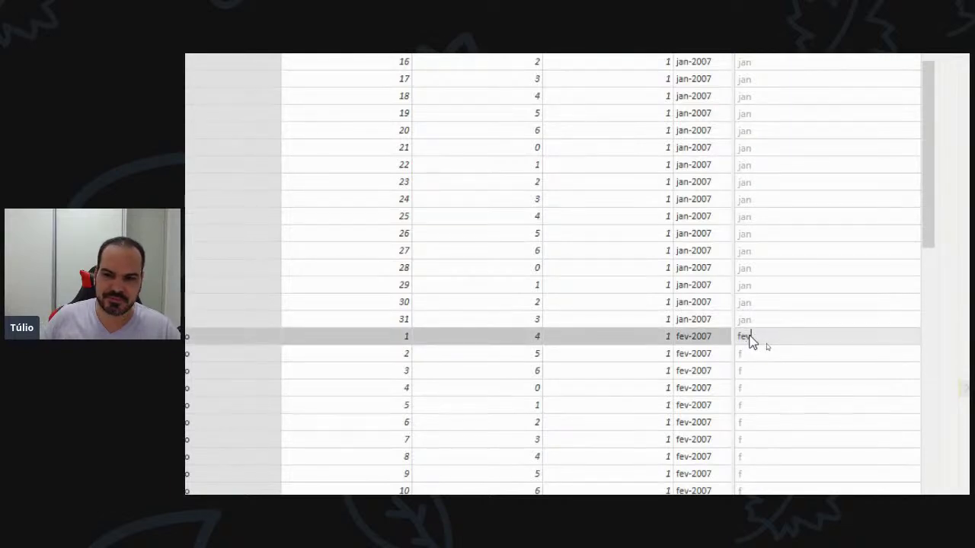
text(ev)
key(Return)
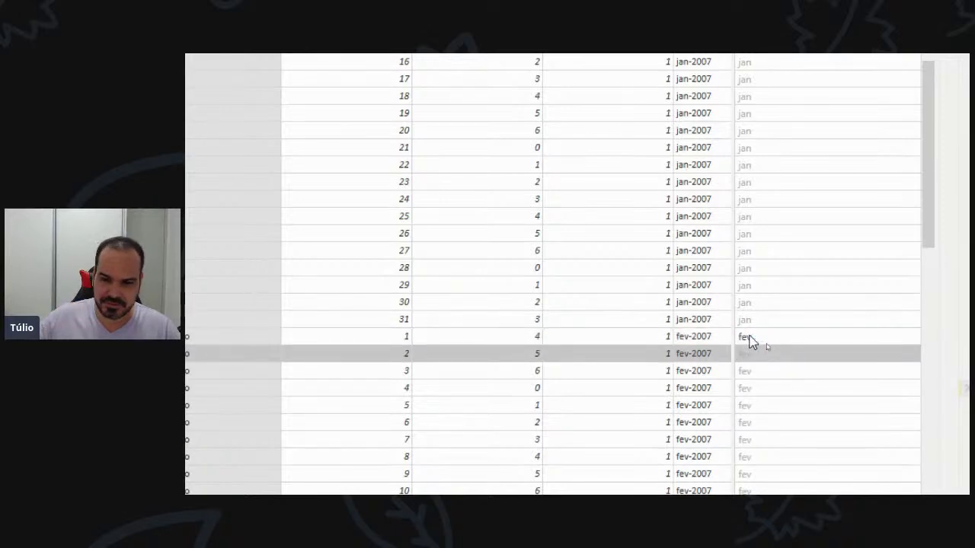
scroll(798, 292, down, 12)
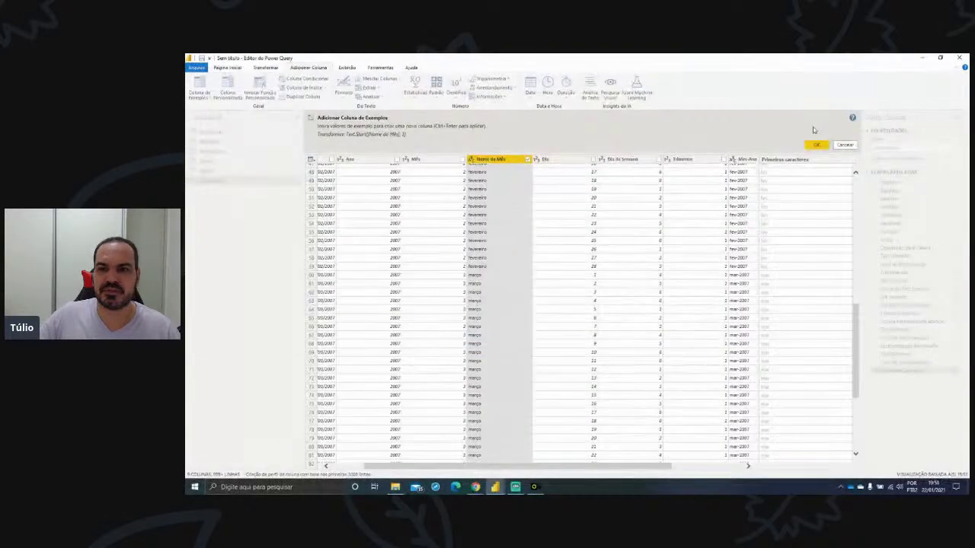
click(815, 145)
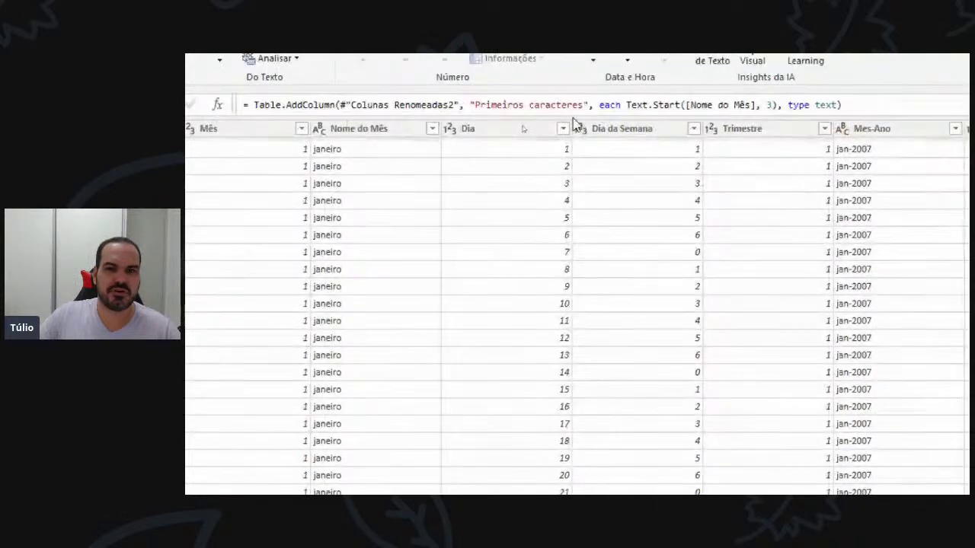
- Change the new column's name in its Table.AddColumn formula from Primeiros caracteres to Mes Abrev
click(584, 114)
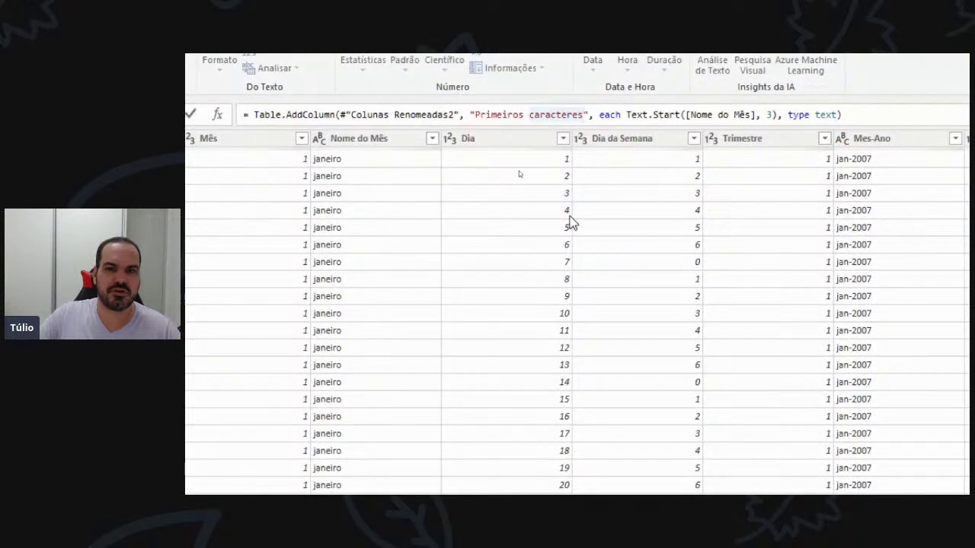
text(=)
key(BackSpace)
key(BackSpace)
key(BackSpace)
key(BackSpace)
key(BackSpace)
key(BackSpace)
key(BackSpace)
key(BackSpace)
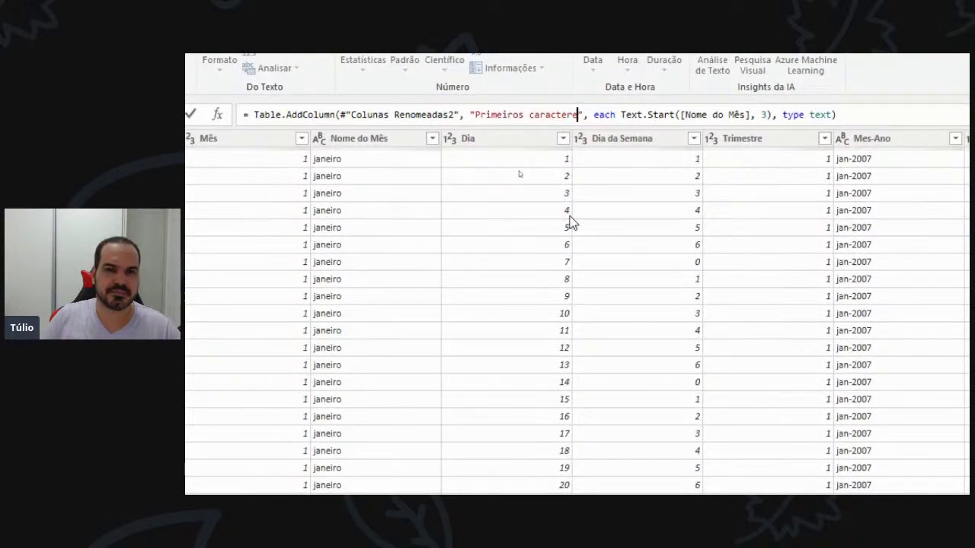
key(BackSpace)
key(BackSpace)
key(BackSpace)
key(BackSpace)
key(BackSpace)
key(BackSpace)
key(BackSpace)
key(BackSpace)
key(BackSpace)
key(BackSpace)
key(BackSpace)
key(BackSpace)
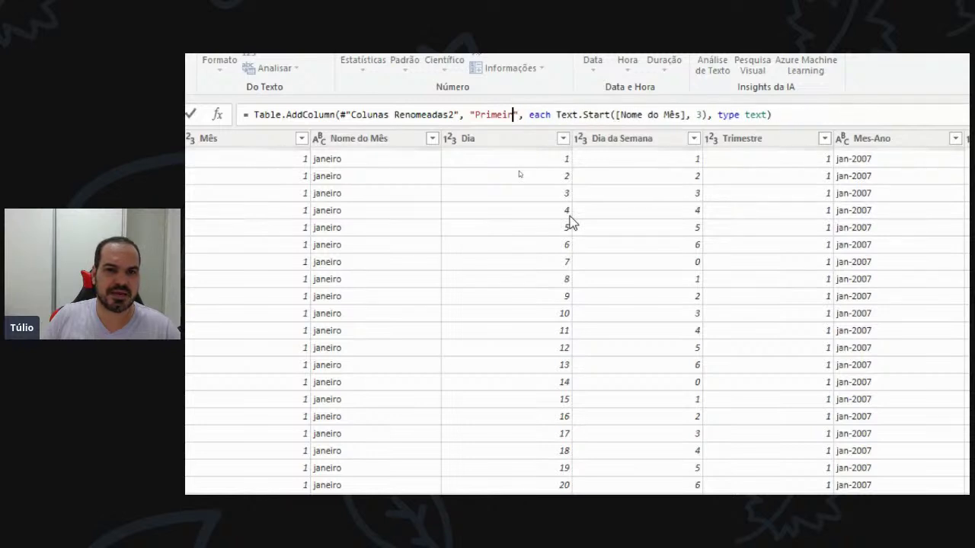
key(BackSpace)
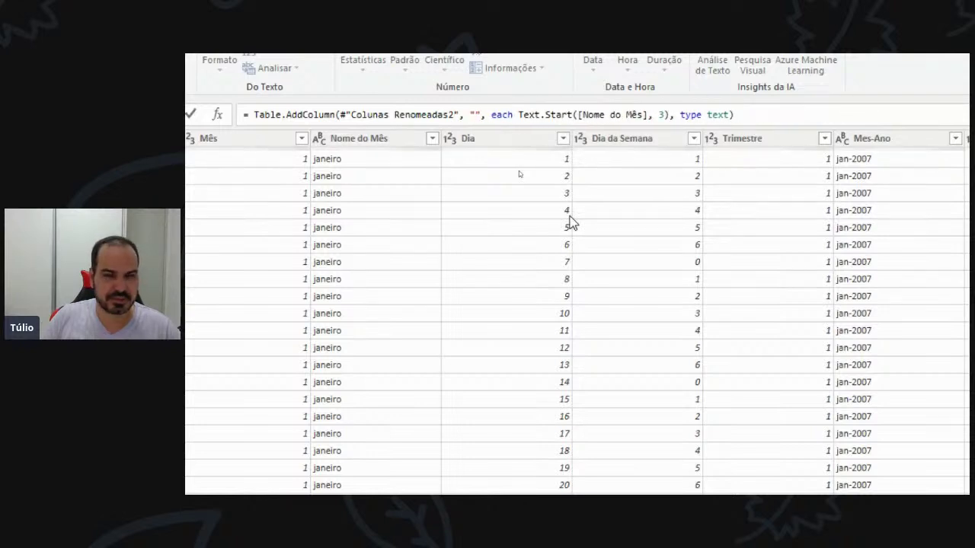
text(Mes)
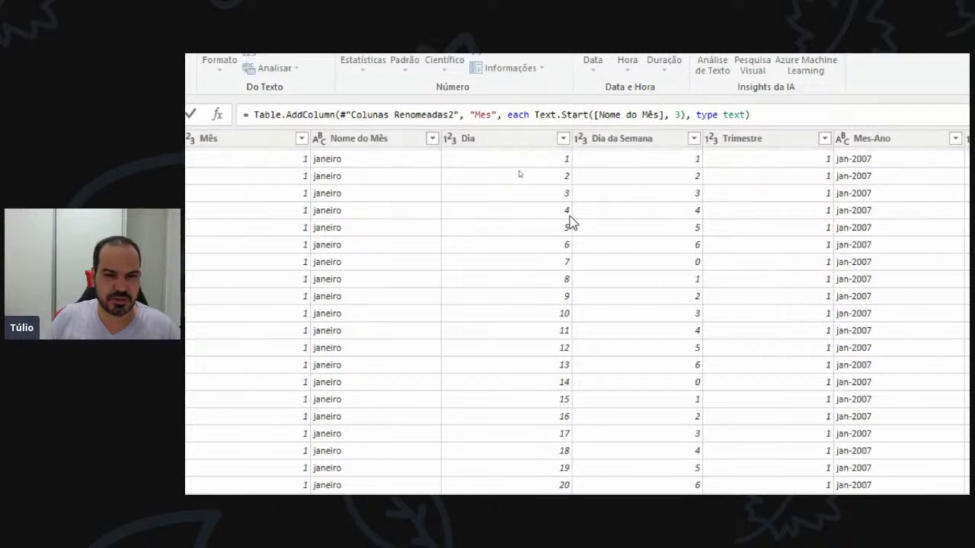
text( Abrev)
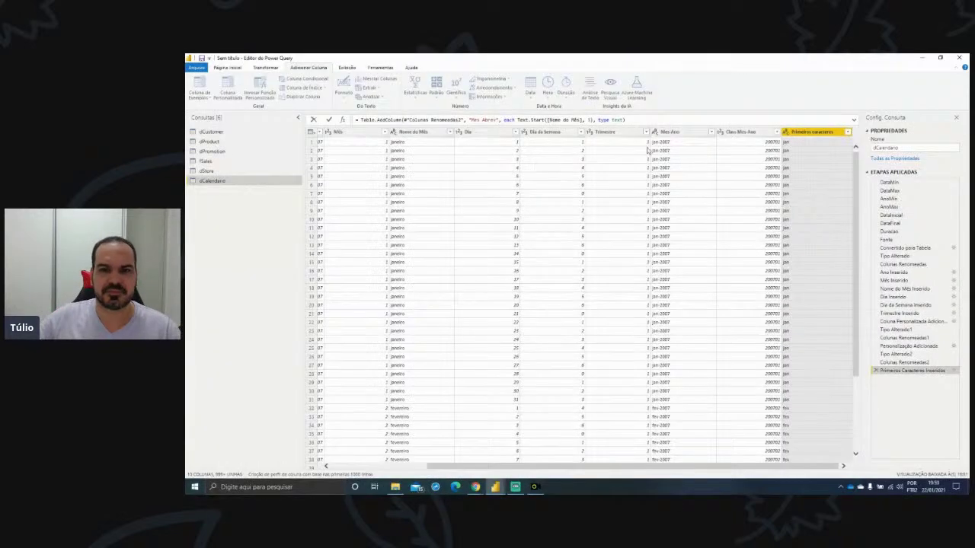
click(634, 121)
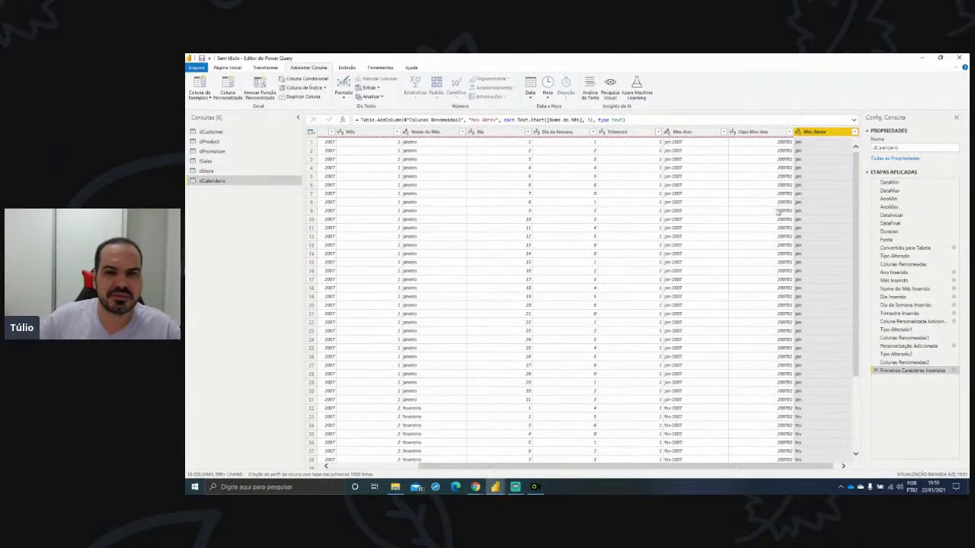
- Review the dCalendario query, then close the query editor and apply the query changes to the report
click(212, 172)
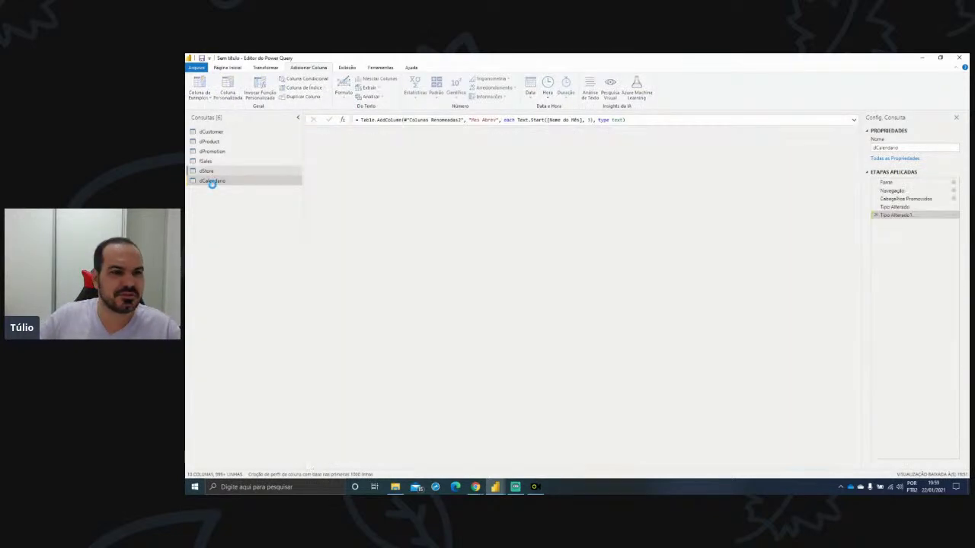
click(213, 181)
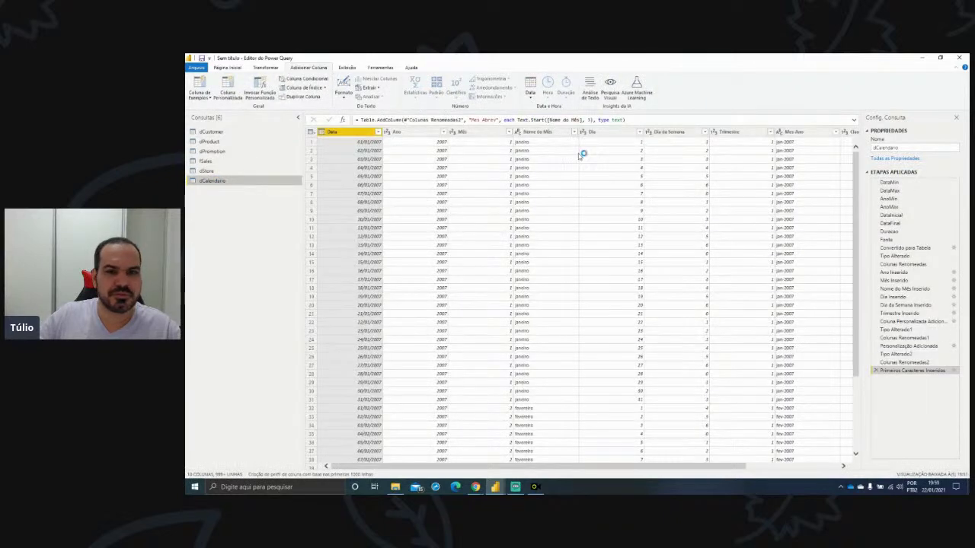
mouse_move(685, 466)
mouse_down()
mouse_move(787, 470)
mouse_move(667, 466)
mouse_up()
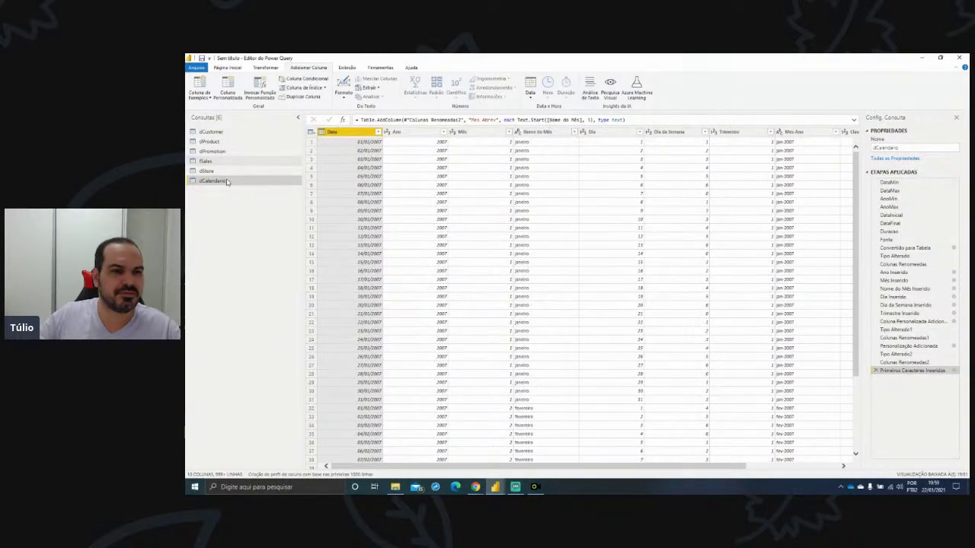
click(227, 68)
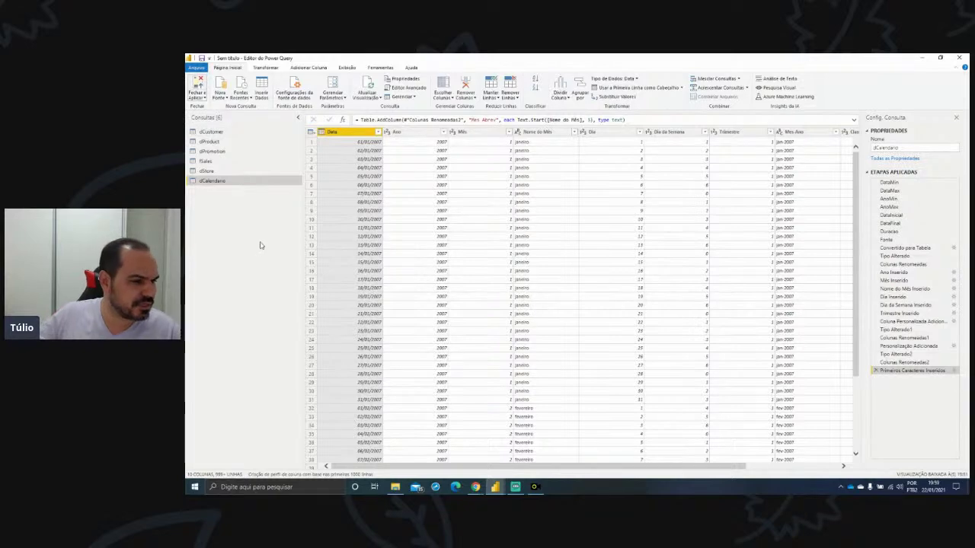
key(alt+Tab)
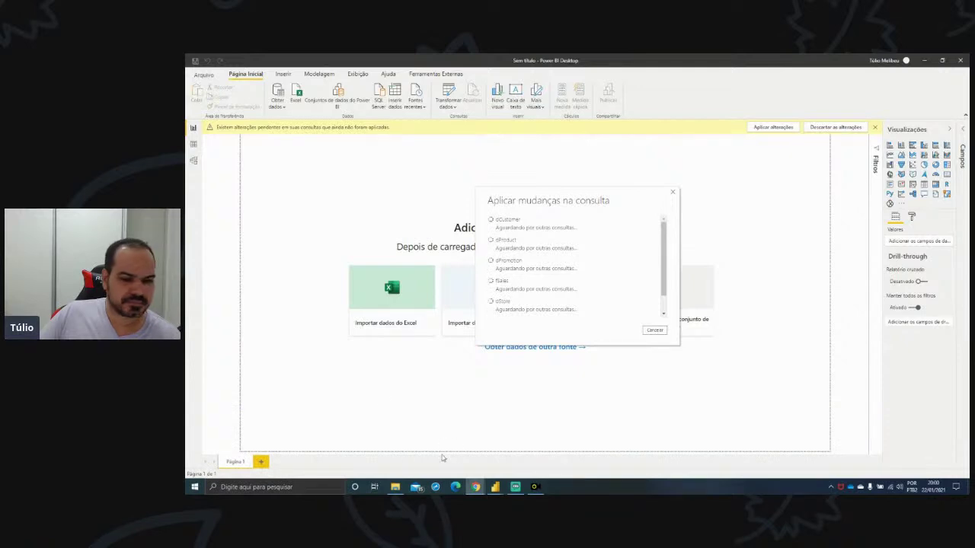
- Switch to File Explorer and open Lives aquecimento Fev-21, Semana 2, folder 5. Da obtenção dos dados até a automatização do dashboard
click(395, 486)
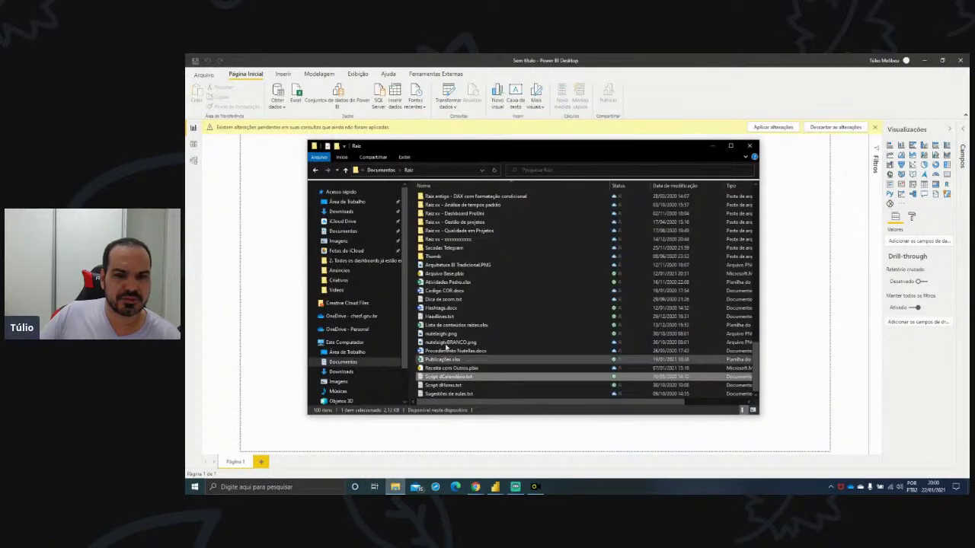
scroll(453, 320, up, 3)
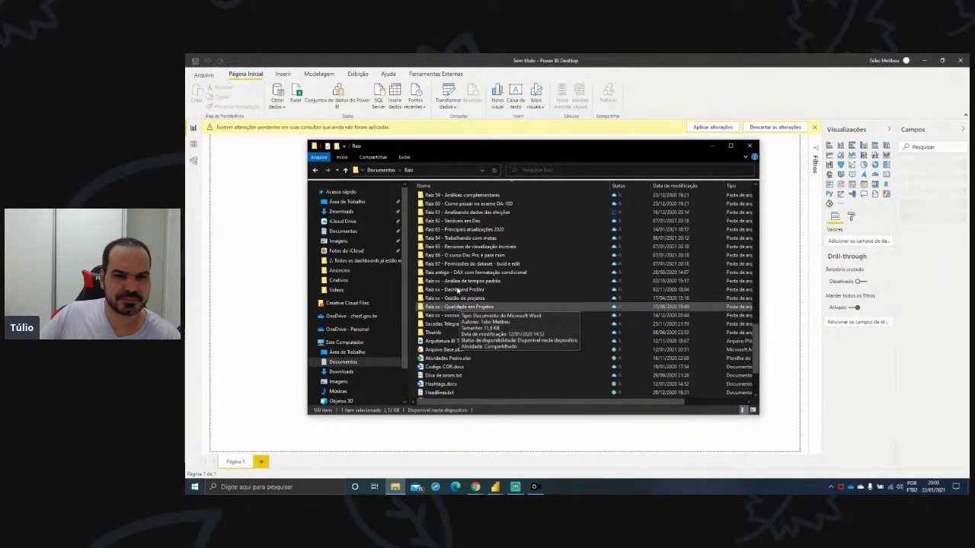
scroll(457, 289, up, 18)
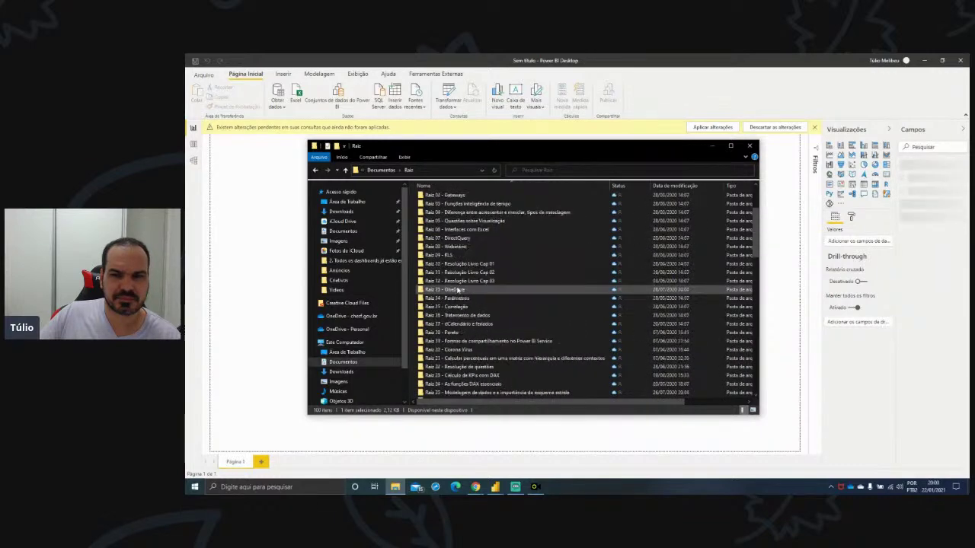
scroll(450, 286, up, 3)
double_click(447, 216)
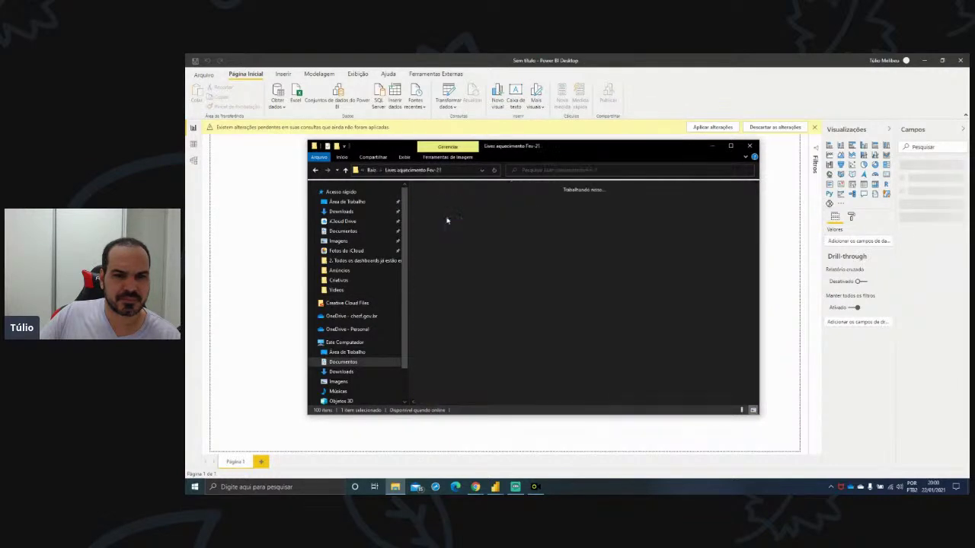
double_click(477, 220)
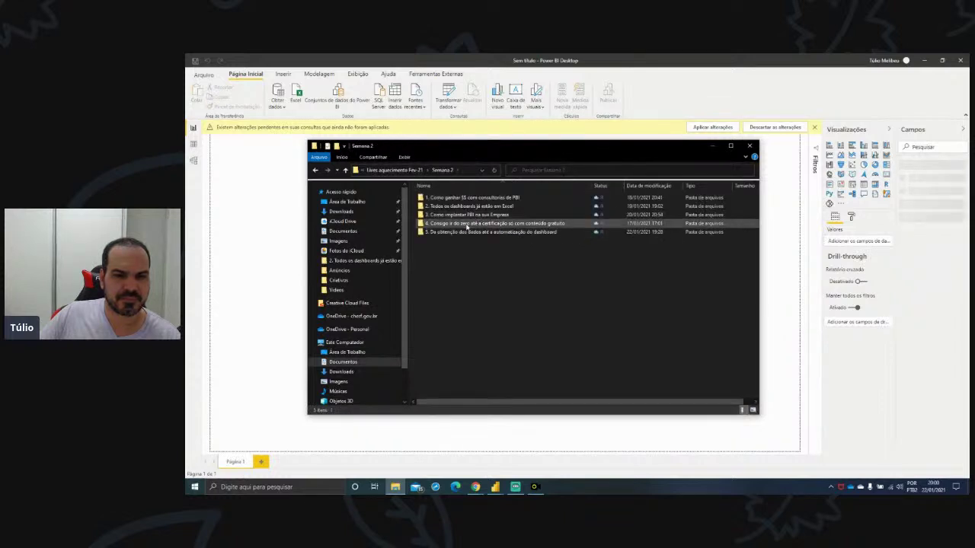
double_click(461, 232)
- Look through the image files in the Background and Imagens folders, returning to the parent folder
double_click(443, 197)
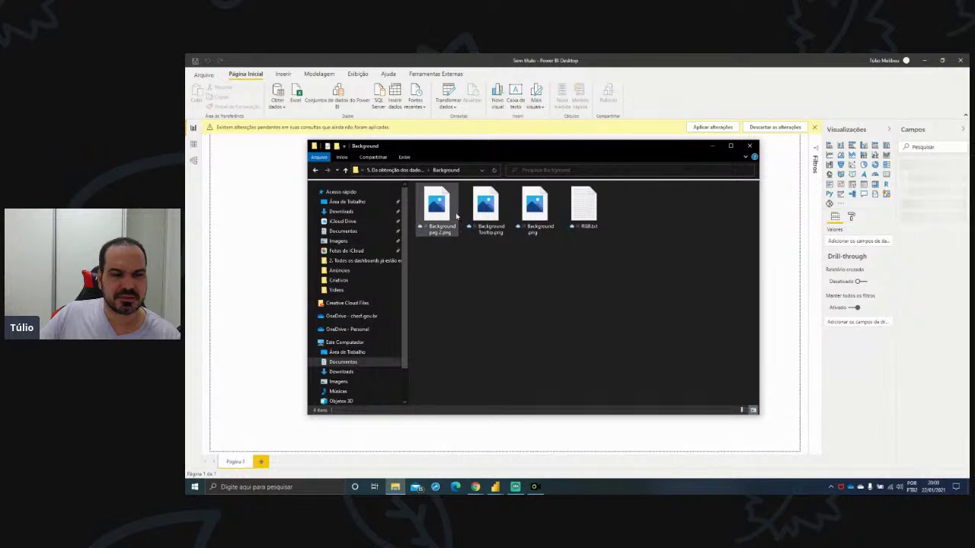
click(443, 223)
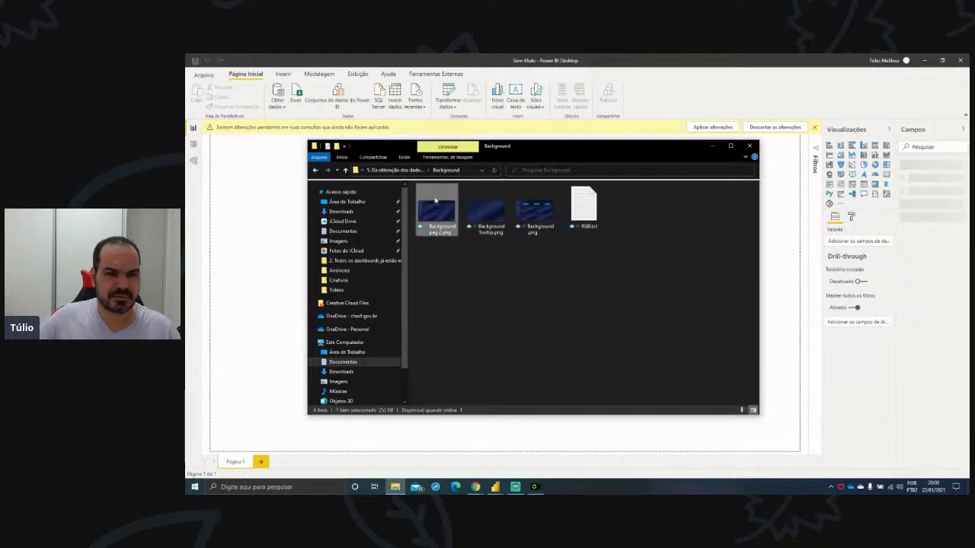
click(418, 171)
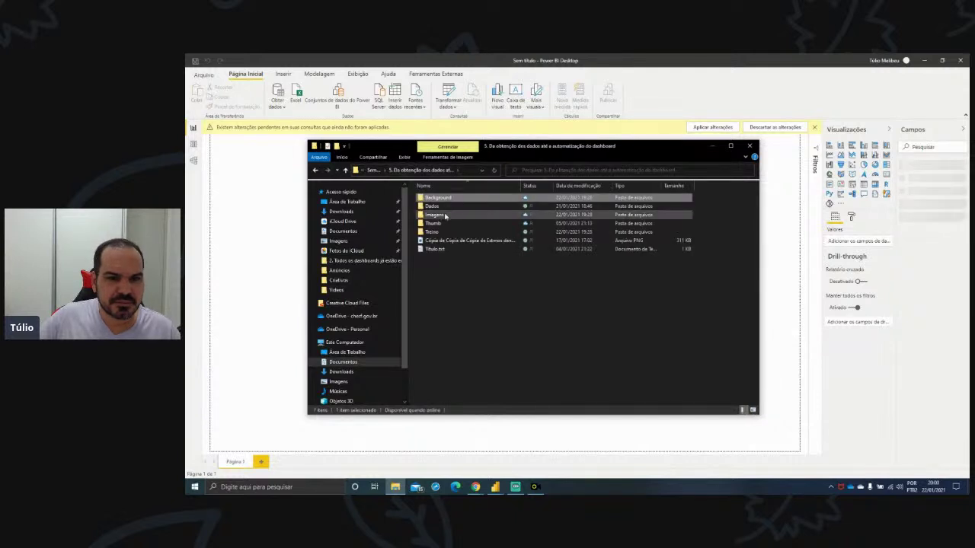
double_click(437, 206)
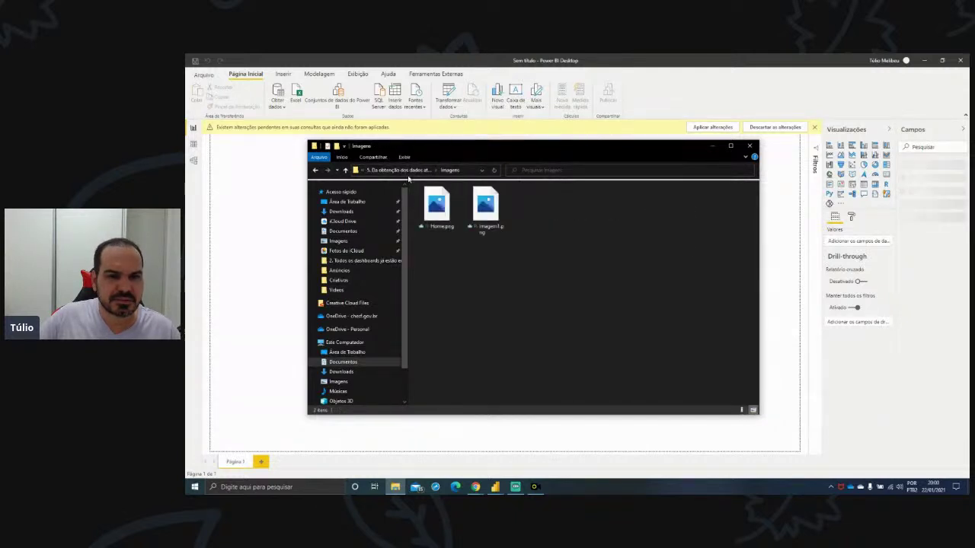
click(418, 170)
- Compress the Background and Imagens folders together into Imagens.zip, making their online files available offline, and check the archive's contents
click(431, 197)
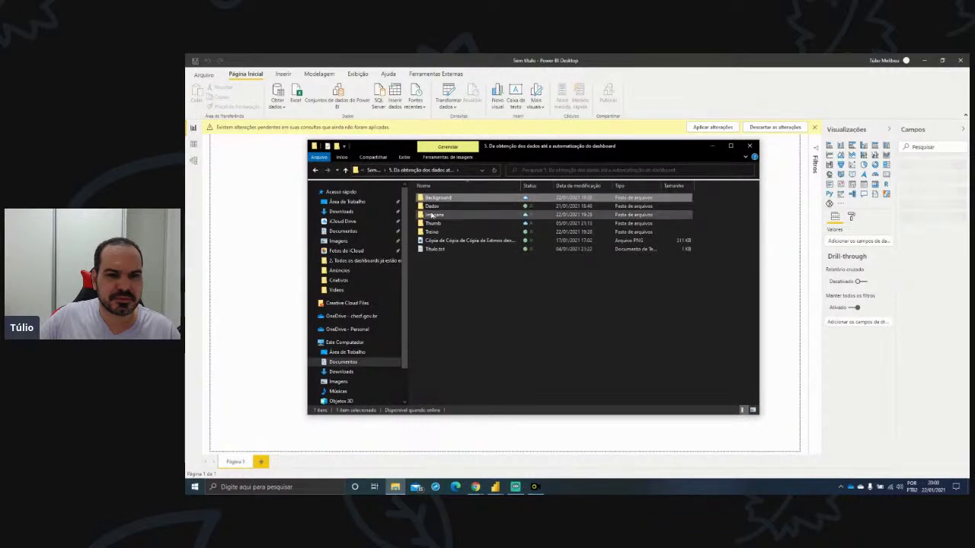
ctrl+click(432, 215)
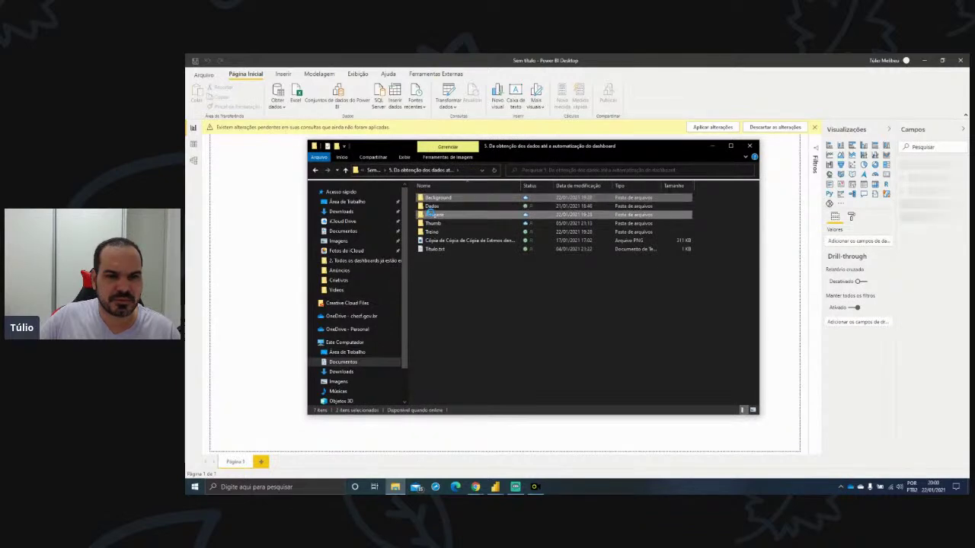
right_click(432, 216)
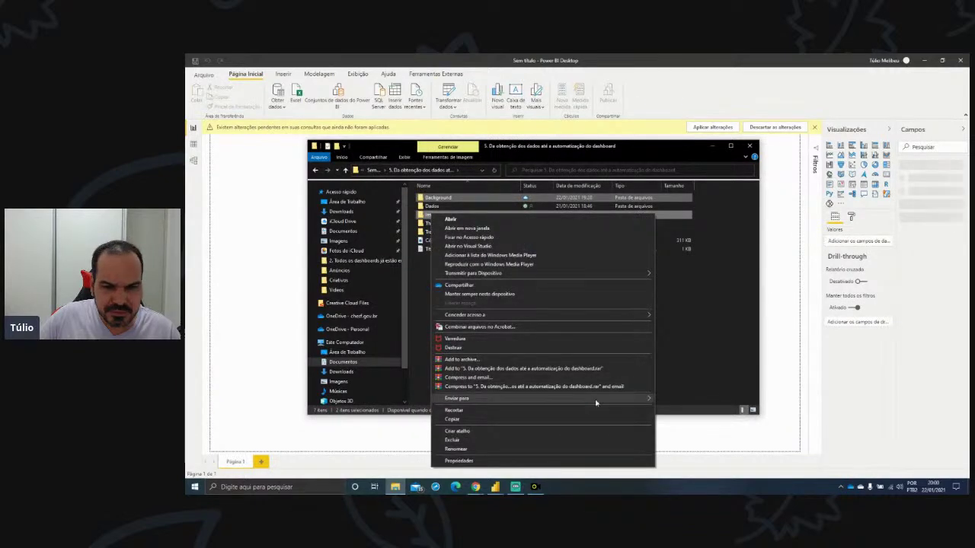
mouse_move(602, 399)
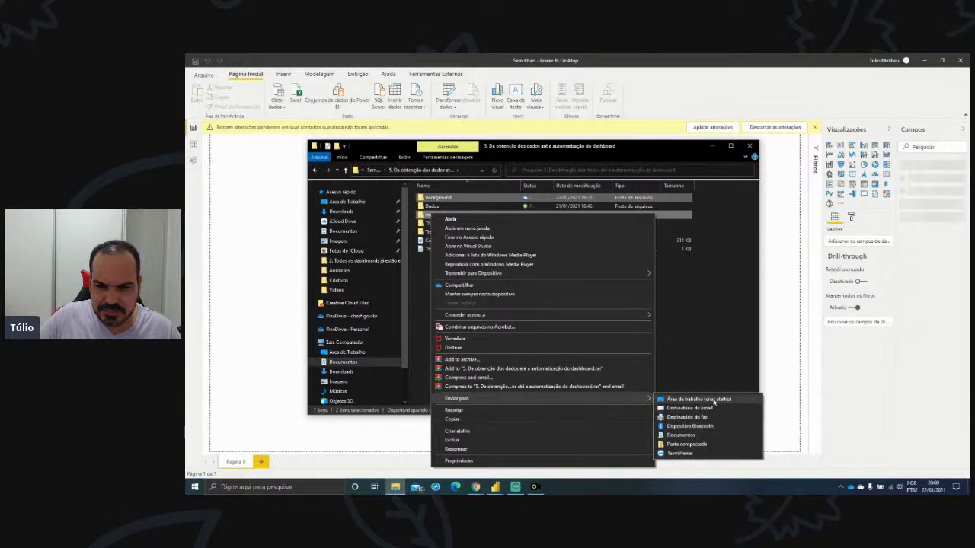
click(684, 445)
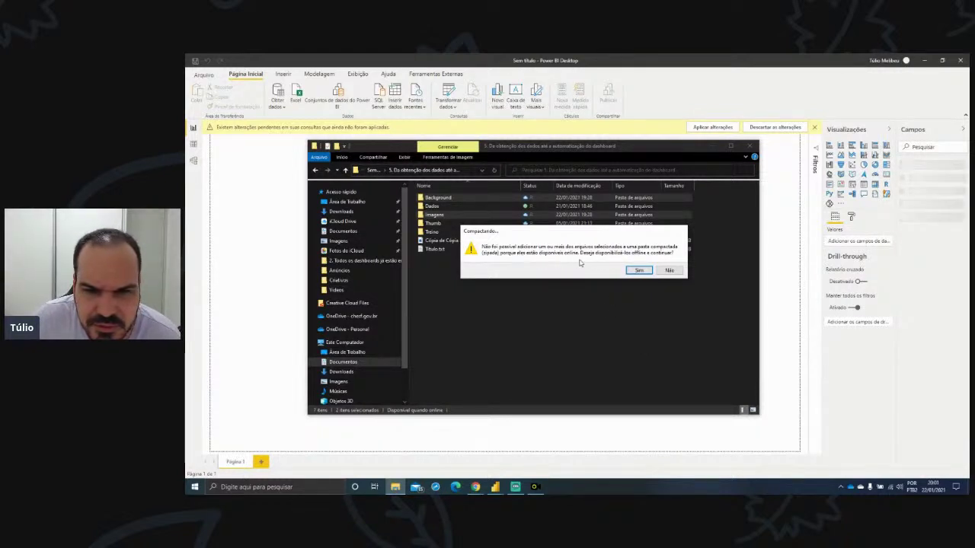
click(639, 270)
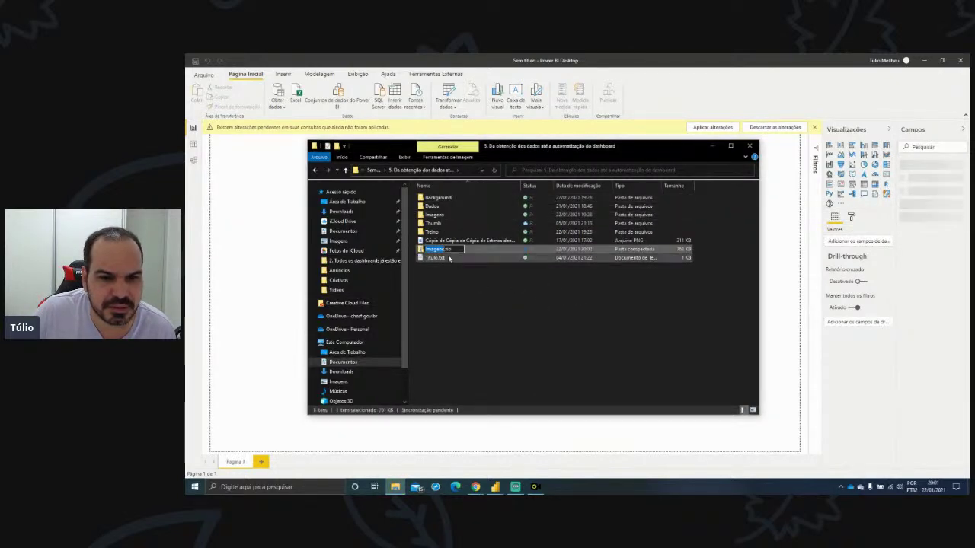
key(Return)
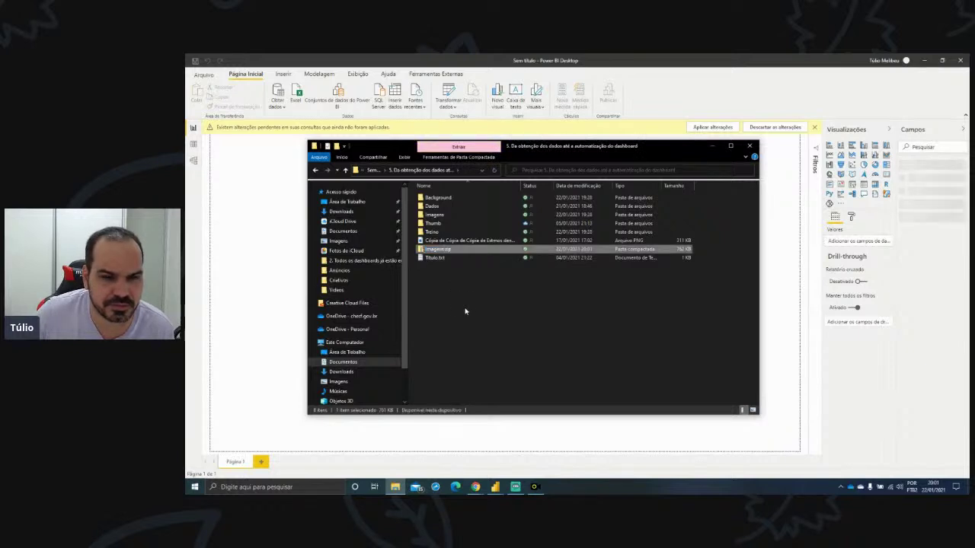
double_click(449, 251)
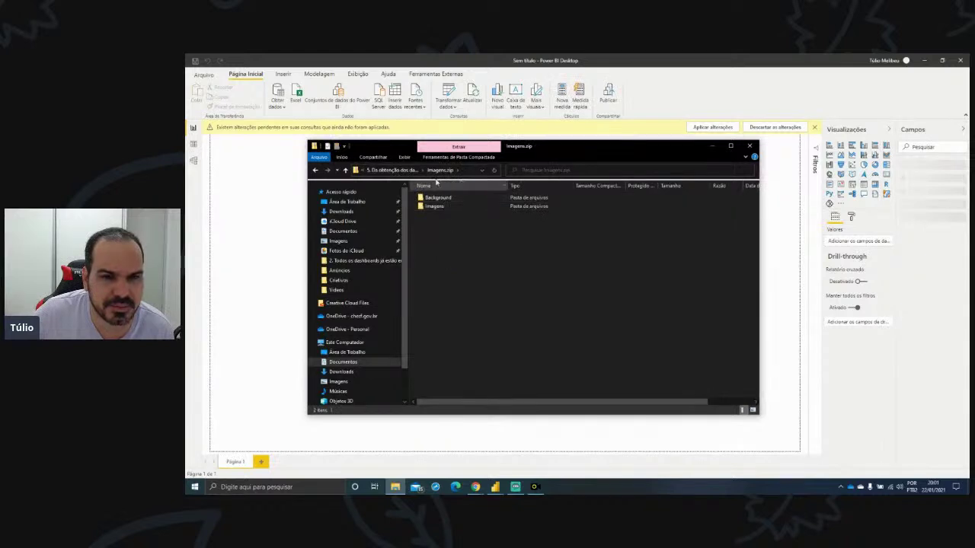
click(413, 171)
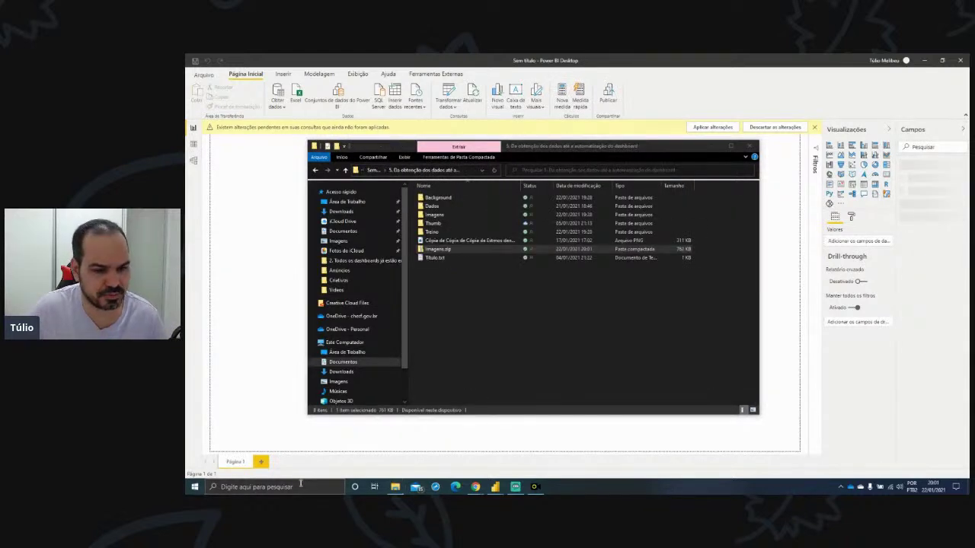
- Find and launch Telegram, bring up its chat list, and return to Power BI Desktop
click(301, 486)
text(telegr)
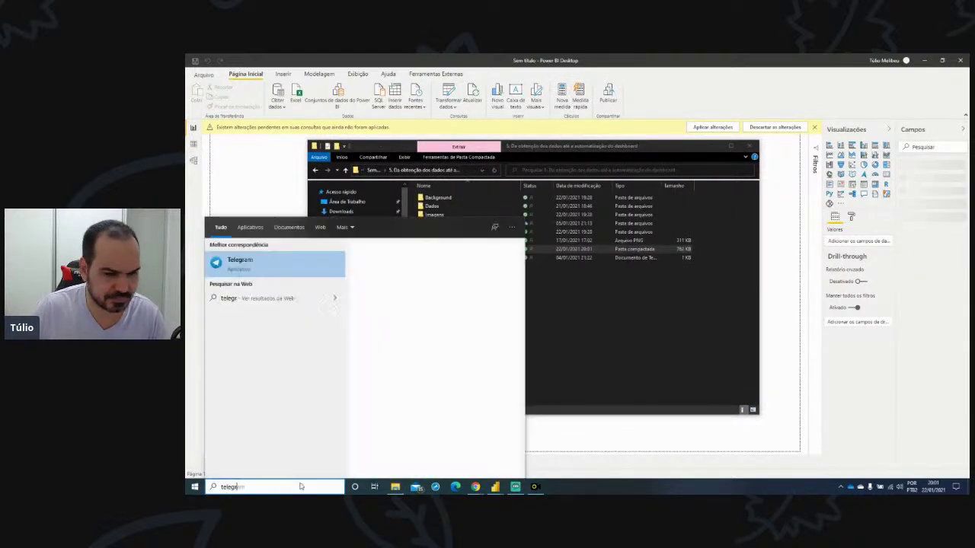
click(279, 268)
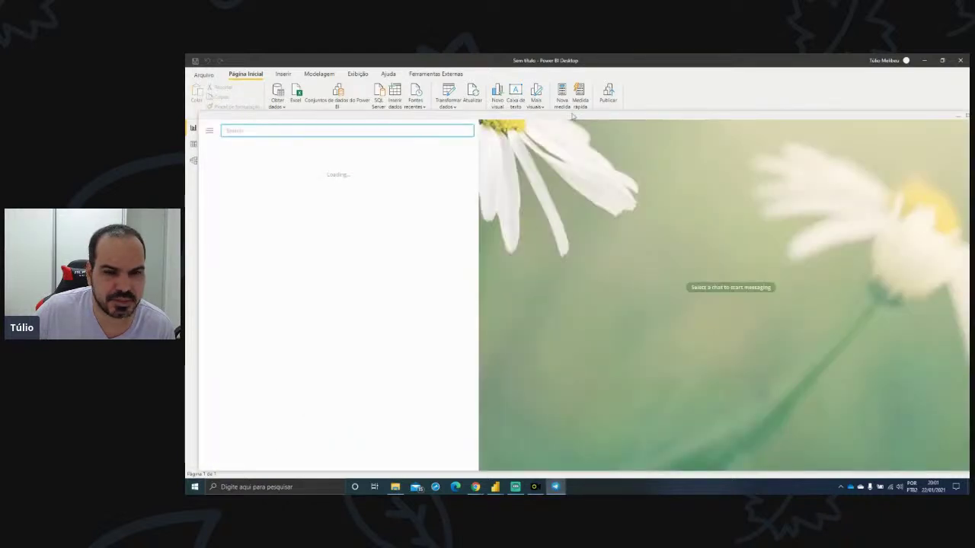
click(615, 64)
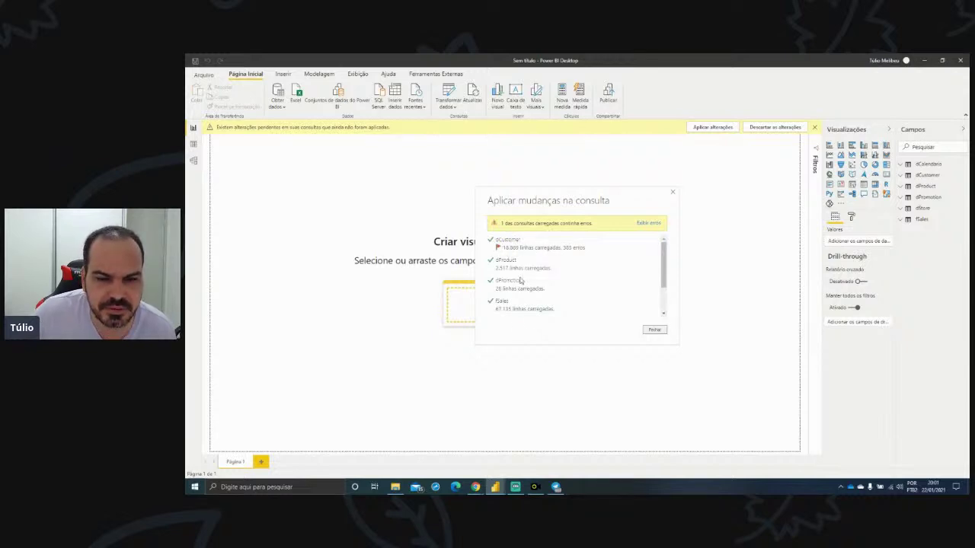
click(556, 487)
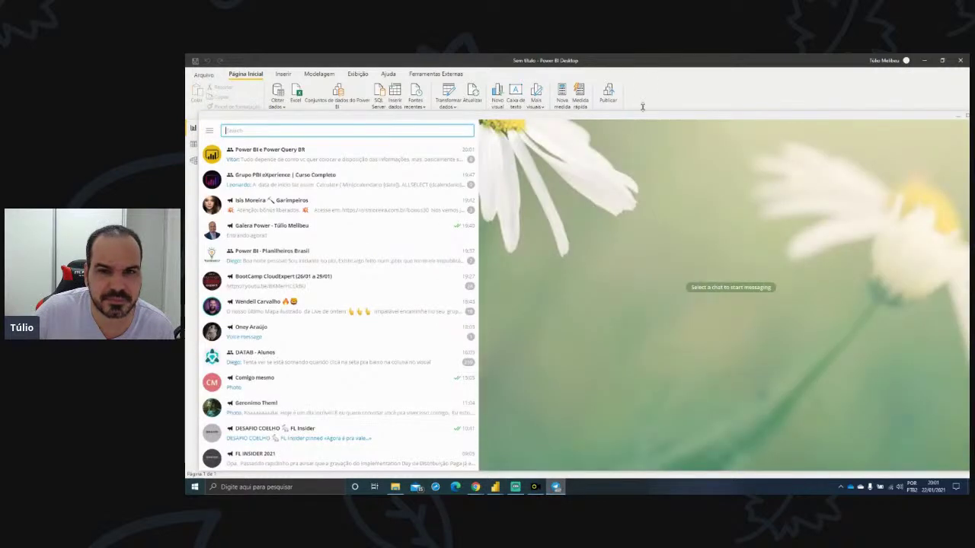
click(643, 67)
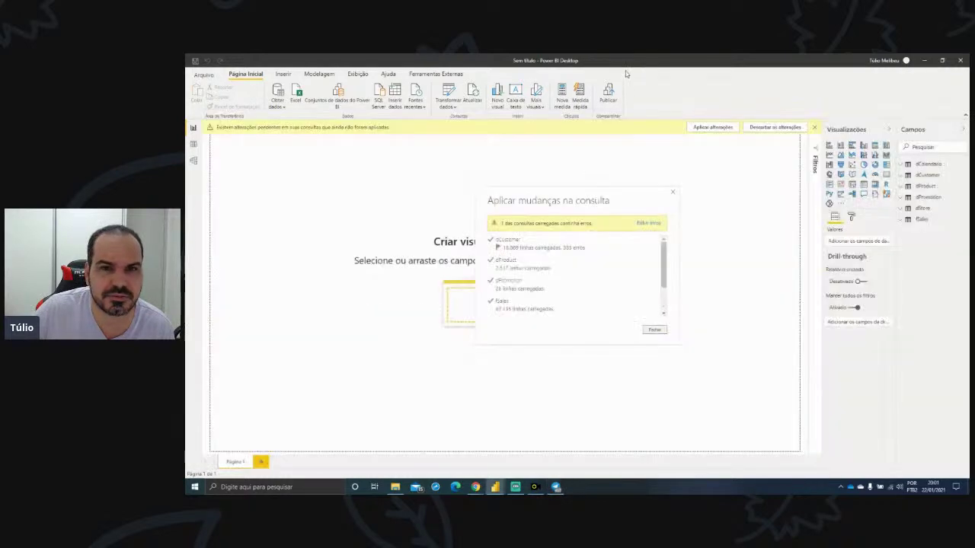
click(556, 487)
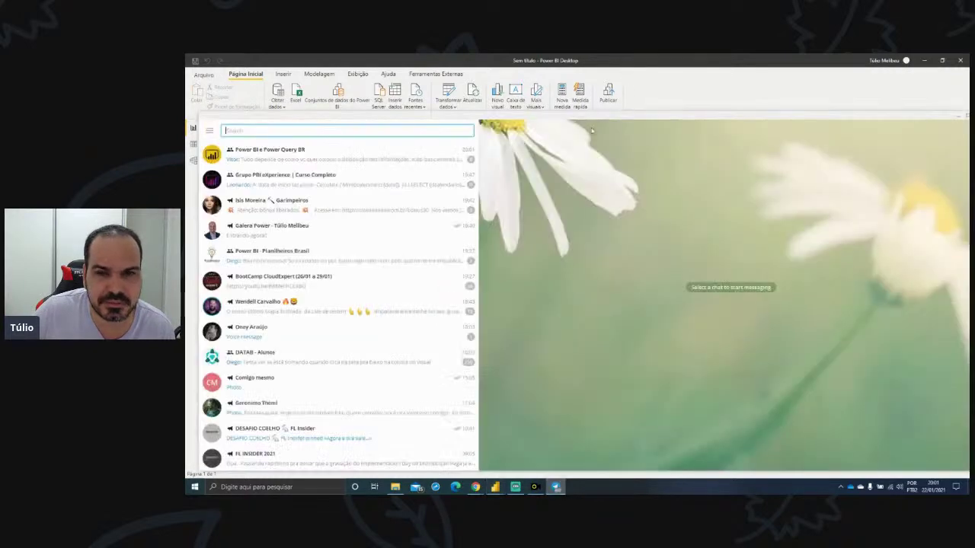
click(434, 111)
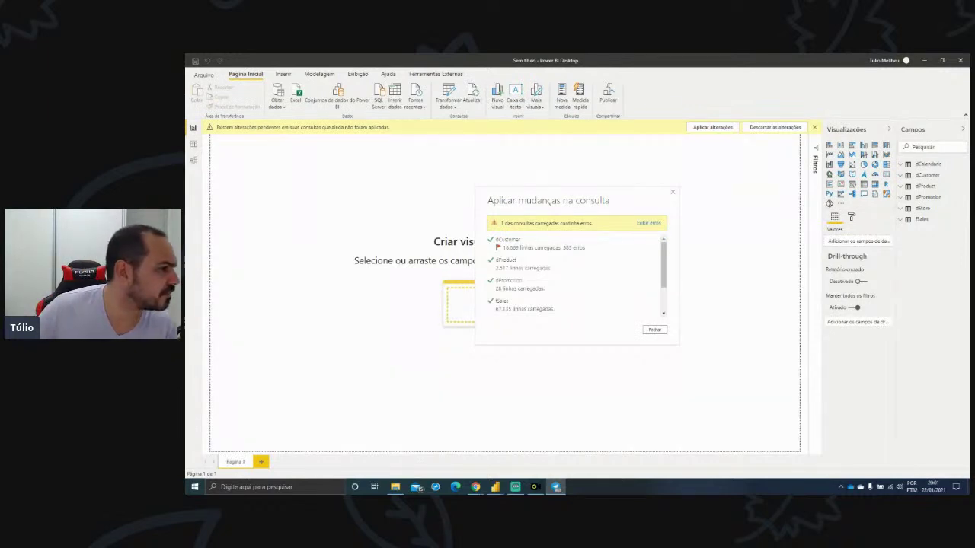
- Minimize the file window, display the dCustomer load errors from the apply-changes results, and switch to the Power Query editor
click(395, 487)
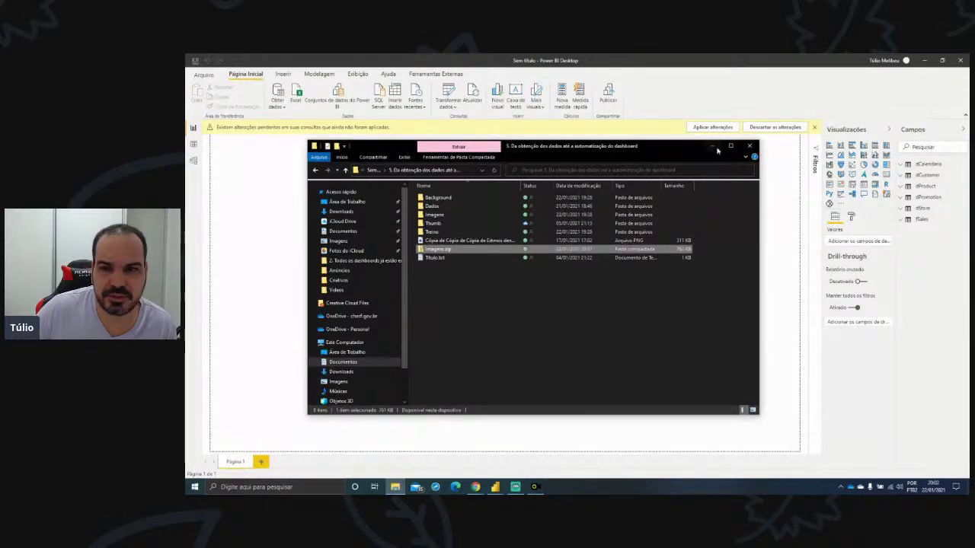
click(713, 146)
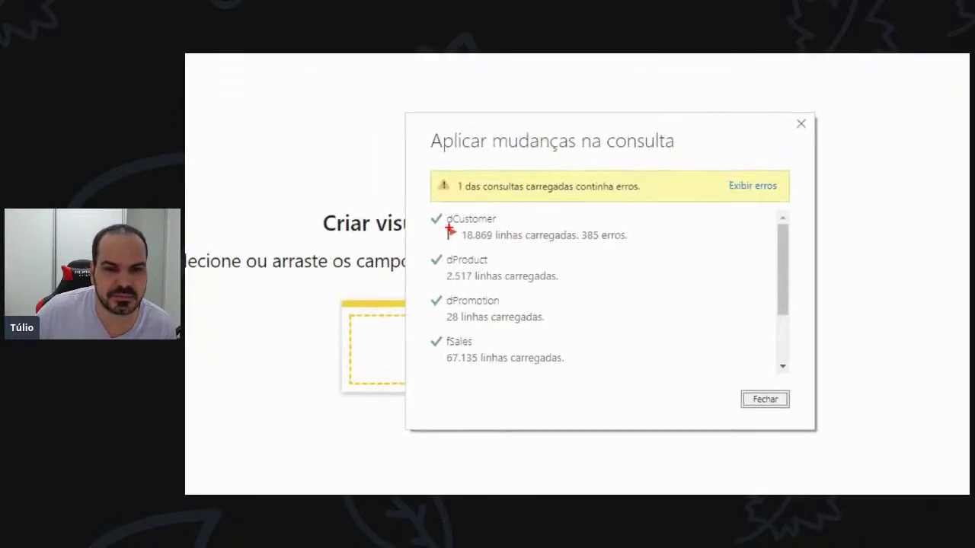
drag(429, 203, 656, 262)
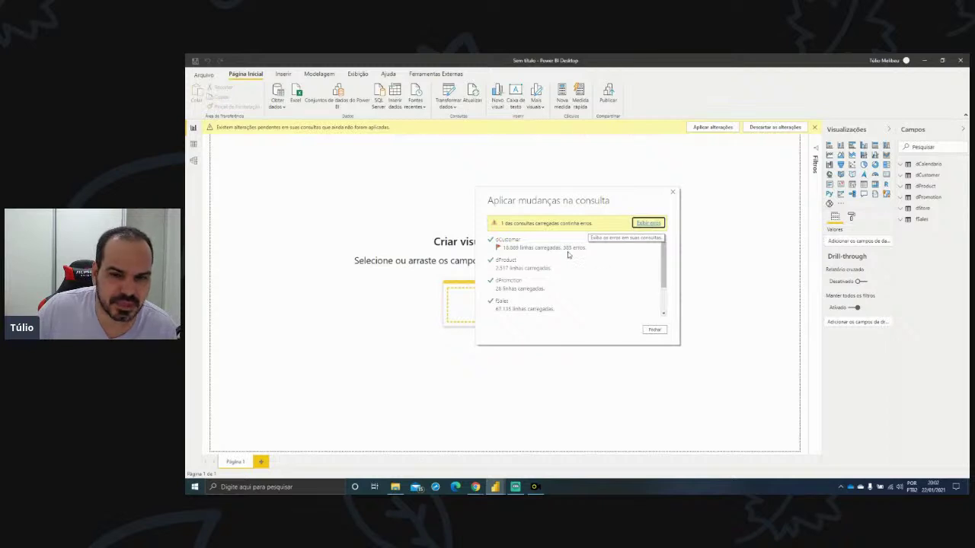
key(Escape)
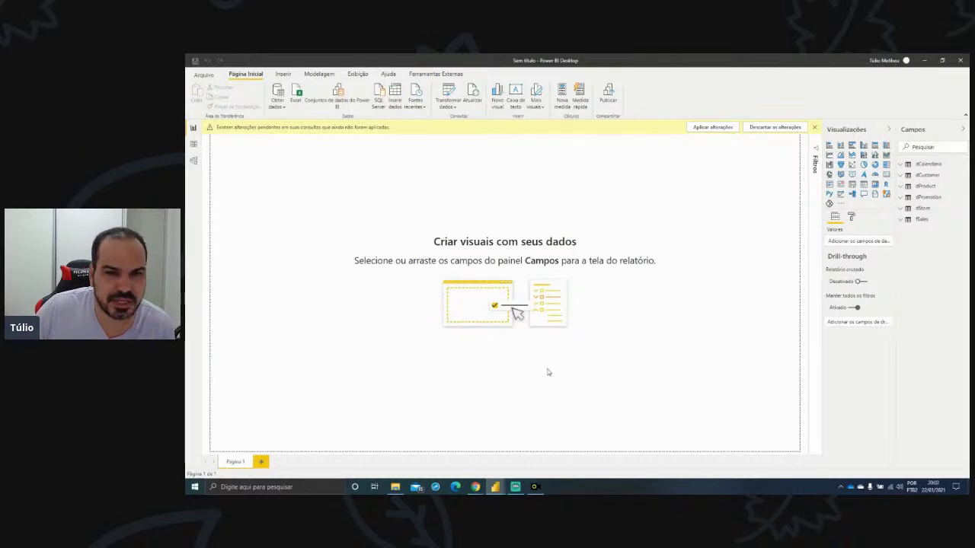
mouse_move(497, 487)
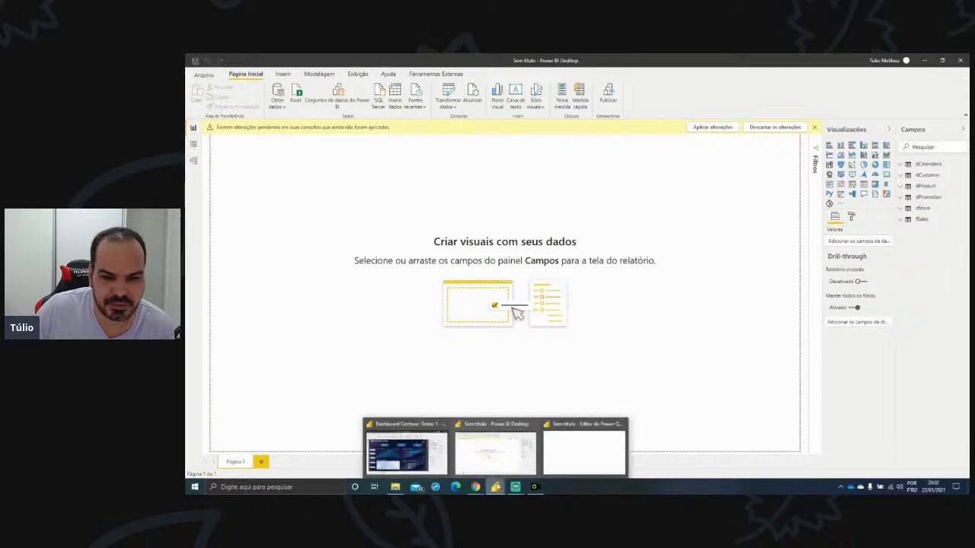
click(557, 462)
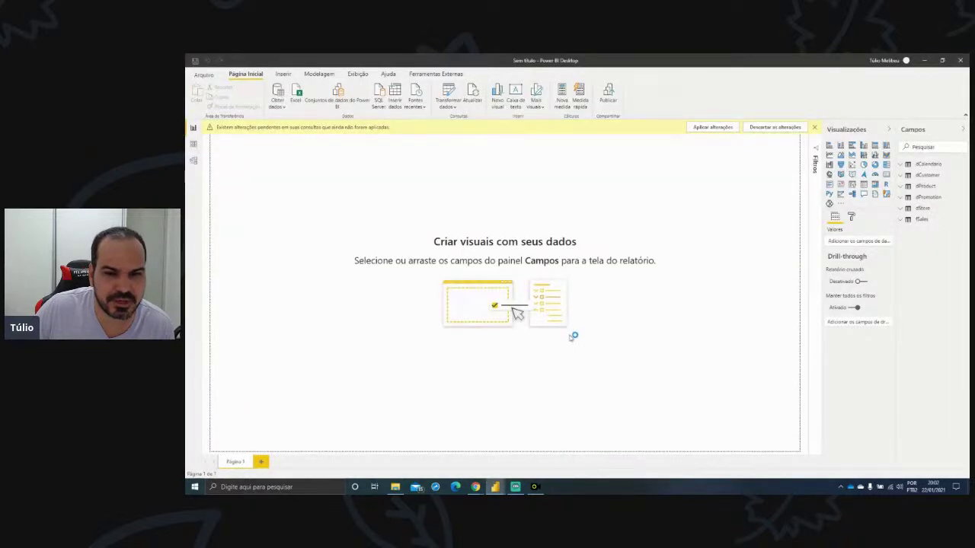
mouse_move(496, 485)
click(557, 455)
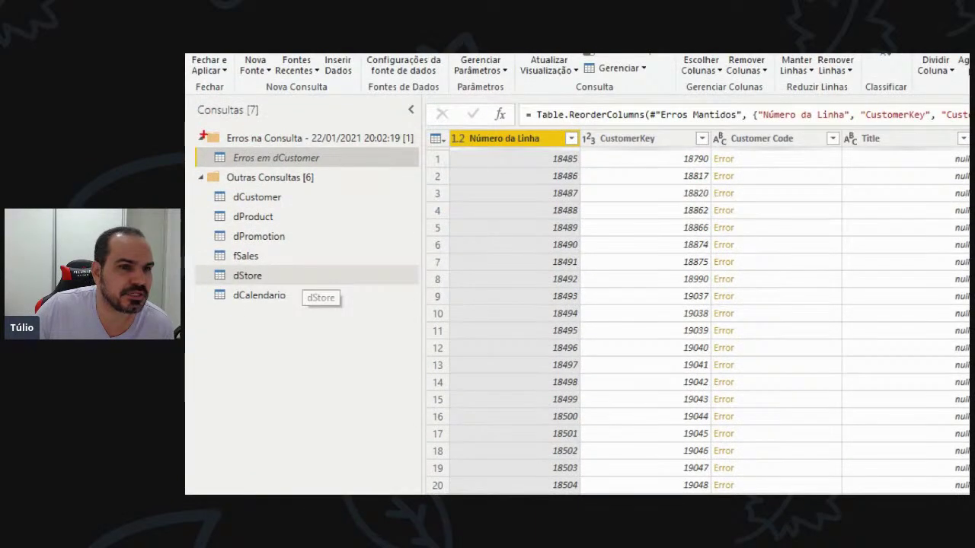
- Examine the Erros em dCustomer query and the error values in its Customer Code column
mouse_move(188, 127)
mouse_down()
mouse_move(383, 186)
mouse_move(427, 171)
mouse_up()
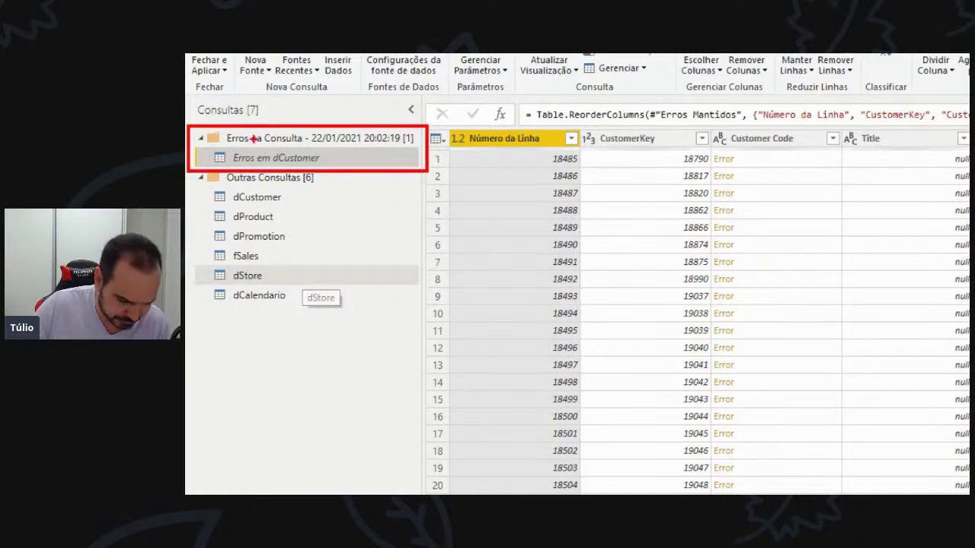
drag(226, 143, 306, 142)
drag(228, 149, 332, 176)
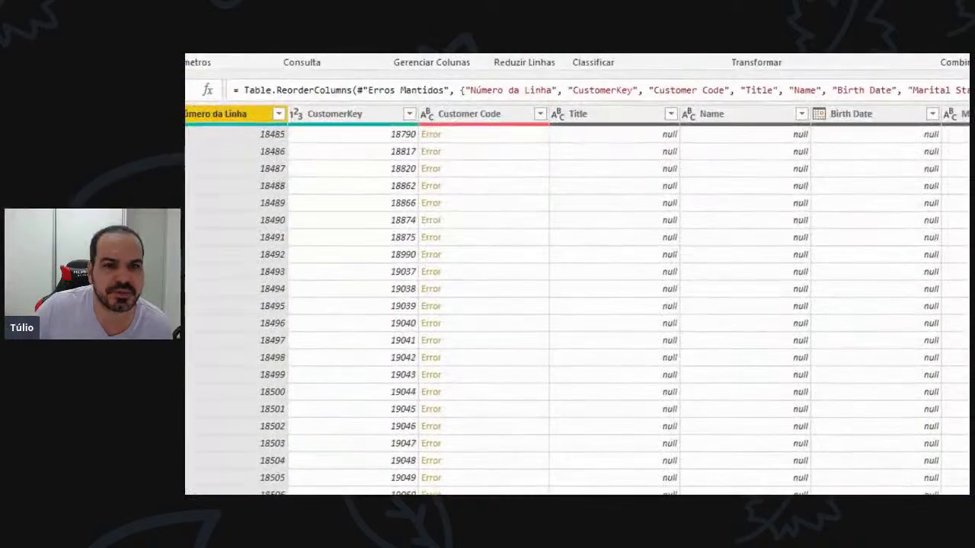
drag(405, 94, 466, 317)
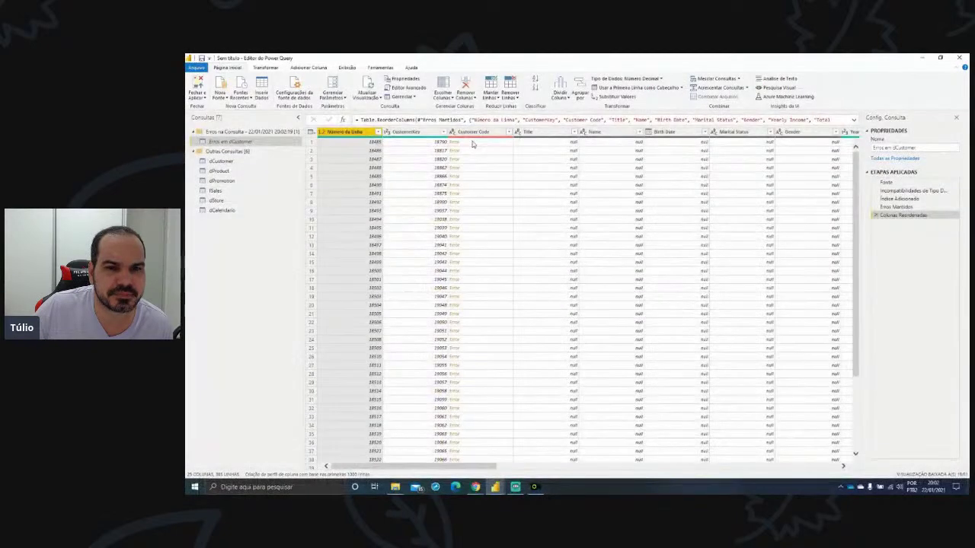
- Display the error details behind the first Customer Code value in the Erros em dCustomer query
click(472, 143)
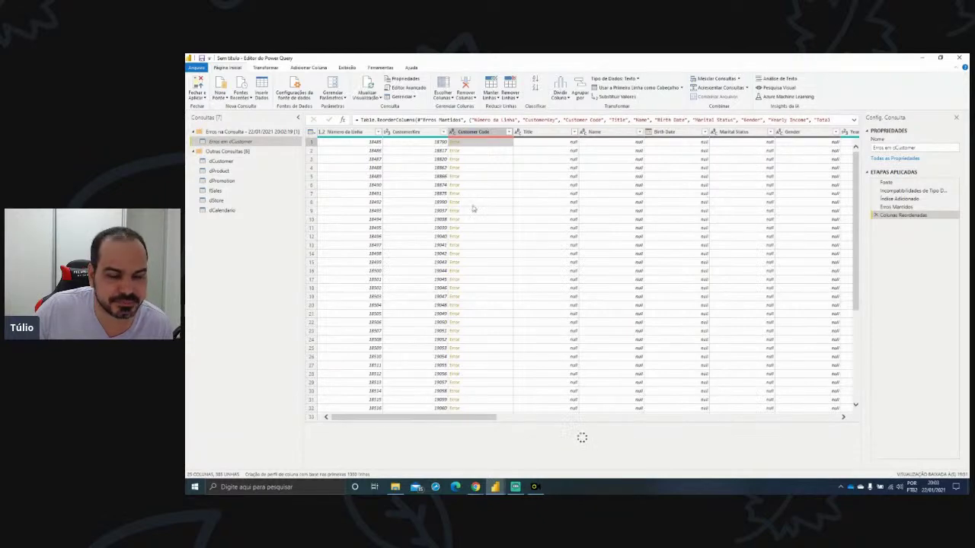
click(226, 162)
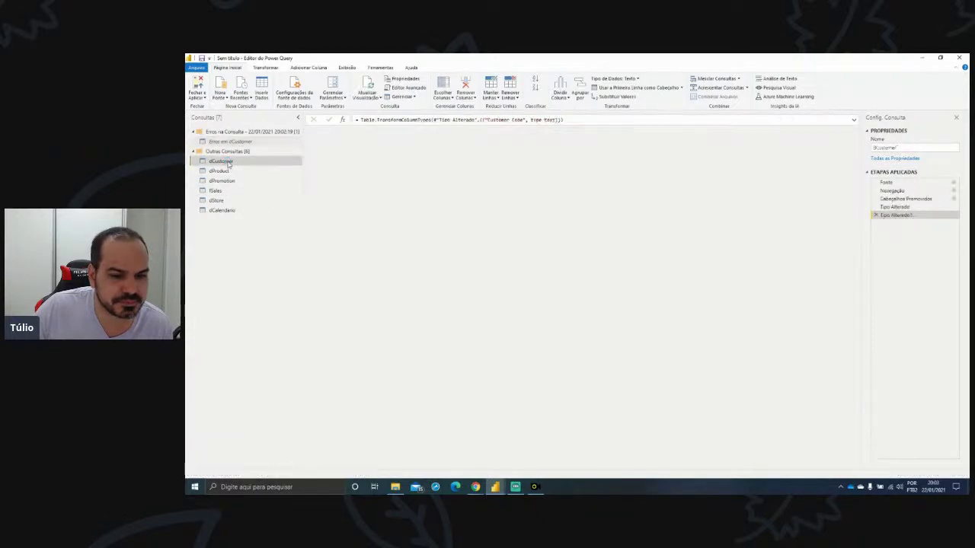
click(229, 142)
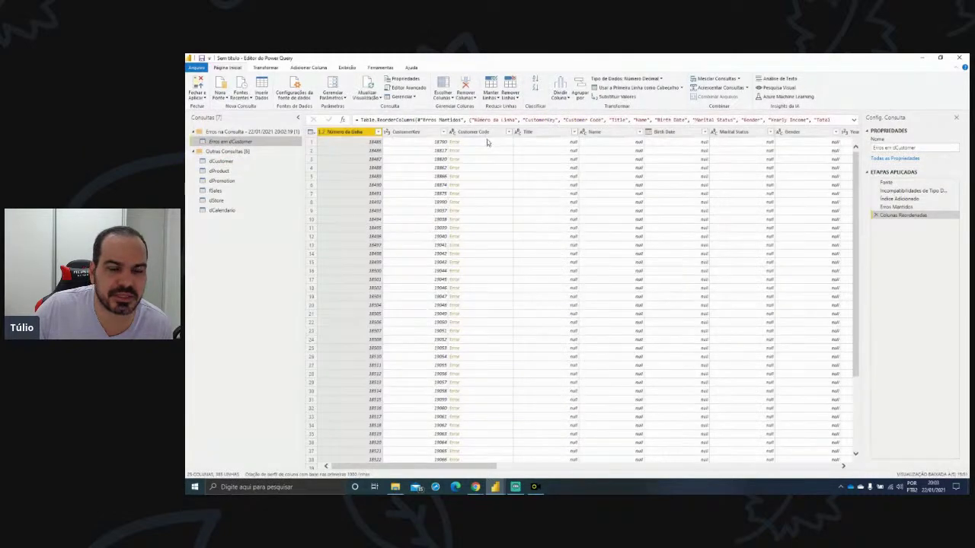
click(486, 141)
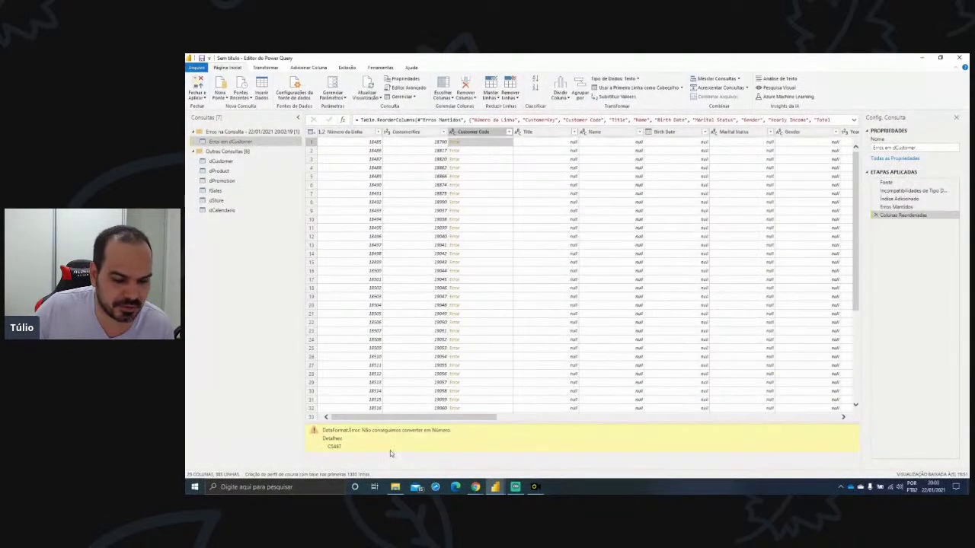
drag(302, 418, 341, 443)
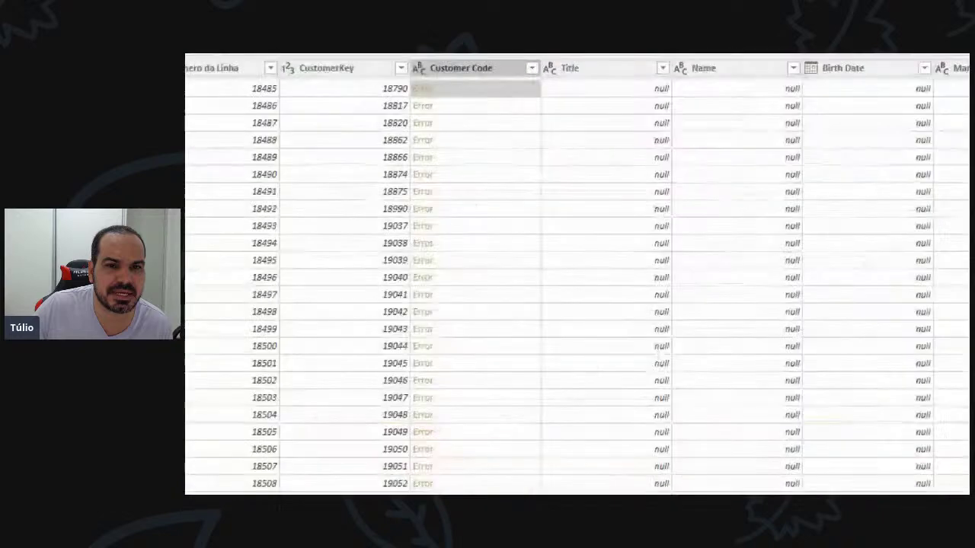
drag(410, 60, 429, 86)
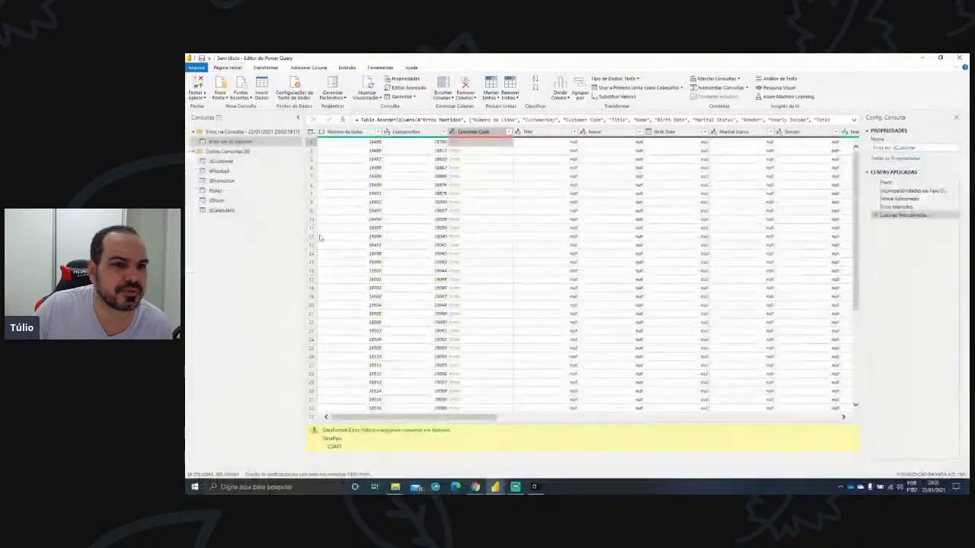
- Remove the Tipo Alterado1 step from dCustomer and convert Customer Code to text, replacing the existing type conversion
click(229, 162)
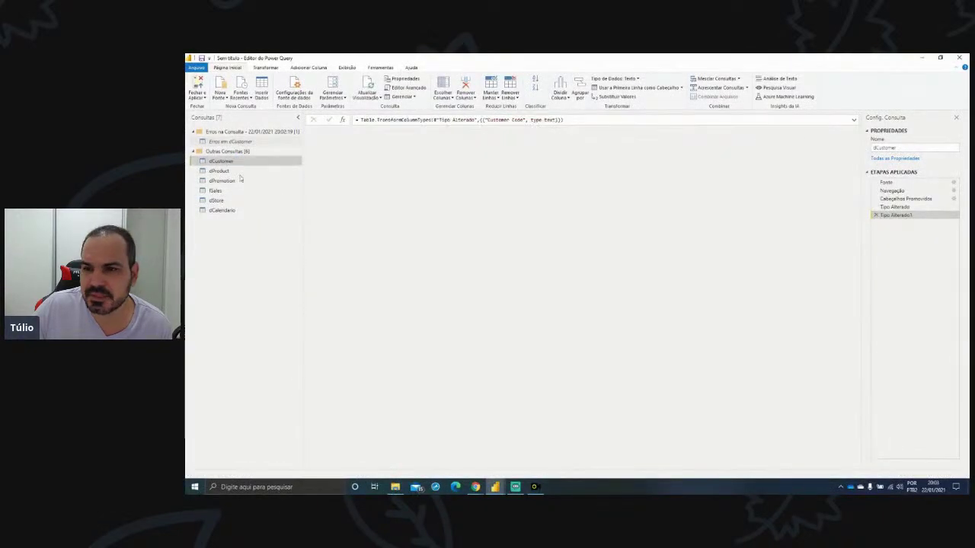
click(897, 208)
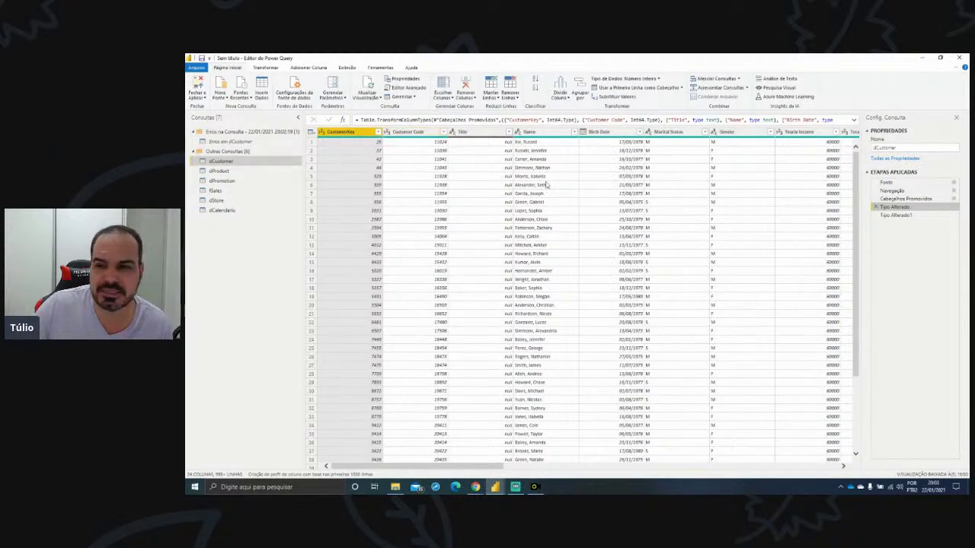
click(889, 215)
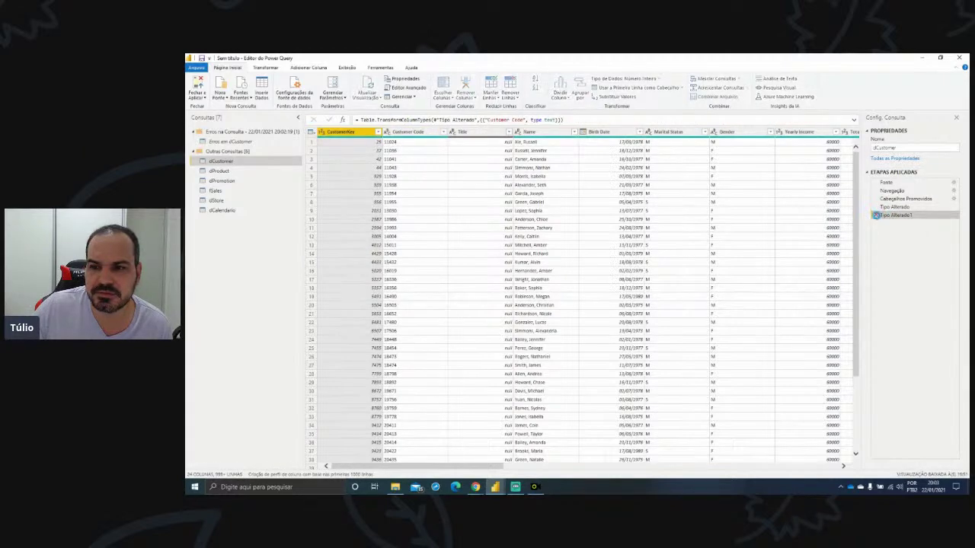
click(876, 216)
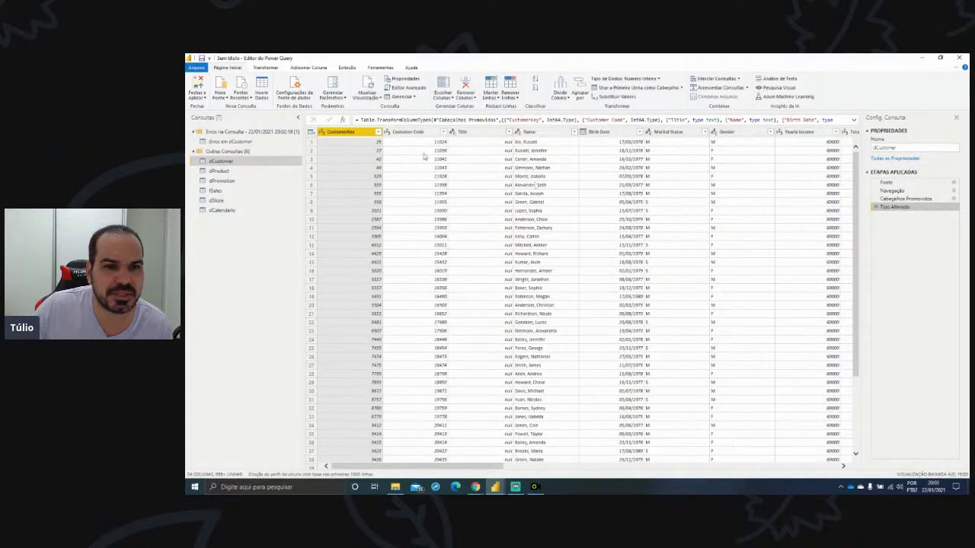
click(387, 131)
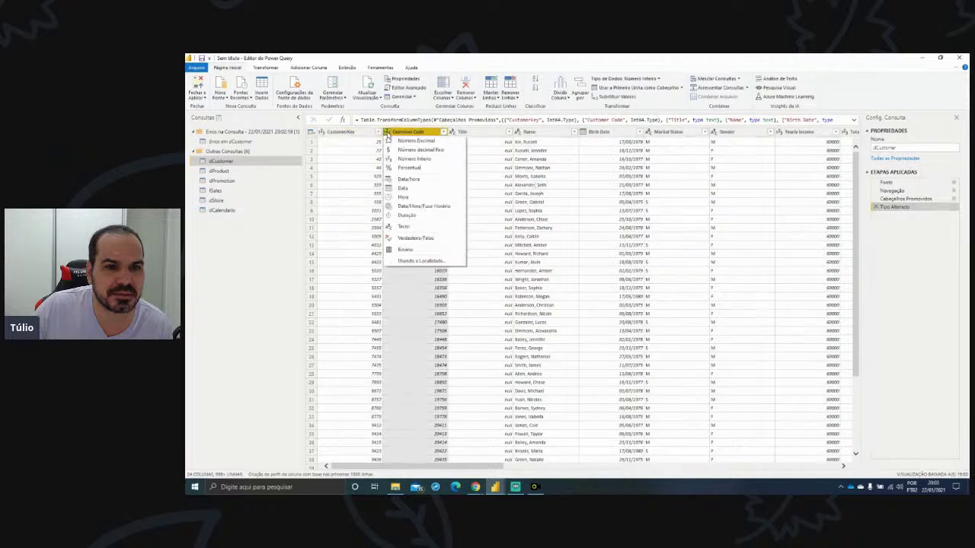
click(411, 229)
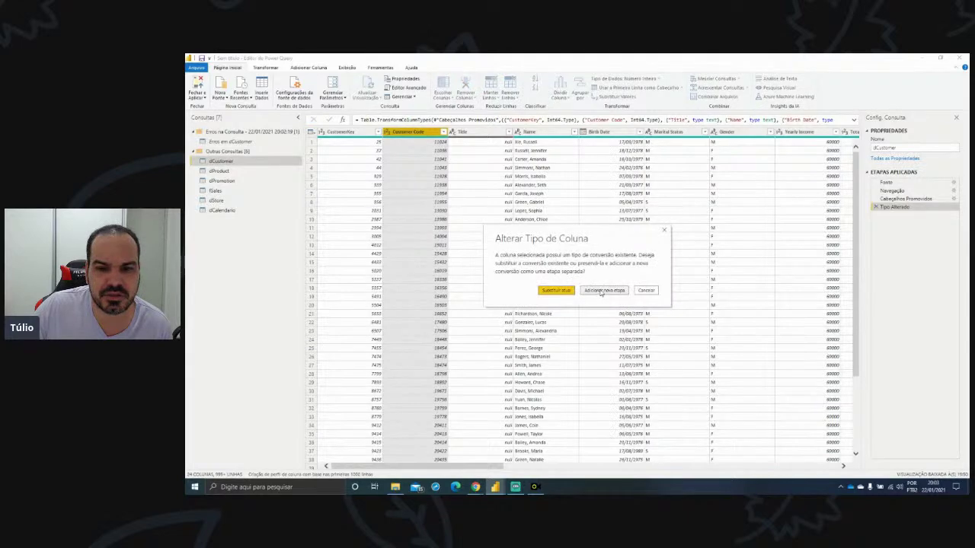
click(562, 290)
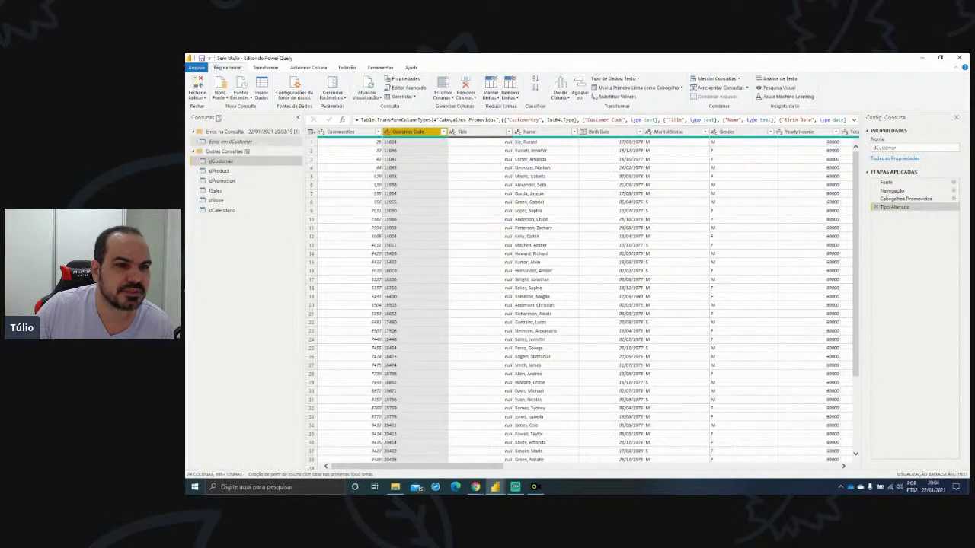
- Delete the Erros em dCustomer query along with its Erros na Consulta group
click(223, 142)
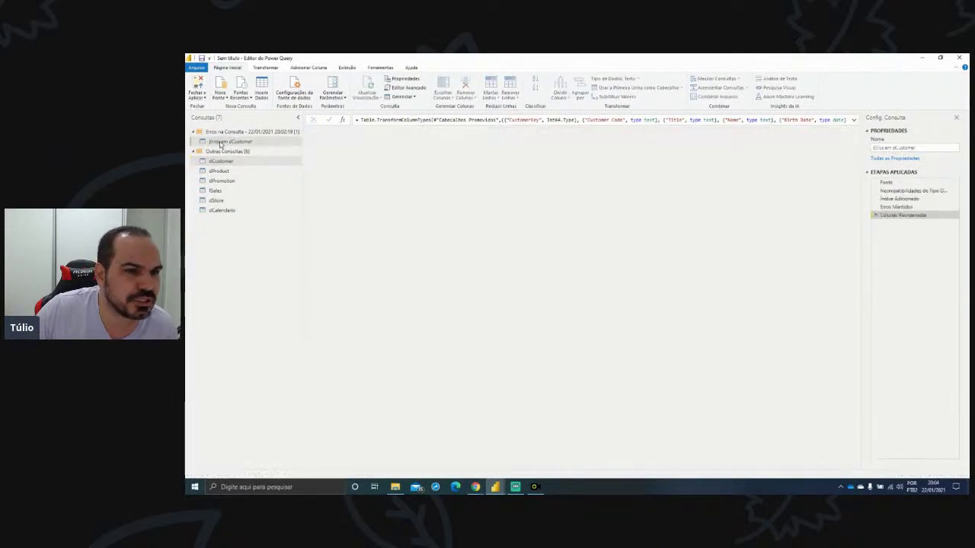
right_click(219, 143)
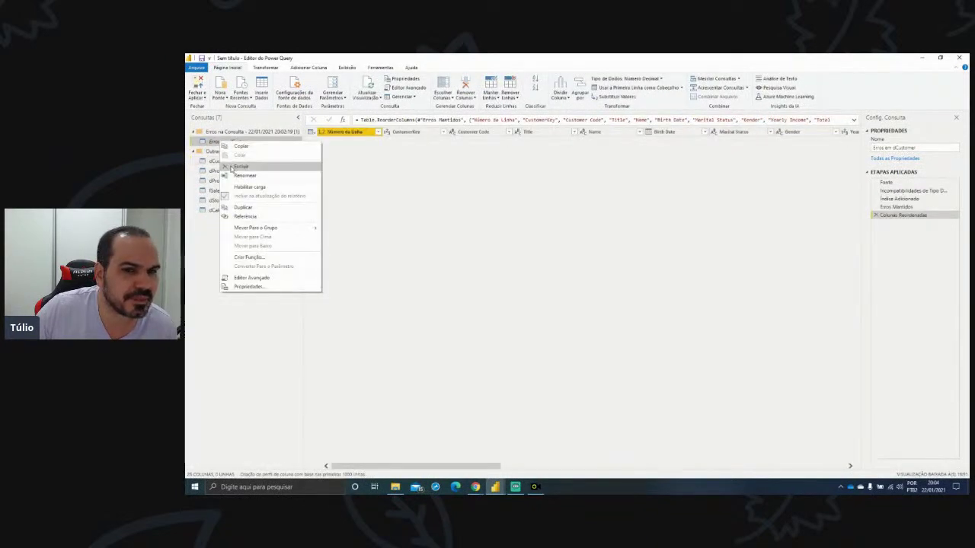
click(232, 166)
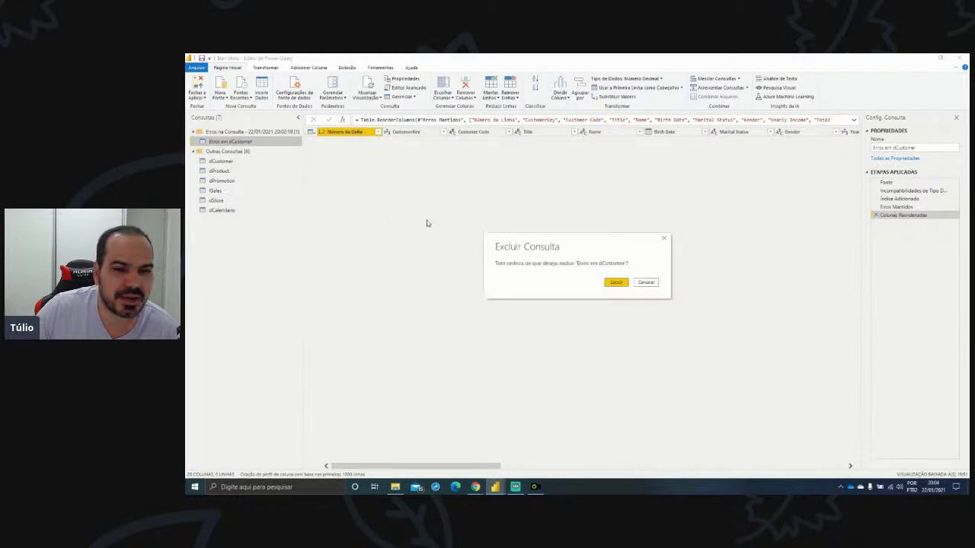
click(615, 283)
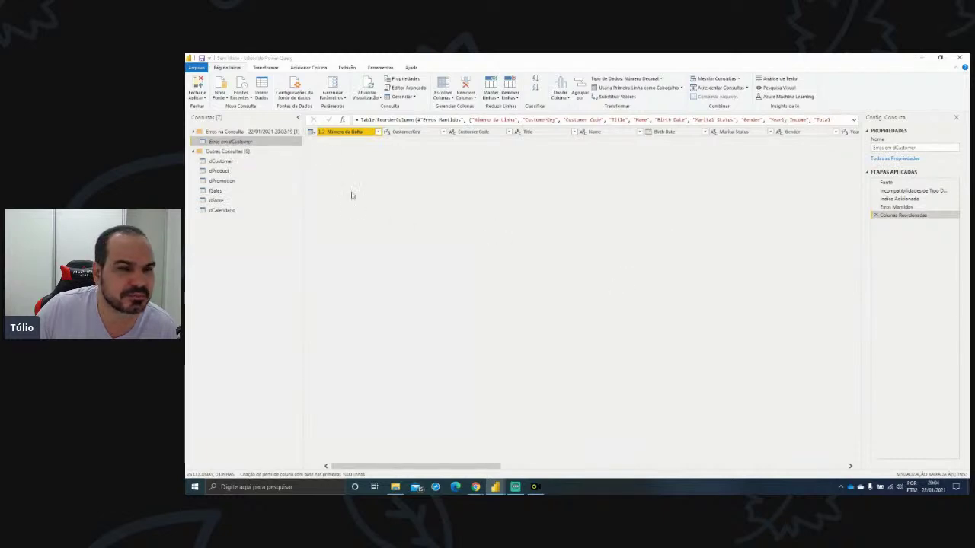
right_click(233, 132)
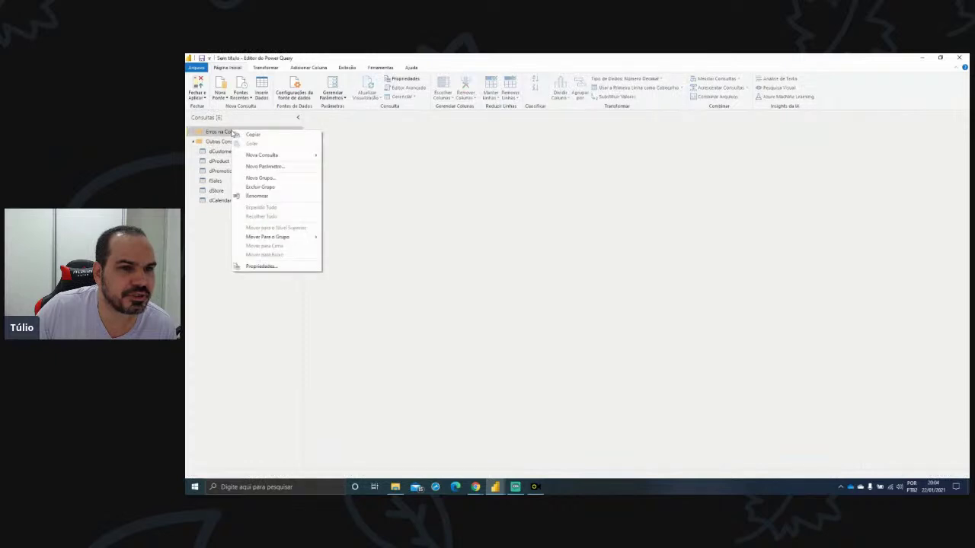
click(266, 187)
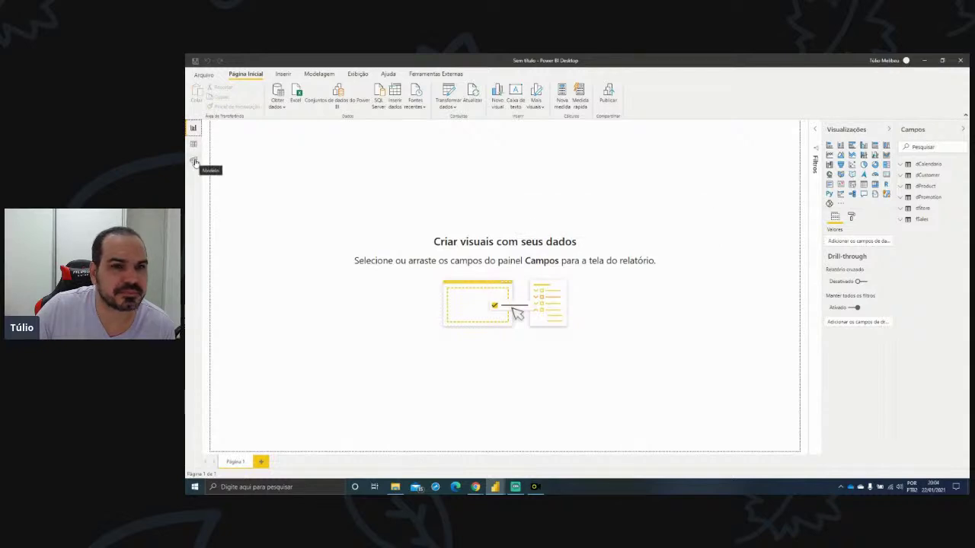
- Show the model view and save the report as Dashboard Contoso Live 22-01-2021 in the folder containing Dados
click(195, 161)
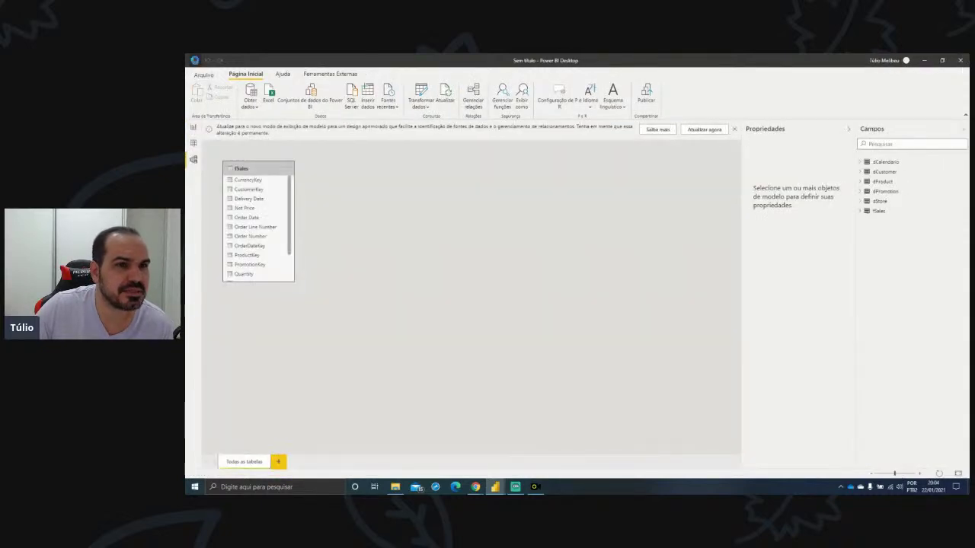
click(195, 61)
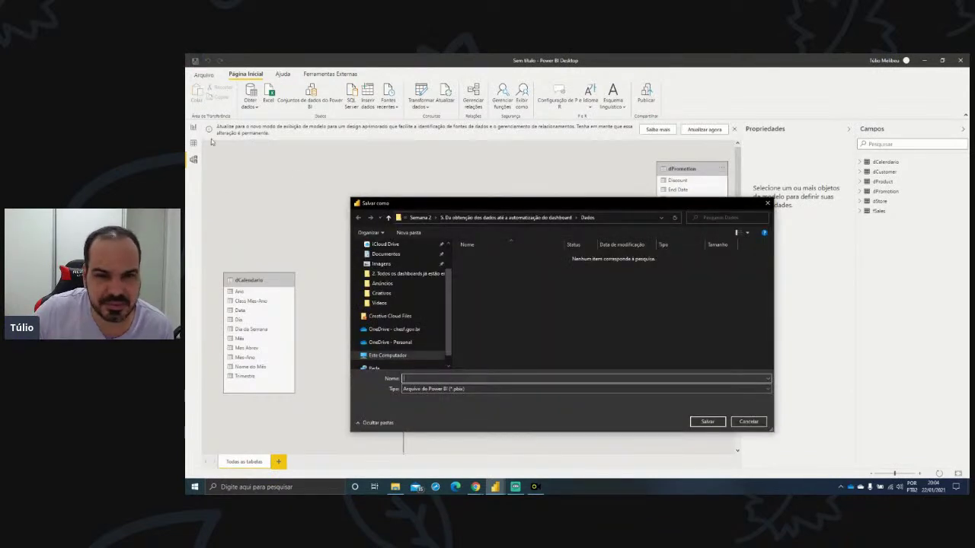
click(506, 218)
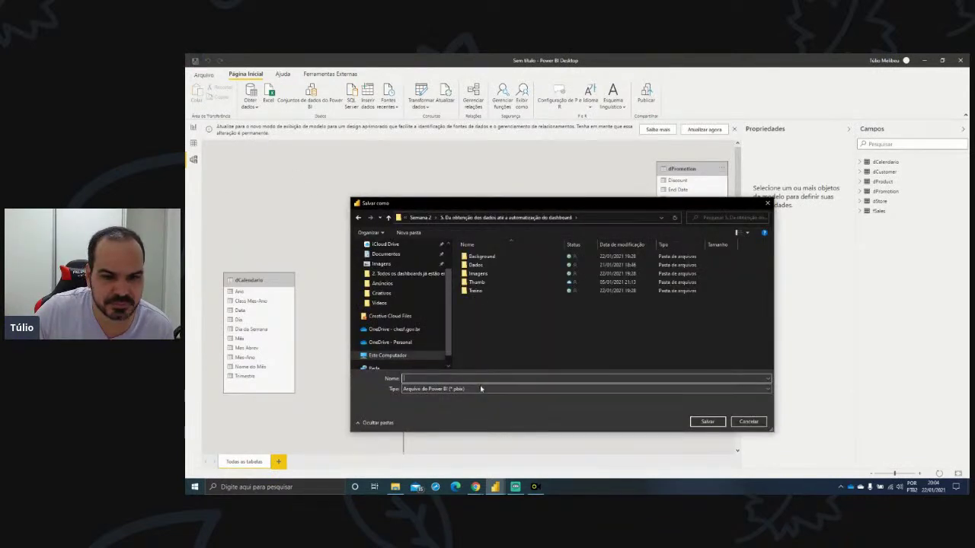
text(Dashboard Contoso Live 22-01-)
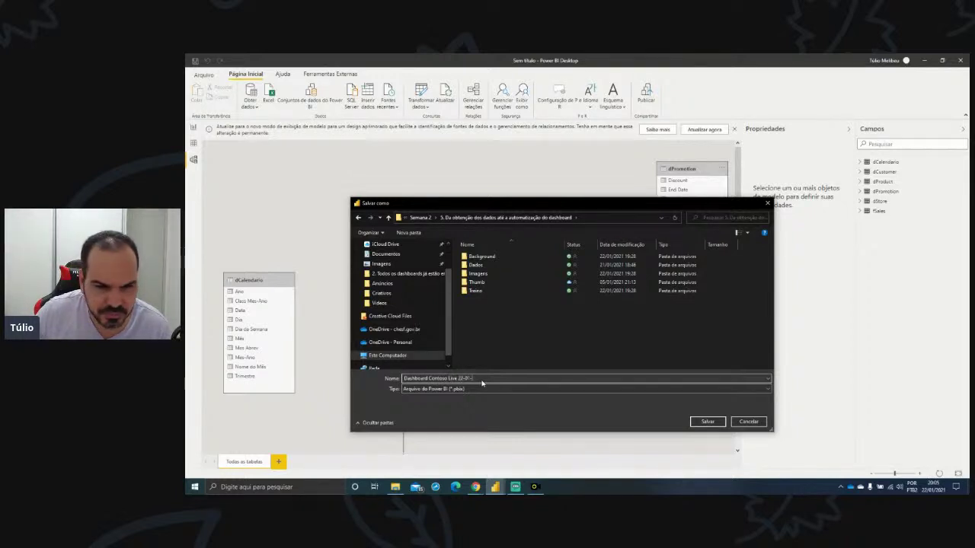
text(2021)
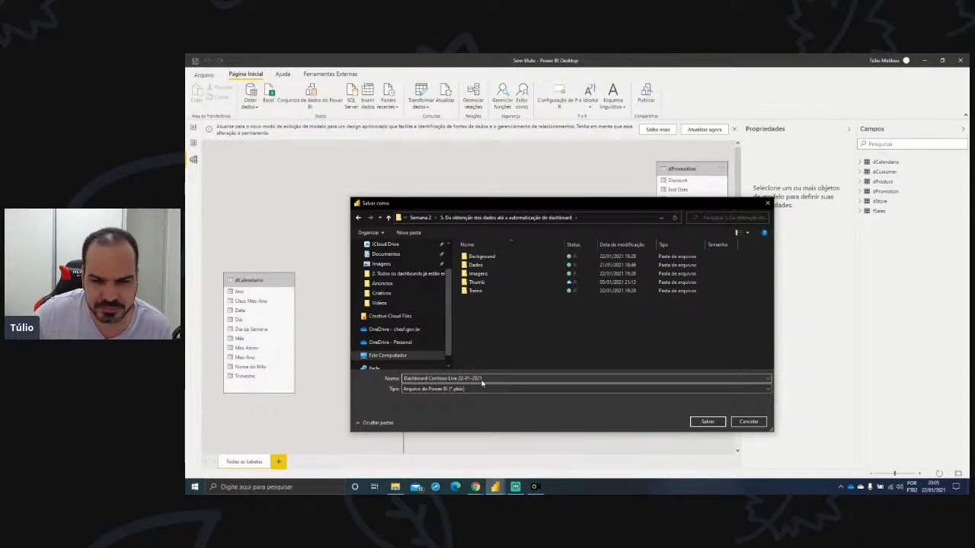
click(708, 422)
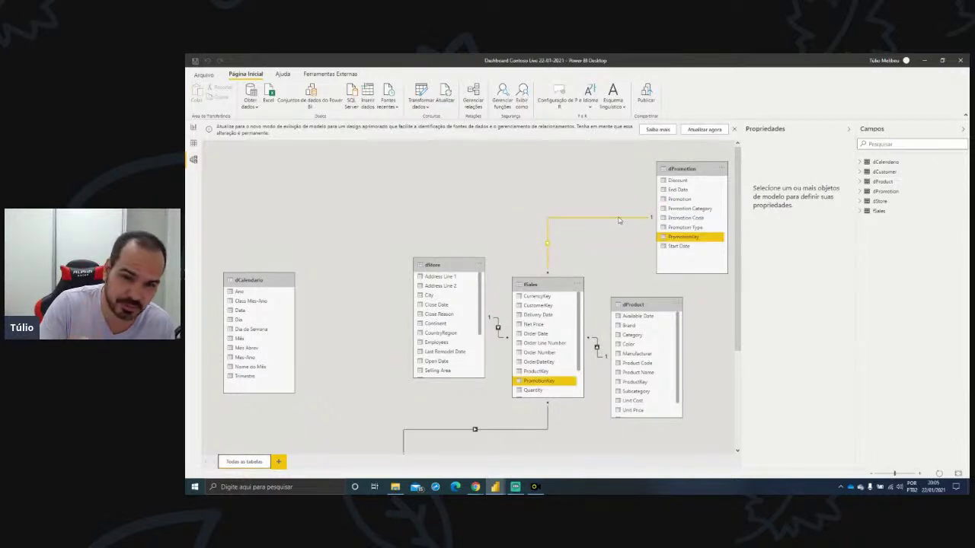
- Move the dProduct table away from fSales, and set the model cards to pin key fields at their top and show the database in headers
click(848, 129)
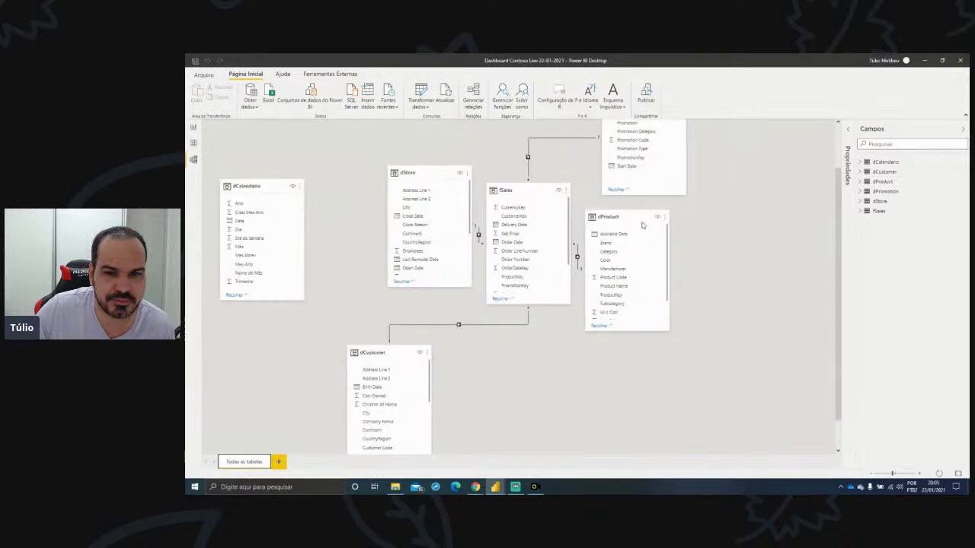
drag(642, 229, 761, 281)
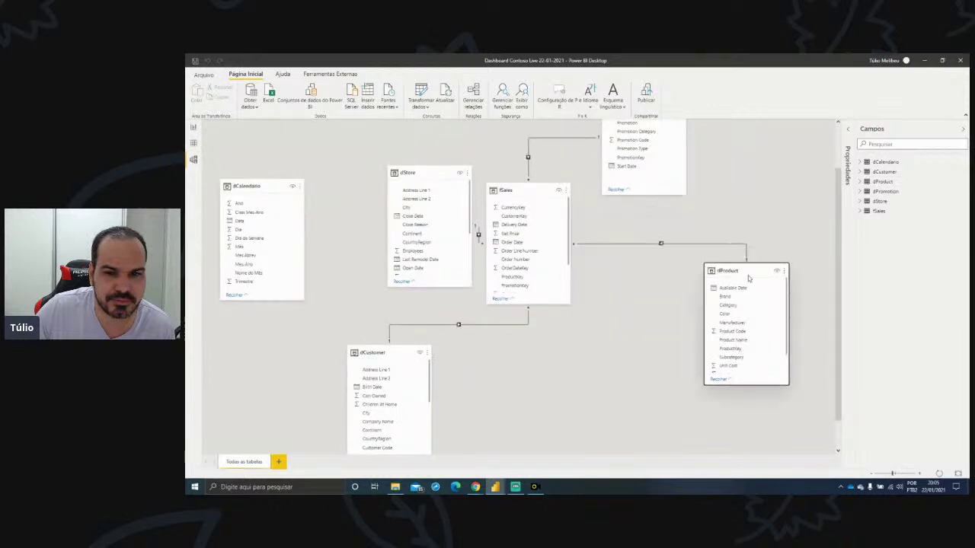
click(841, 143)
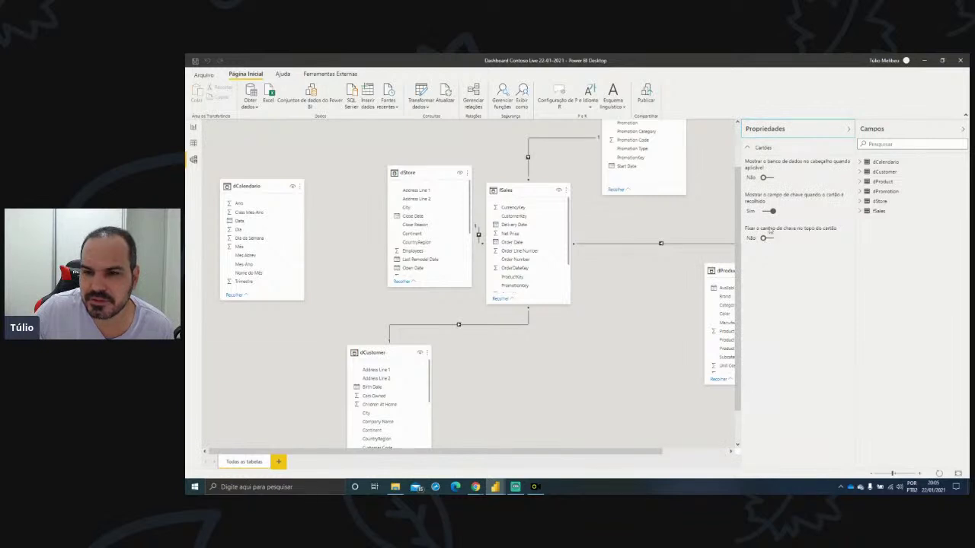
click(767, 237)
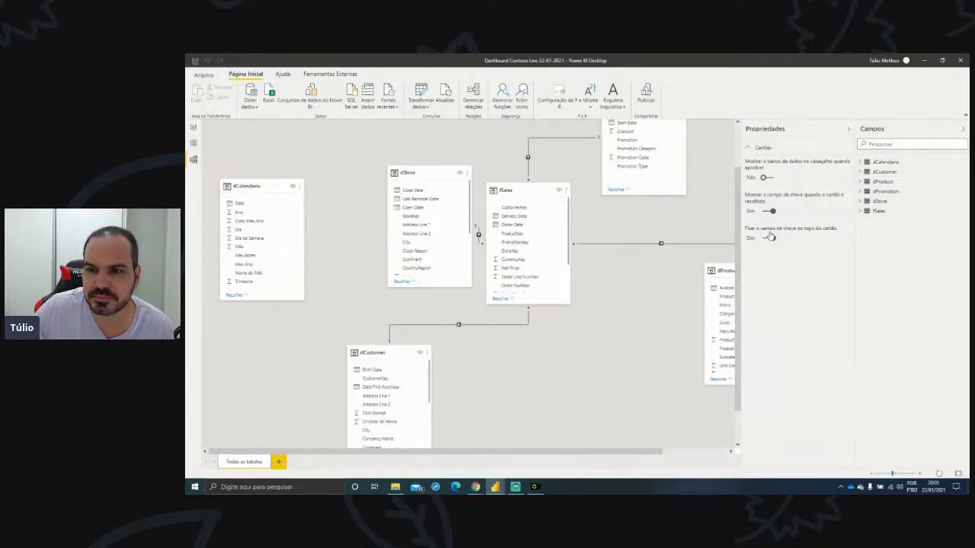
click(764, 178)
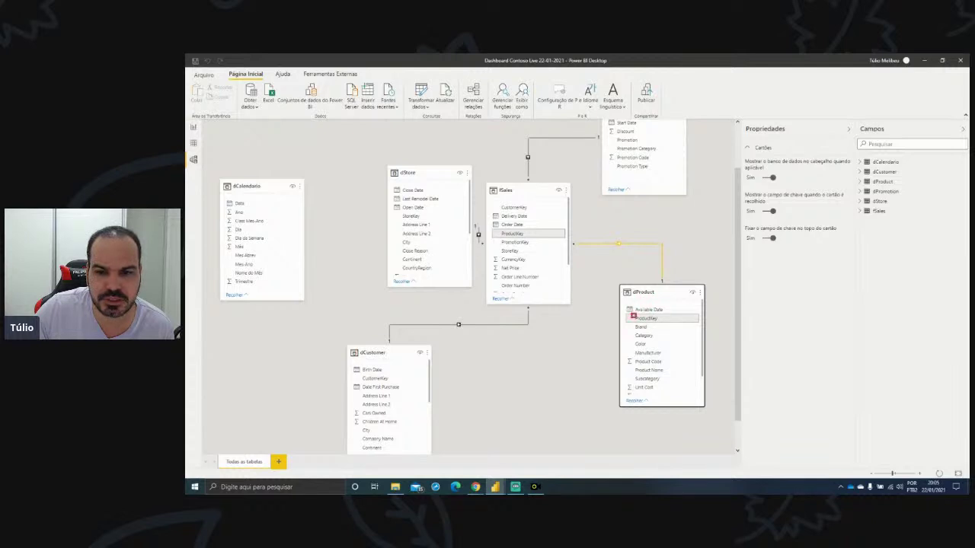
- Examine the ProductKey and PromotionKey fields that relate fSales to dProduct and dPromotion
drag(632, 313, 667, 326)
drag(500, 233, 533, 243)
key(Escape)
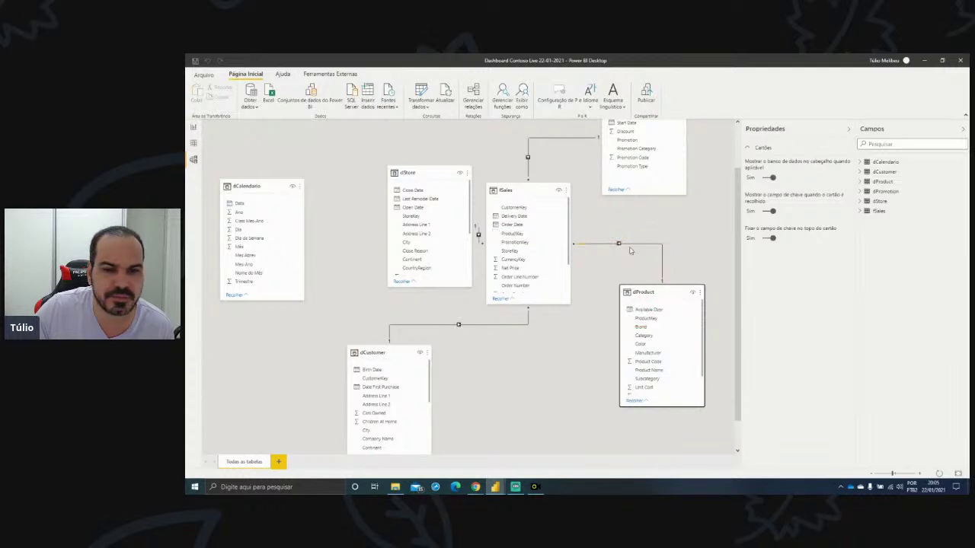
click(527, 146)
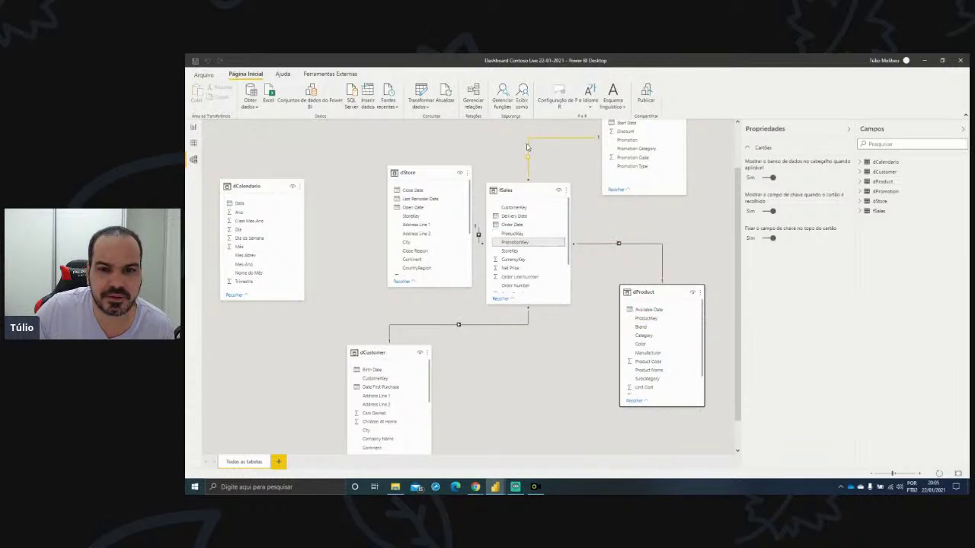
drag(491, 239, 538, 249)
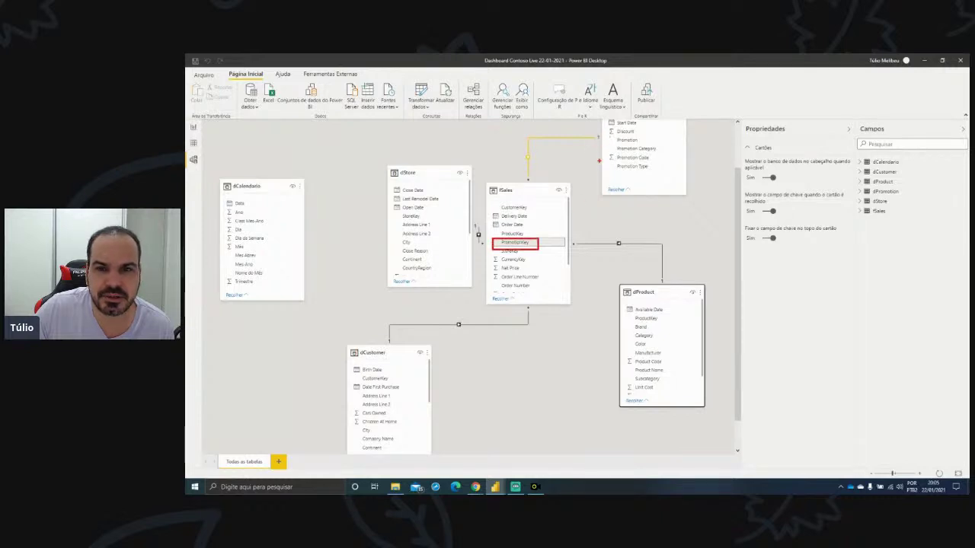
key(Escape)
scroll(520, 274, up, 1)
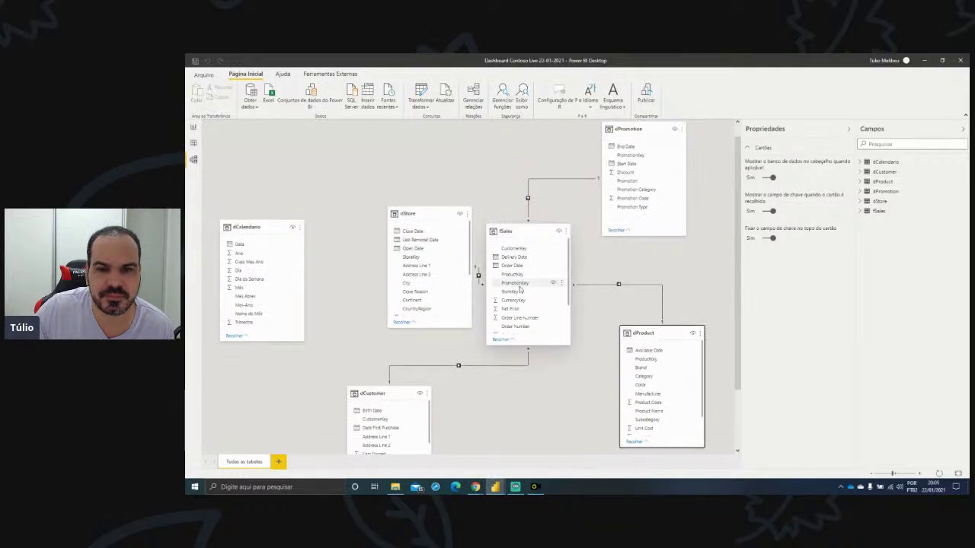
click(528, 204)
drag(609, 145, 652, 169)
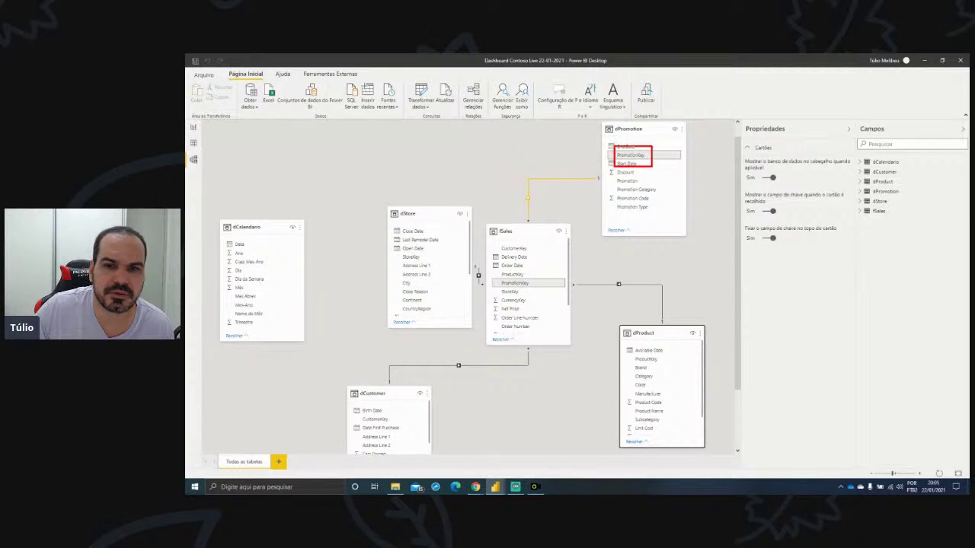
- Move the dStore card up and away from fSales, and check the key fields relating fSales to dStore and dCustomer
key(Escape)
drag(410, 219, 375, 187)
click(470, 288)
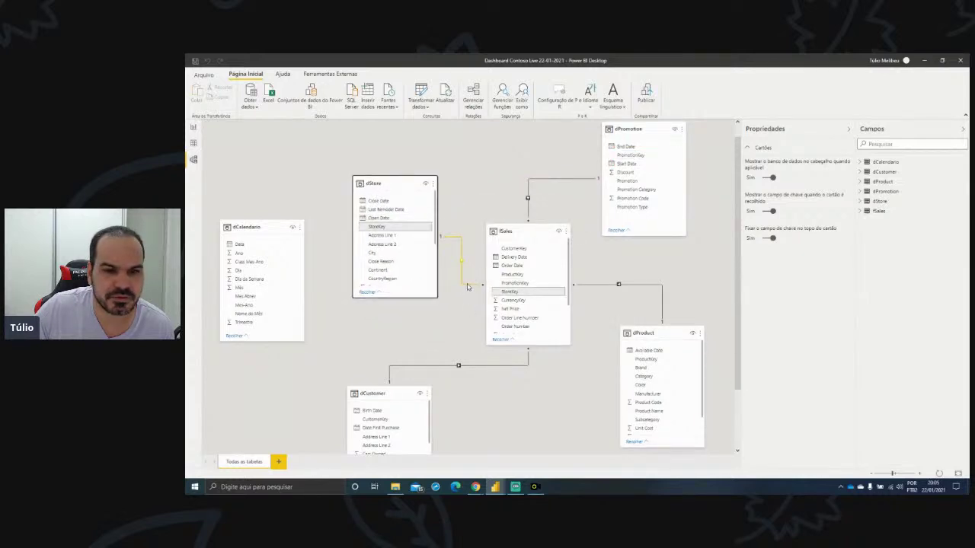
click(439, 320)
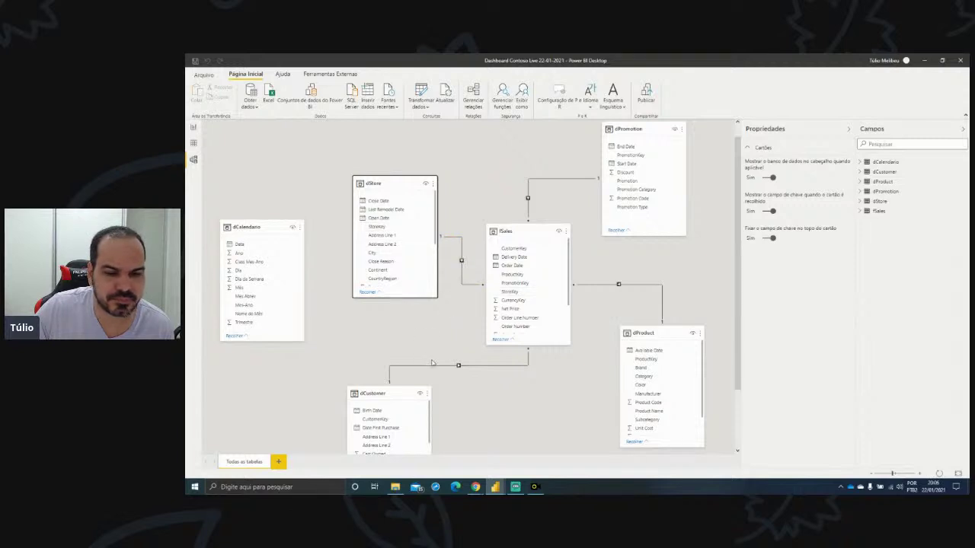
click(435, 366)
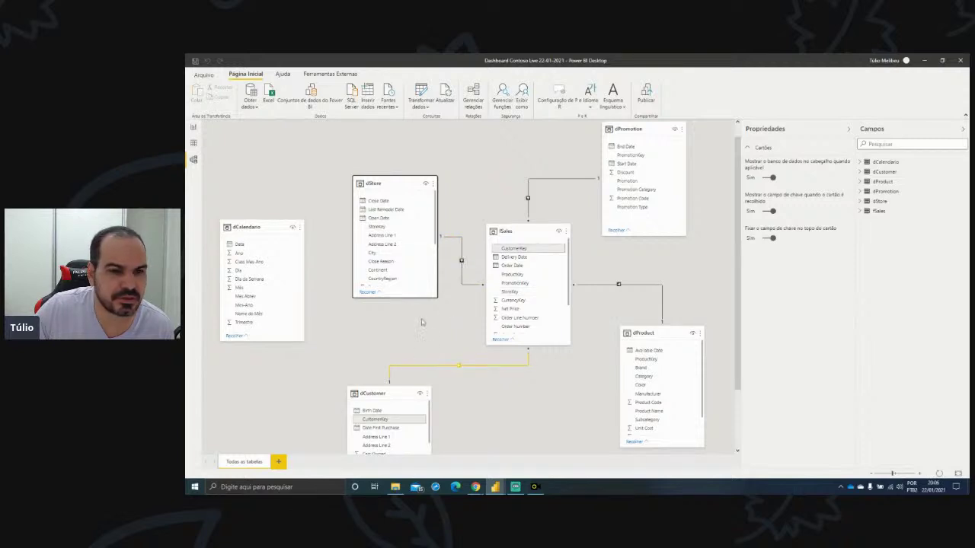
drag(386, 180, 371, 142)
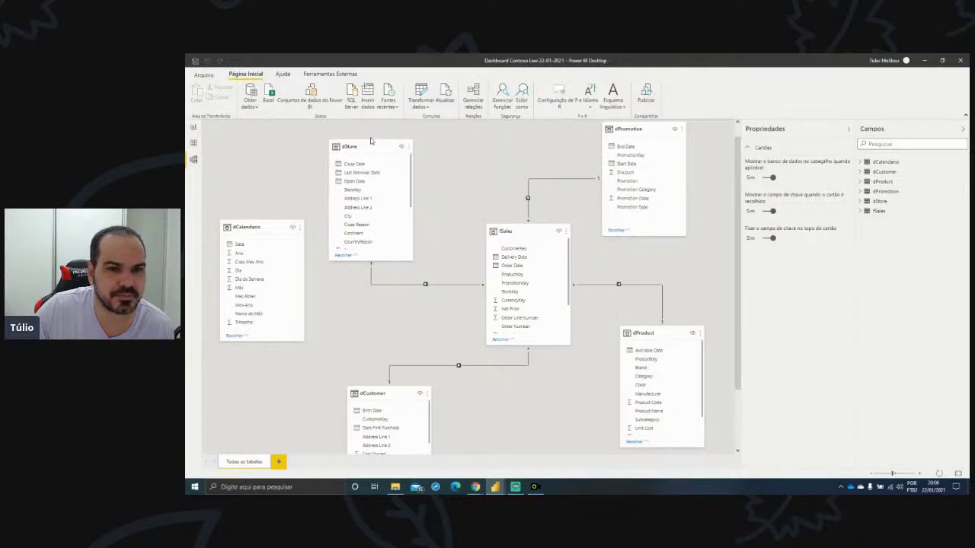
click(369, 140)
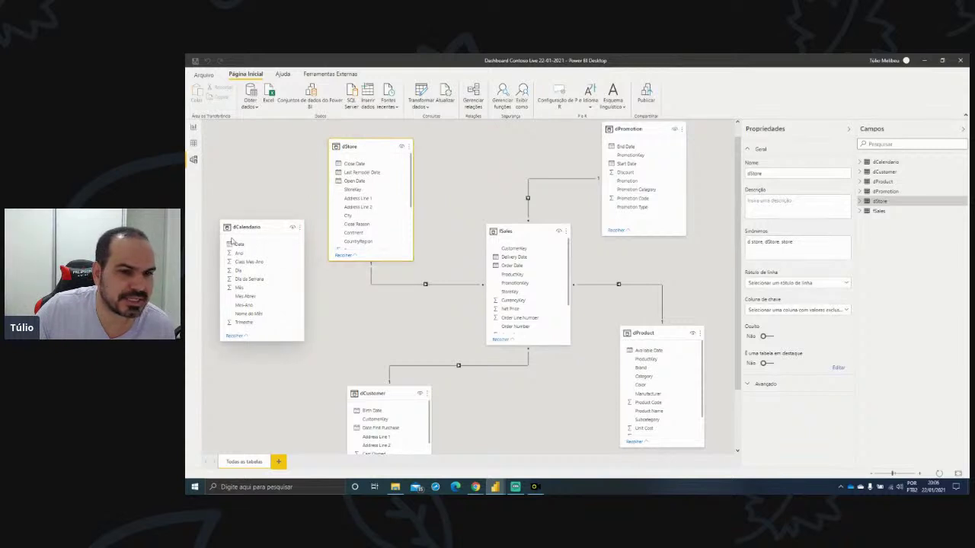
- Shorten the dStore card and create a relationship between Data in dCalendario and Order Date in fSales
drag(226, 238, 252, 250)
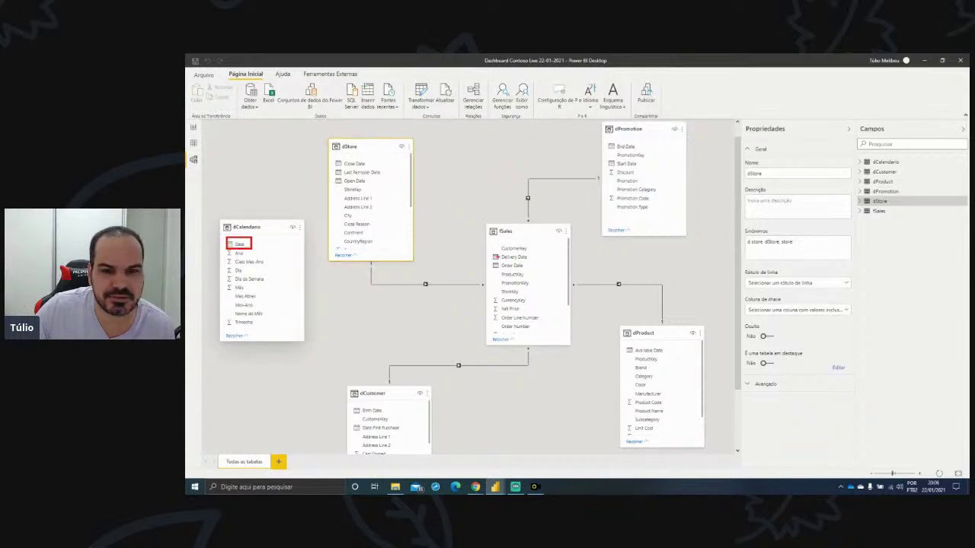
drag(493, 260, 530, 273)
key(Escape)
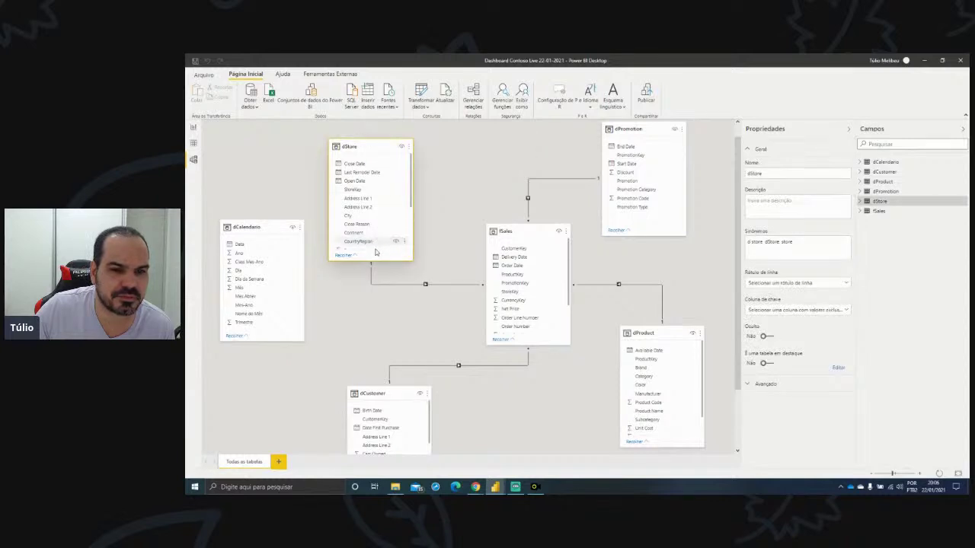
drag(377, 261, 376, 207)
drag(264, 225, 508, 268)
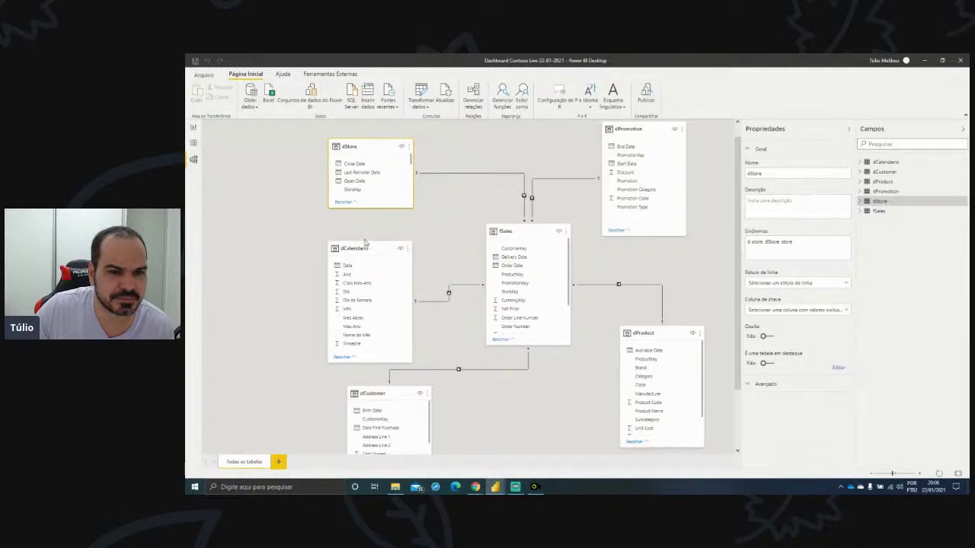
- Set dCalendario farther from fSales, collapse the properties area, and shorten the dPromotion and dProduct cards
drag(364, 239, 273, 235)
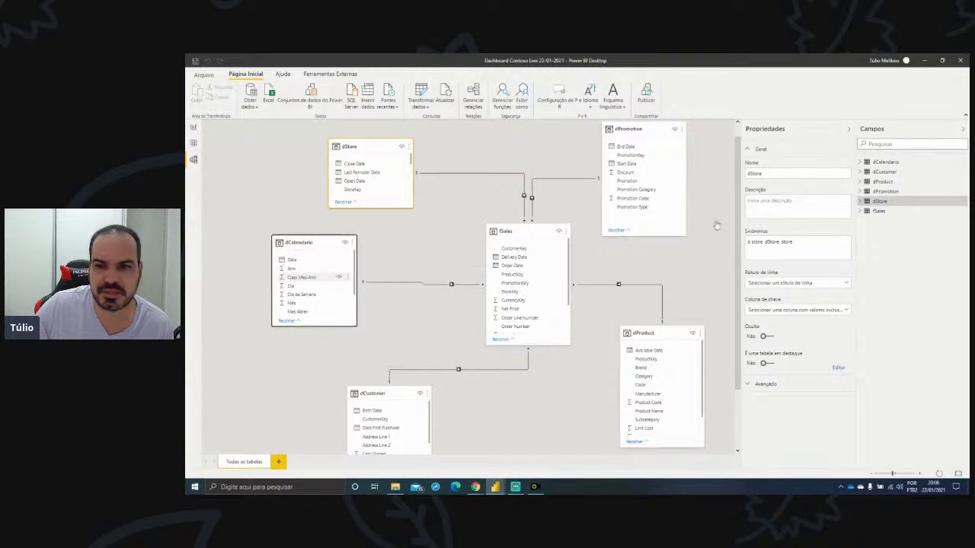
click(848, 129)
drag(641, 238, 643, 213)
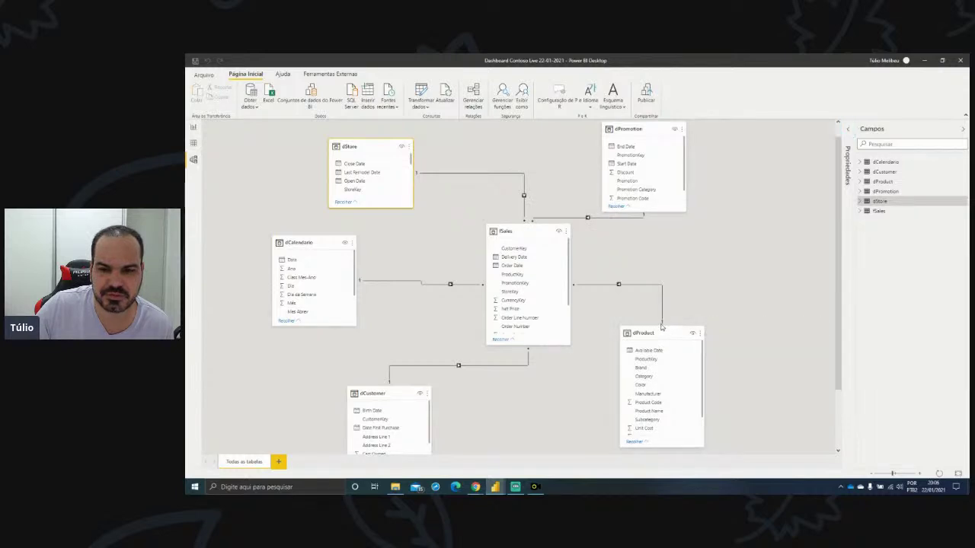
click(673, 445)
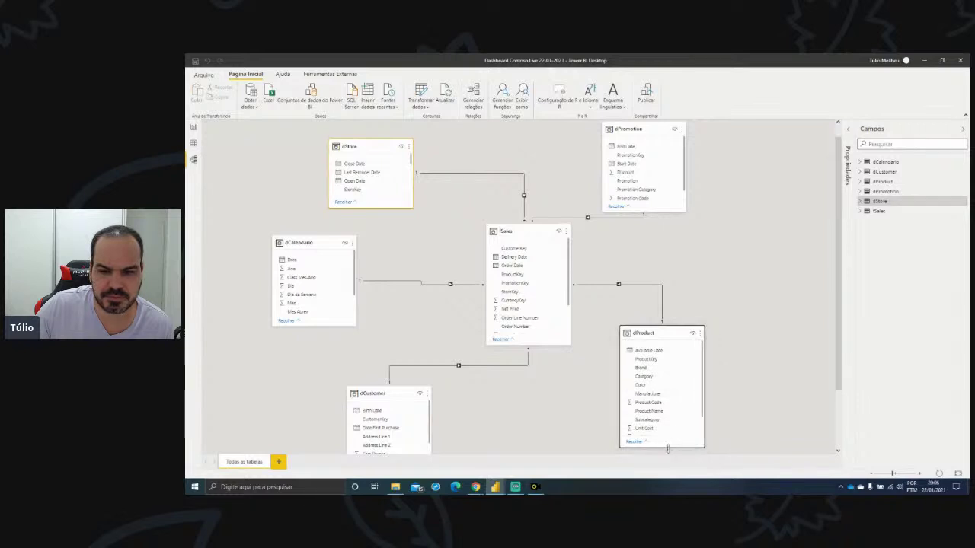
drag(671, 445, 668, 396)
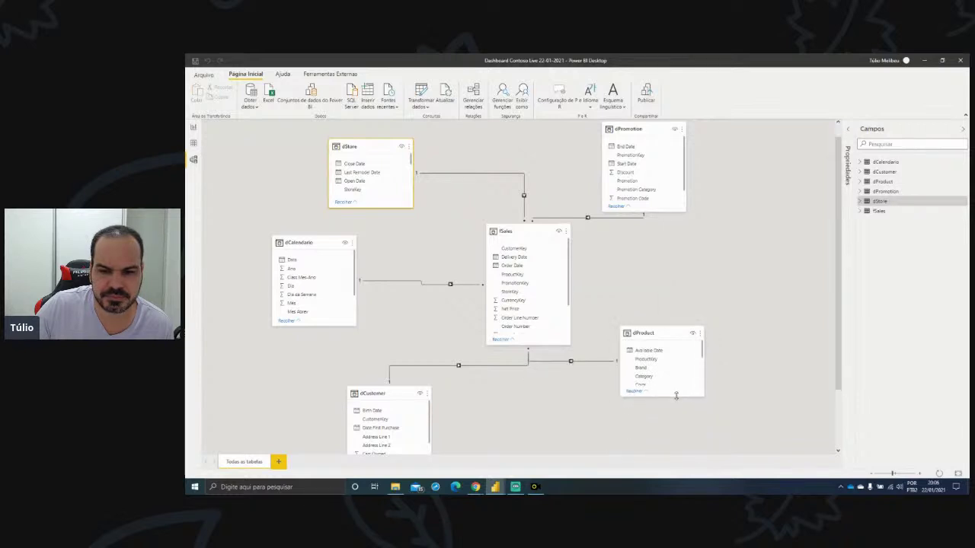
- Shorten the dCustomer card and place it below dCalendario, clear of the other tables
drag(394, 391, 390, 358)
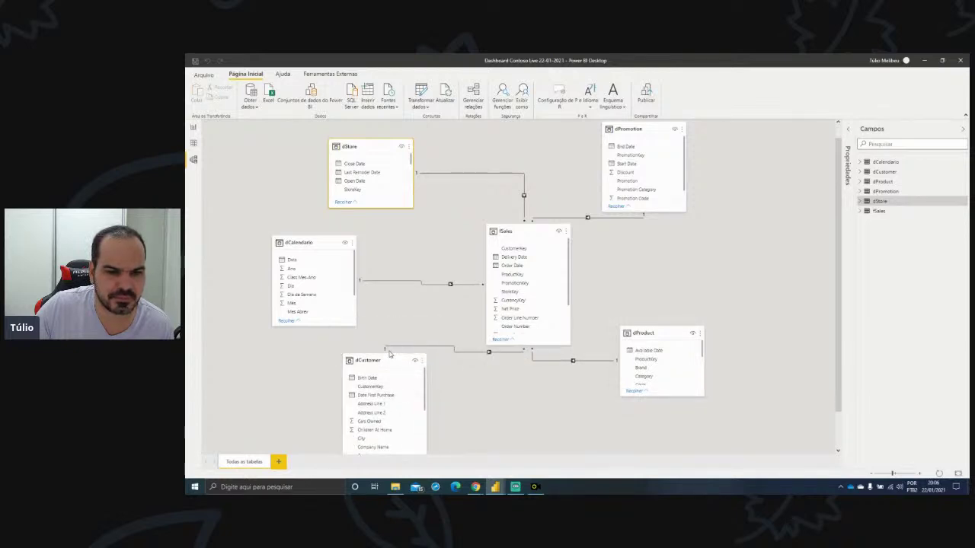
drag(396, 361, 396, 337)
scroll(395, 335, down, 1)
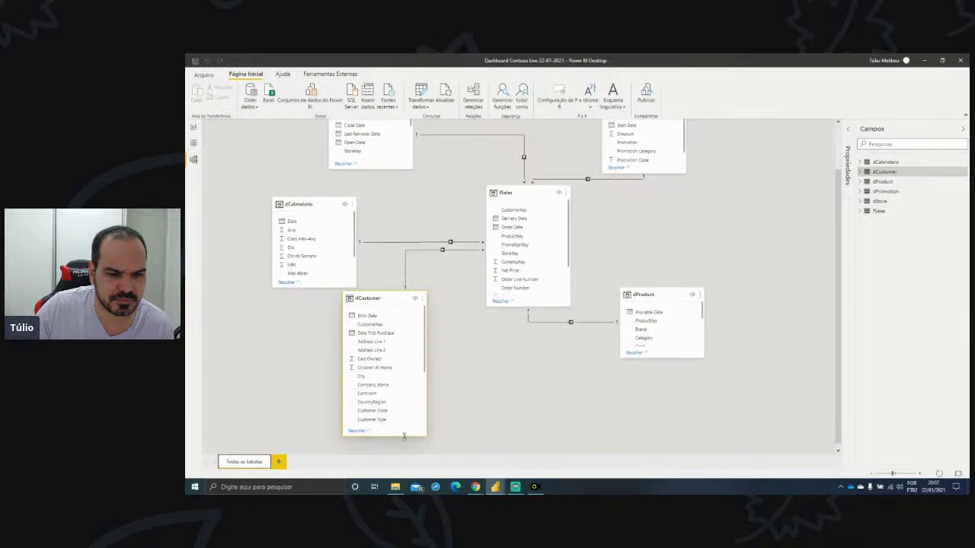
drag(404, 437, 403, 416)
drag(396, 355, 409, 397)
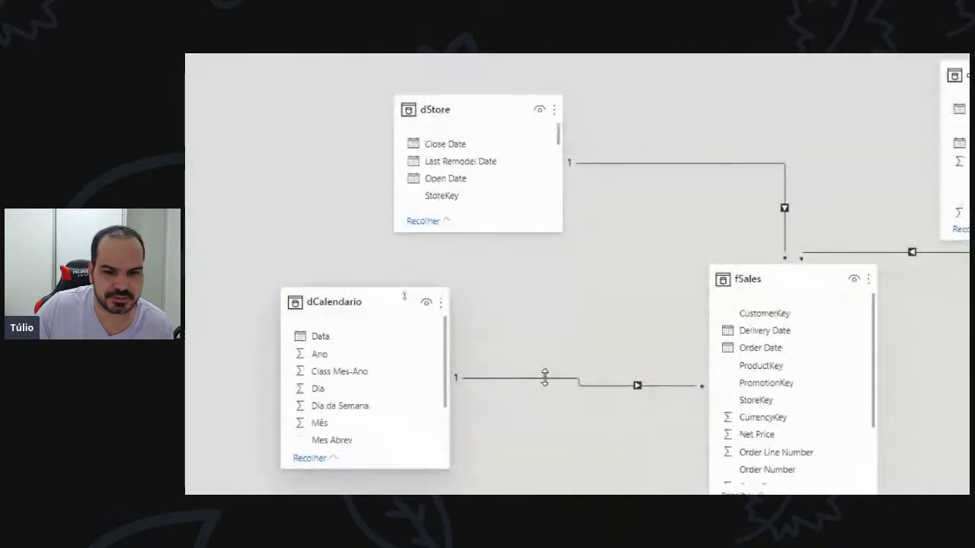
- Examine the StoreKey fields that relate dStore to fSales
click(546, 437)
click(667, 157)
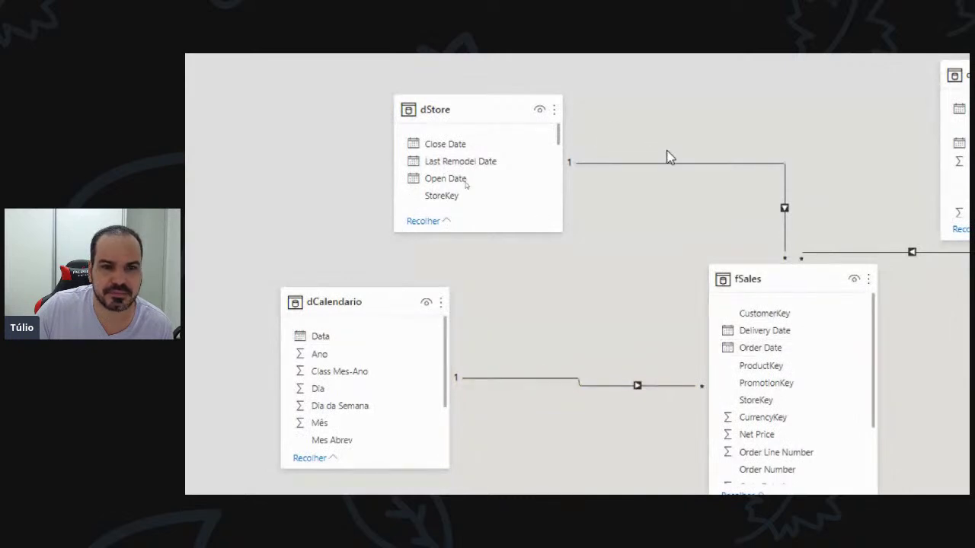
click(666, 163)
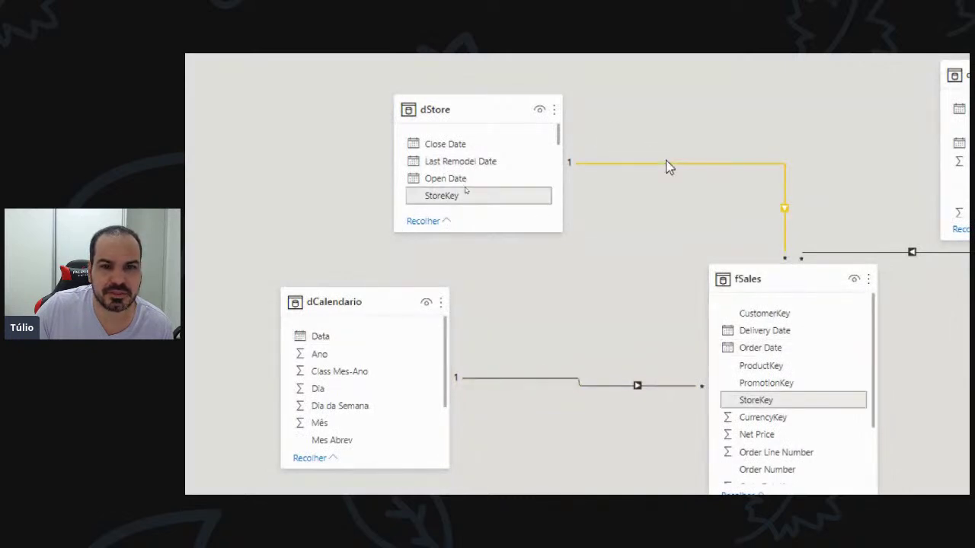
scroll(666, 168, right, 5)
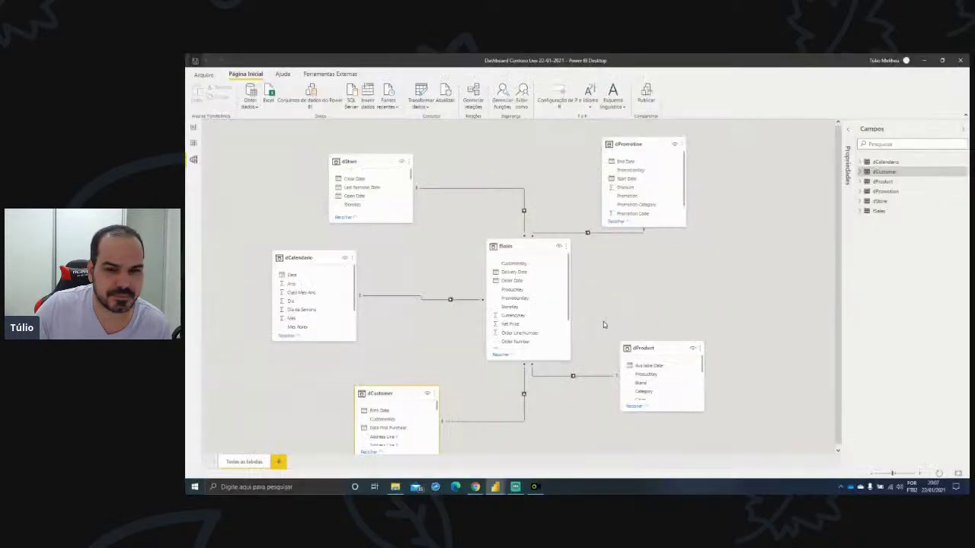
- Show the report view with the blank page and save the report
scroll(603, 326, up, 3)
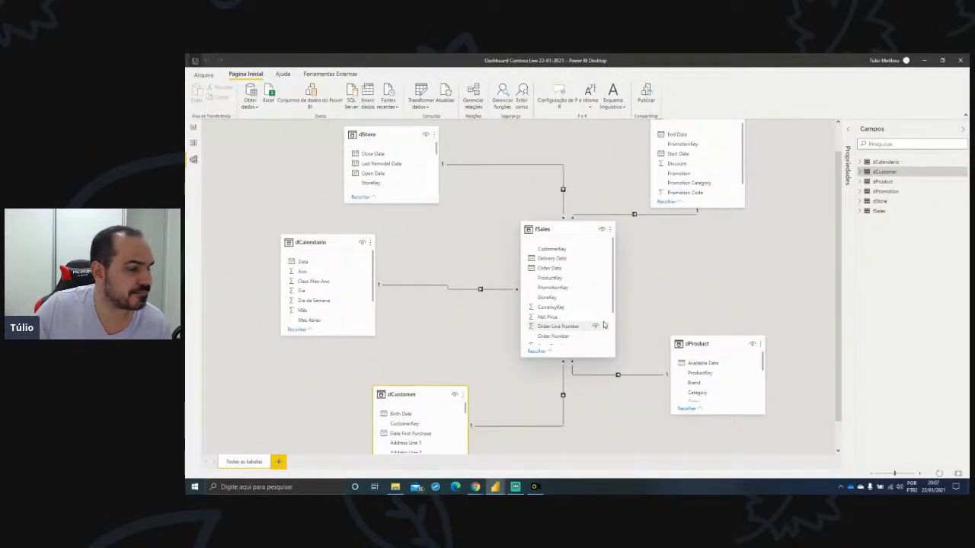
scroll(513, 150, up, 3)
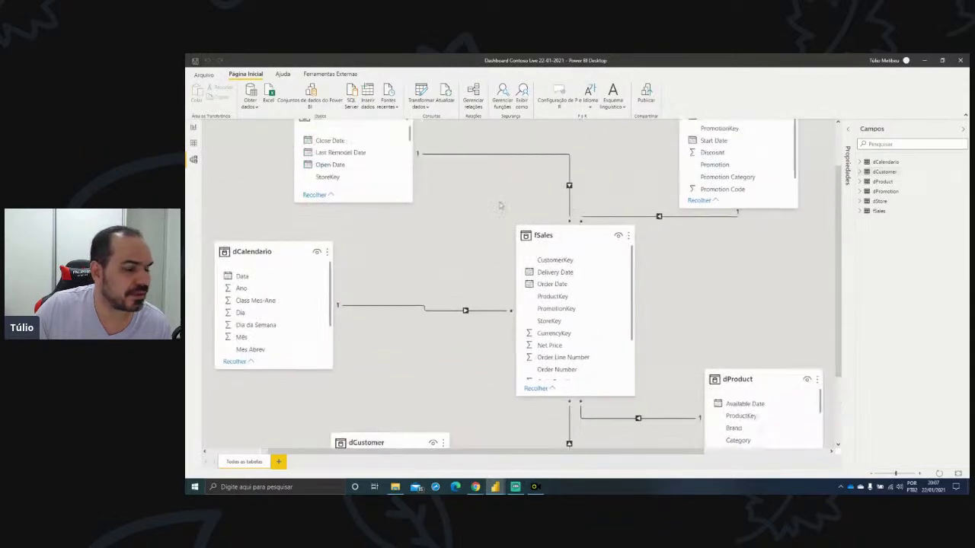
click(194, 128)
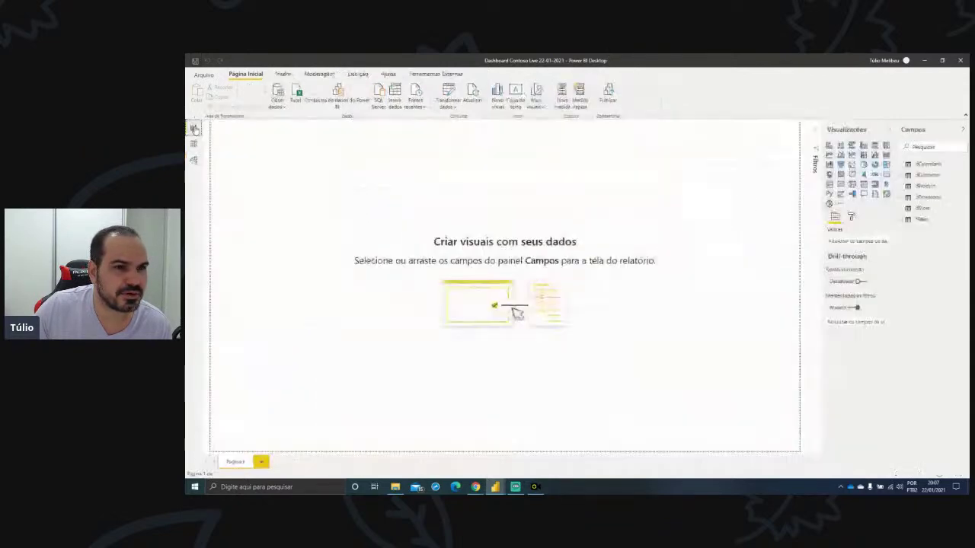
click(195, 61)
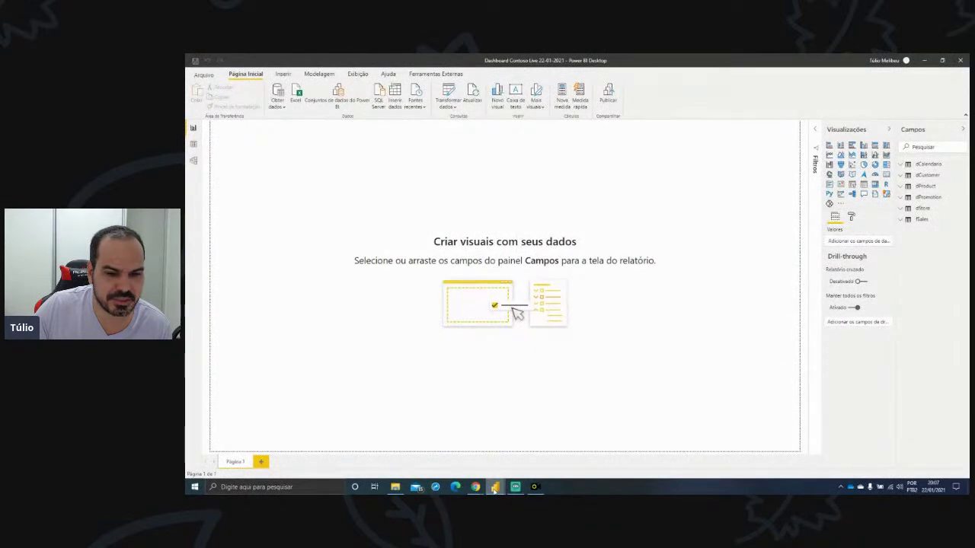
- Switch to the Dashboard Contoso-Treino 1 report, maximize it, hide its visuals through the page's chart graphic, and move its window aside
mouse_move(494, 486)
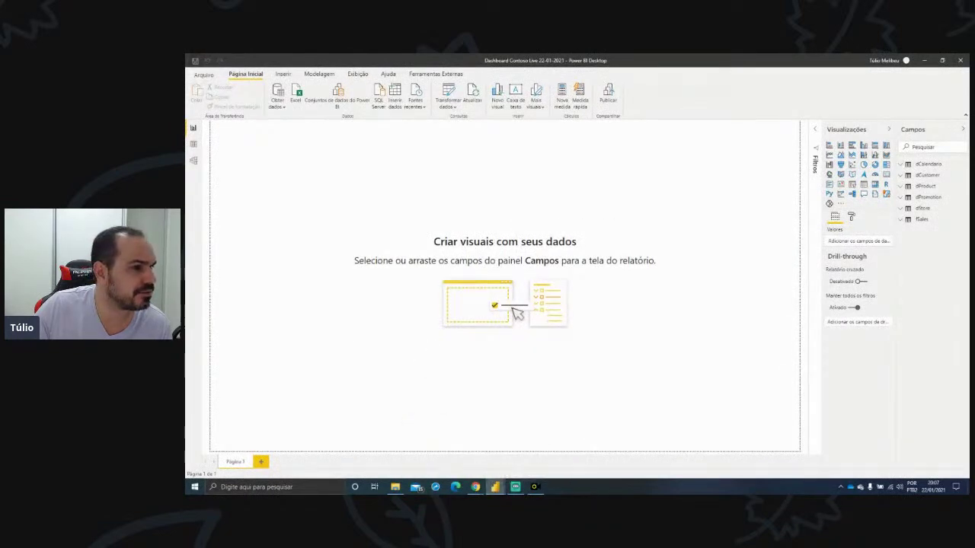
key(alt+Tab)
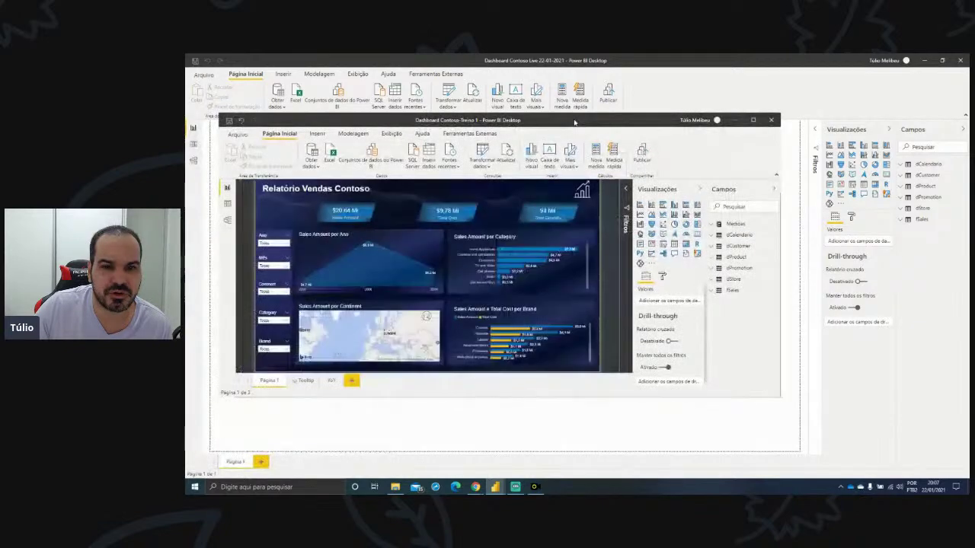
key(super+Up)
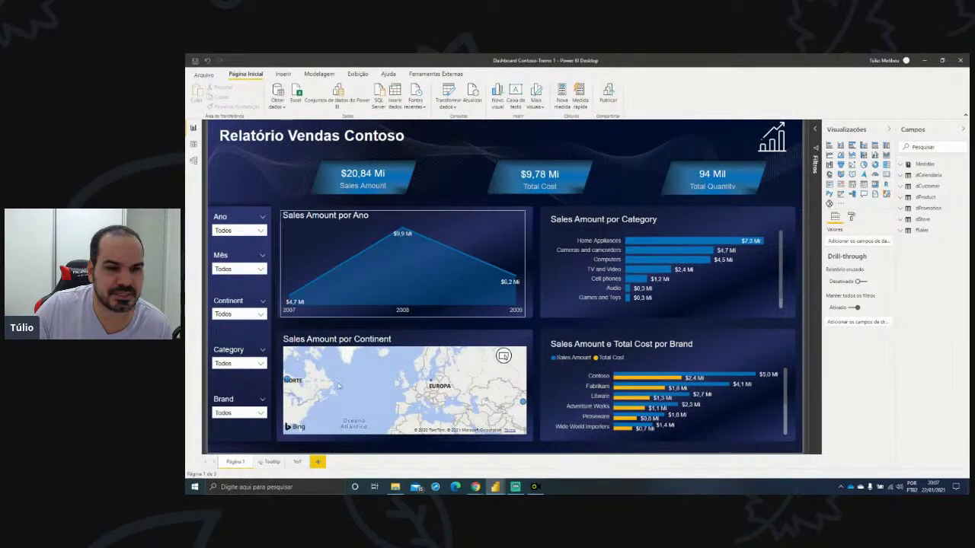
ctrl+click(777, 145)
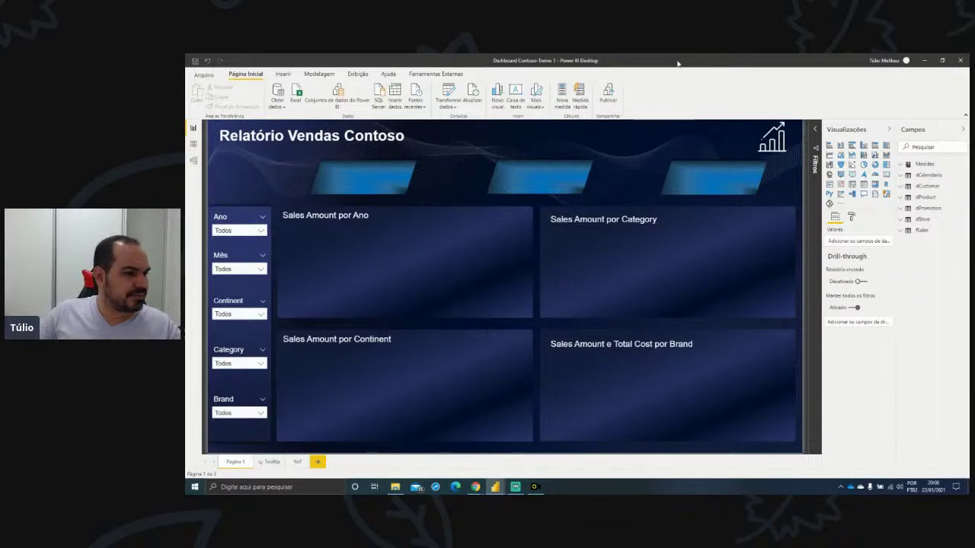
drag(678, 63, 184, 183)
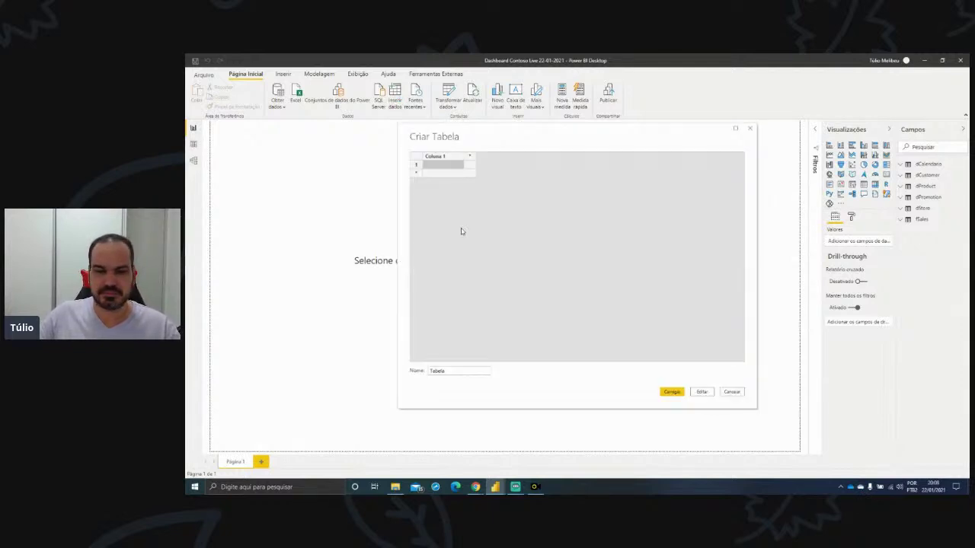
- Name the new blank table Medidas and load it into the model
click(431, 372)
text(Medidas)
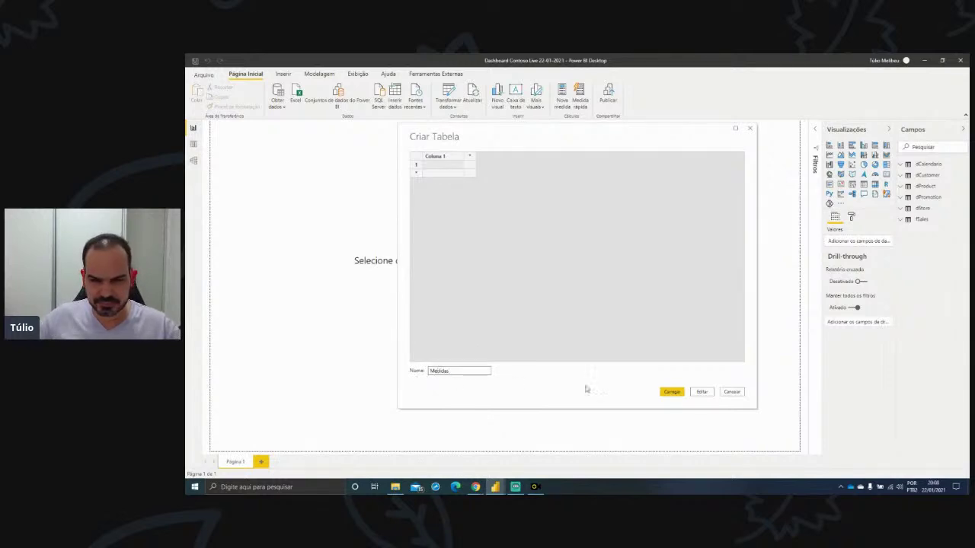
click(677, 392)
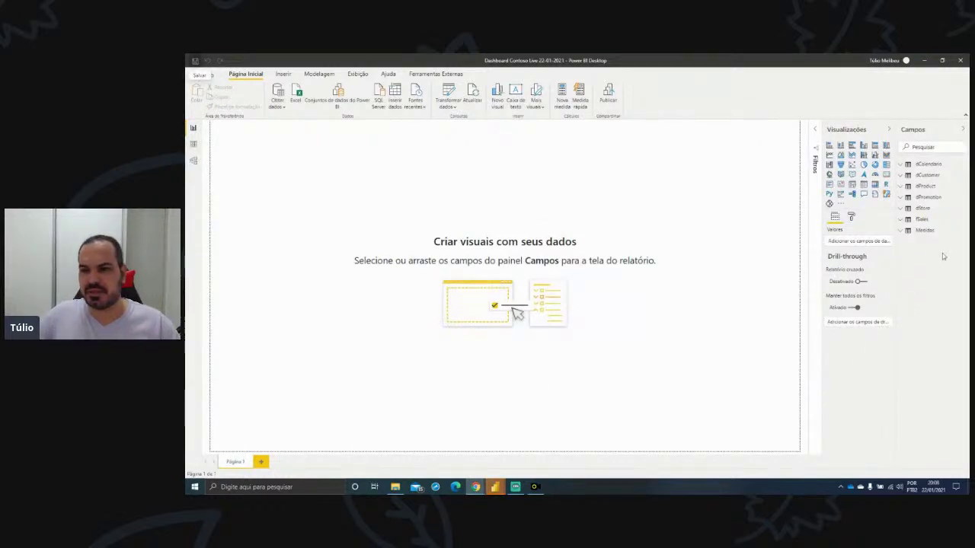
- Add a new measure named Sales Amount to the Medidas table, with its formula starting on a second line
right_click(926, 231)
click(926, 241)
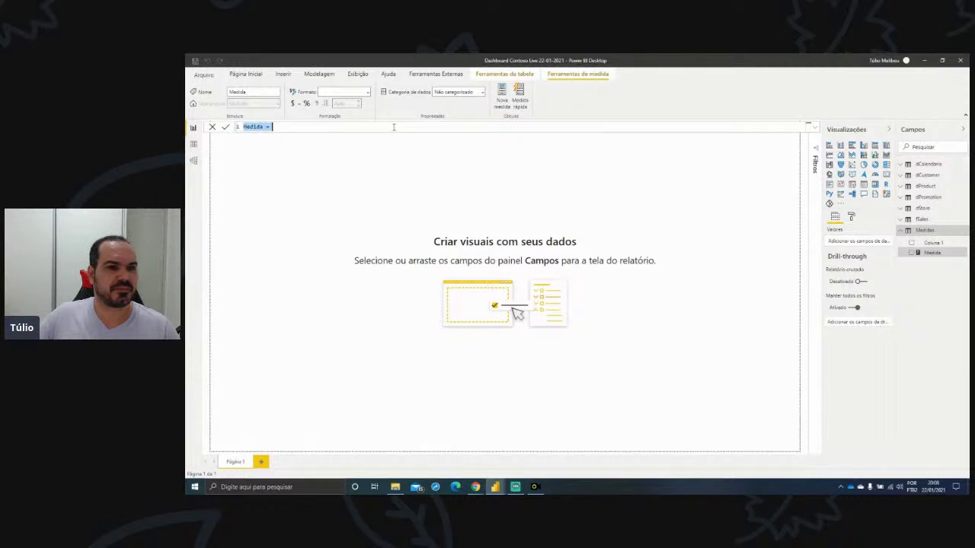
text(Sales Amoult)
key(BackSpace)
key(BackSpace)
key(BackSpace)
text(unt)
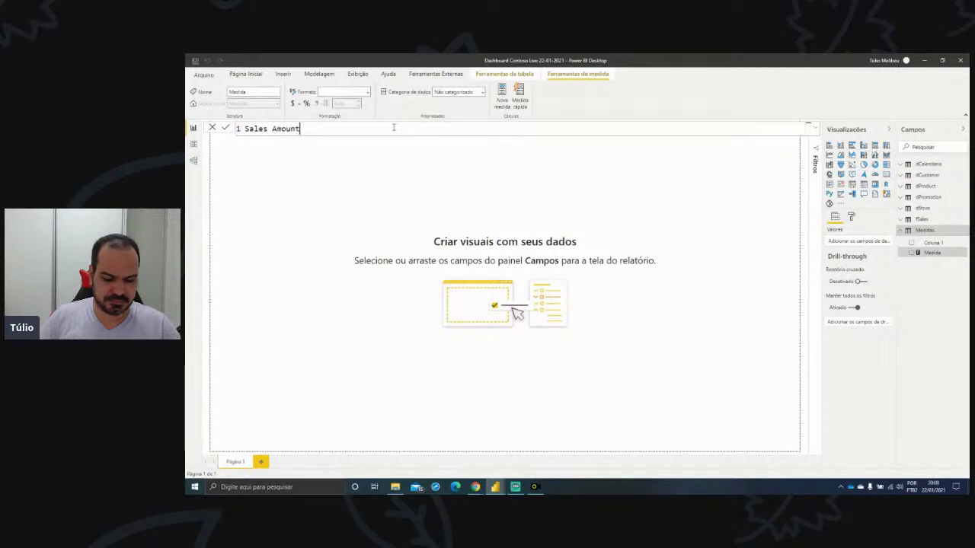
text( =)
key(shift+Return)
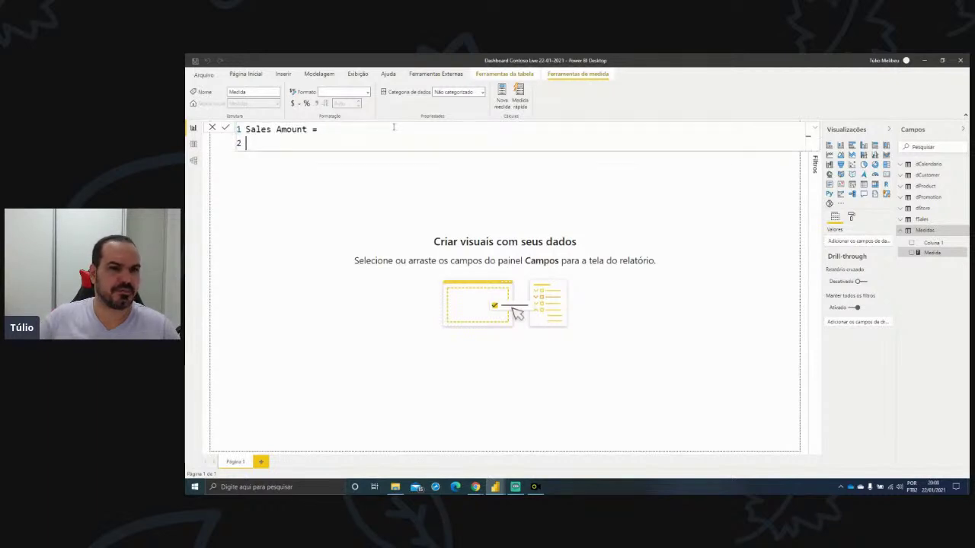
- Enlarge the formula text and begin the Sales Amount formula with SUMX over fSales, starting its expression with fSales[Quantity]
ctrl+scroll(395, 133, up, 1)
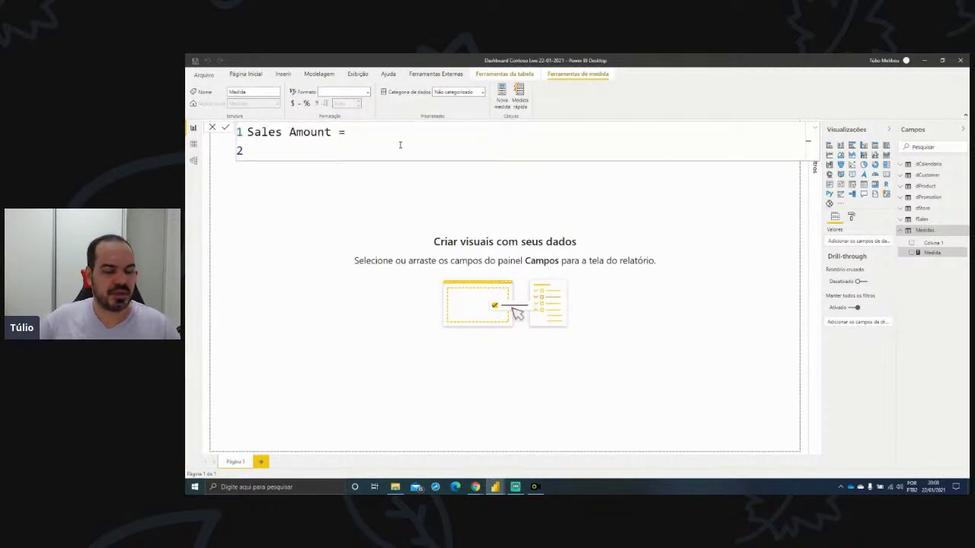
text(sumx)
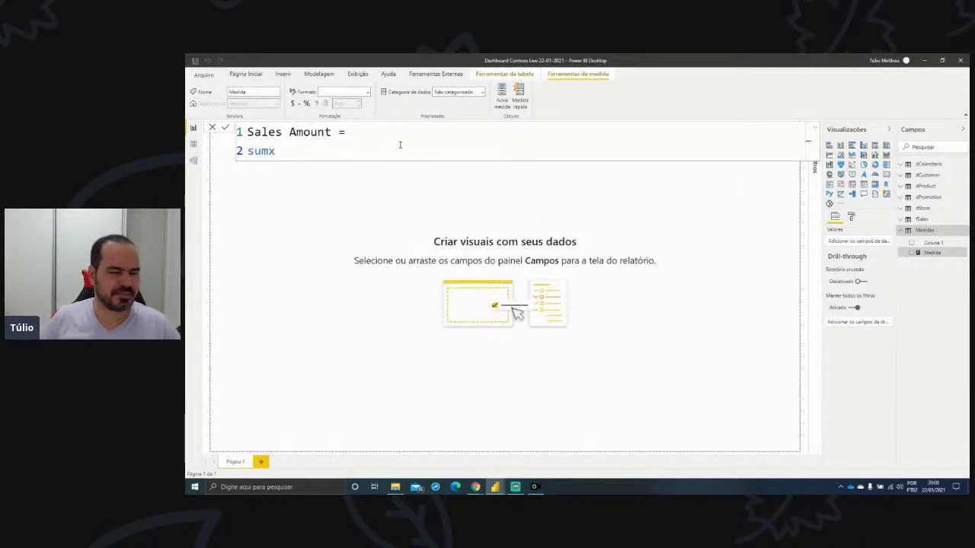
key(Tab)
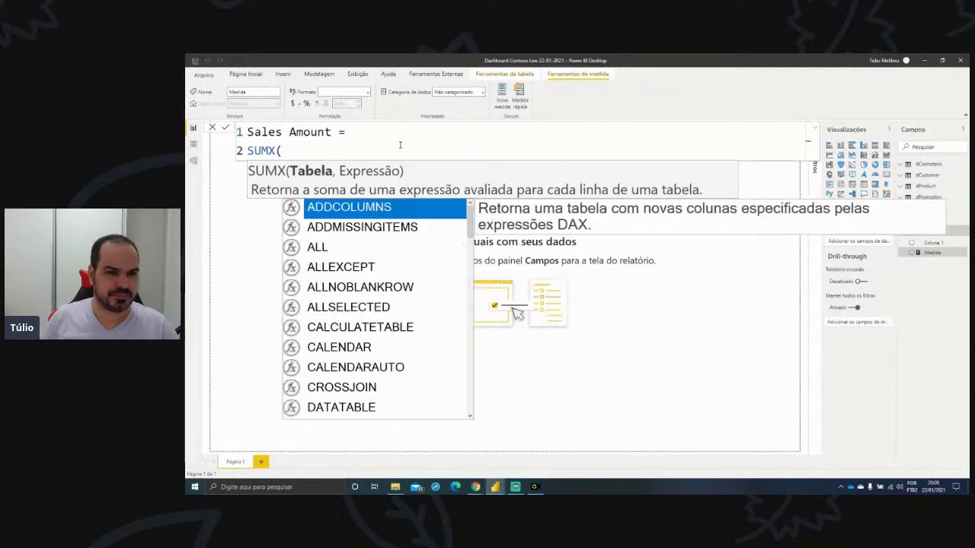
key(shift+Return)
text(fSales)
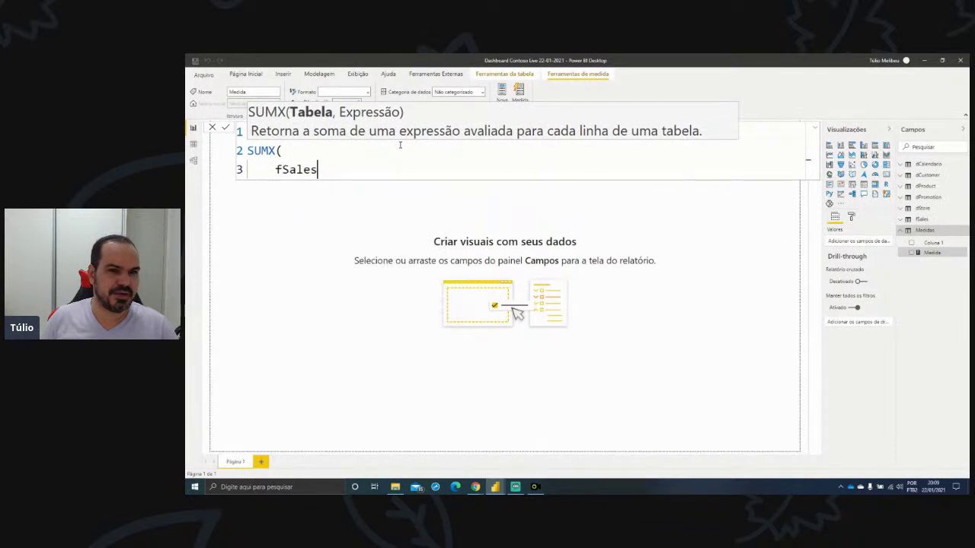
text(,)
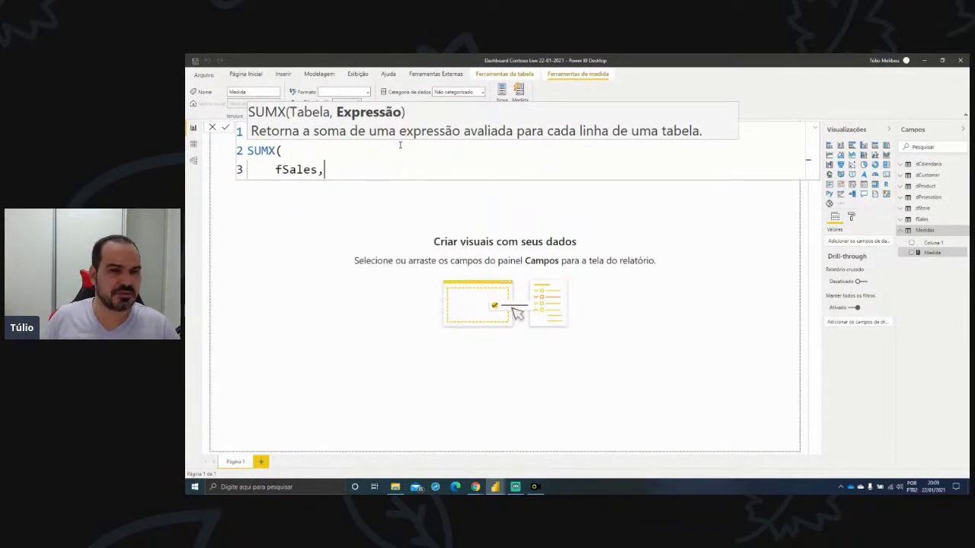
key(shift+Return)
text(quan)
key(Tab)
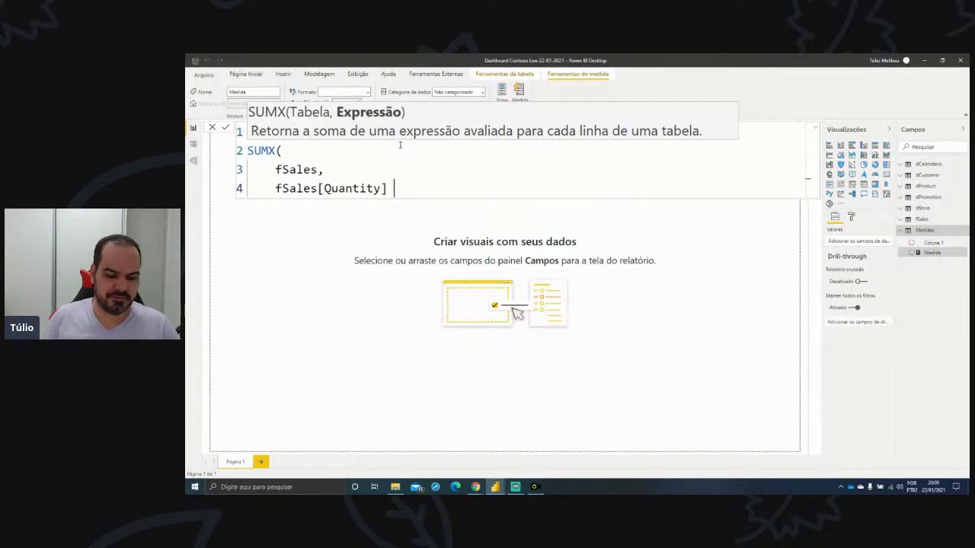
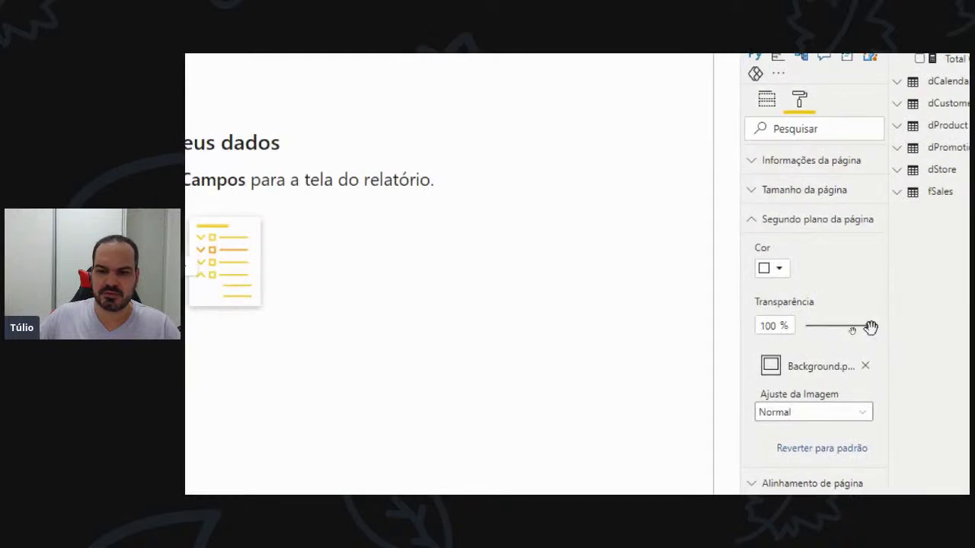
- Set the page background image's transparency to 0% and its image fit to Ajuste
drag(871, 327, 776, 334)
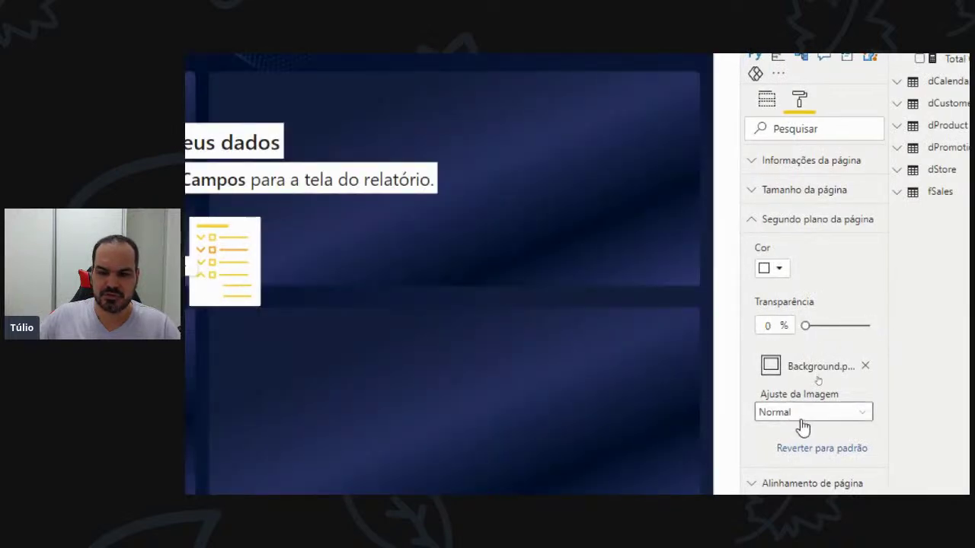
click(802, 427)
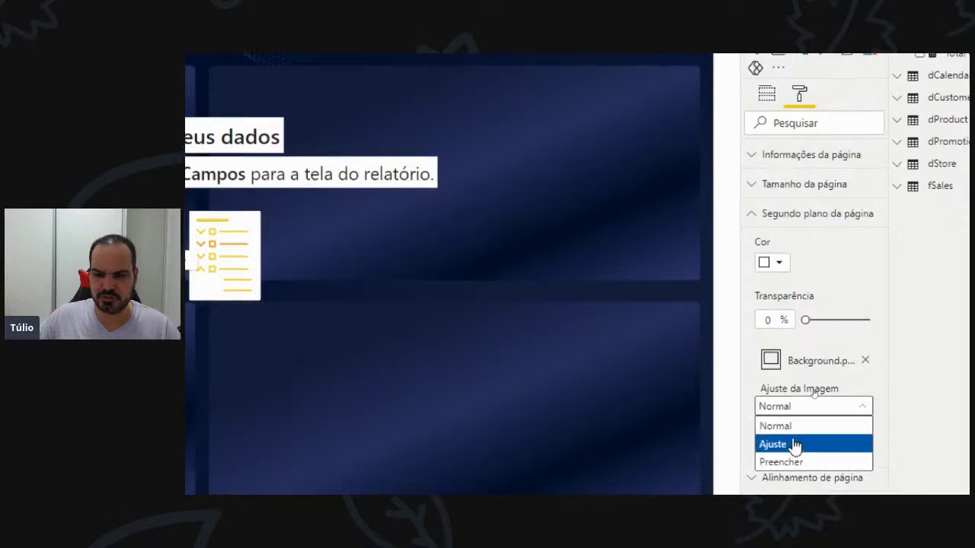
click(799, 448)
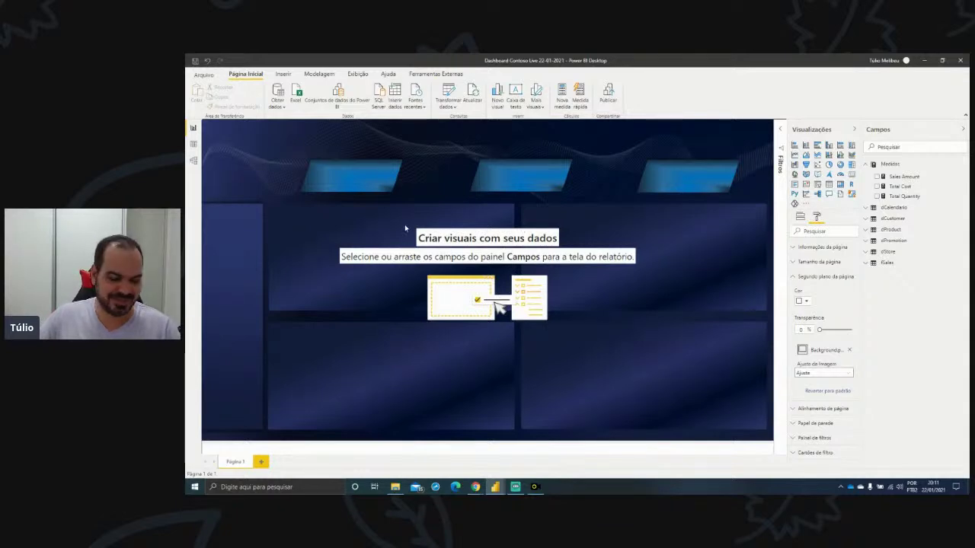
mouse_move(399, 222)
mouse_down()
mouse_move(522, 360)
mouse_move(496, 204)
mouse_move(390, 221)
mouse_up()
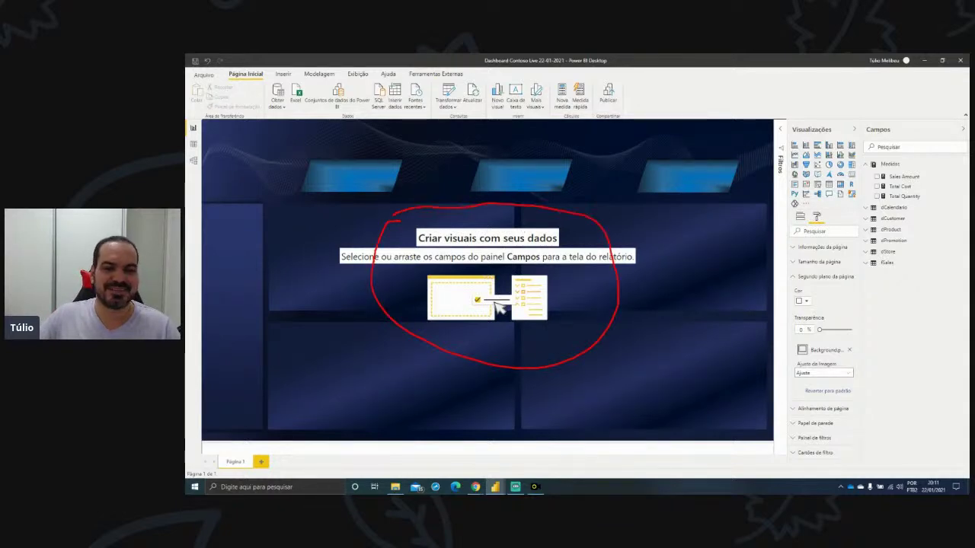
key(Escape)
- Add the Sales Amount measure to the page as a visual and display it as a card
drag(720, 199, 363, 176)
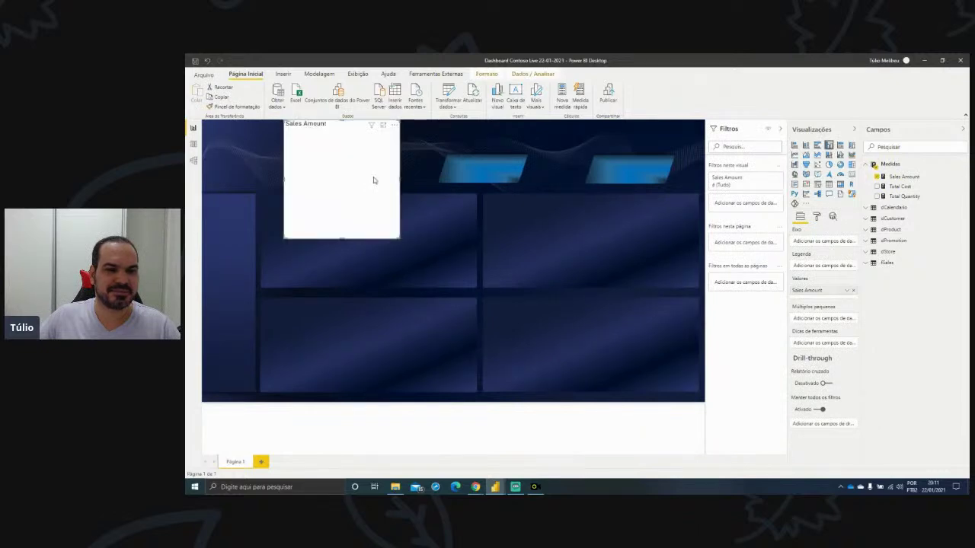
click(851, 166)
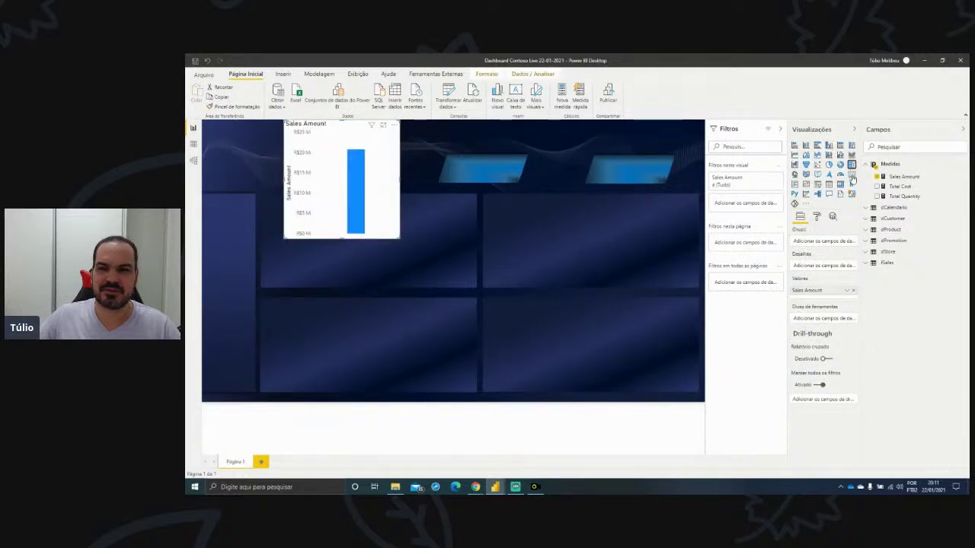
click(851, 175)
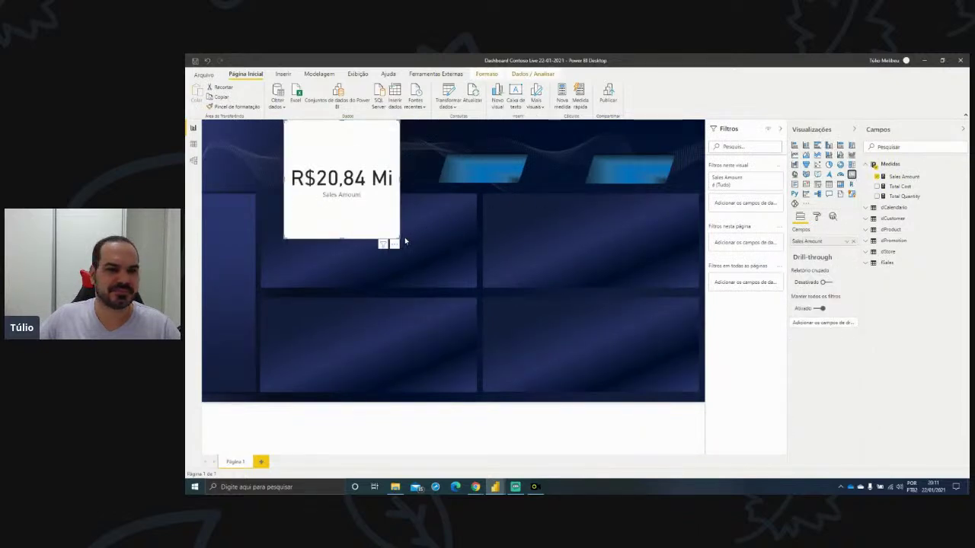
- Shrink the Sales Amount card, collapse the filters area, and place the card over the first blue shape
drag(399, 238, 396, 177)
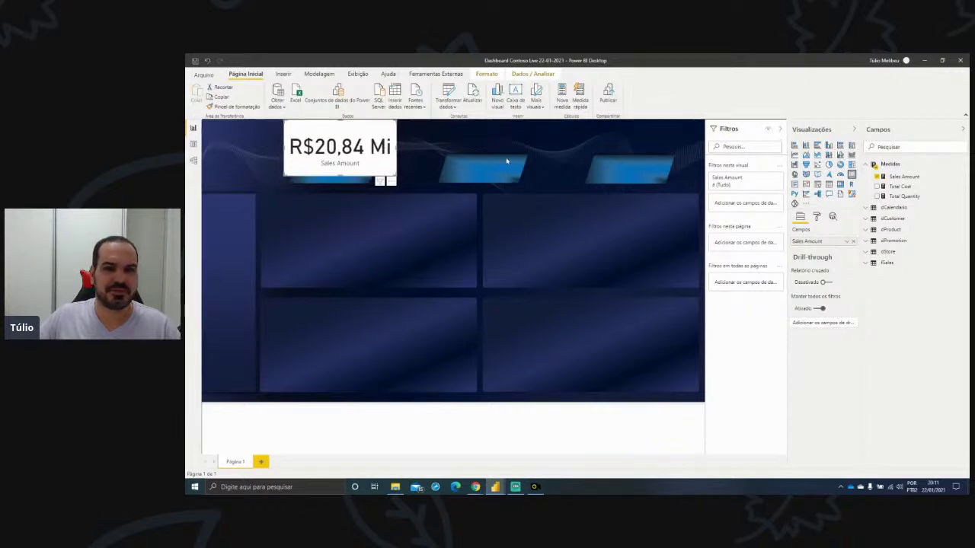
click(781, 131)
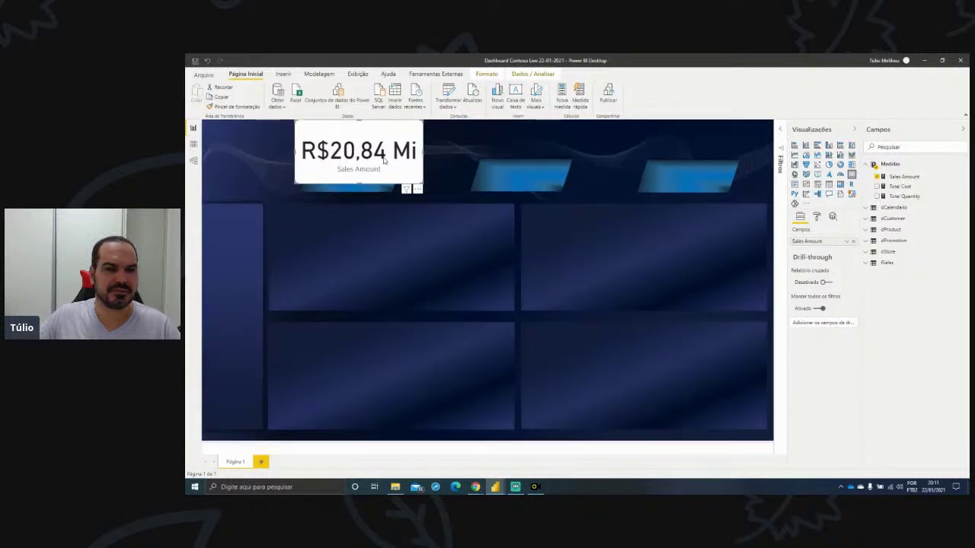
drag(400, 179, 409, 194)
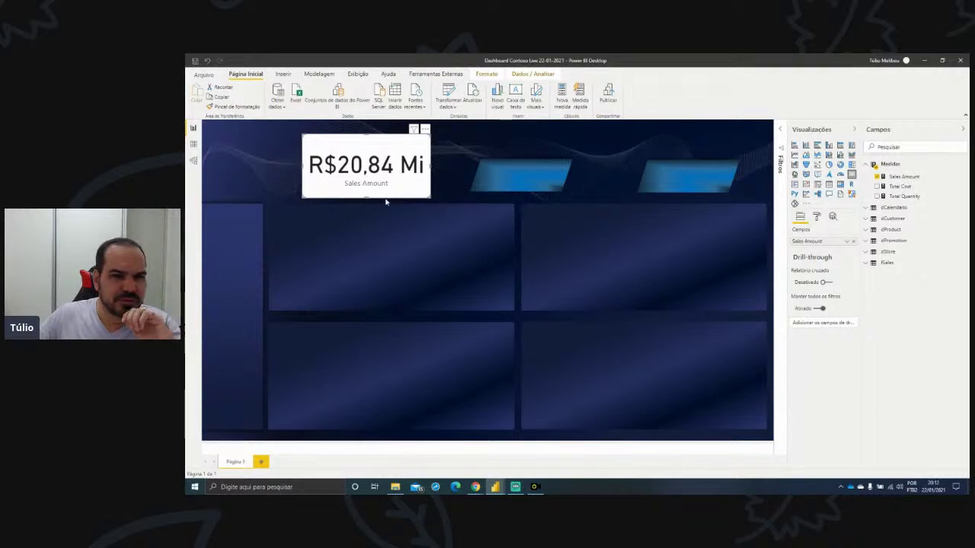
- Set the text size of the Sales Amount card's data label to 16 pt
click(817, 217)
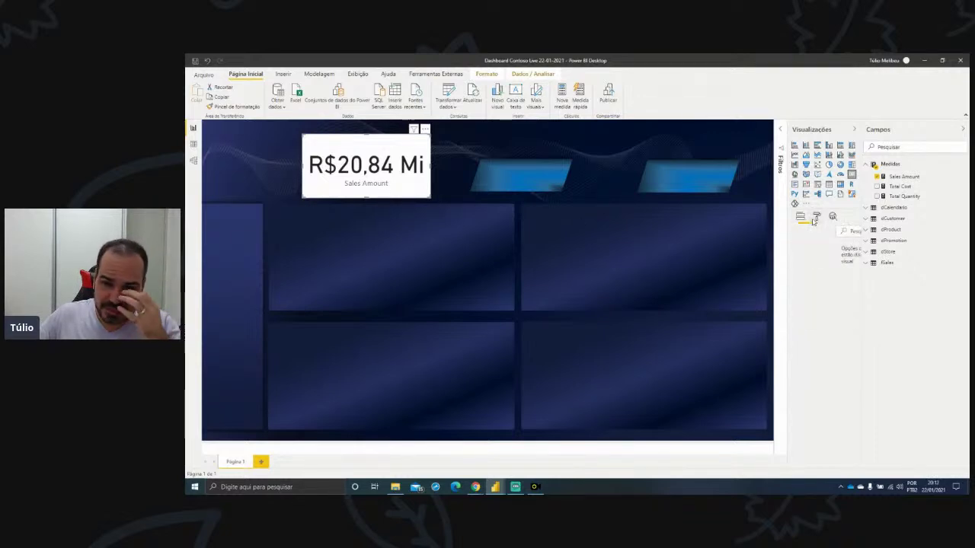
click(817, 262)
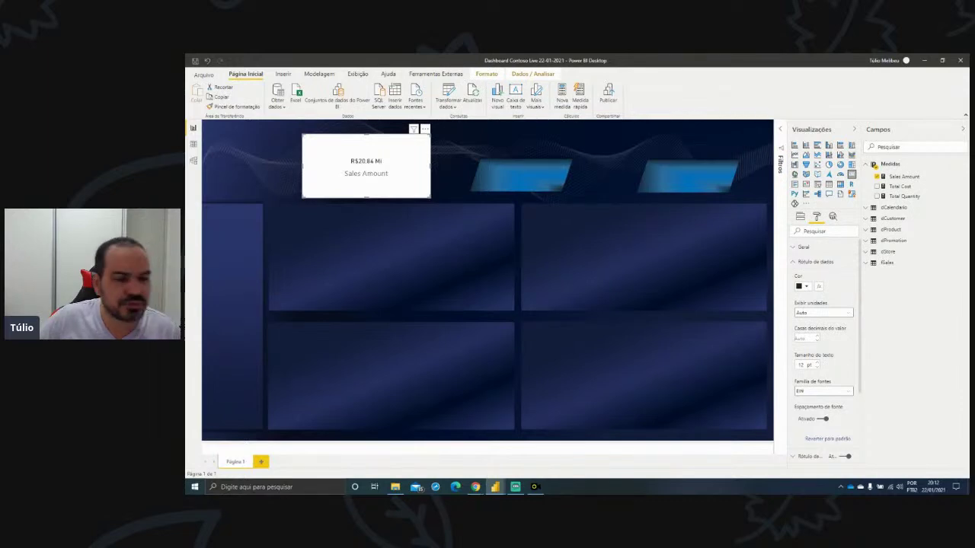
click(796, 366)
text(16)
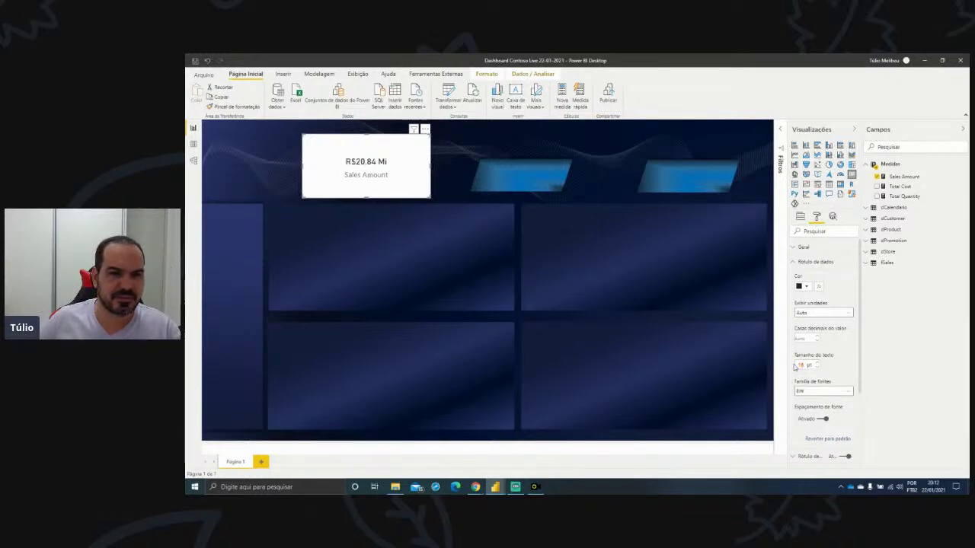
click(800, 216)
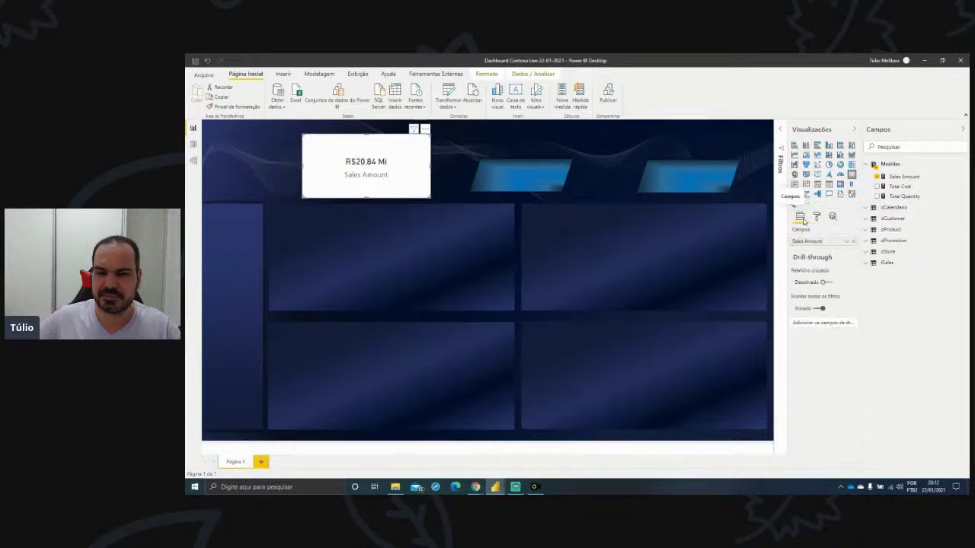
mouse_move(795, 282)
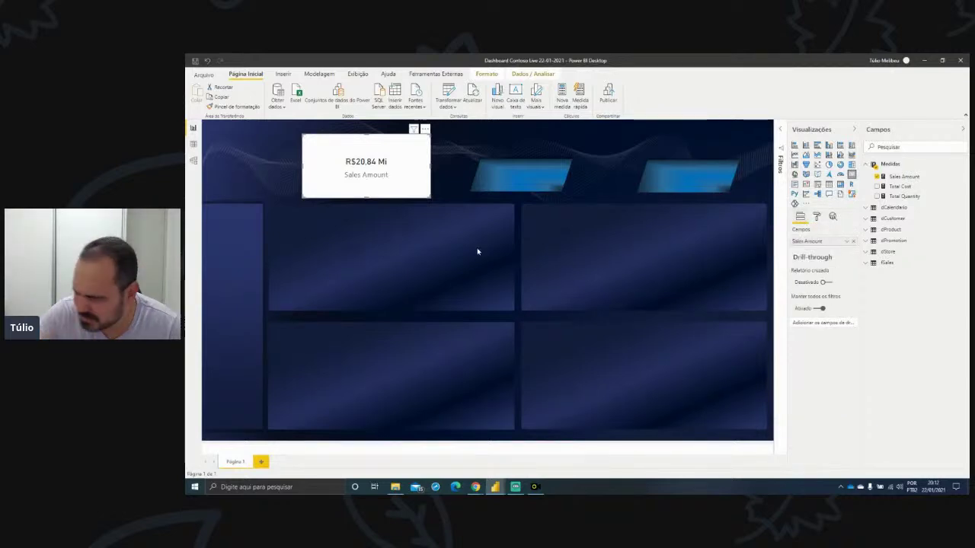
- Turn off the Sales Amount card's background and resize the card to fit the first blue shape
click(816, 217)
click(844, 320)
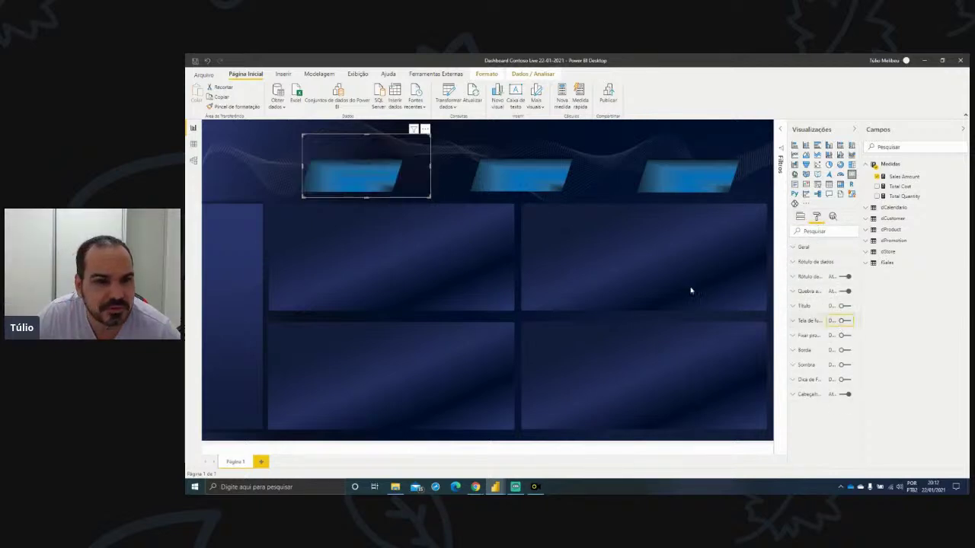
drag(431, 135, 392, 191)
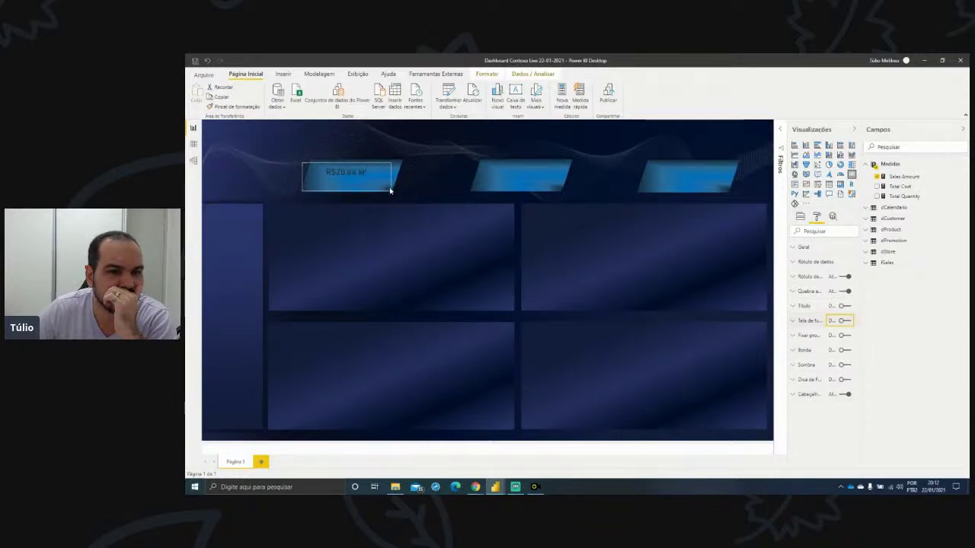
click(298, 156)
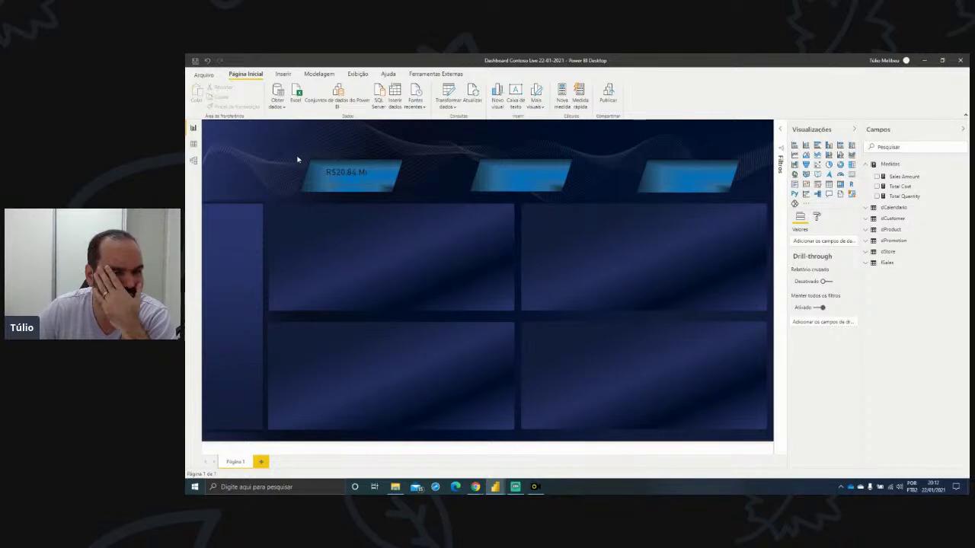
- Apply the built-in dark grey theme with light text to the report
click(358, 74)
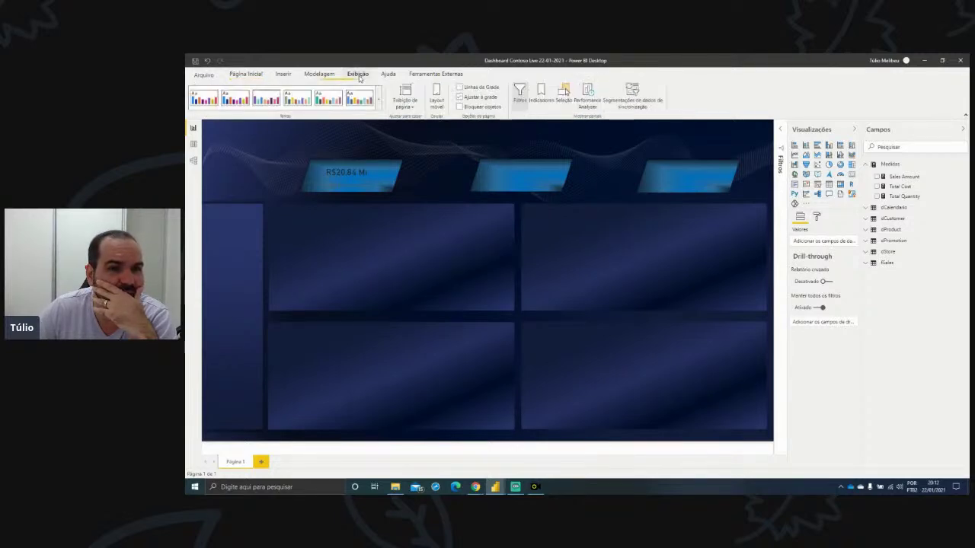
click(378, 108)
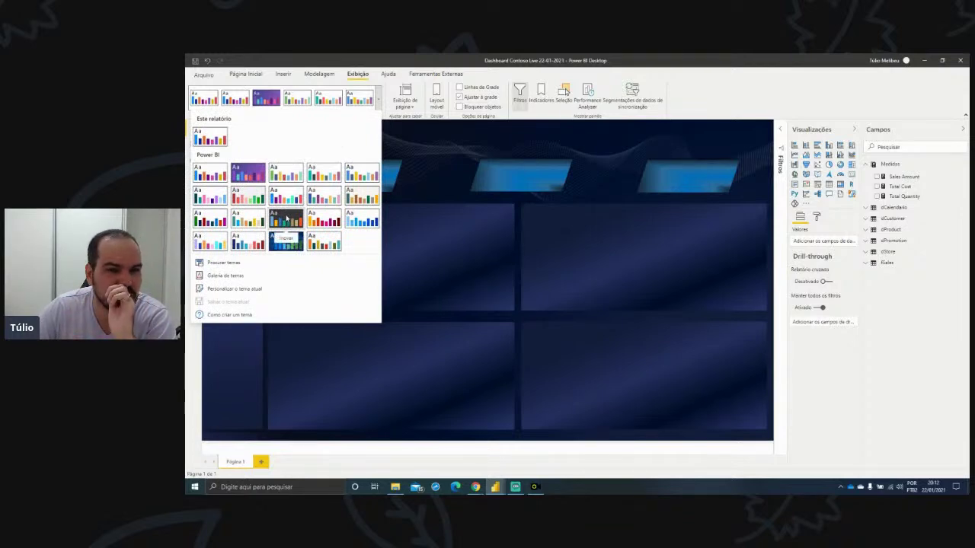
click(287, 217)
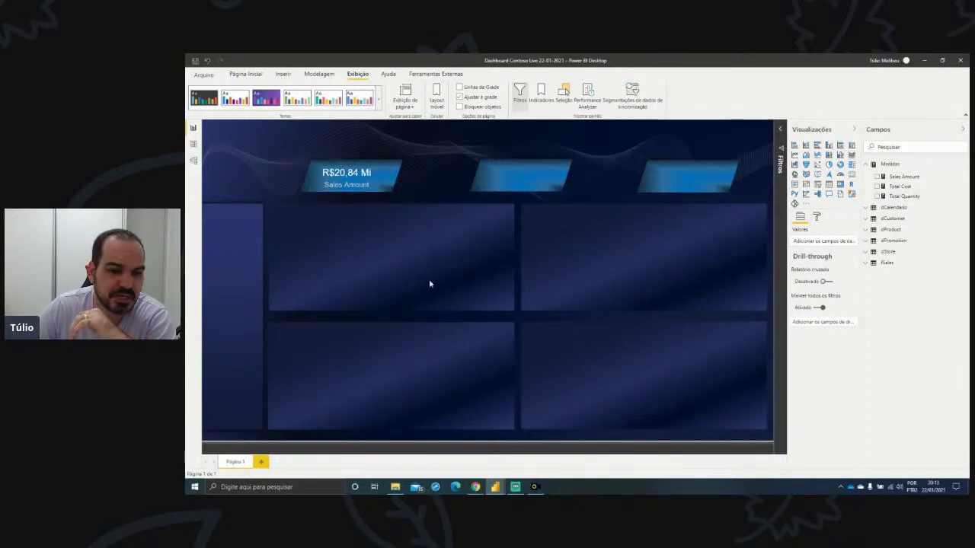
- Narrow the Sales Amount card within its blue shape, and place a copy on the middle blue shape showing Total Cost instead
click(354, 178)
drag(392, 189, 357, 184)
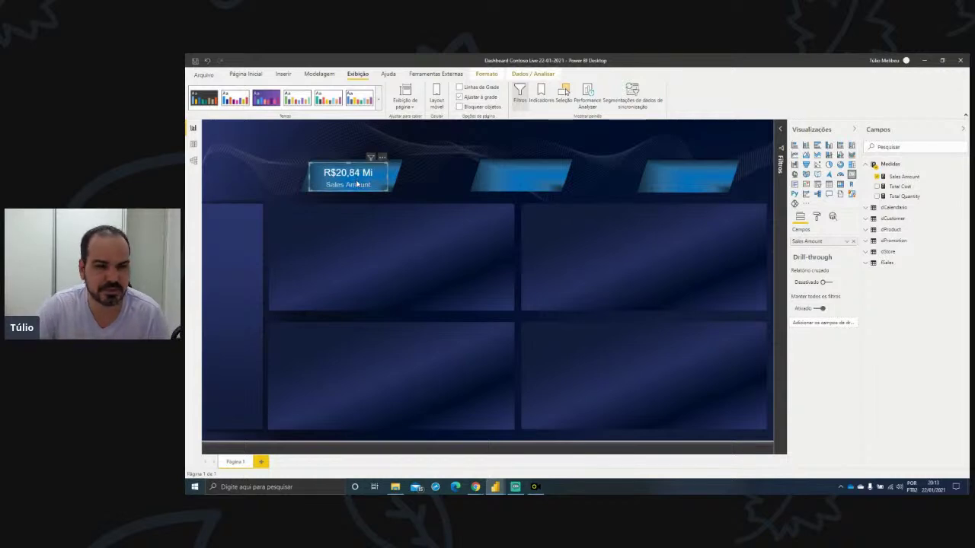
drag(348, 185, 520, 177)
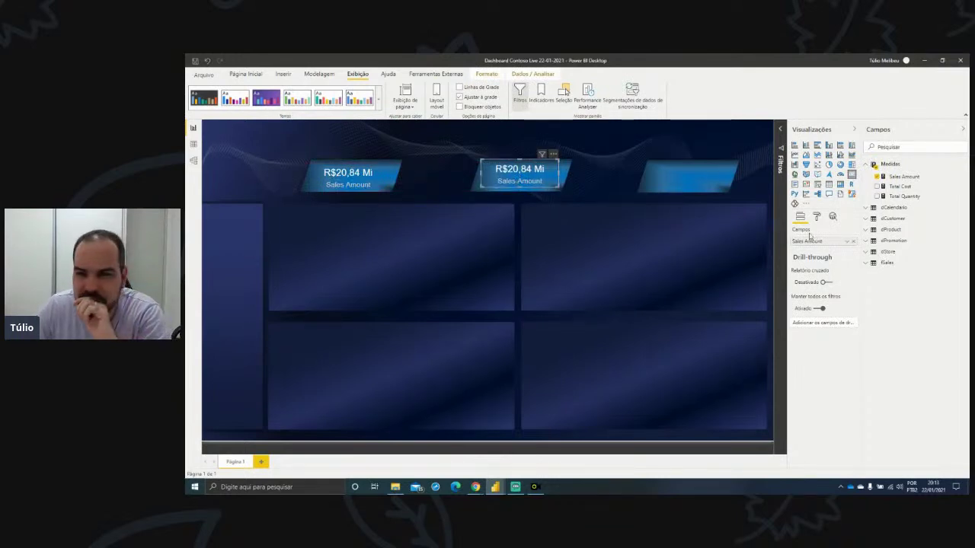
click(853, 241)
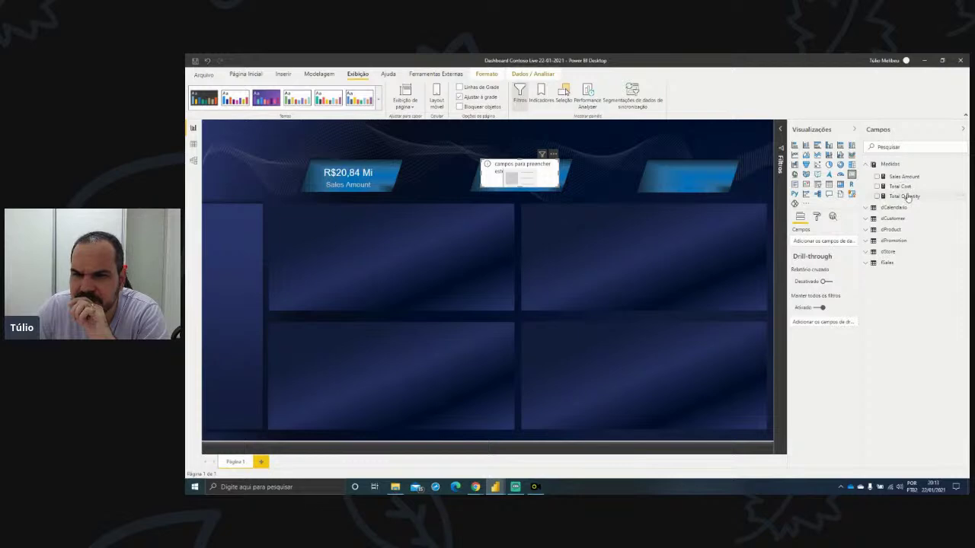
drag(900, 187, 524, 175)
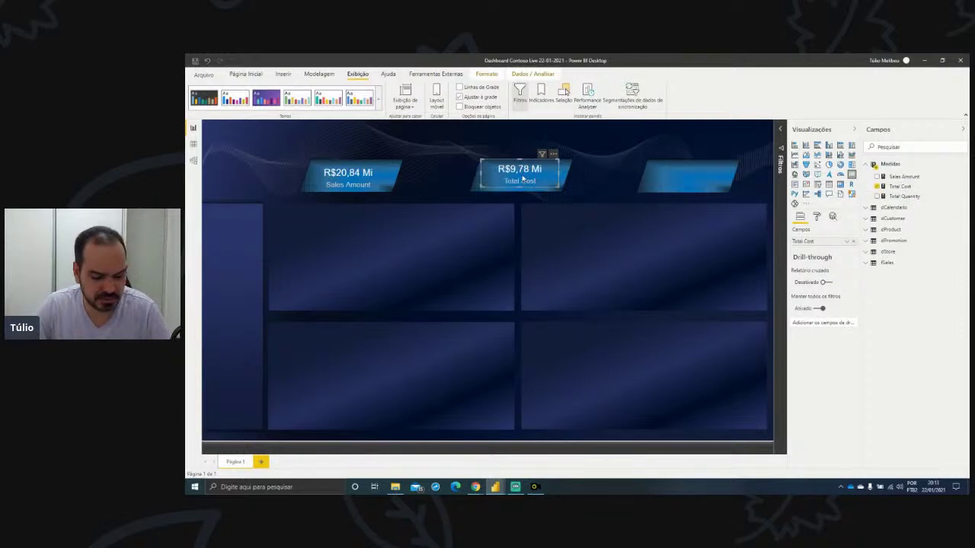
- Place another copy of the Sales Amount card on the third blue shape and replace its field with Total Quantity
click(633, 191)
drag(364, 187, 698, 185)
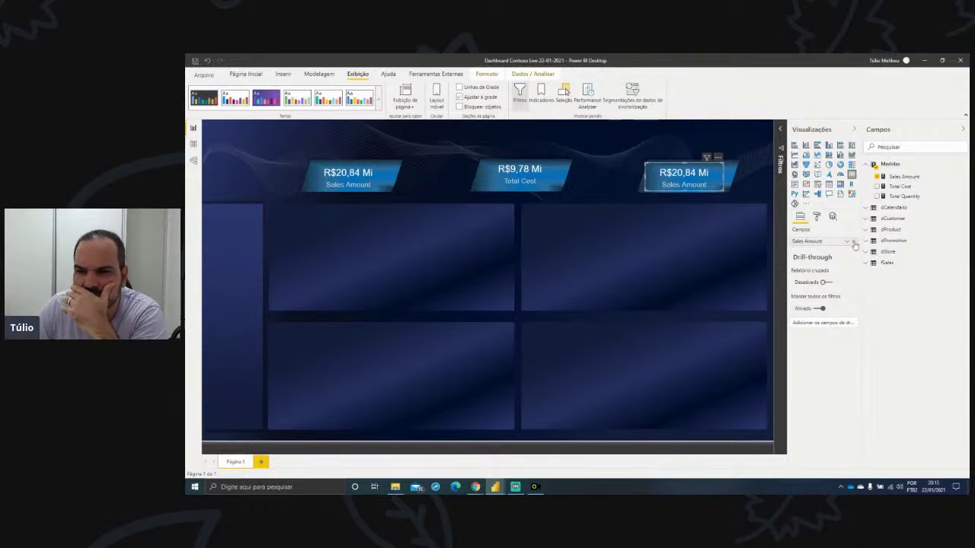
click(853, 241)
drag(835, 195, 671, 174)
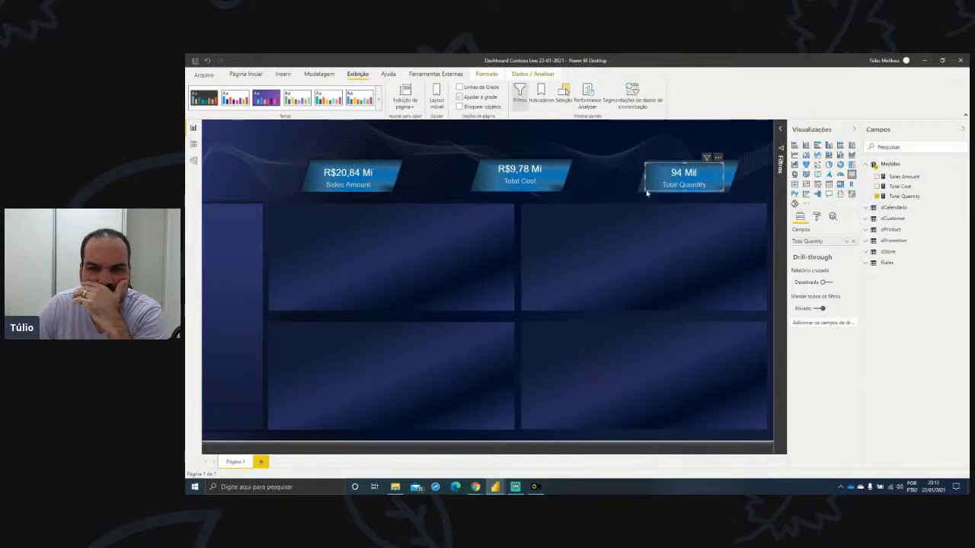
click(586, 178)
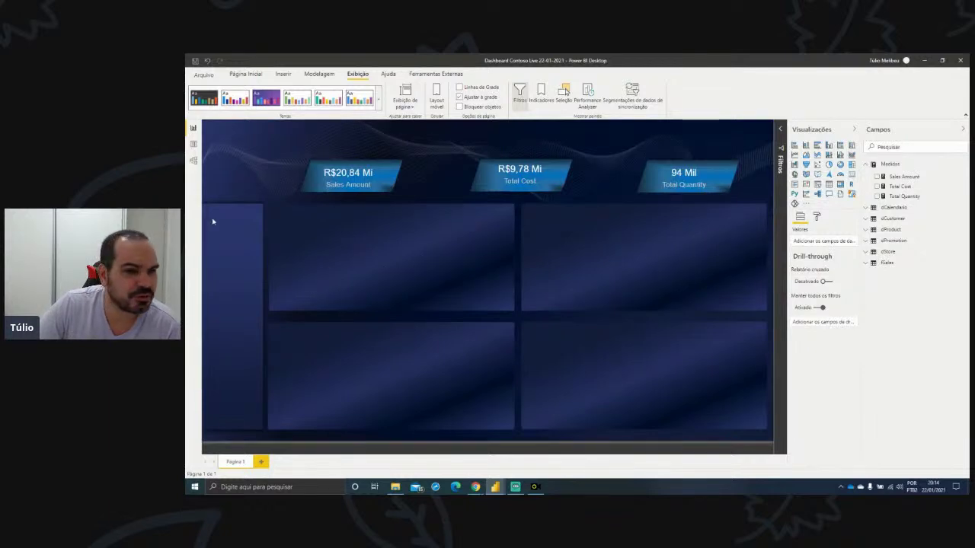
- Add an empty slicer to the report page, shrink it to a small box, and expand the dCalendario table's fields
click(818, 185)
drag(369, 304, 378, 285)
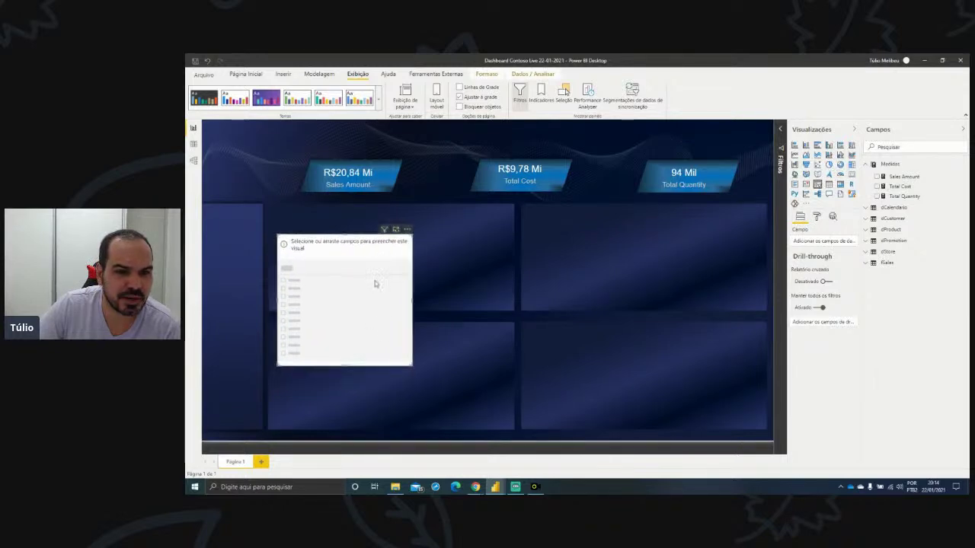
drag(412, 278, 352, 255)
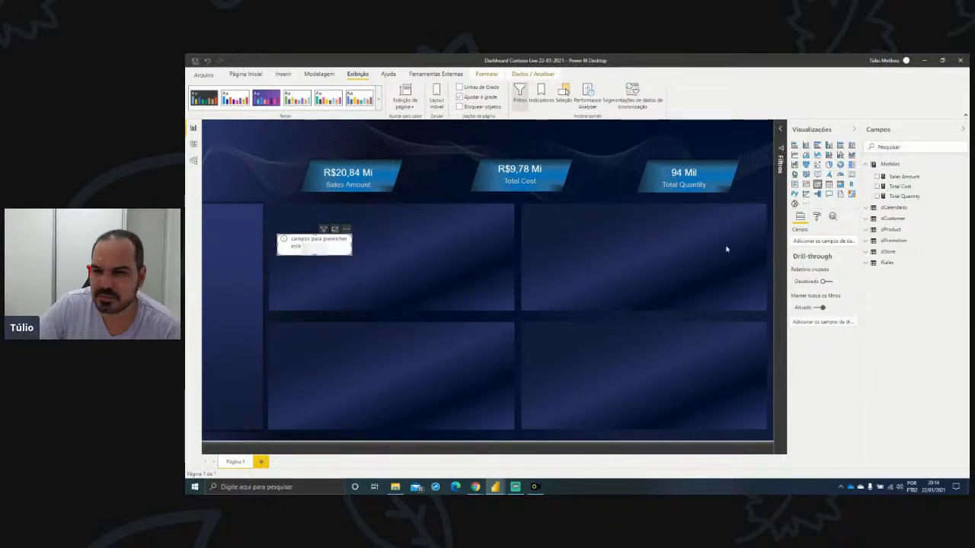
click(895, 207)
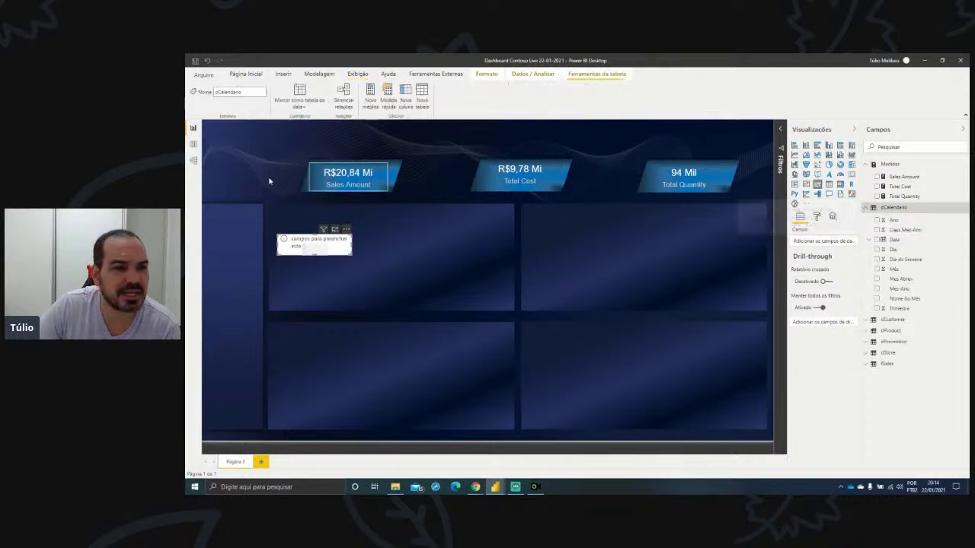
- Mark the dCalendario table as a date table, using its Data column as the date column
click(193, 144)
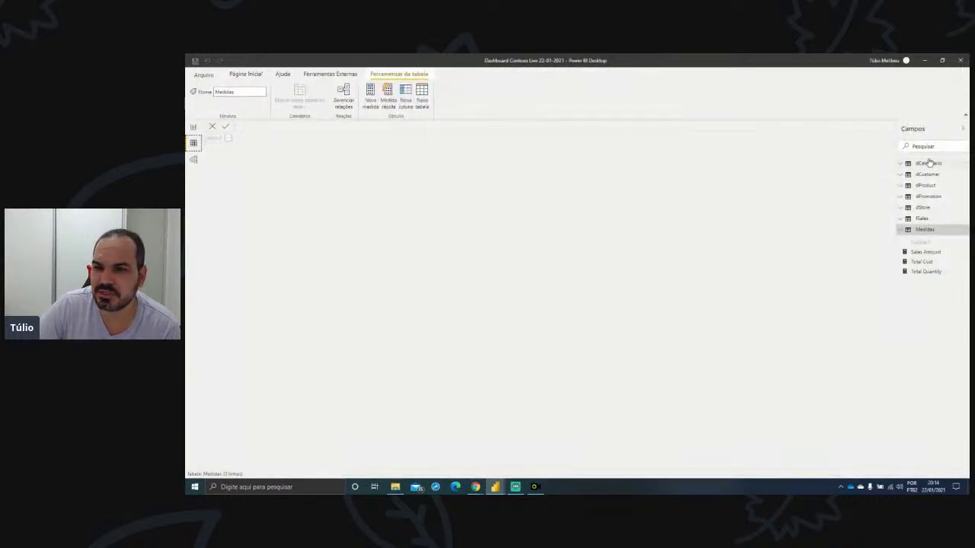
click(925, 163)
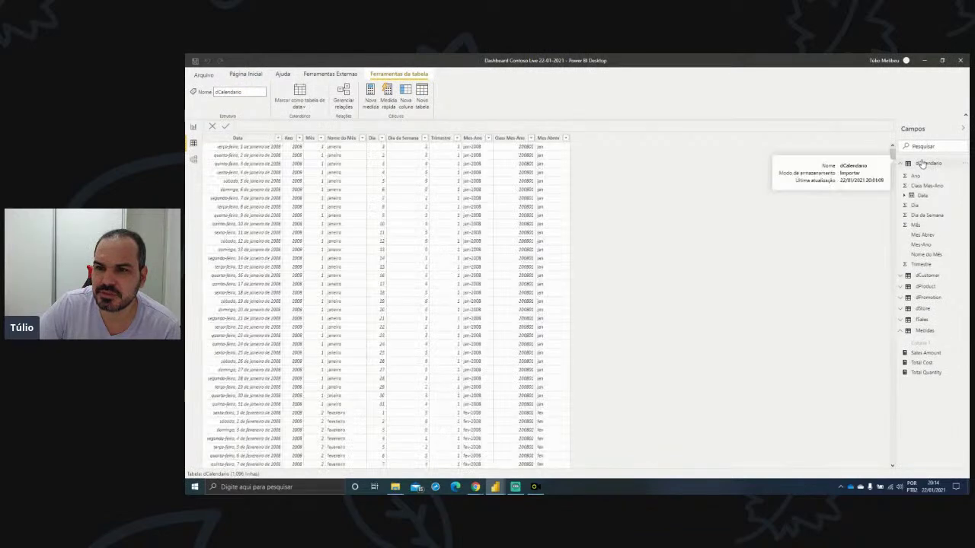
right_click(923, 164)
mouse_move(893, 284)
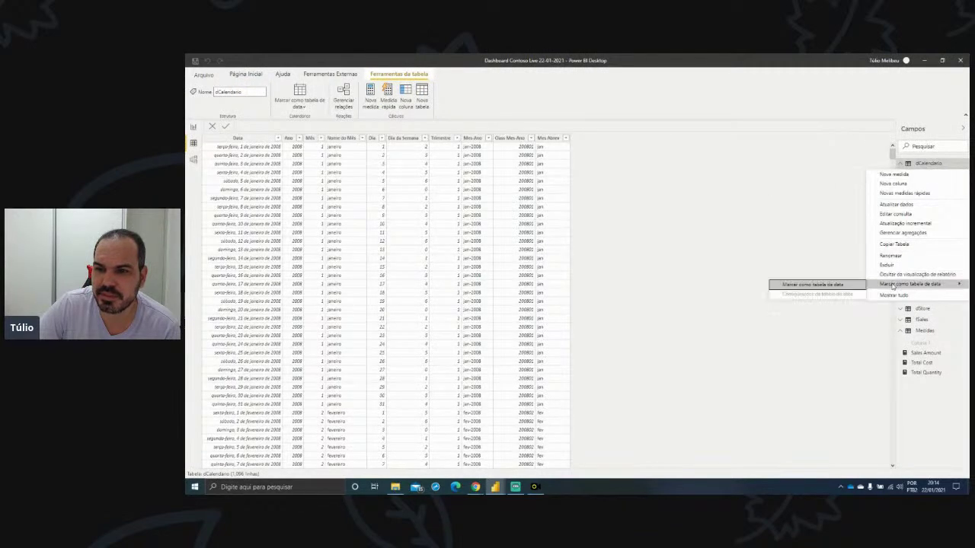
click(823, 287)
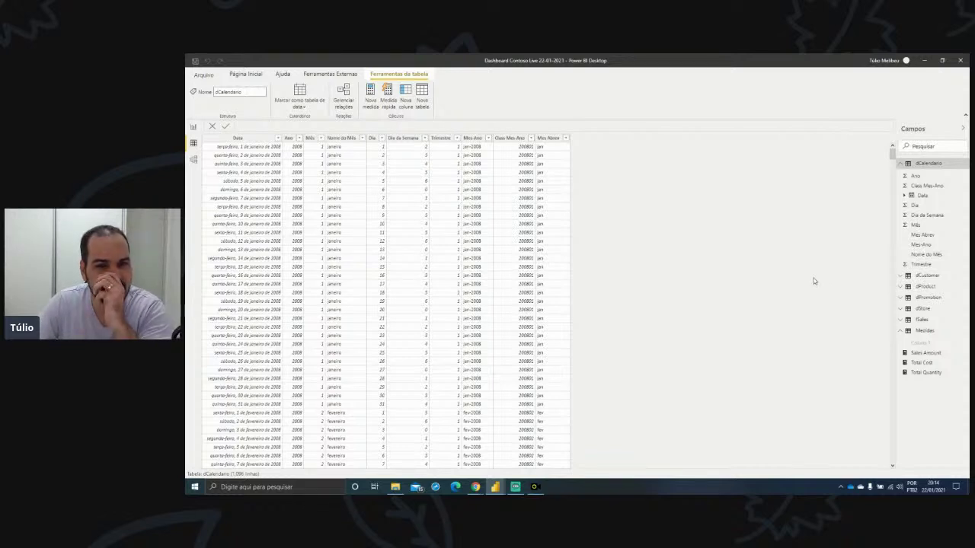
click(537, 257)
click(500, 275)
click(640, 332)
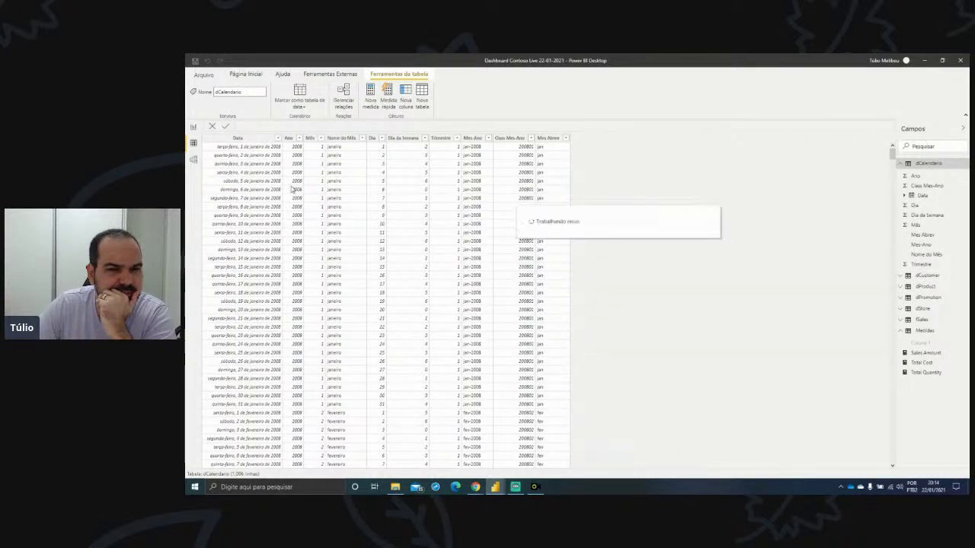
- Select the Data column of dCalendario and open its date format choices
click(243, 138)
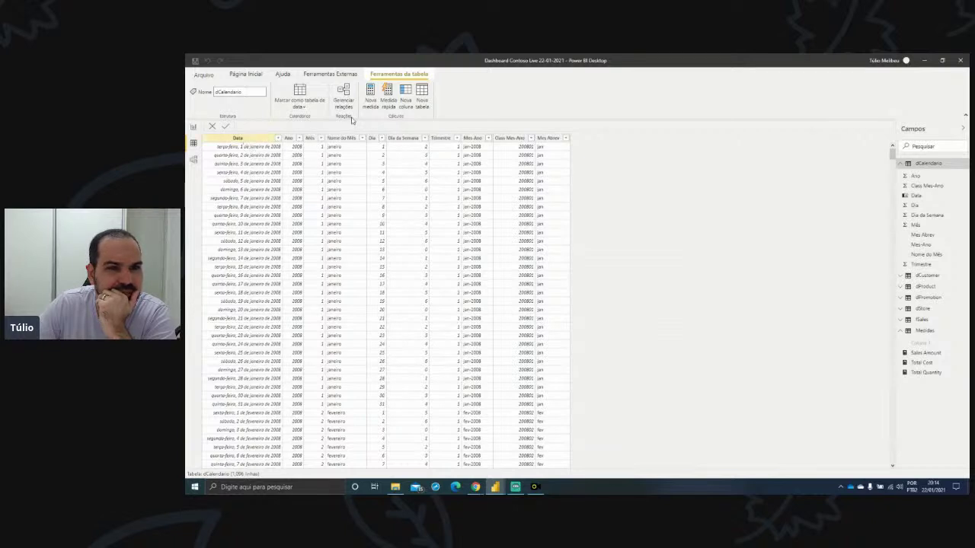
click(371, 92)
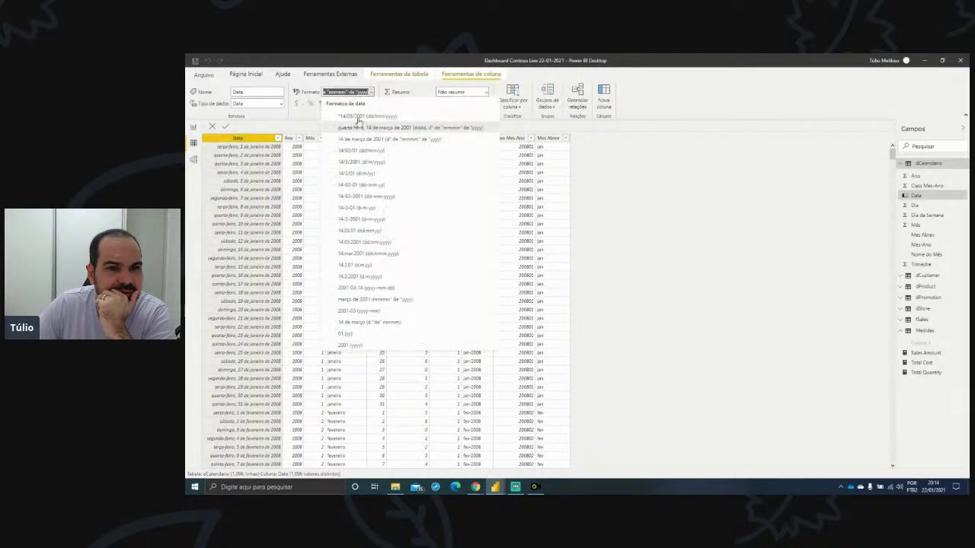
- Format the Data column of dCalendario as a d/m/yyyy date (14/3/2001)
click(362, 162)
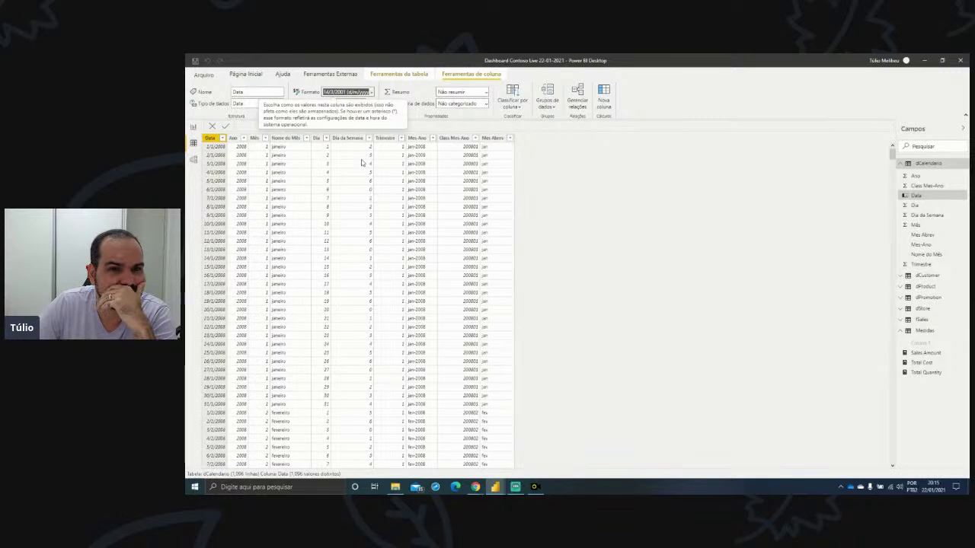
- Sort the Nome do Mês column of dCalendario by the Mês column
click(289, 138)
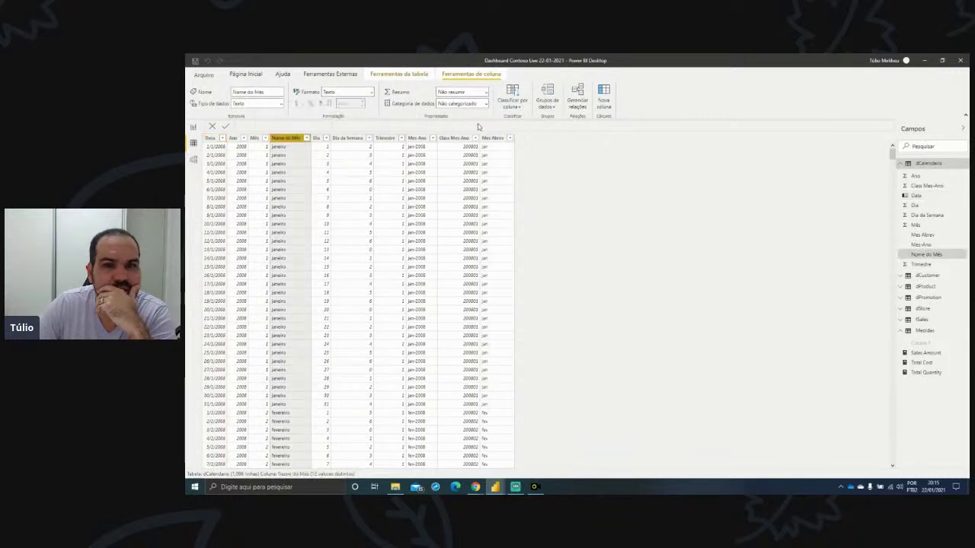
click(511, 109)
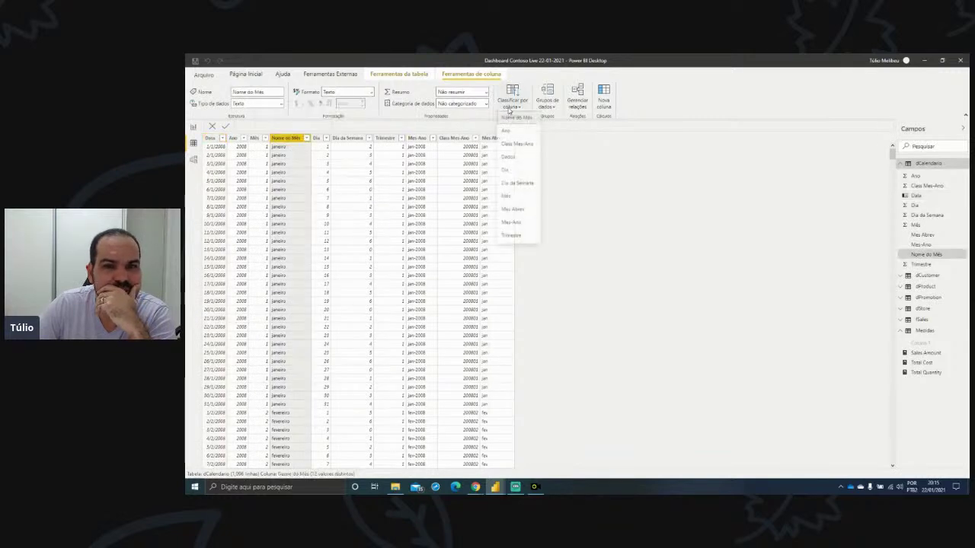
click(509, 200)
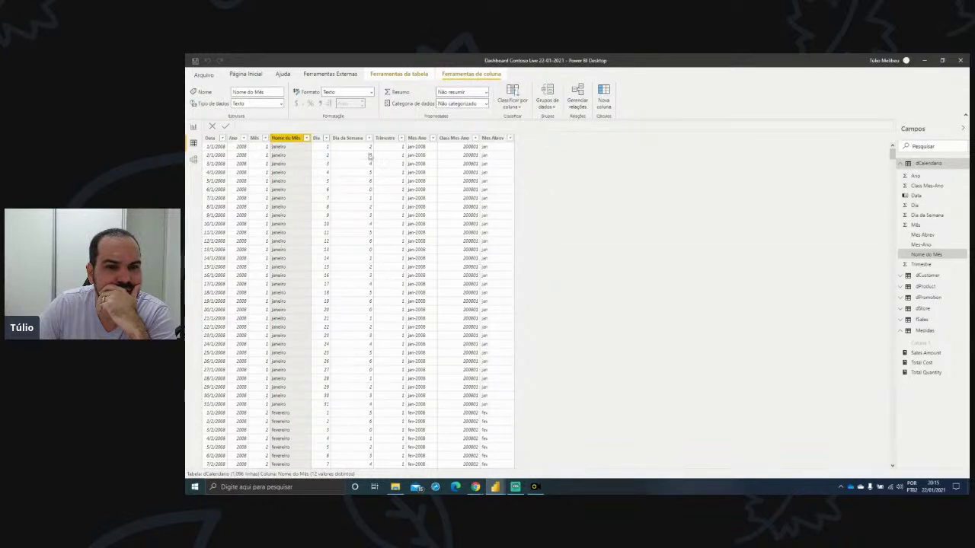
- Sort the Mes-Ano column of dCalendario by the Class Mes-Ano column
click(417, 138)
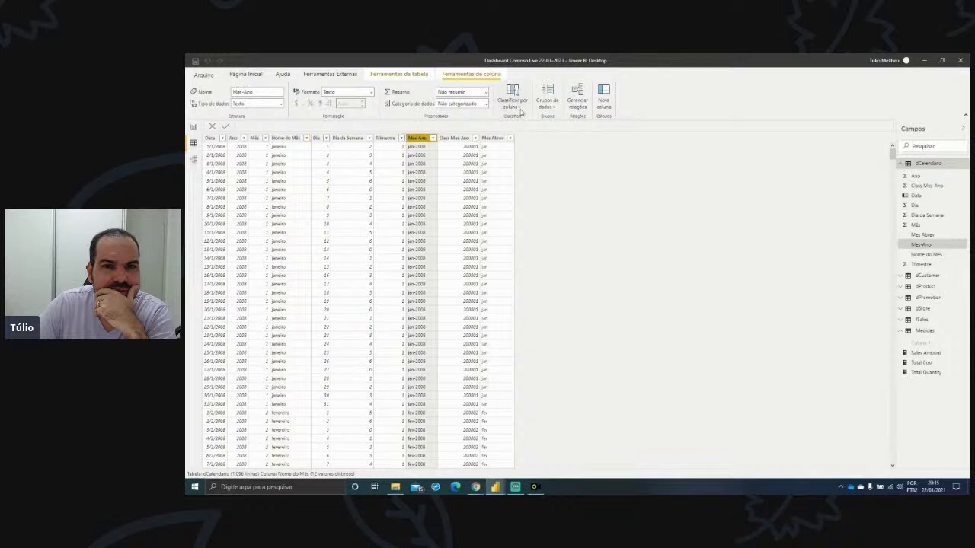
click(521, 111)
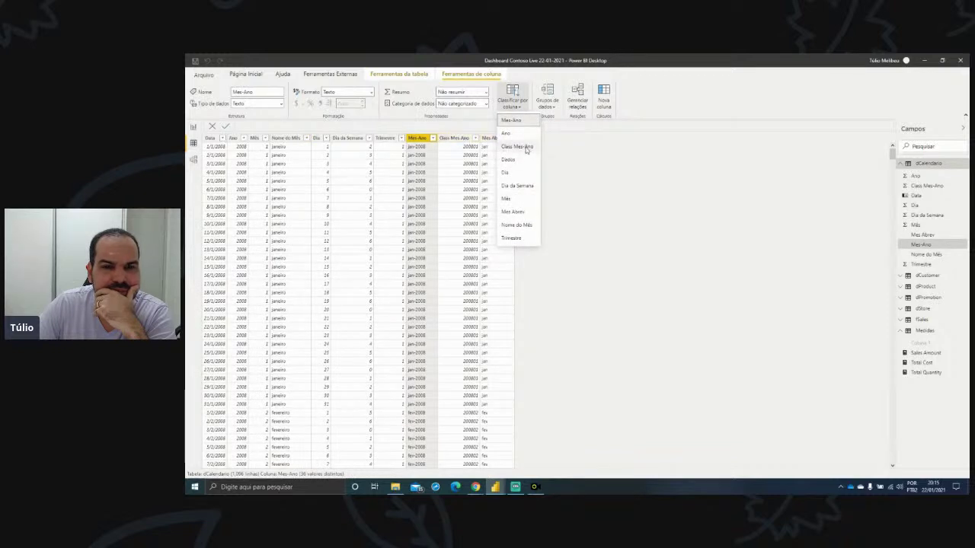
click(524, 148)
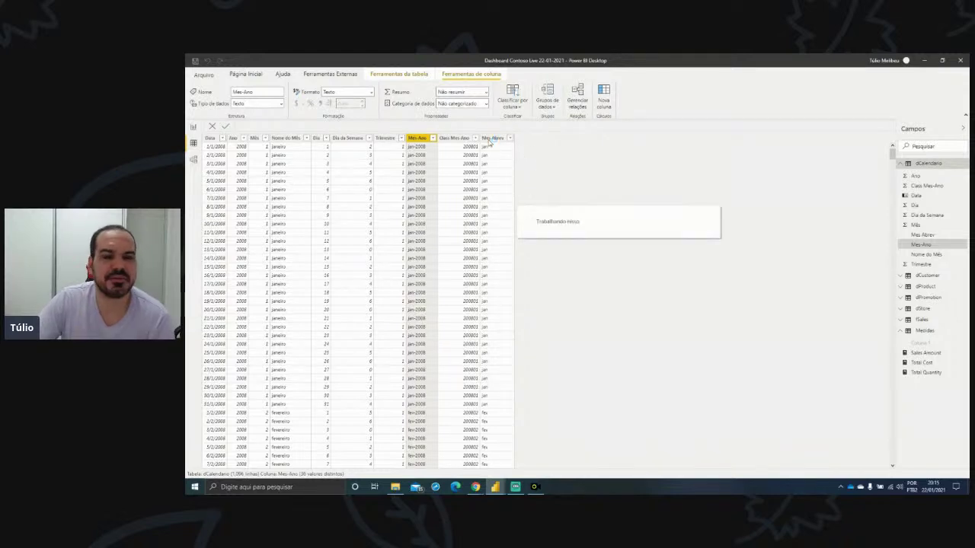
- Sort the Mes Abrev column of dCalendario by the Mês column
click(490, 141)
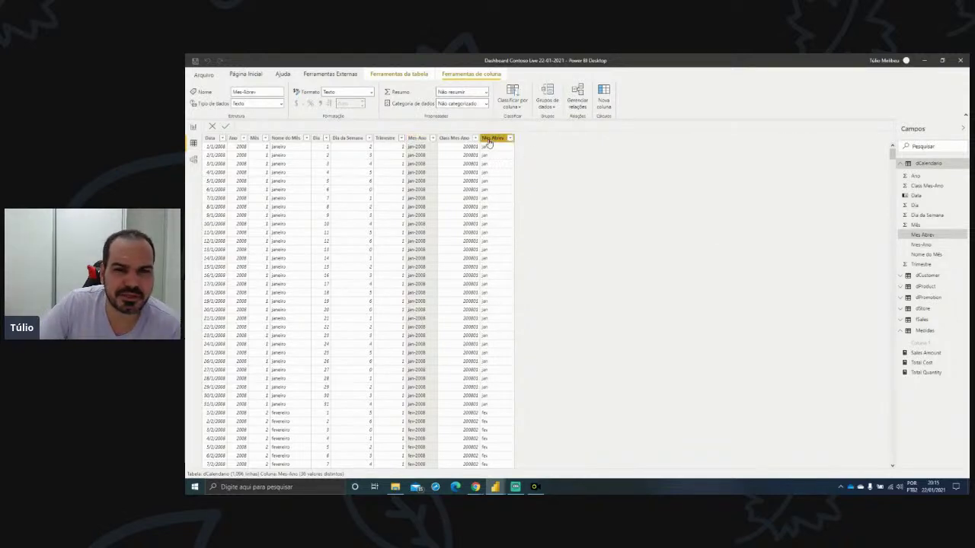
click(522, 107)
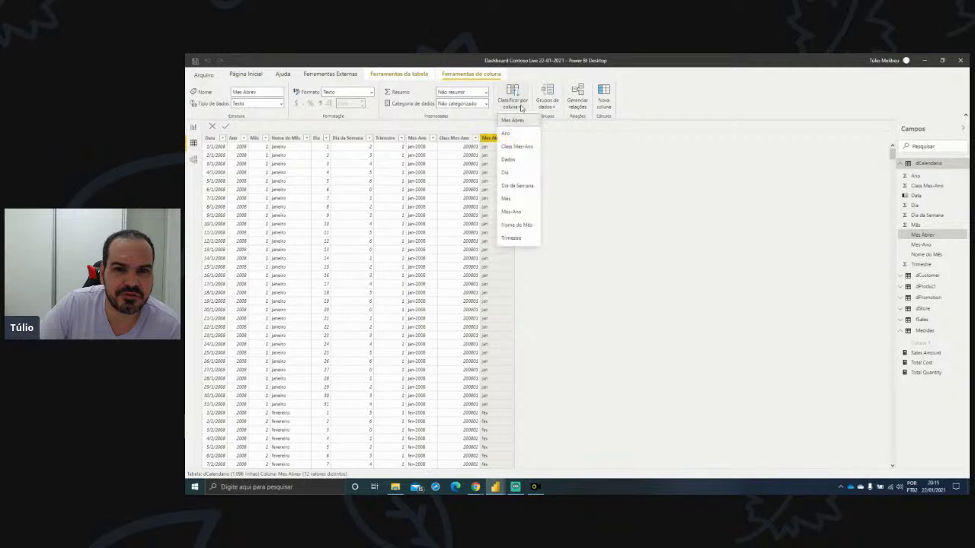
click(506, 198)
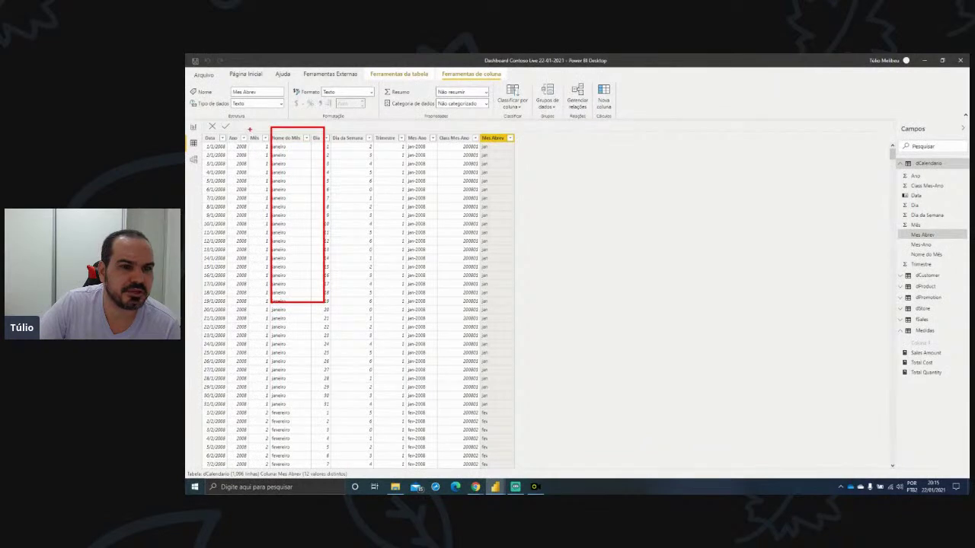
key(Escape)
drag(477, 131, 518, 266)
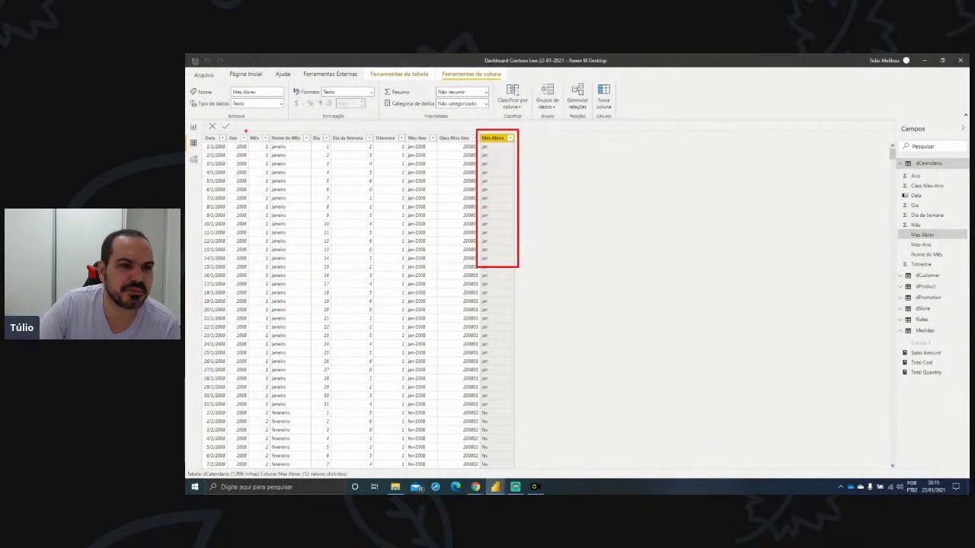
drag(245, 131, 284, 268)
key(Escape)
drag(396, 129, 434, 331)
mouse_move(432, 123)
mouse_down()
mouse_move(459, 172)
mouse_move(481, 349)
mouse_up()
key(Escape)
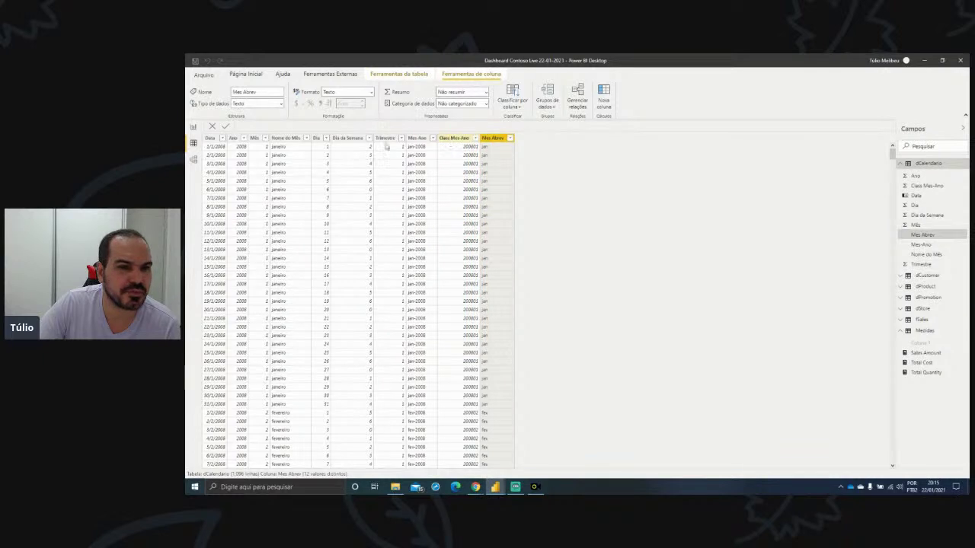
- Return to the report page, fill the empty slicer with the Ano field from dCalendario, and enlarge it
click(193, 128)
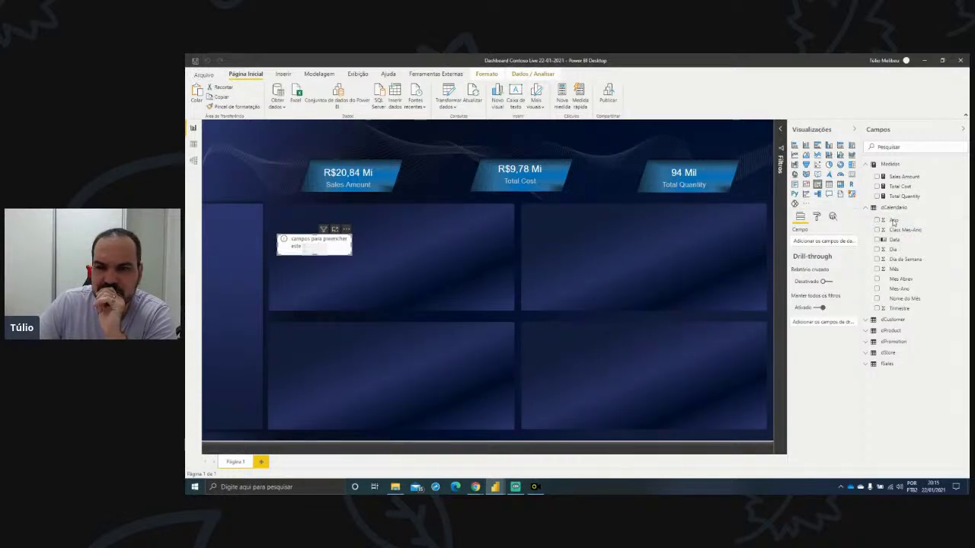
drag(893, 220, 506, 258)
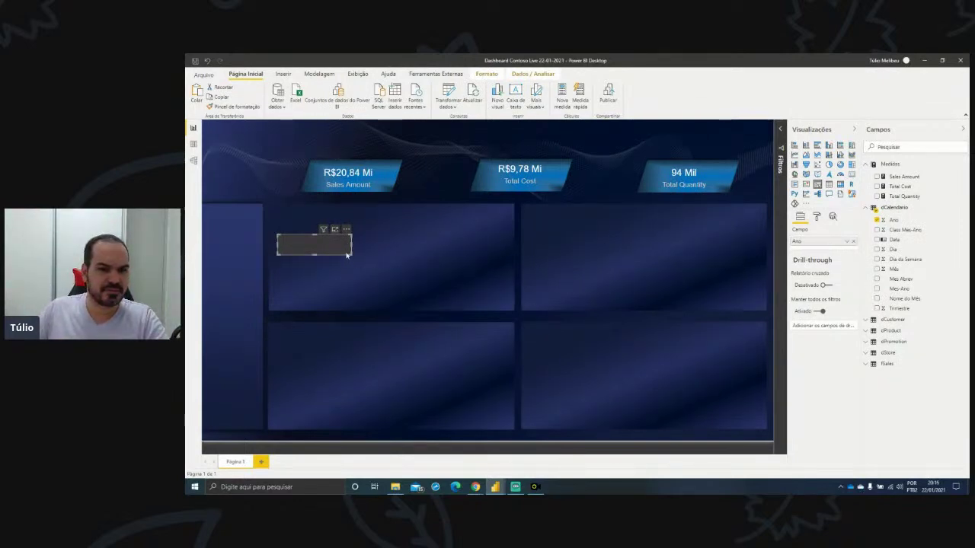
drag(351, 255, 399, 293)
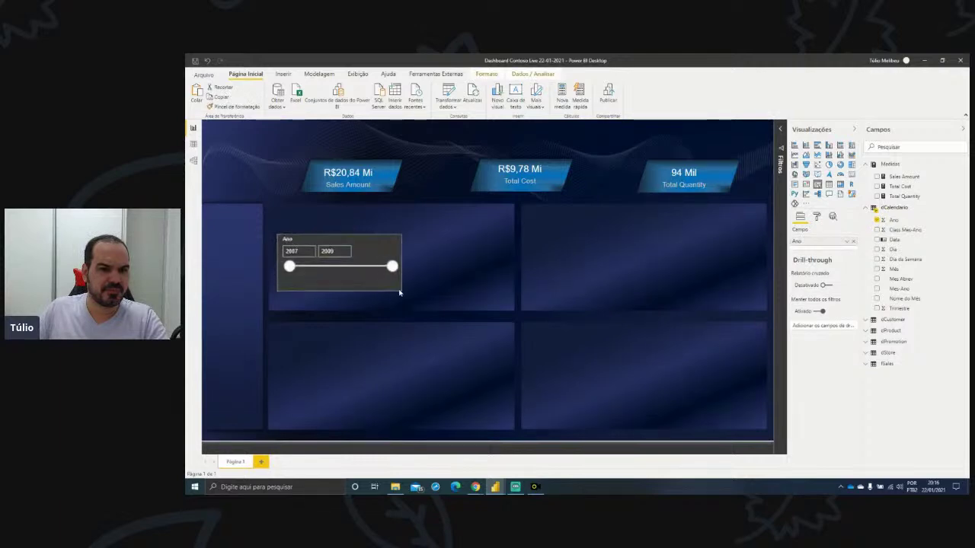
- Change the Ano slicer's selection style to Suspenso (dropdown)
click(395, 242)
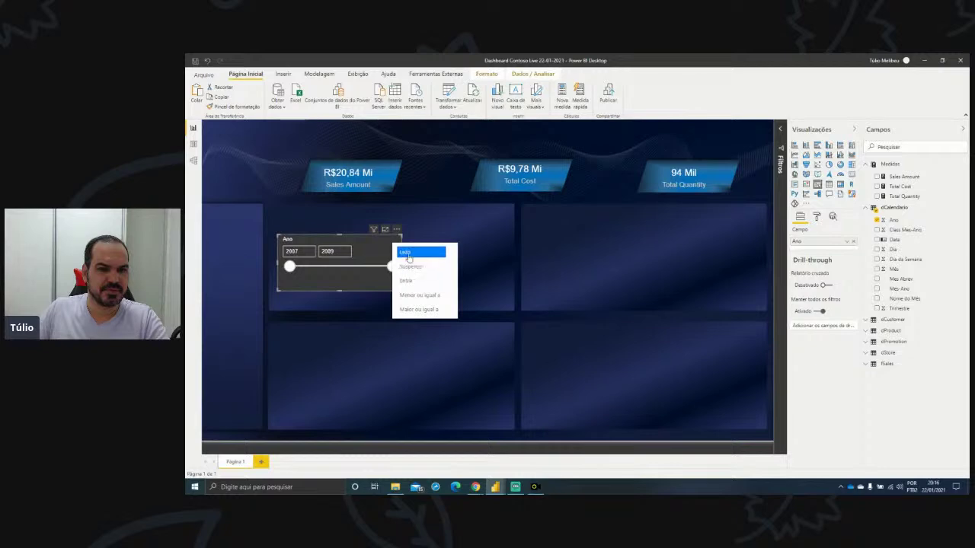
click(412, 254)
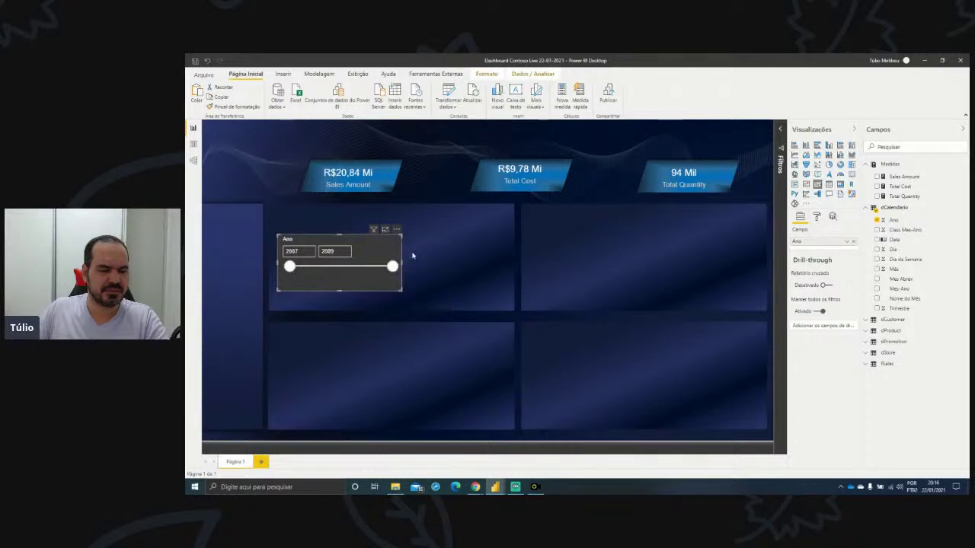
click(394, 244)
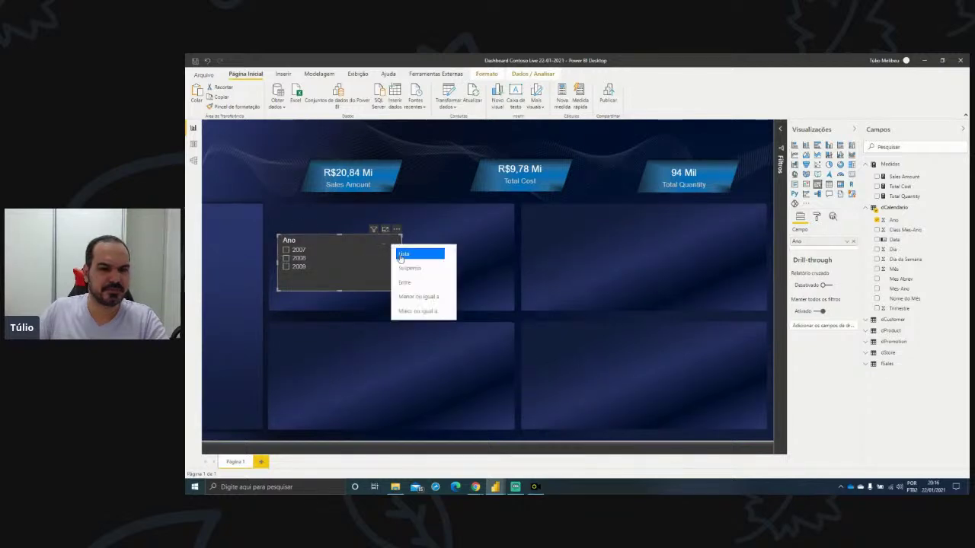
click(405, 268)
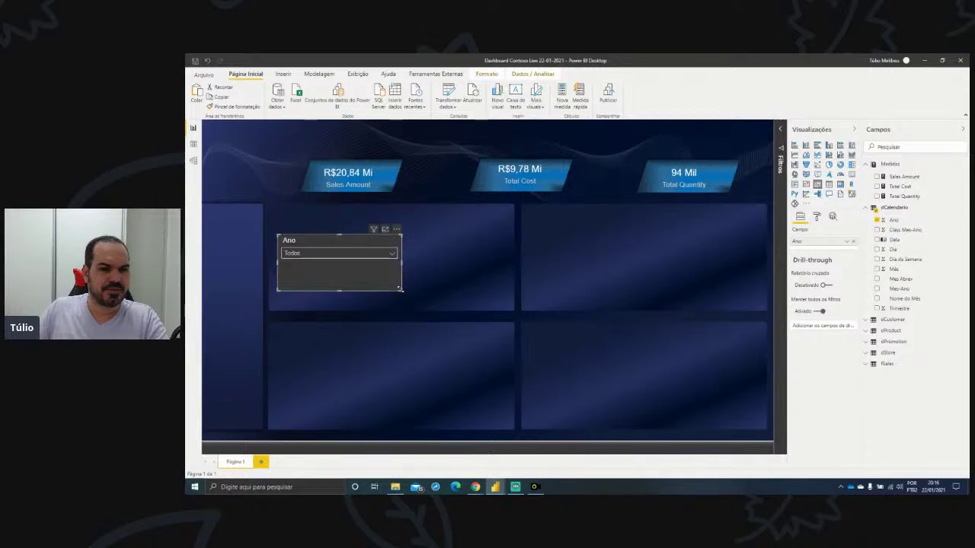
- Turn off the Ano slicer's overall background and give its items a black font on a white background
click(816, 217)
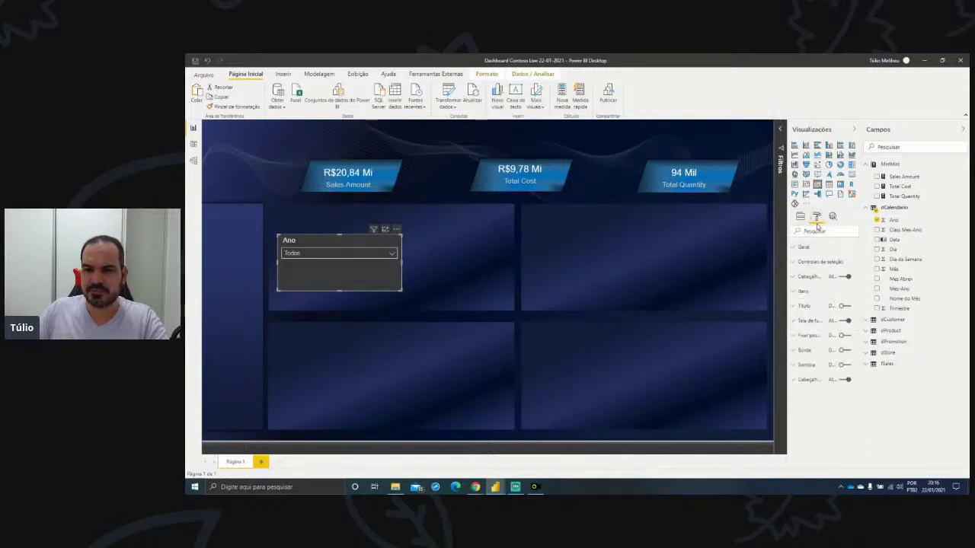
click(845, 321)
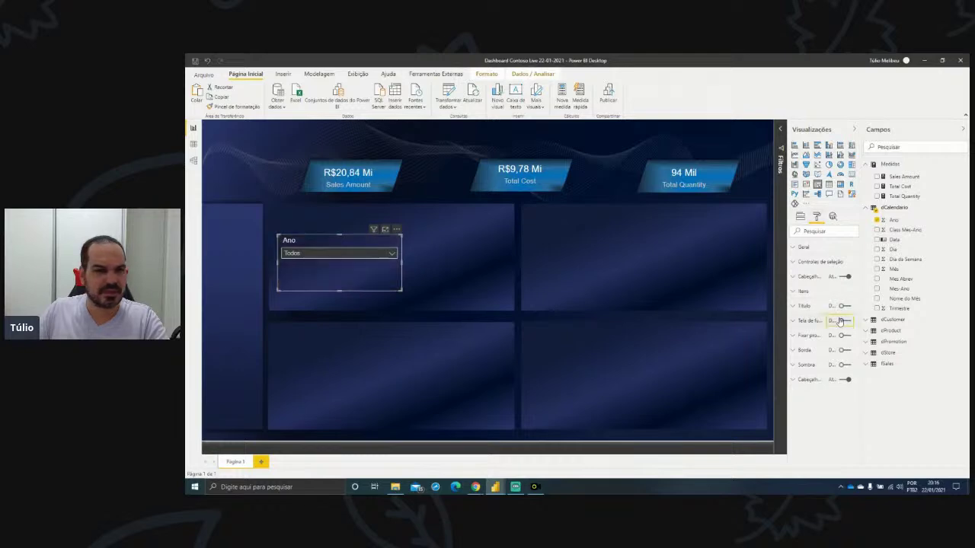
click(810, 293)
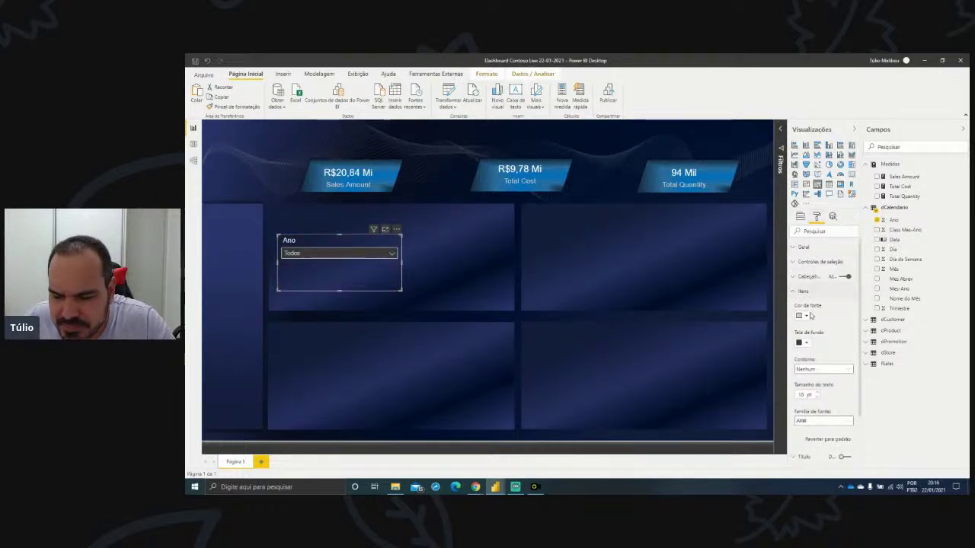
click(805, 317)
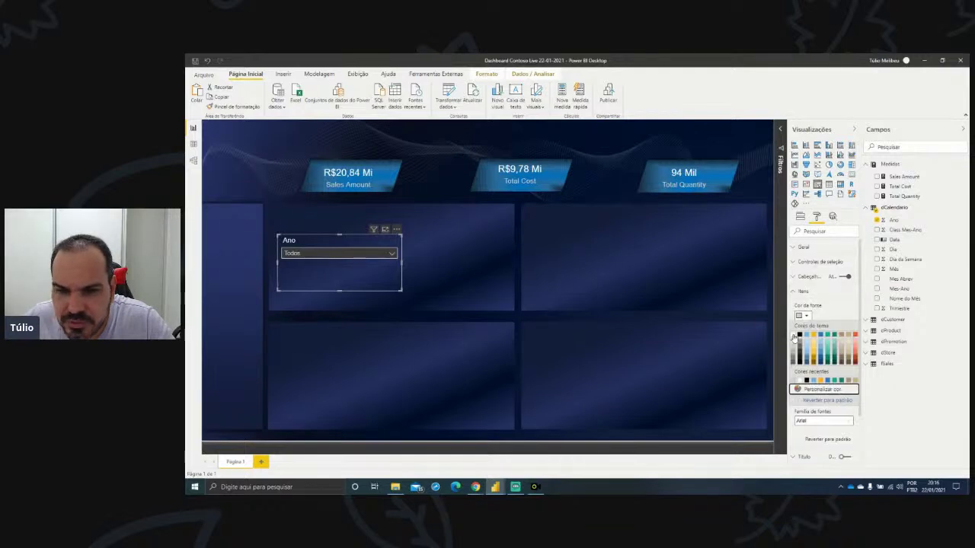
click(779, 349)
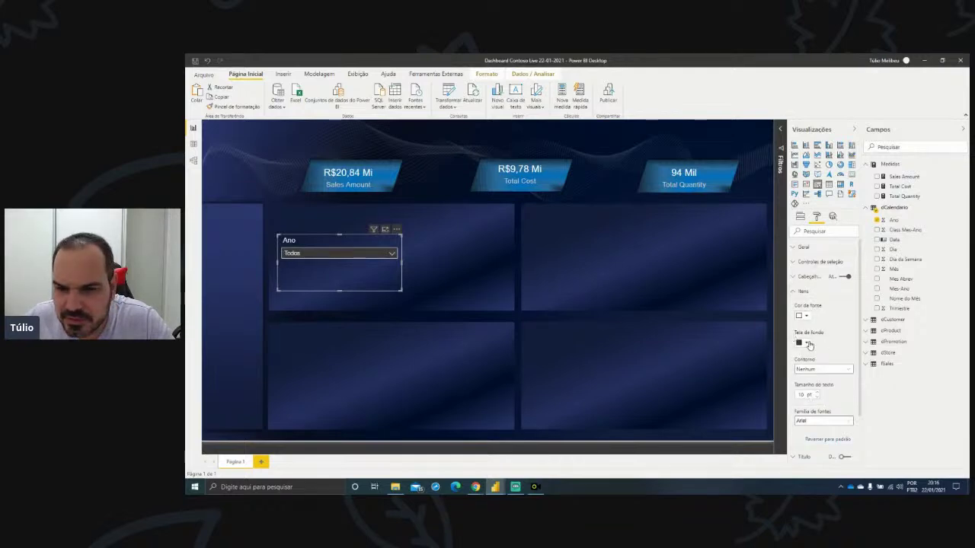
click(809, 344)
click(806, 318)
click(805, 319)
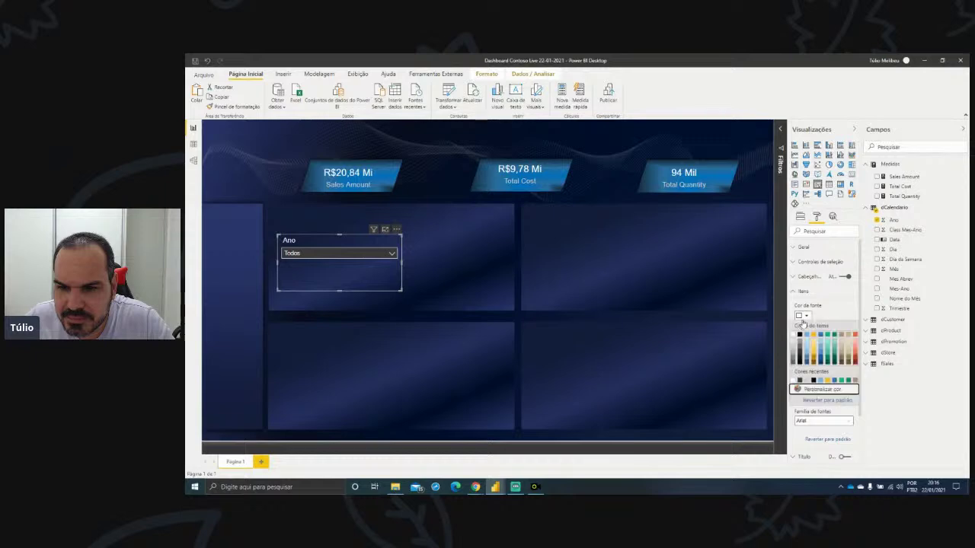
click(800, 335)
click(806, 345)
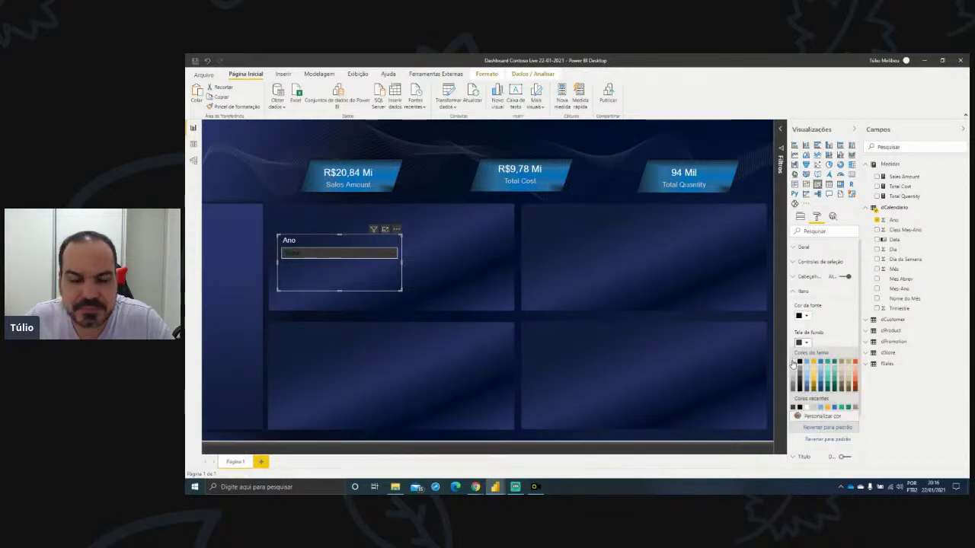
click(794, 363)
- Move the Ano slicer to the top of the narrow side panel on the report page and shrink it to the panel's width
drag(360, 246, 285, 236)
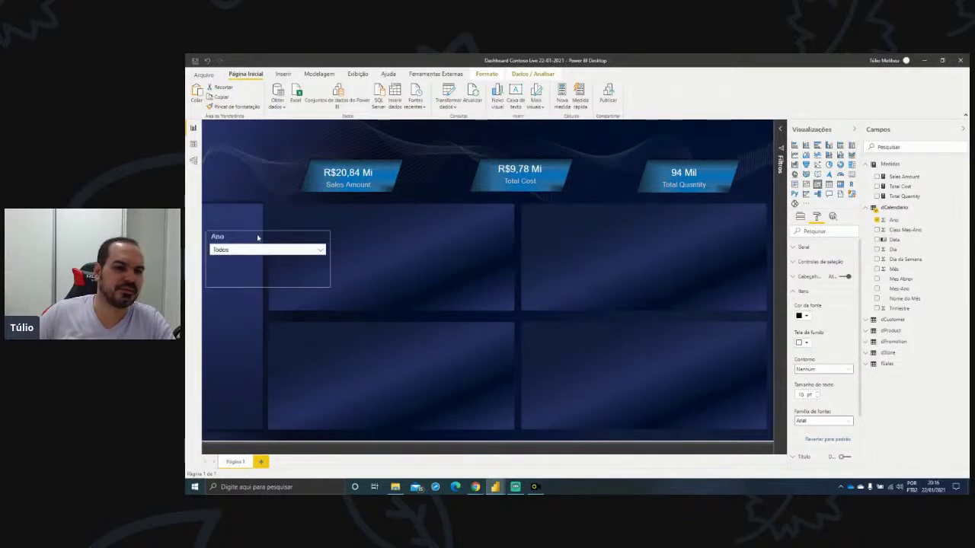
drag(325, 284, 232, 219)
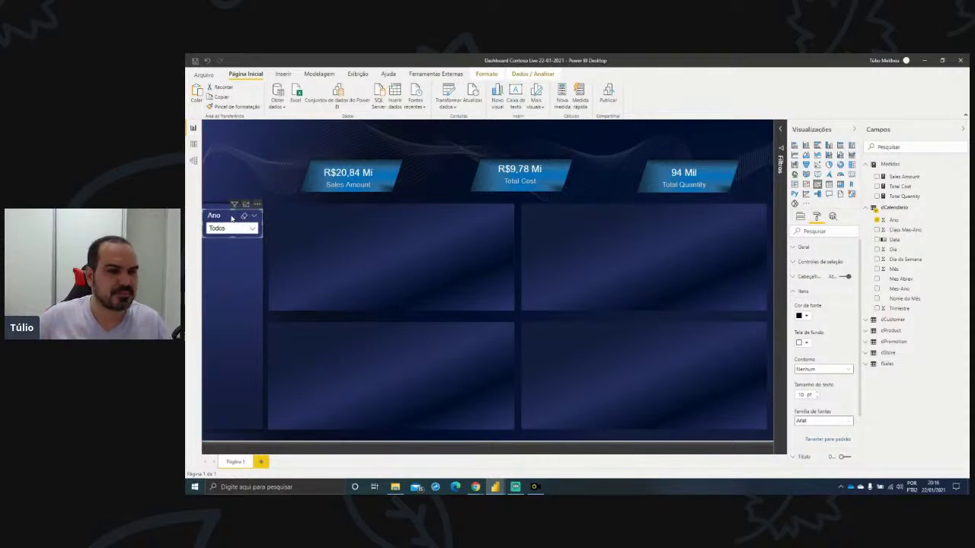
- Duplicate the Ano slicer directly below it and replace the copy's field with Nome do Mês
click(231, 268)
drag(237, 216, 226, 257)
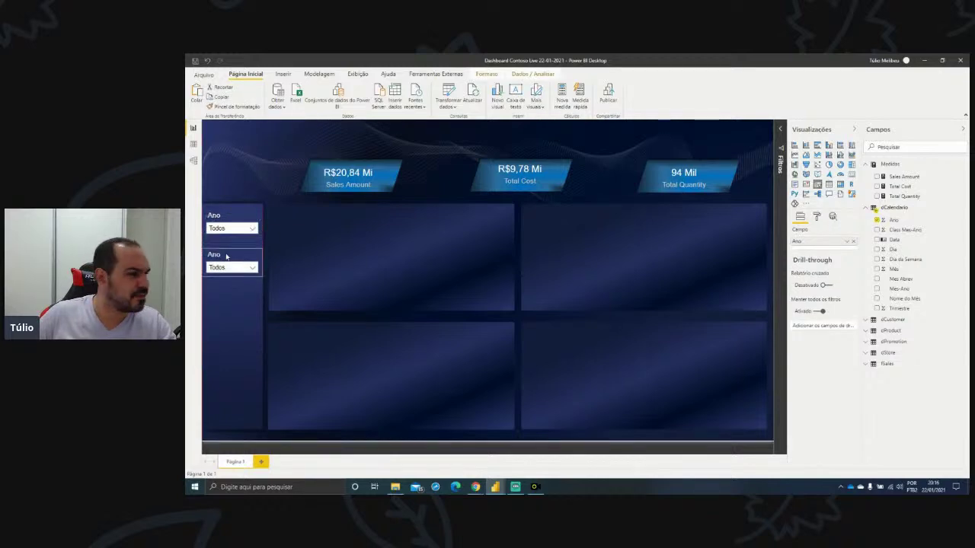
click(854, 242)
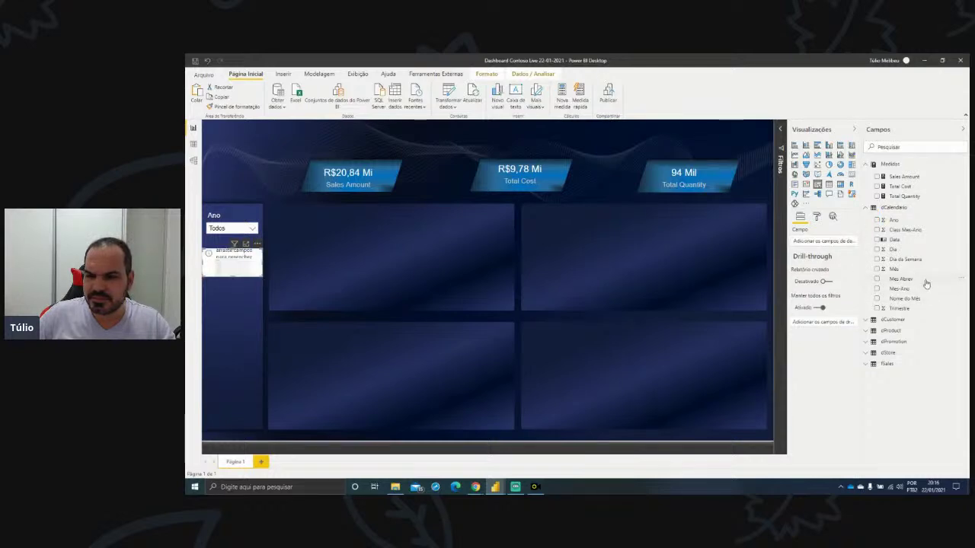
drag(905, 298, 816, 244)
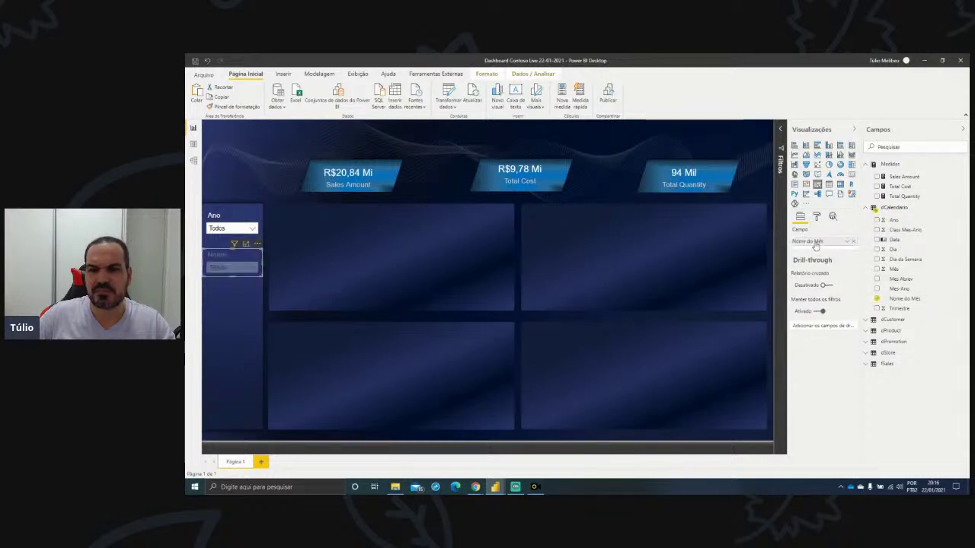
- Rename the Nome do Mês field in the second slicer to Mês
double_click(816, 242)
text(M)
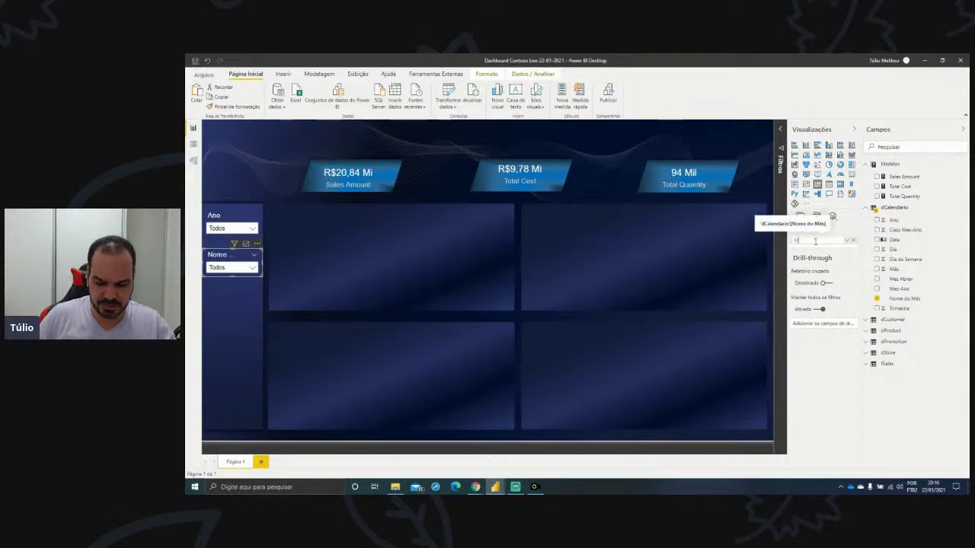
text(ês)
key(Return)
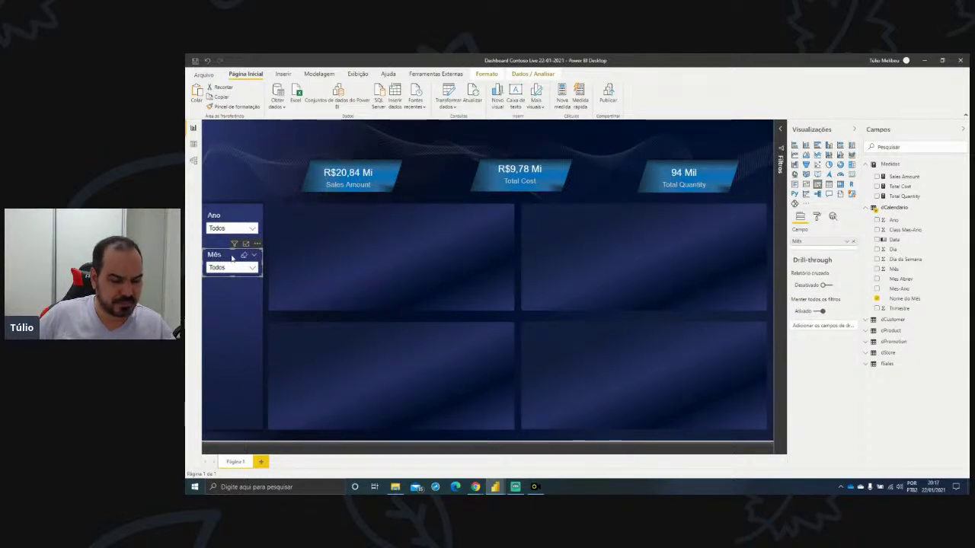
- Duplicate the Mês slicer directly below it and replace the copy's field with Continent from the dCustomer table
click(239, 300)
drag(252, 275, 221, 302)
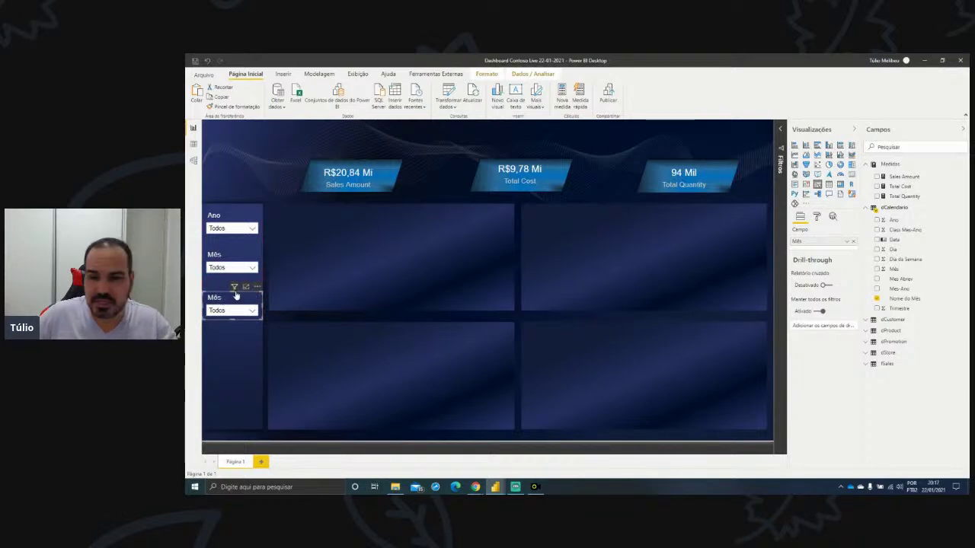
click(853, 242)
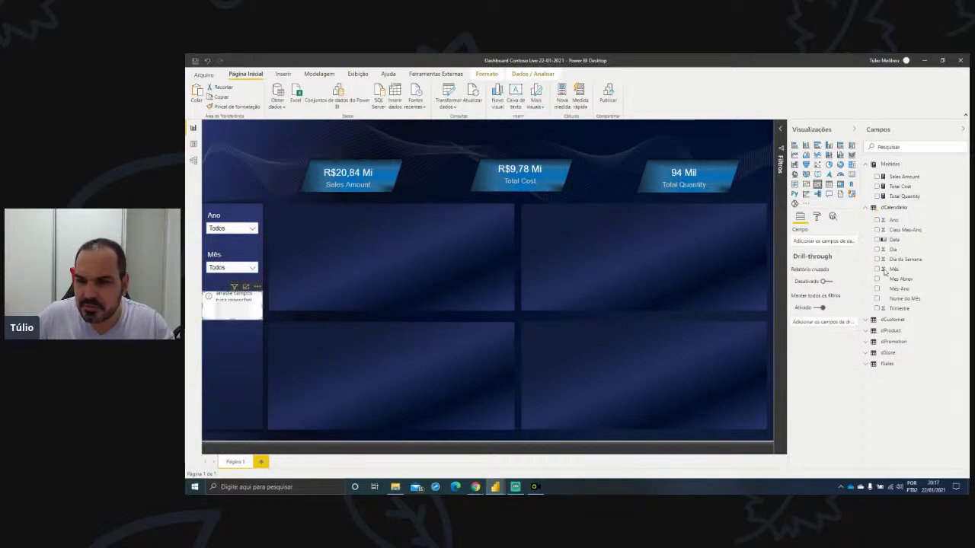
click(901, 324)
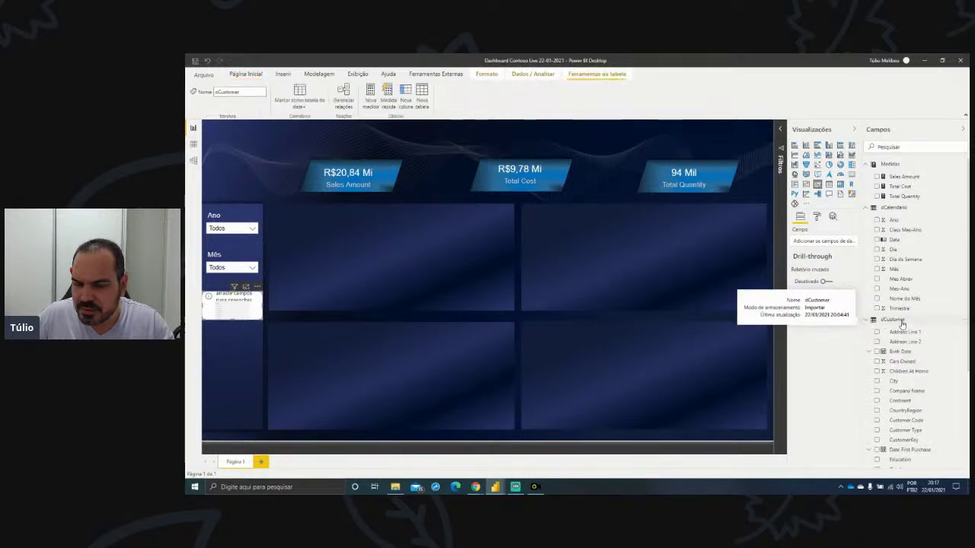
scroll(902, 324, down, 2)
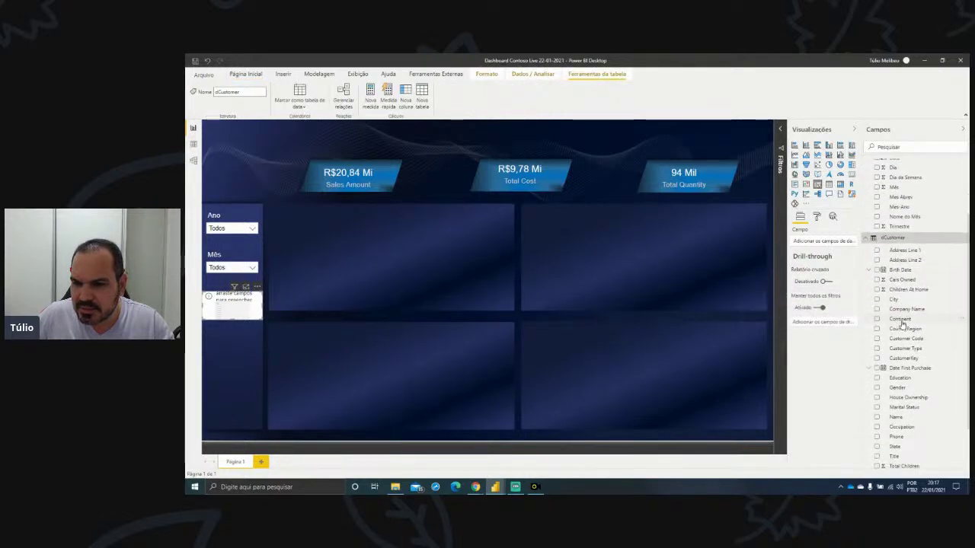
click(908, 148)
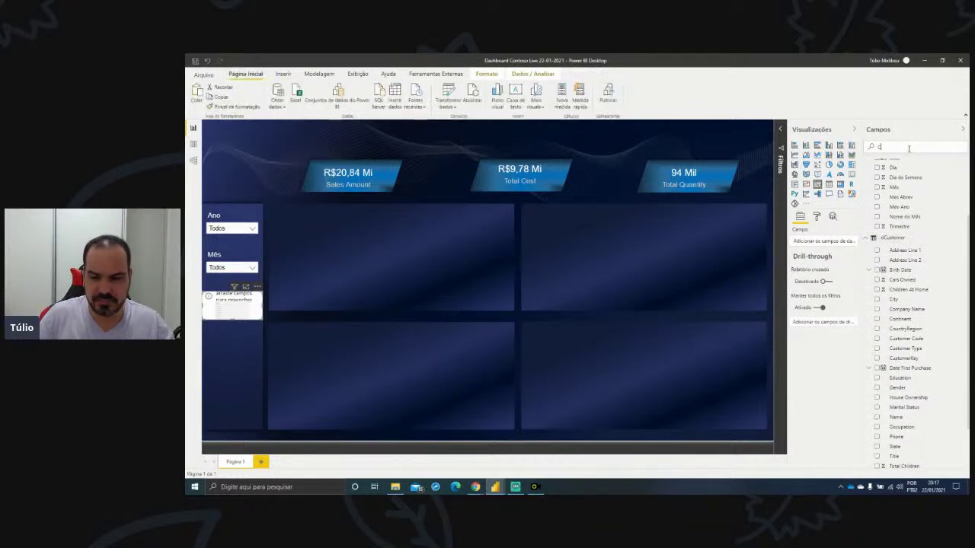
text(Continen)
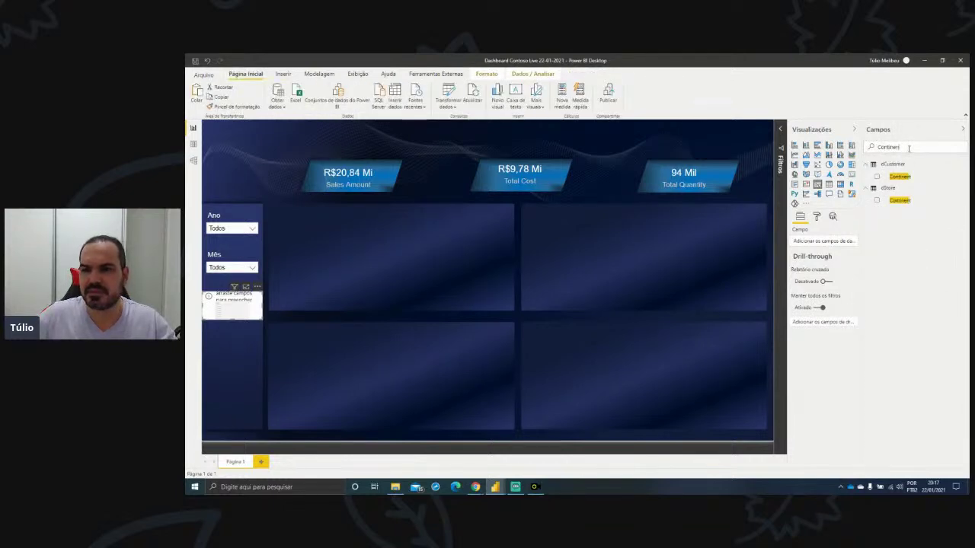
drag(899, 176, 234, 309)
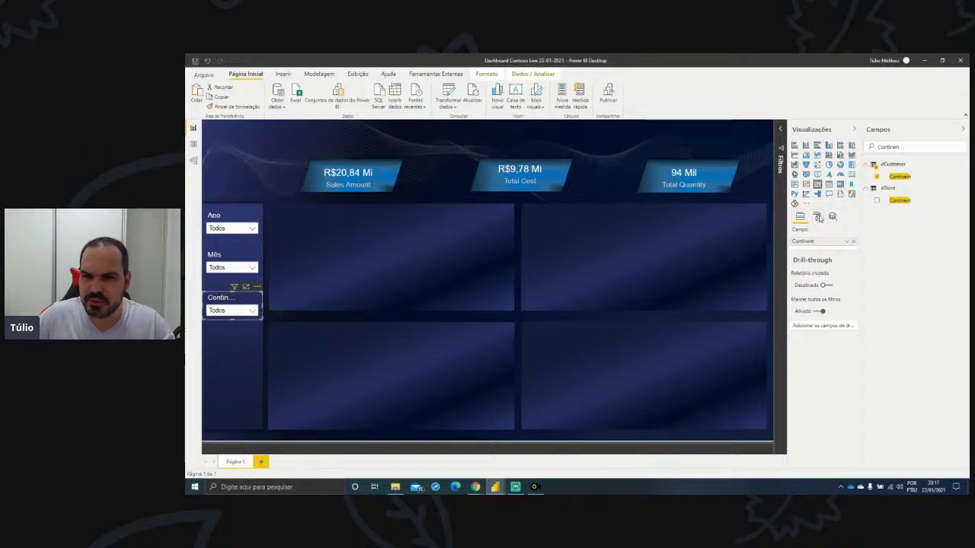
- Reduce the header text size of the Continent slicer to 11 pt
click(817, 217)
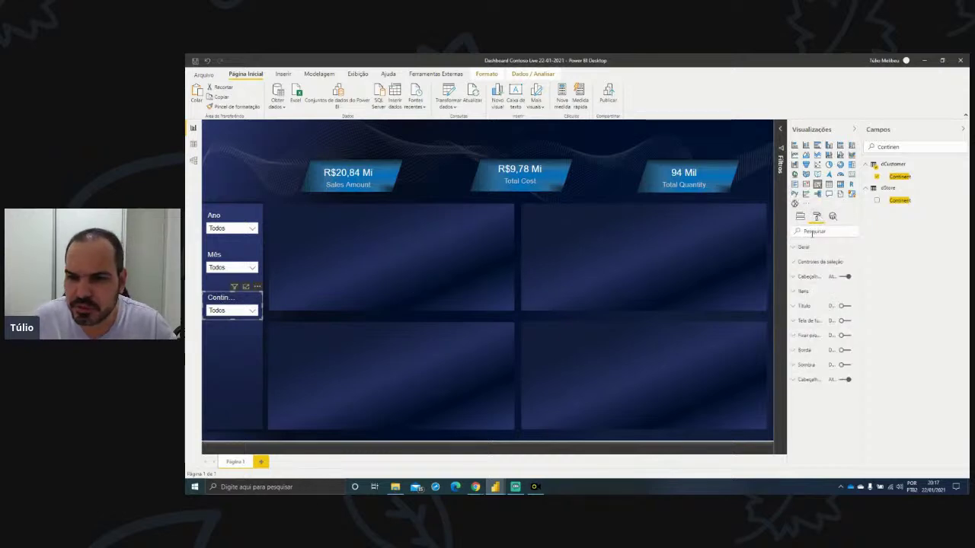
click(806, 277)
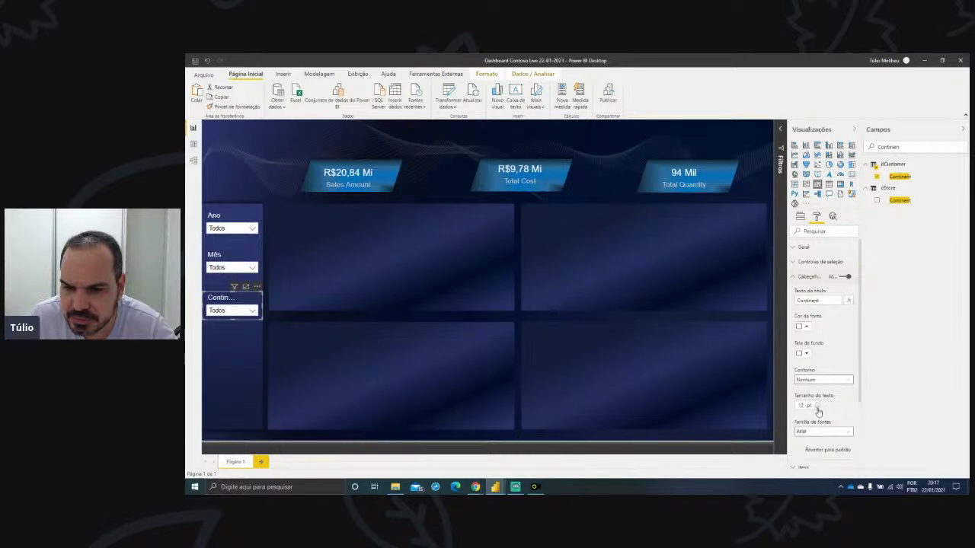
click(817, 409)
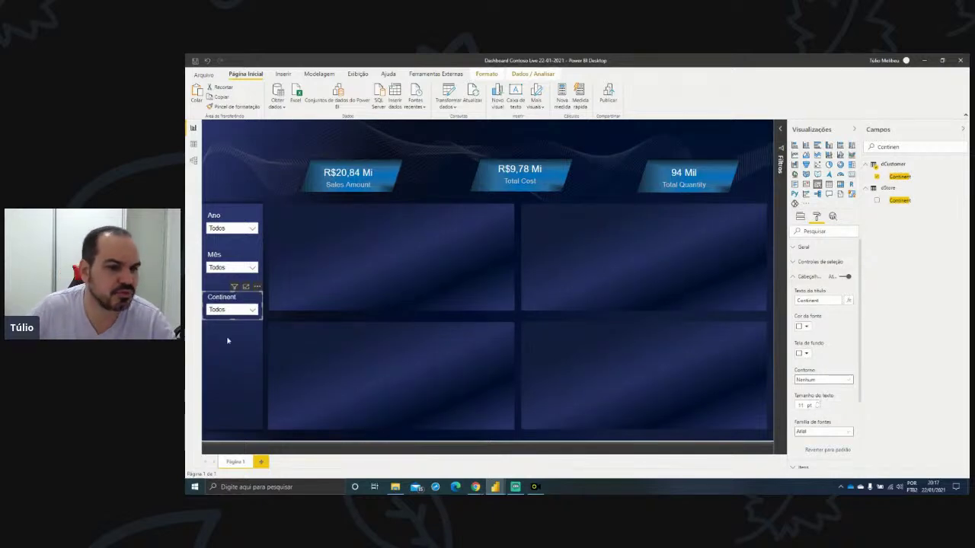
- Duplicate the Mês slicer and place the copy below the Continent slicer in the side panel
click(229, 260)
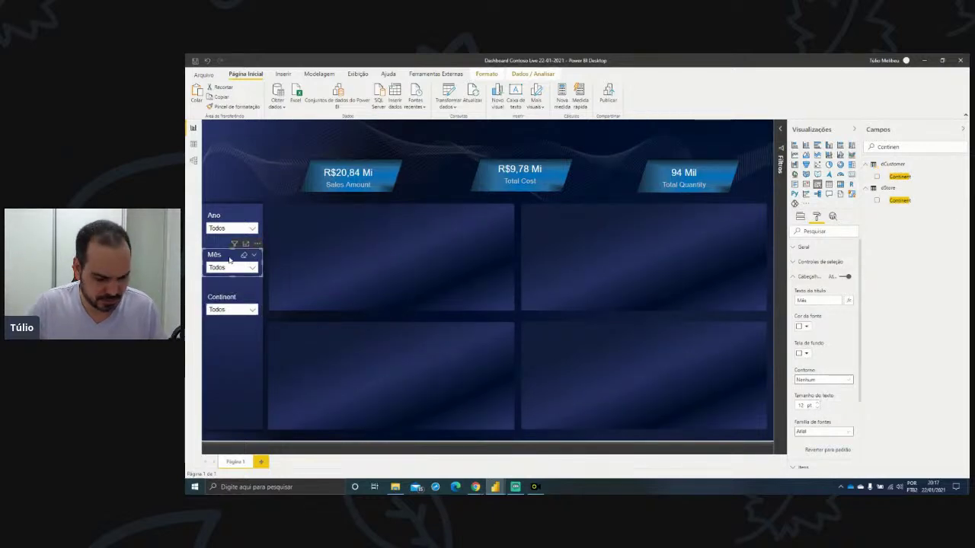
key(ctrl+c)
key(ctrl+v)
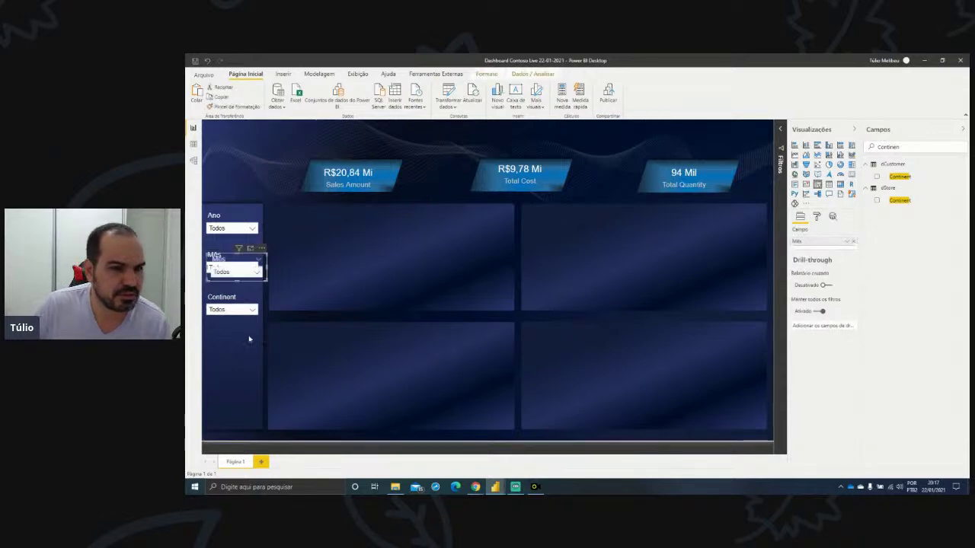
drag(231, 262, 227, 343)
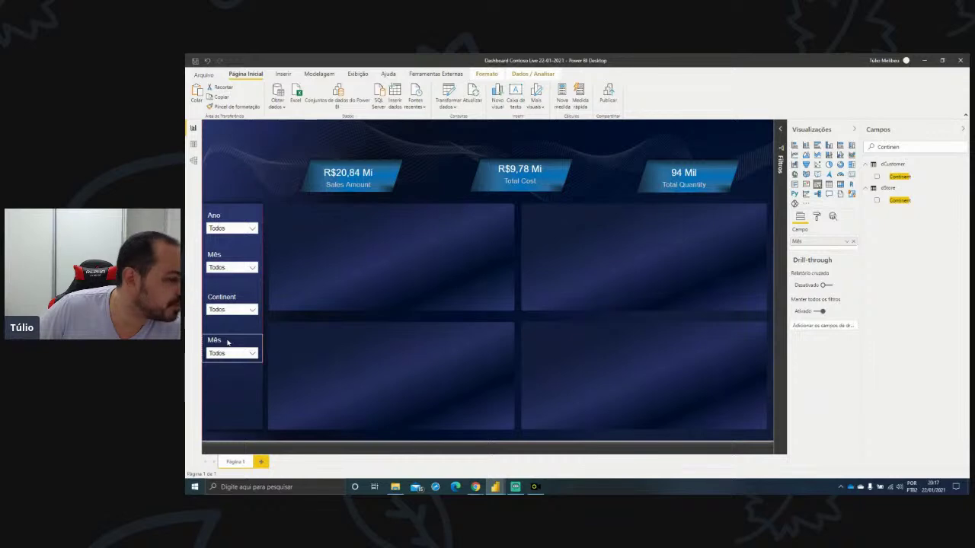
mouse_move(229, 345)
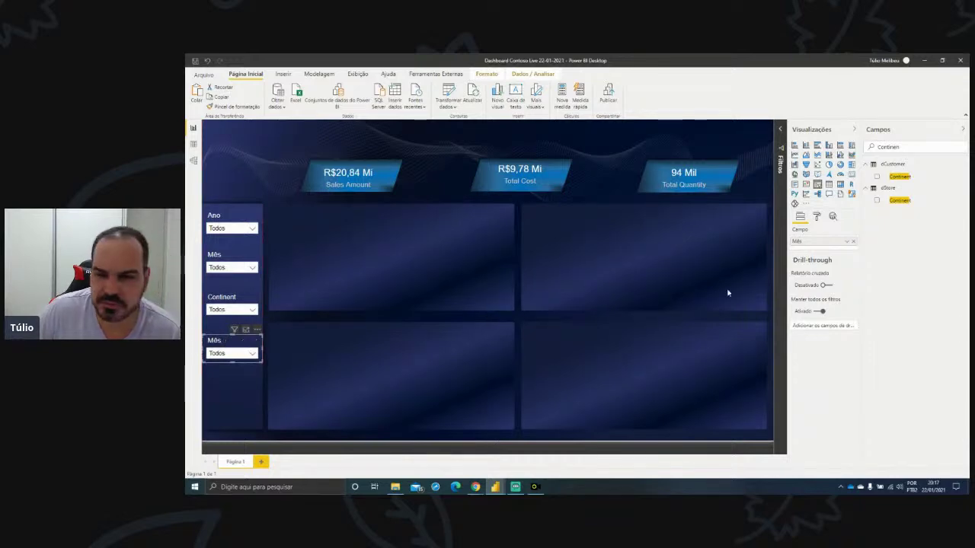
- Replace the field of the slicer copy below Continent with Category from the dProduct table
click(884, 200)
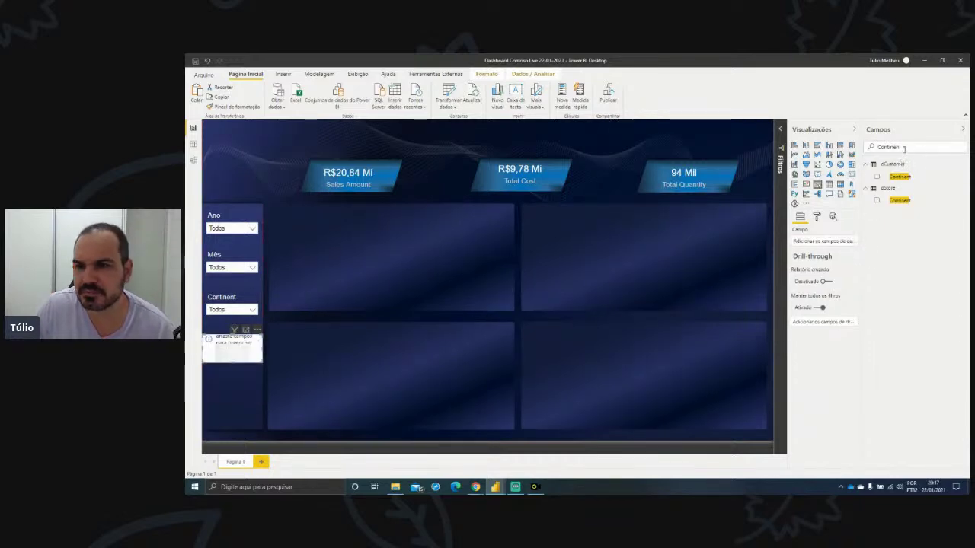
click(872, 147)
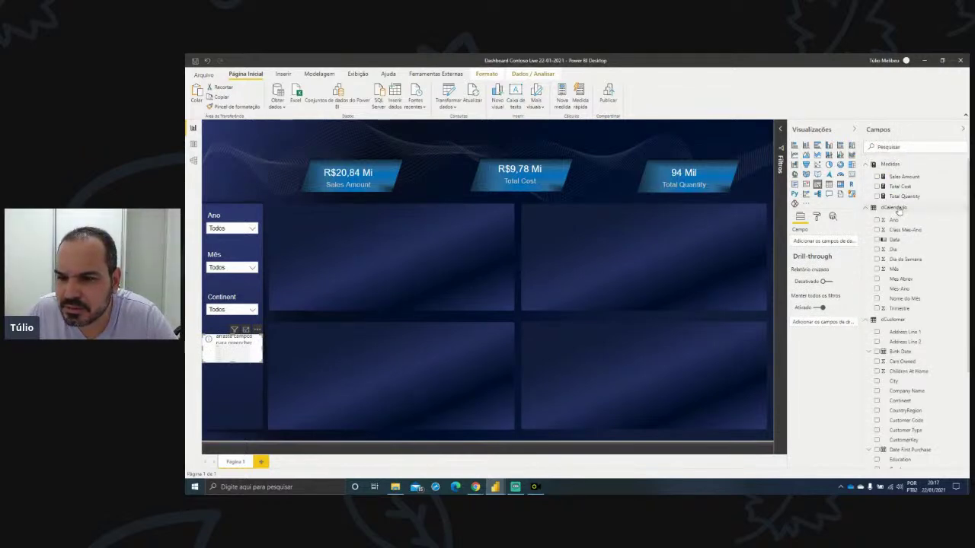
click(897, 209)
click(905, 146)
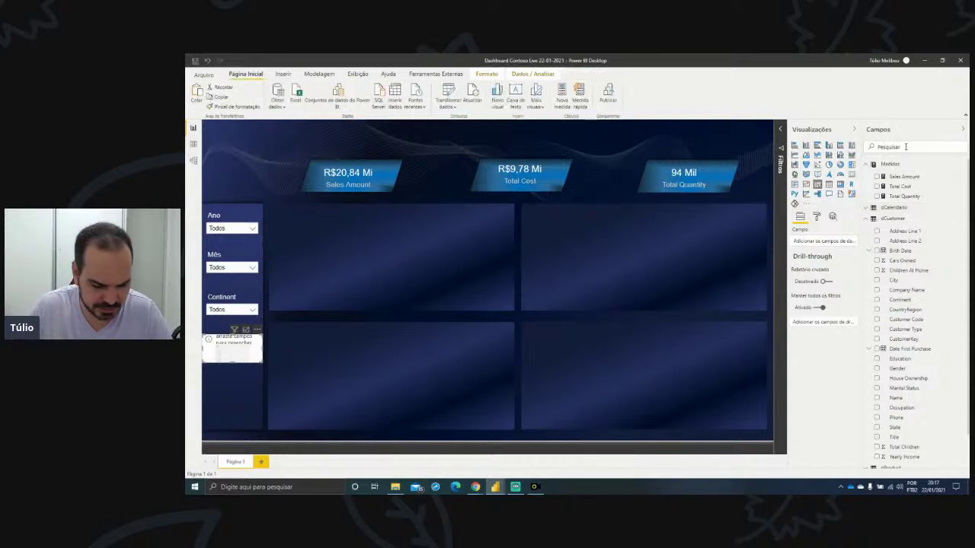
text(c)
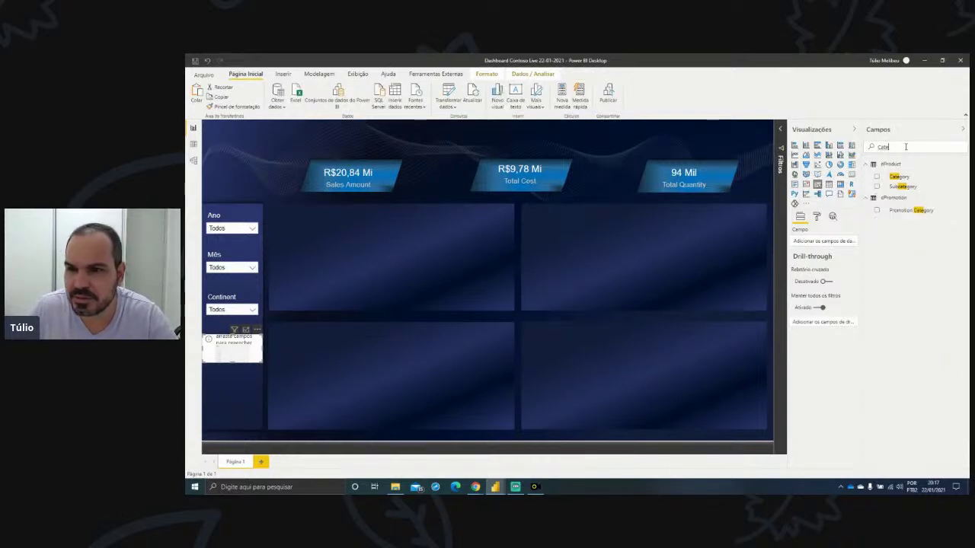
drag(901, 176, 228, 343)
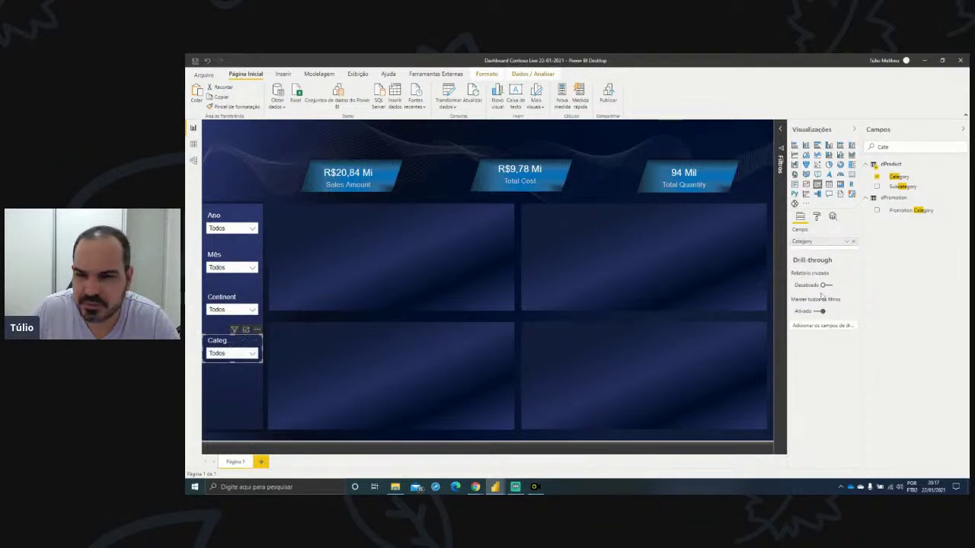
- Reduce the header text size of the Category slicer to 11 pt
click(817, 217)
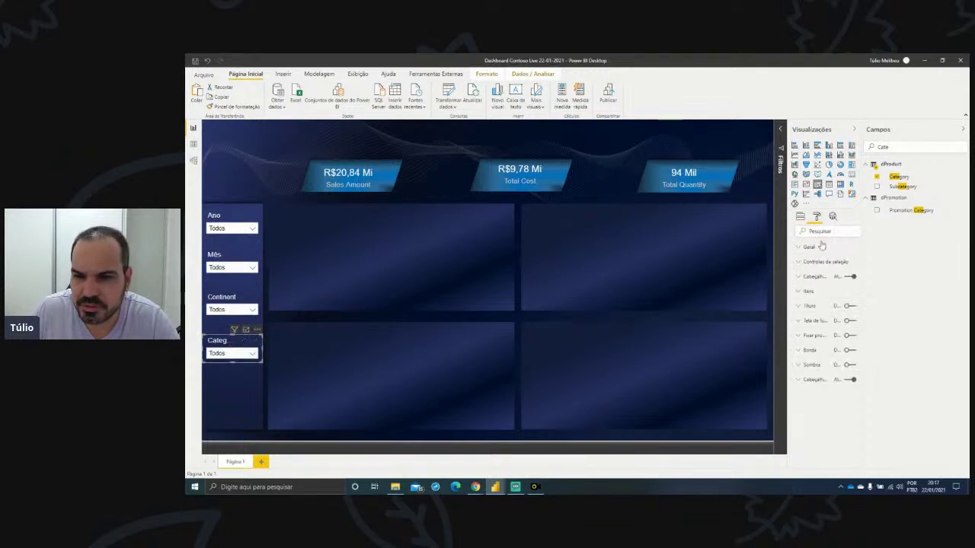
click(812, 277)
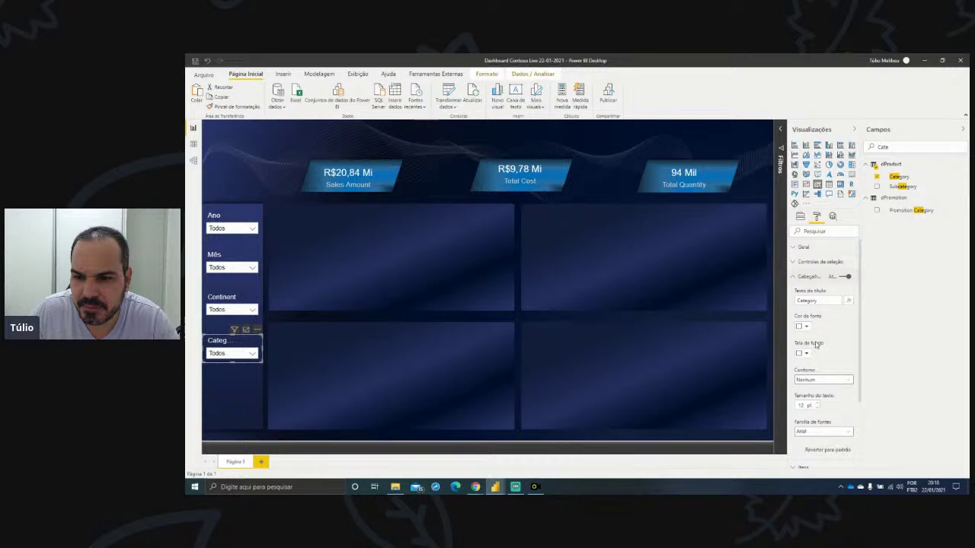
click(817, 408)
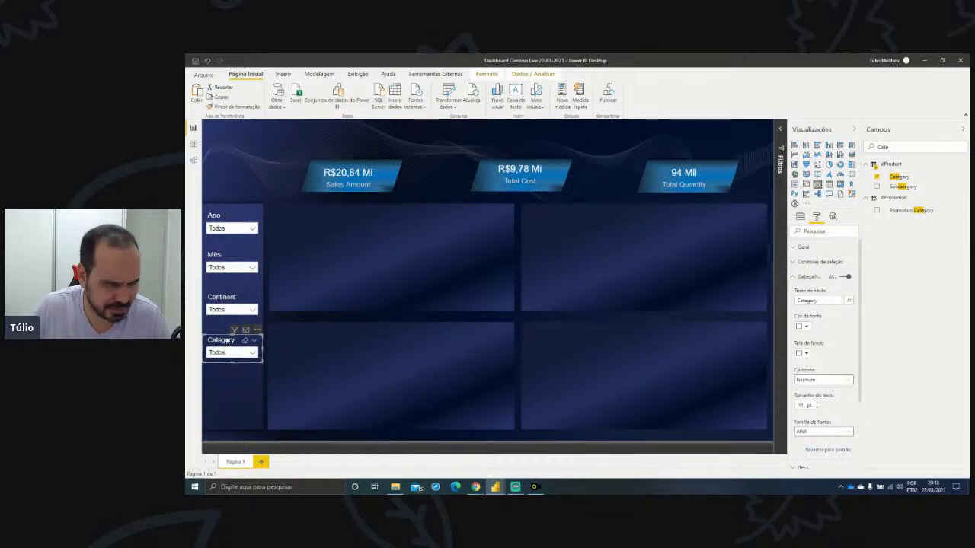
- Duplicate the Category slicer directly below it and replace the copy's field with Brand from the dProduct table
click(224, 382)
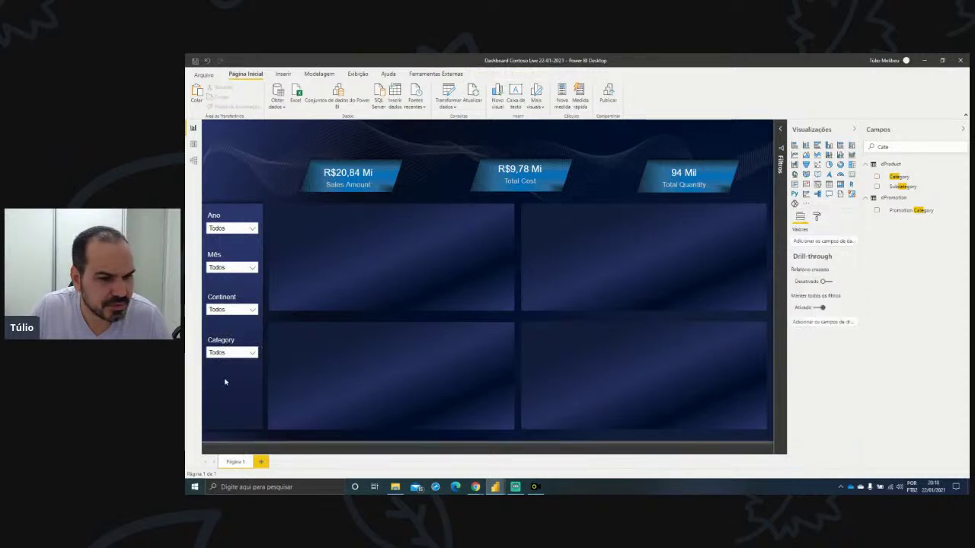
click(227, 347)
key(ctrl+c)
key(ctrl+v)
drag(227, 347, 219, 387)
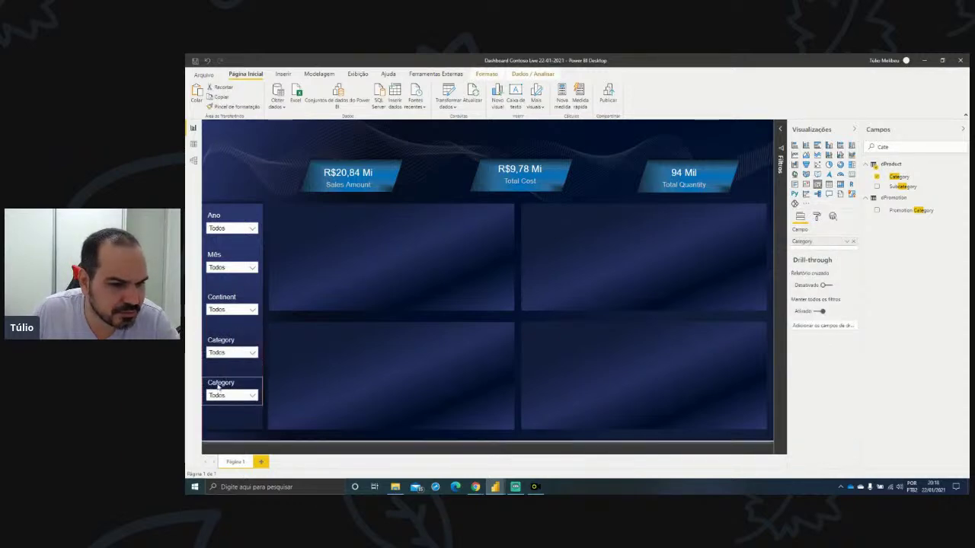
click(853, 242)
drag(896, 150, 861, 145)
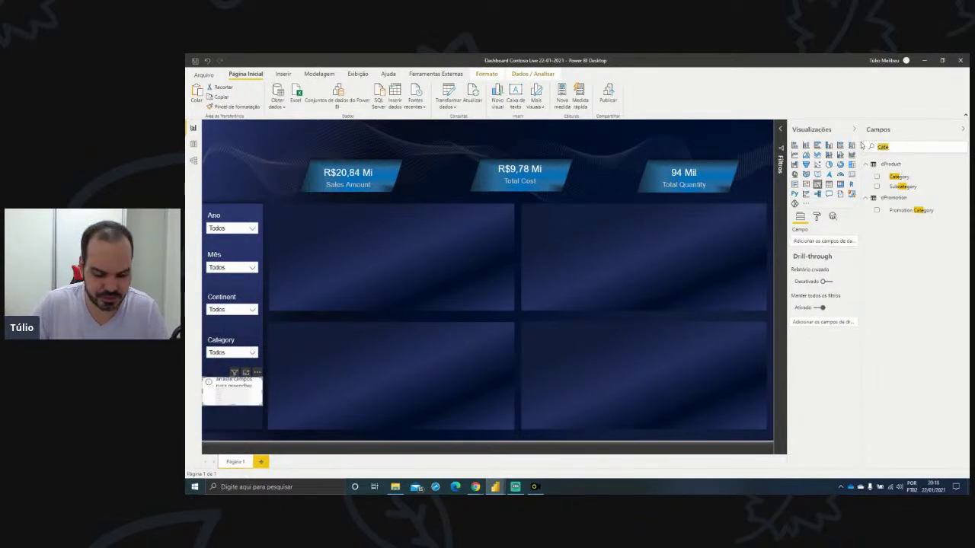
drag(897, 177, 234, 390)
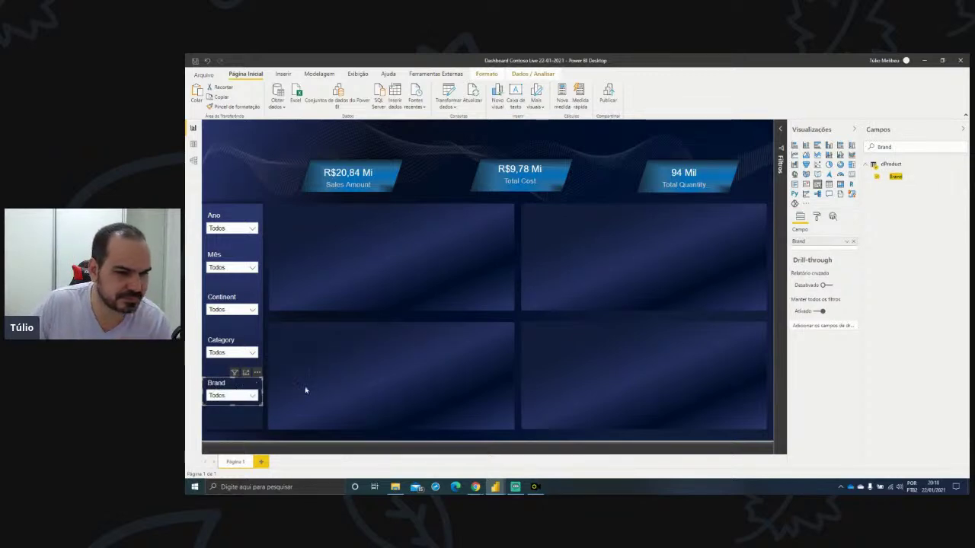
- Add an area chart and fit it to the upper-left of the four empty background panels
click(266, 182)
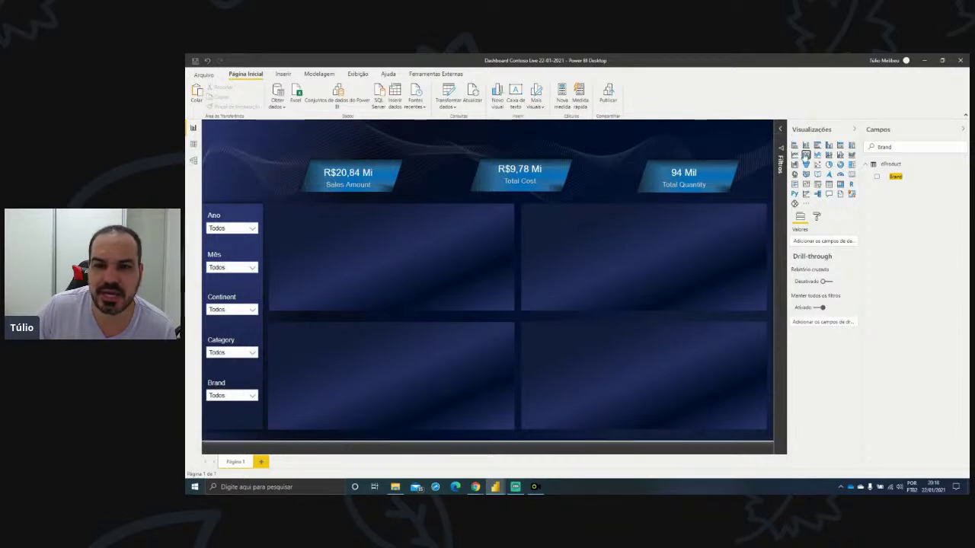
click(806, 155)
drag(381, 280, 341, 241)
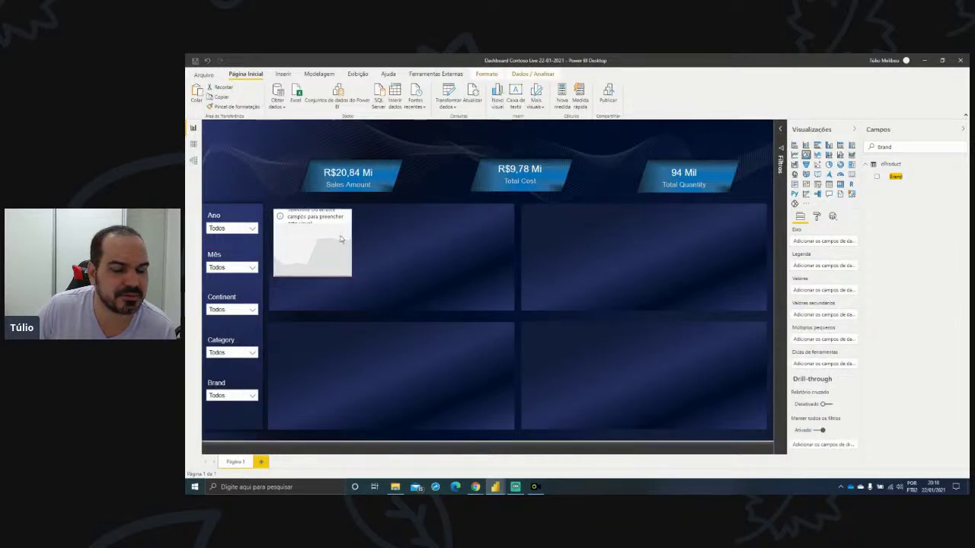
drag(347, 275, 505, 301)
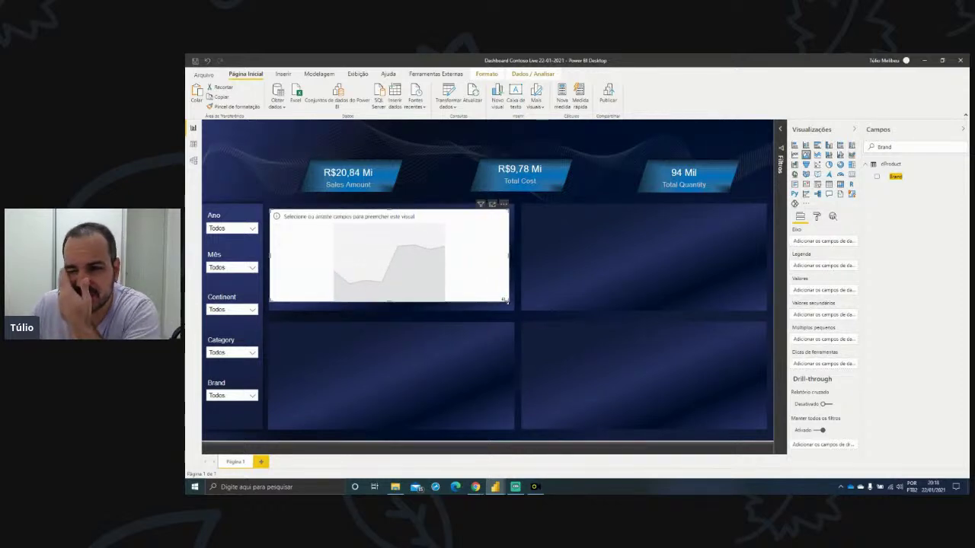
- Clear the field search and put Ano from dCalendario on the area chart's axis
key(BackSpace)
key(BackSpace)
key(BackSpace)
key(BackSpace)
key(BackSpace)
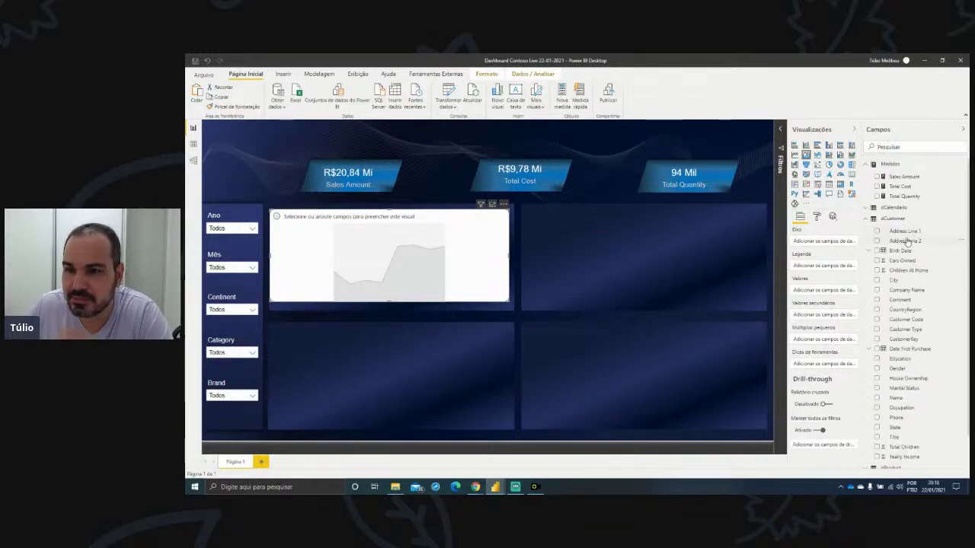
click(866, 210)
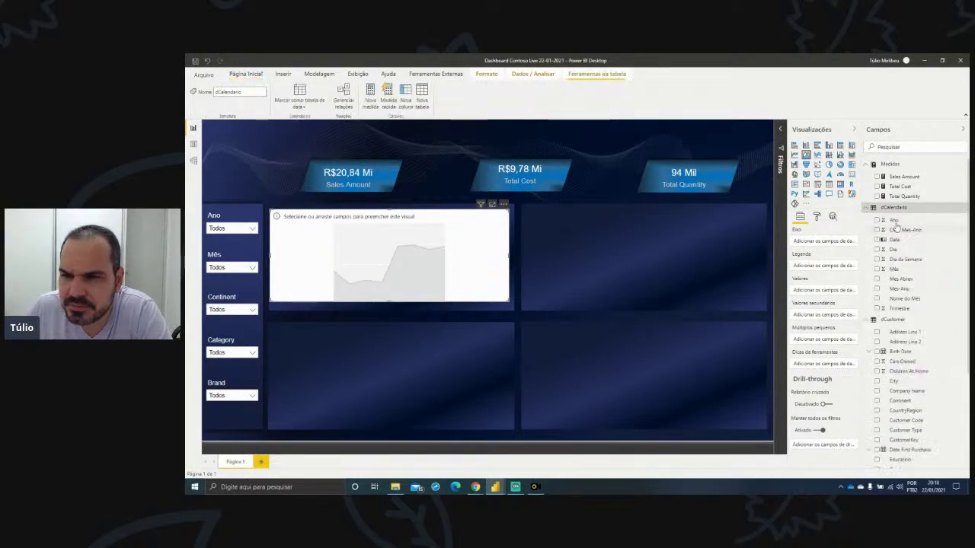
drag(896, 229, 808, 244)
- Add Mes Abrev and Dia below Ano on the area chart's axis and plot Sales Amount as its value
drag(841, 282, 807, 249)
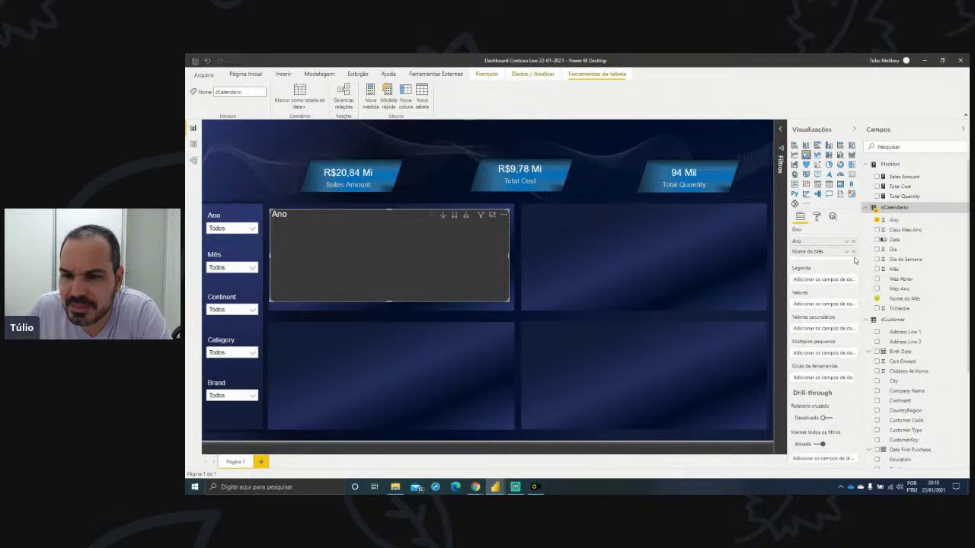
click(853, 251)
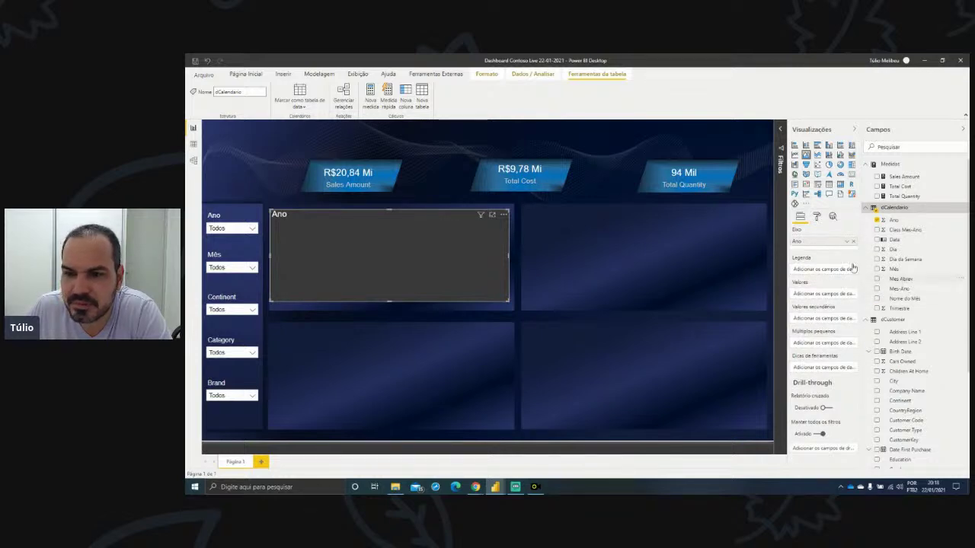
click(889, 278)
drag(902, 254, 780, 253)
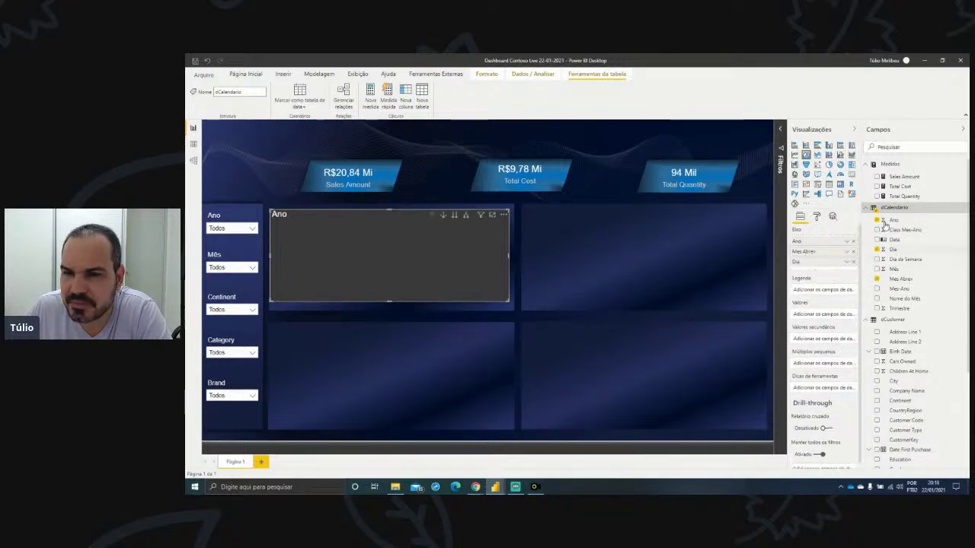
drag(905, 178, 409, 254)
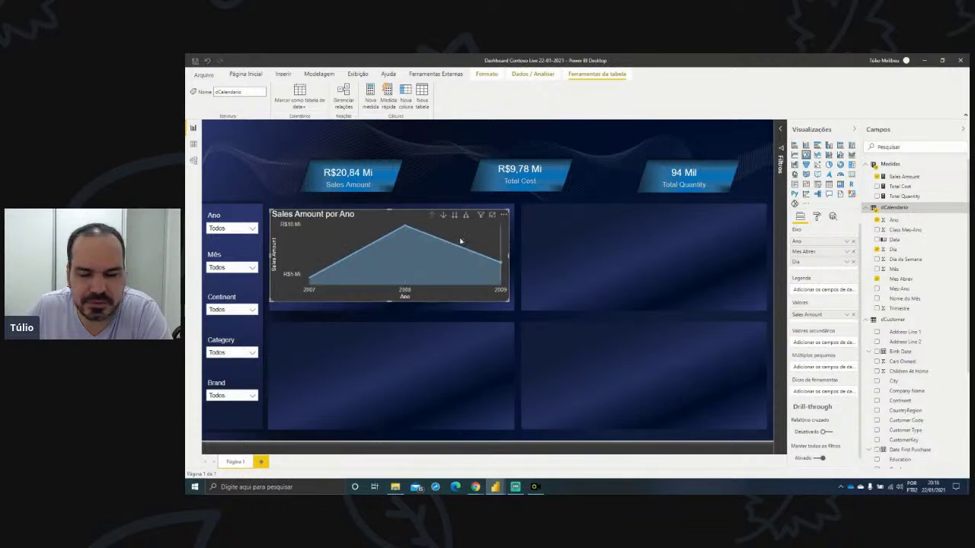
- Turn on data labels for the area chart and turn off its background
click(817, 218)
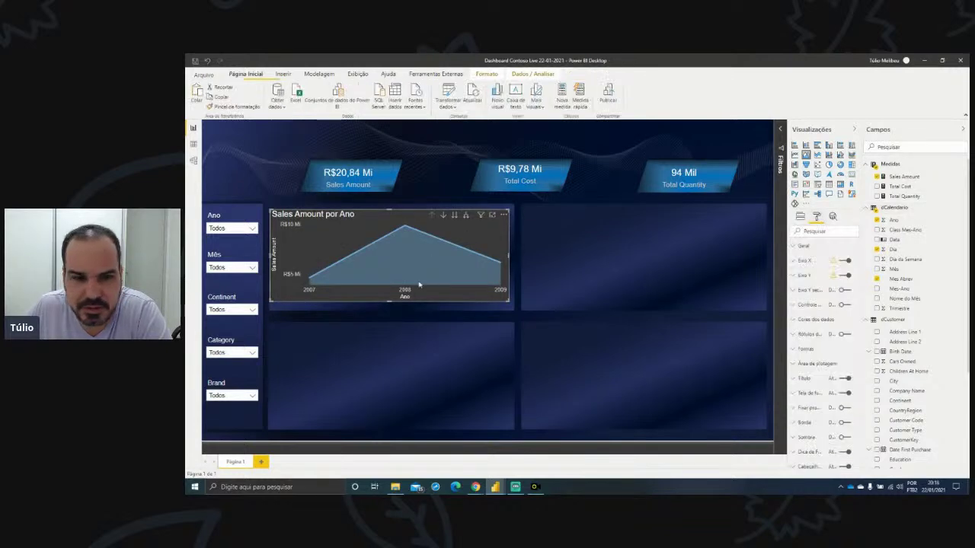
click(845, 335)
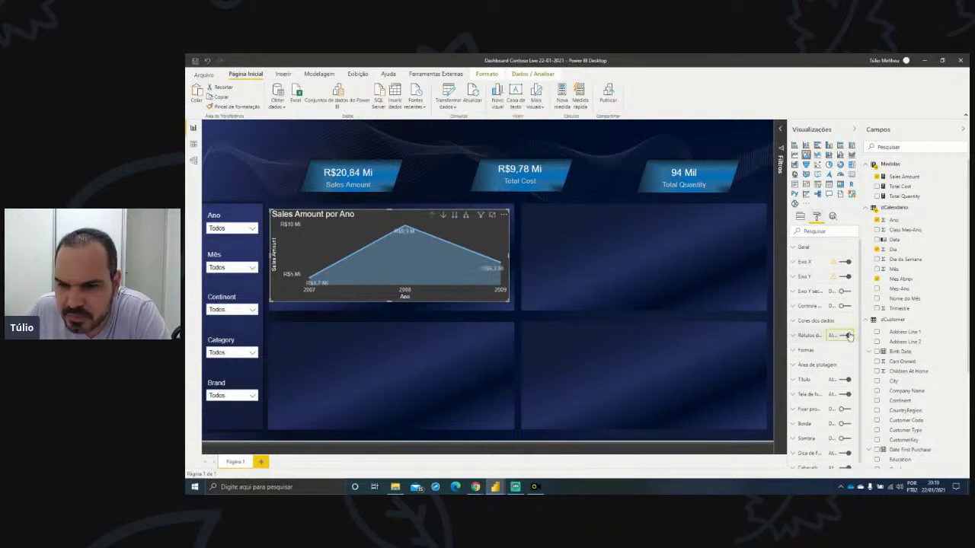
click(847, 395)
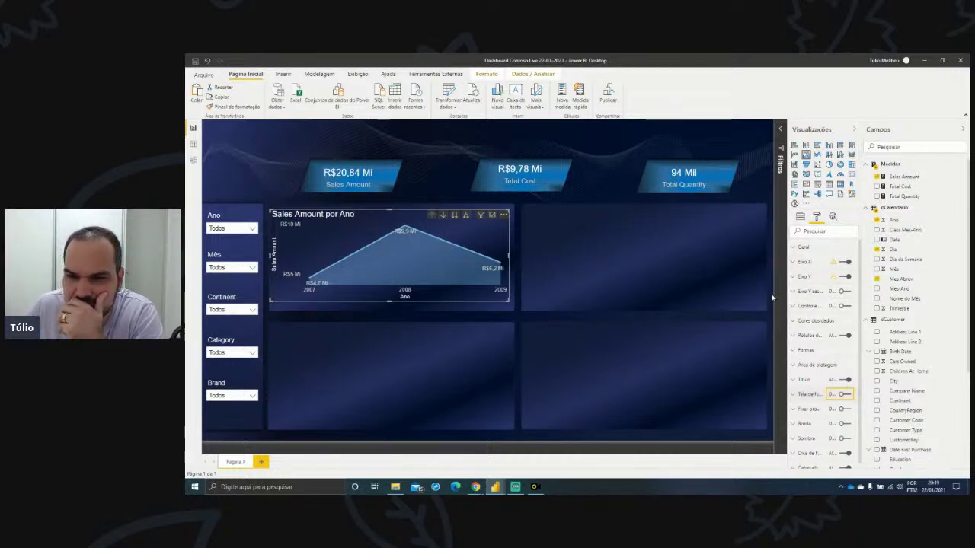
- Turn off the title of the area chart's X axis
click(810, 261)
scroll(849, 345, down, 3)
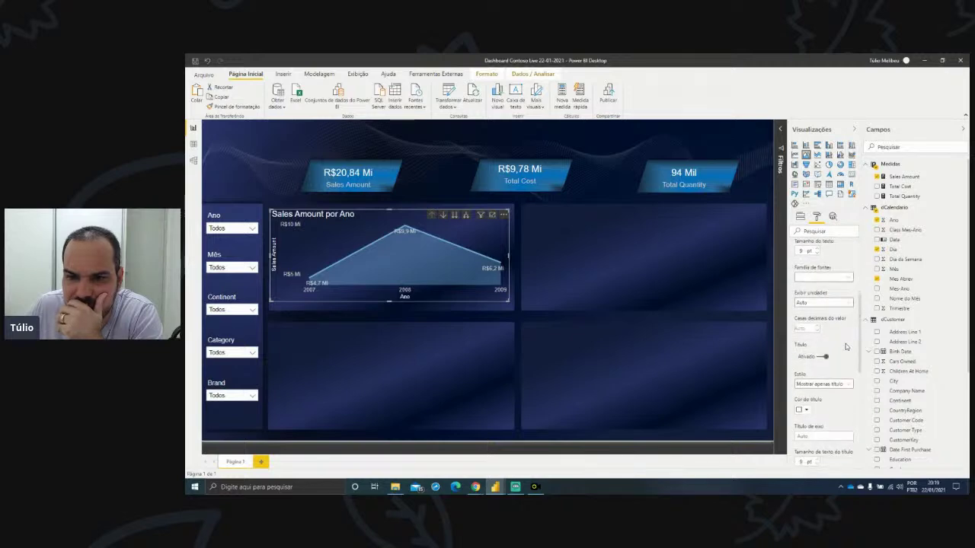
scroll(850, 345, down, 5)
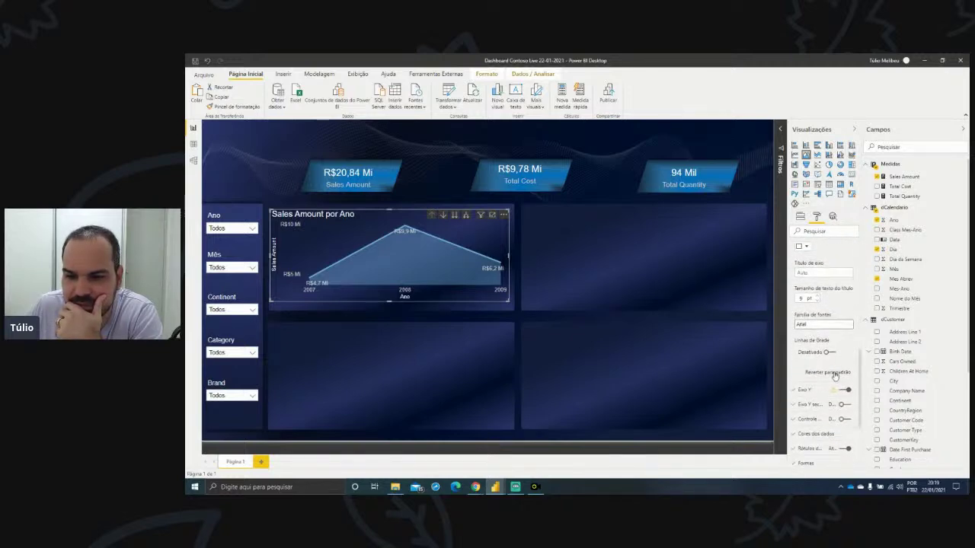
scroll(829, 340, up, 5)
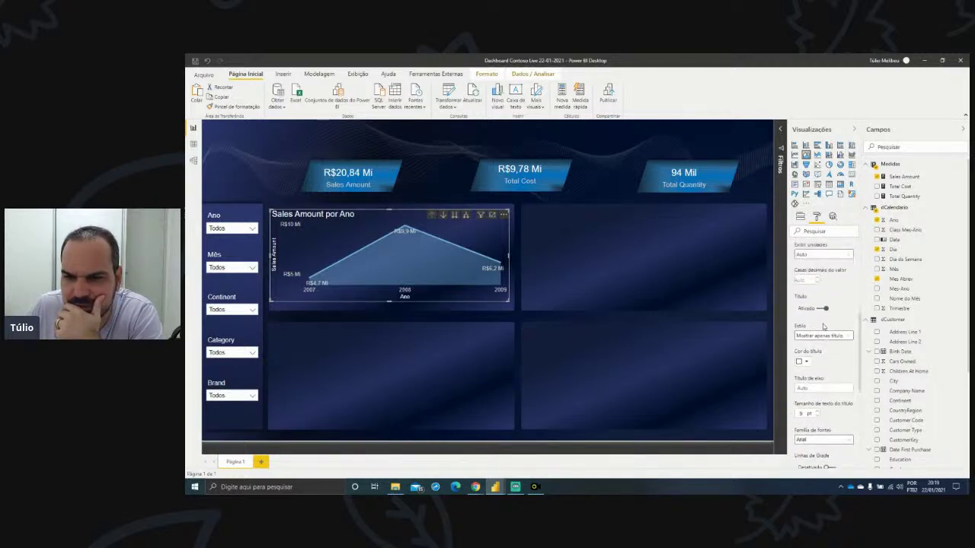
click(823, 317)
scroll(831, 313, up, 2)
scroll(833, 311, up, 2)
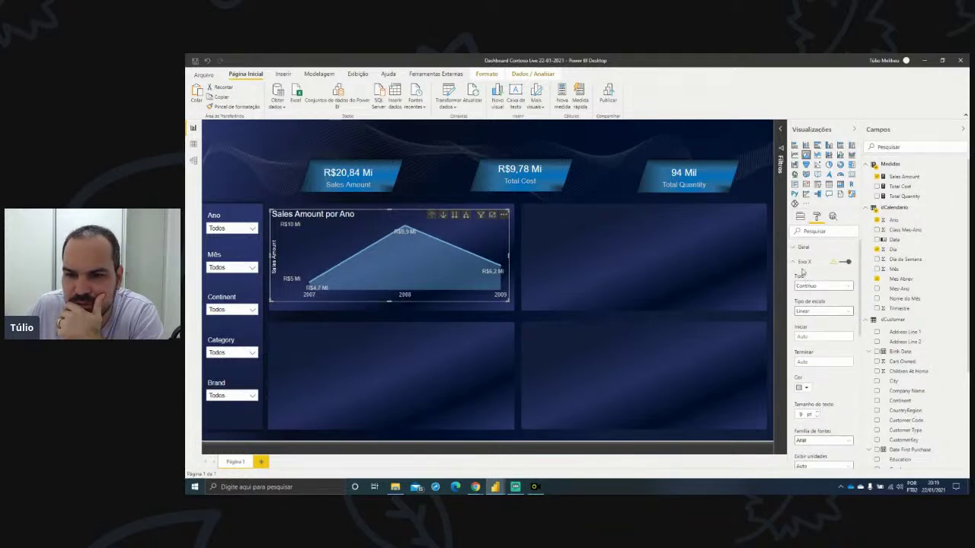
- Turn off the area chart's Y-axis title and hide the Y axis itself
click(801, 262)
click(801, 276)
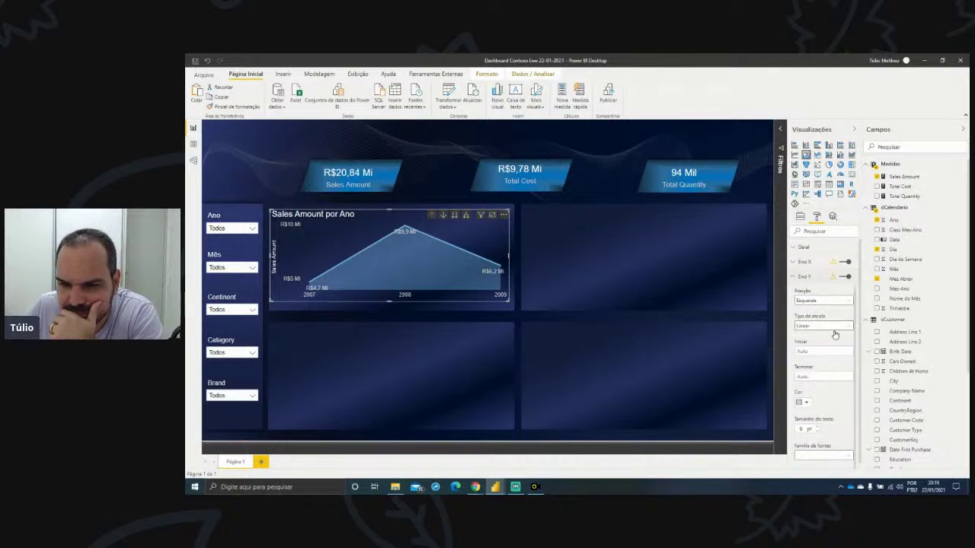
scroll(838, 381, down, 4)
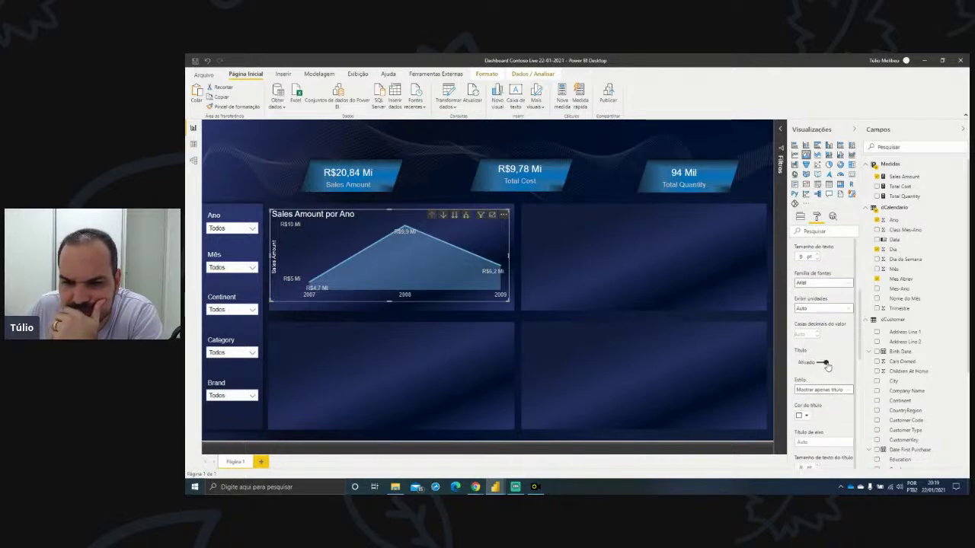
click(827, 363)
scroll(834, 320, up, 4)
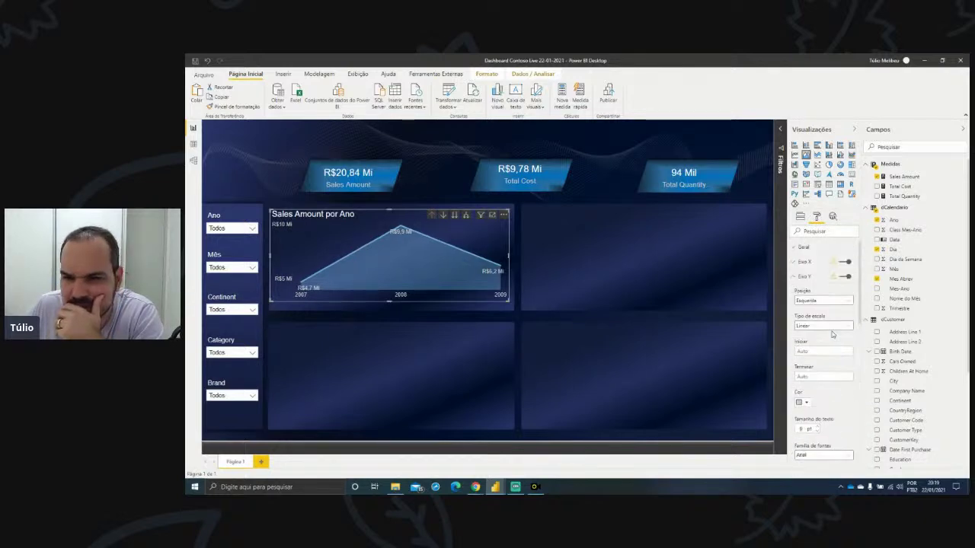
click(843, 277)
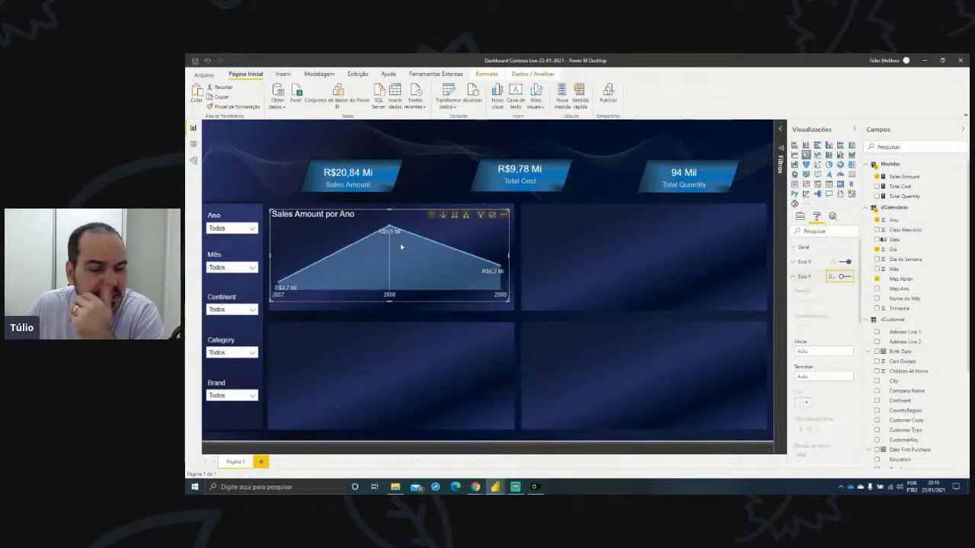
- Switch to File Explorer, copy the Cor 1 hex code from RGB.txt in the Background folder, and return to the Power BI report
click(395, 487)
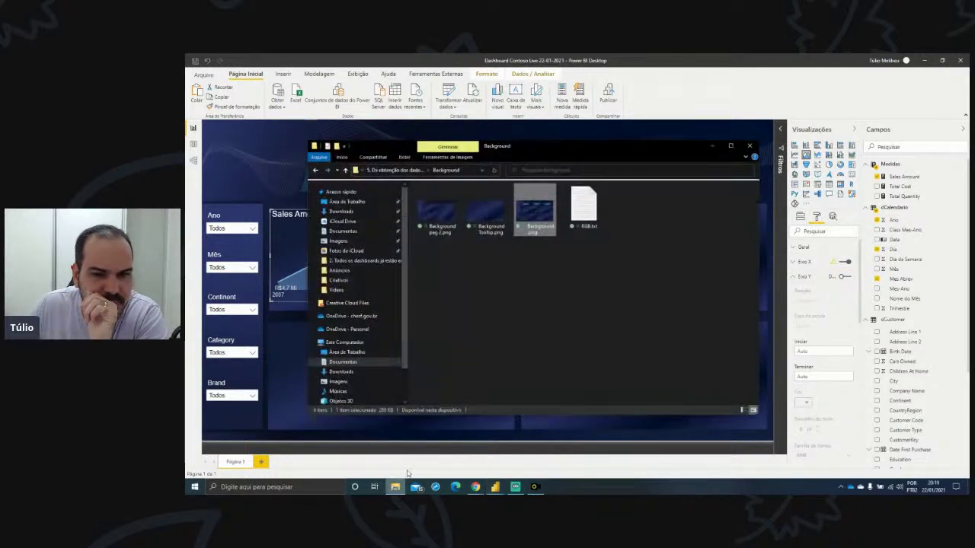
double_click(584, 206)
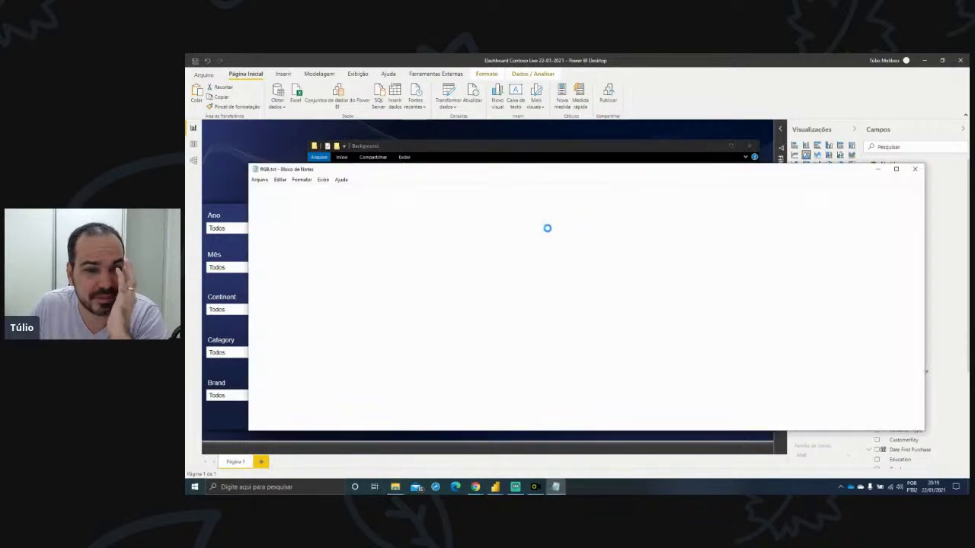
double_click(263, 202)
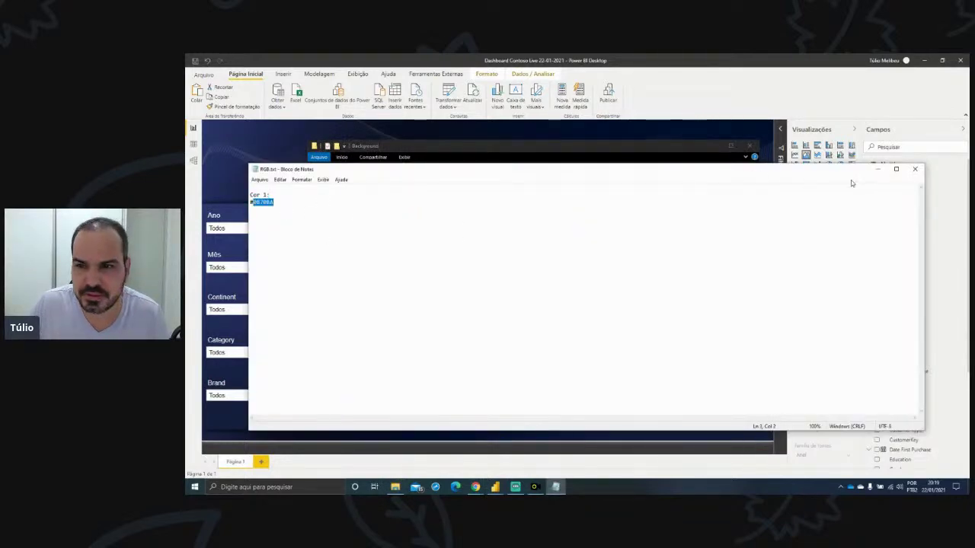
click(877, 169)
click(712, 146)
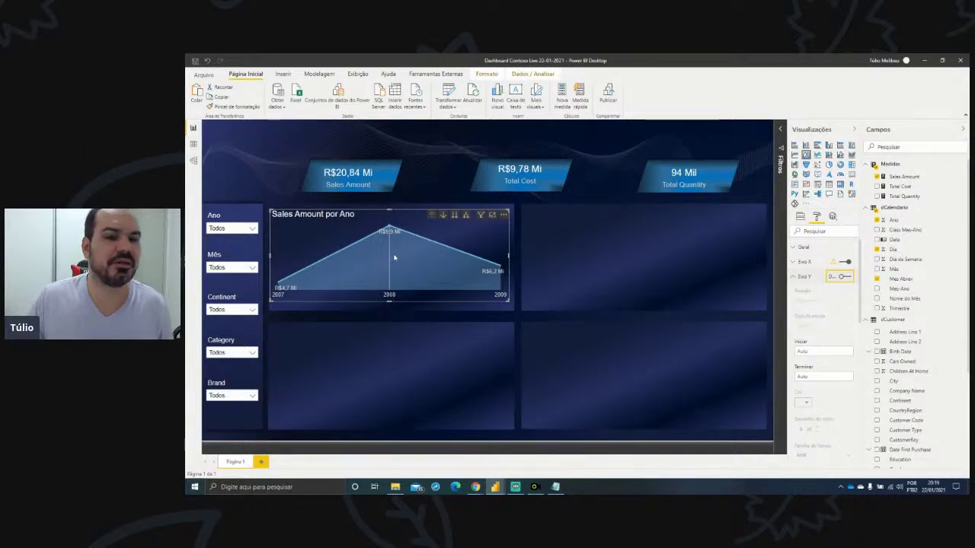
- Customize the current theme by setting Cor 1 to #0870BA and apply it to the report
click(352, 75)
click(378, 99)
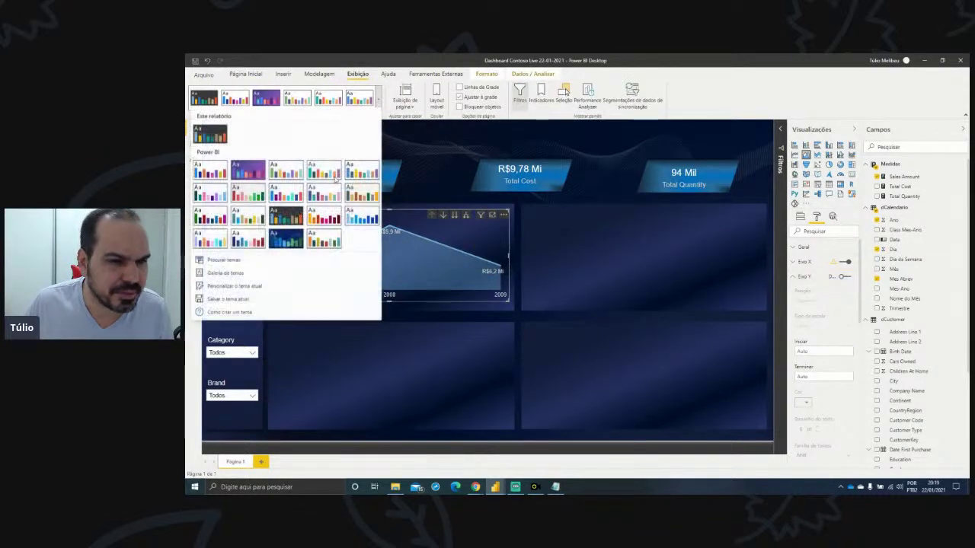
click(244, 289)
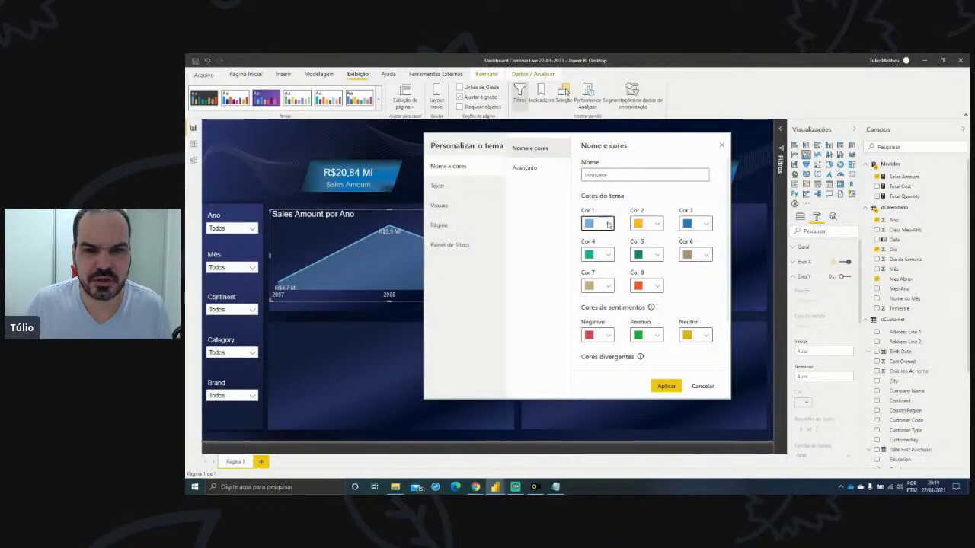
click(608, 224)
drag(592, 351, 621, 362)
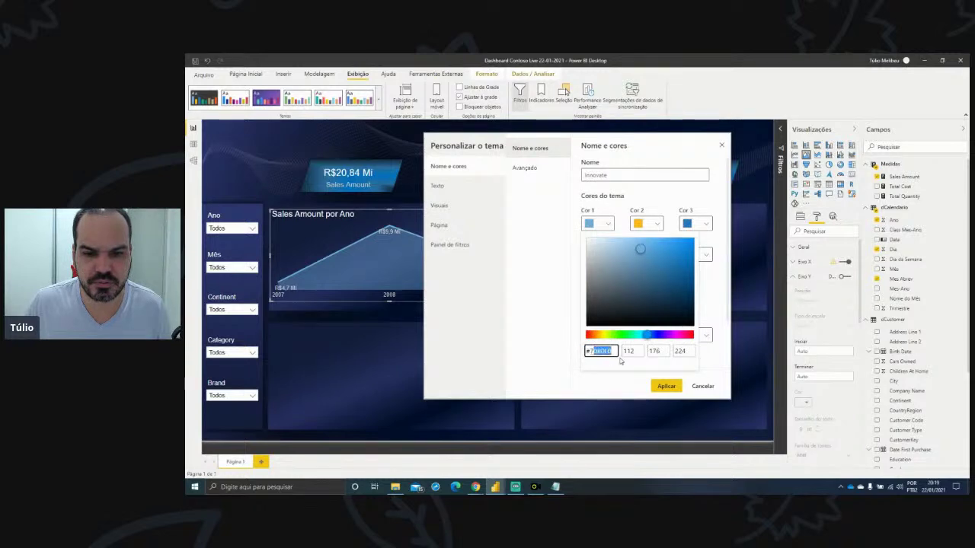
key(BackSpace)
text(0870BA)
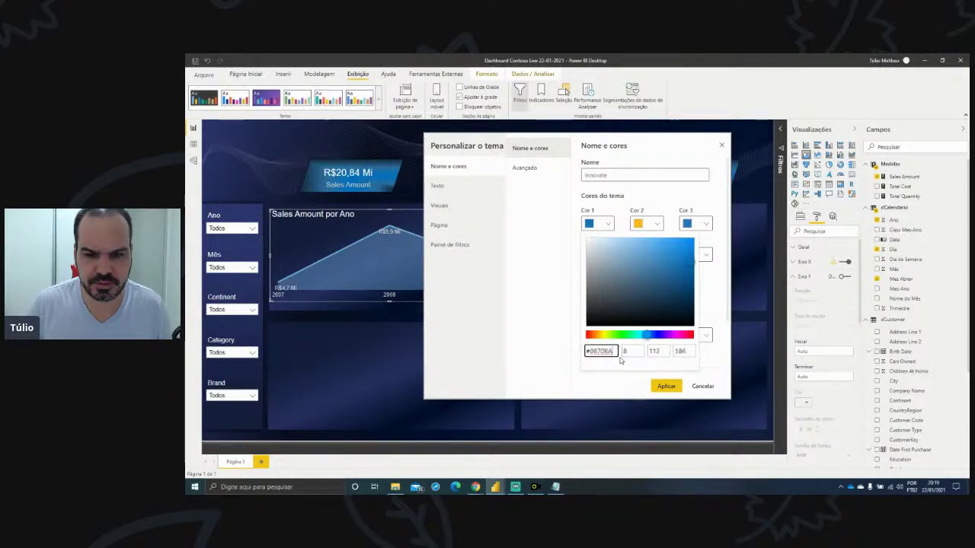
click(667, 387)
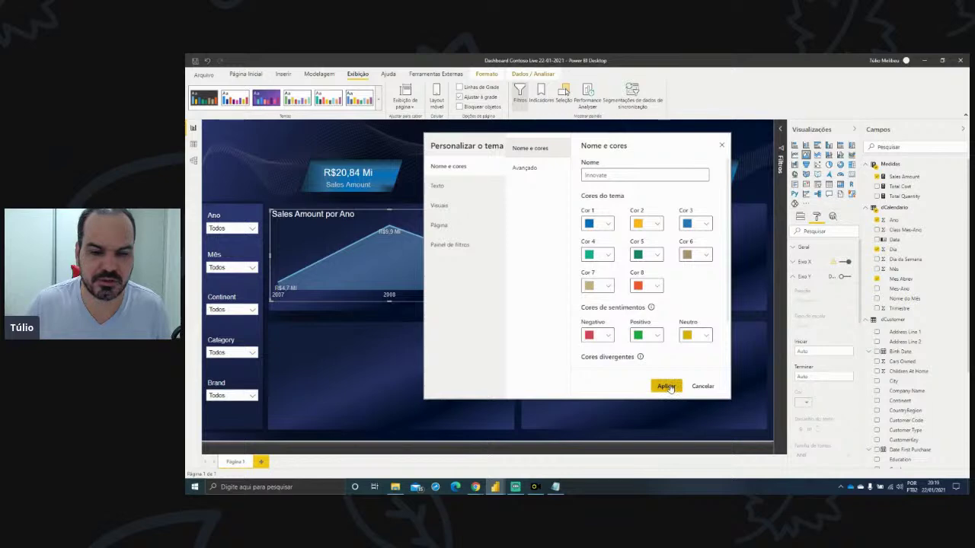
click(668, 387)
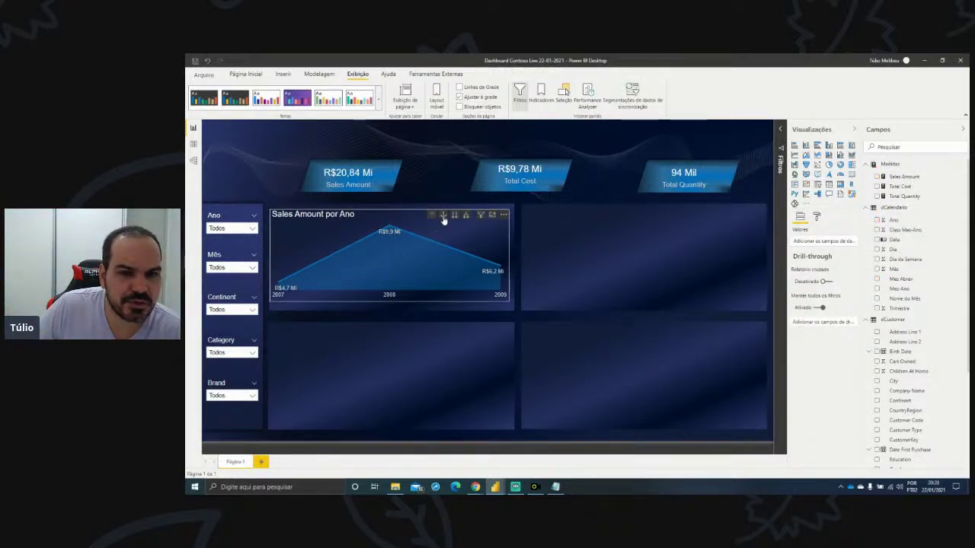
- Test drill mode on the area chart by drilling into 2008 and its months, and drill back up to the year level
click(390, 231)
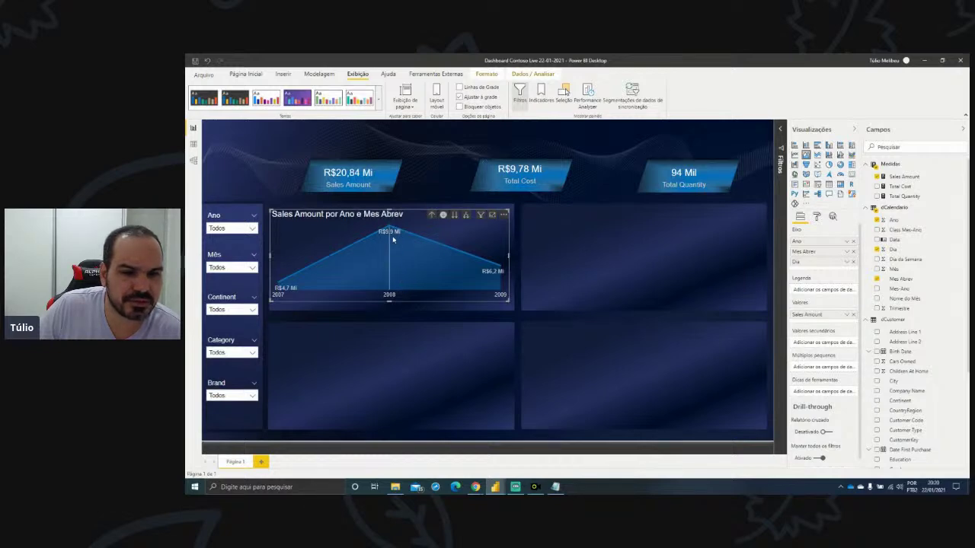
click(389, 230)
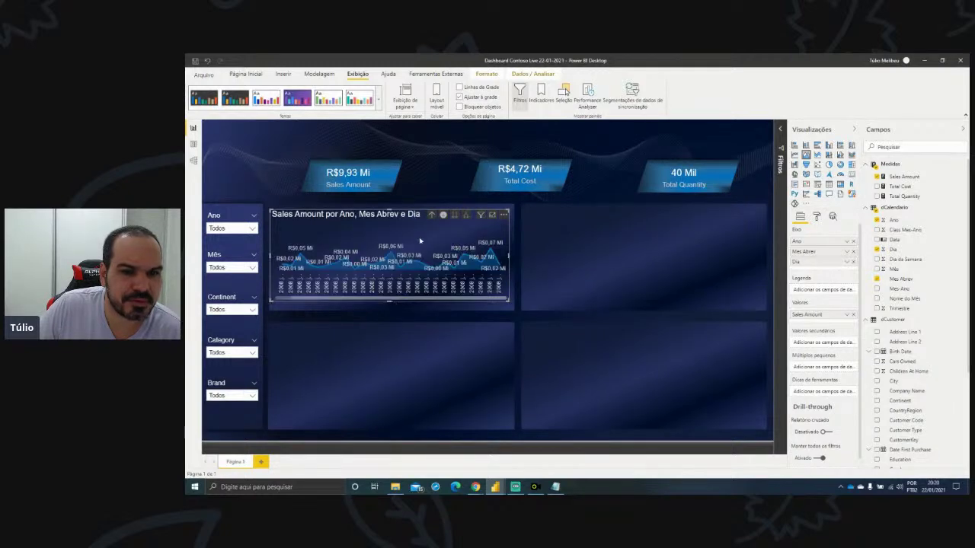
click(431, 217)
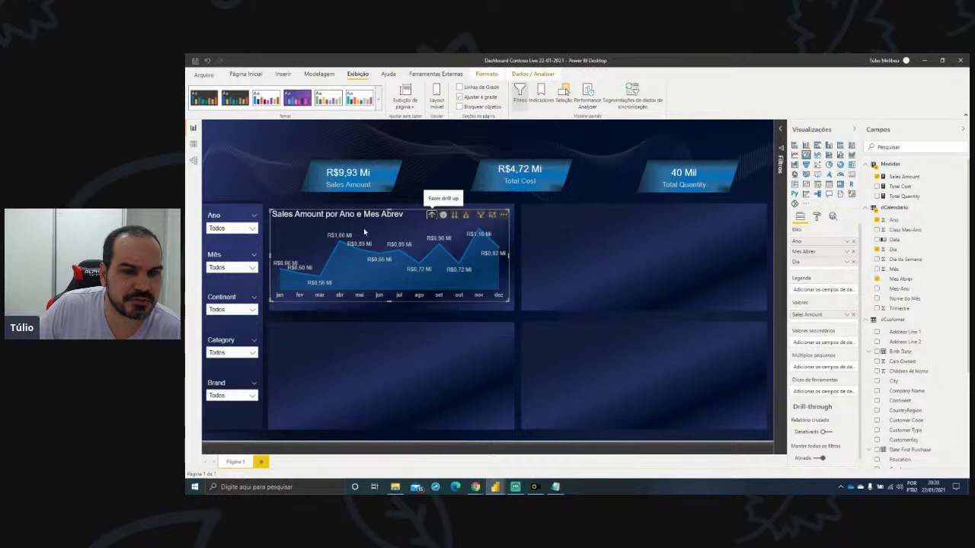
click(439, 248)
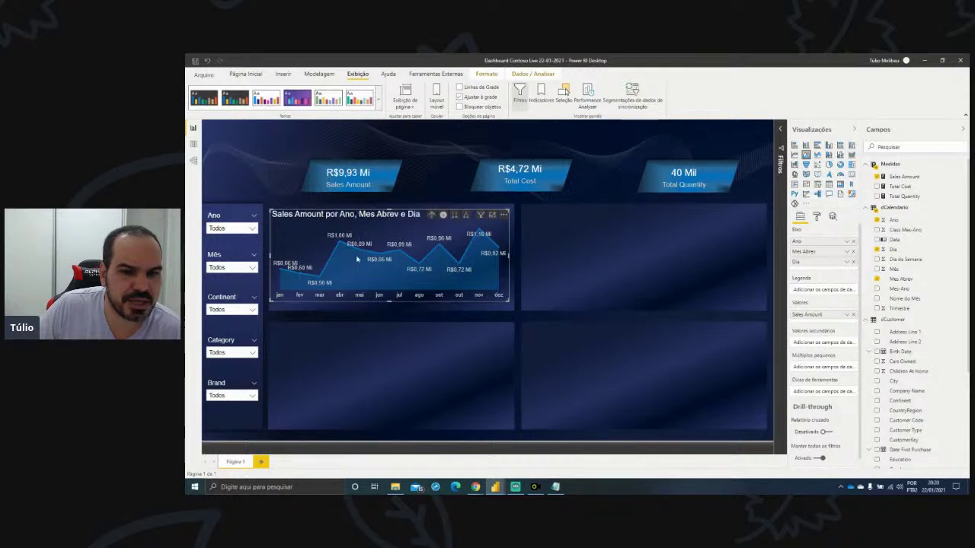
click(432, 217)
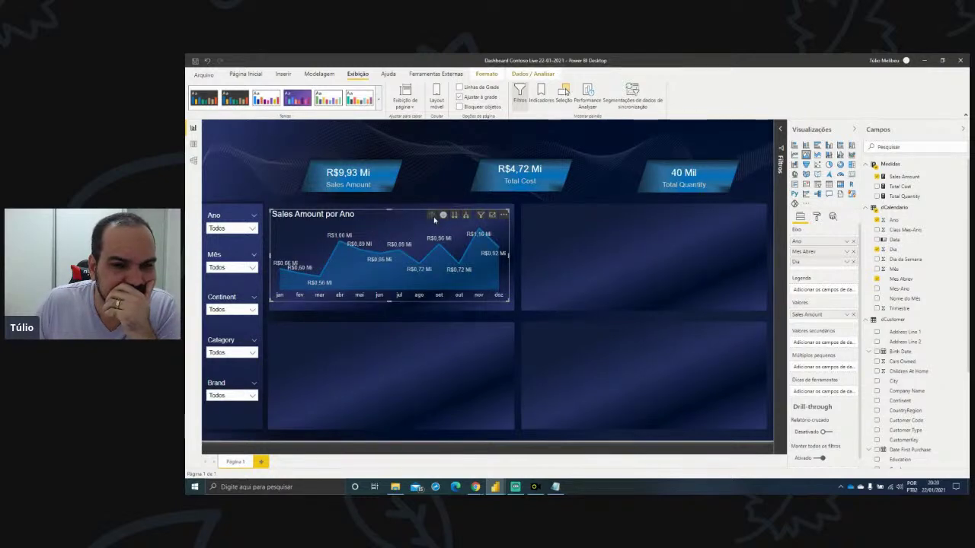
click(432, 216)
click(400, 307)
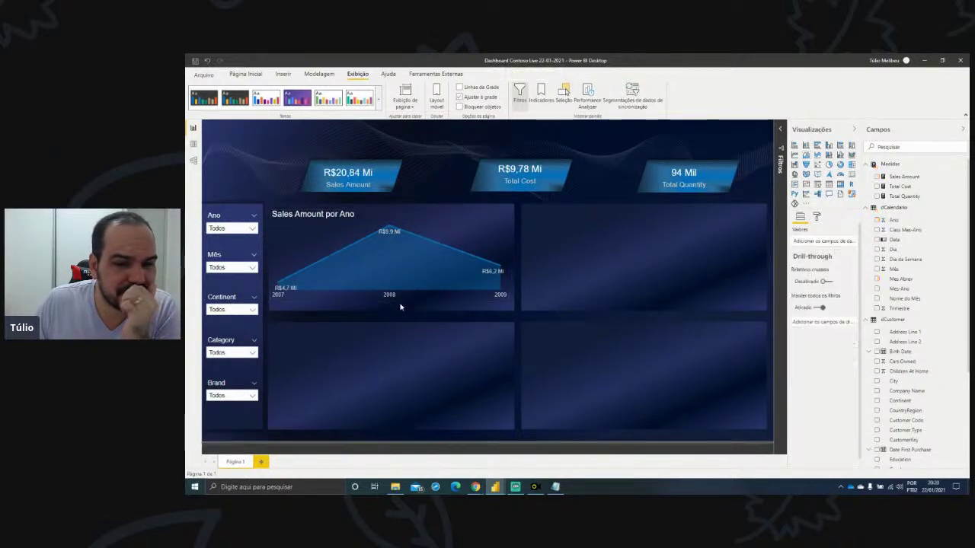
- Enlarge the area chart to fill its background panel
click(413, 219)
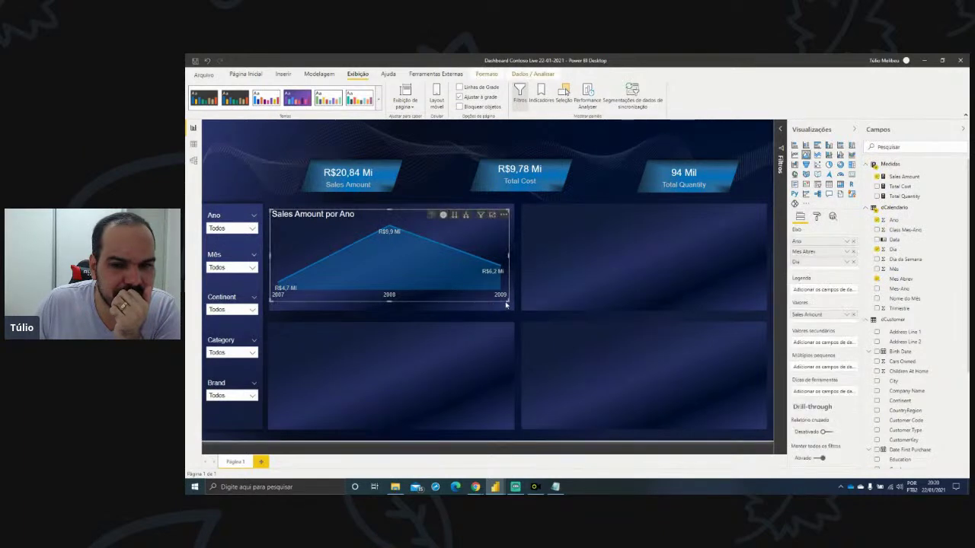
drag(505, 305, 512, 314)
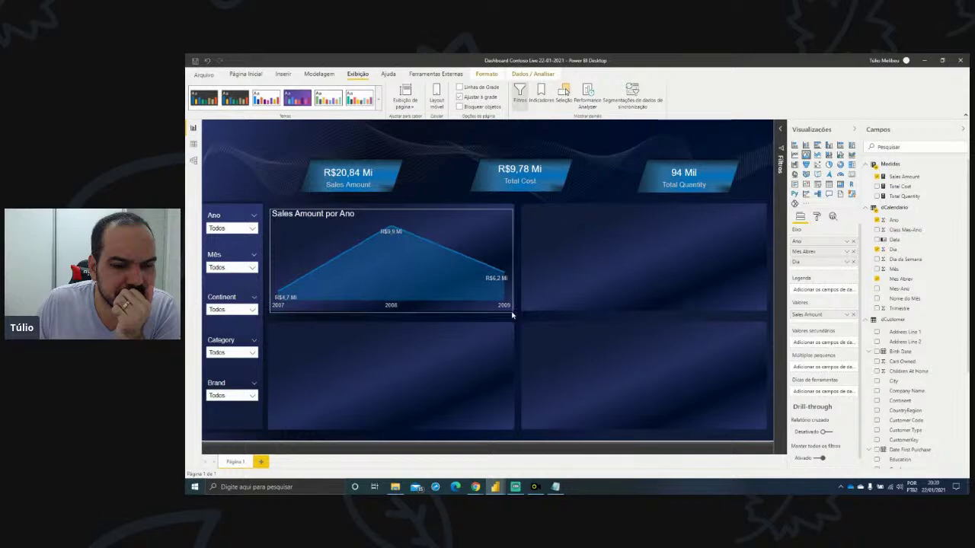
click(460, 332)
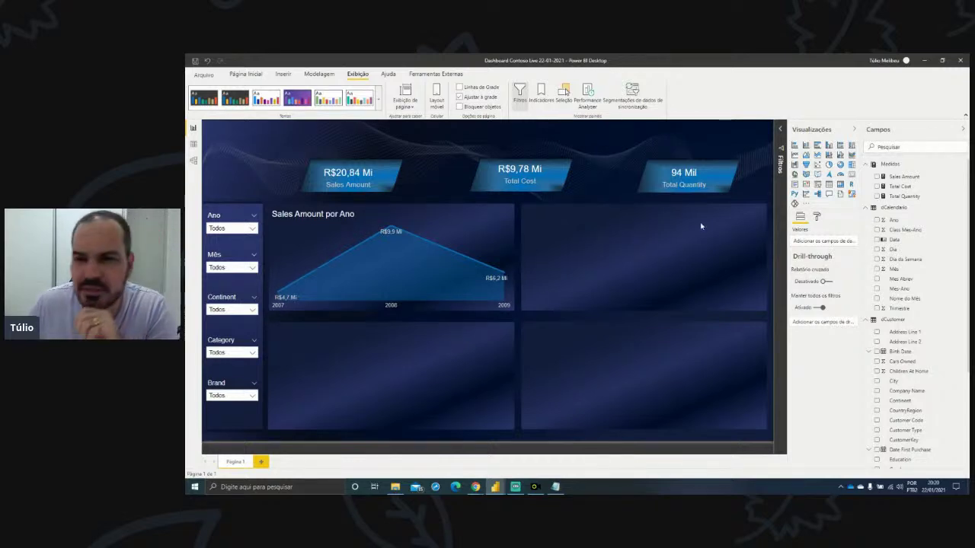
- Add a clustered bar chart and fit it to the upper-right background panel
click(818, 145)
drag(531, 267, 532, 267)
drag(669, 268, 669, 265)
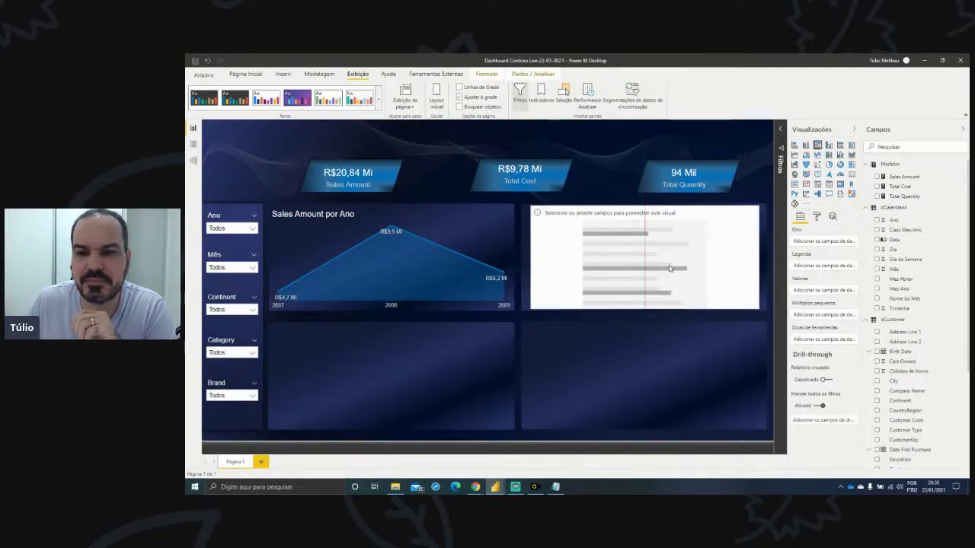
- Plot Sales Amount by Category from dProduct in the new bar chart, searching the fields for "categ"
drag(904, 177, 666, 249)
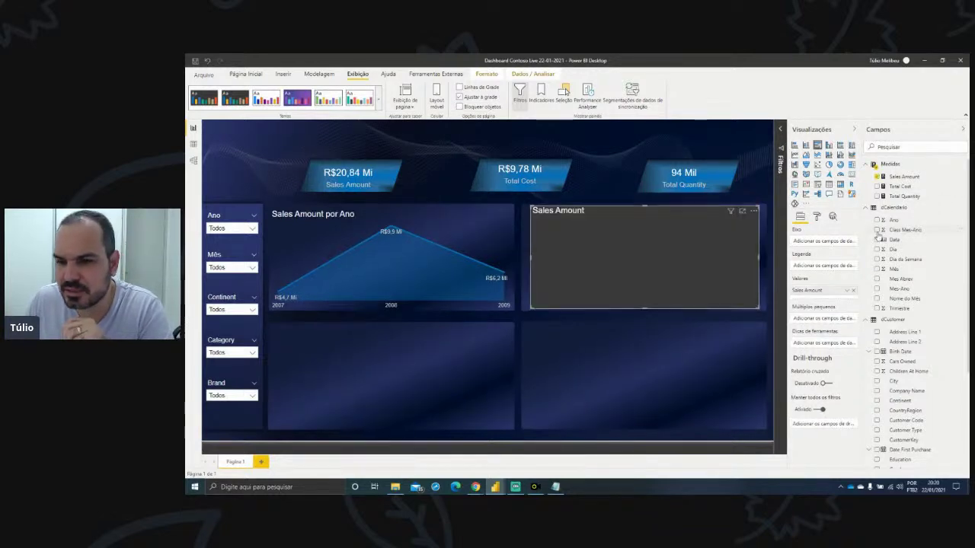
click(899, 147)
text(d)
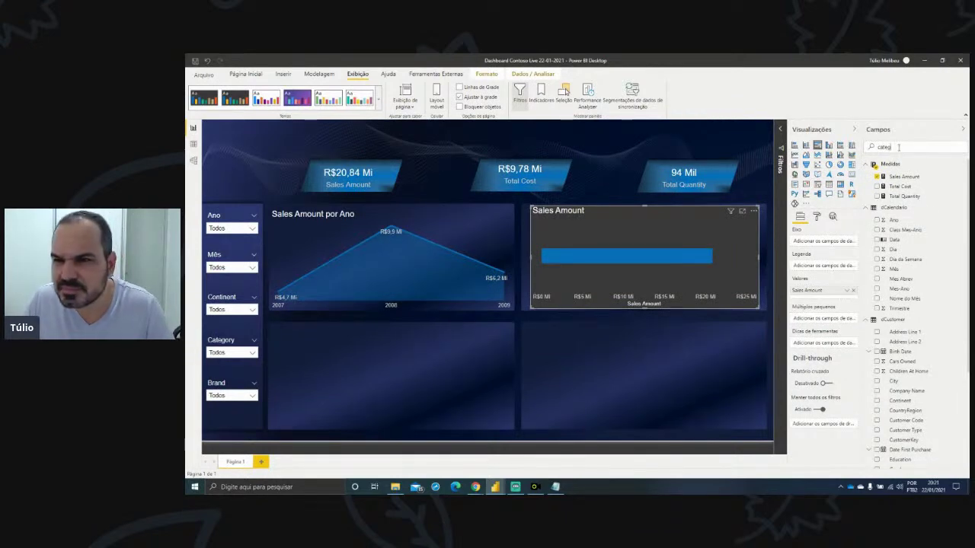
drag(900, 175, 613, 244)
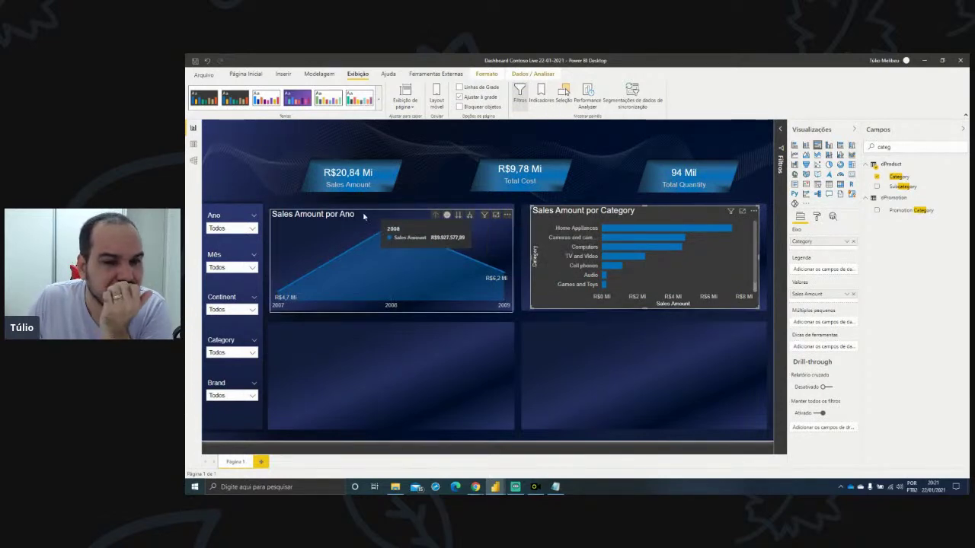
- Copy the formatting of the Sales Amount por Ano area chart to the Sales Amount por Category bar chart with Format Painter
click(370, 229)
click(245, 74)
click(238, 105)
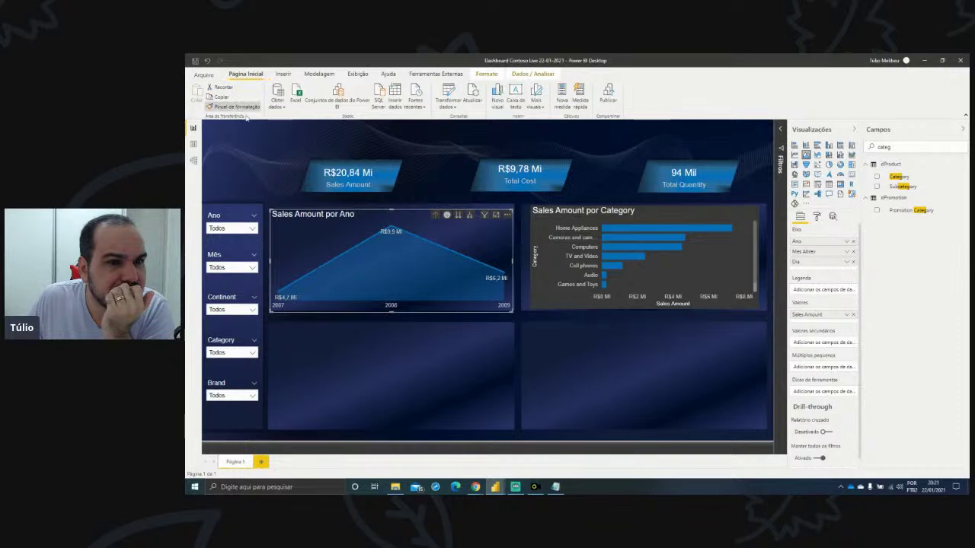
click(623, 231)
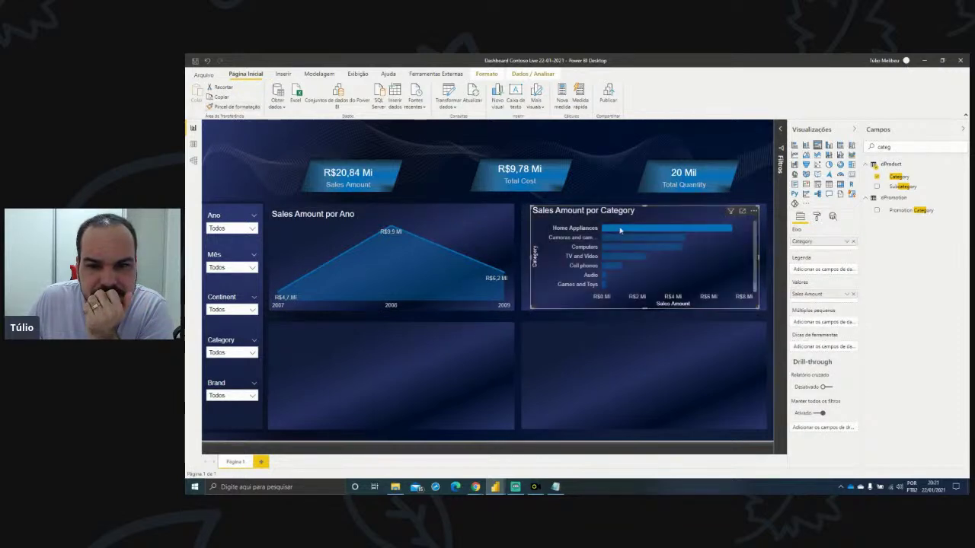
click(627, 223)
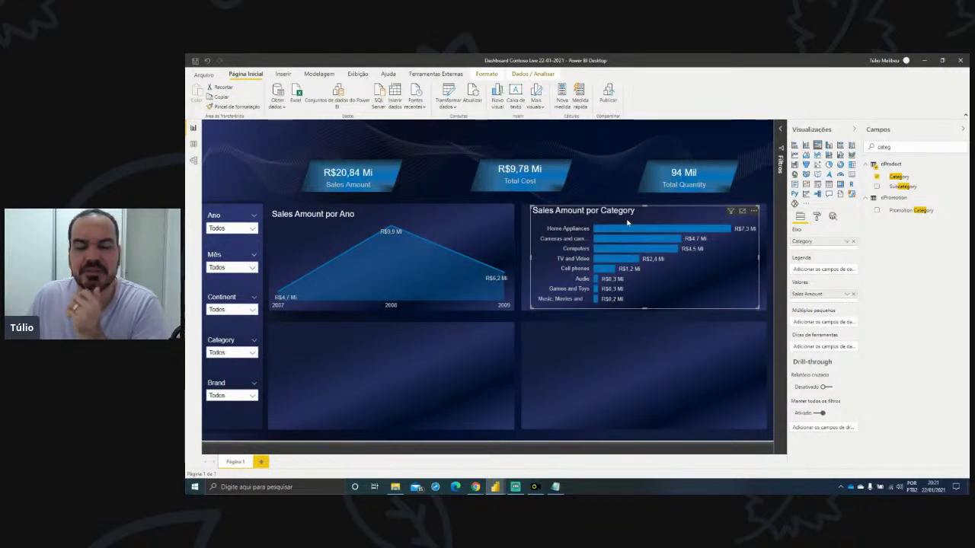
- Reposition and widen the Sales Amount por Category chart to fill its background panel, with its title level with the area chart's
key(Escape)
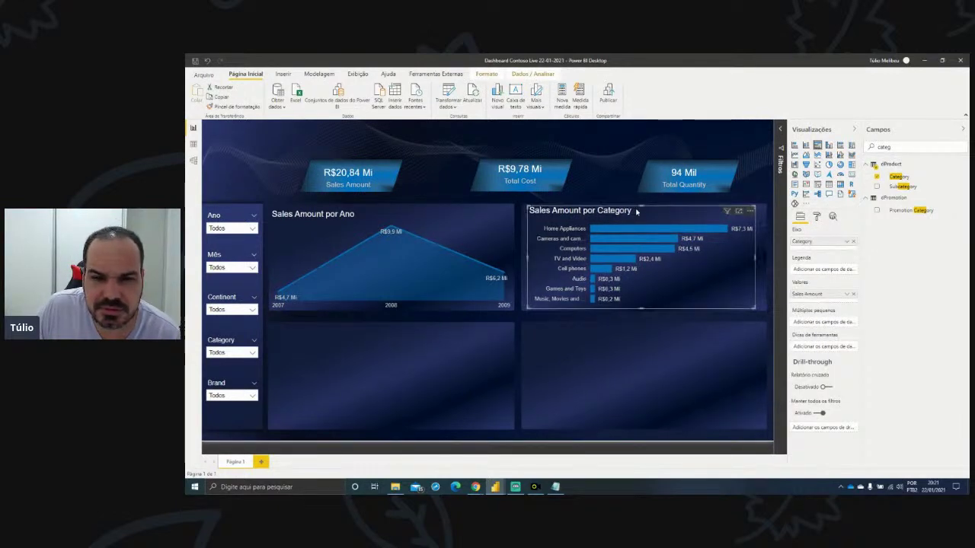
click(566, 255)
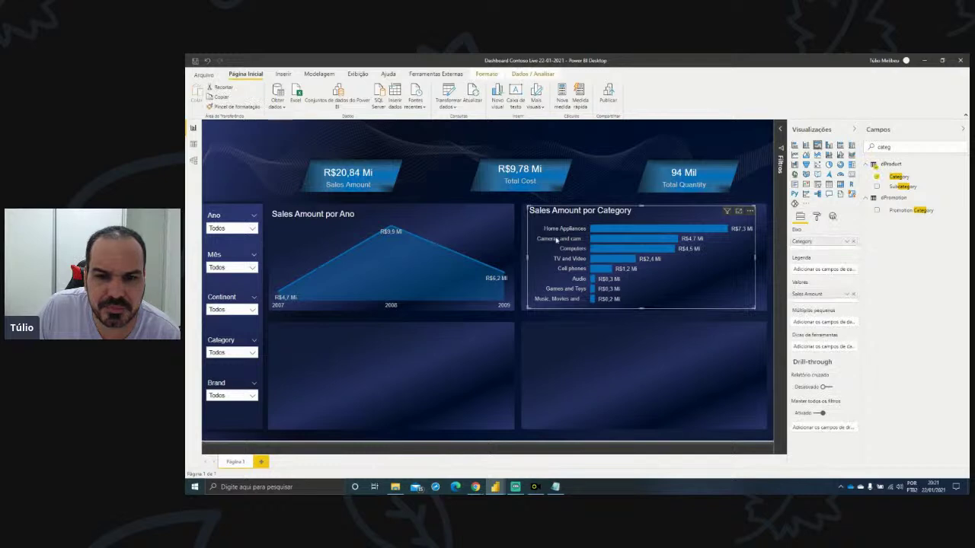
click(640, 214)
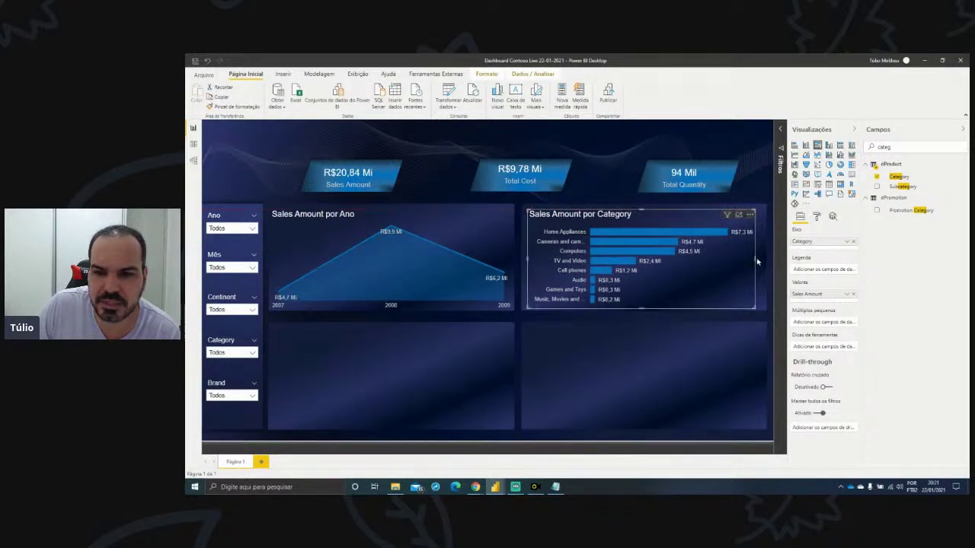
drag(755, 258, 763, 259)
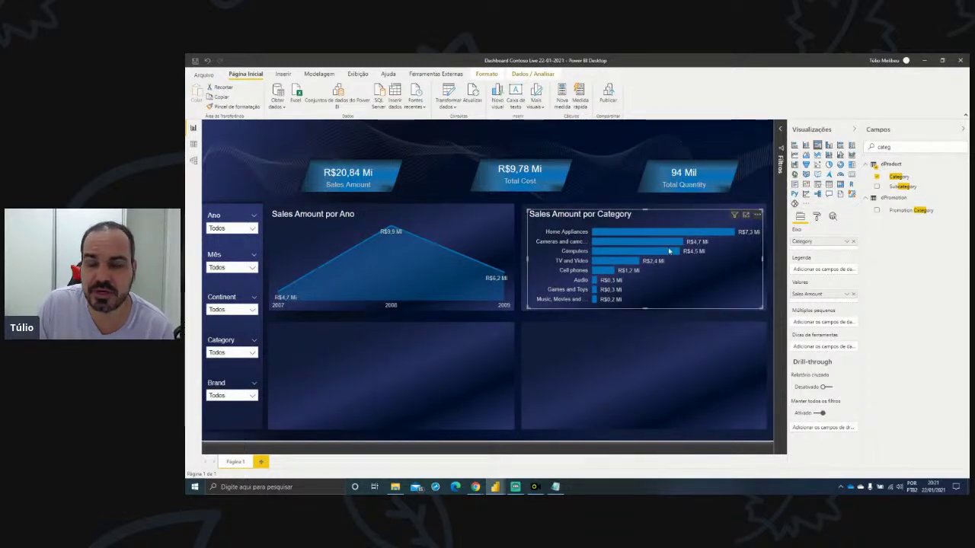
- Increase the Category chart's Y-axis maximum size to about 38% so the category labels fit, and save the report
click(817, 217)
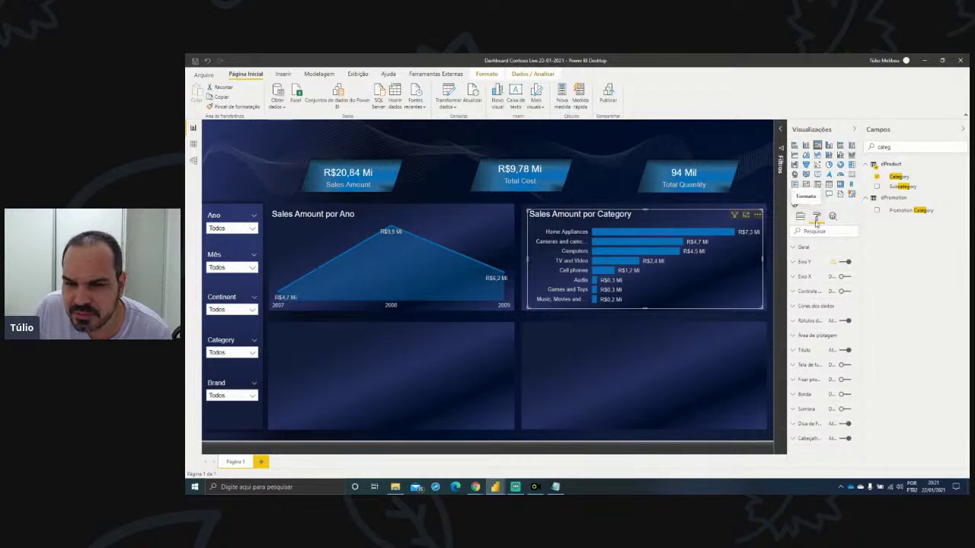
click(806, 262)
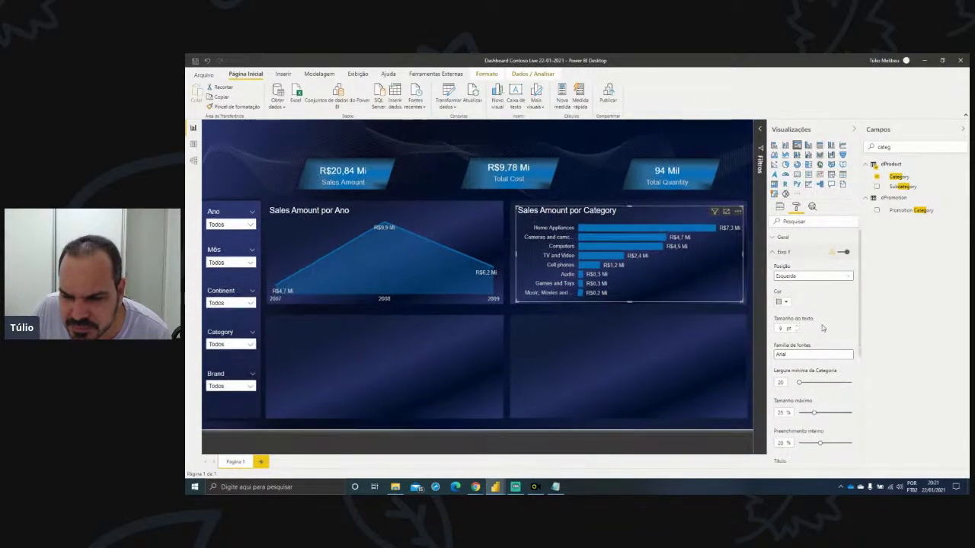
scroll(826, 340, down, 3)
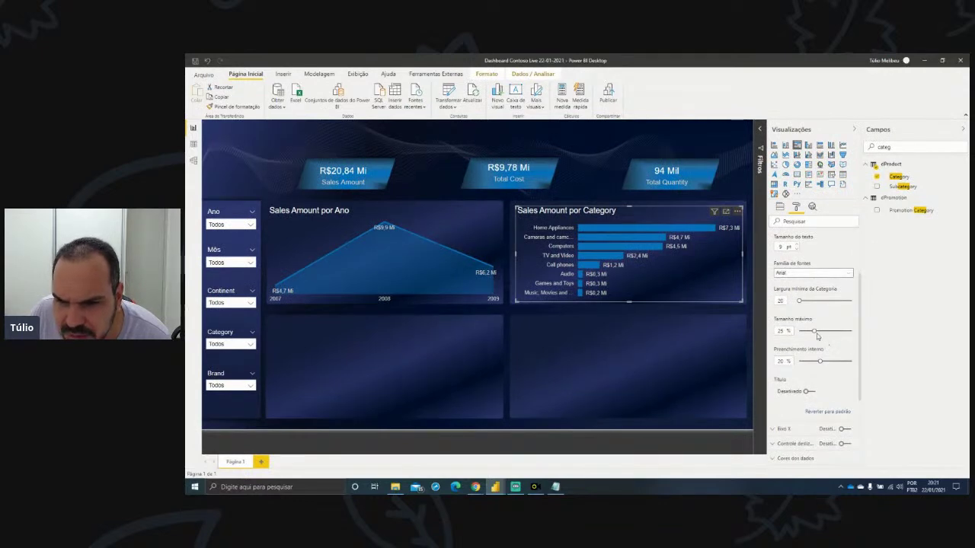
mouse_move(814, 330)
mouse_down()
mouse_move(832, 335)
mouse_move(822, 332)
mouse_up()
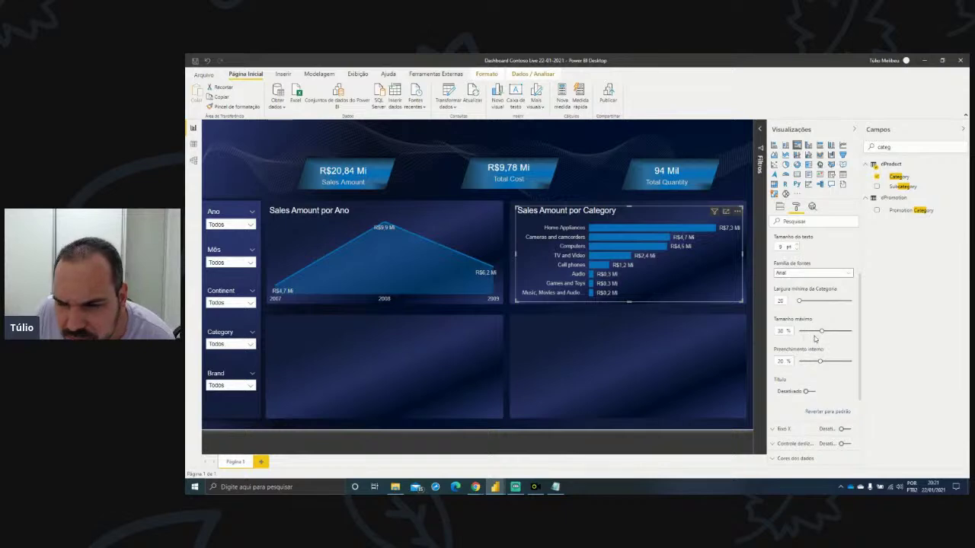
drag(820, 333, 824, 332)
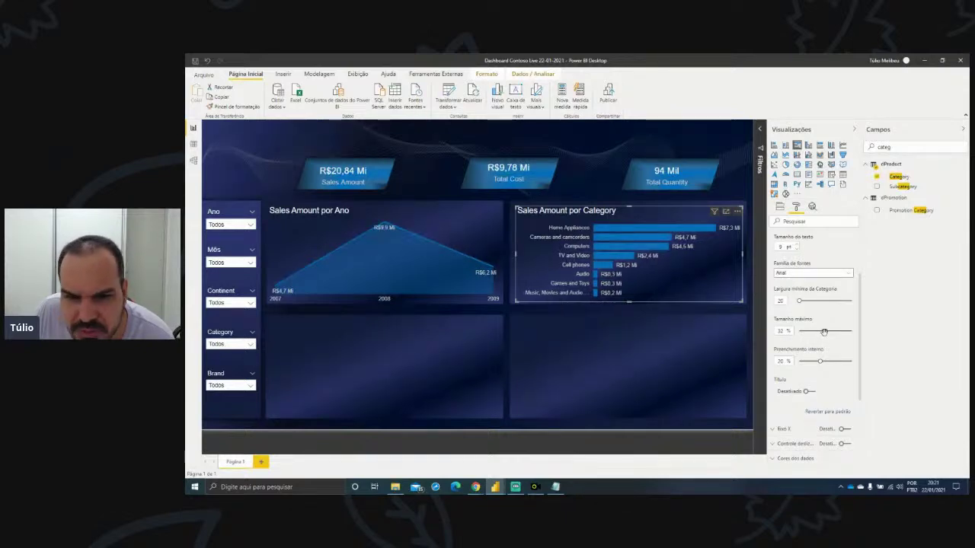
drag(824, 333, 833, 332)
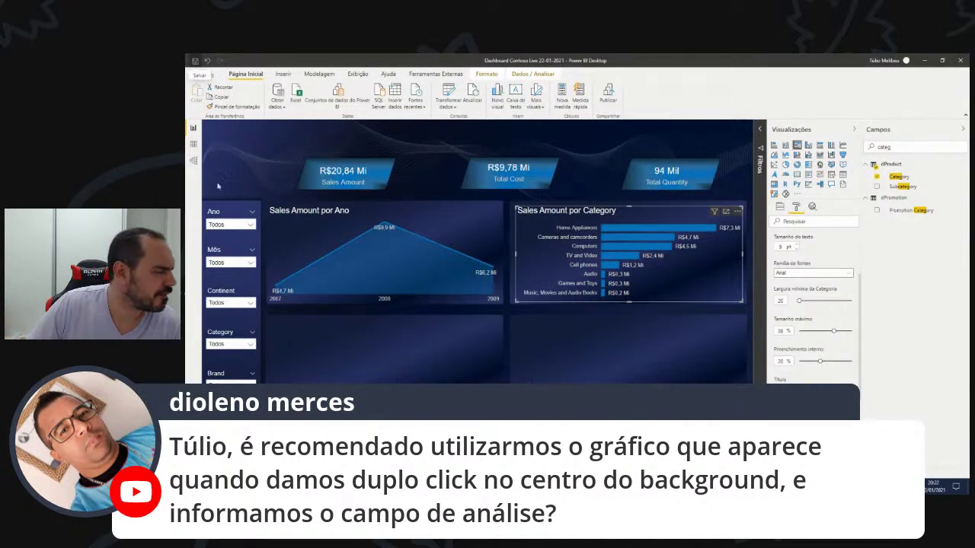
key(ctrl+s)
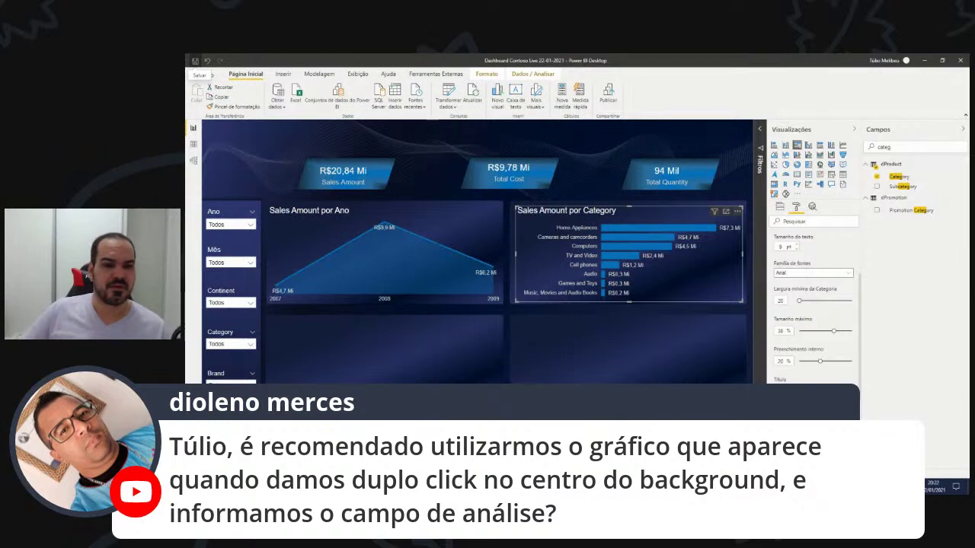
- Try out a Q&A visual in an empty area of the canvas, enlarging it, and delete it
click(417, 176)
double_click(418, 176)
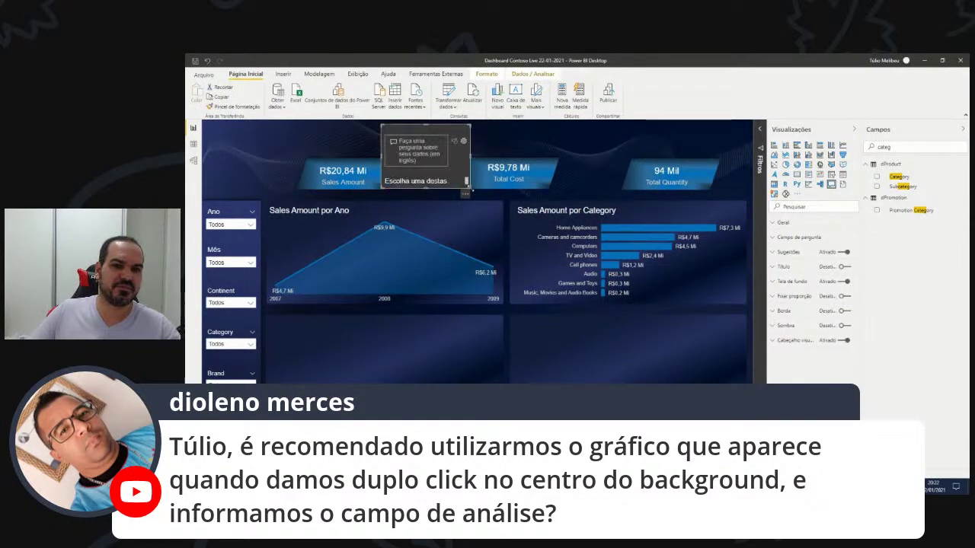
drag(470, 187, 508, 251)
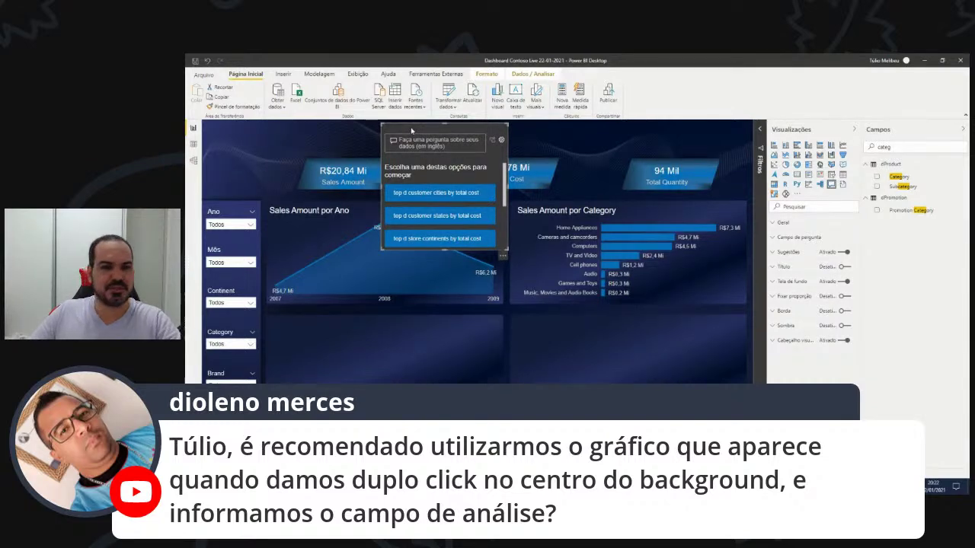
key(Delete)
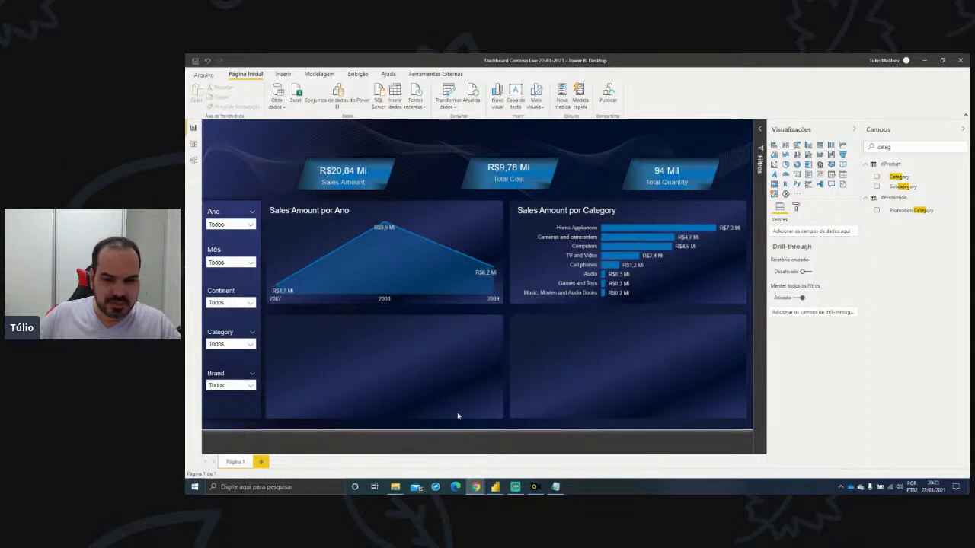
- Add another clustered bar chart and fit it to the lower-right background panel
mouse_move(496, 487)
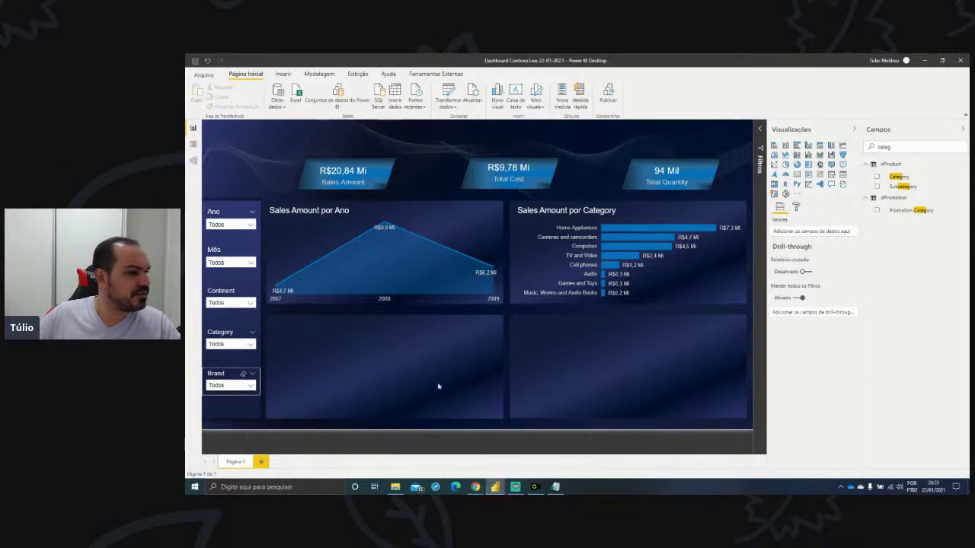
click(797, 145)
drag(355, 385, 589, 395)
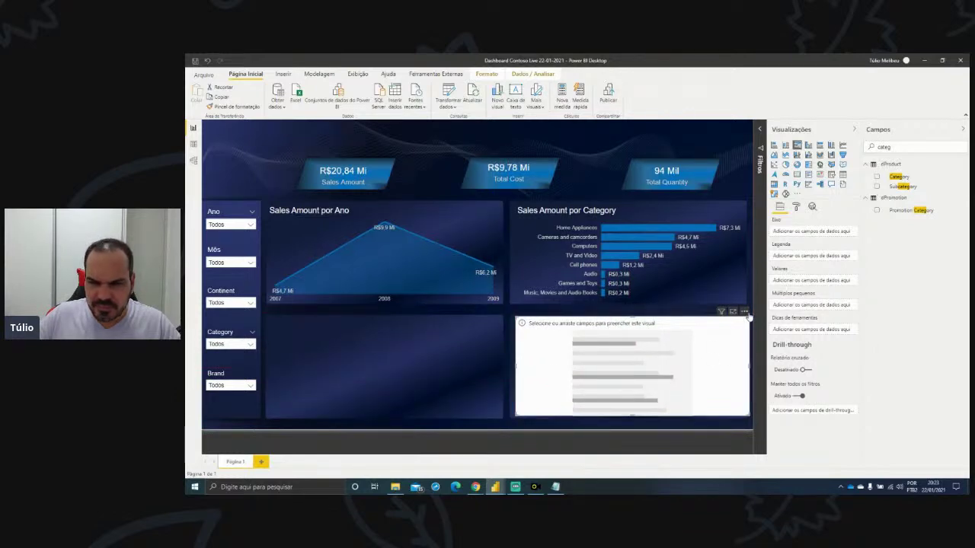
drag(748, 319, 737, 320)
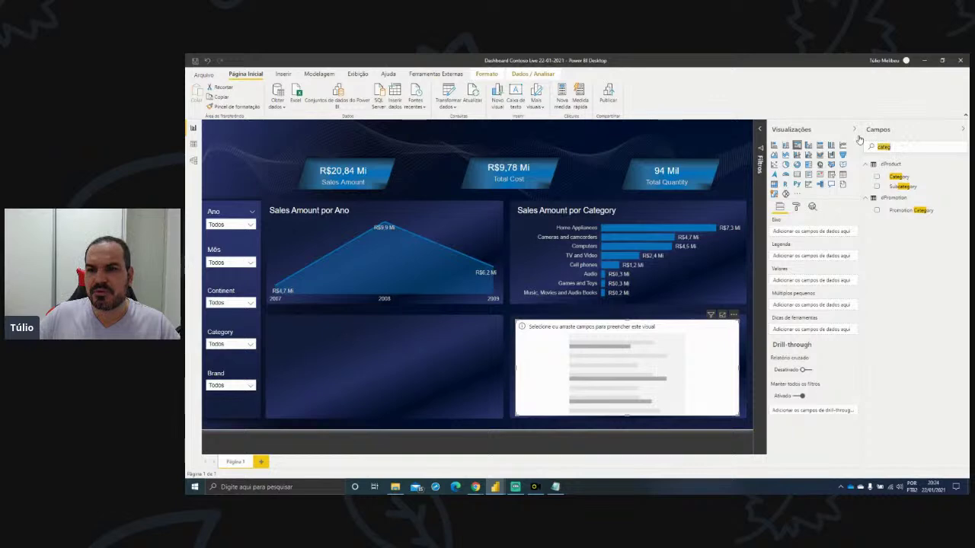
- Search the fields for "brand" and add Brand from dProduct to the new bar chart's axis
key(ctrl+a)
text(brand)
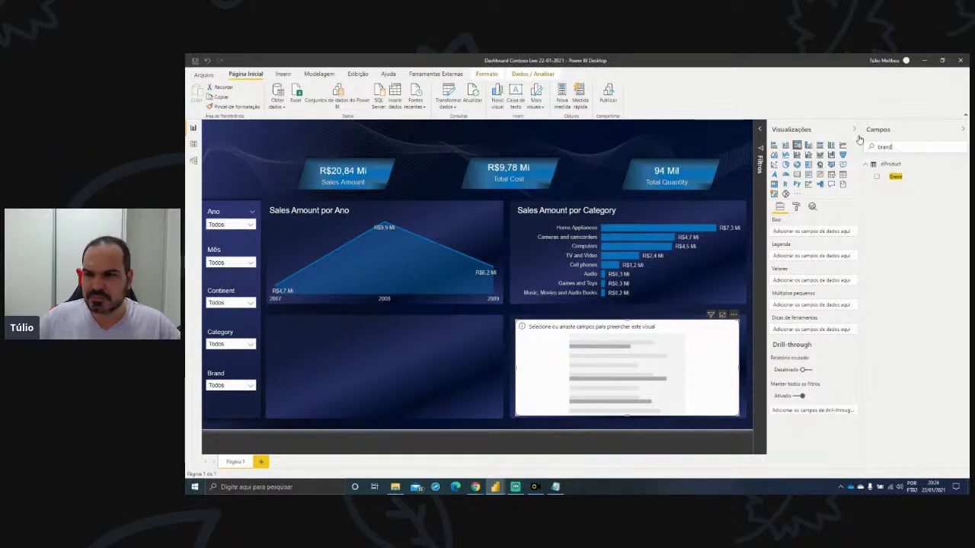
drag(895, 177, 634, 359)
- Copy the formatting of the Sales Amount por Category chart to the Brand chart with Format Painter
click(607, 221)
click(237, 107)
click(592, 330)
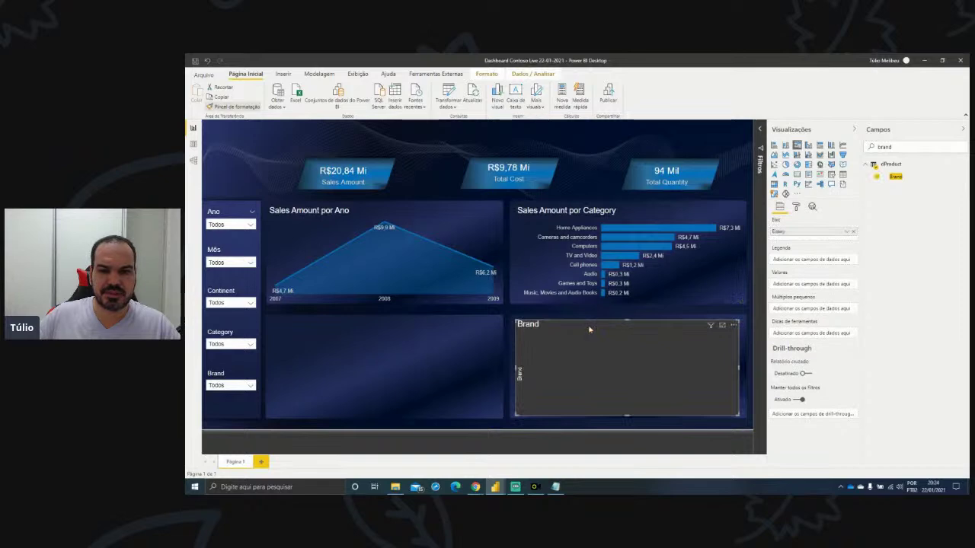
- Clear the field search, add Sales Amount and Total Cost as values in the Brand chart, and look through its bars
drag(895, 147, 867, 145)
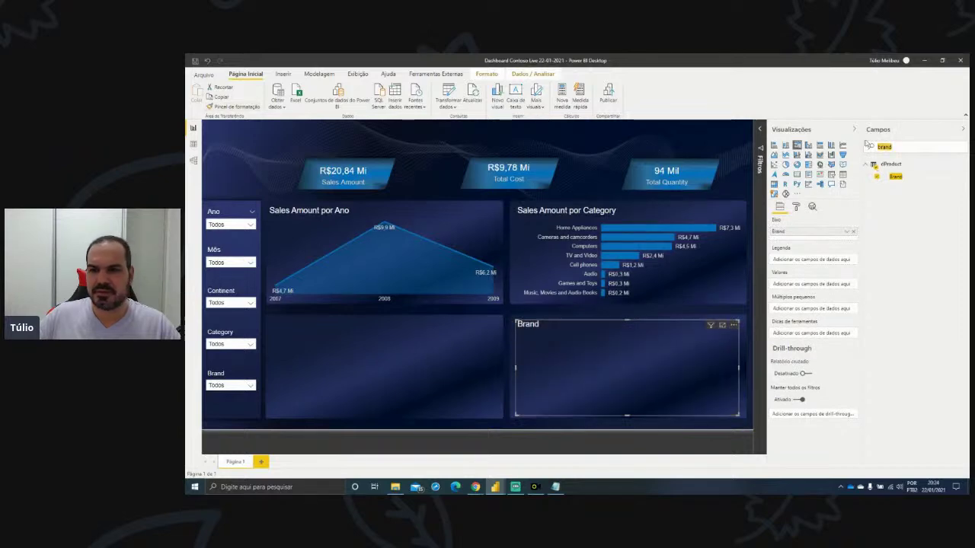
key(BackSpace)
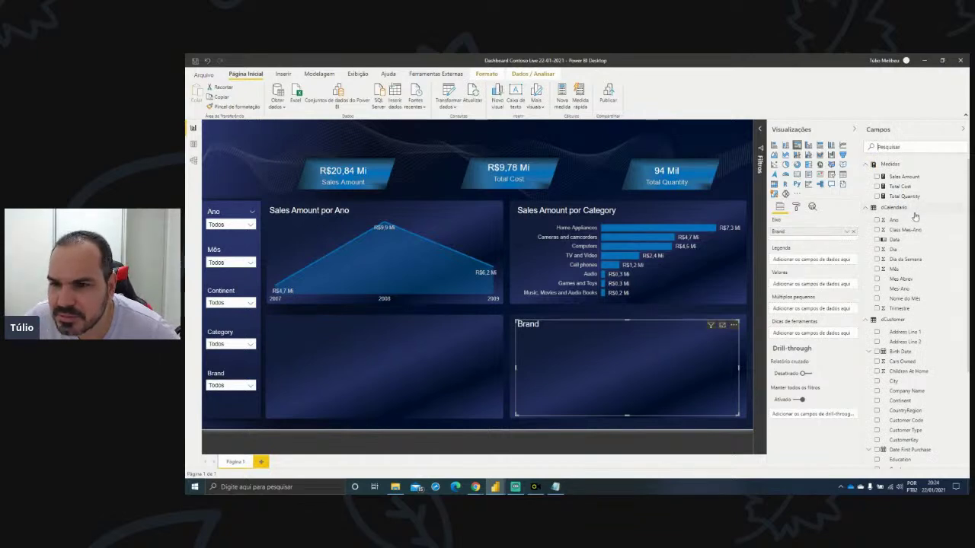
drag(901, 178, 597, 362)
drag(868, 201, 801, 292)
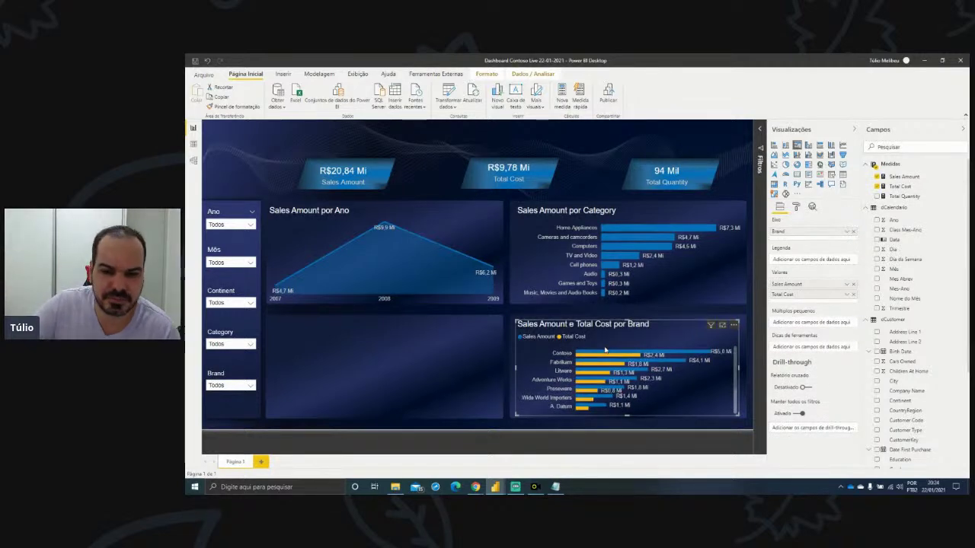
scroll(620, 363, down, 3)
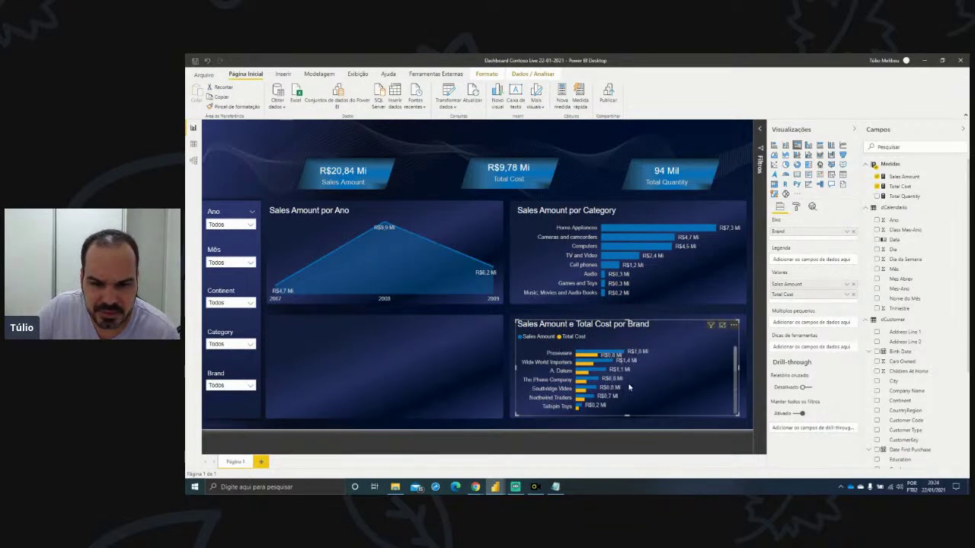
scroll(629, 389, up, 3)
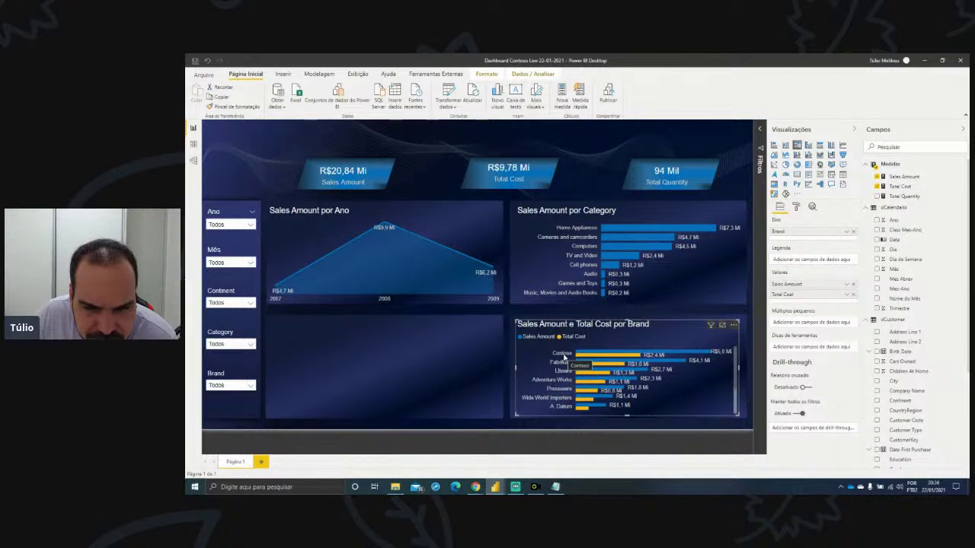
scroll(563, 357, down, 2)
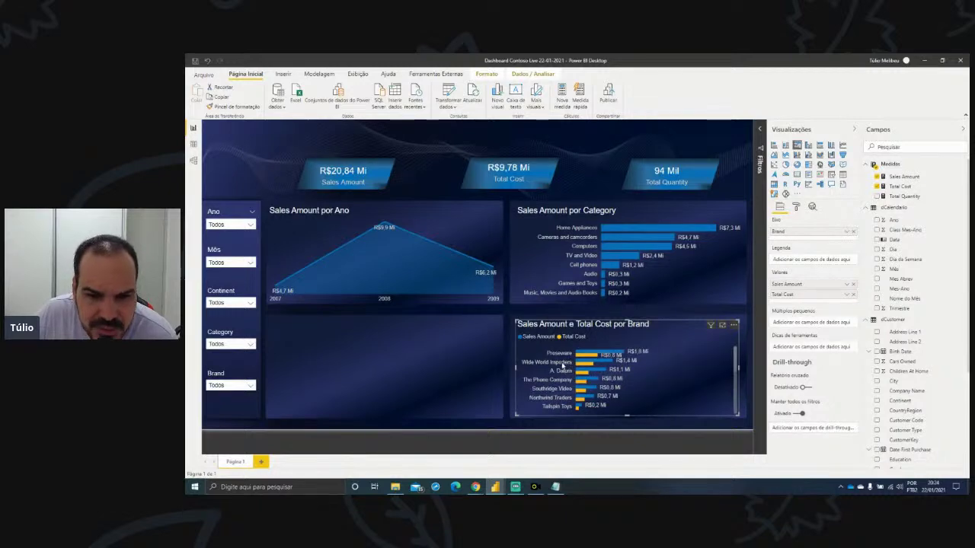
scroll(563, 367, up, 2)
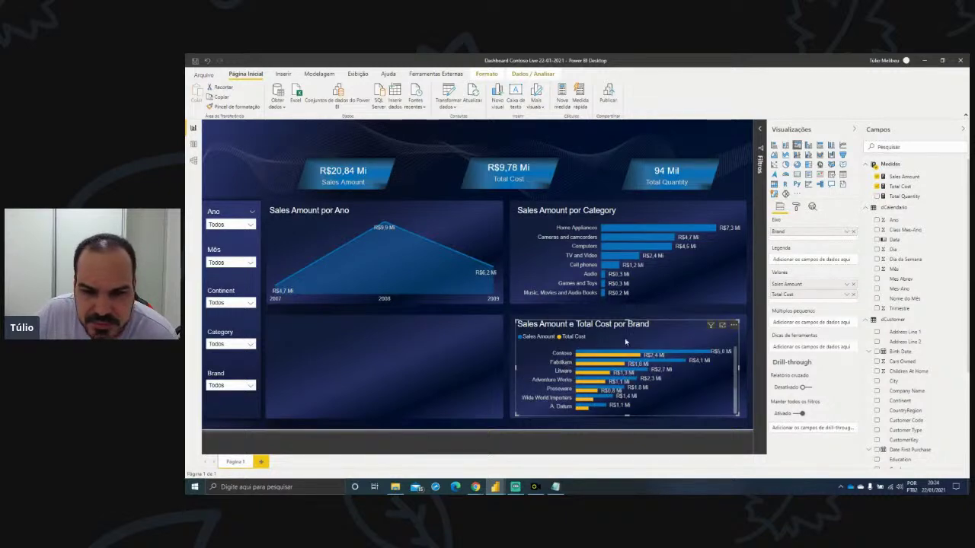
click(703, 311)
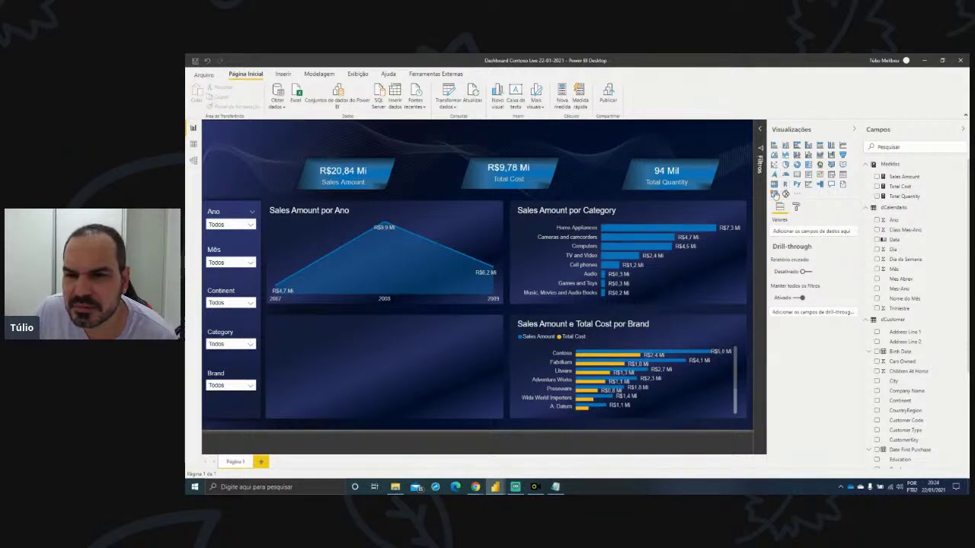
- Add a map visual in the lower-left background panel
drag(766, 196, 776, 197)
click(830, 164)
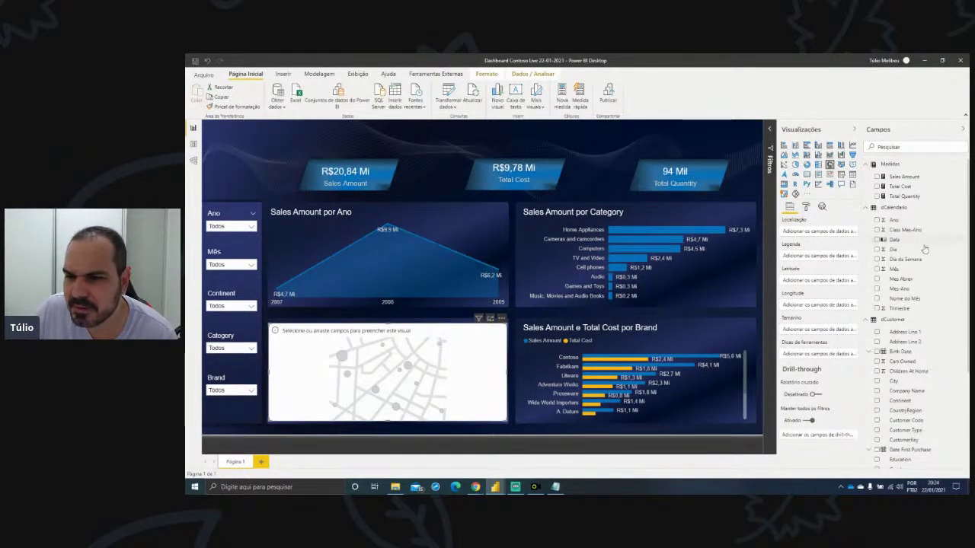
- Search the fields for "Cont" and set the data category of Continent in dCustomer to Continente
click(895, 208)
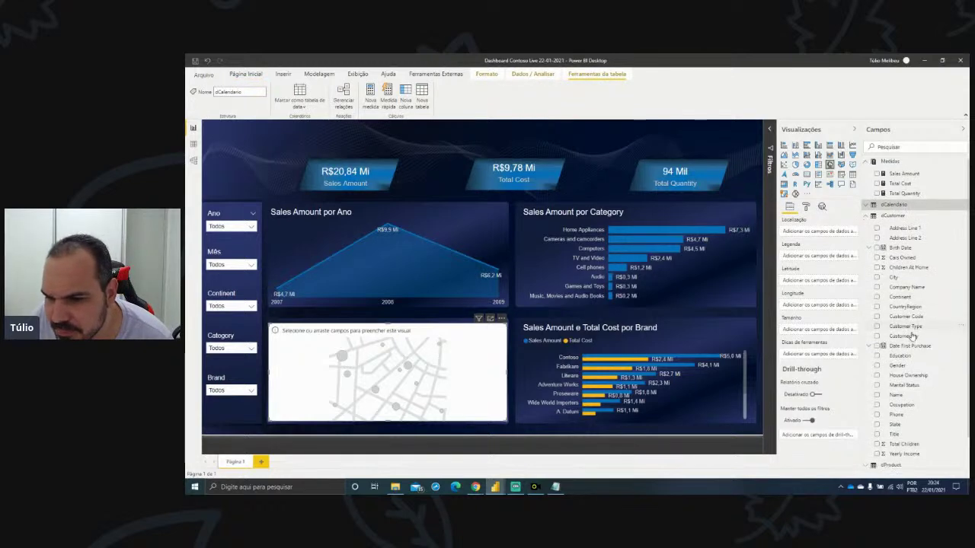
scroll(913, 335, down, 2)
click(905, 147)
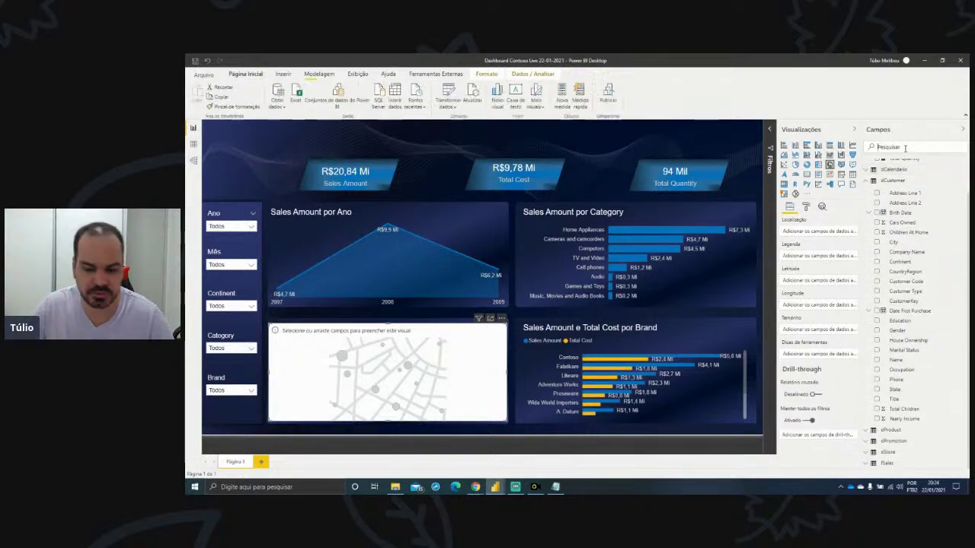
text(Cor)
text(t)
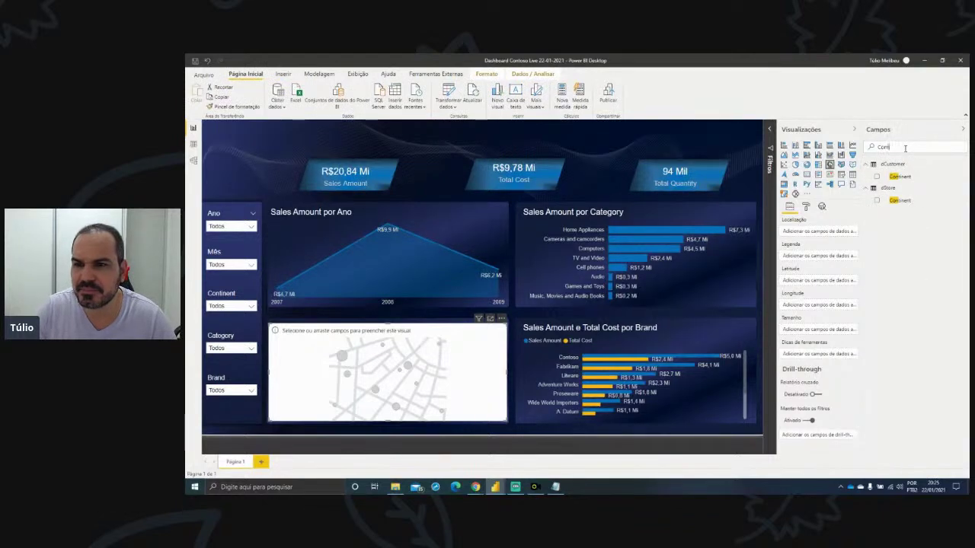
click(901, 176)
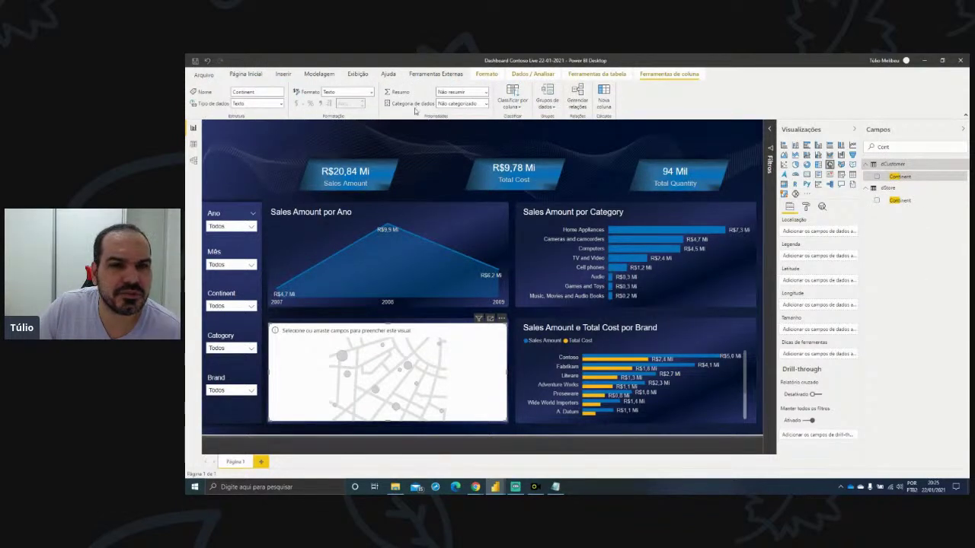
click(485, 104)
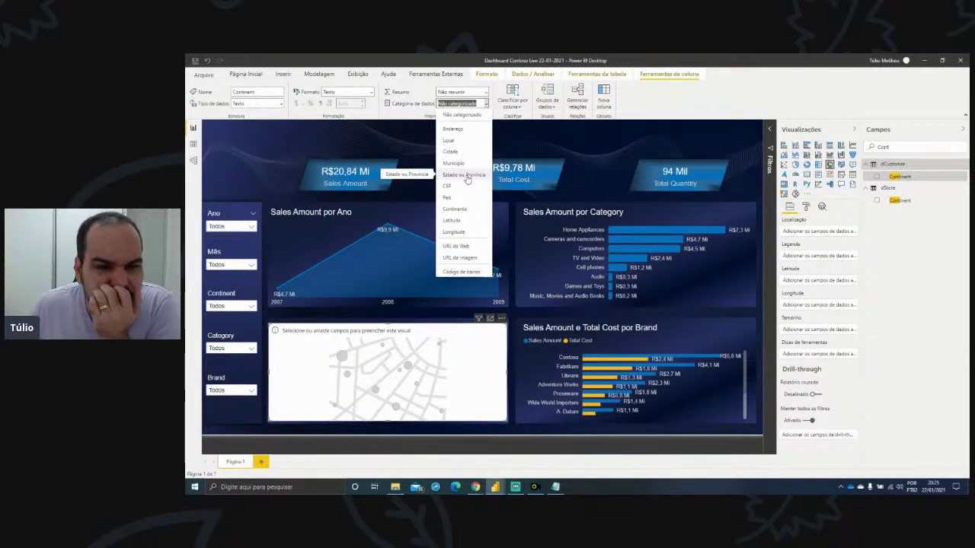
key(Escape)
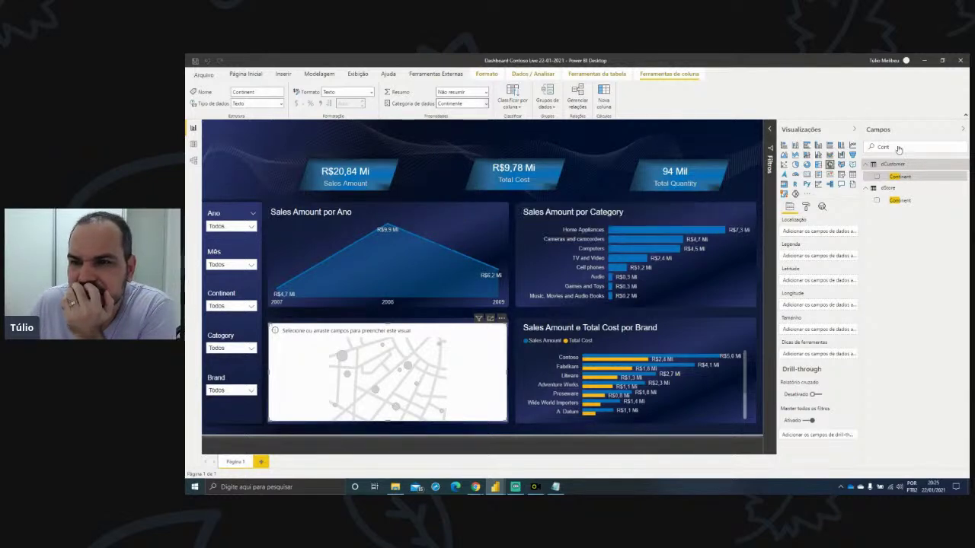
- Search the fields for "Coun" and set the data category of CountryRegion in dCustomer to País
double_click(896, 148)
text(Cou)
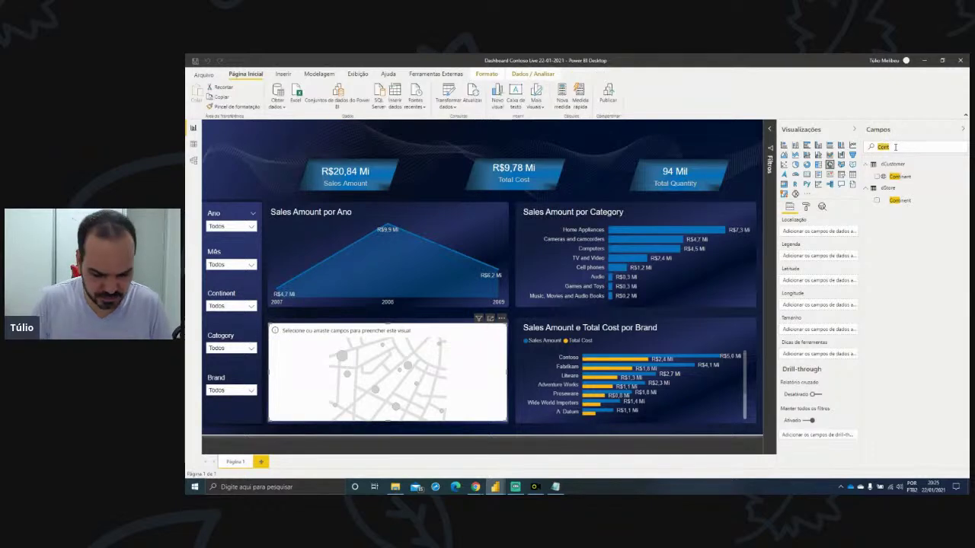
text(n)
click(905, 176)
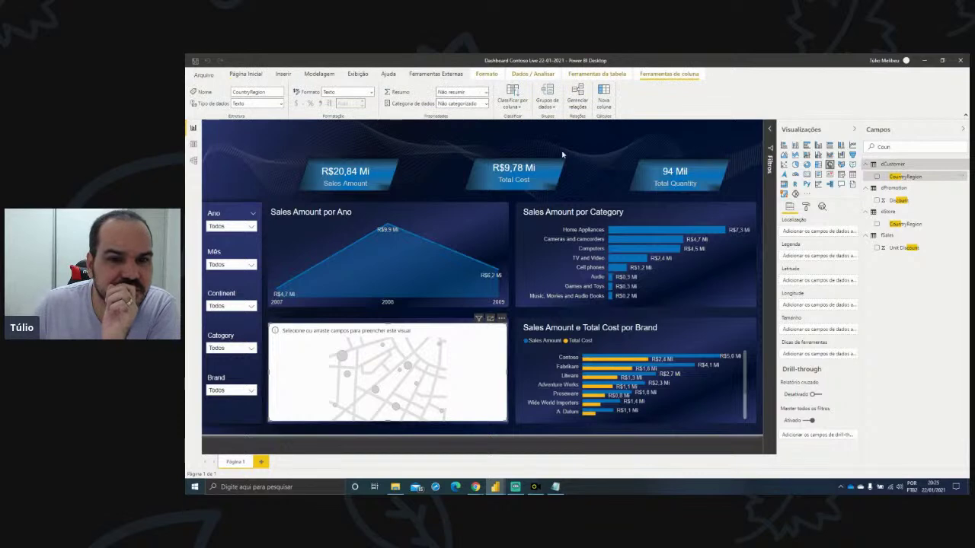
click(486, 105)
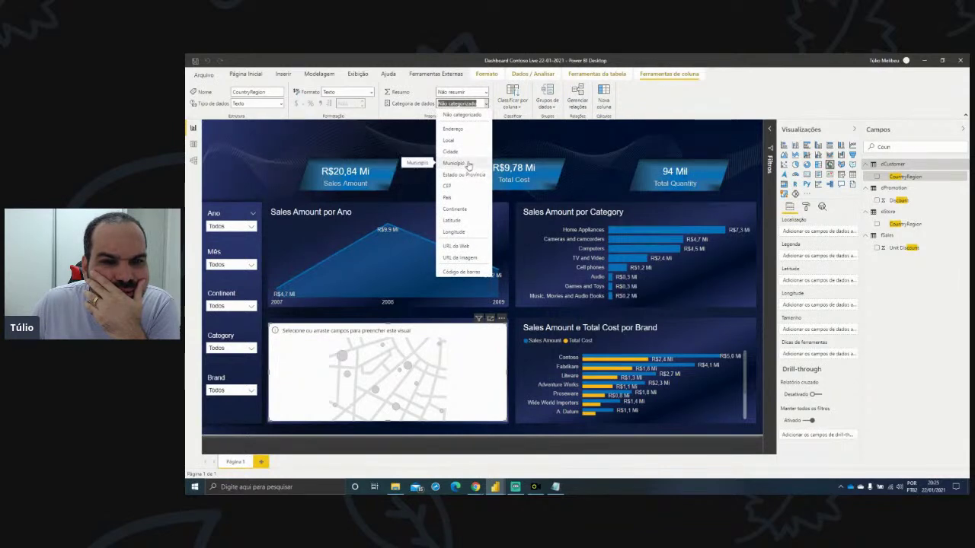
key(Escape)
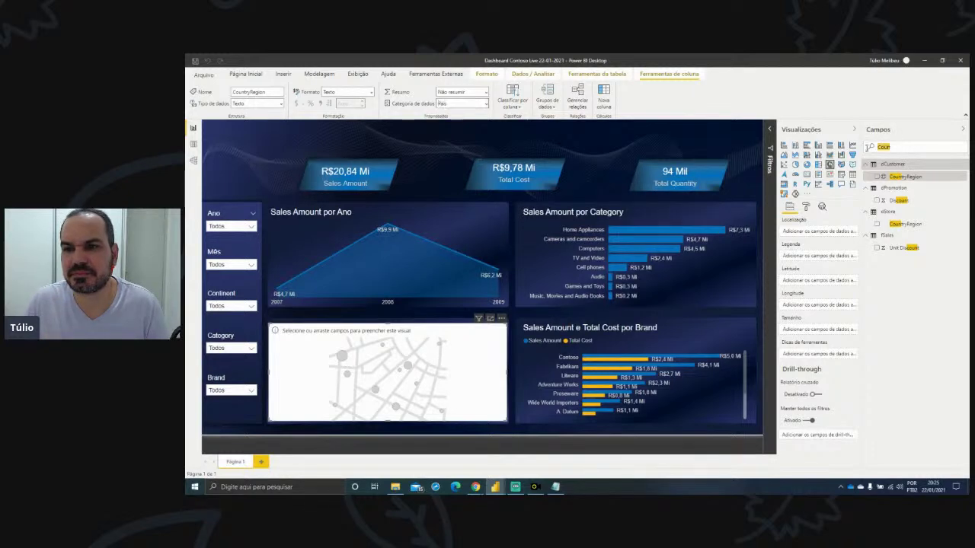
- Search the fields for "City" and set the data category of City in dCustomer to Cidade
text(City)
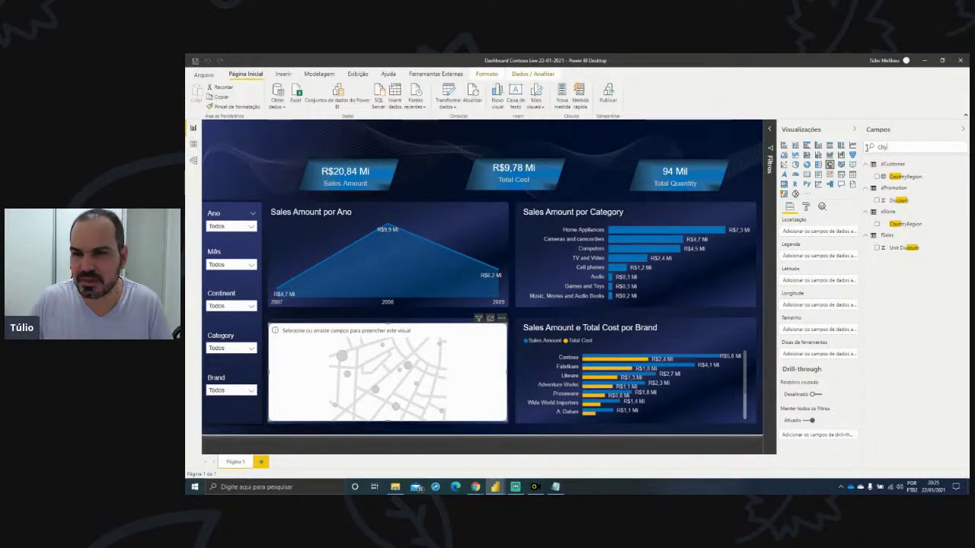
click(894, 177)
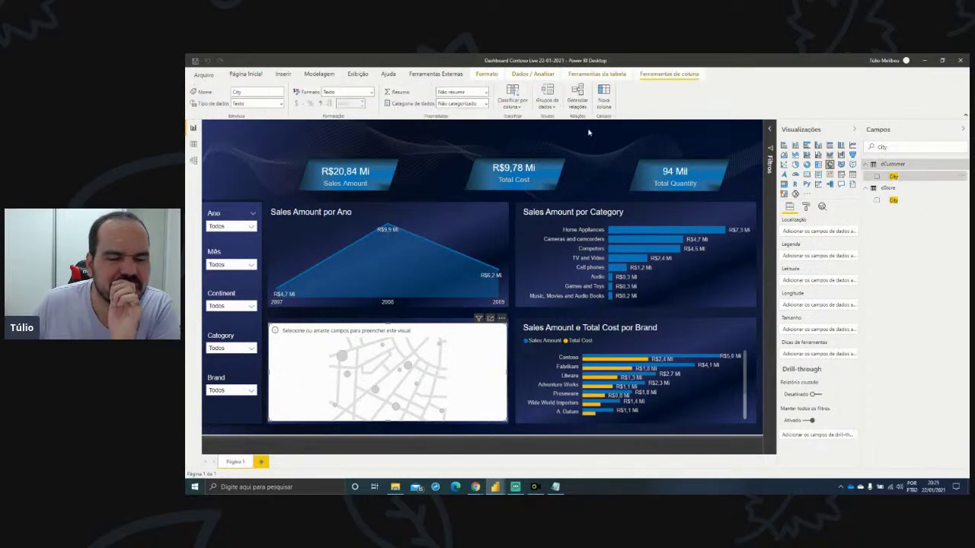
click(485, 104)
click(457, 143)
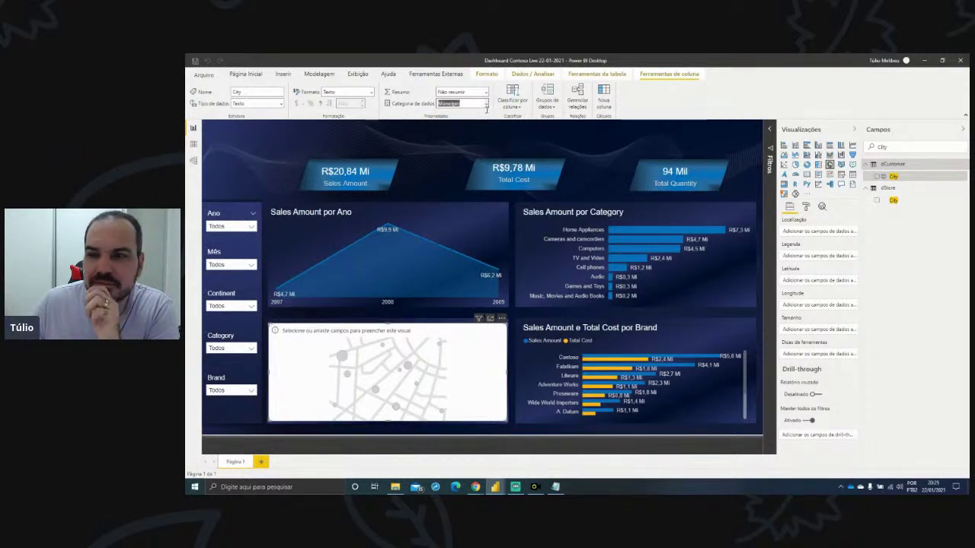
click(485, 104)
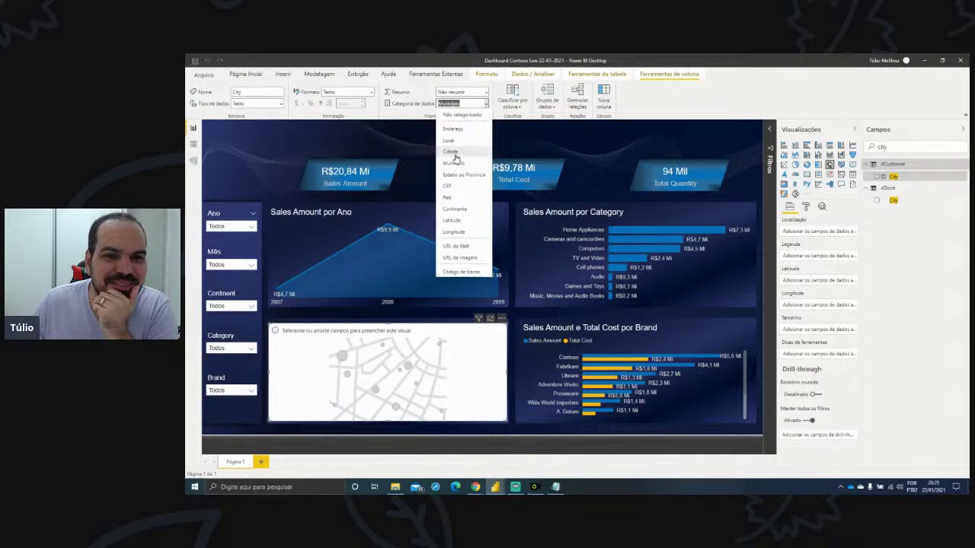
click(456, 156)
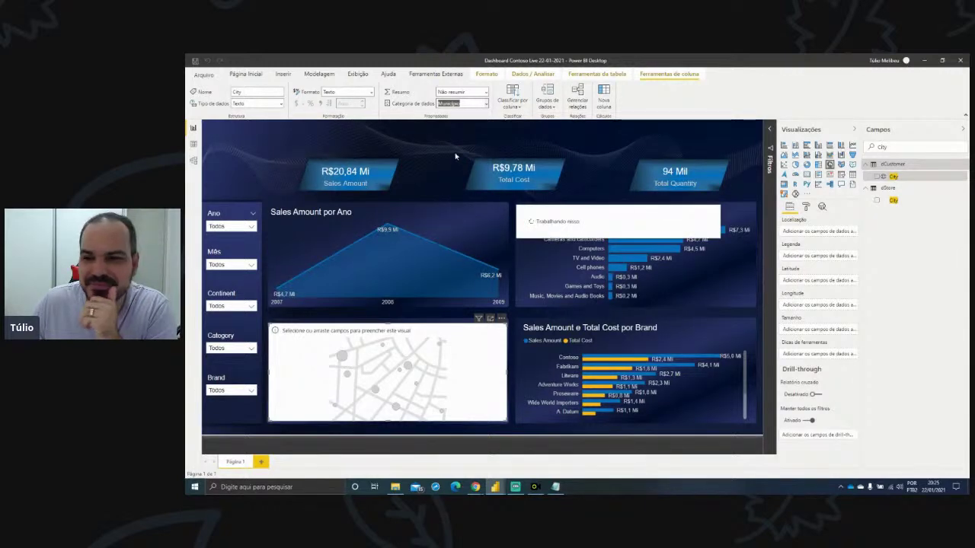
- Add Continent, CountryRegion and City from dCustomer, in that order, as the map's location hierarchy
double_click(876, 147)
text(Con)
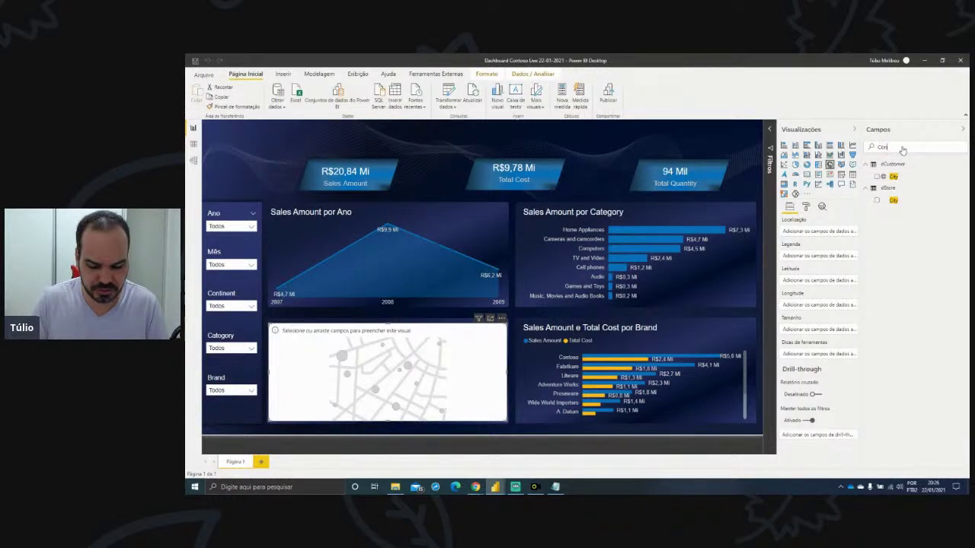
text(t)
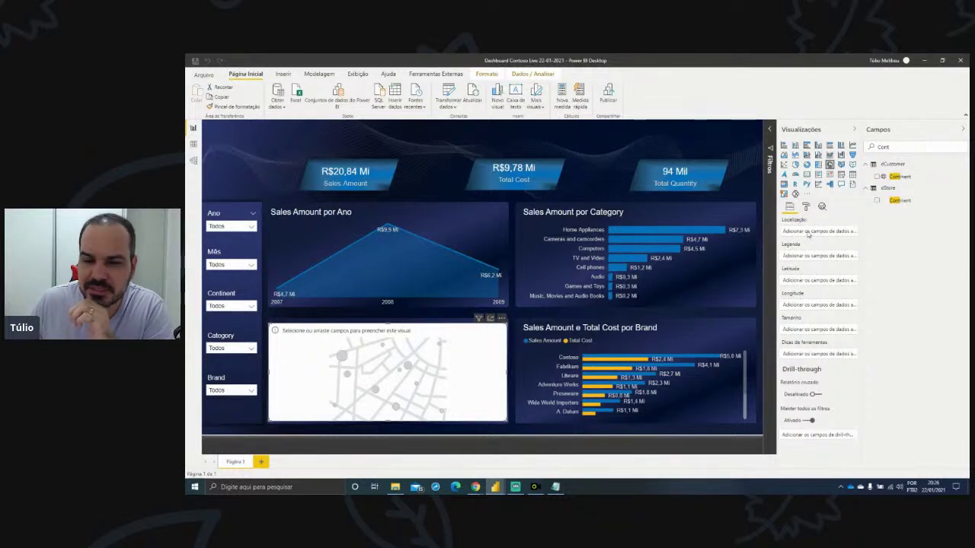
drag(809, 236, 808, 236)
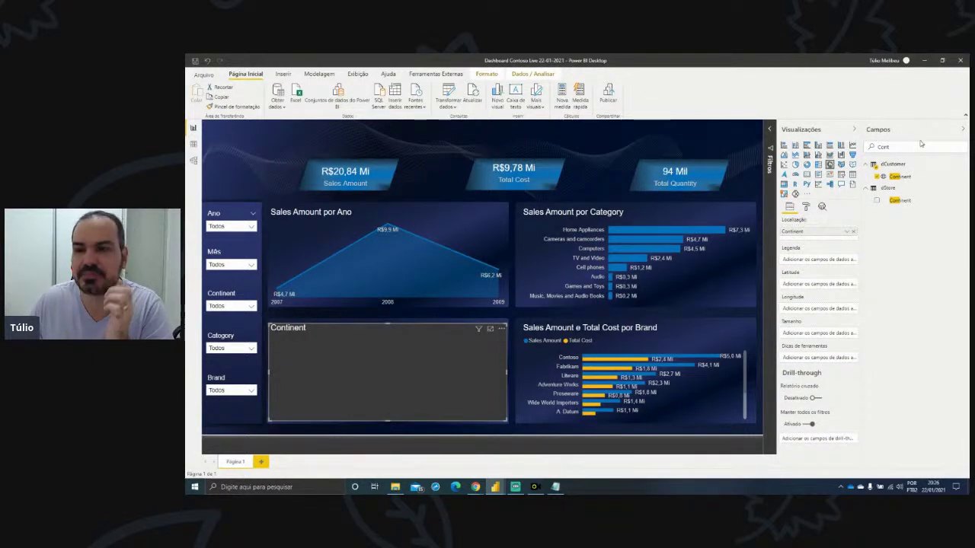
drag(898, 146, 859, 147)
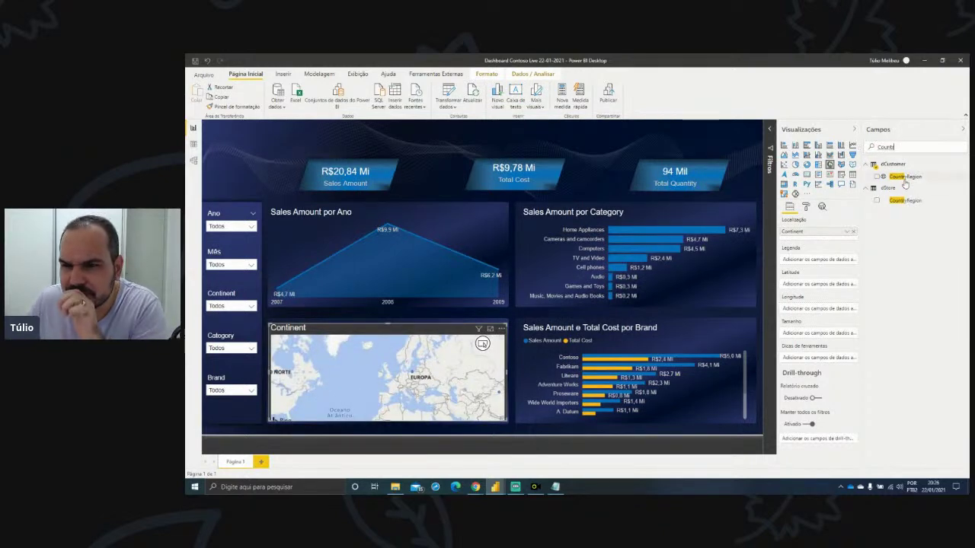
drag(893, 177, 812, 241)
key(ctrl+a)
text(c)
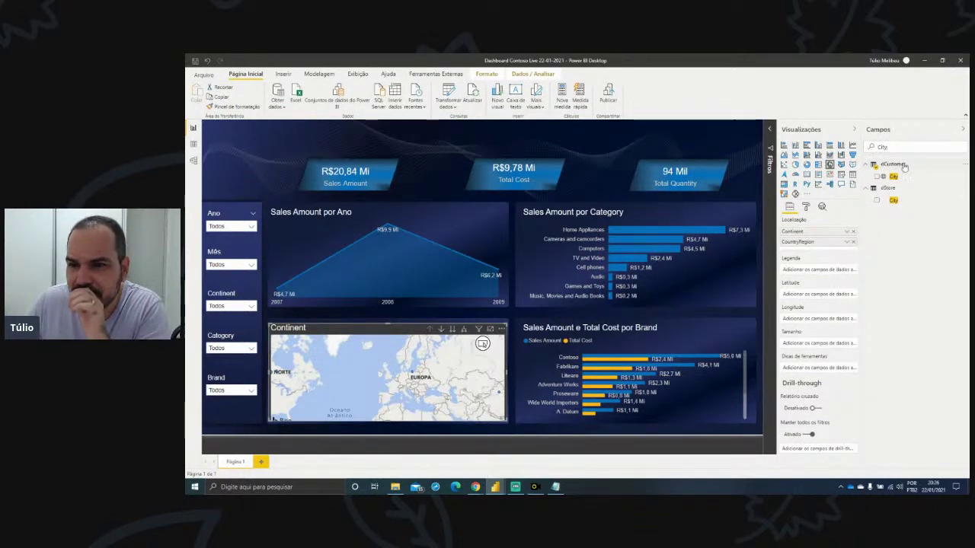
drag(840, 196, 799, 252)
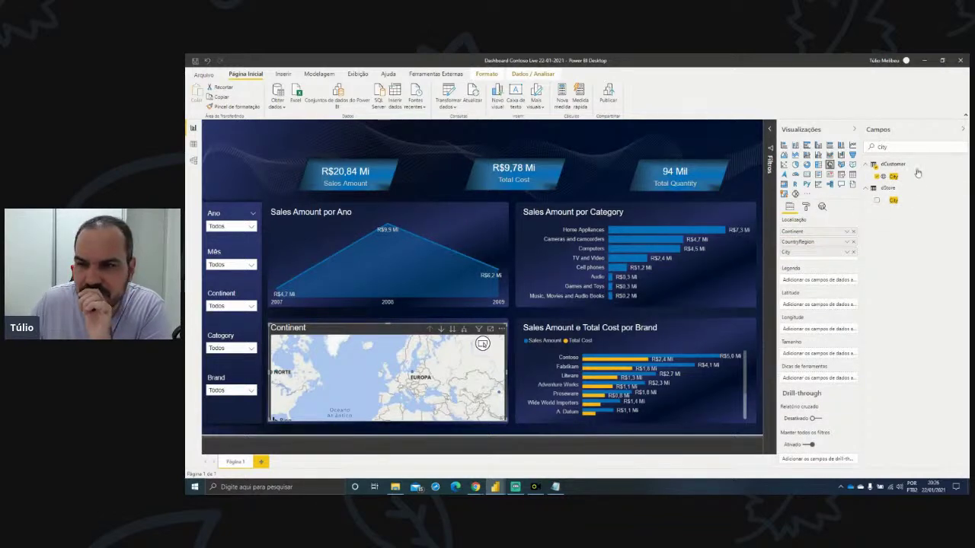
- Clear the field search and add Sales Amount as the map's bubble size
drag(901, 149, 860, 144)
key(BackSpace)
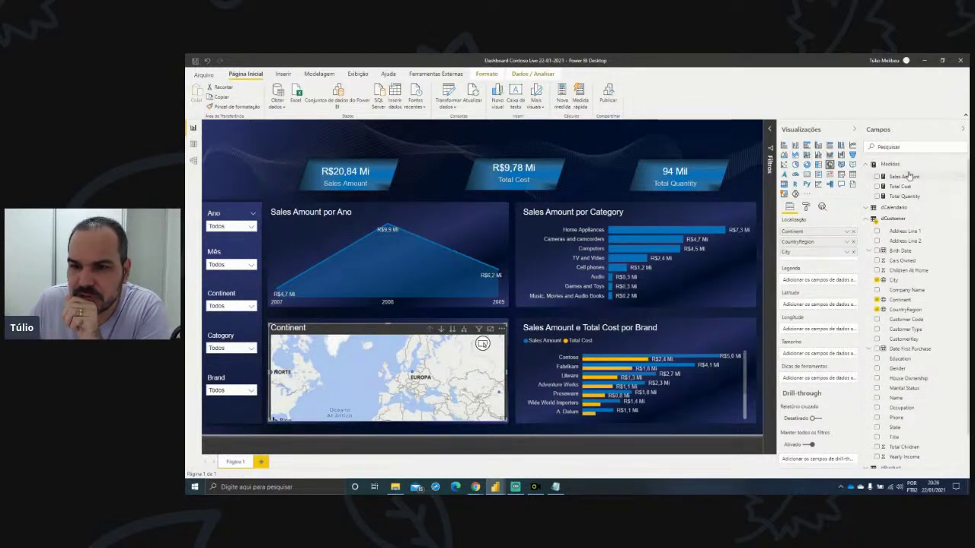
drag(908, 176, 807, 354)
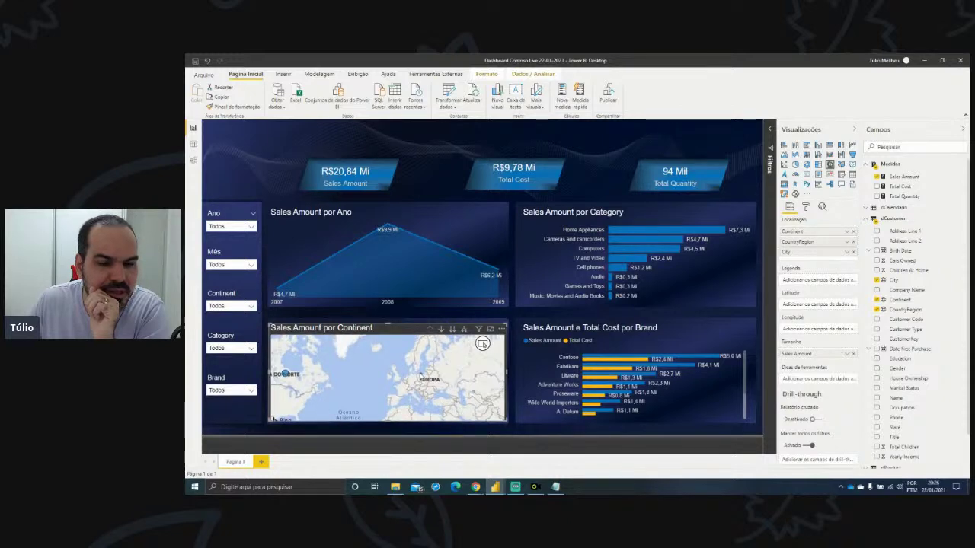
- Turn off the map's background and narrow the map slightly from its left edge
click(806, 207)
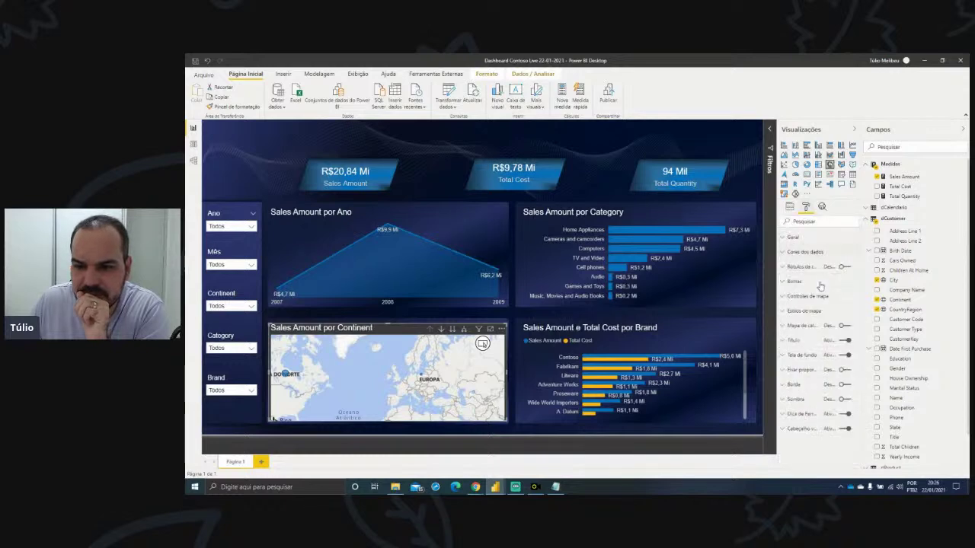
click(844, 355)
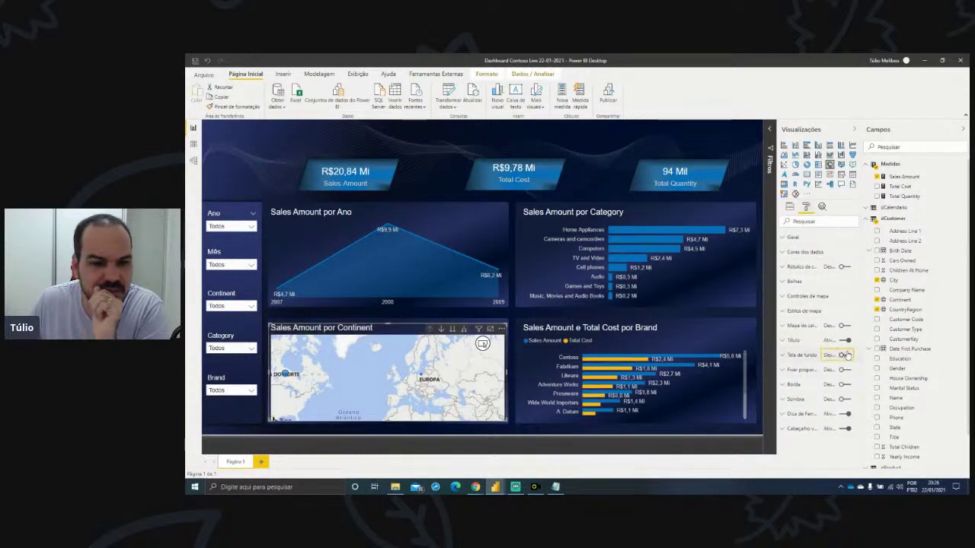
click(435, 163)
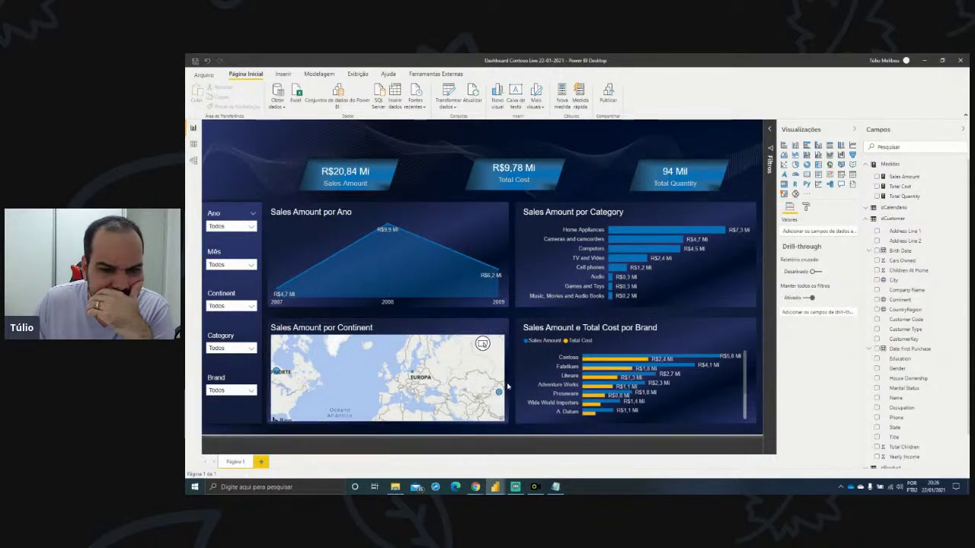
click(413, 335)
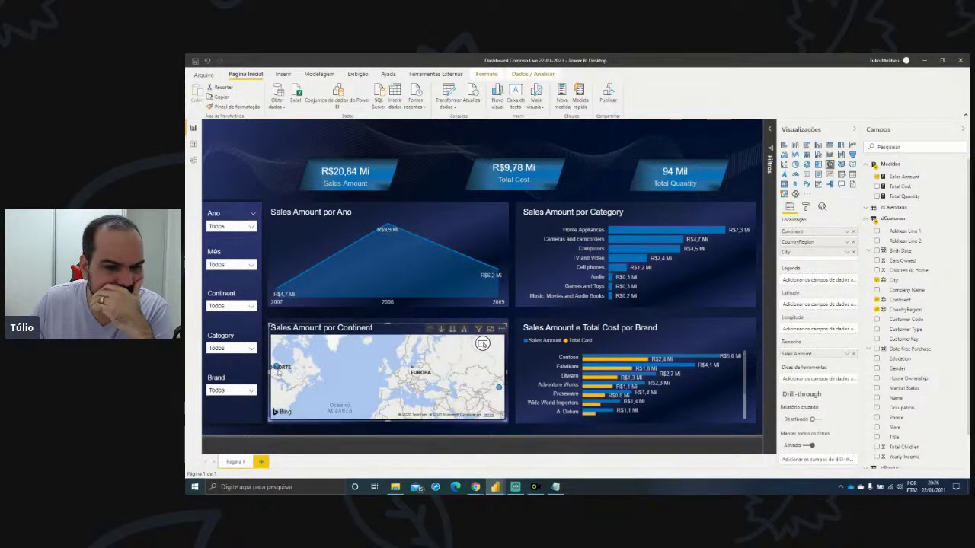
drag(267, 370, 273, 370)
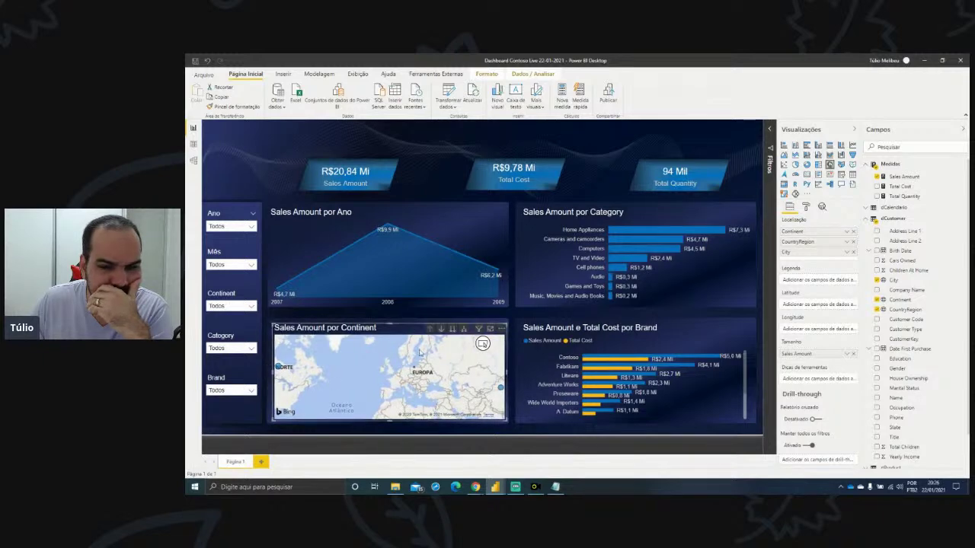
- Enable drill mode on the map and drill from North America into the United States down to its cities
click(441, 329)
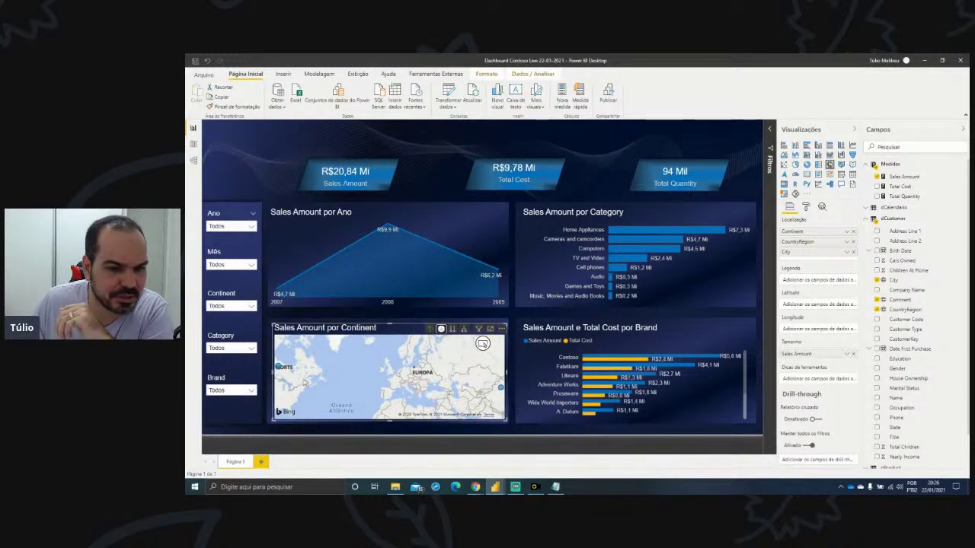
drag(308, 383, 339, 389)
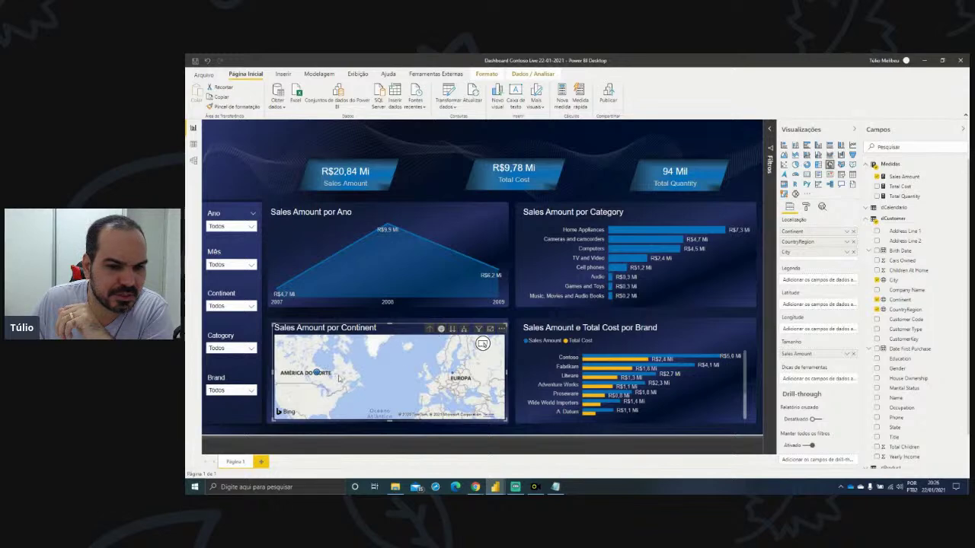
click(316, 372)
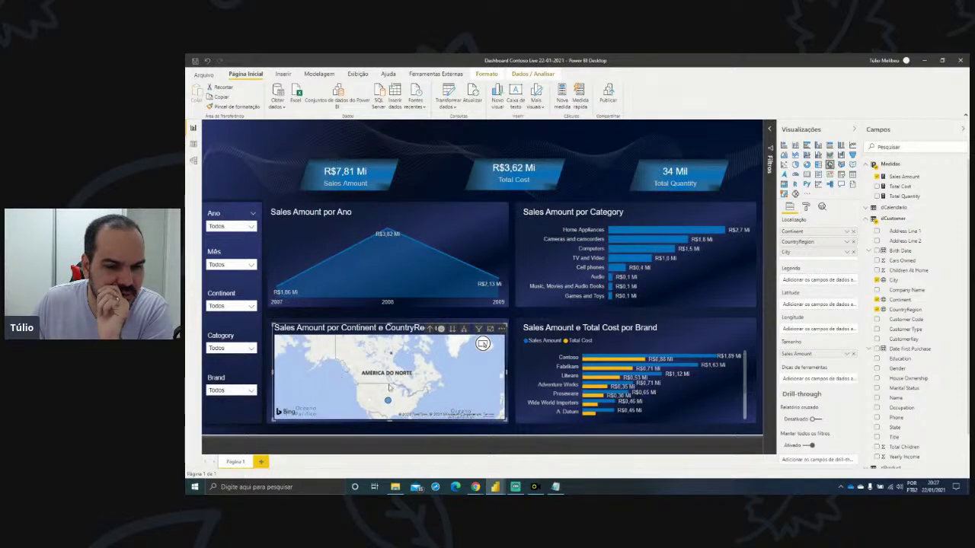
mouse_move(389, 405)
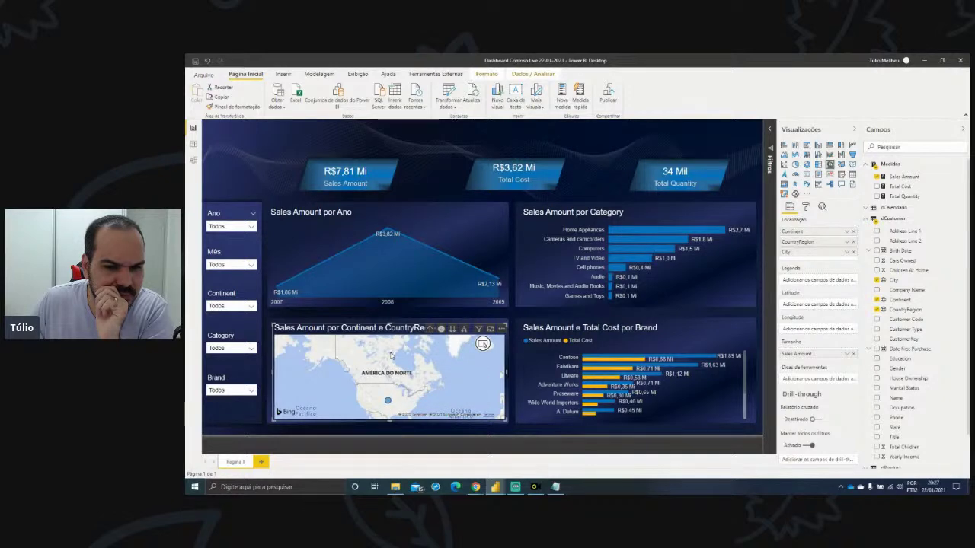
mouse_move(390, 356)
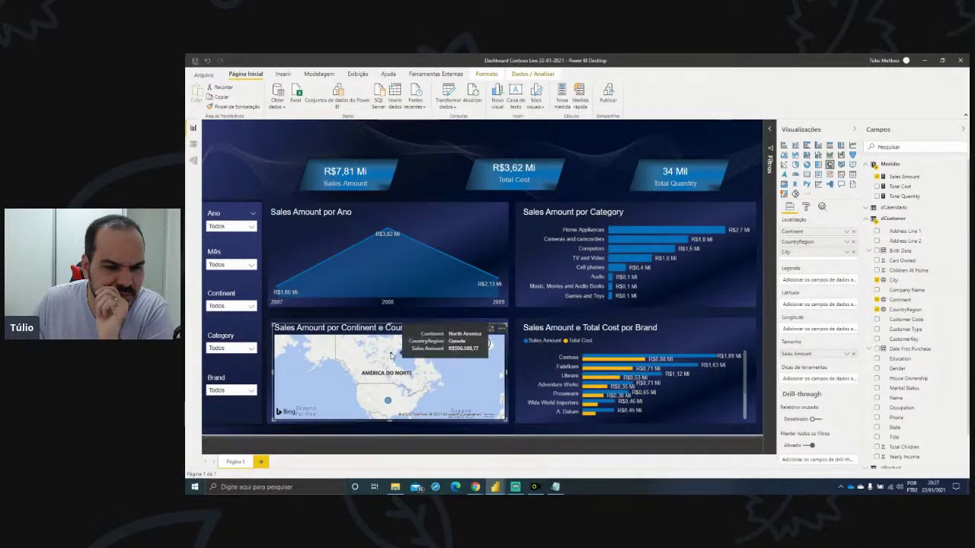
click(388, 402)
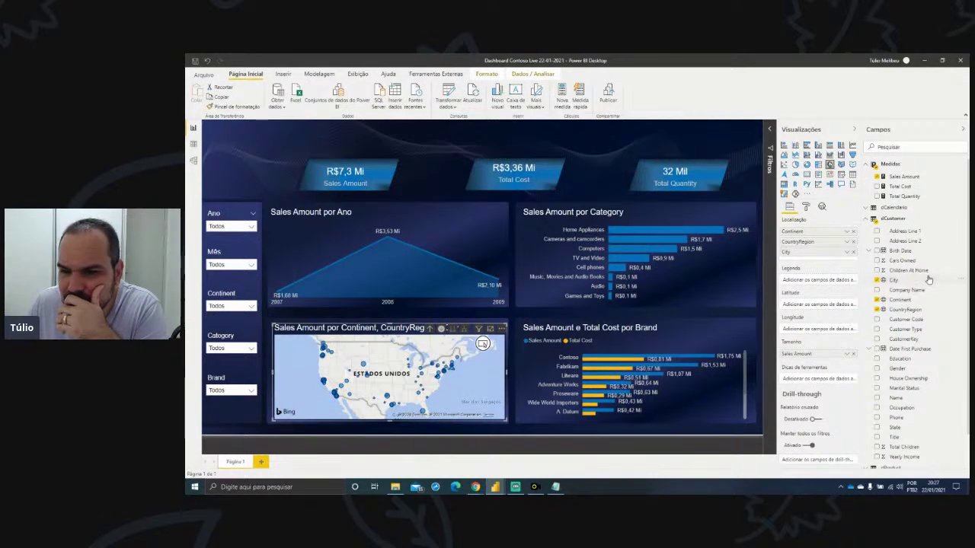
scroll(929, 279, down, 2)
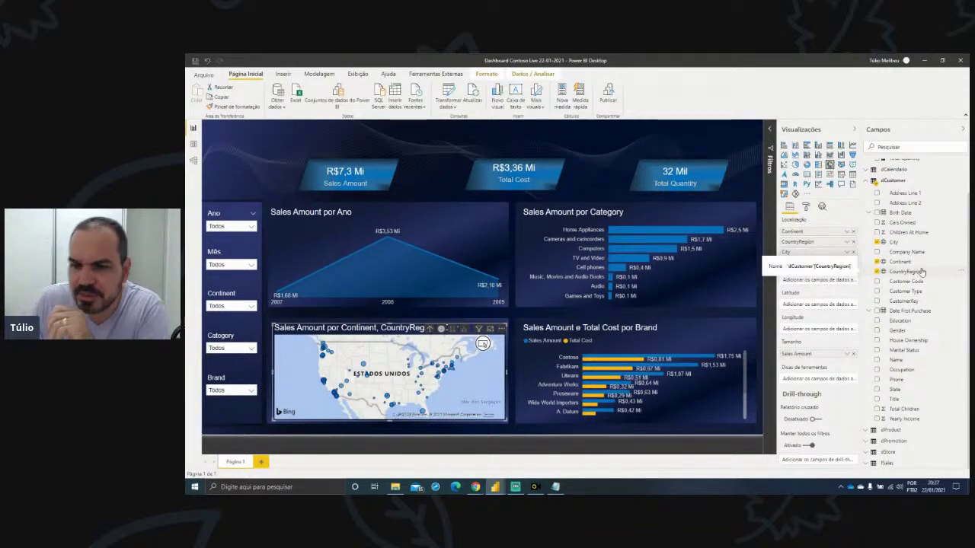
- Drill the map back up to the continent level and stretch its upper edge slightly upward
click(429, 330)
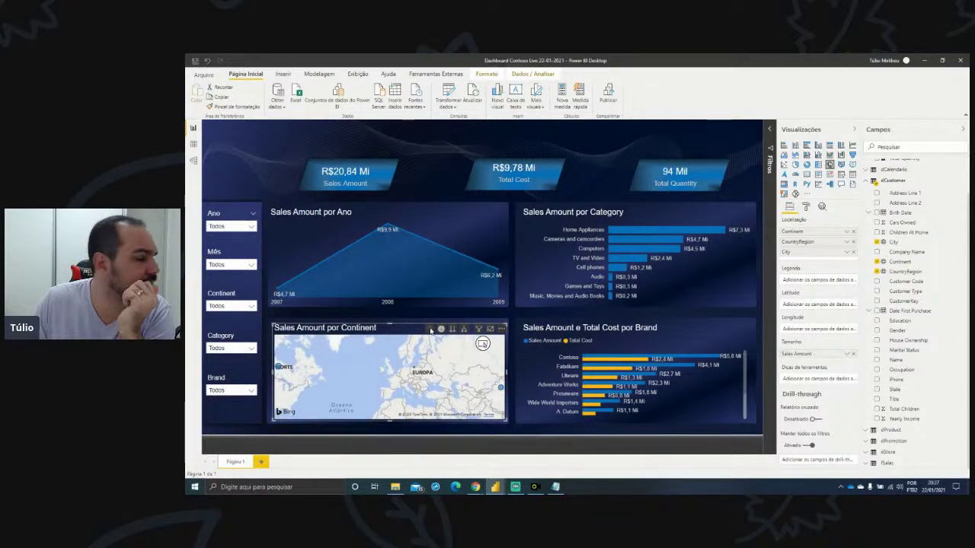
key(Escape)
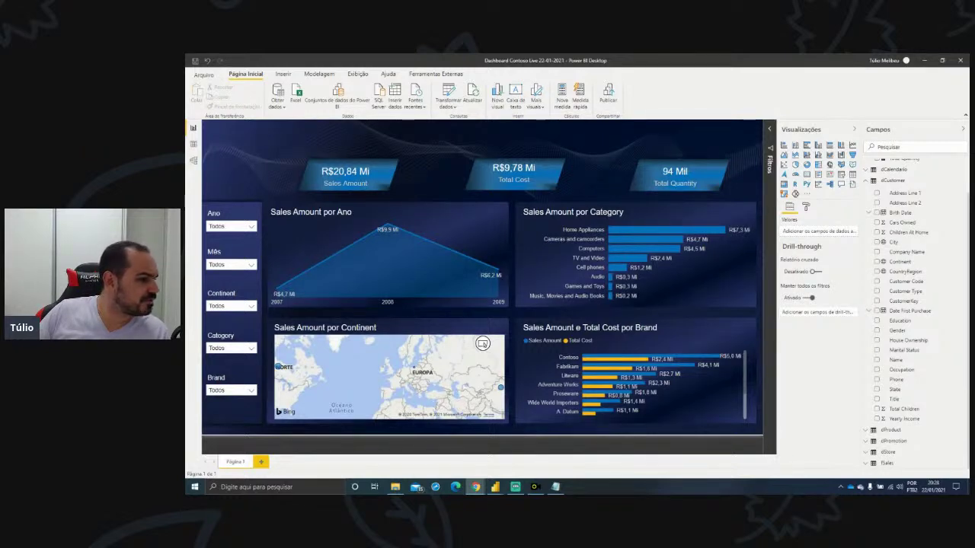
key(super+d)
key(super+d)
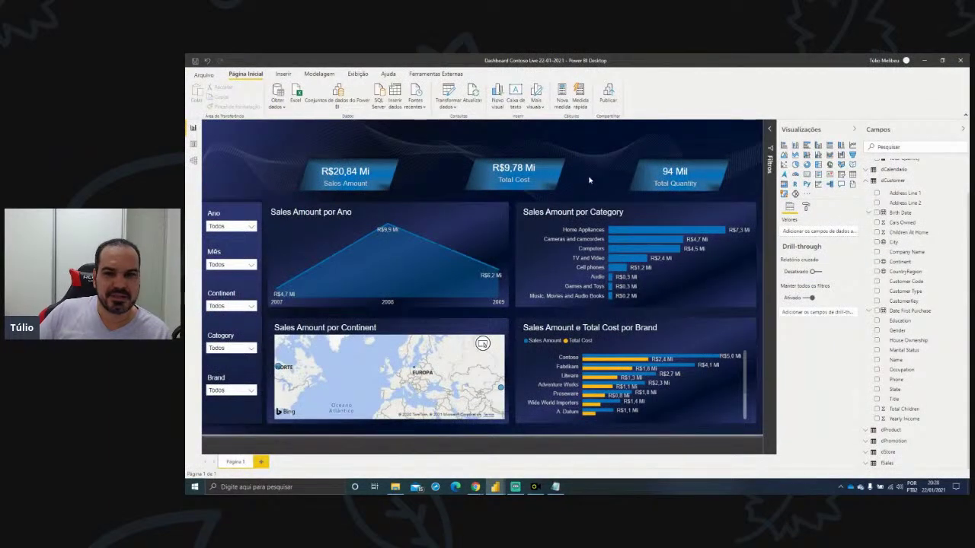
click(391, 326)
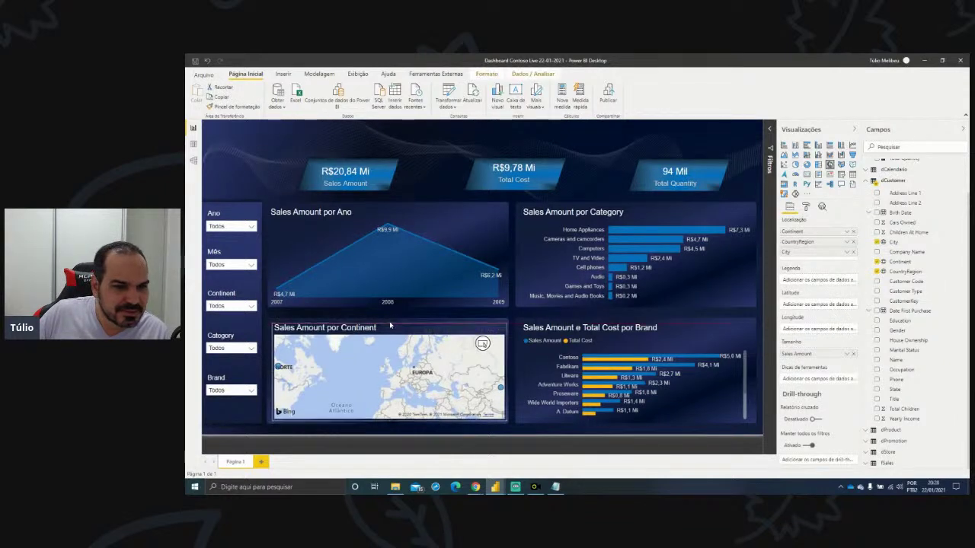
click(427, 179)
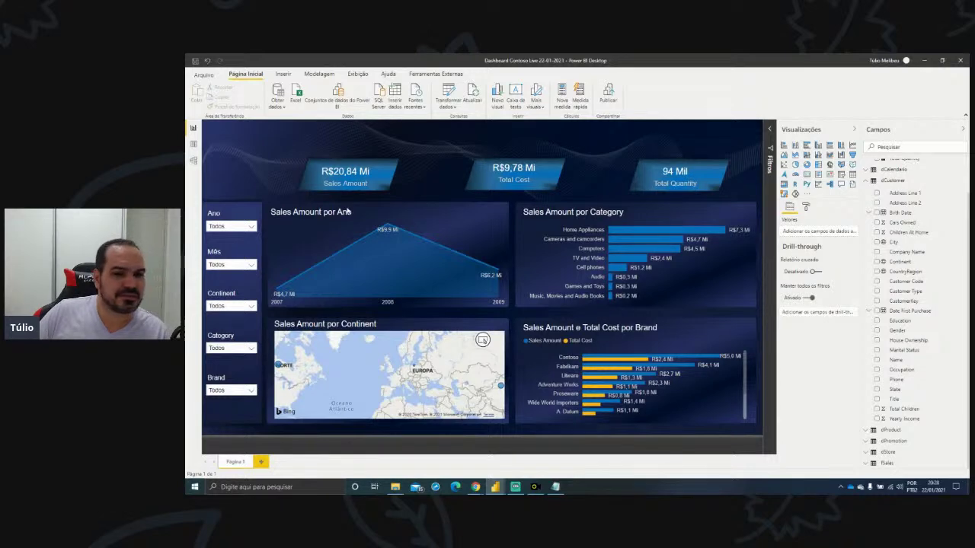
- Add a blank report page and check the sales-by-year chart in the reference report Dashboard Contoso-Treino 1
mouse_move(388, 229)
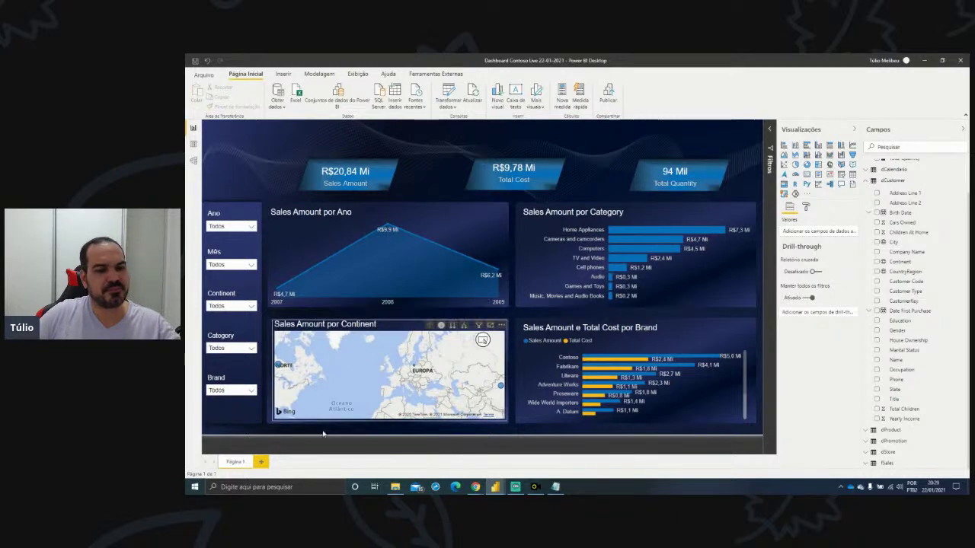
click(261, 461)
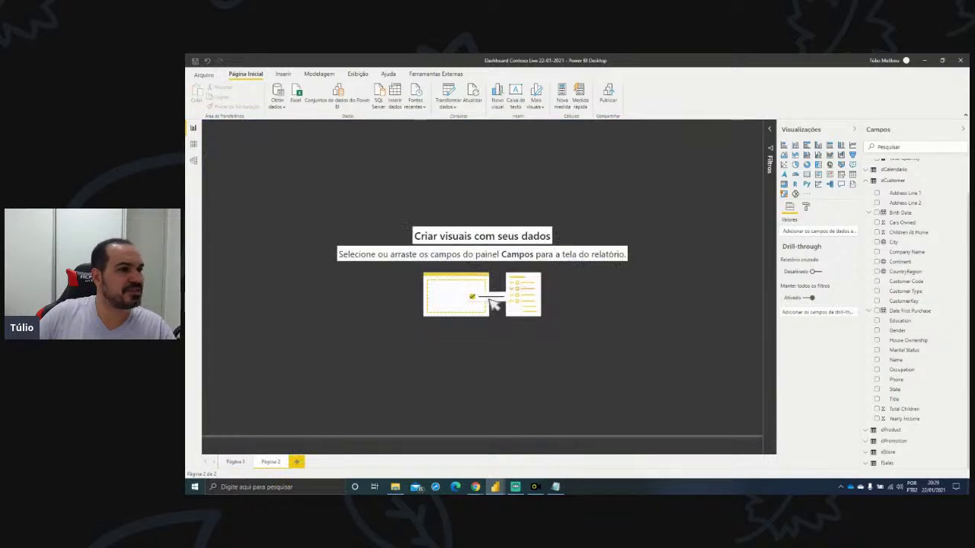
key(alt+Tab)
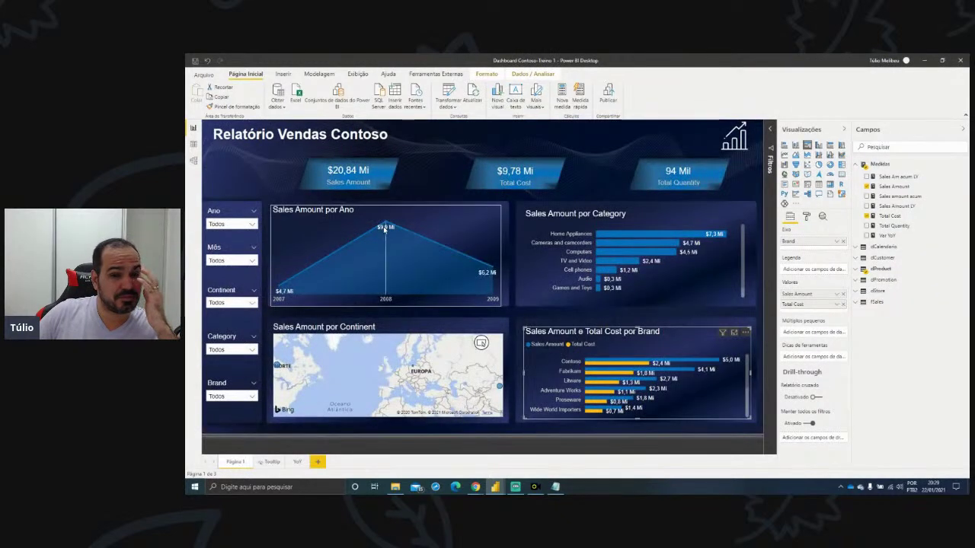
mouse_move(385, 228)
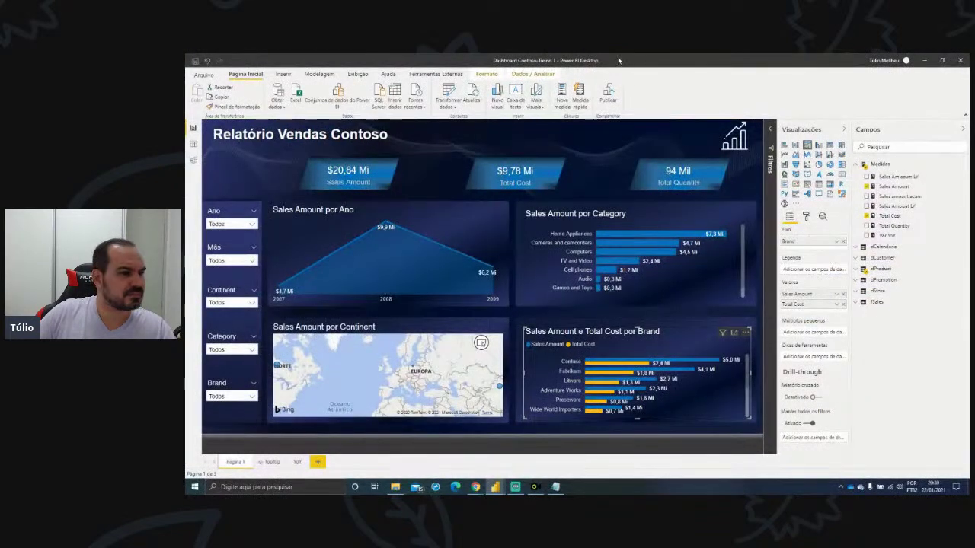
drag(617, 64, 187, 95)
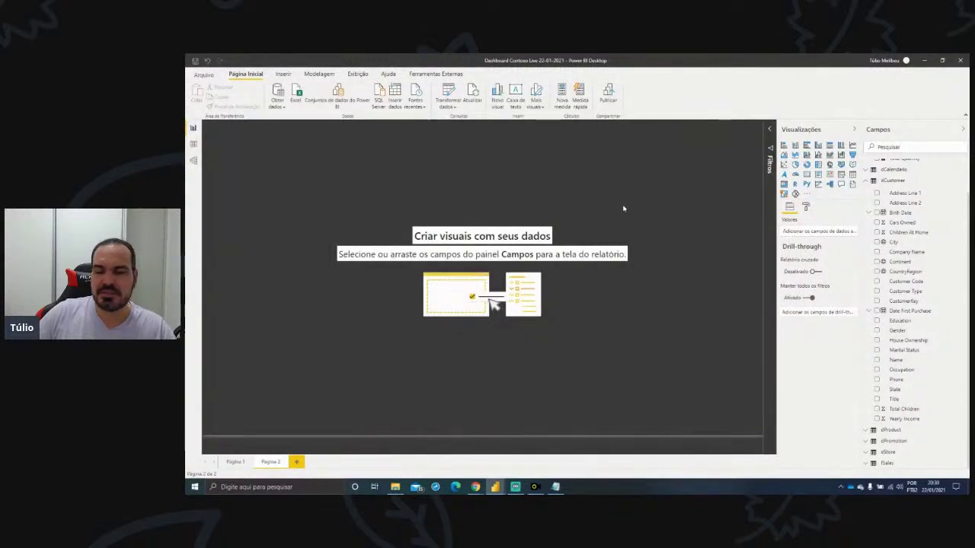
- Rename the new page Tooltip and hide it
double_click(275, 464)
text(Tooltip)
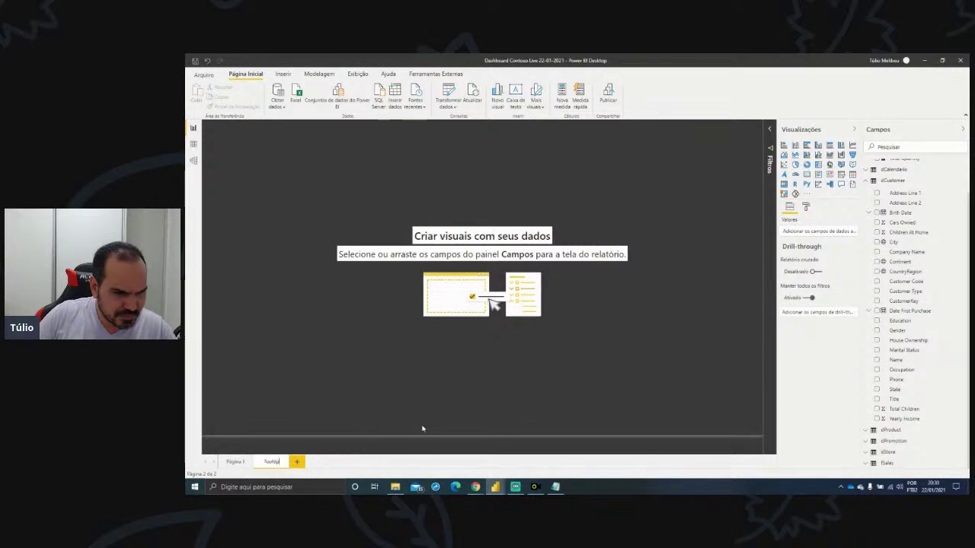
key(Return)
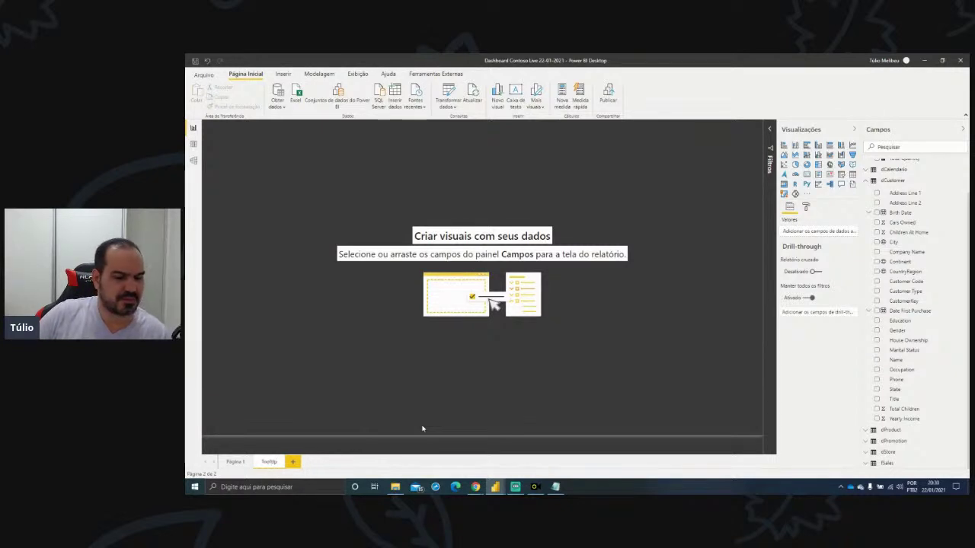
right_click(271, 462)
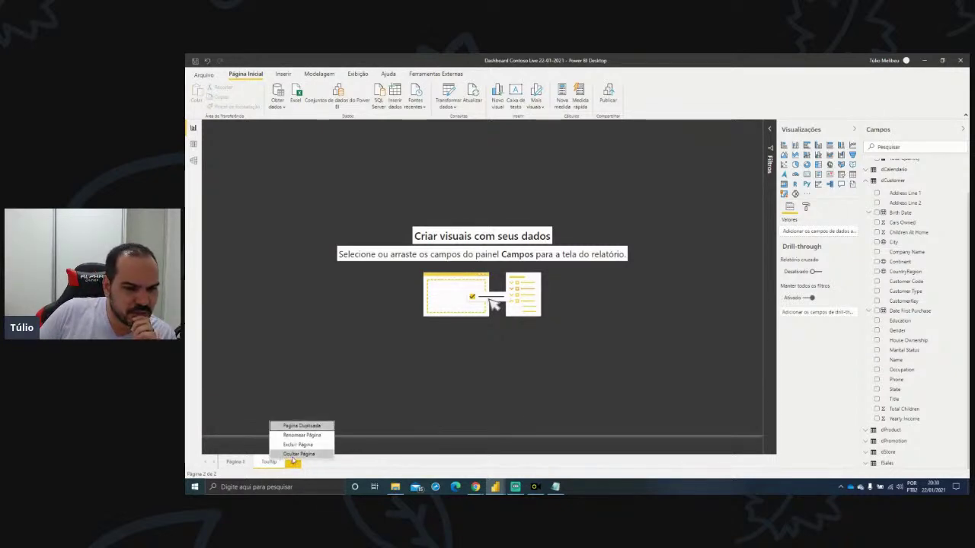
click(297, 454)
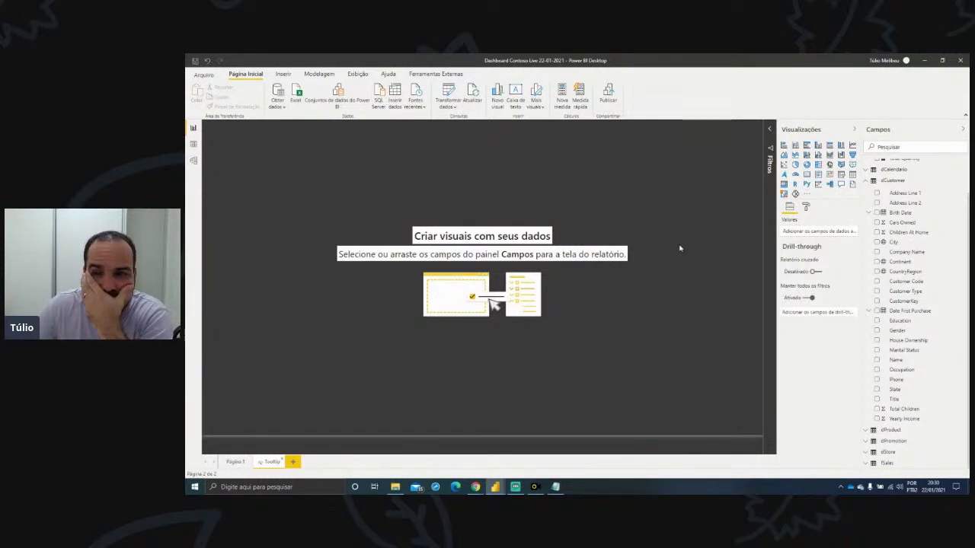
- Enable the Tooltip page as a Dica de Ferramenta and set its page size type to Dica de Ferramenta
click(806, 207)
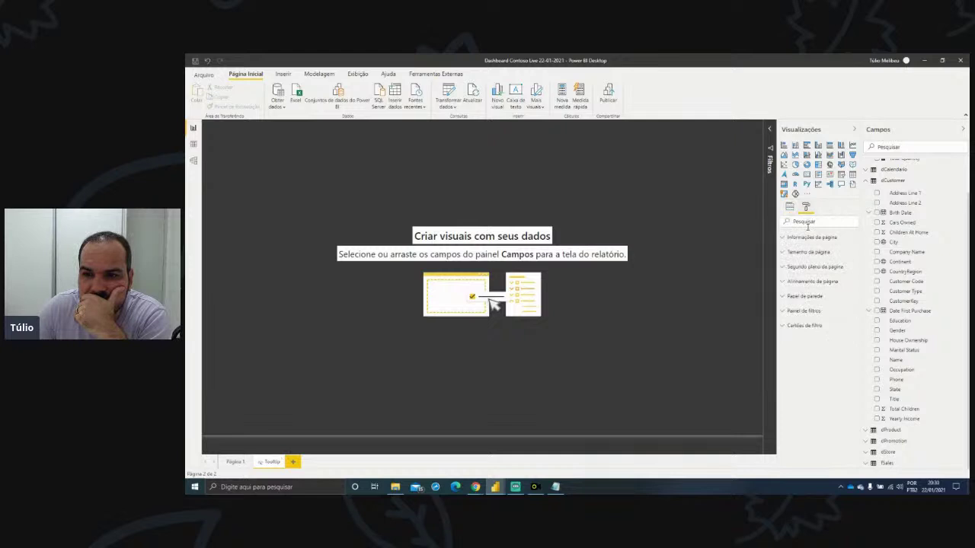
click(804, 238)
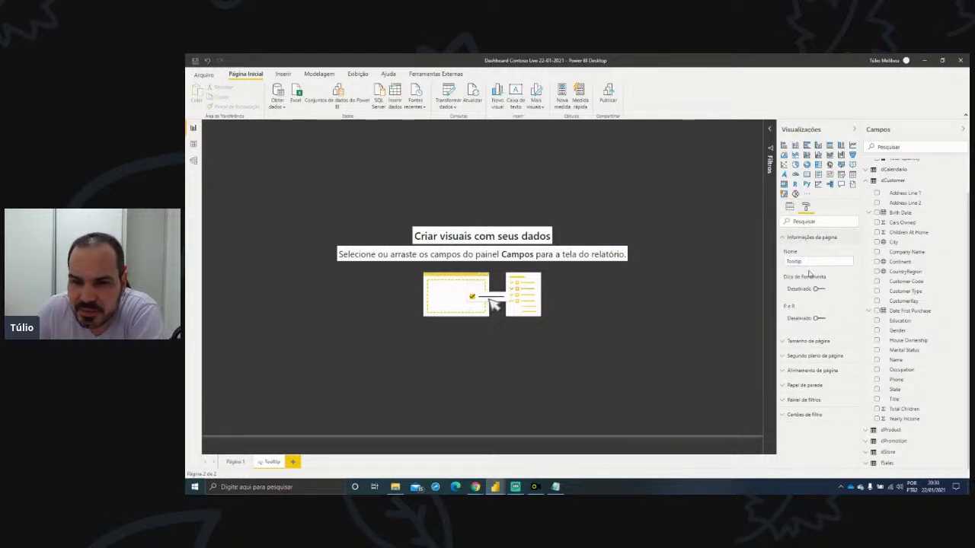
click(816, 290)
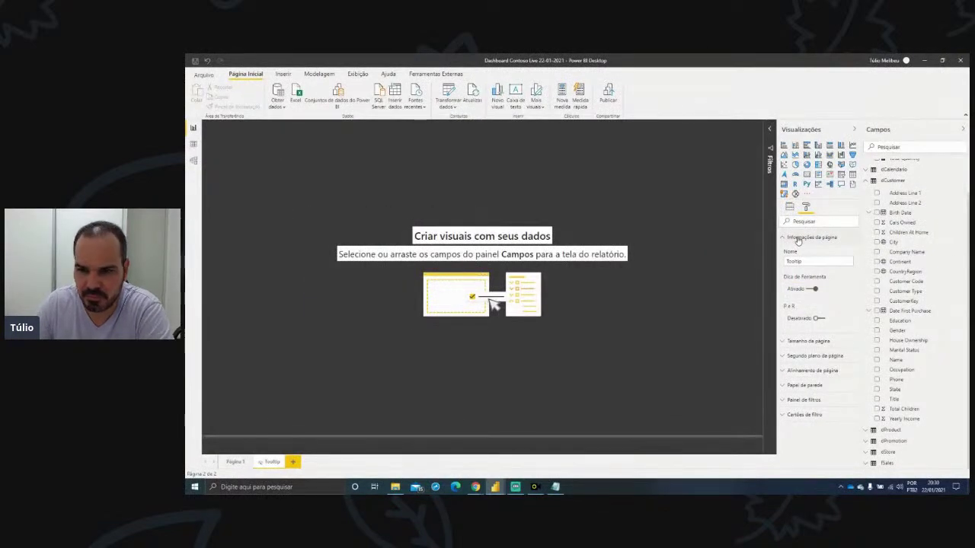
click(798, 241)
click(805, 252)
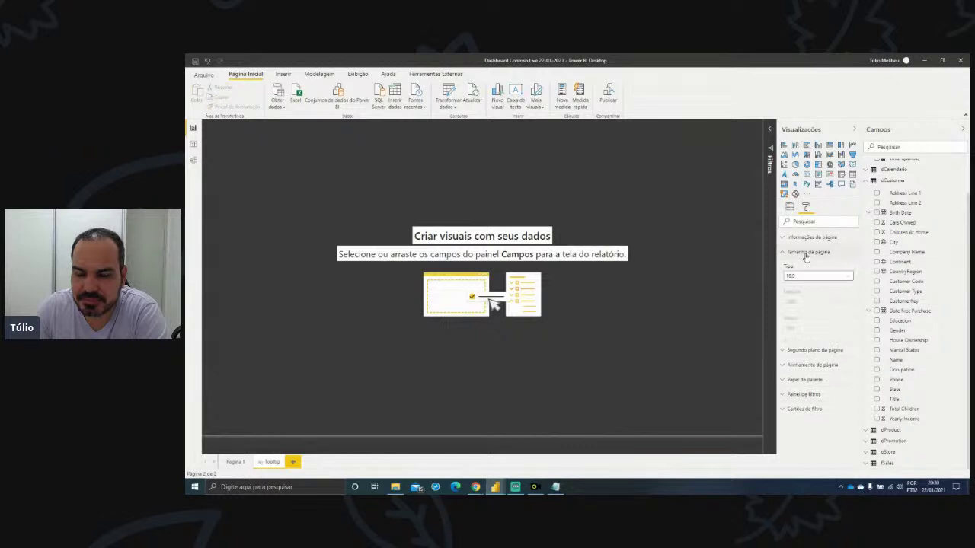
click(805, 277)
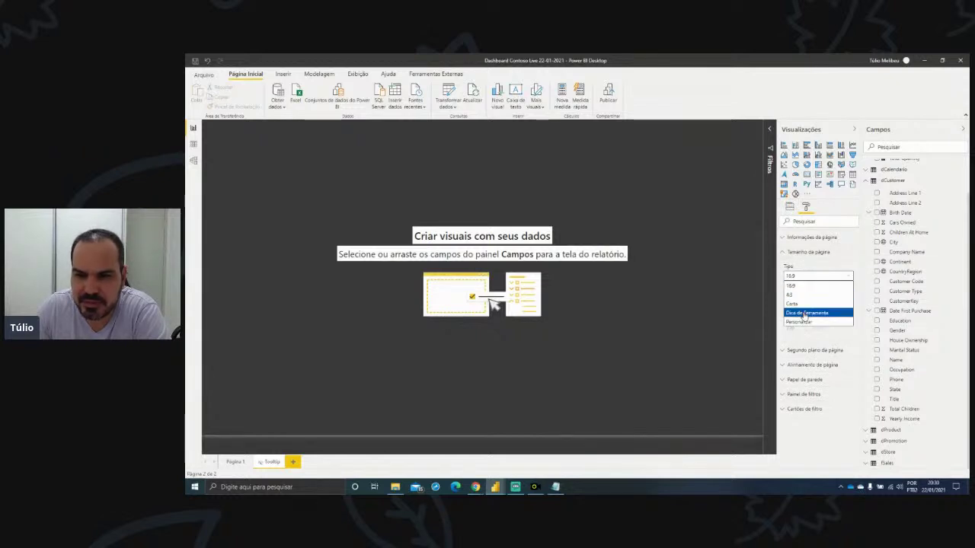
click(803, 307)
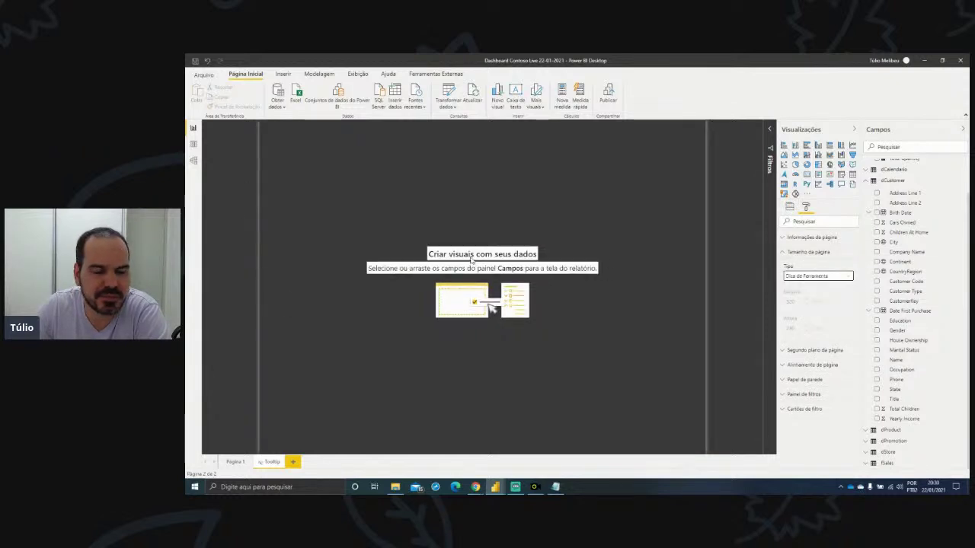
- Set the page view of the Tooltip page to actual size (Tamanho real)
click(357, 74)
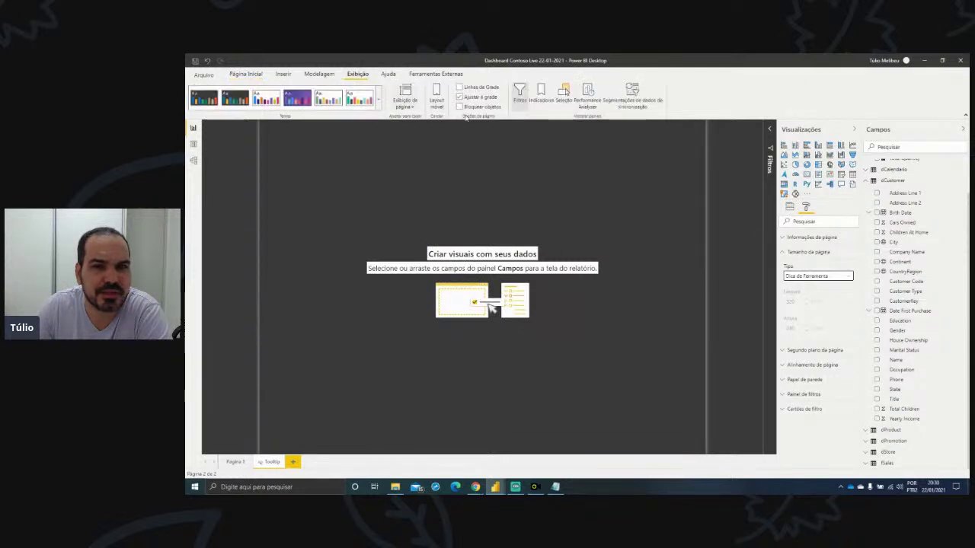
click(409, 107)
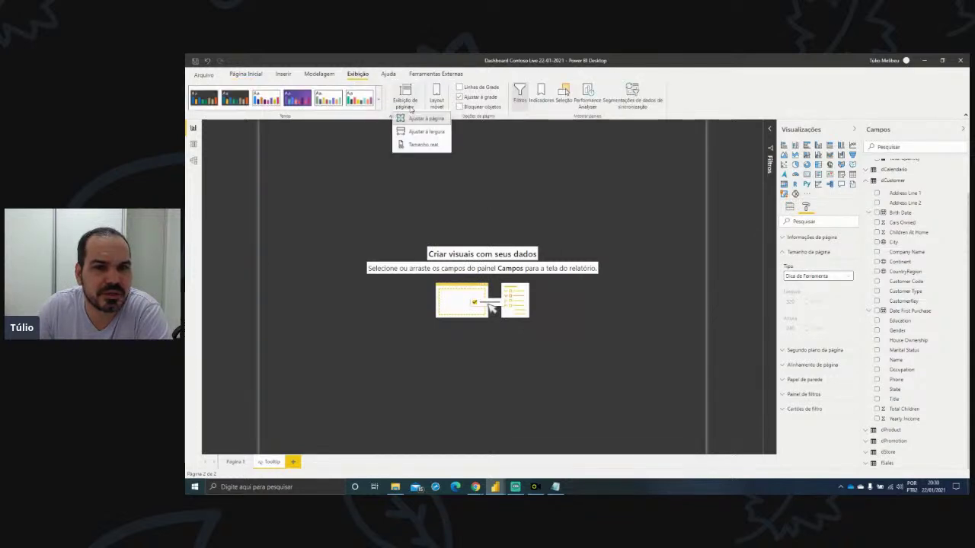
click(411, 148)
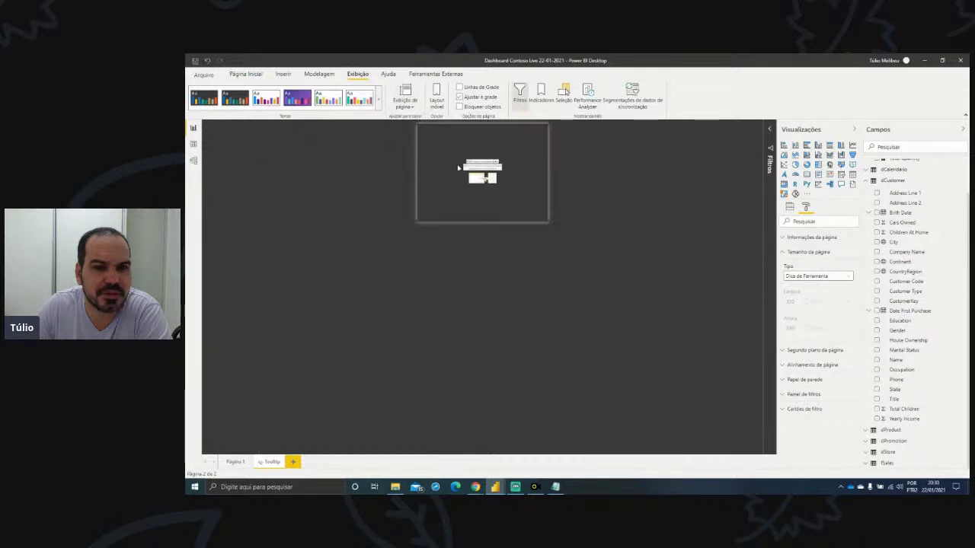
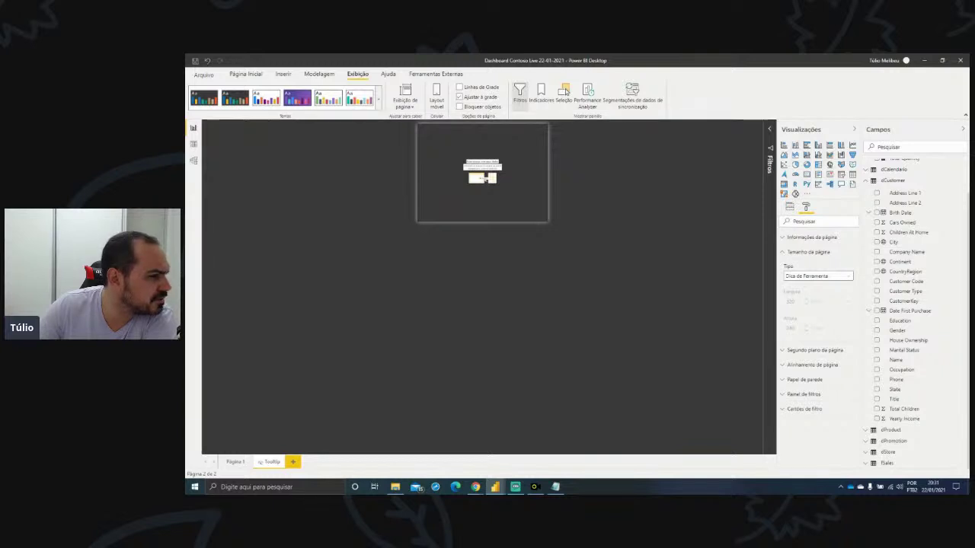
- Preview the Background Tooltip.png image from the Background folder in File Explorer and return to the report
click(395, 487)
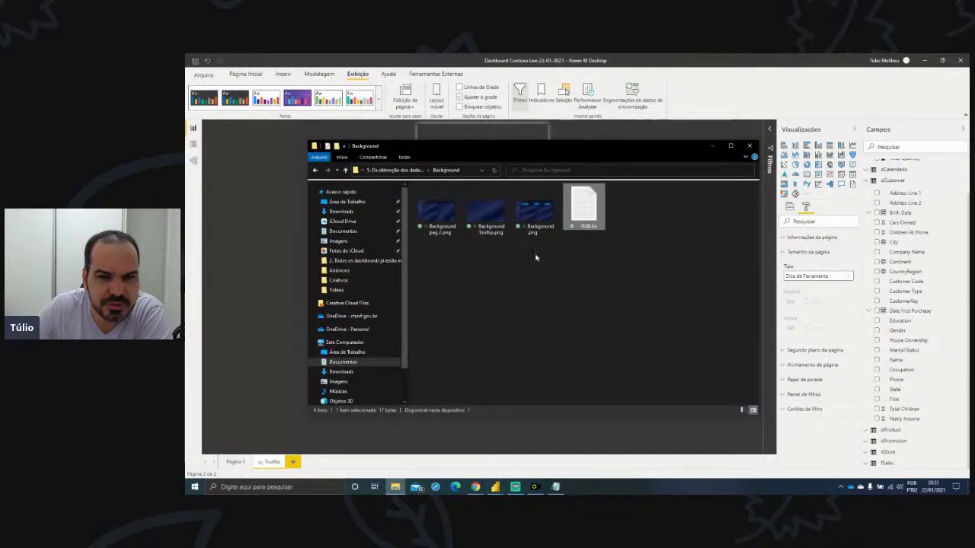
double_click(491, 217)
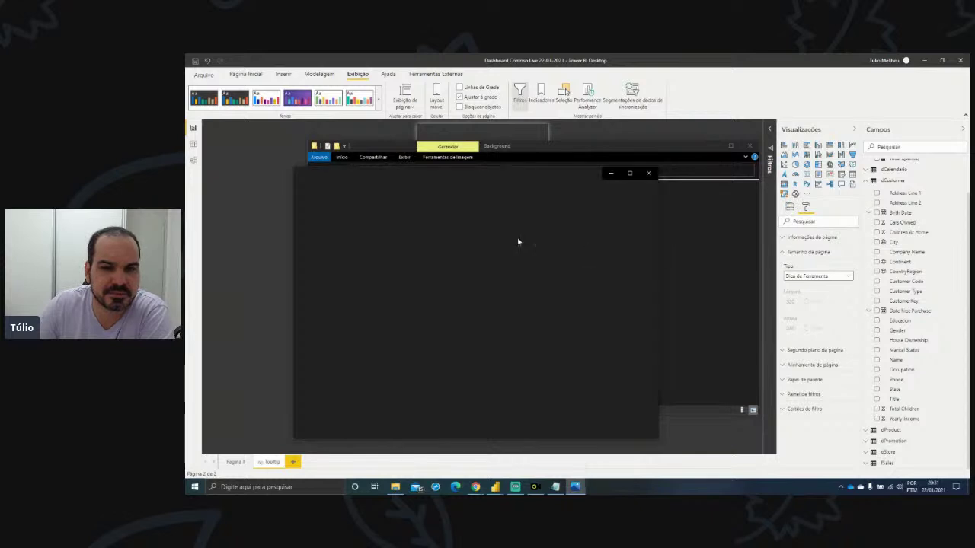
click(647, 175)
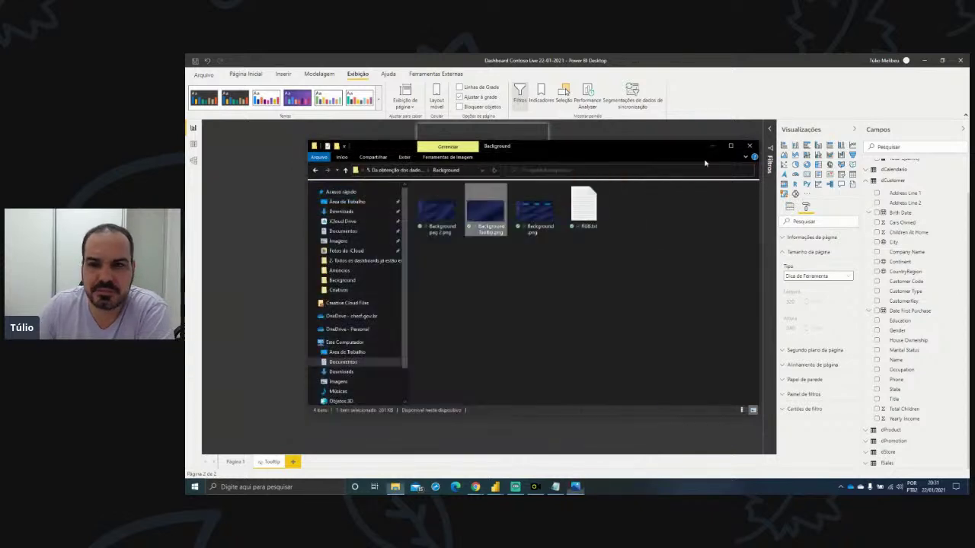
click(710, 148)
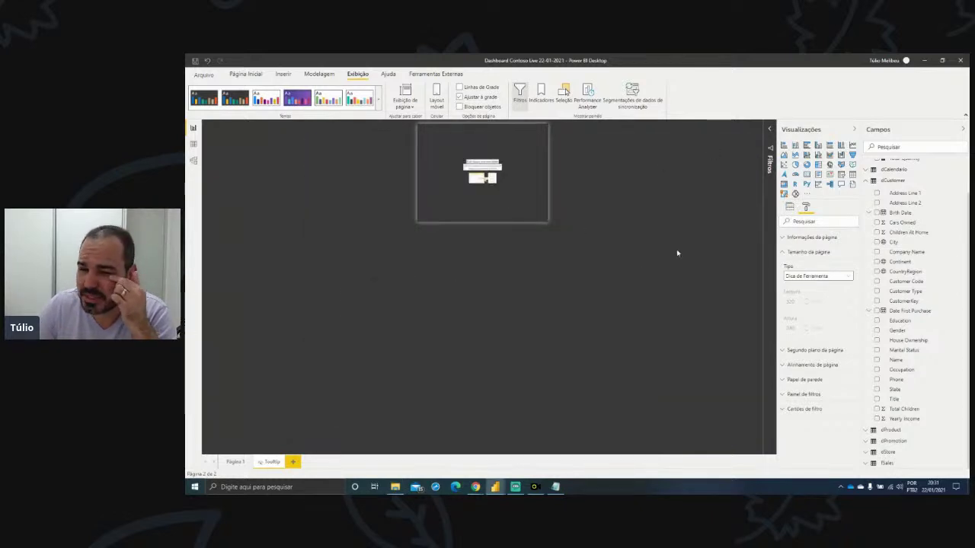
- Set Background Tooltip.png as the Tooltip page's background image with the image fit Ajuste
click(811, 256)
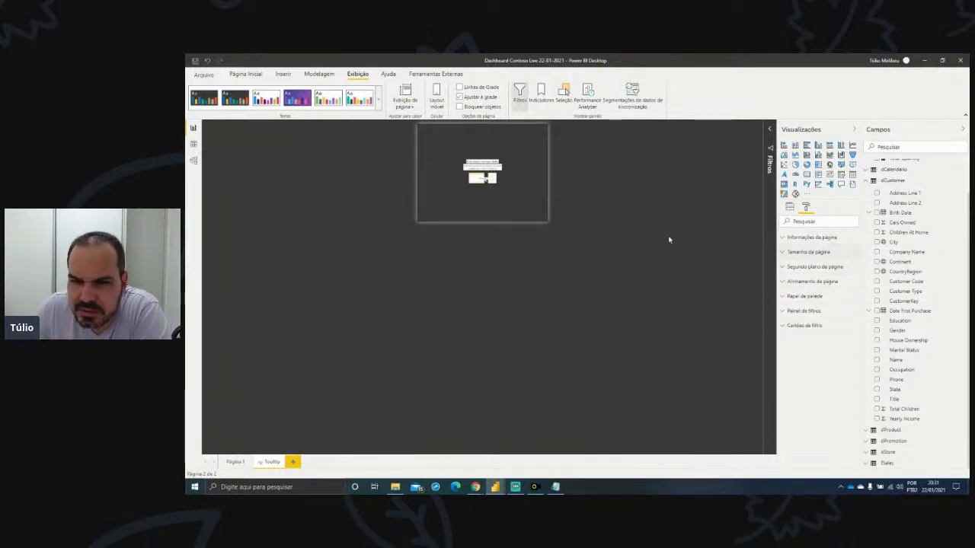
click(803, 268)
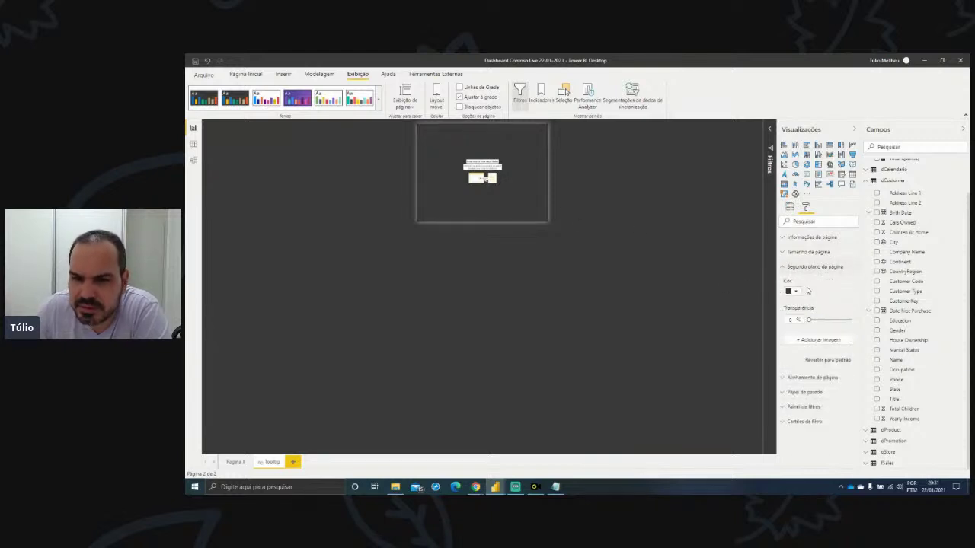
click(807, 340)
double_click(526, 273)
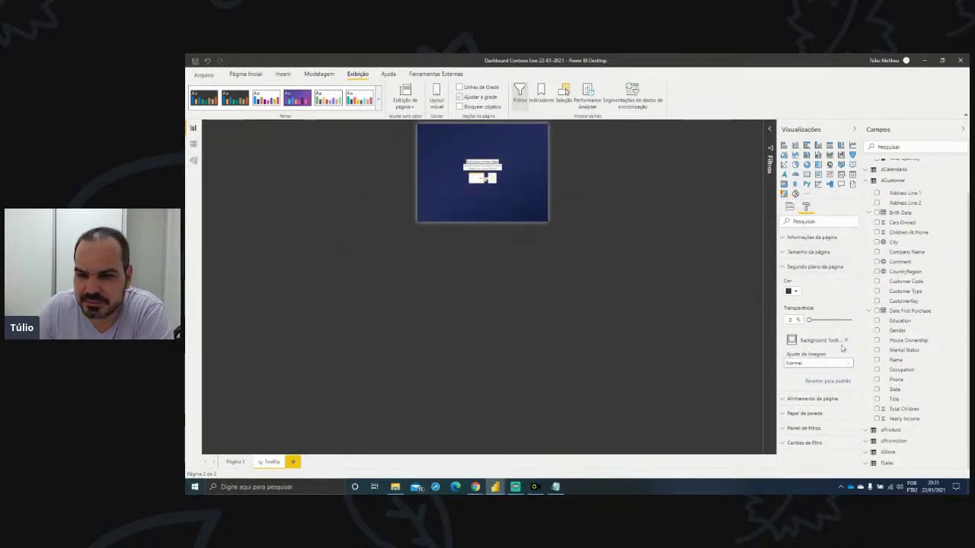
click(821, 364)
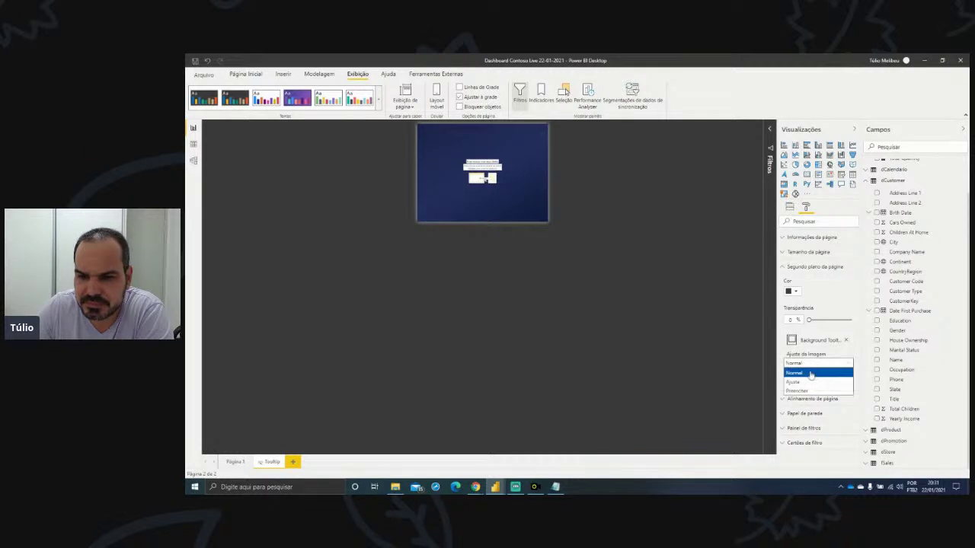
click(804, 381)
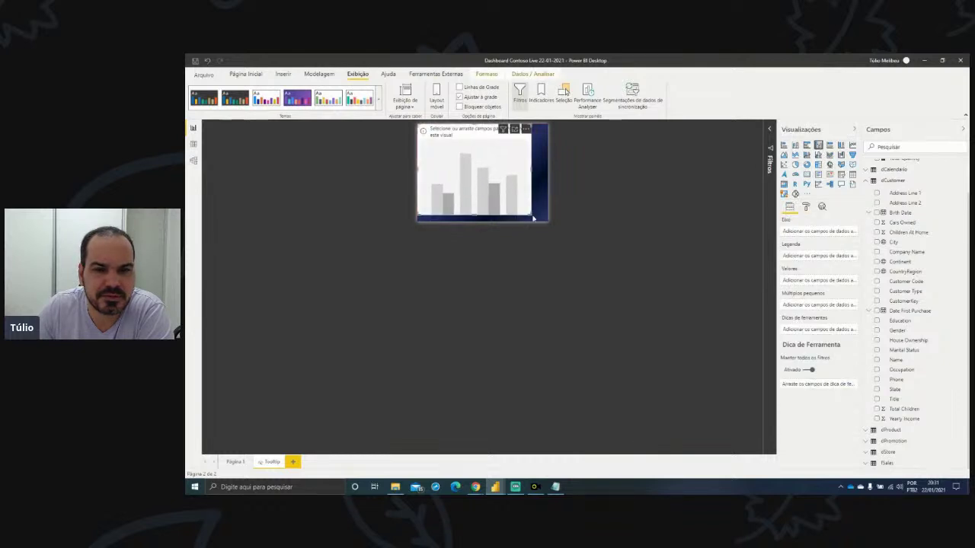
- Enlarge the column chart to fill the whole Tooltip page and add the Sales Amount measure as its values
drag(545, 224, 548, 222)
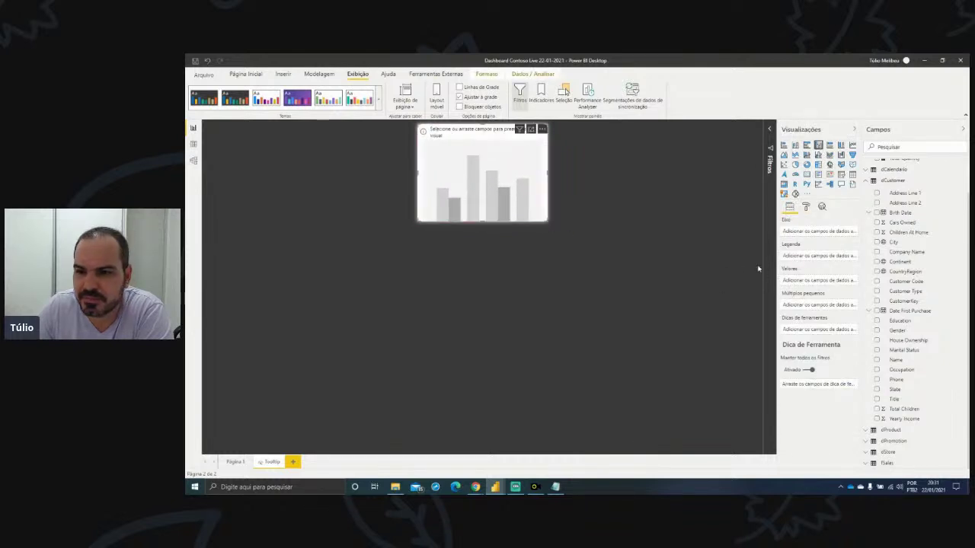
scroll(918, 256, up, 2)
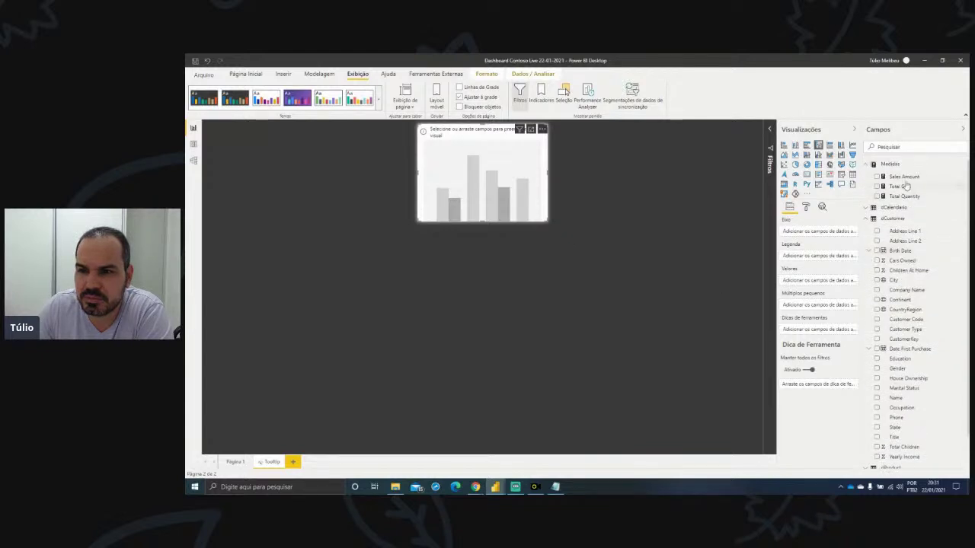
drag(905, 177, 493, 175)
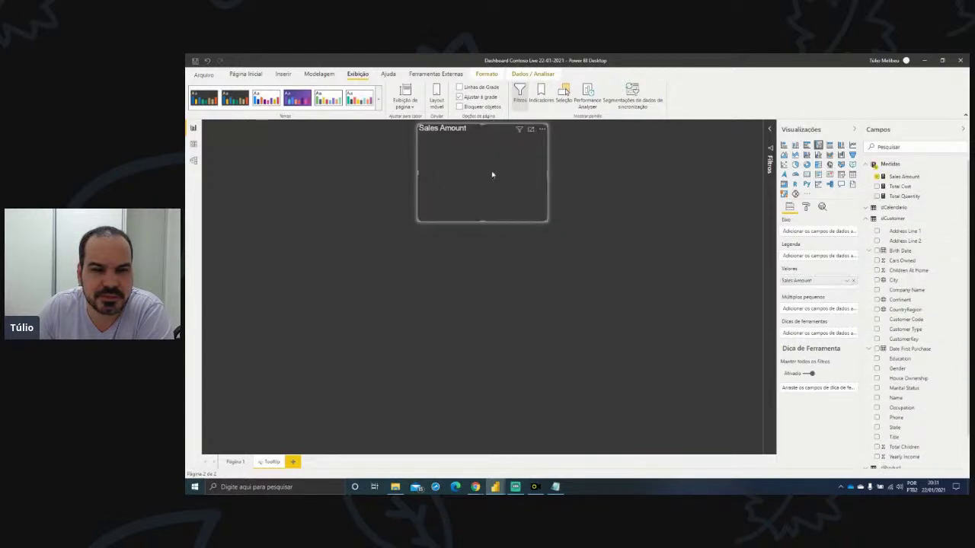
- Search the fields for Store and add Store Name as the column chart's axis
text(s)
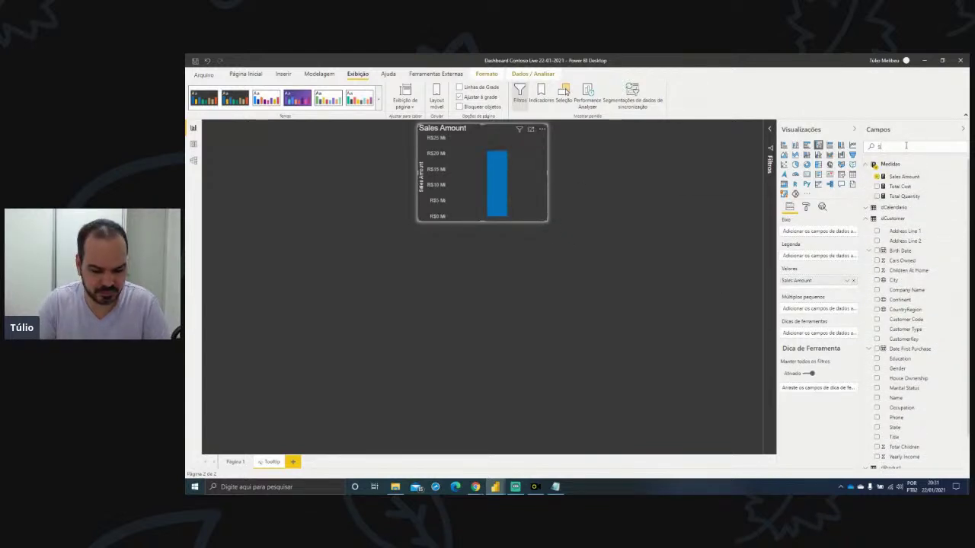
text(tore)
scroll(921, 318, down, 1)
scroll(921, 318, down, 1)
drag(907, 390, 495, 201)
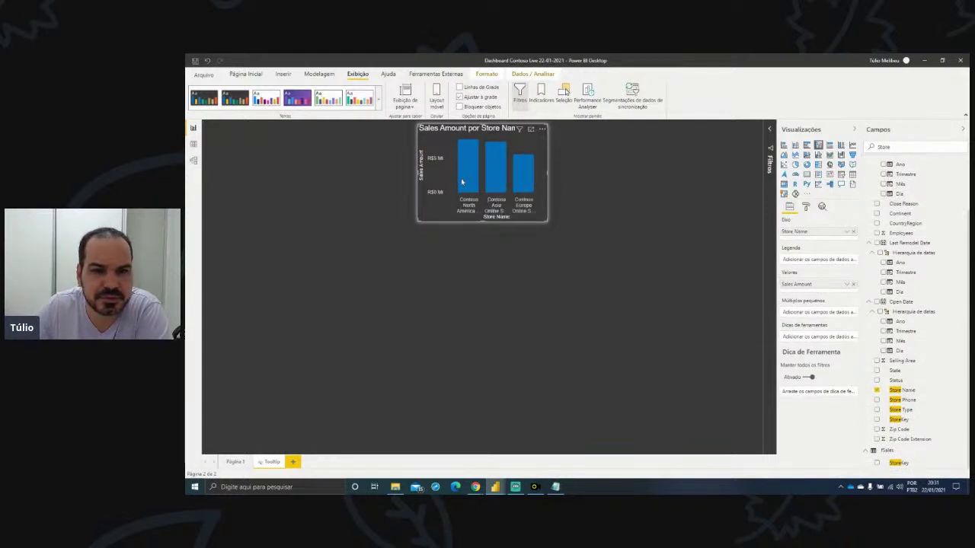
- Turn off the column chart's background (Tela de fundo) and the title of its X axis (Eixo X)
click(806, 207)
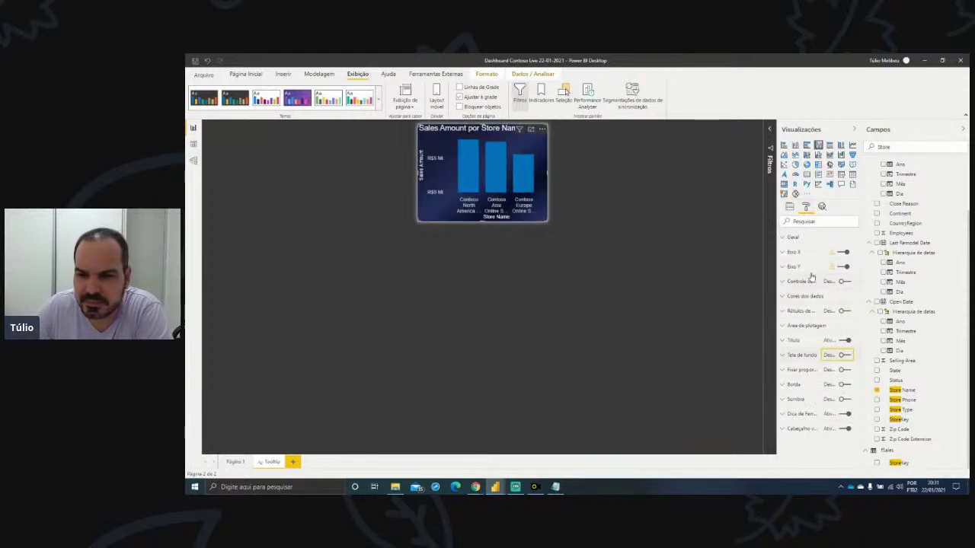
click(797, 254)
scroll(832, 351, down, 3)
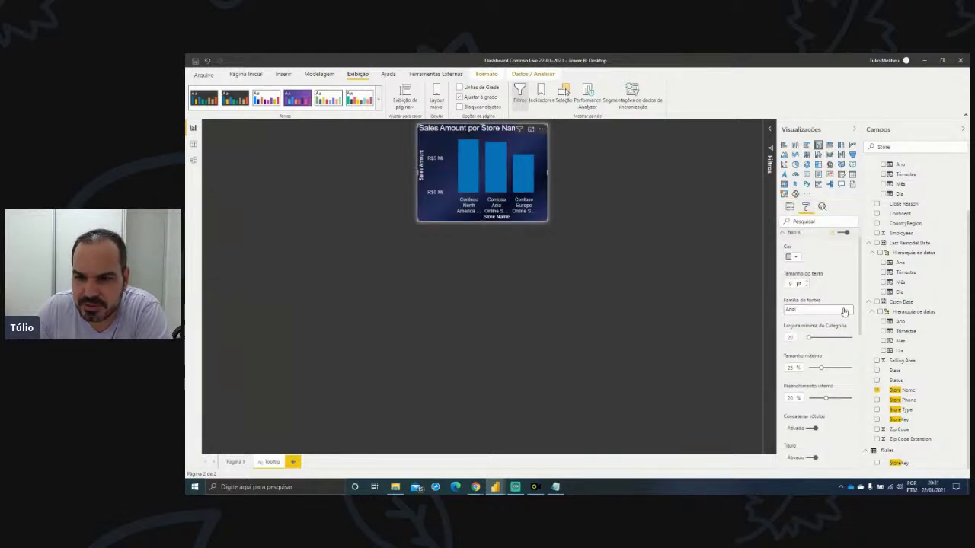
scroll(819, 287, up, 2)
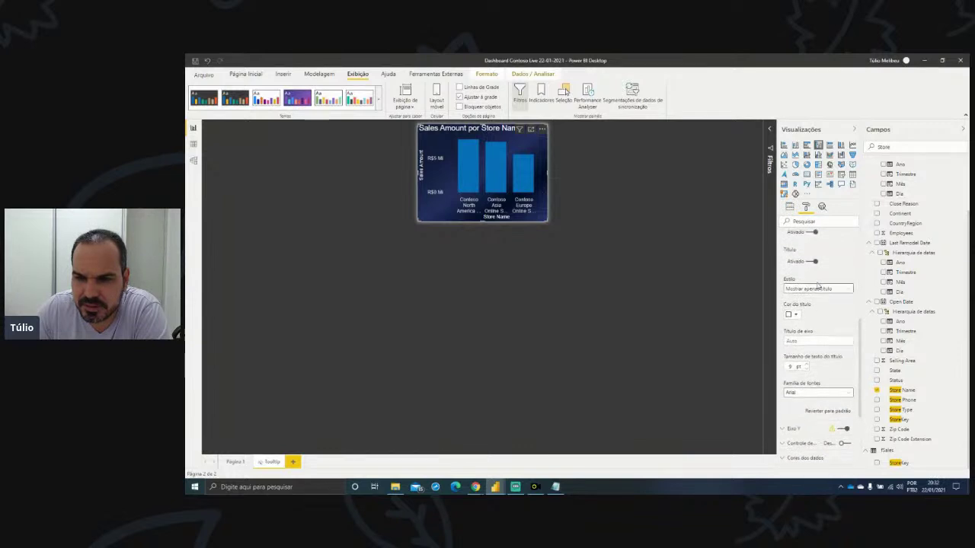
click(813, 273)
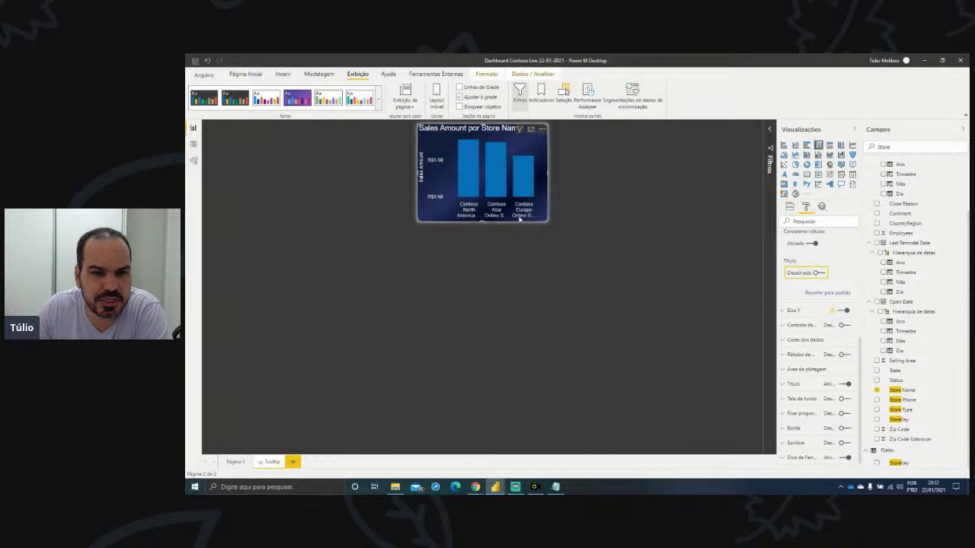
scroll(829, 291, up, 5)
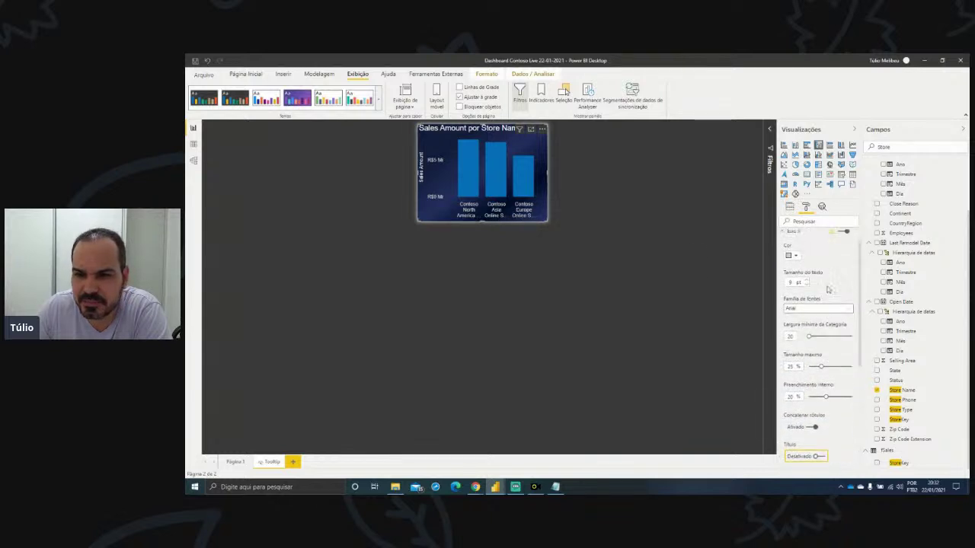
click(792, 252)
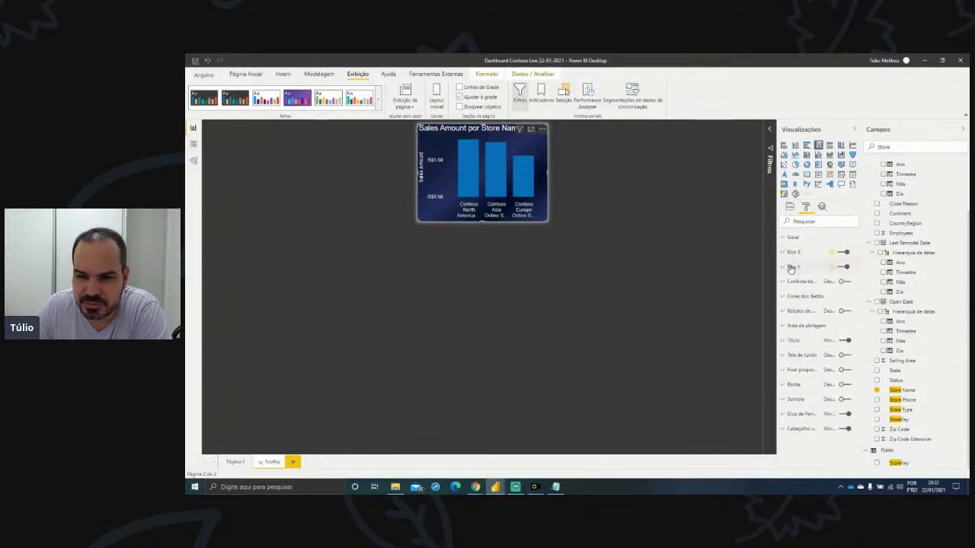
- Turn off the column chart's Y axis (Eixo Y) along with its title, and enable the data labels
click(792, 268)
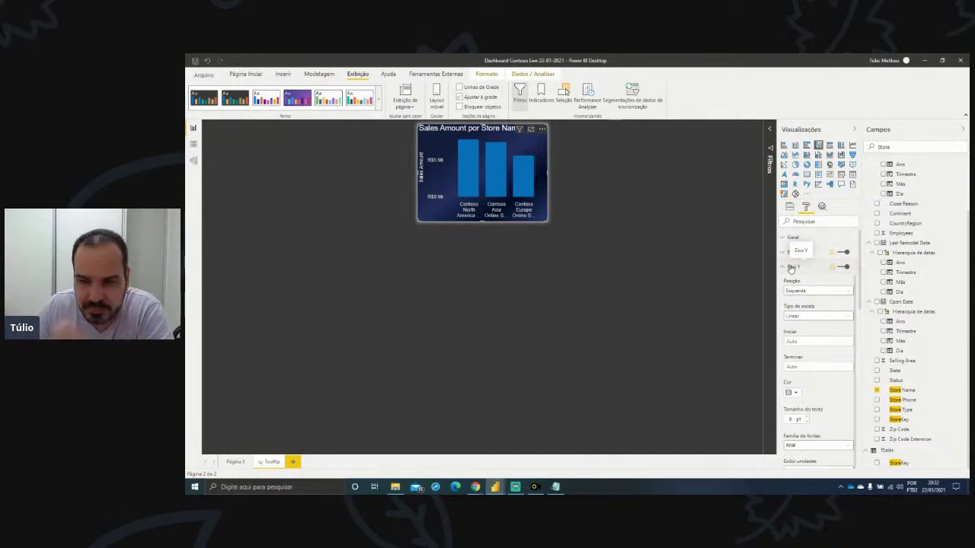
scroll(822, 360, down, 3)
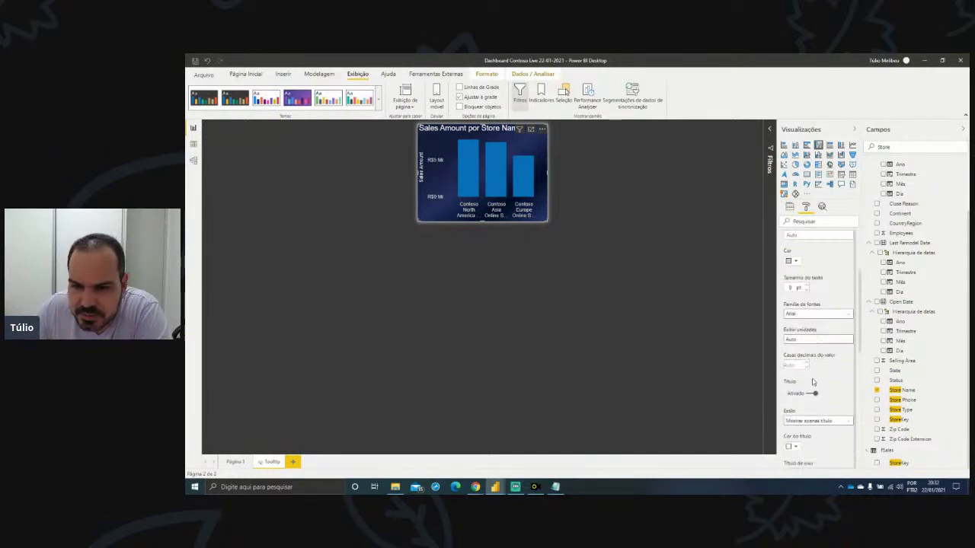
click(813, 393)
scroll(818, 335, up, 4)
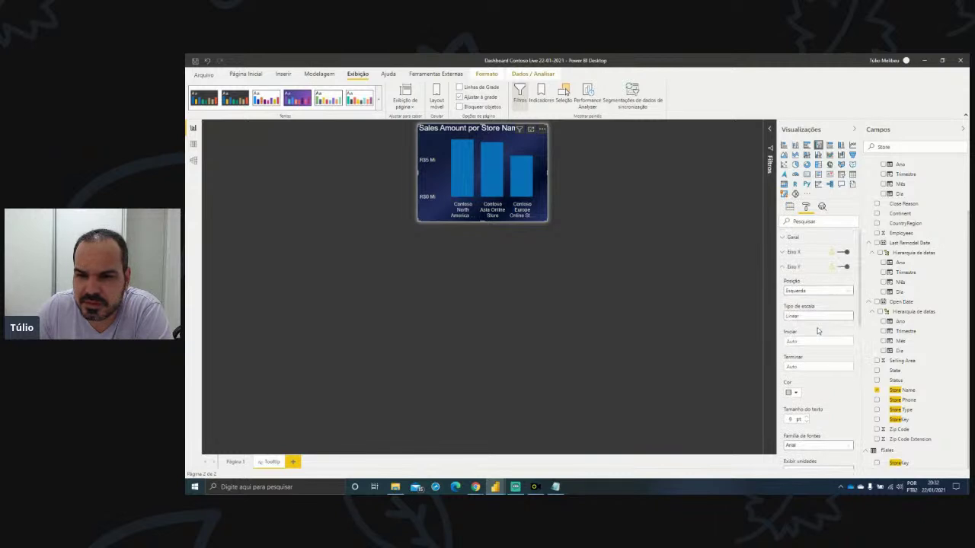
click(842, 266)
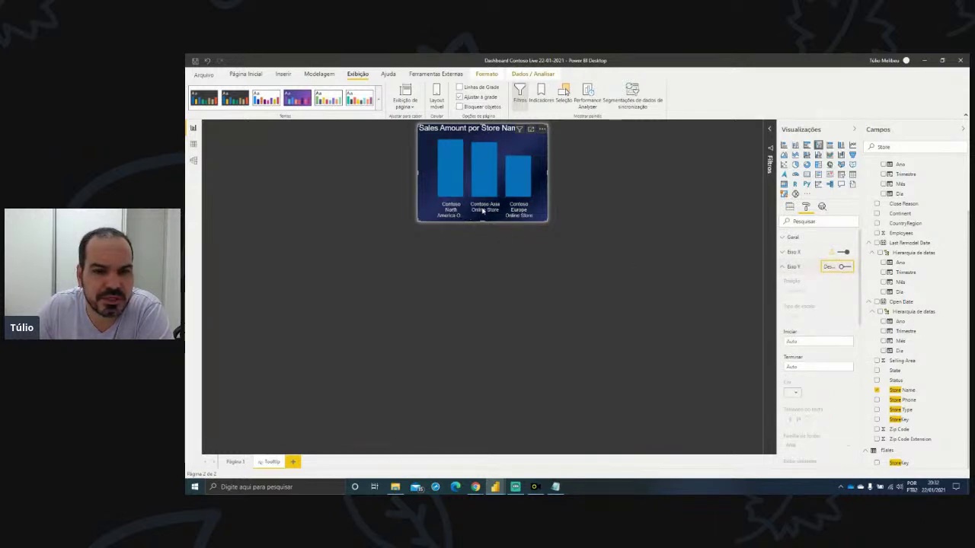
click(798, 267)
click(844, 310)
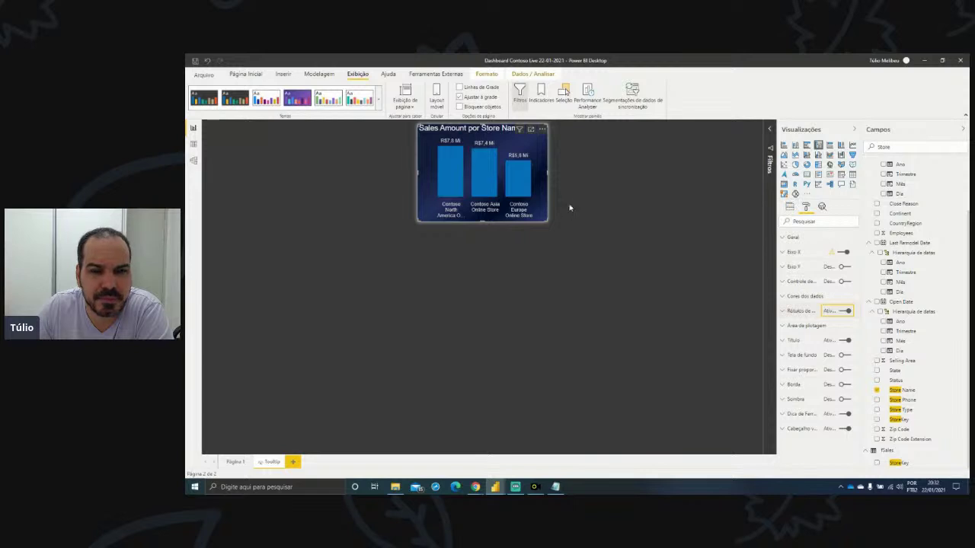
- Set the X axis maximum size (Tamanho máximo) to 30% and the inner padding (Preenchimento interno) to 24%
click(799, 253)
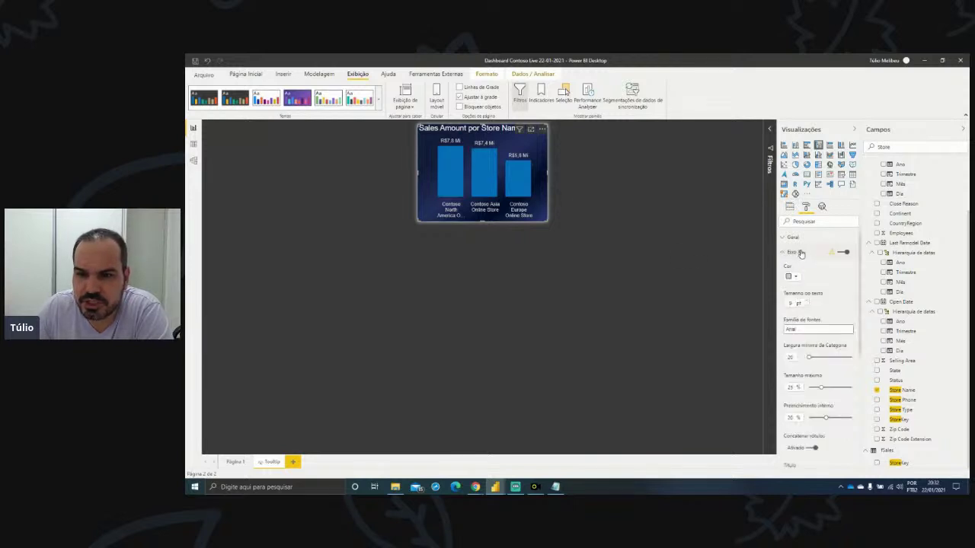
scroll(824, 313, down, 2)
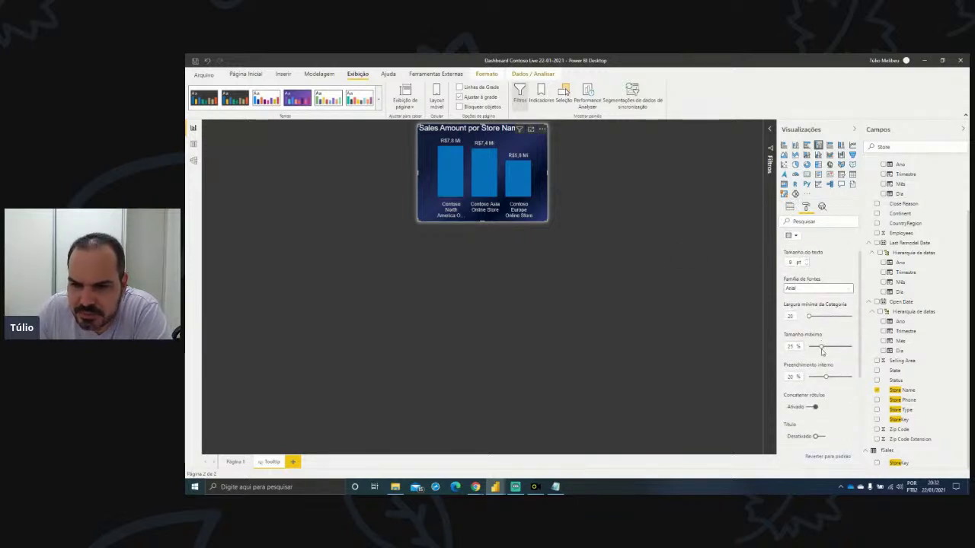
drag(822, 346, 833, 347)
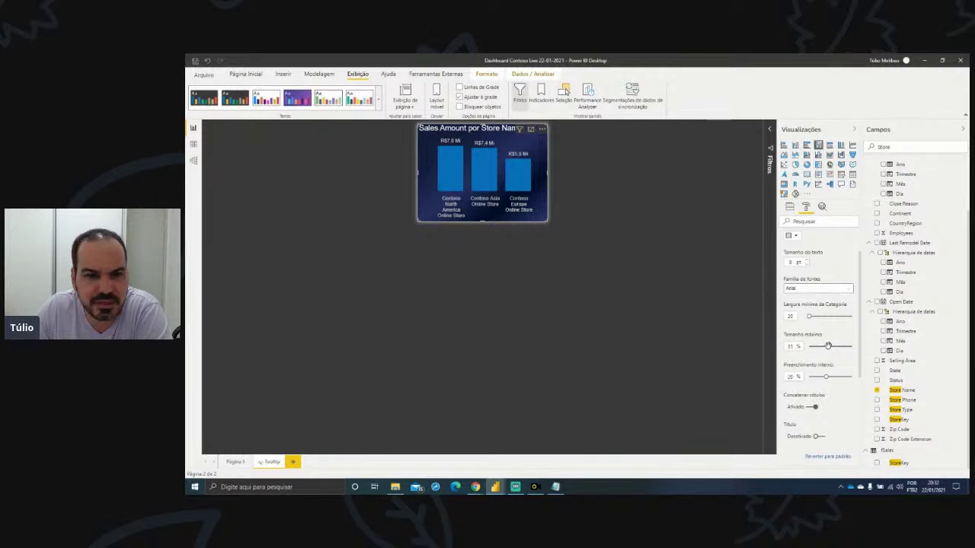
drag(825, 347, 821, 347)
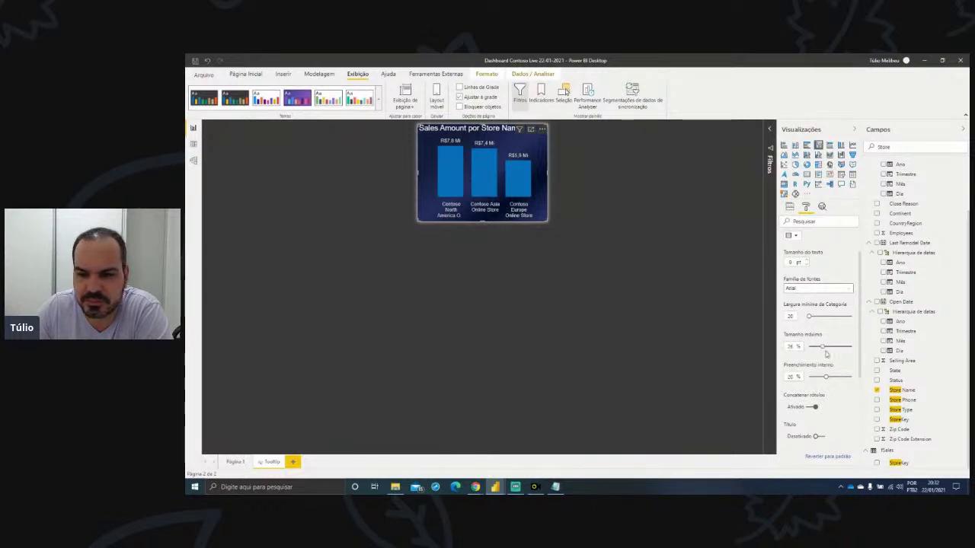
drag(823, 347, 827, 348)
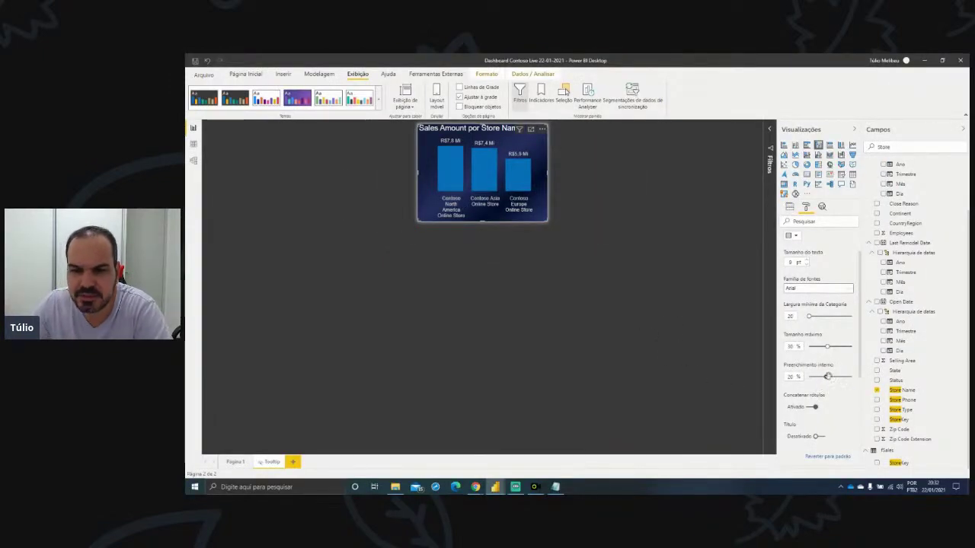
mouse_move(826, 378)
mouse_down()
mouse_move(811, 376)
mouse_move(852, 386)
mouse_move(829, 376)
mouse_up()
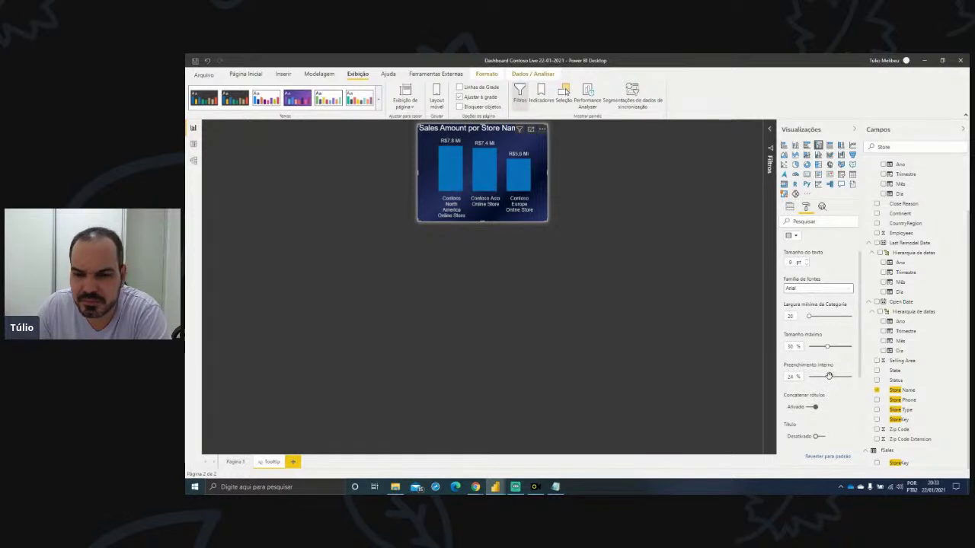
click(582, 301)
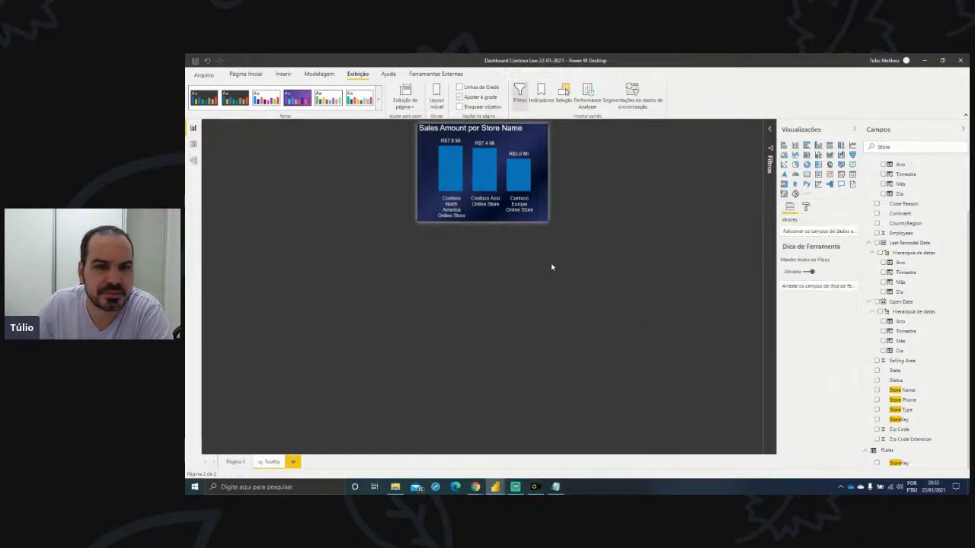
- Reduce the column chart's title text size to 12 pt
click(484, 139)
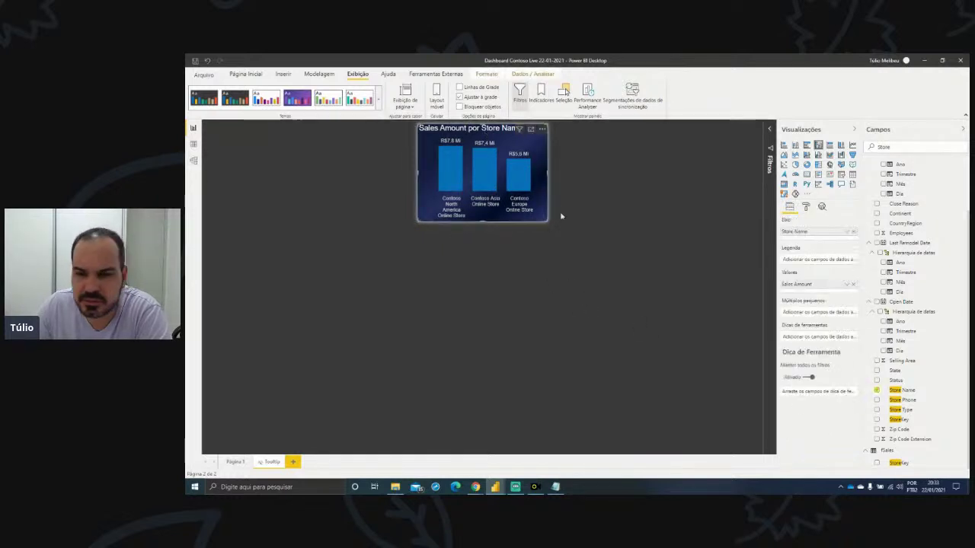
click(806, 207)
click(812, 343)
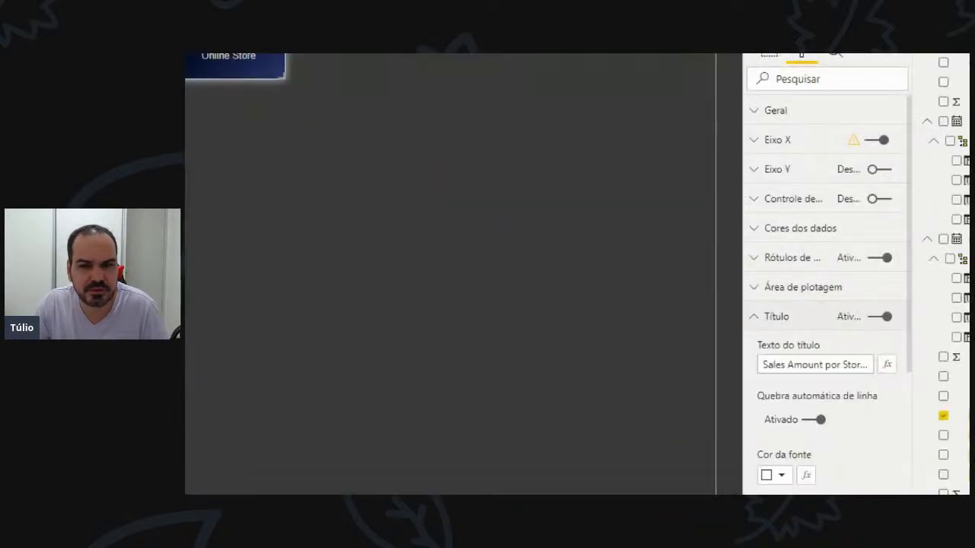
drag(738, 340, 874, 378)
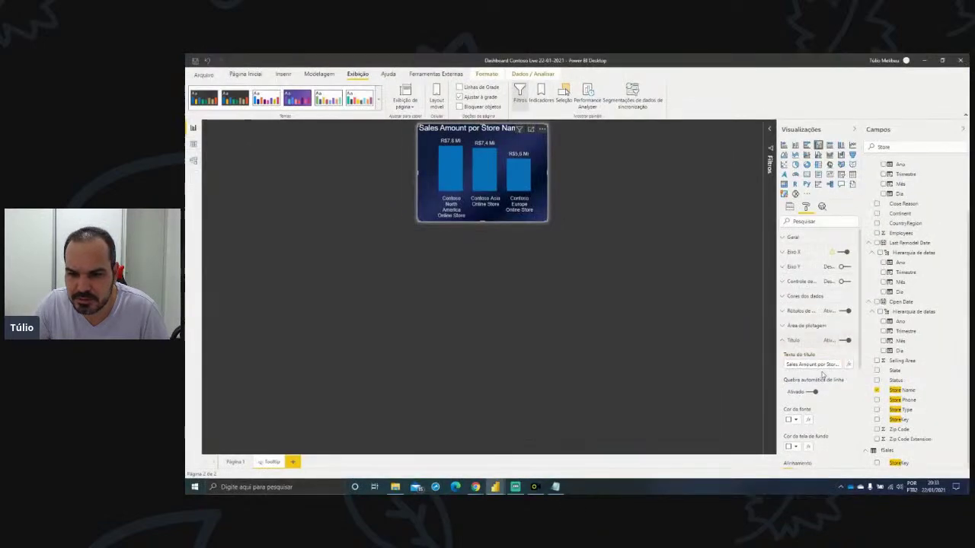
scroll(818, 402, down, 3)
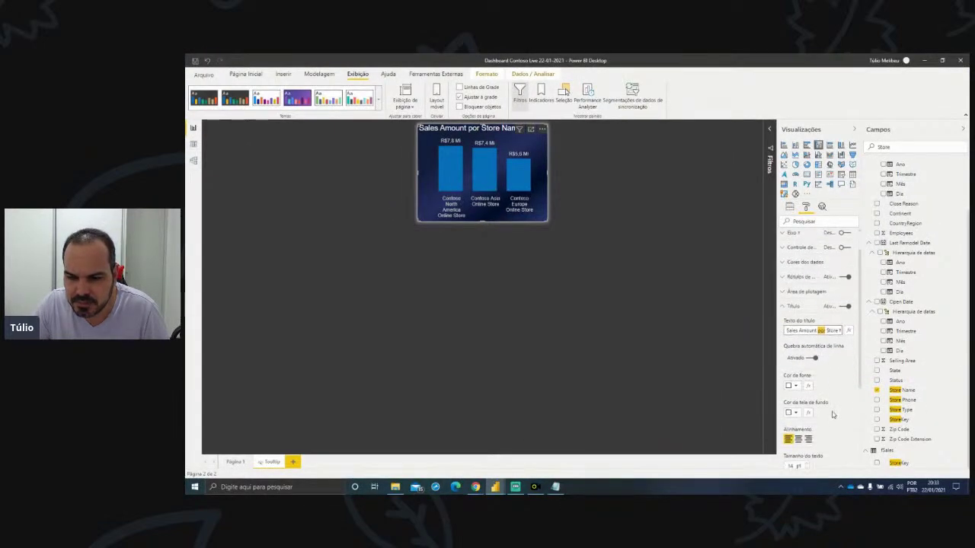
click(807, 421)
click(807, 421)
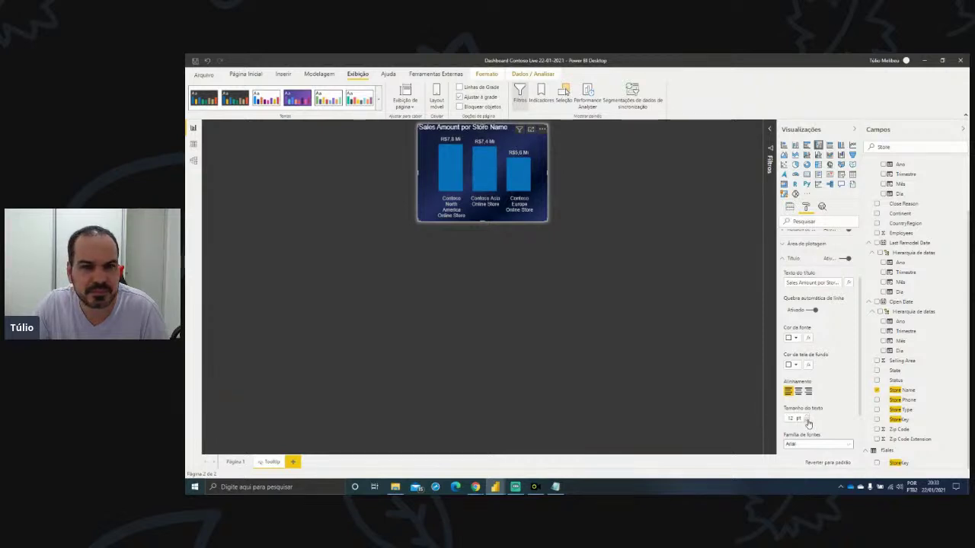
- Shorten the column chart's title text to Sales Amount por Store
click(823, 282)
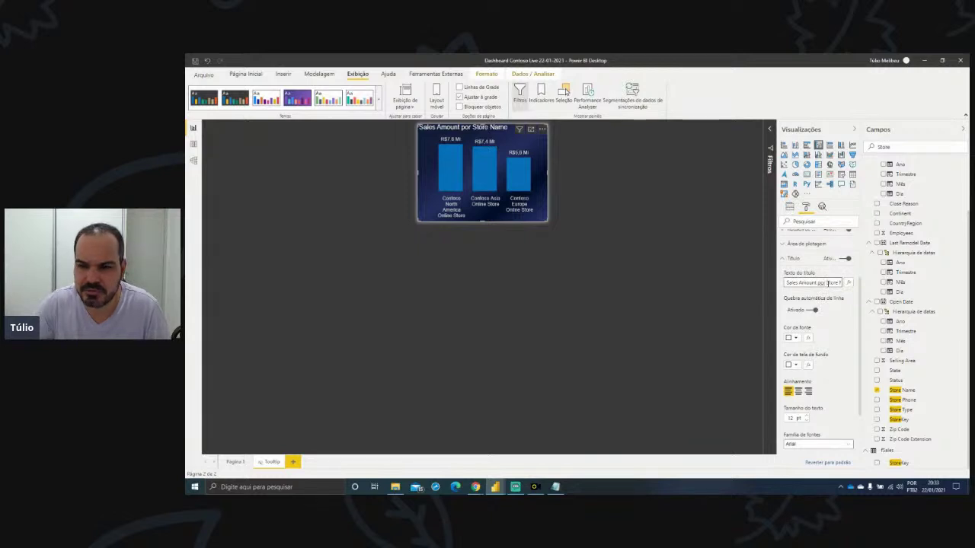
key(End)
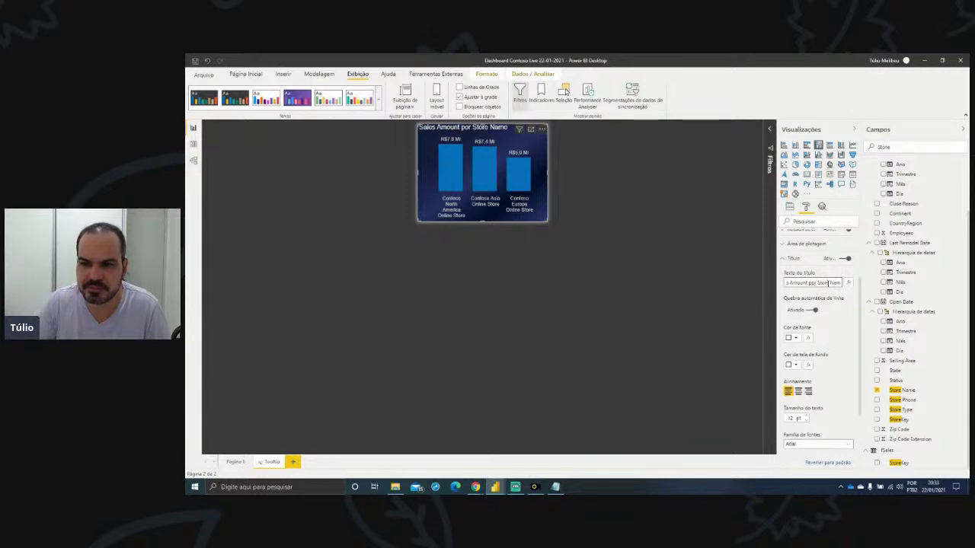
key(Home)
key(BackSpace)
key(BackSpace)
key(BackSpace)
key(BackSpace)
key(BackSpace)
key(BackSpace)
key(BackSpace)
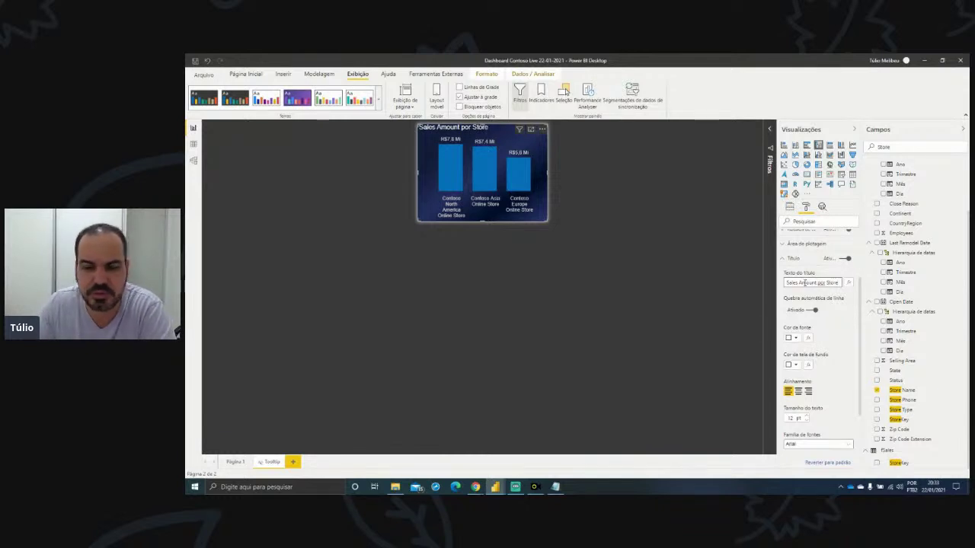
click(645, 221)
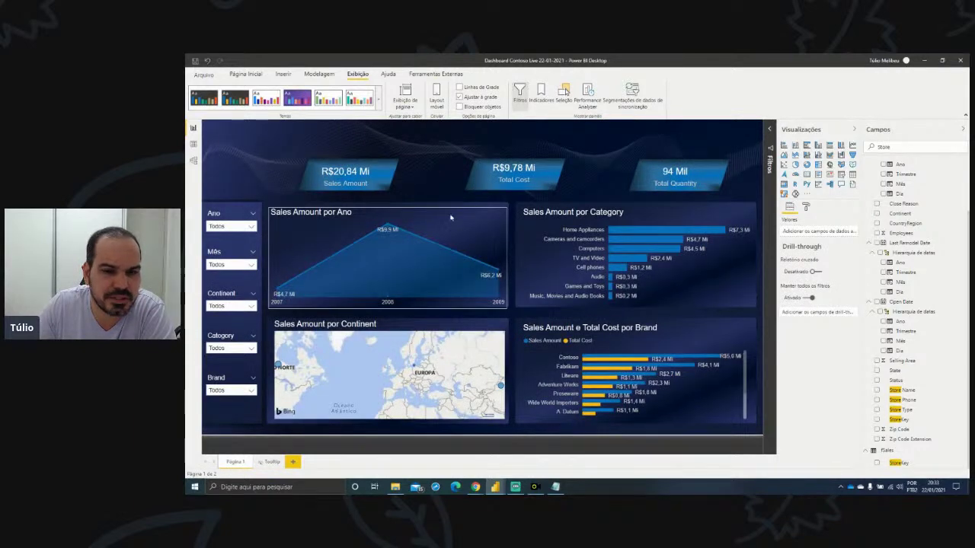
- Set the Sales Amount por Ano area chart's tooltip page (Página) to the Tooltip report page
click(404, 213)
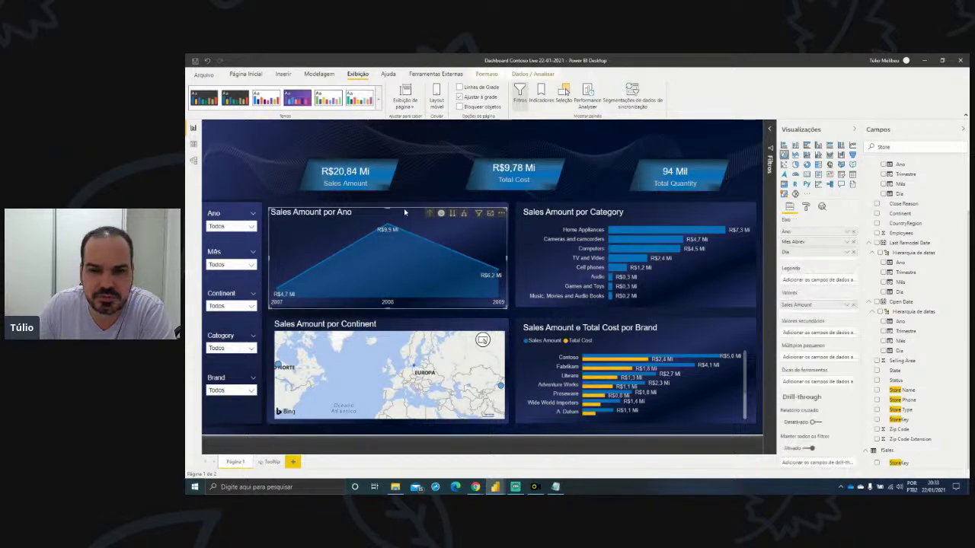
click(807, 209)
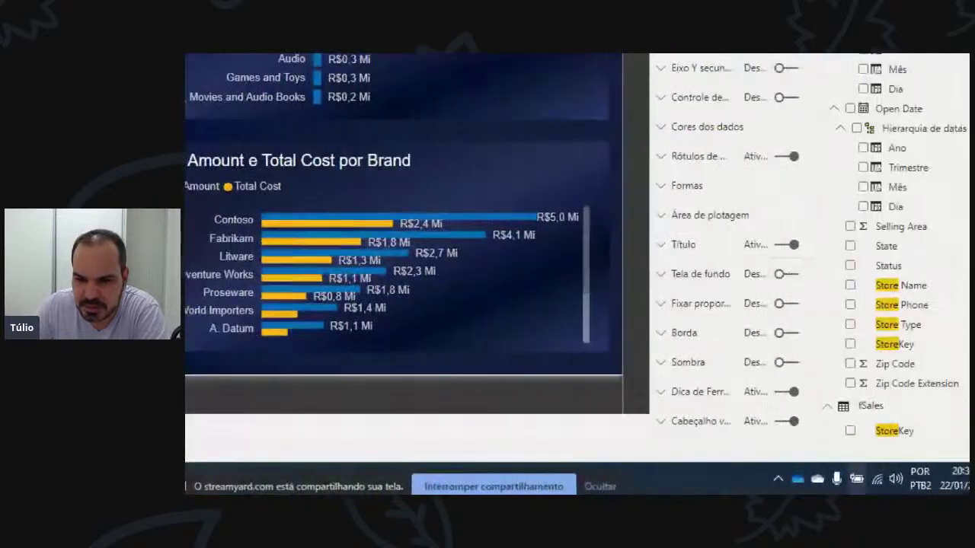
click(638, 391)
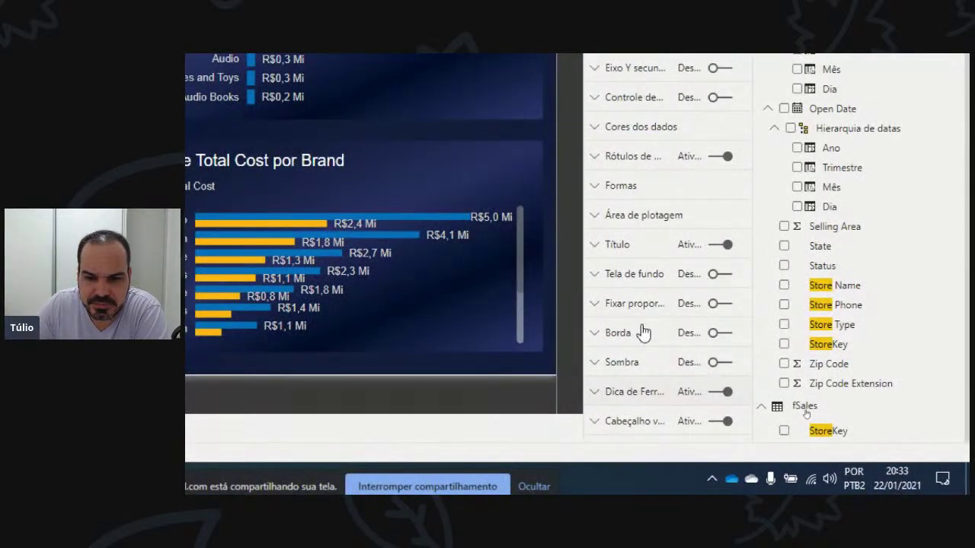
scroll(644, 370, down, 3)
scroll(640, 374, down, 2)
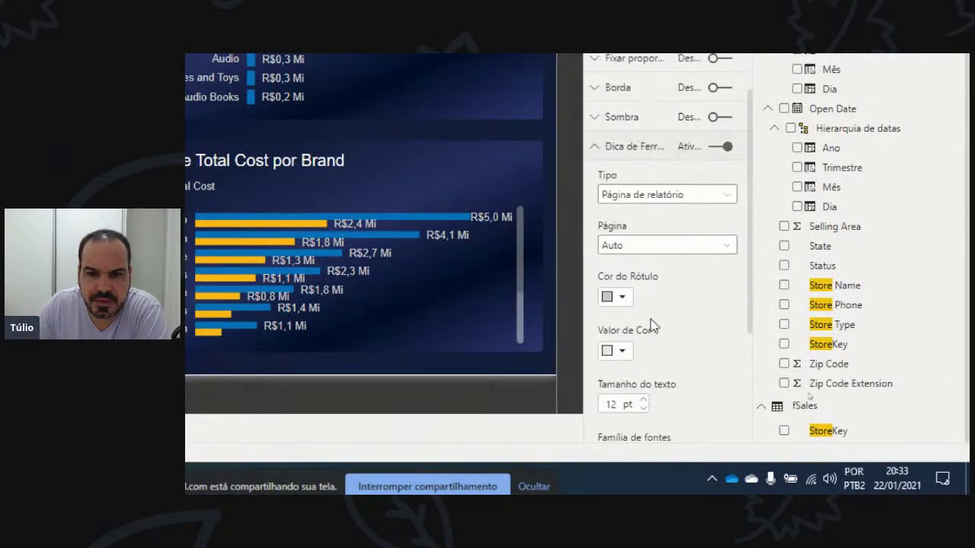
click(646, 247)
click(633, 285)
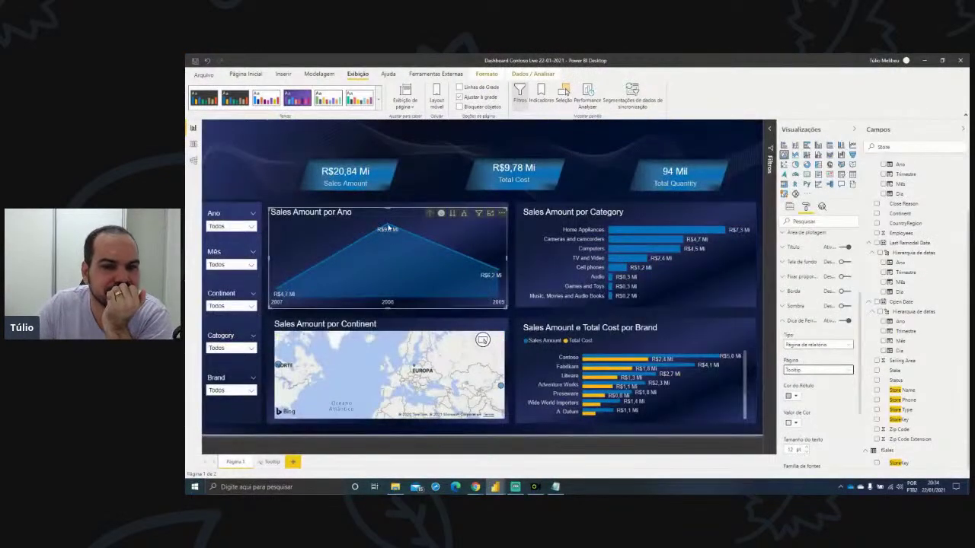
- Check the area chart's custom tooltip while drilling into 2009 and jul, and drill back up to the year level
mouse_move(387, 227)
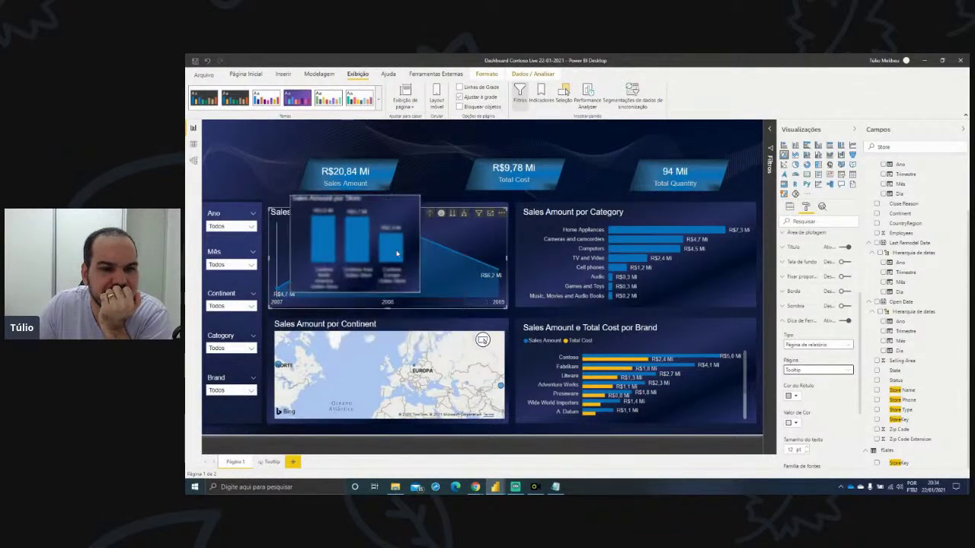
click(498, 274)
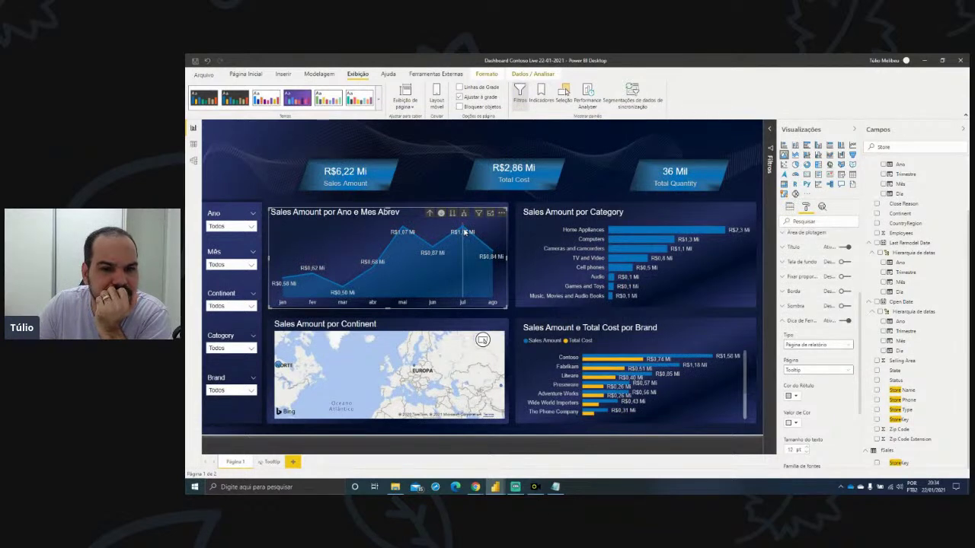
mouse_move(464, 232)
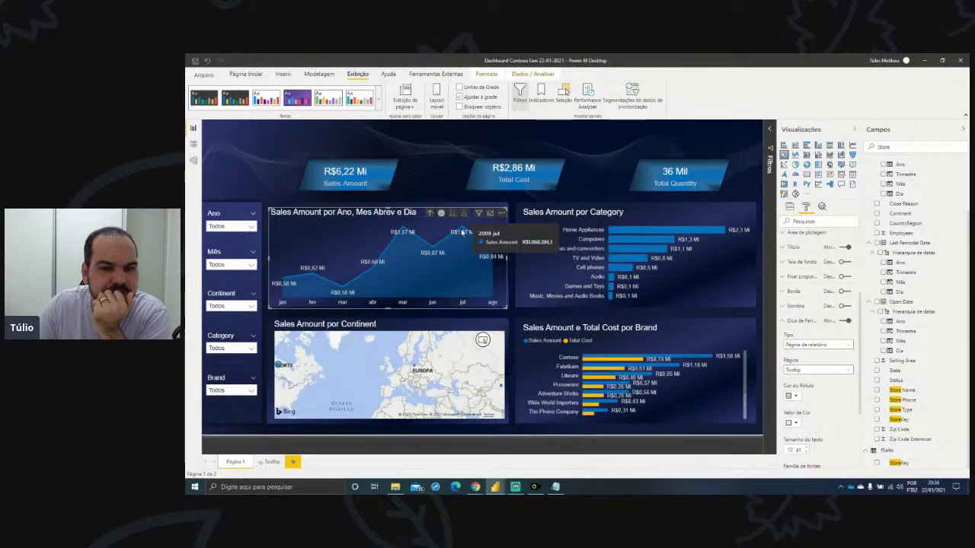
click(462, 233)
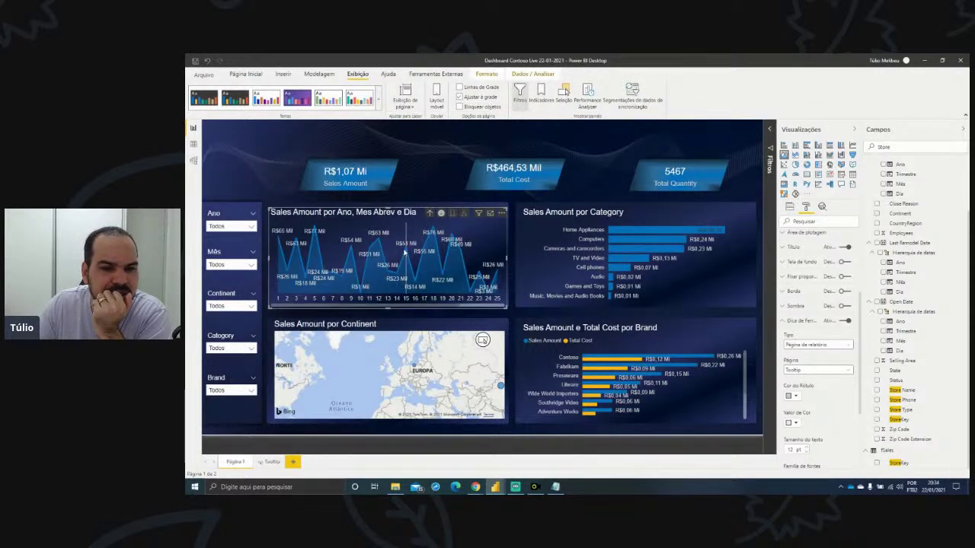
mouse_move(405, 251)
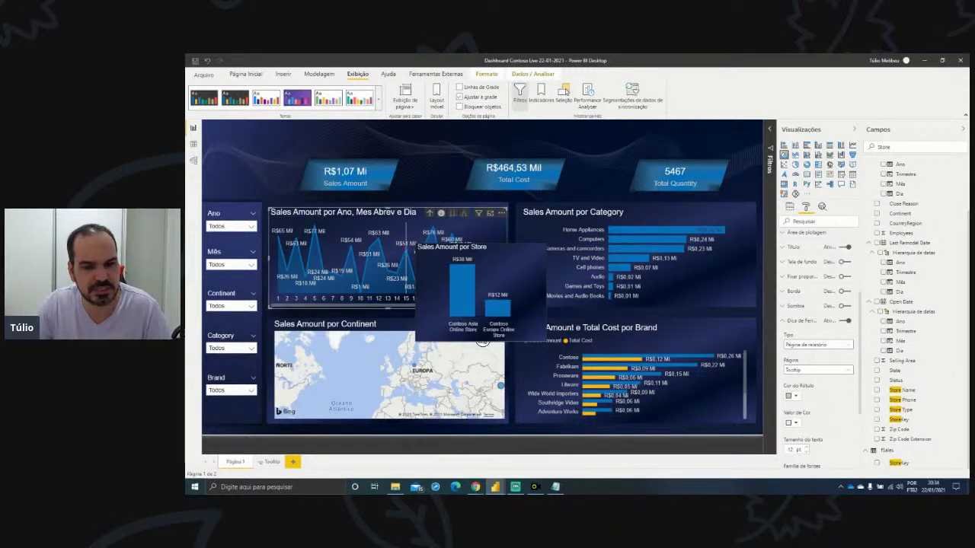
drag(437, 316, 530, 344)
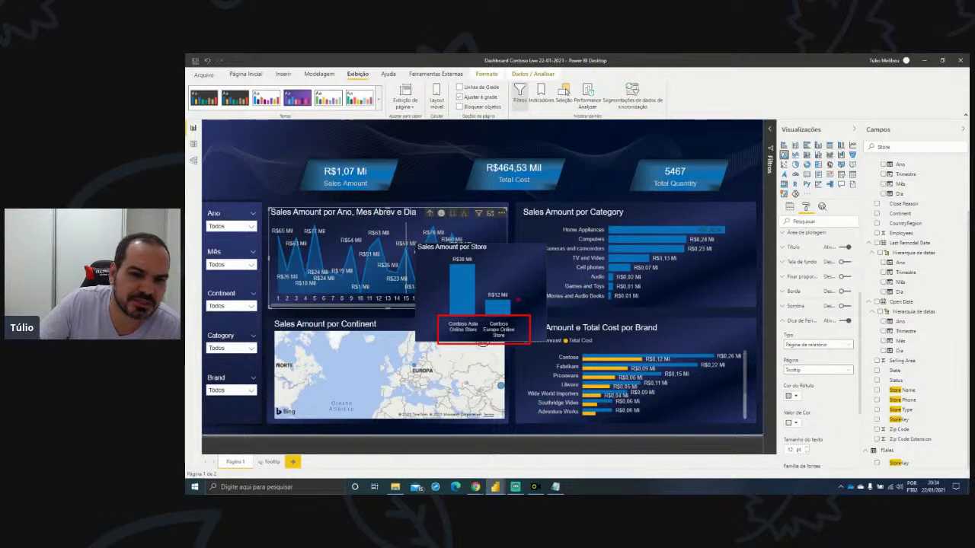
key(Escape)
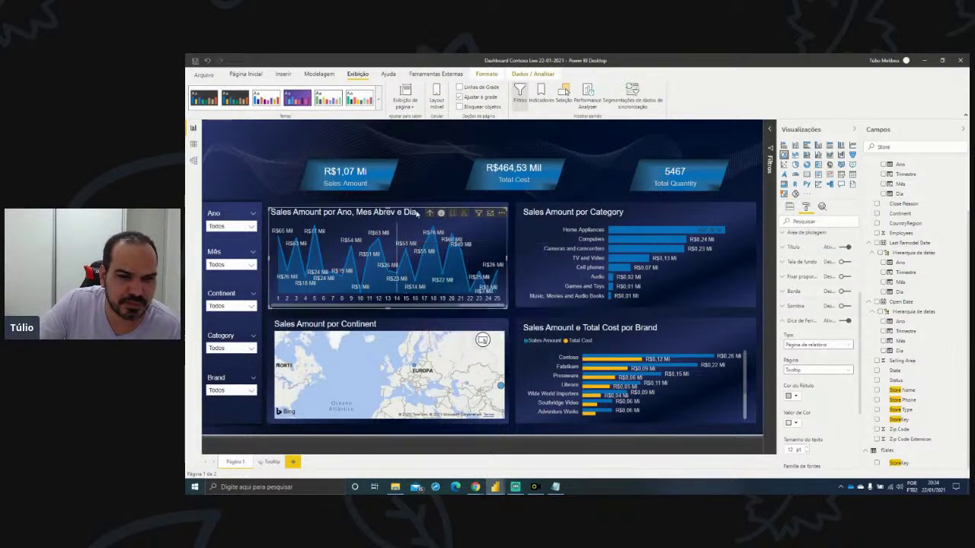
click(428, 214)
click(428, 214)
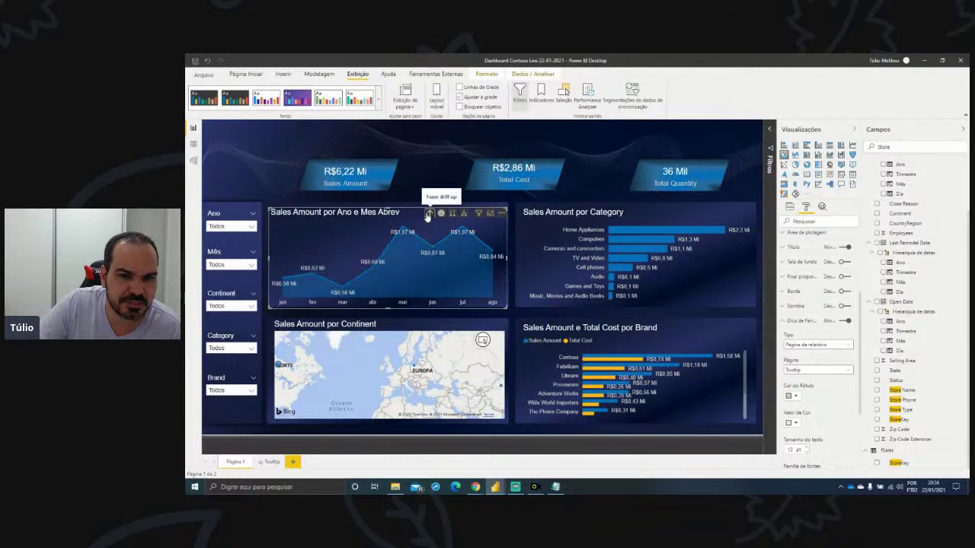
click(428, 215)
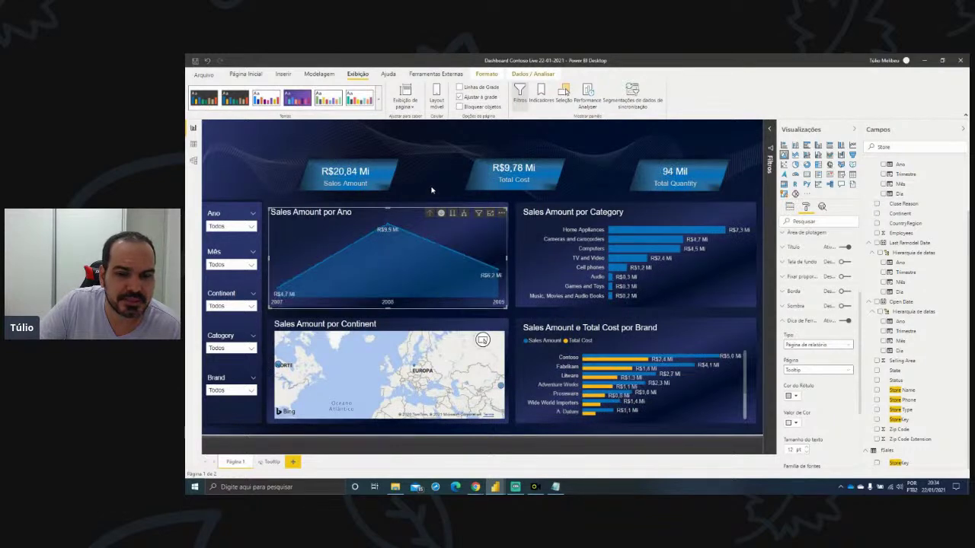
click(431, 190)
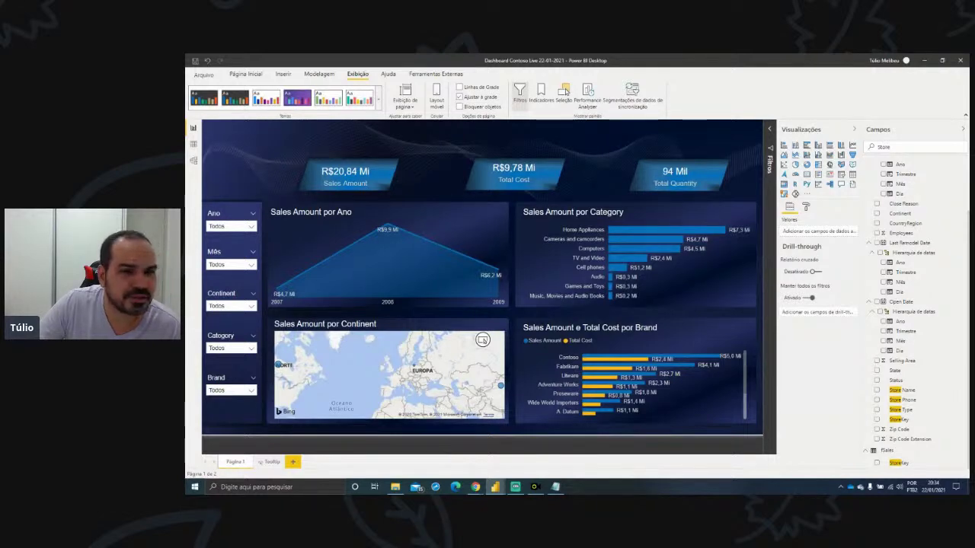
- Insert a wide, short text box in the dashboard page's upper-left corner with the text Relatório Vendas Contoso
click(282, 74)
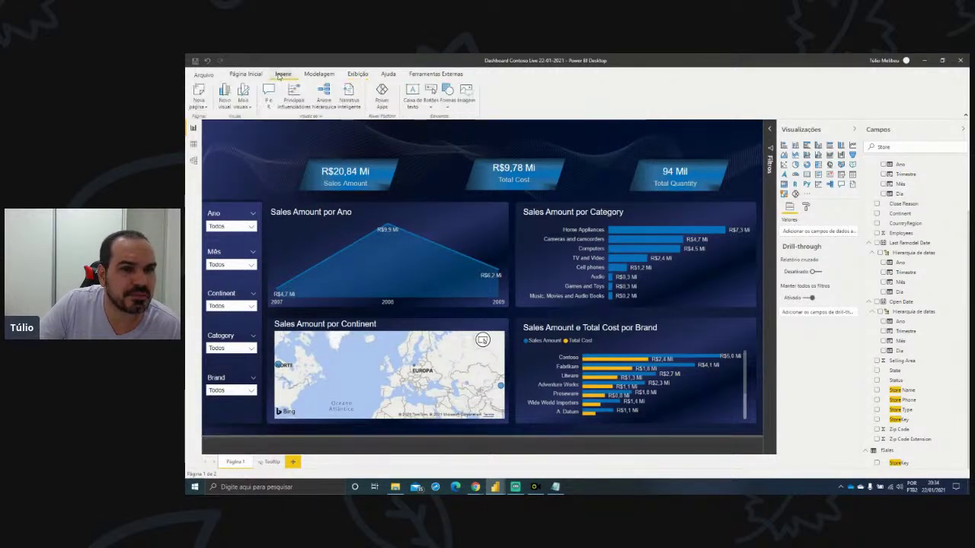
click(412, 99)
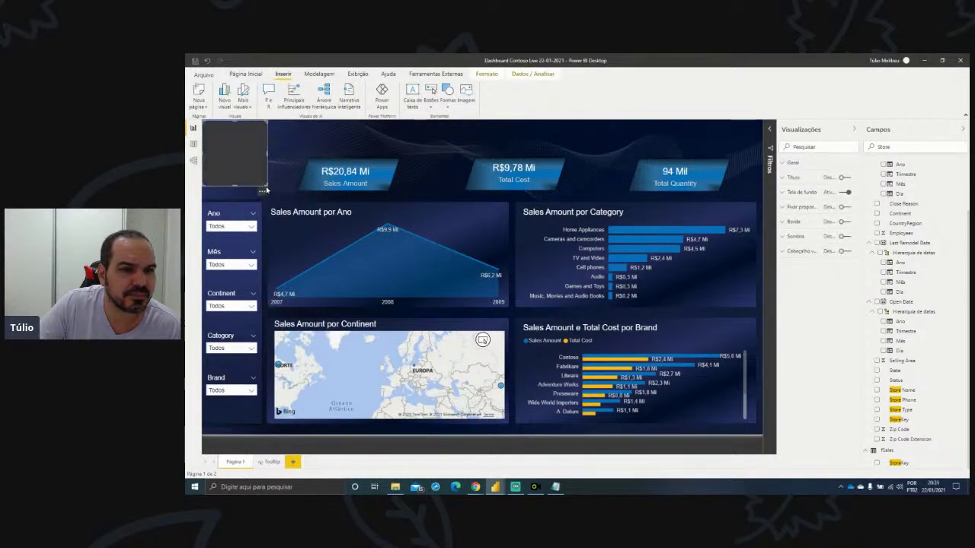
drag(265, 184, 393, 152)
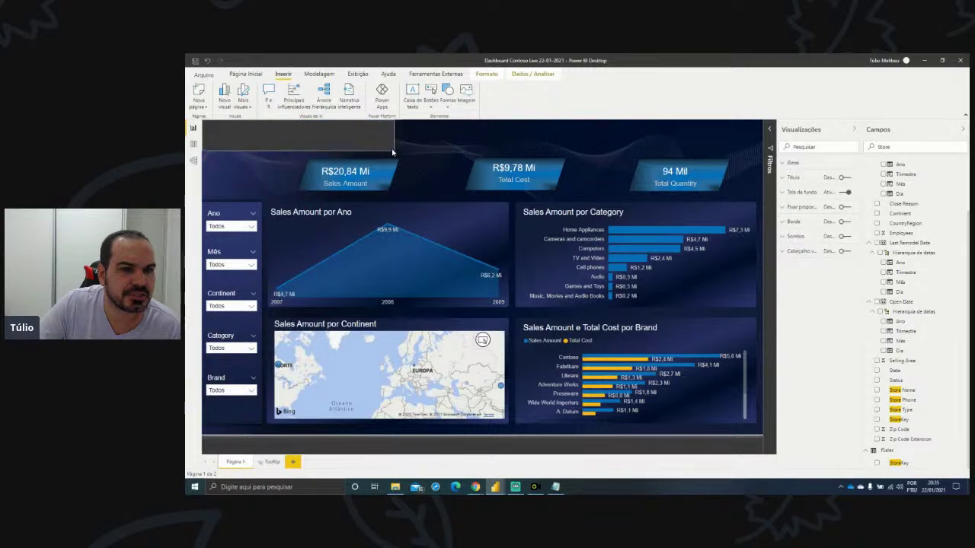
click(364, 139)
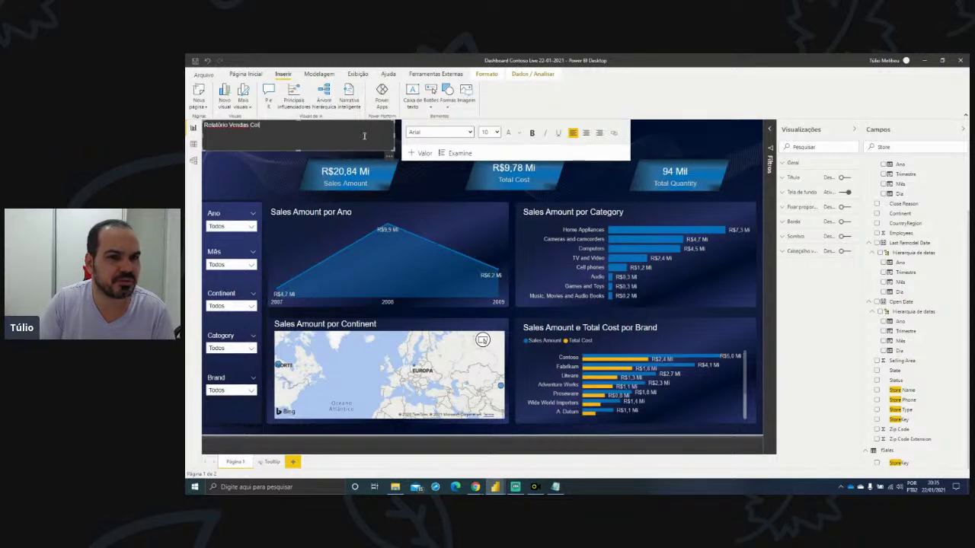
text(oso)
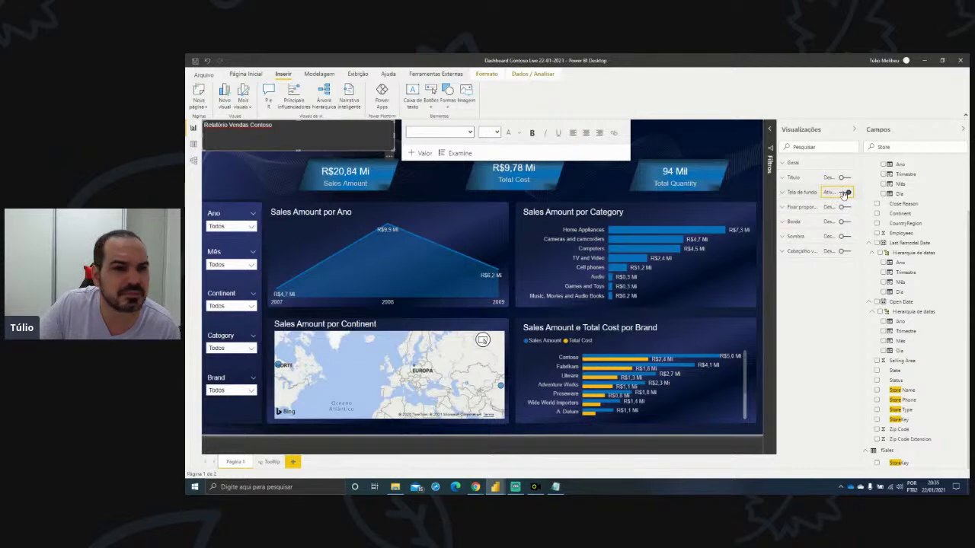
- Turn off the text box's background (Tela de fundo) and format its text as 18 pt bold
click(845, 194)
triple_click(268, 127)
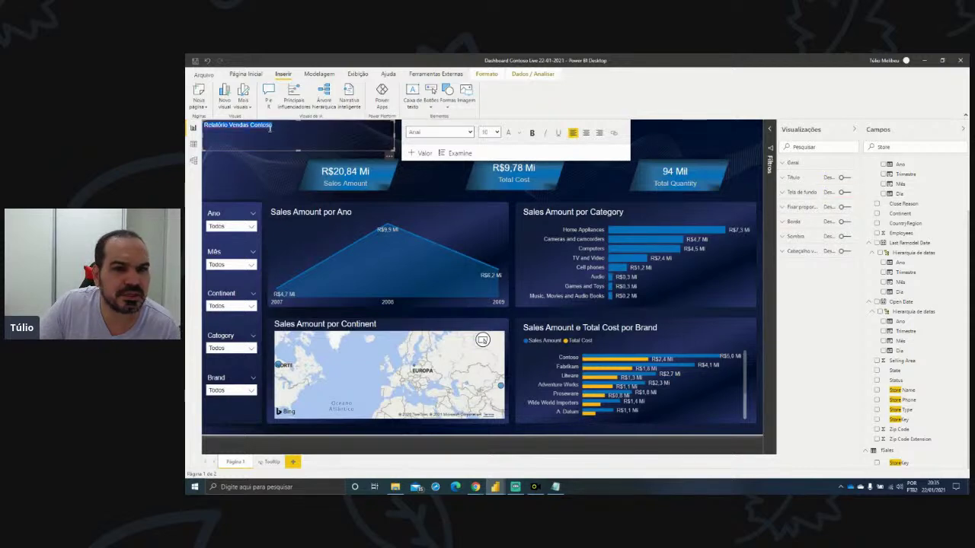
click(496, 133)
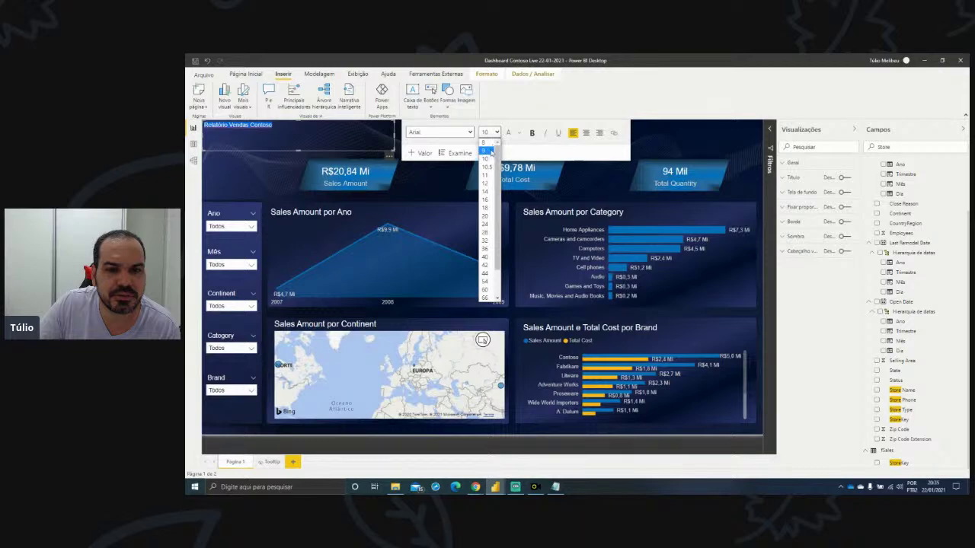
click(484, 208)
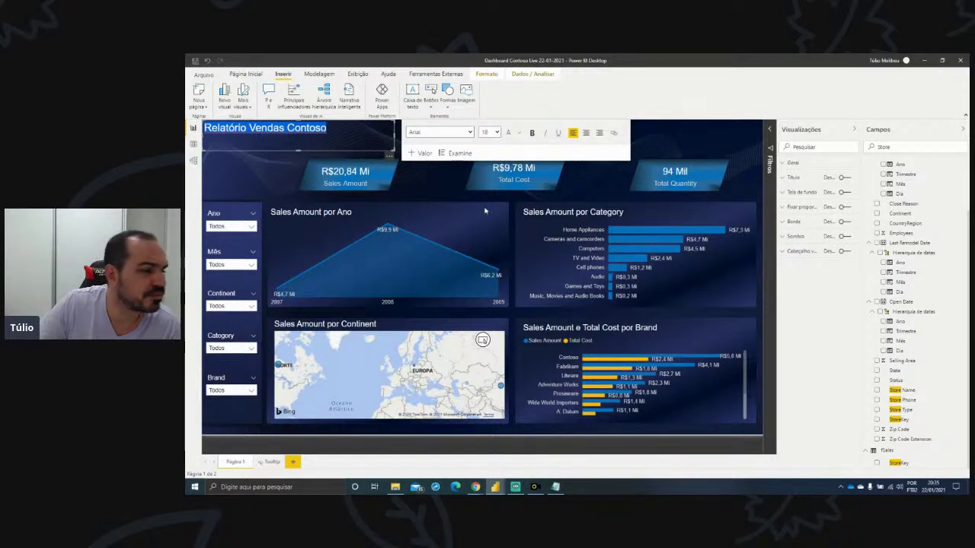
click(532, 133)
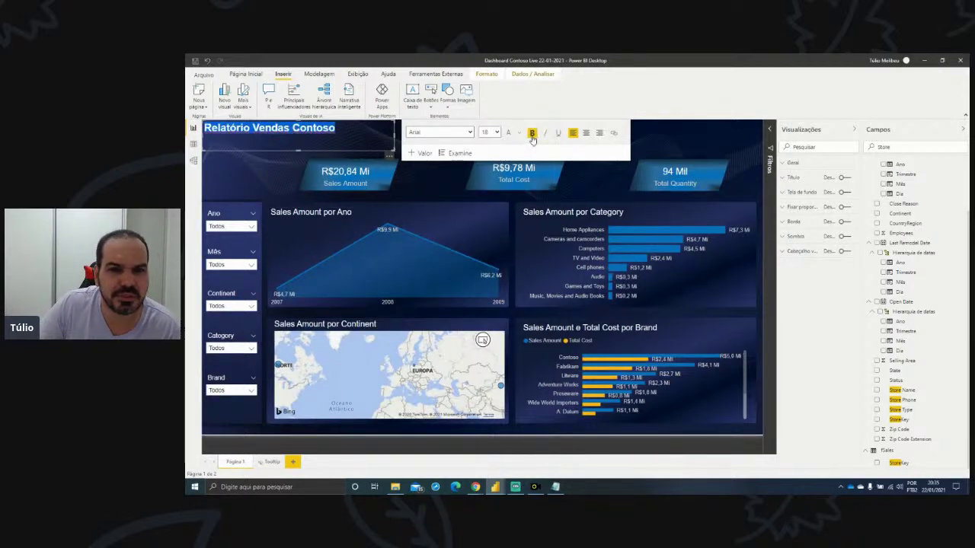
click(653, 140)
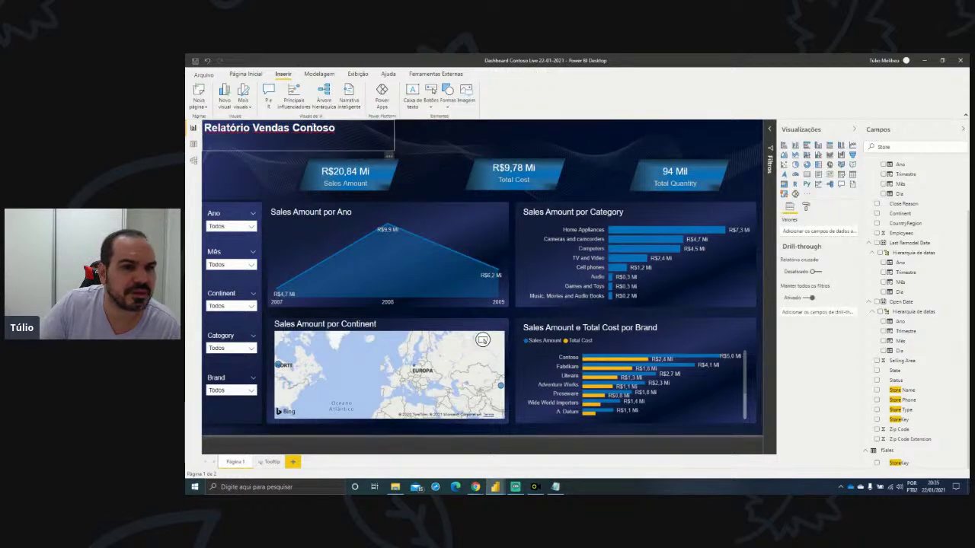
- Shrink the title text box to fit its text and move it slightly inward from the page's corner
click(344, 143)
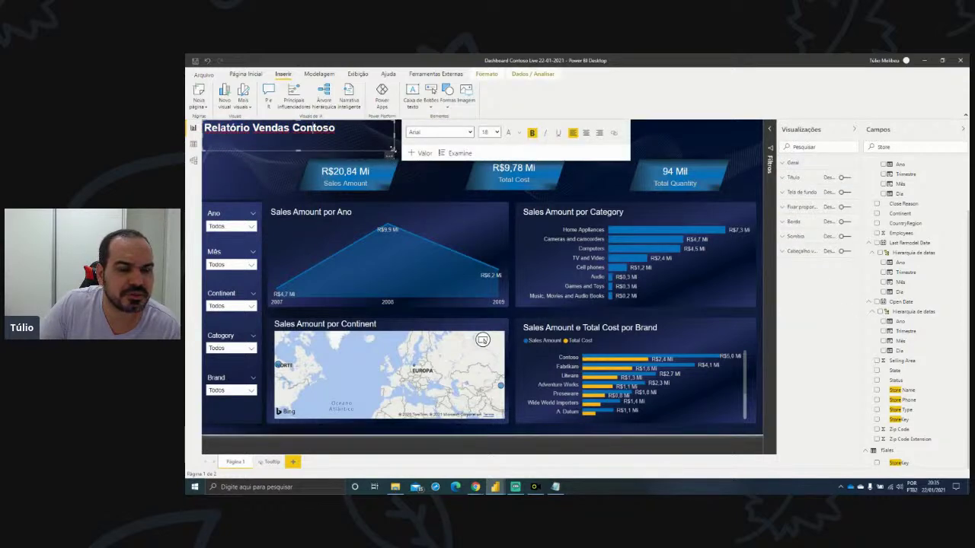
drag(374, 141, 336, 142)
key(Escape)
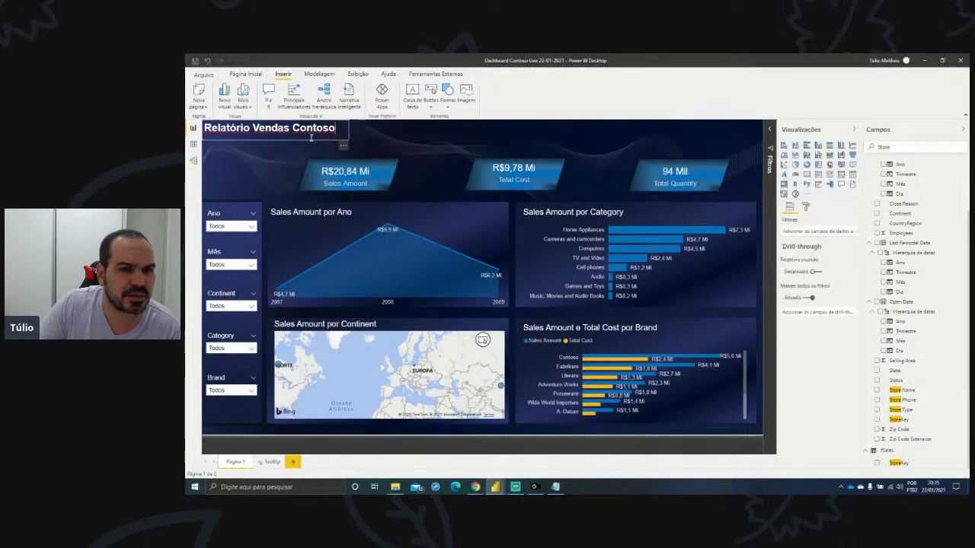
click(302, 145)
drag(296, 137, 310, 150)
click(758, 136)
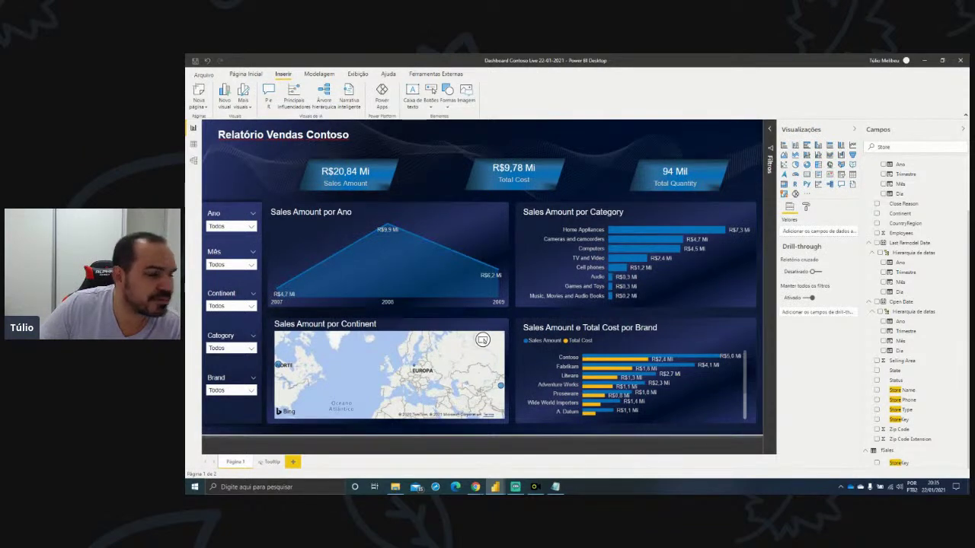
- Enlarge the title text to 24 pt and widen its text box so the whole title fits on one line
triple_click(306, 135)
click(464, 139)
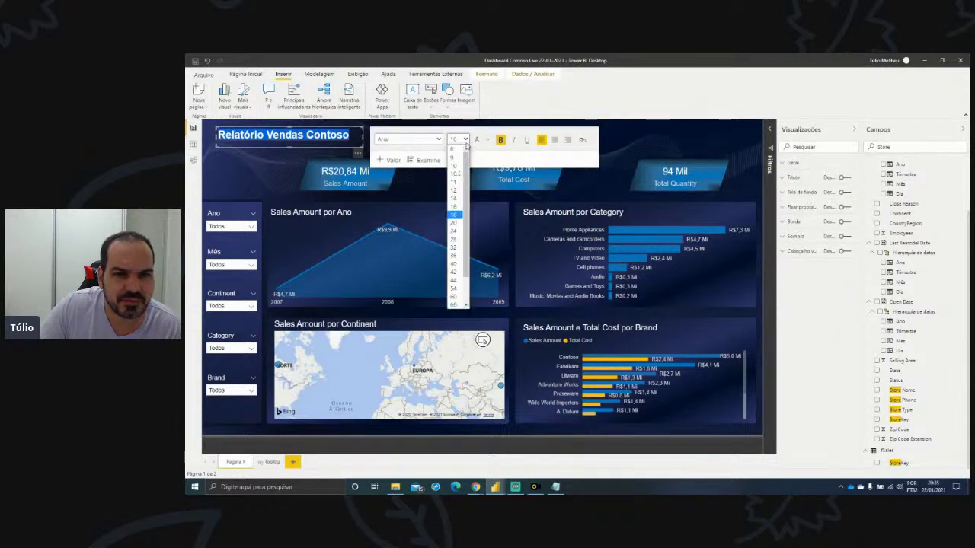
click(455, 231)
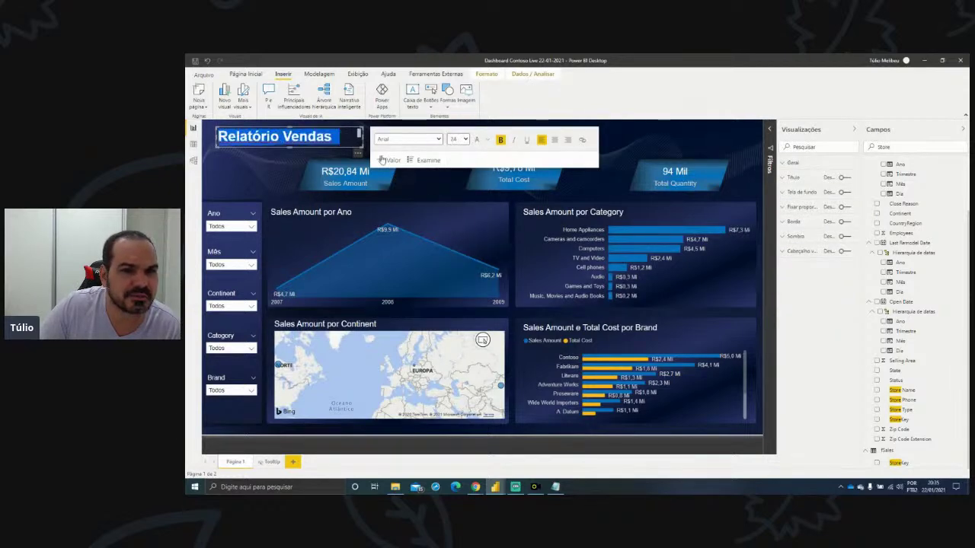
drag(358, 137, 433, 141)
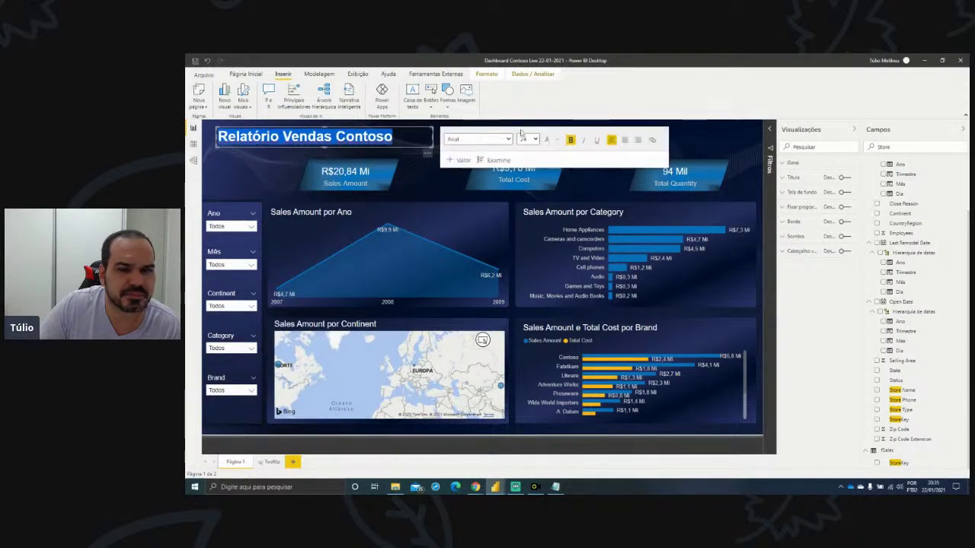
click(690, 136)
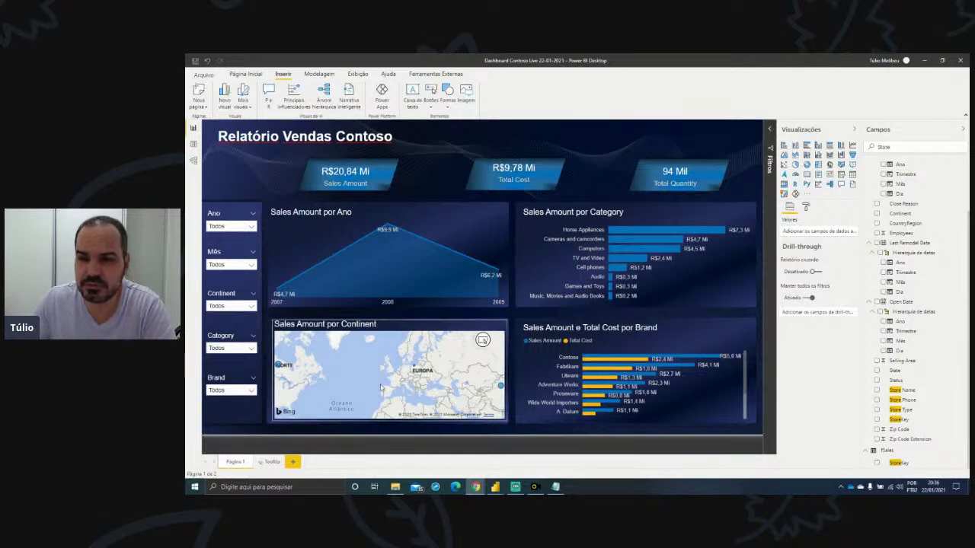
- Clear the Store search from the field list and expand the report's Filtros pane
scroll(936, 287, up, 3)
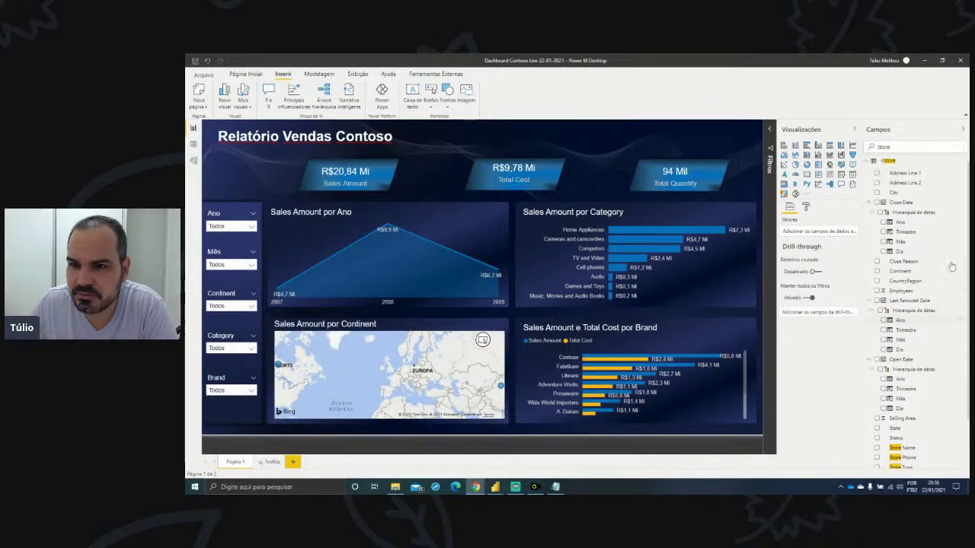
key(BackSpace)
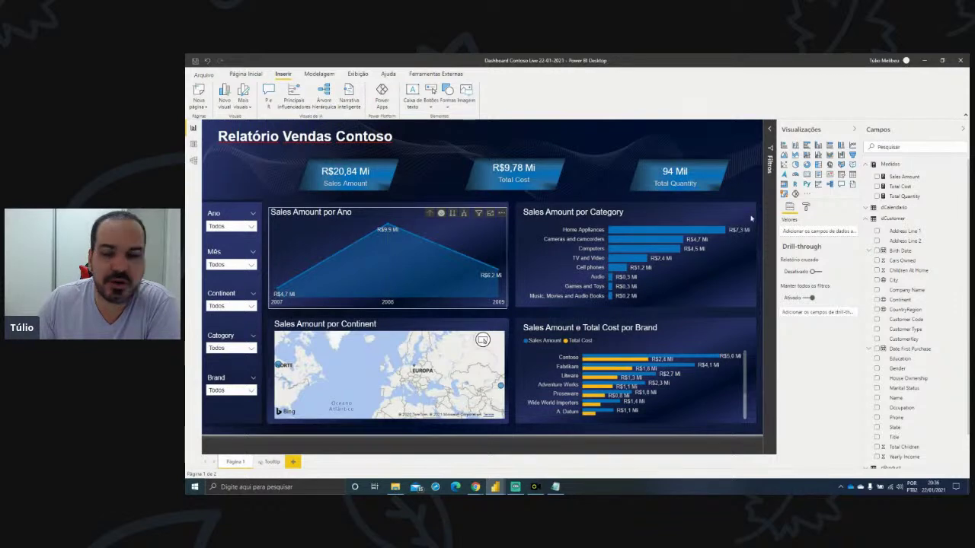
click(771, 130)
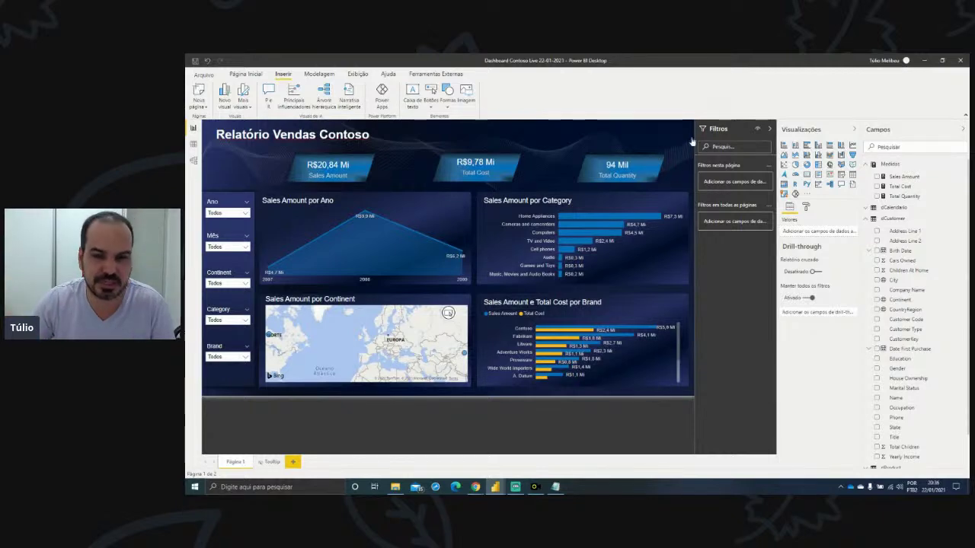
- Collapse the report's Filtros pane so the page gets the full canvas width
mouse_move(540, 150)
mouse_down()
mouse_move(533, 185)
mouse_move(544, 190)
mouse_move(558, 151)
mouse_up()
key(Escape)
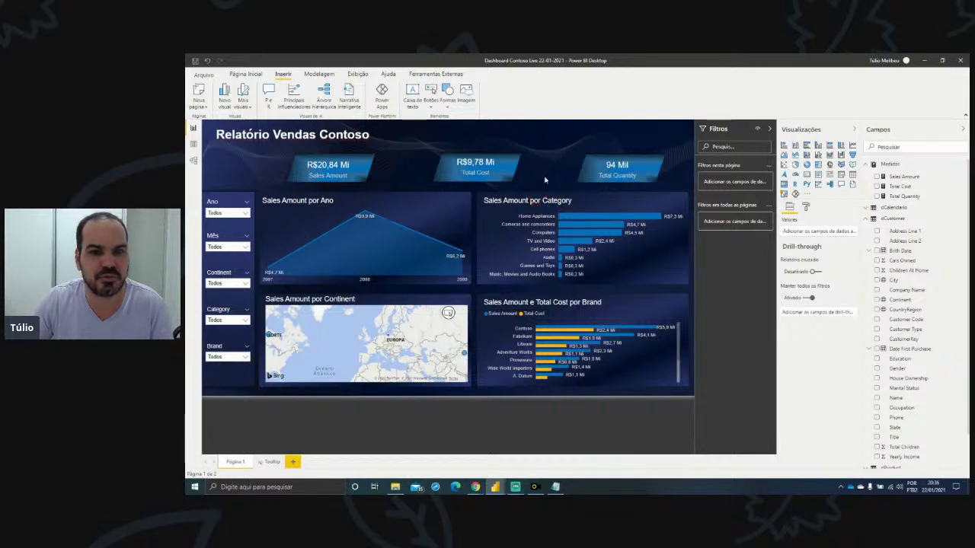
click(769, 128)
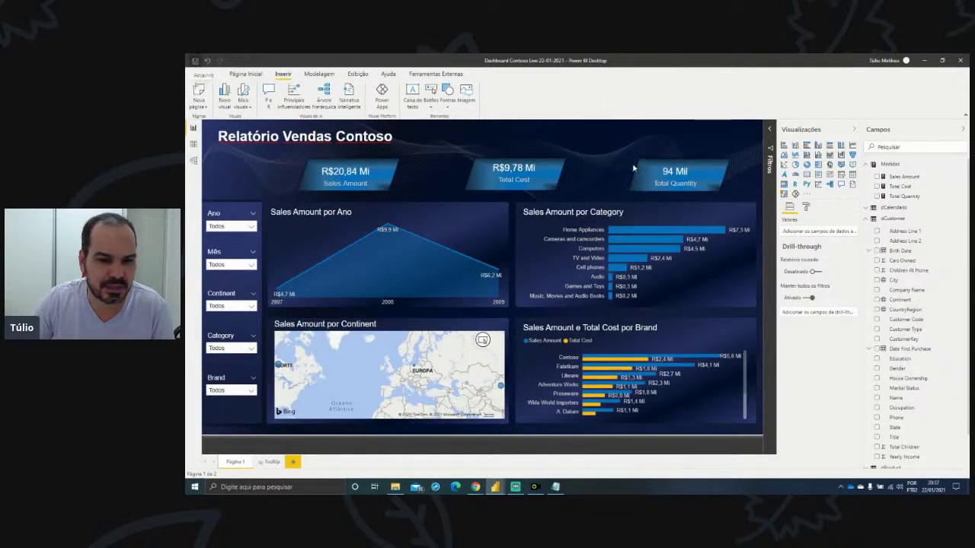
click(770, 131)
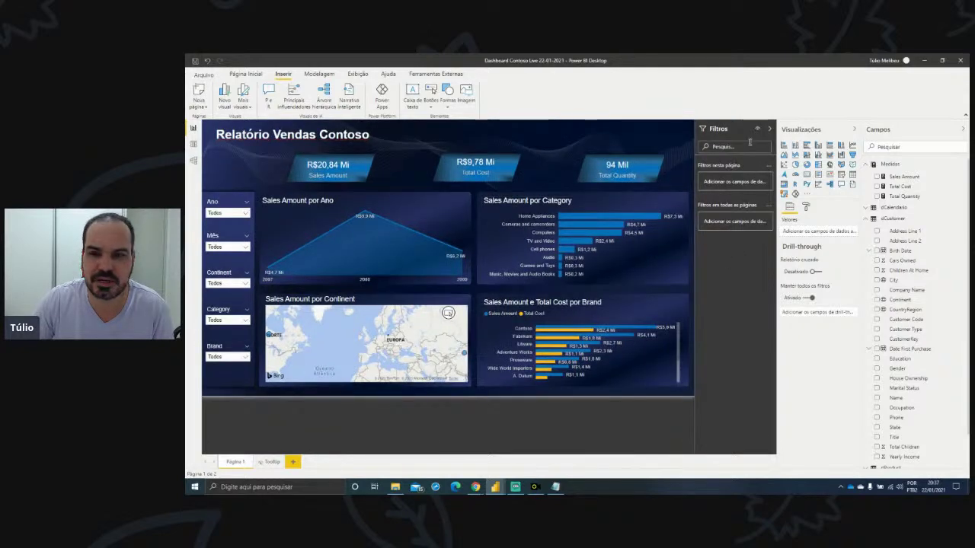
click(769, 129)
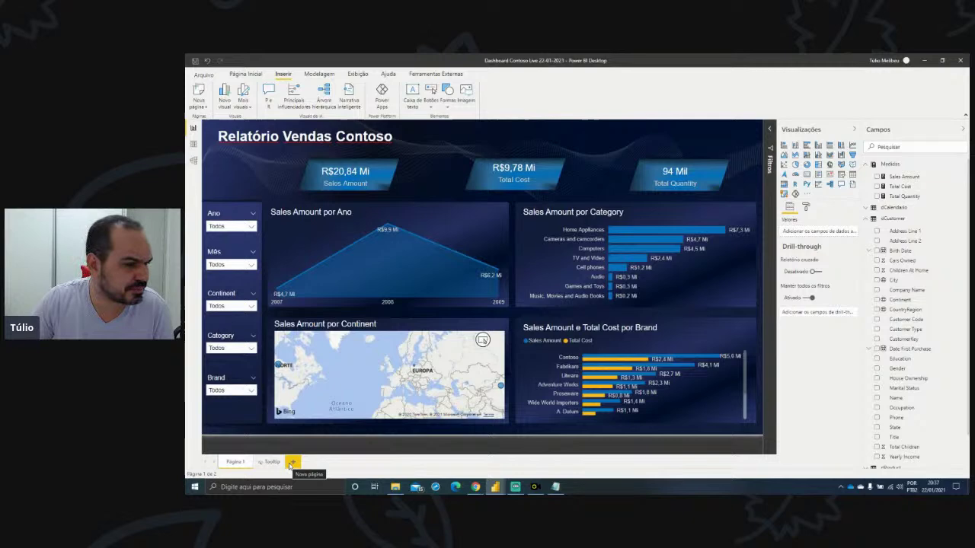
- Add a new report page and consult the Comparação ano a ano page of the Dashboard Contoso-Treino 1 report as reference
click(292, 462)
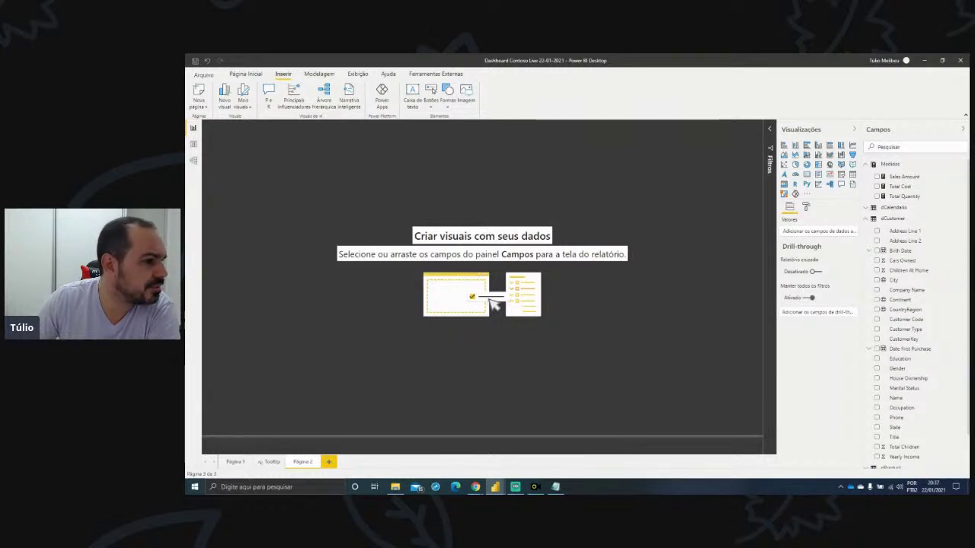
key(alt+Tab)
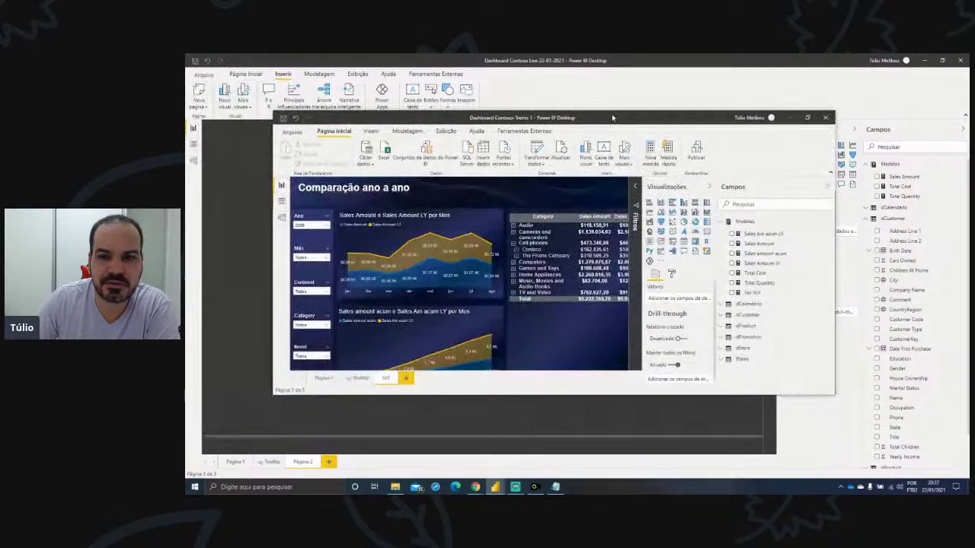
double_click(612, 118)
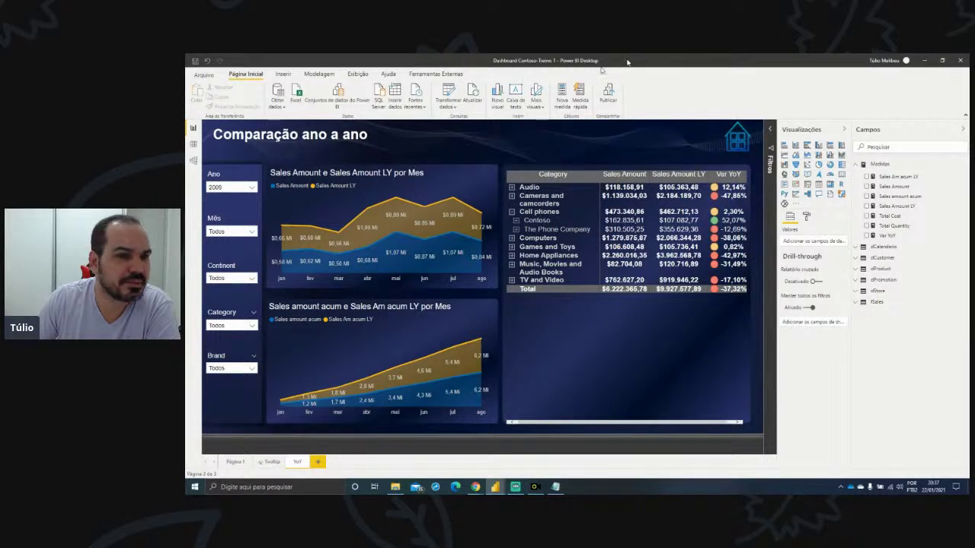
key(alt+Tab)
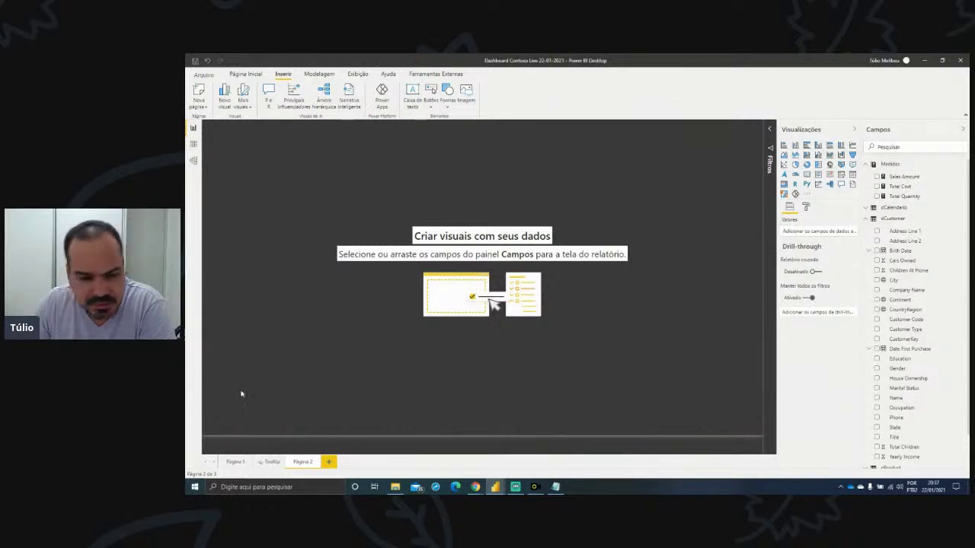
- Preview the image Background pag 2.png from the Background folder in File Explorer, and return to the report
click(395, 487)
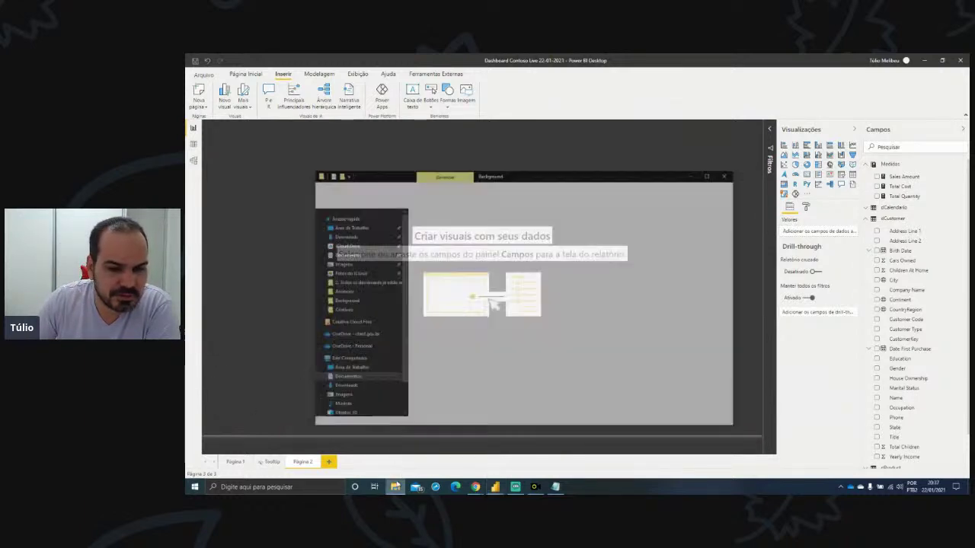
click(450, 220)
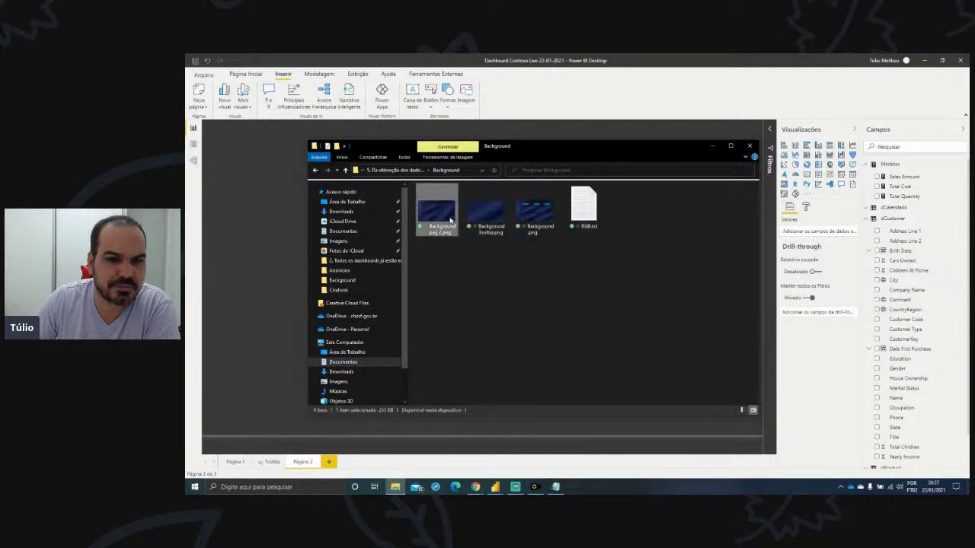
double_click(450, 220)
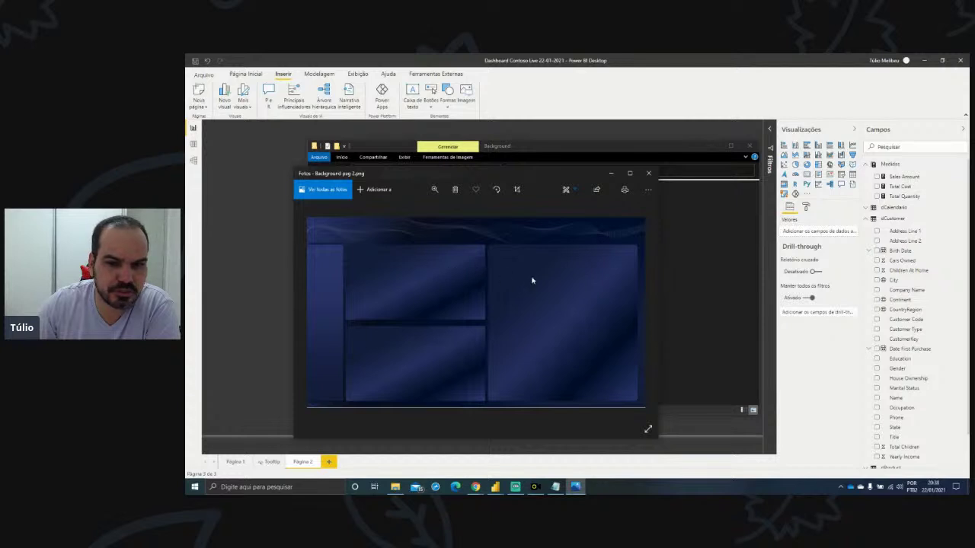
click(649, 173)
click(714, 147)
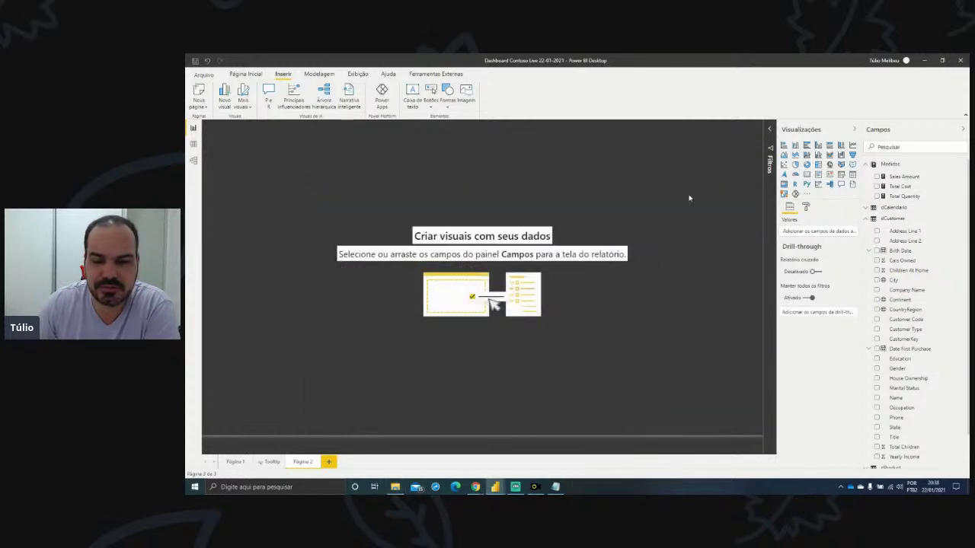
- Set Background pag 2.png as the background image of Página 2 with the image fit Ajuste
click(806, 206)
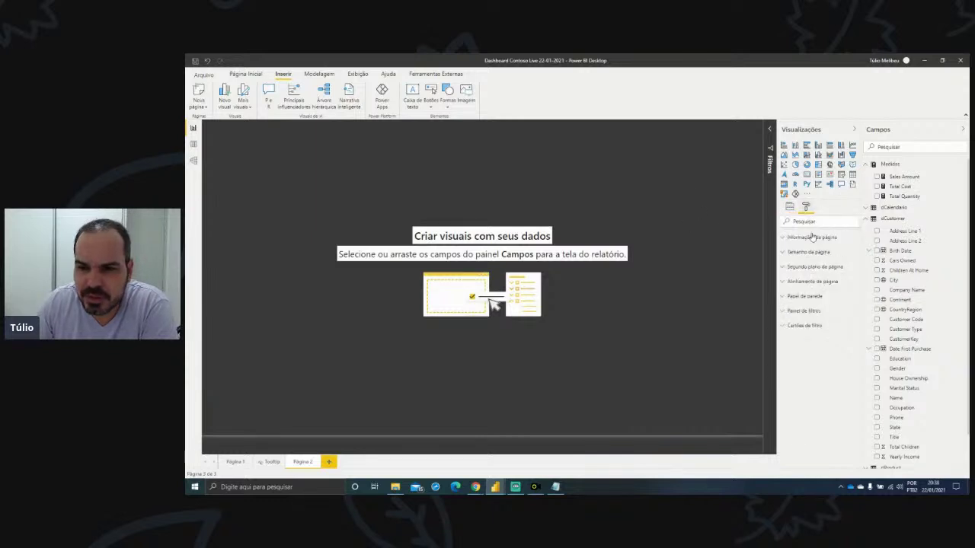
click(812, 267)
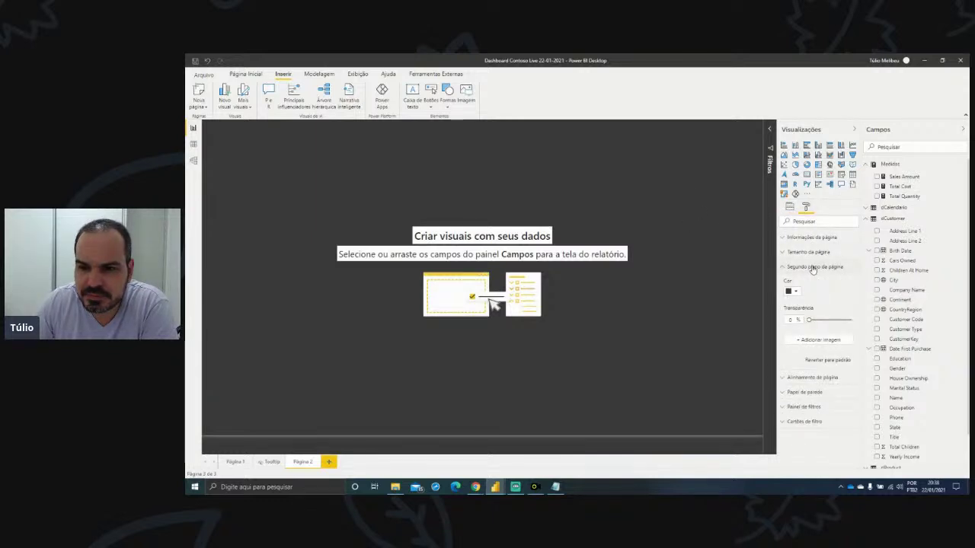
click(809, 342)
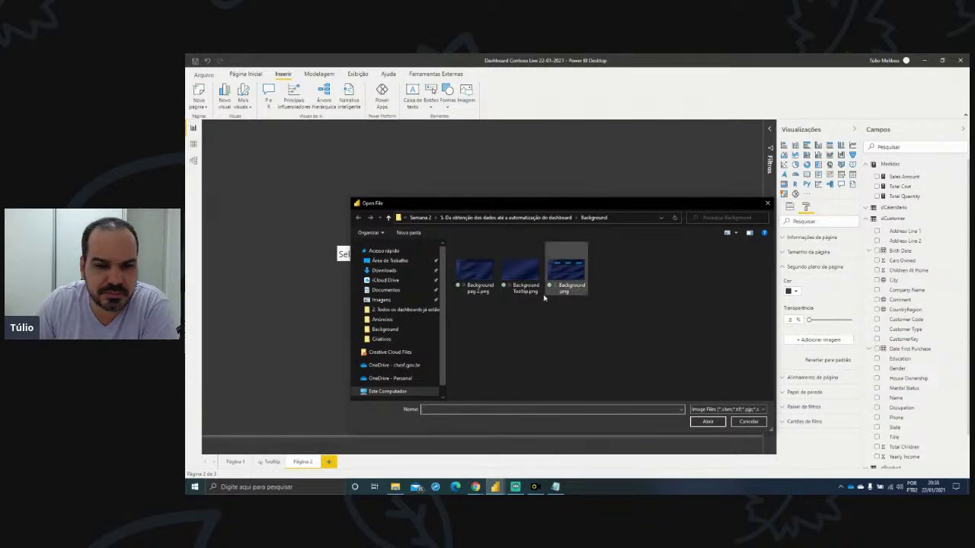
double_click(475, 273)
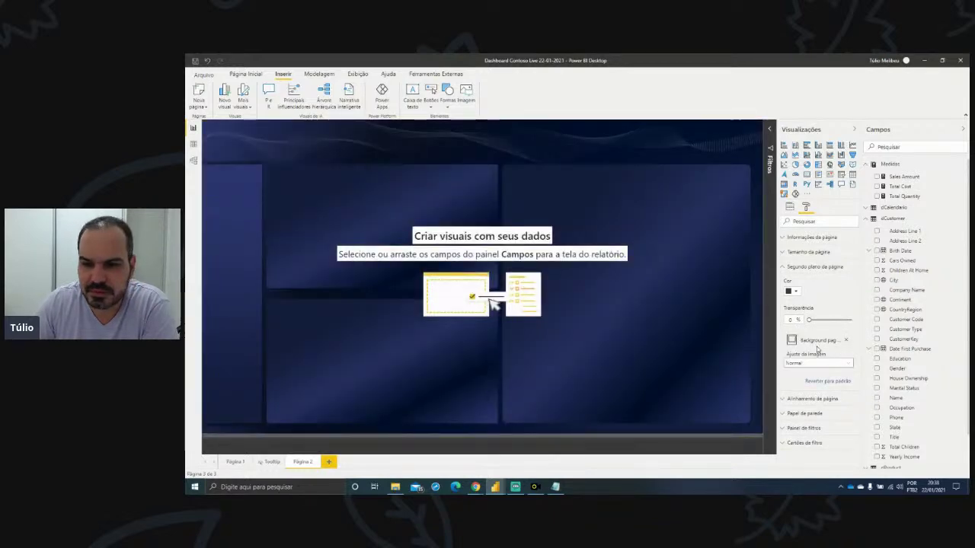
click(811, 362)
click(804, 381)
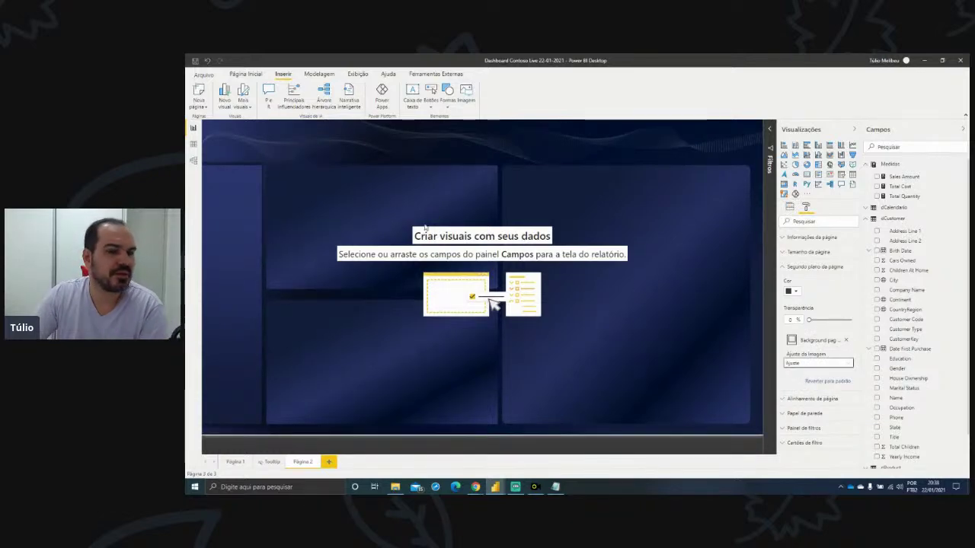
- Copy the Ano, Mês, Continent, Category and Brand slicers from Página 1 to Página 2 without synchronizing them
click(235, 462)
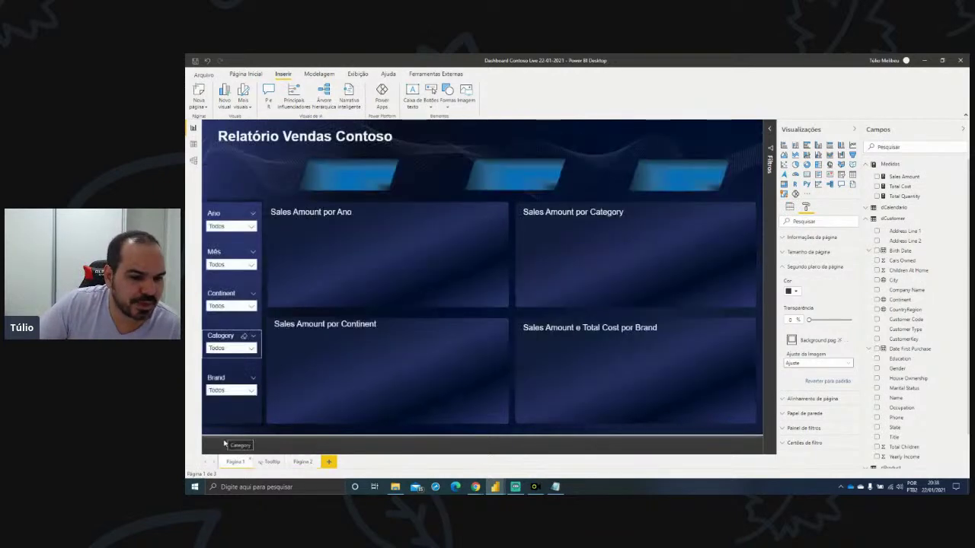
drag(270, 414, 197, 176)
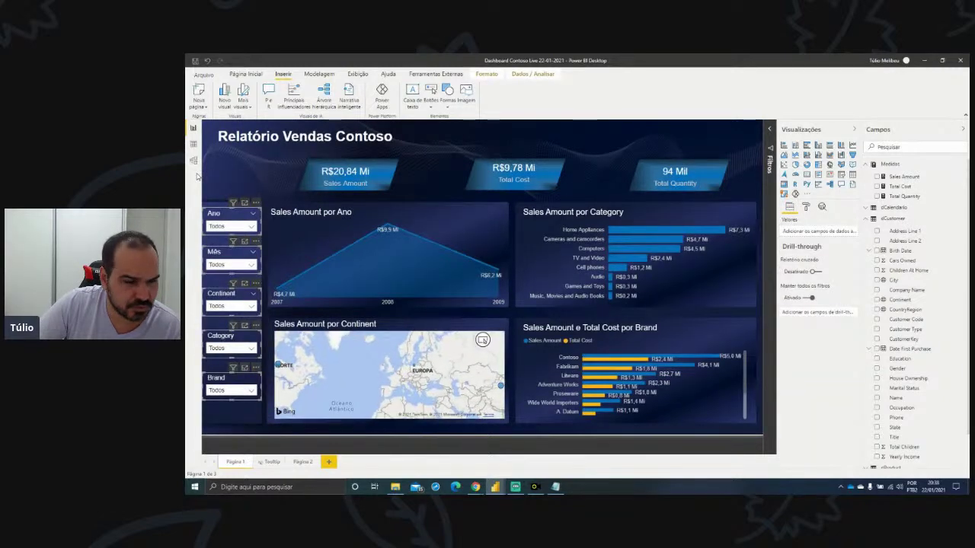
click(302, 462)
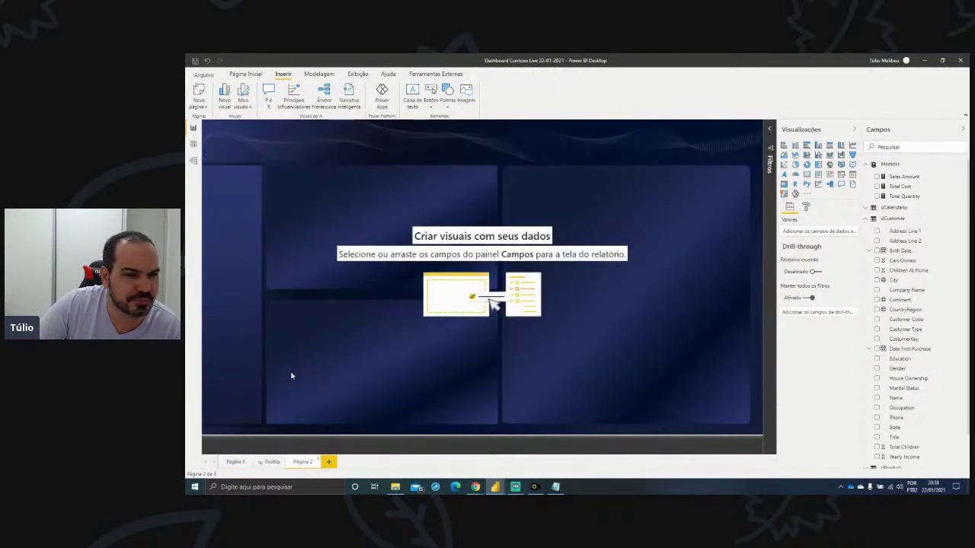
key(ctrl+v)
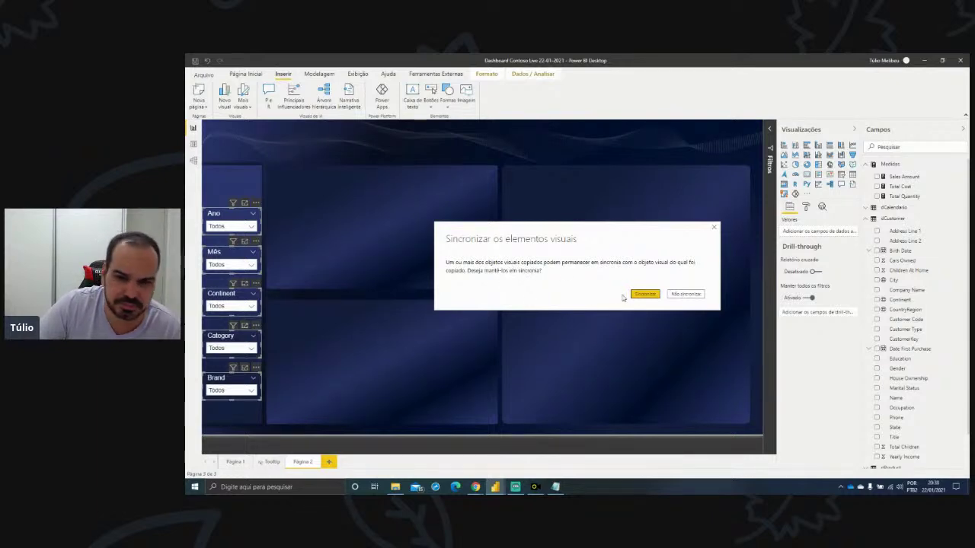
click(686, 294)
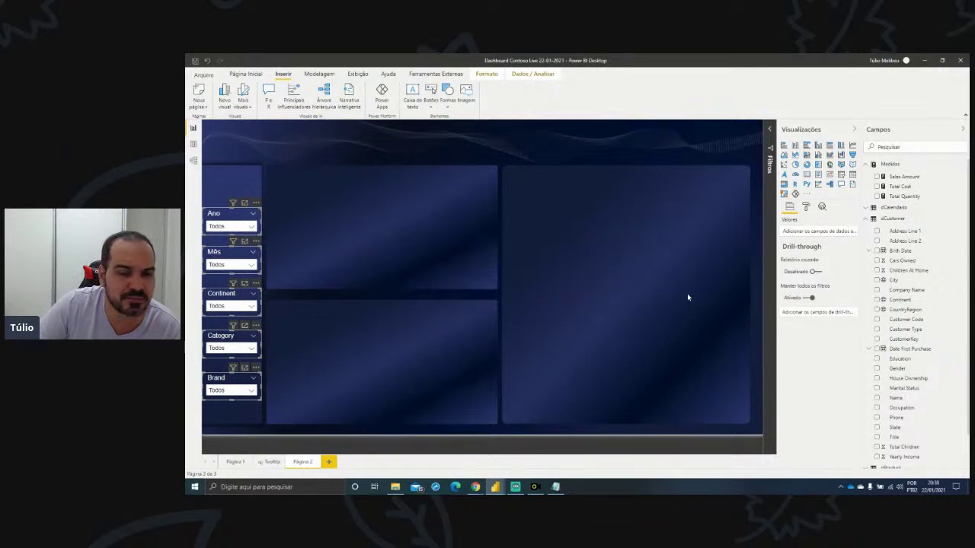
click(351, 249)
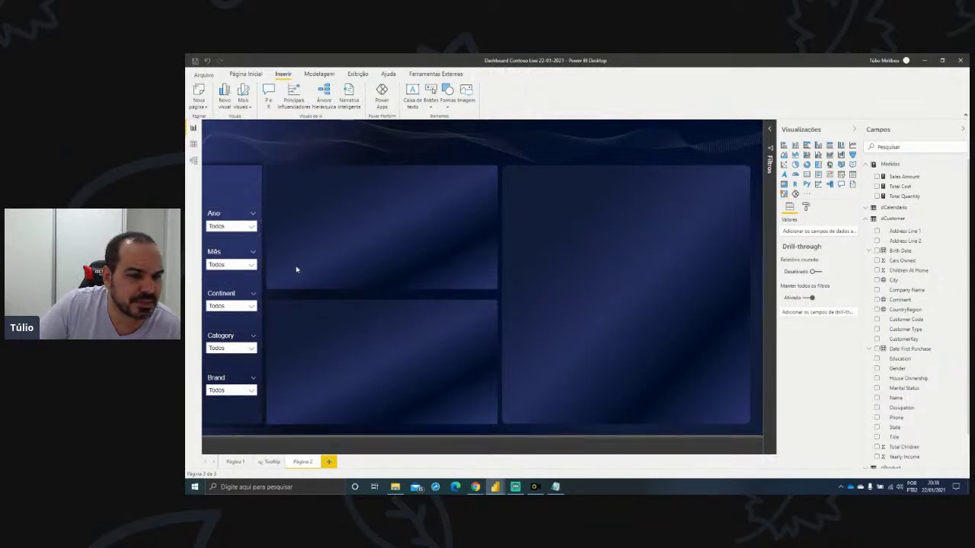
- Move all five slicers on Página 2 up together so Ano sits at the top of the side panel
drag(266, 415, 196, 206)
click(232, 216)
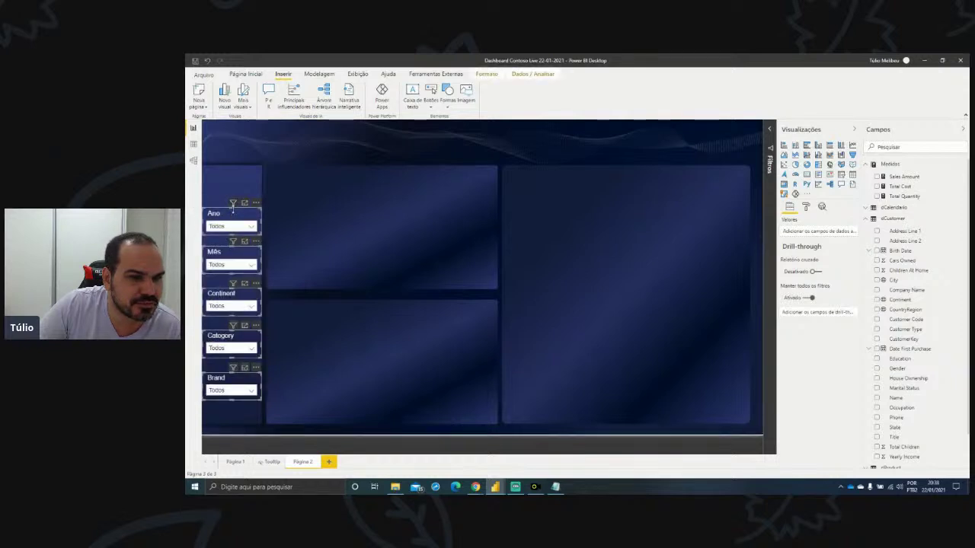
drag(270, 405, 225, 178)
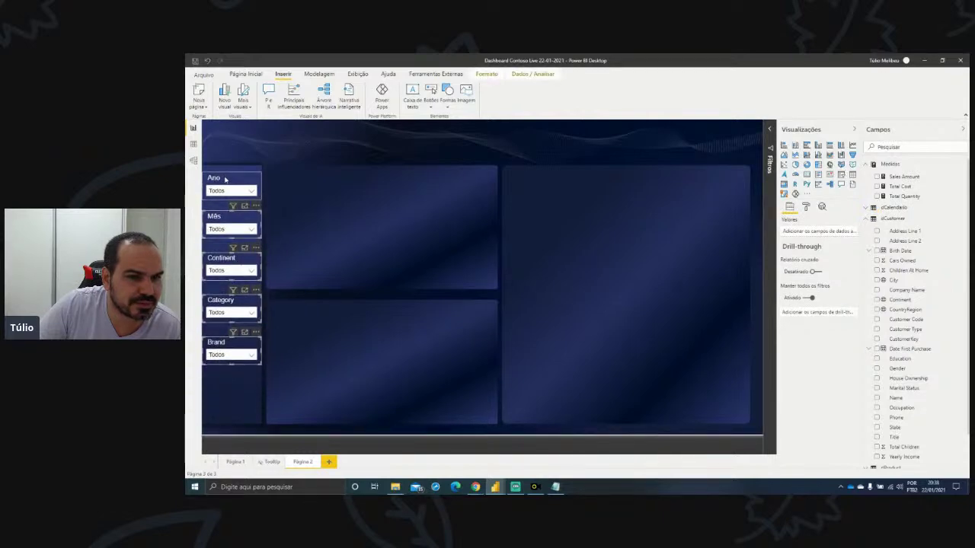
click(316, 157)
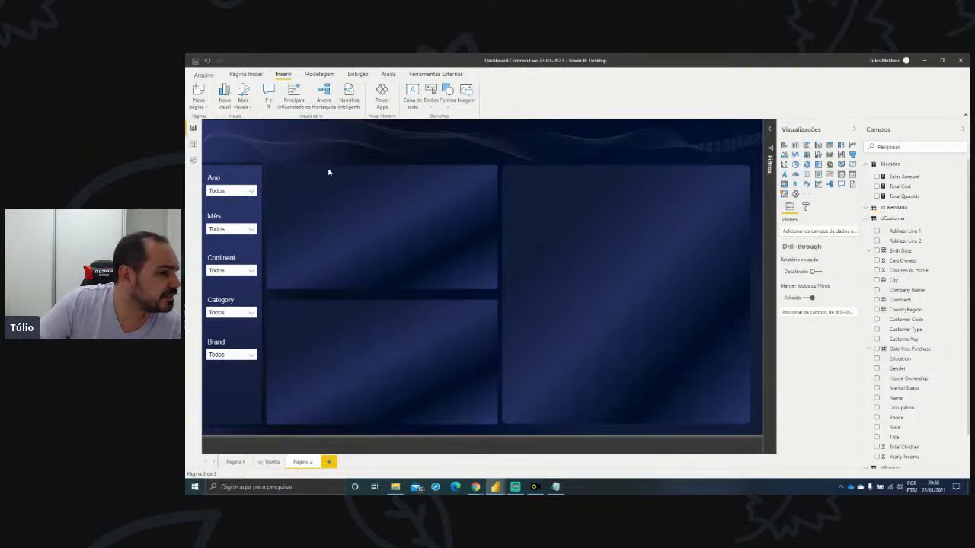
- Filter Página 2 to 2009 with the Ano slicer
click(229, 191)
click(222, 220)
click(339, 220)
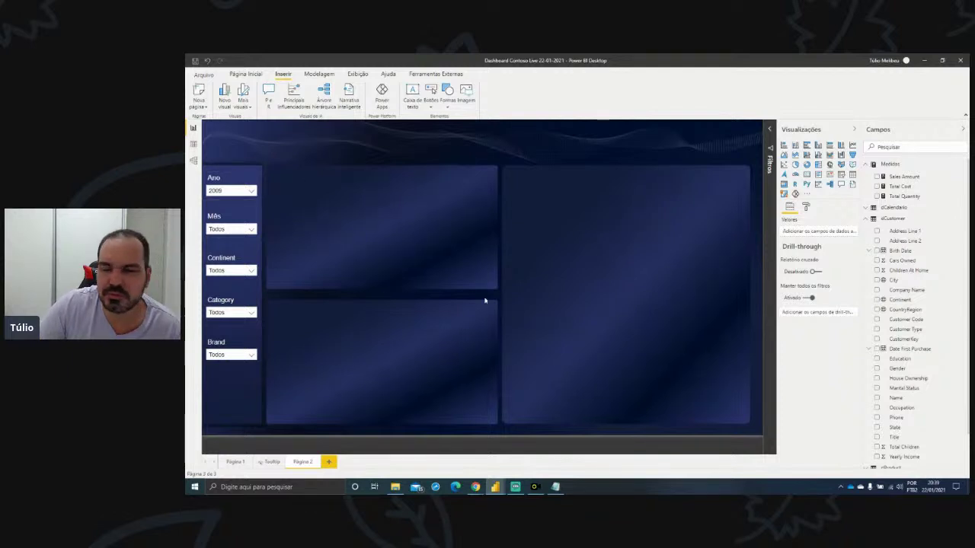
- Insert a stacked area chart and fit it to the background's upper middle panel
click(795, 154)
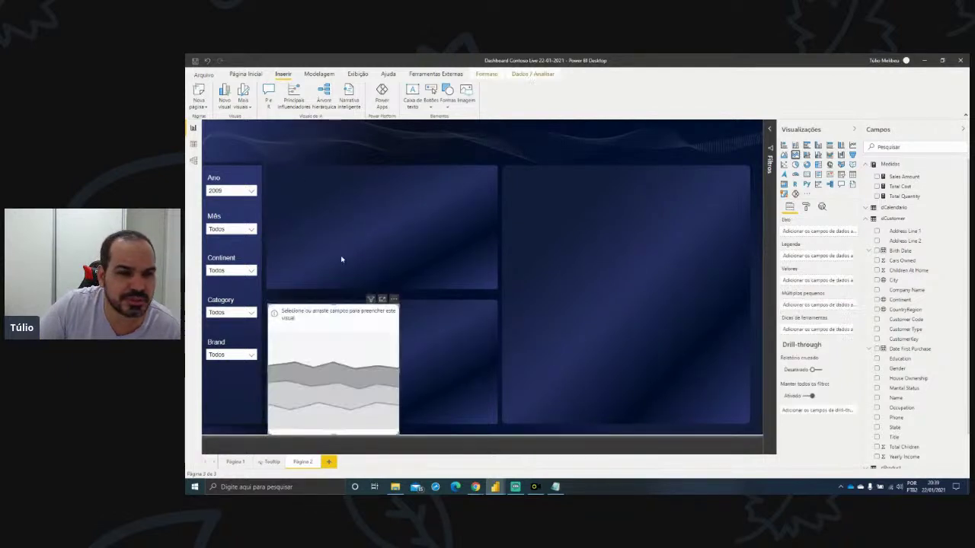
drag(343, 346, 354, 225)
drag(412, 311, 477, 265)
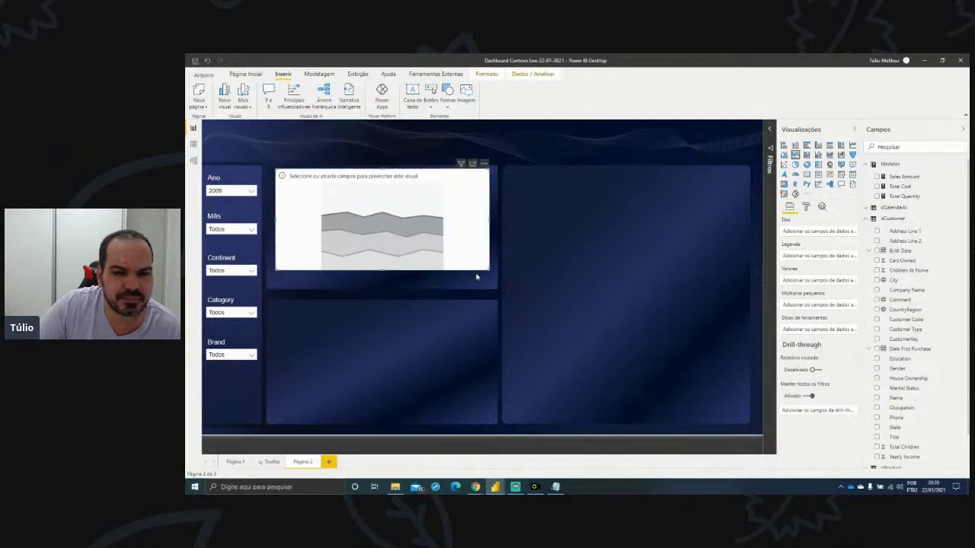
drag(490, 271, 491, 289)
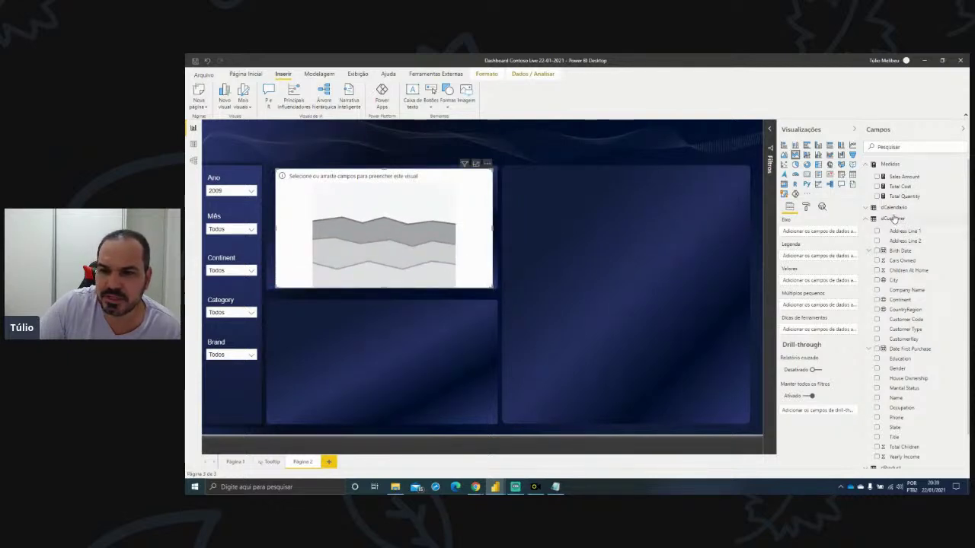
- Collapse dCustomer, and give the area chart dCalendario's Mes Abrev as its axis and Sales Amount as its values
click(893, 219)
drag(194, 175, 237, 198)
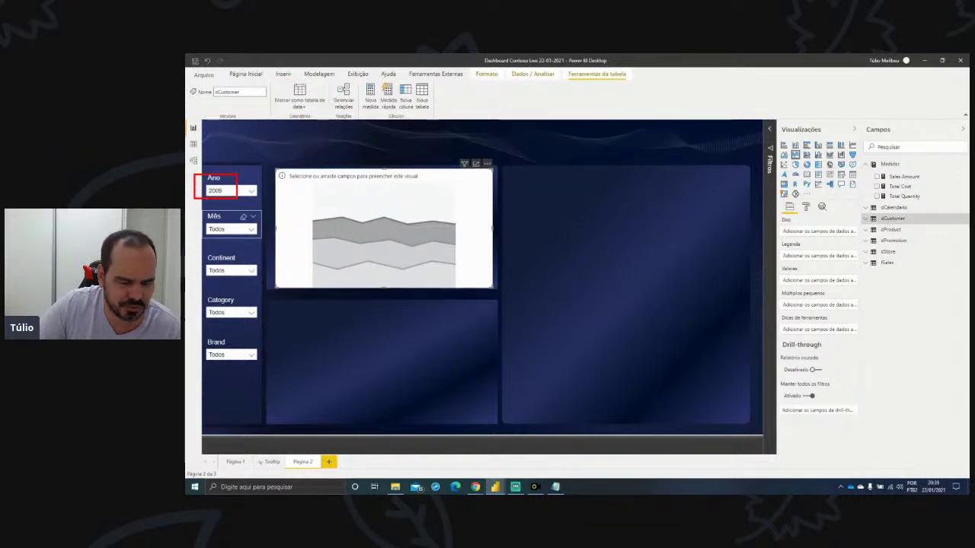
click(898, 207)
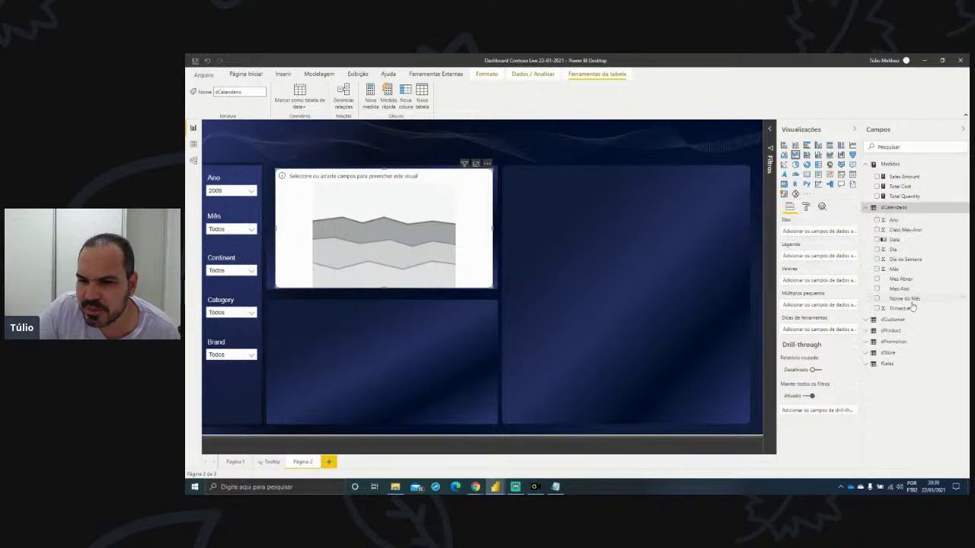
drag(836, 257, 810, 232)
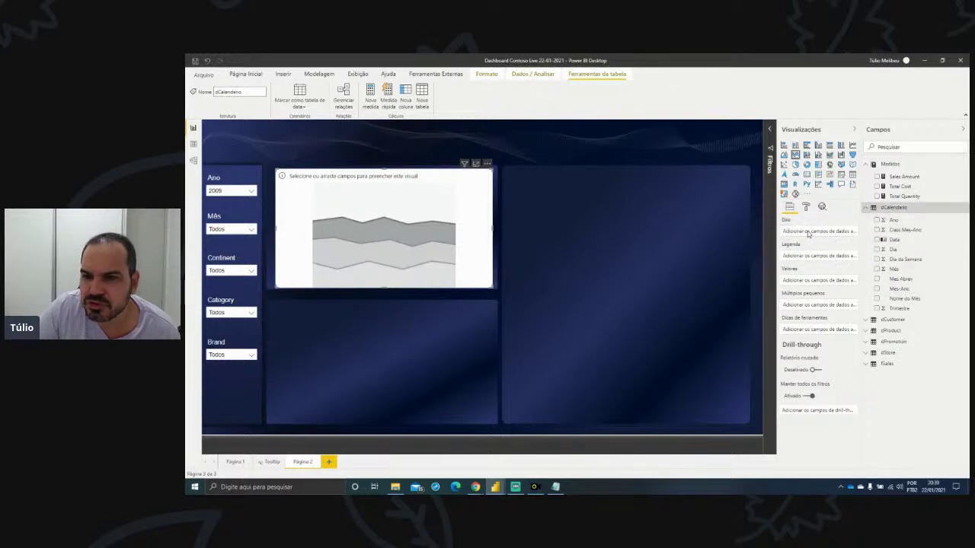
drag(896, 179, 388, 233)
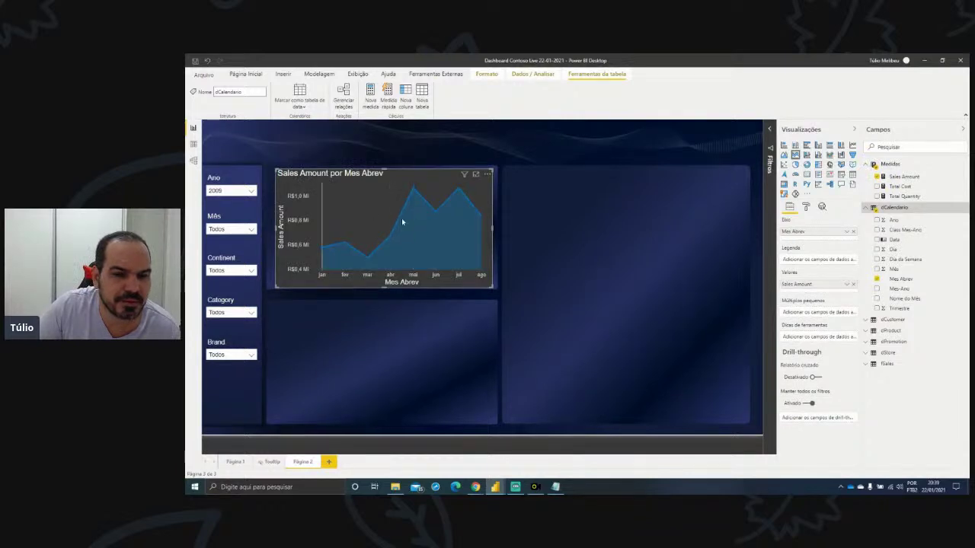
mouse_move(427, 224)
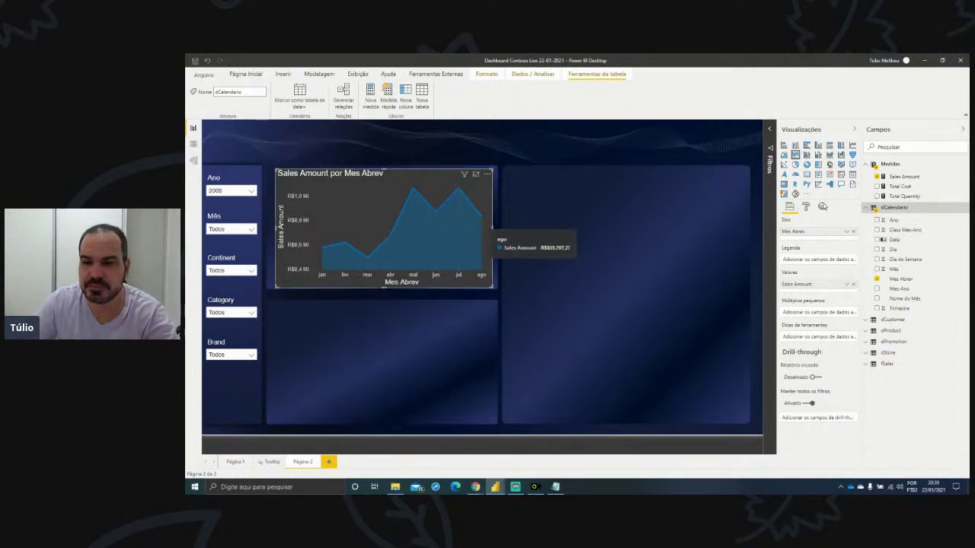
- Create a new measure in the Medidas table named Sales Amount LY
right_click(893, 165)
click(898, 175)
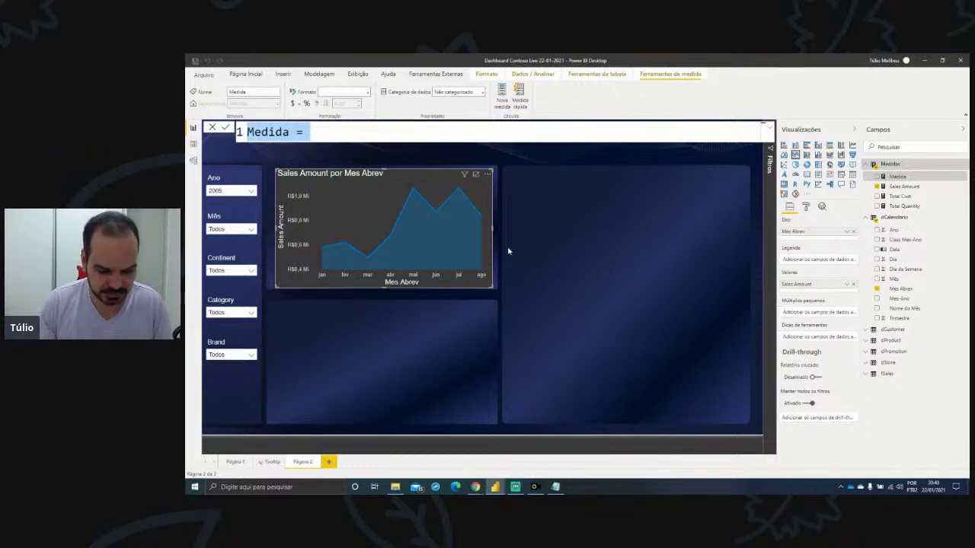
text(Sales )
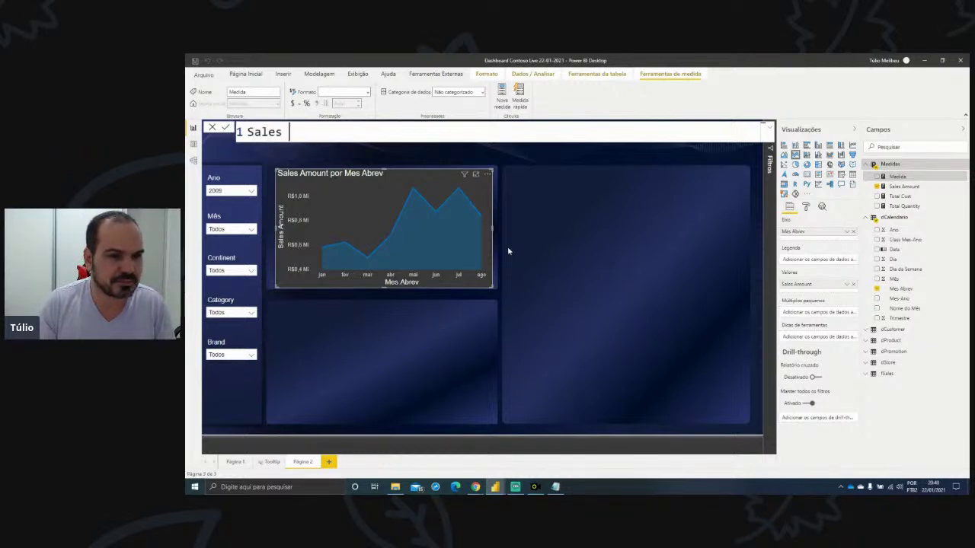
text(Amount LY =)
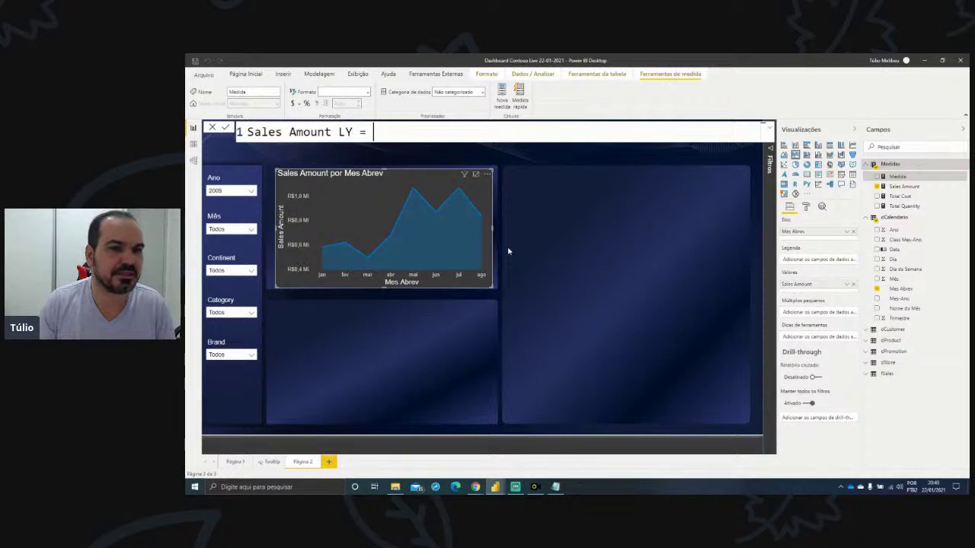
- Begin the measure's formula on a new line with CALCULATE, using [Sales Amount] as its expression
key(shift+Return)
text(ca)
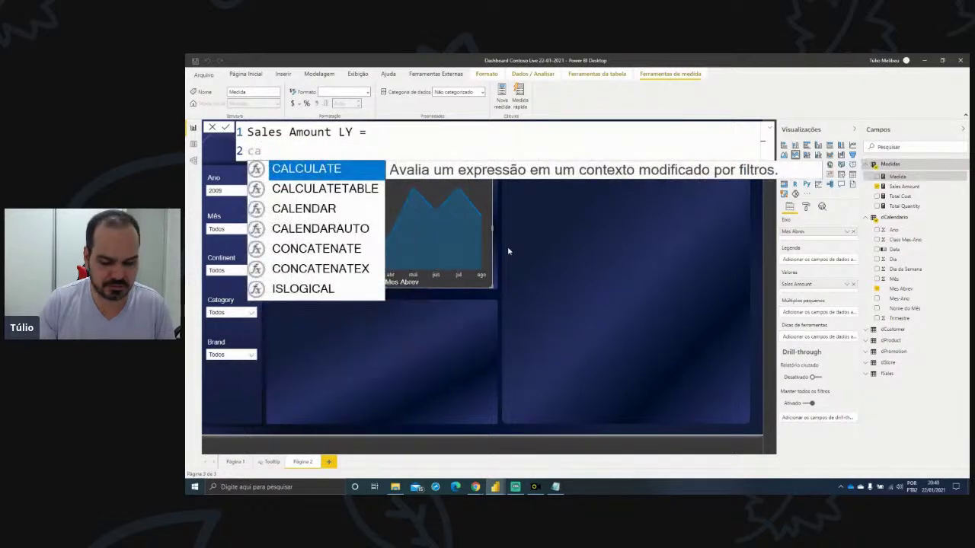
key(Tab)
key(shift+Return)
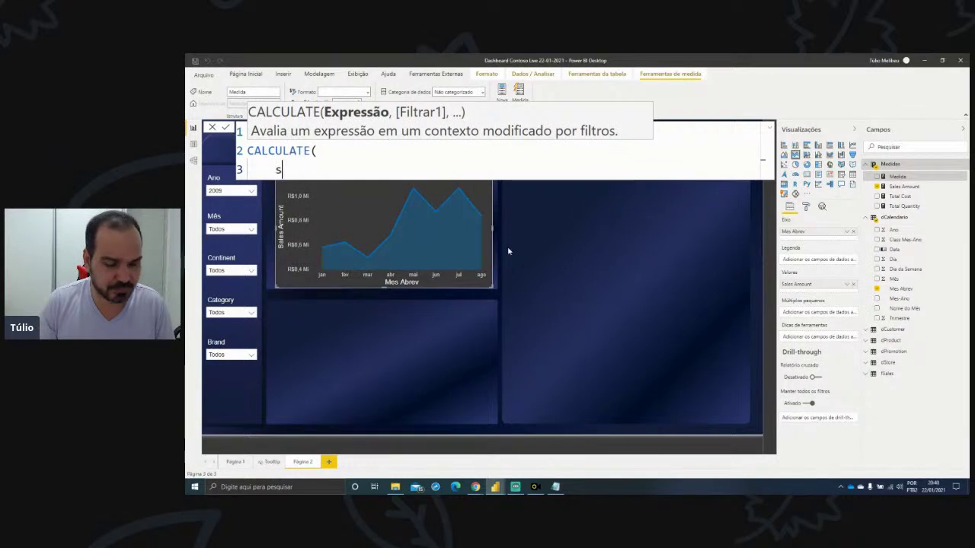
text(sale)
key(Tab)
text(,)
- Add SAMEPERIODLASTYEAR(dCalendario[Data]) as the CALCULATE filter on its own line and close the formula
key(shift+Return)
text(same)
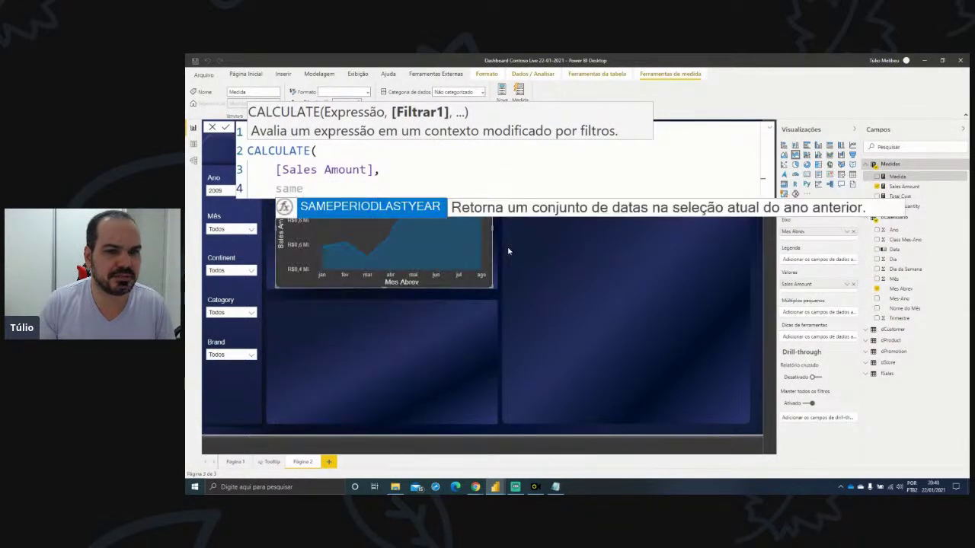
key(Tab)
text(c)
key(BackSpace)
text(dcal)
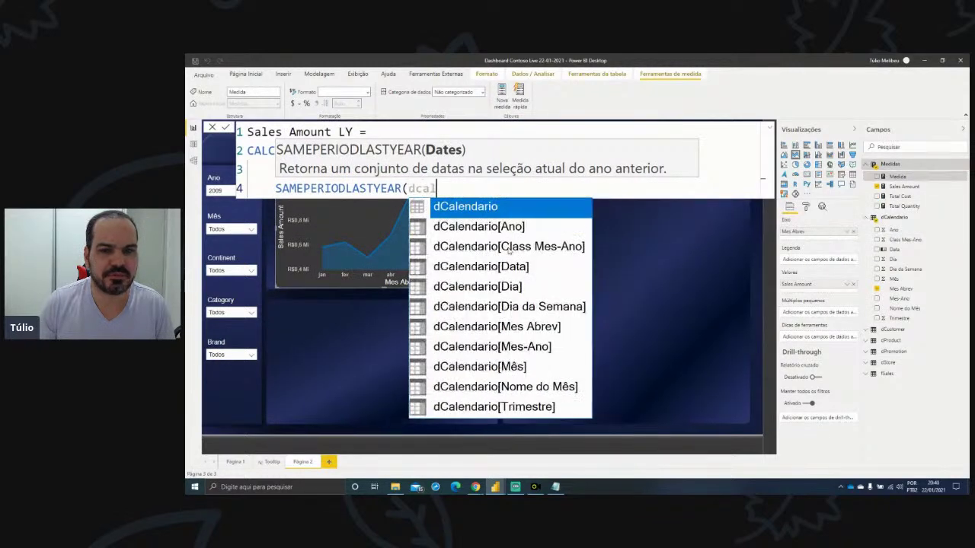
key(Down)
key(Down)
key(Tab)
text())
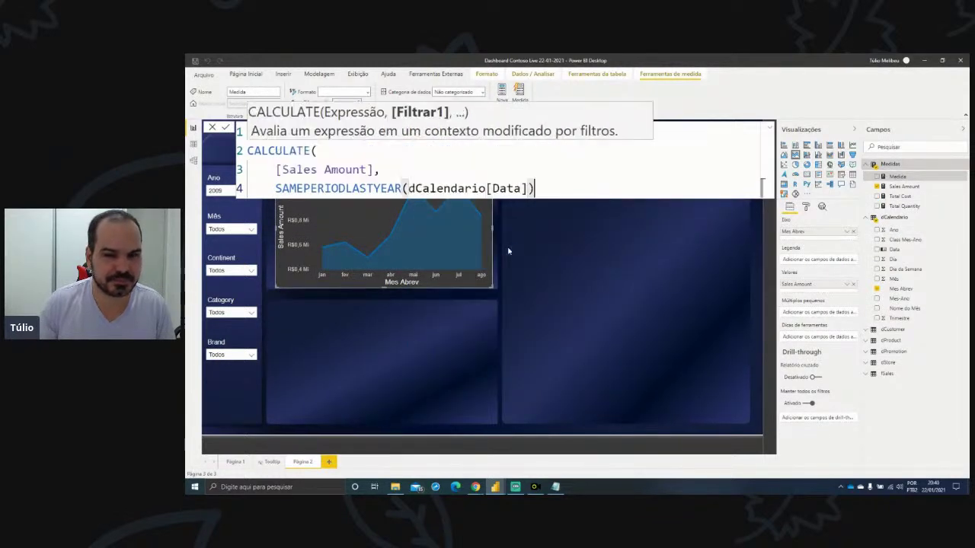
key(shift+Return)
text())
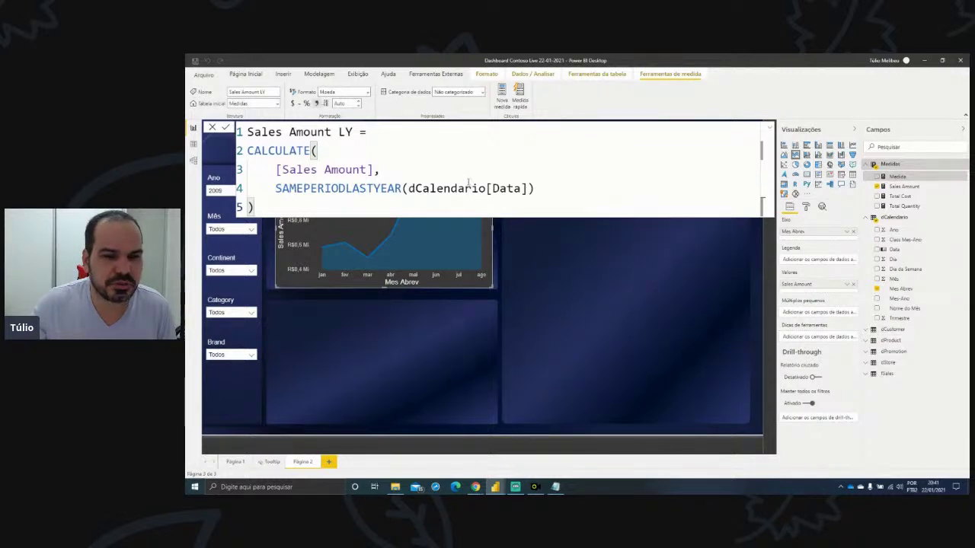
- Commit the Sales Amount LY measure and add it to the monthly Sales Amount area chart
key(Return)
drag(922, 190, 382, 248)
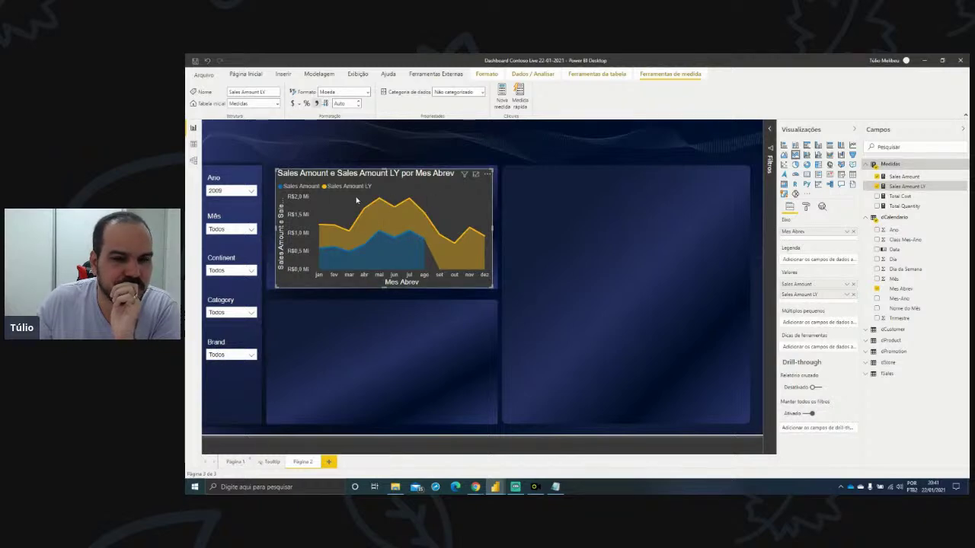
- Copy the formatting of the Sales Amount por Ano chart on Página 1 to the area chart on Página 2
key(ctrl+Page_Up)
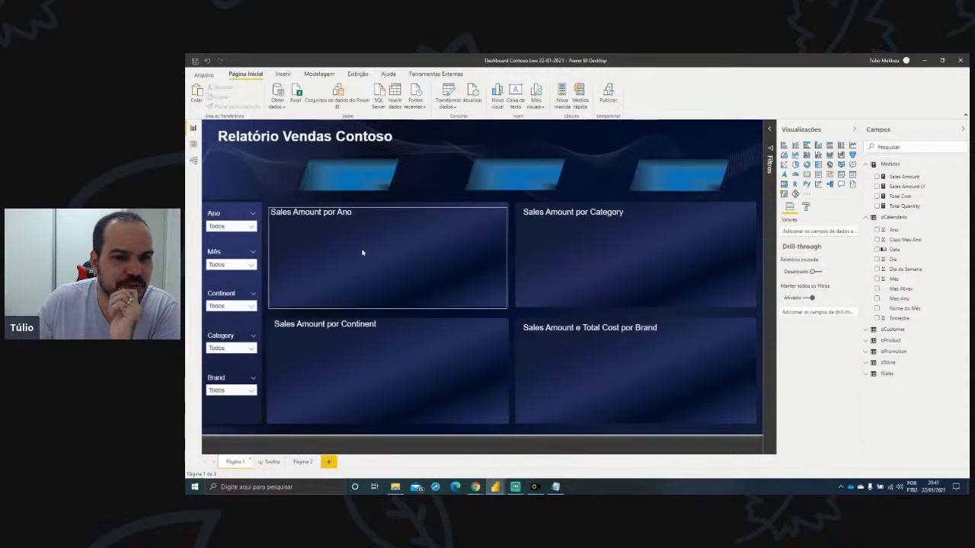
click(388, 216)
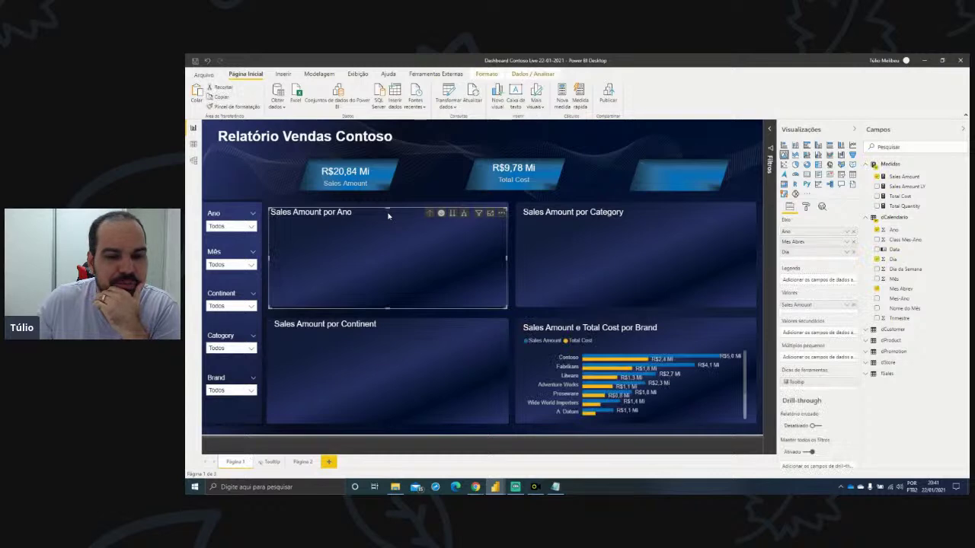
click(215, 106)
click(292, 381)
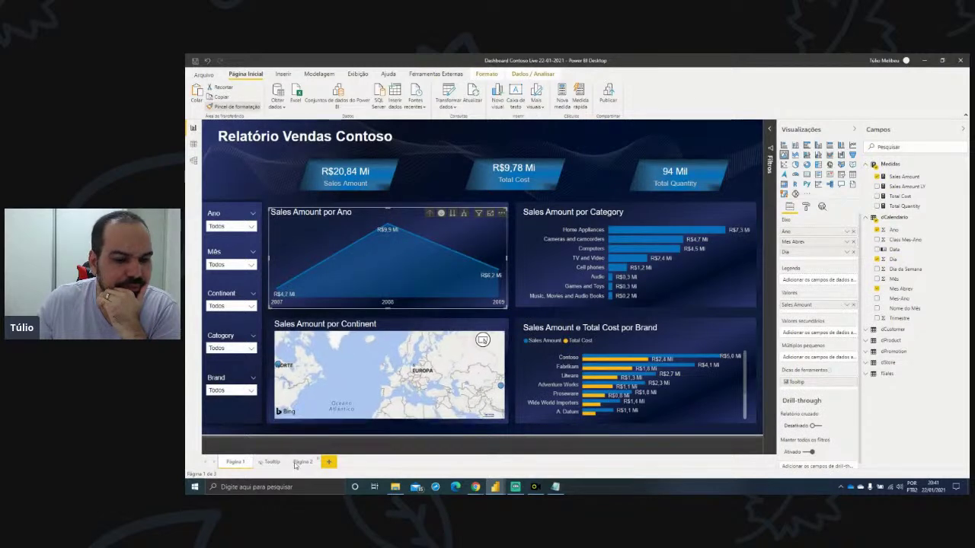
click(297, 462)
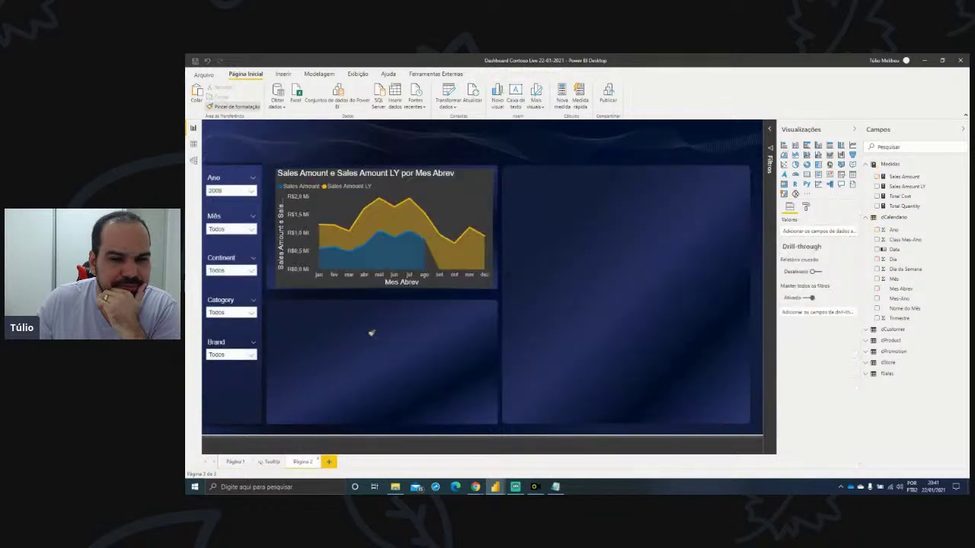
click(410, 186)
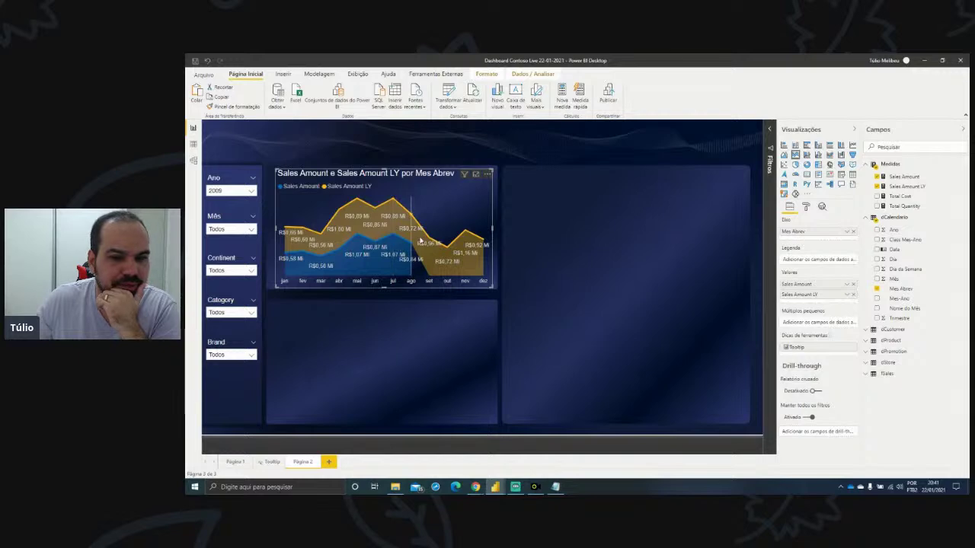
- Zoom in on the area chart, mark the prior-year values from set to dez for examination, and clear the marks
mouse_move(420, 241)
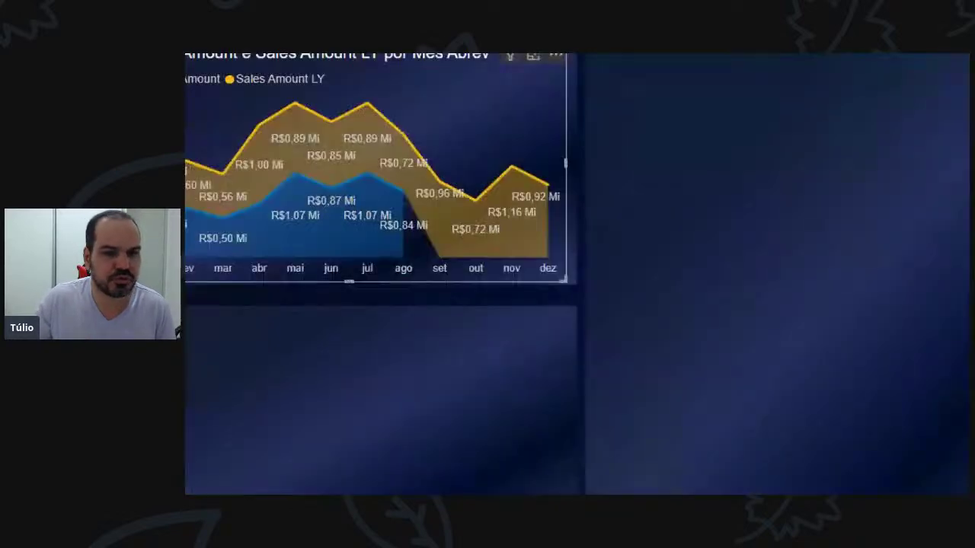
drag(405, 119, 402, 194)
drag(418, 271, 562, 294)
drag(450, 119, 525, 259)
drag(544, 144, 463, 263)
mouse_move(488, 163)
mouse_down()
mouse_move(482, 206)
mouse_move(441, 192)
mouse_move(460, 206)
mouse_move(412, 229)
mouse_up()
mouse_move(443, 164)
mouse_down()
mouse_move(549, 198)
mouse_move(471, 192)
mouse_up()
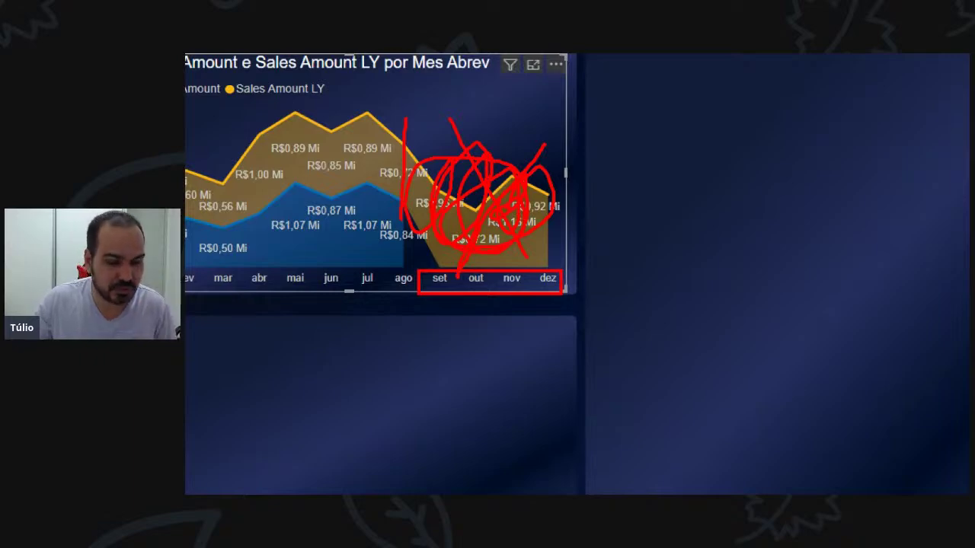
key(Escape)
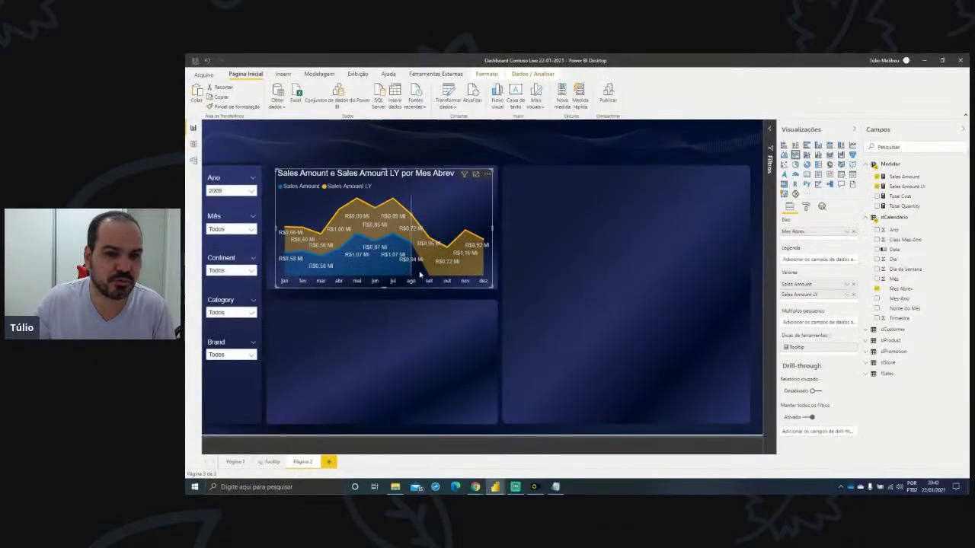
- Open the Sales Amount LY formula and declare its CALCULATE expression as a variable named vAno_anterior
click(903, 186)
click(378, 134)
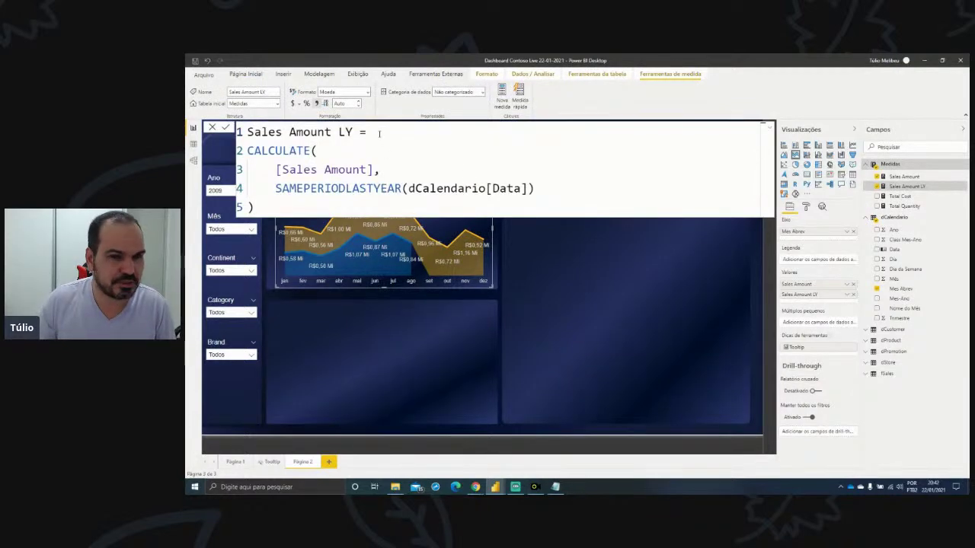
key(shift+Return)
text(var v)
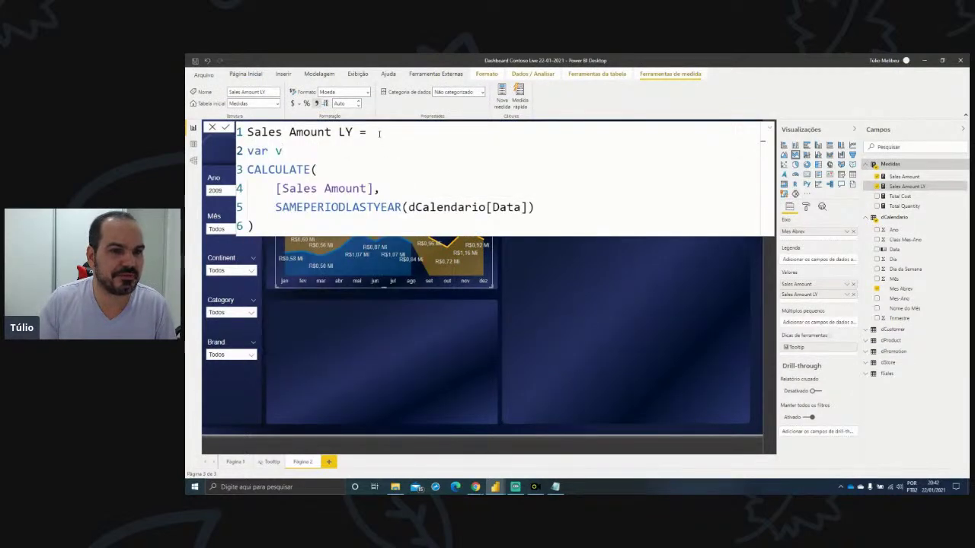
text(Ano_)
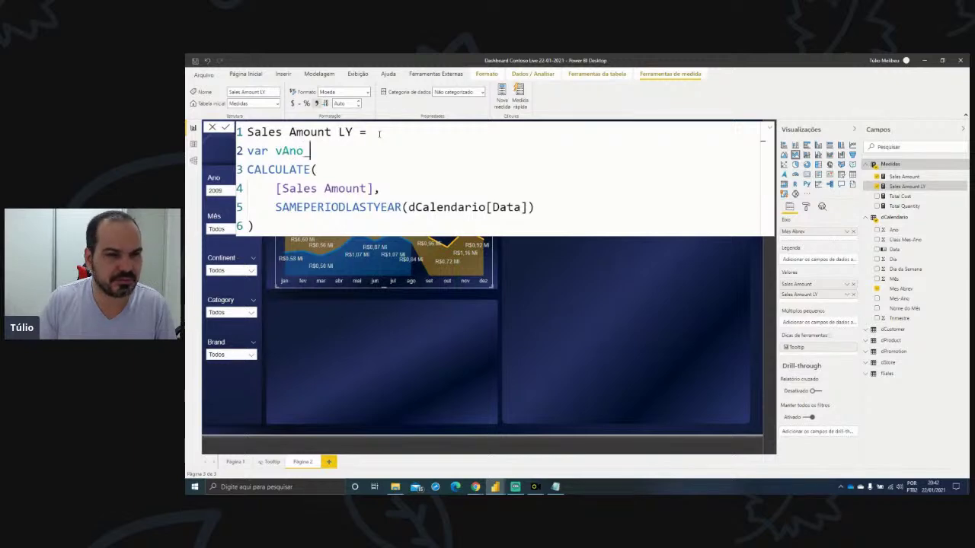
text(anterior =)
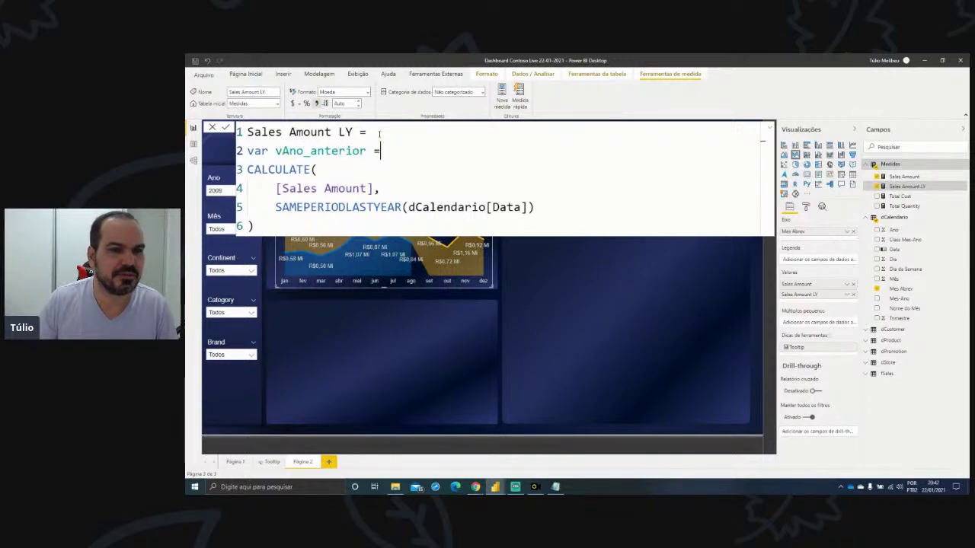
- Declare a second variable named vResultado below the CALCULATE block, leaving a new line for its expression
key(Down)
key(Down)
key(Down)
key(Down)
key(shift+Return)
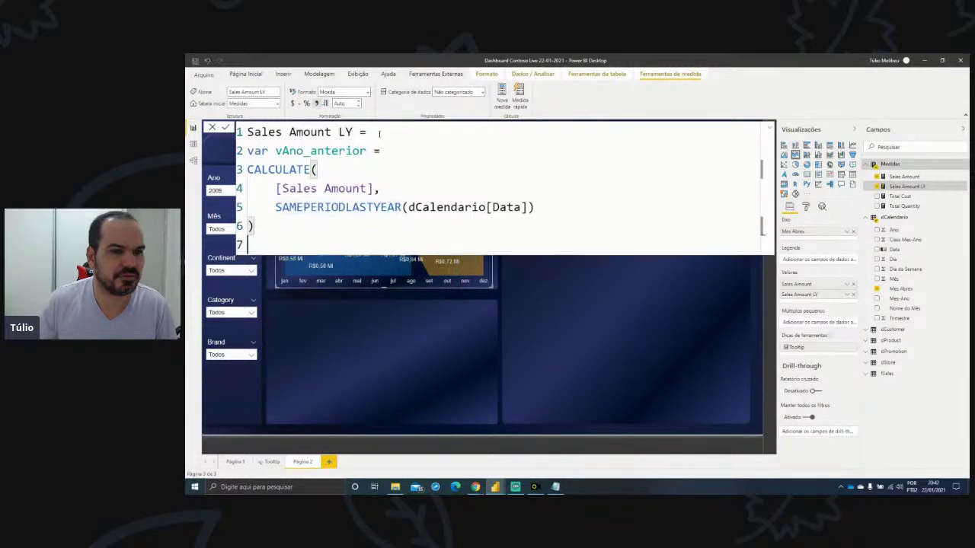
text(var vRe)
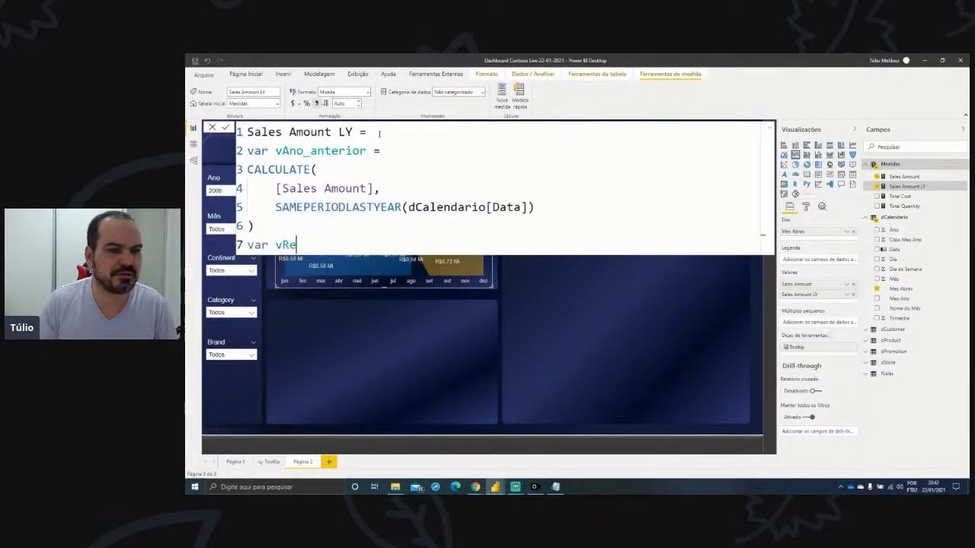
text(sultado =)
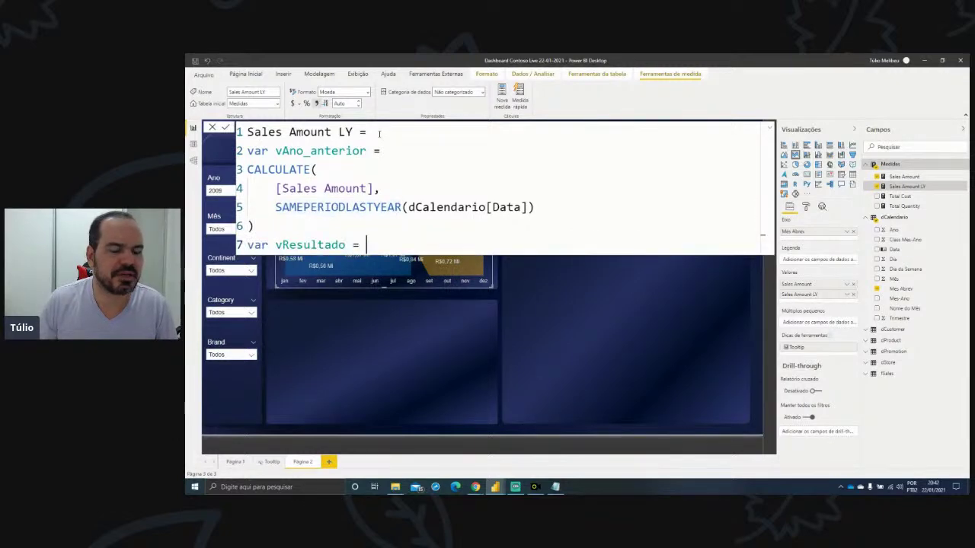
key(shift+Return)
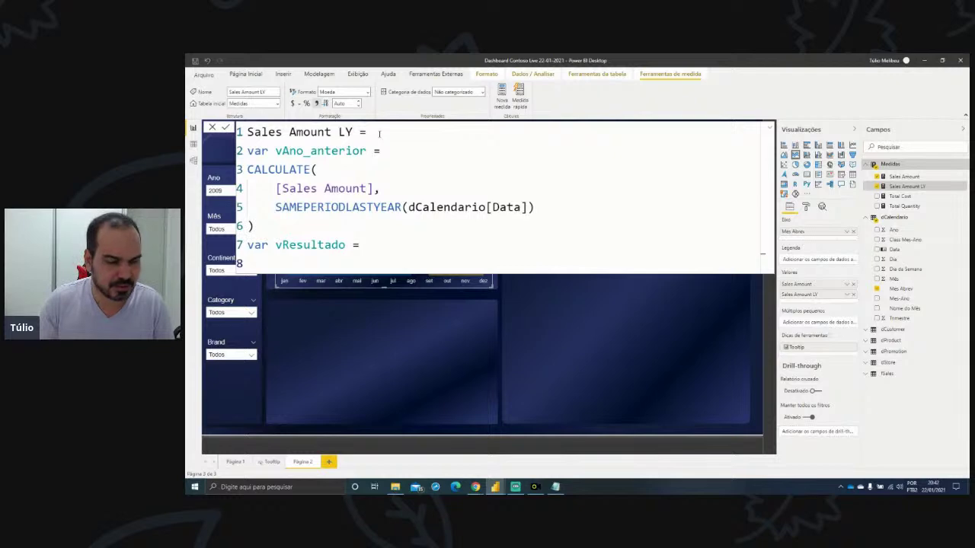
- Define vResultado as an IF function with [Sales Amount] as the condition and vAno_anterior as the true result
text(IF()
key(shift+Return)
text([Sales Amount],)
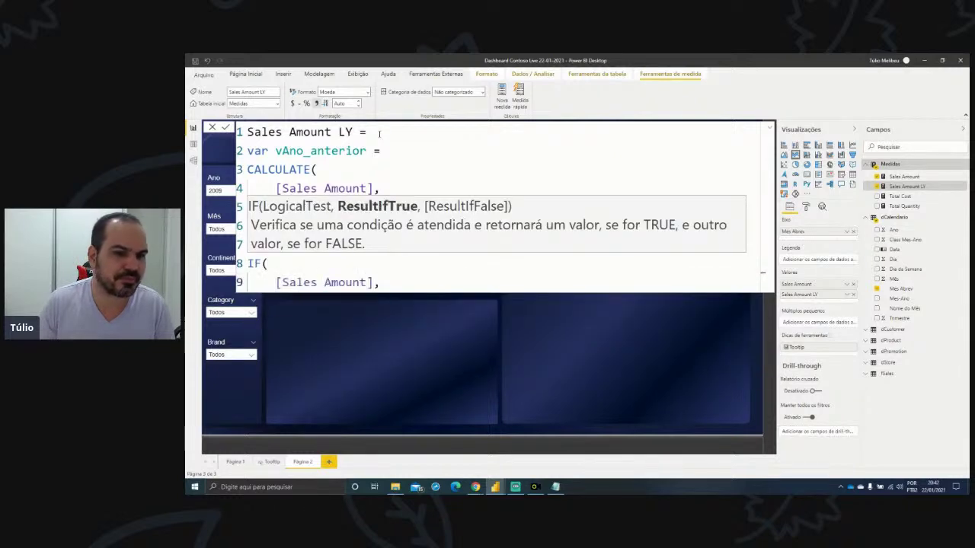
key(shift+Return)
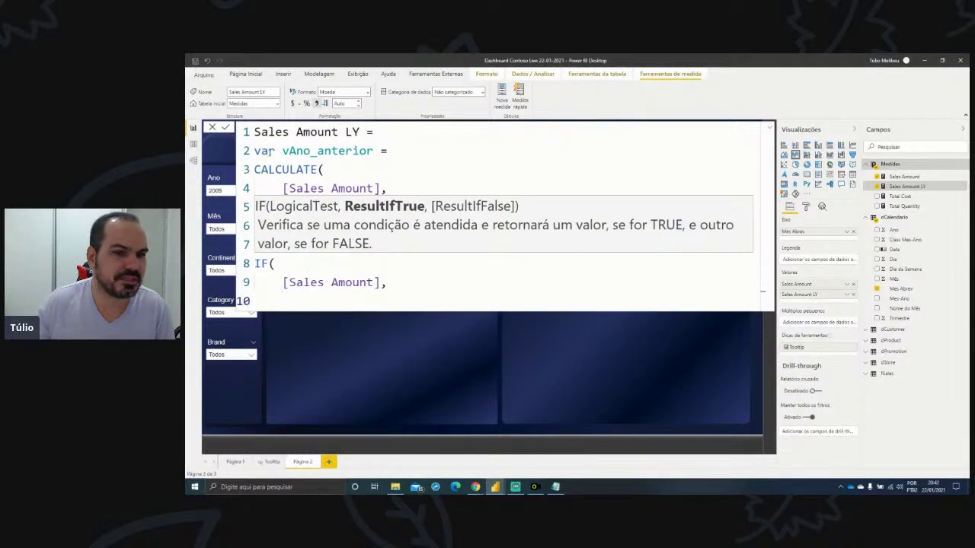
double_click(287, 151)
key(ctrl+c)
click(439, 300)
key(ctrl+v)
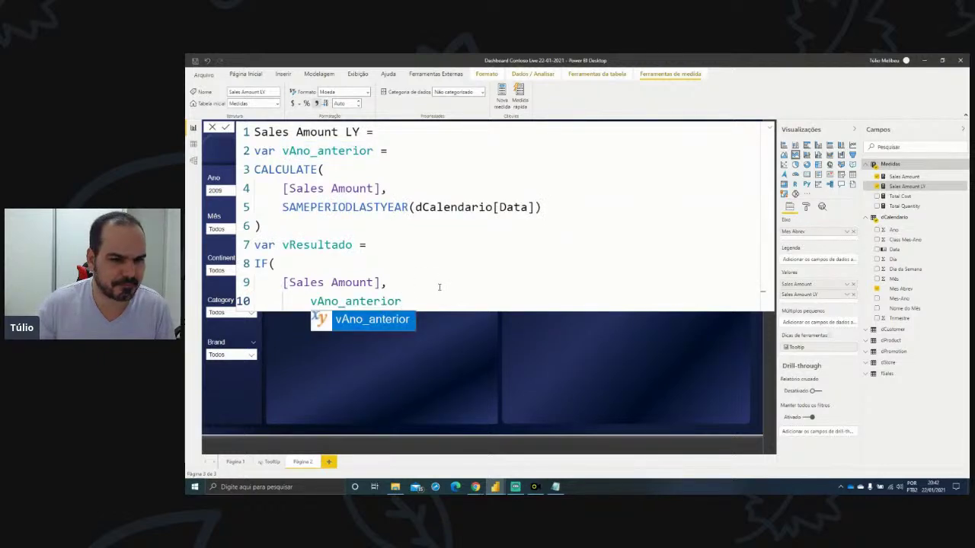
key(shift+Return)
text())
- End the formula with a return of vResultado and commit the Sales Amount LY measure
key(shift+Return)
text(return)
key(shift+Return)
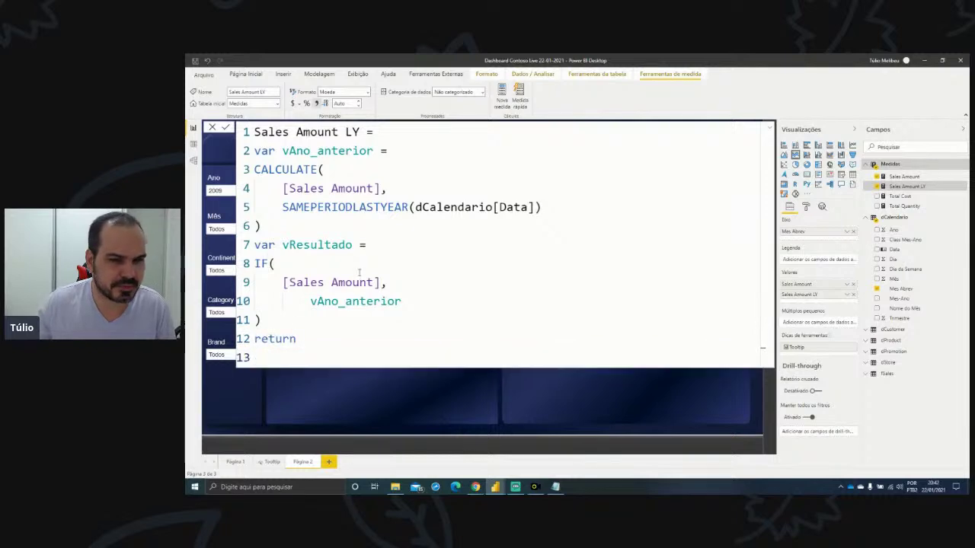
double_click(326, 245)
key(ctrl+c)
click(297, 338)
click(283, 354)
key(ctrl+v)
key(Escape)
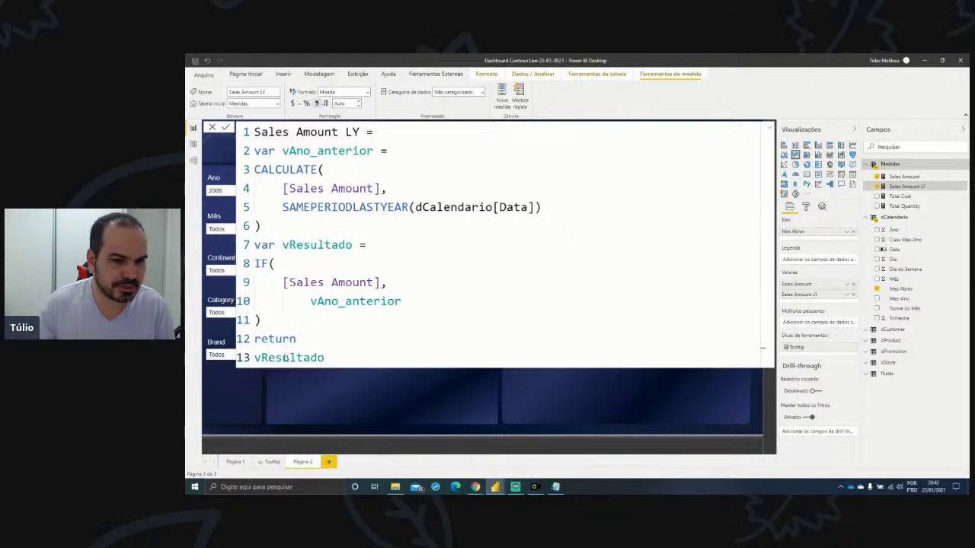
key(Return)
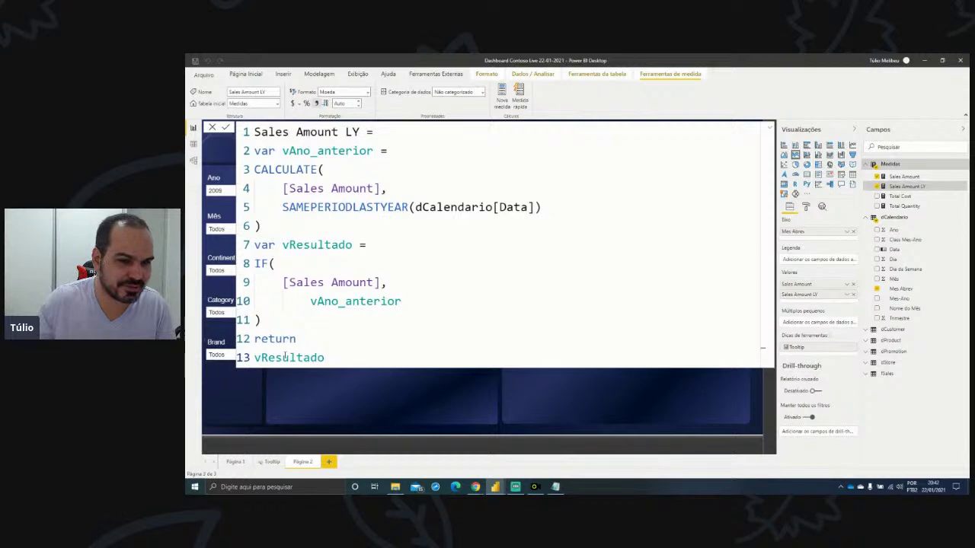
click(341, 317)
click(341, 317)
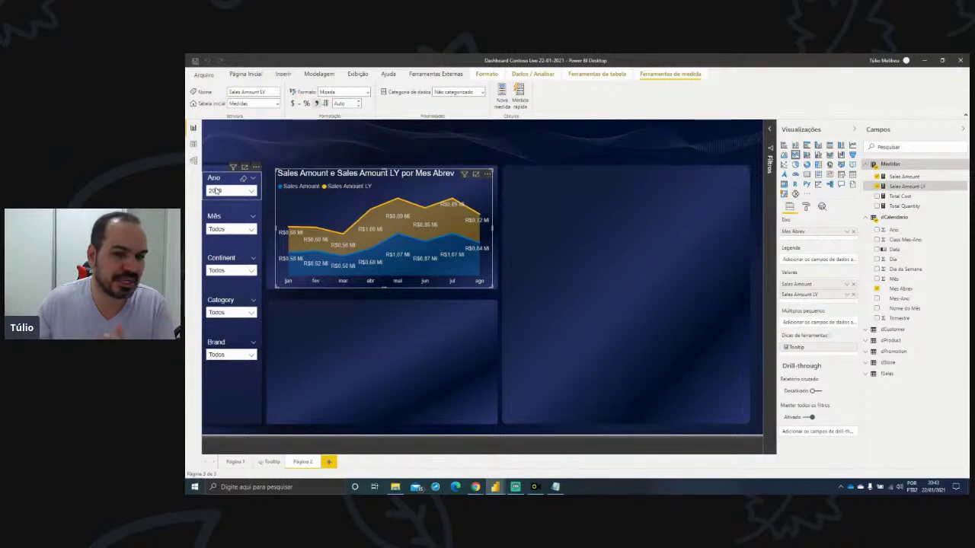
- Mark the ago label on the area chart's month axis with a box and an arrow, and clear the marks
mouse_move(418, 268)
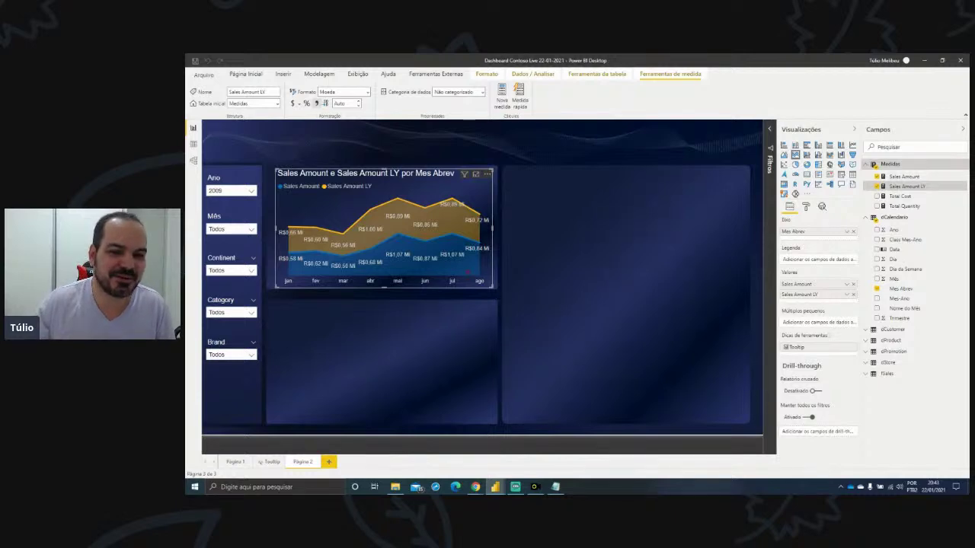
mouse_move(468, 272)
mouse_down()
mouse_move(488, 290)
mouse_move(485, 321)
mouse_up()
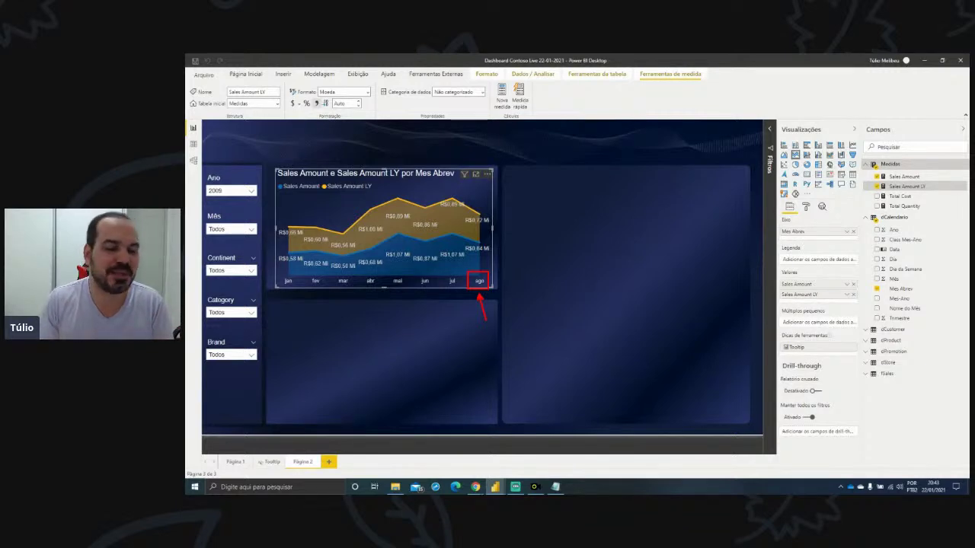
key(Escape)
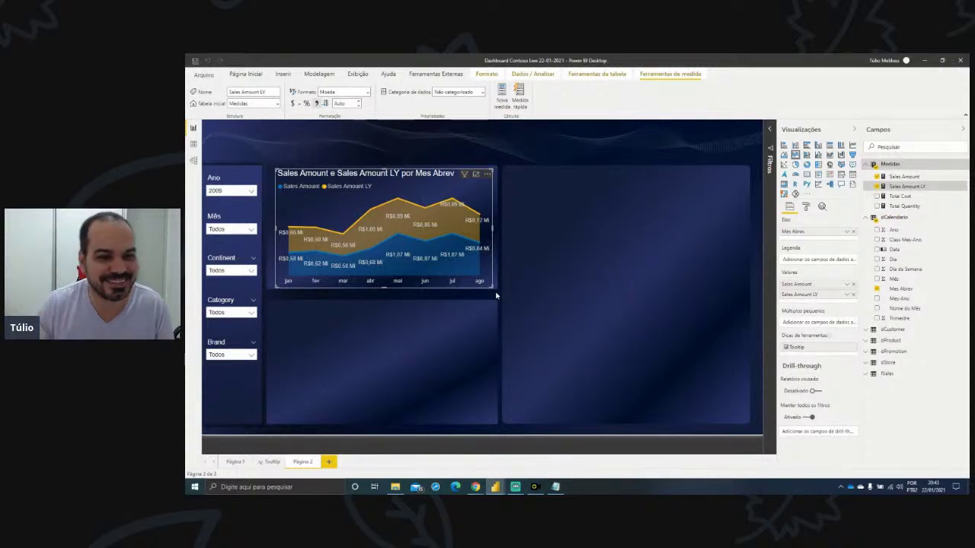
- Enlarge the area chart slightly to fit its background panel and deselect it
drag(491, 287, 496, 290)
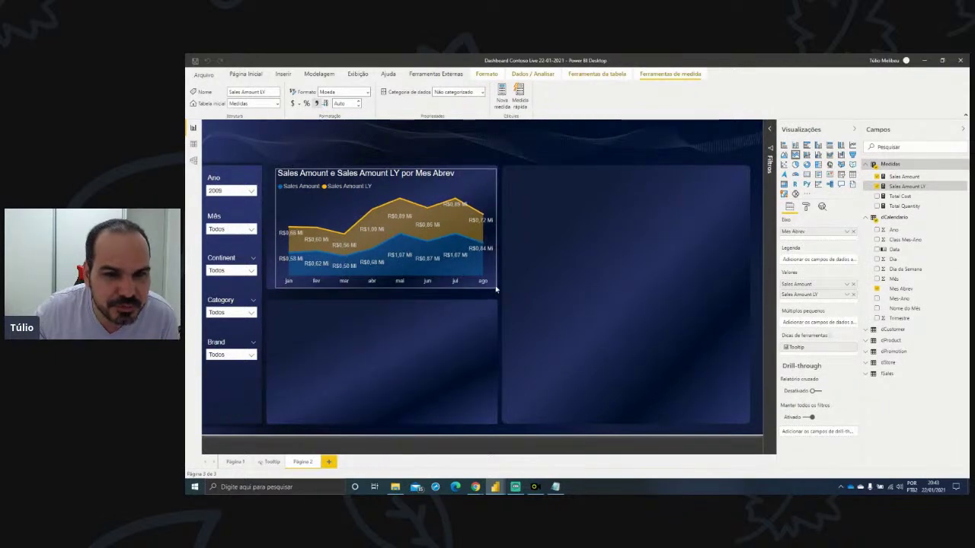
click(477, 297)
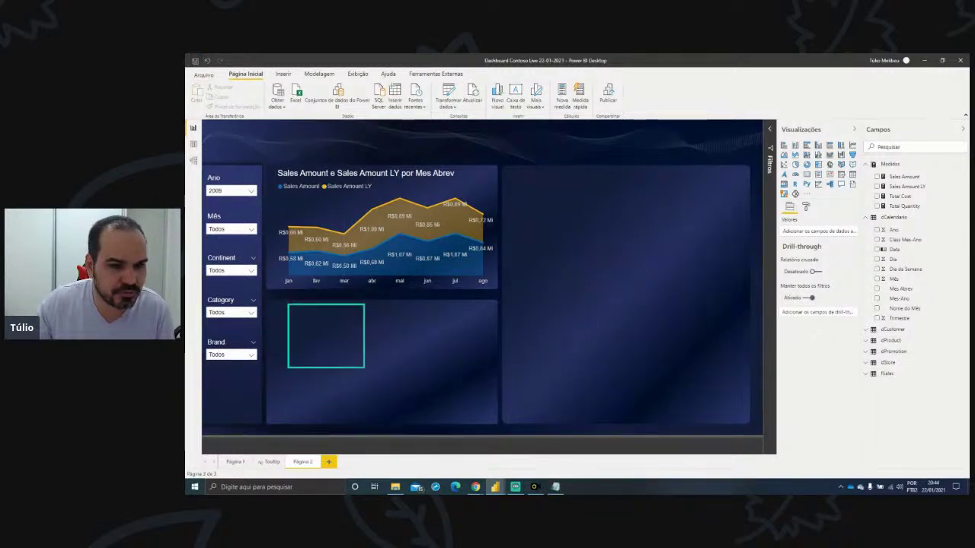
- Clear 2009 in the Ano slicer to view the chart for all years, and select 2009 again
click(231, 191)
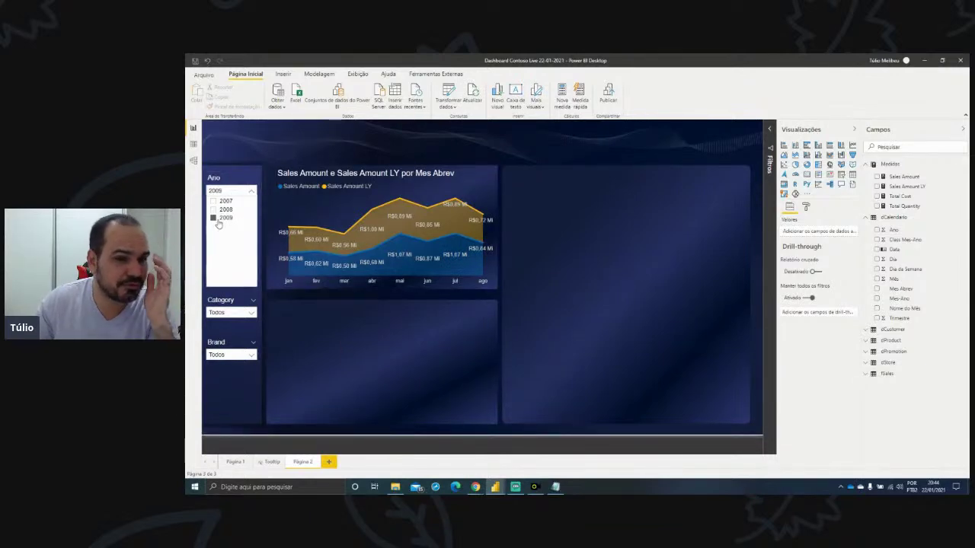
click(217, 220)
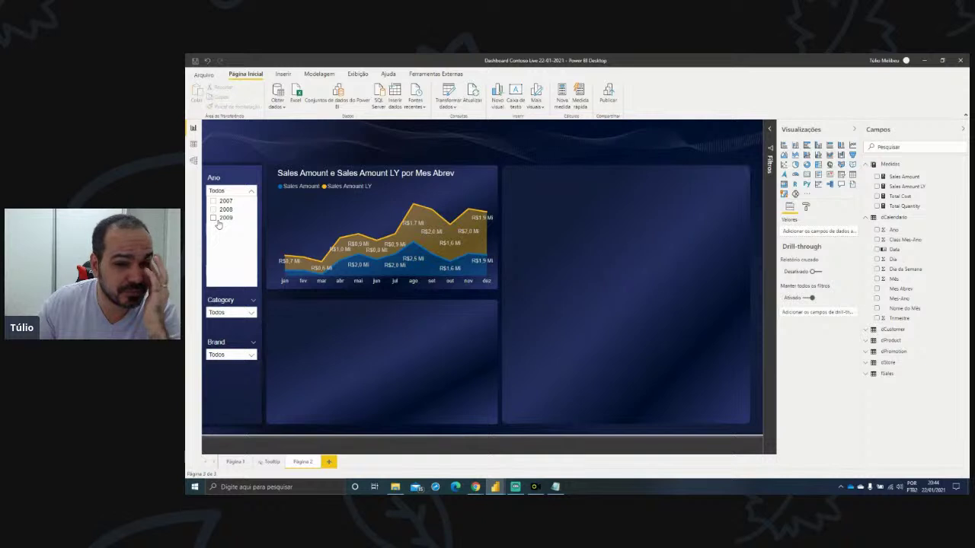
click(217, 220)
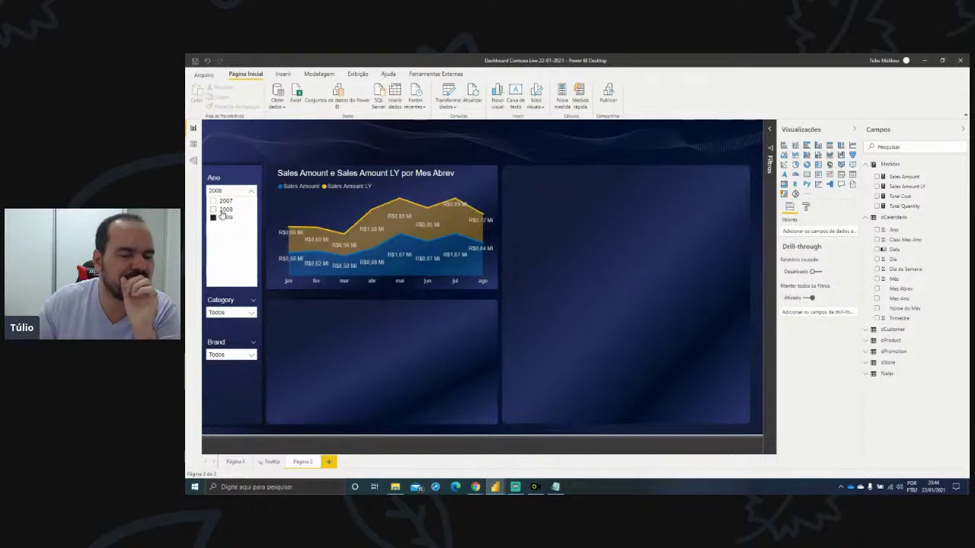
click(228, 190)
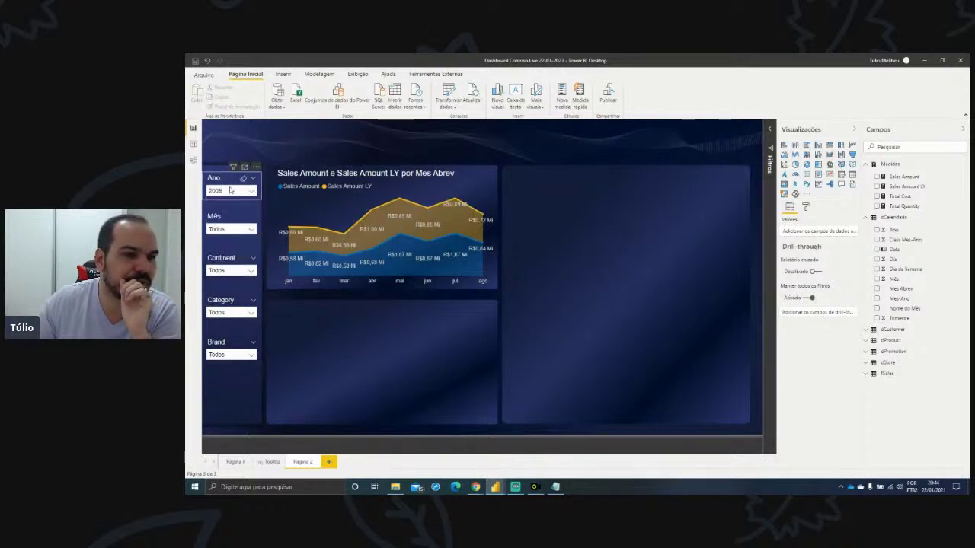
- Turn on single selection for the Ano slicer, mark the setting with a box, and clear the mark
click(228, 192)
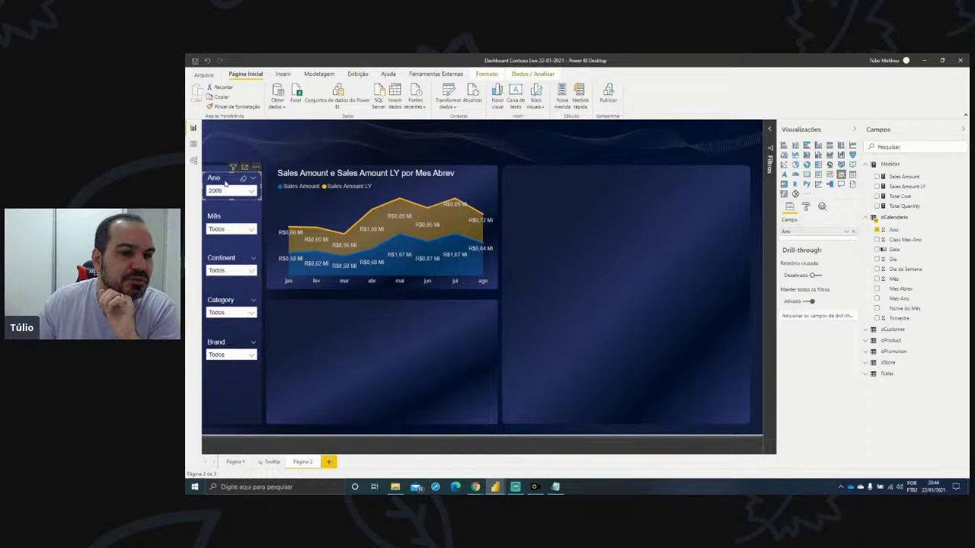
click(806, 208)
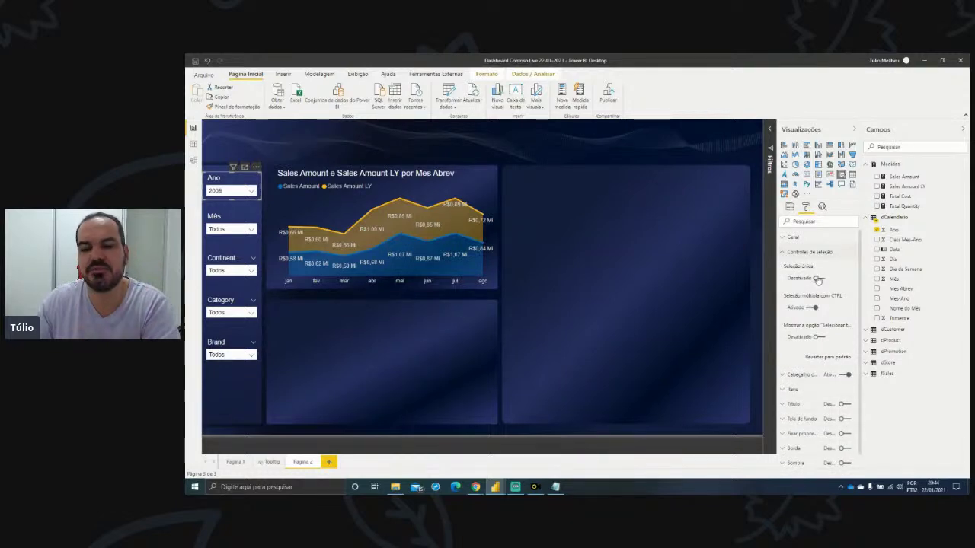
click(816, 279)
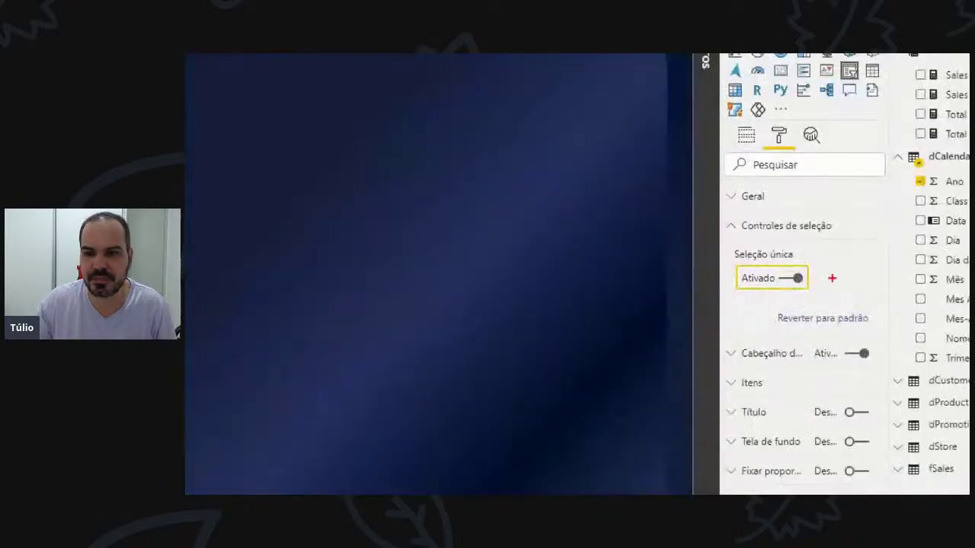
drag(727, 238, 815, 290)
key(Escape)
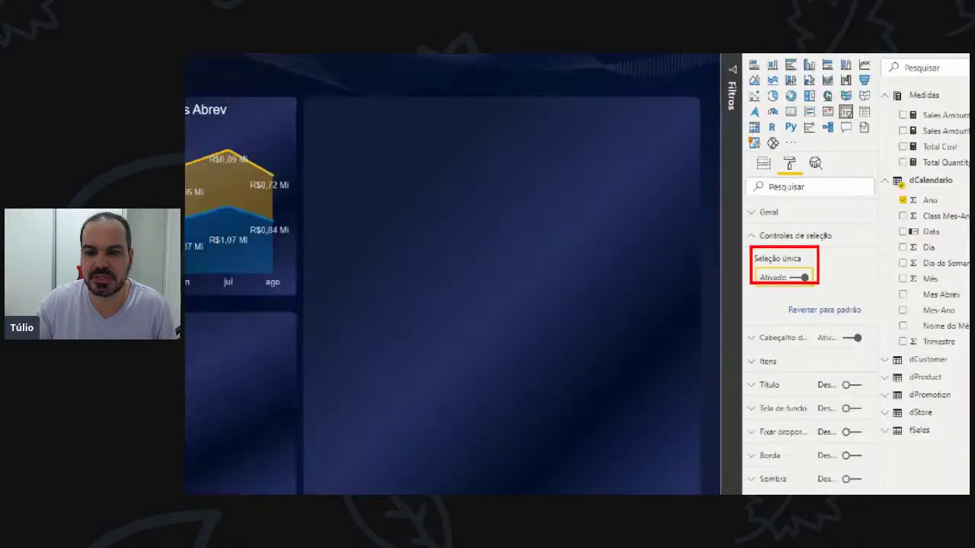
- Switch the Ano slicer to 2008 to view the chart for that year, and return it to 2009
click(233, 191)
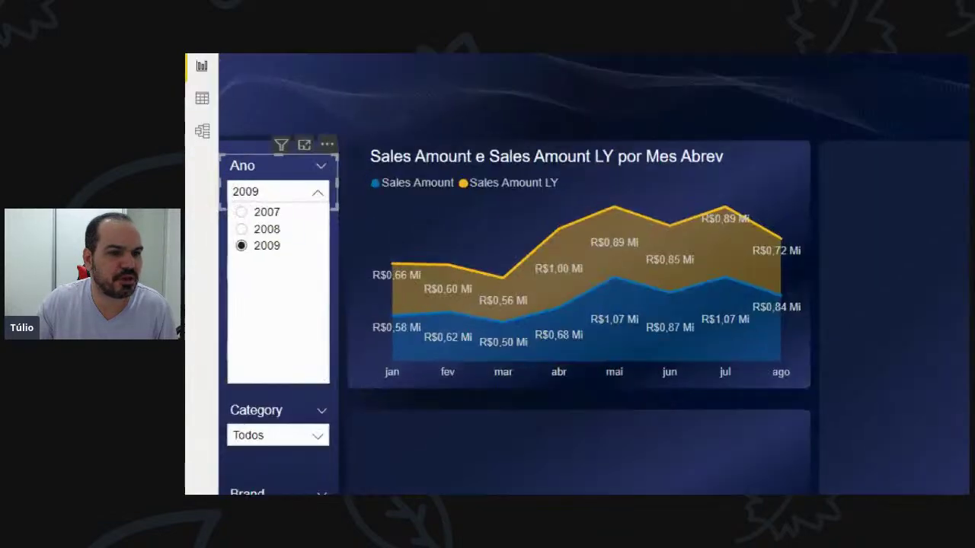
mouse_move(229, 190)
mouse_down()
mouse_move(246, 220)
mouse_move(289, 254)
mouse_up()
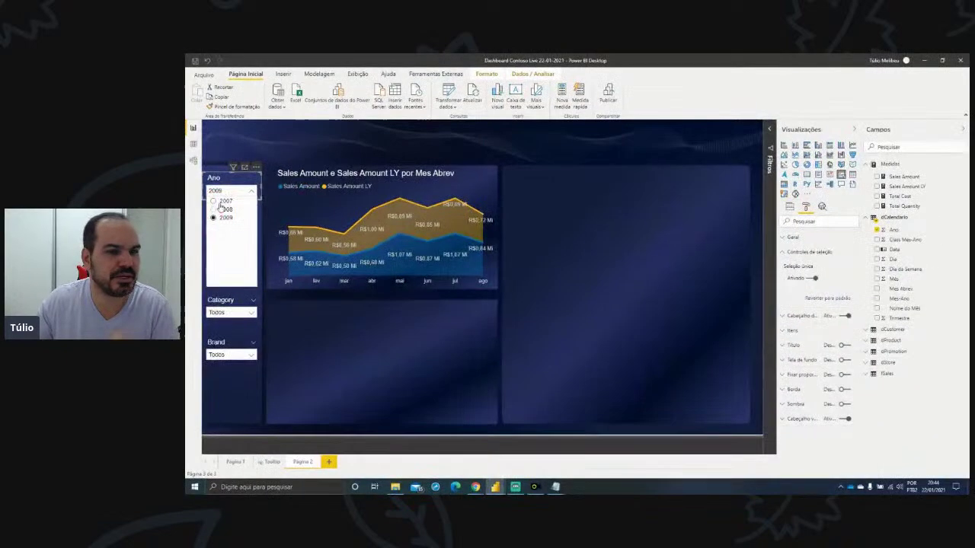
click(223, 210)
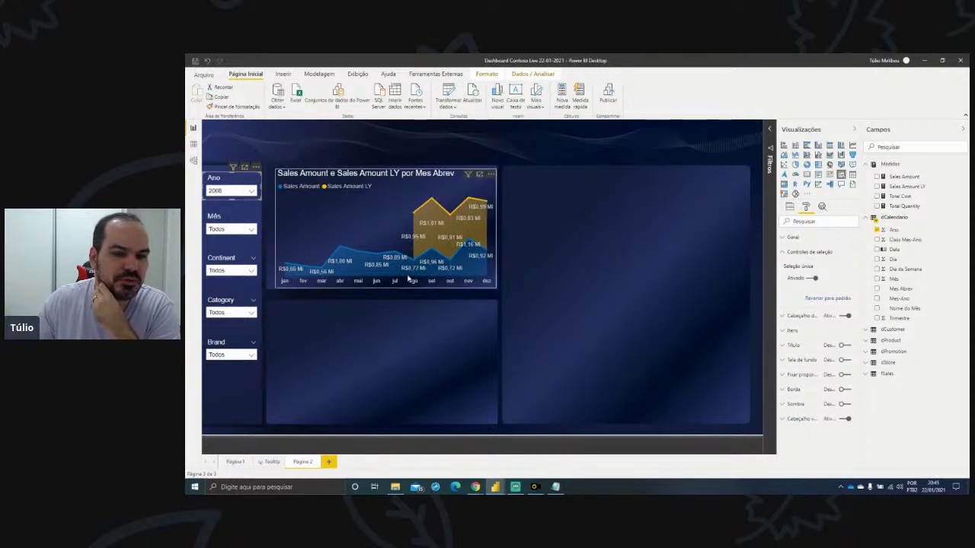
click(250, 191)
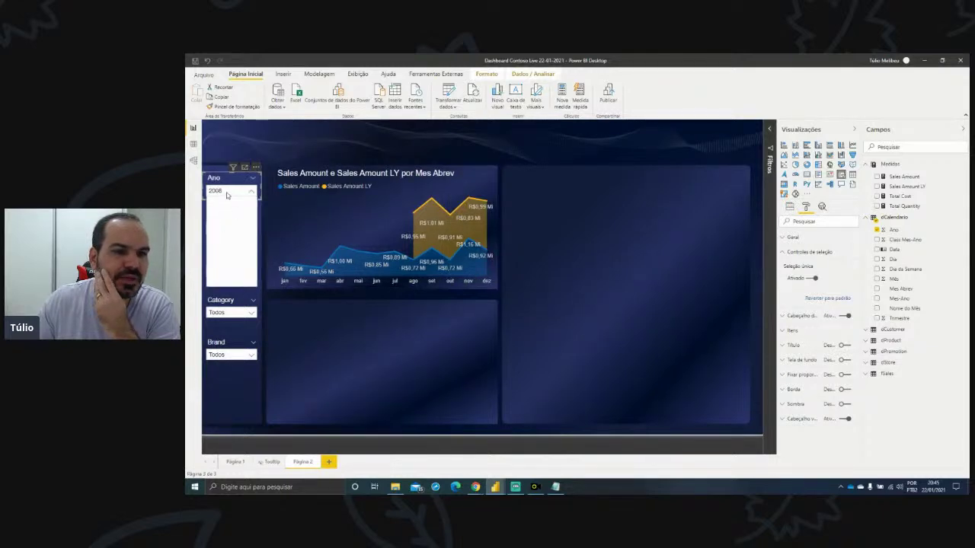
click(226, 192)
click(226, 191)
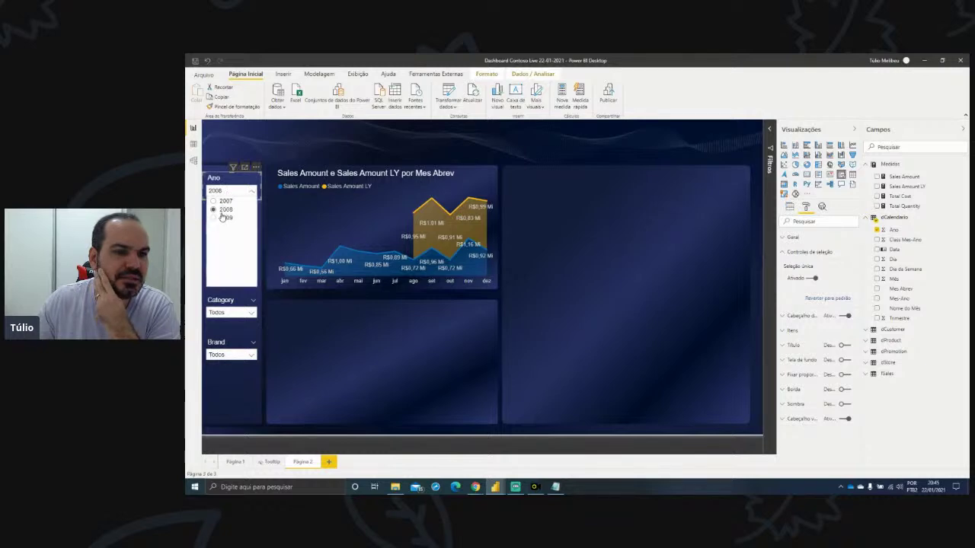
click(222, 219)
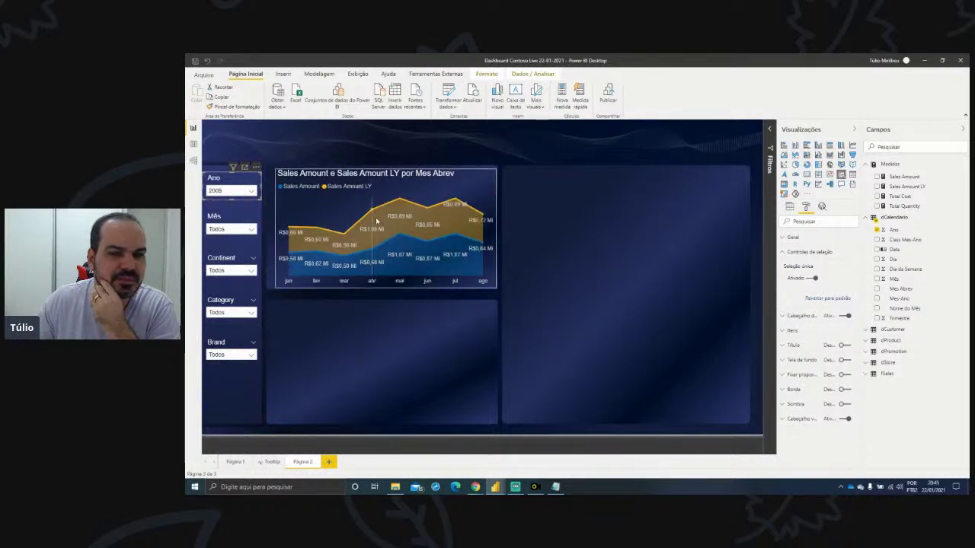
click(299, 157)
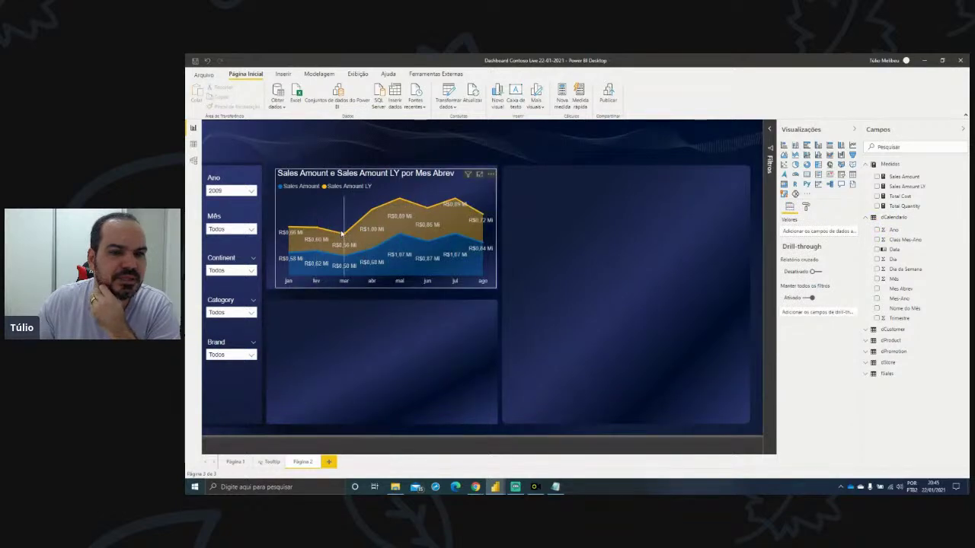
- View the charts on Página 1 for comparison and return to Página 2
mouse_move(344, 232)
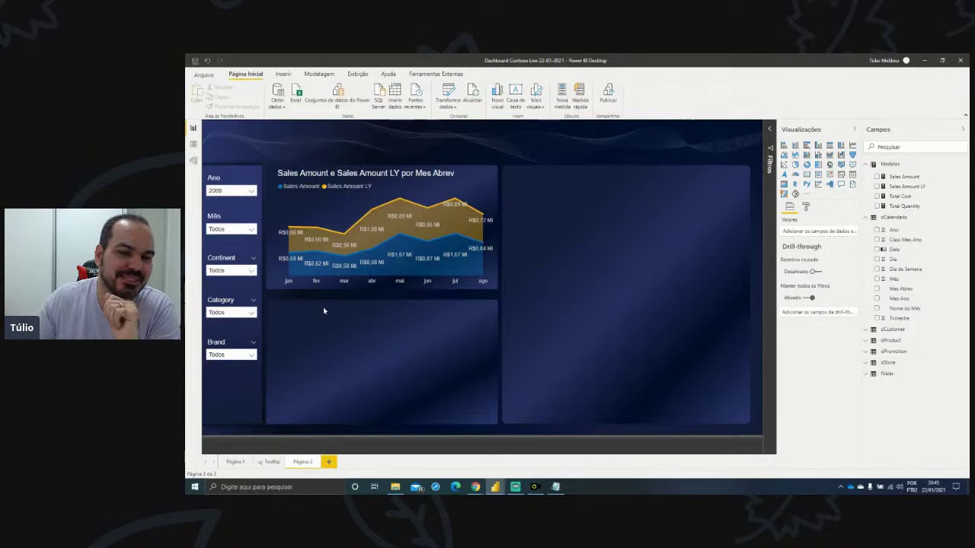
click(235, 462)
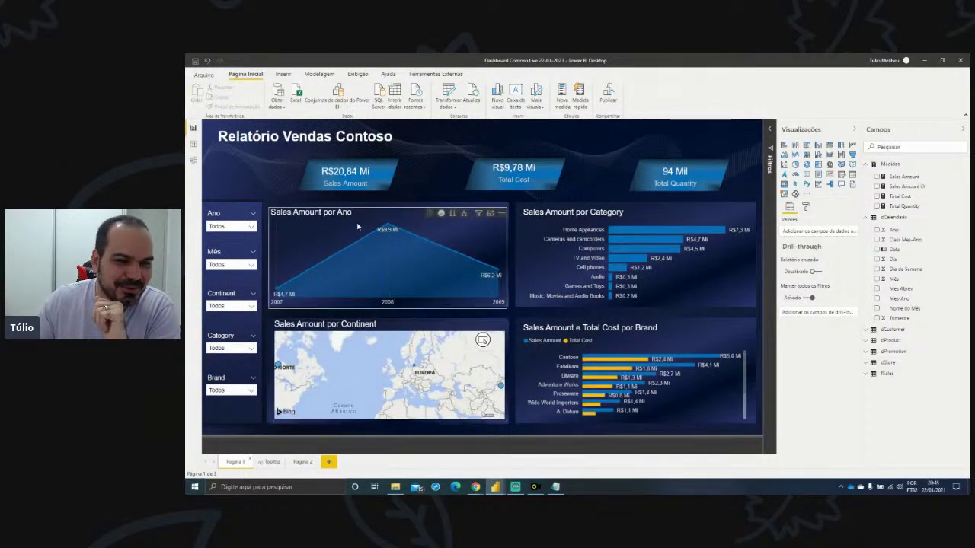
click(302, 462)
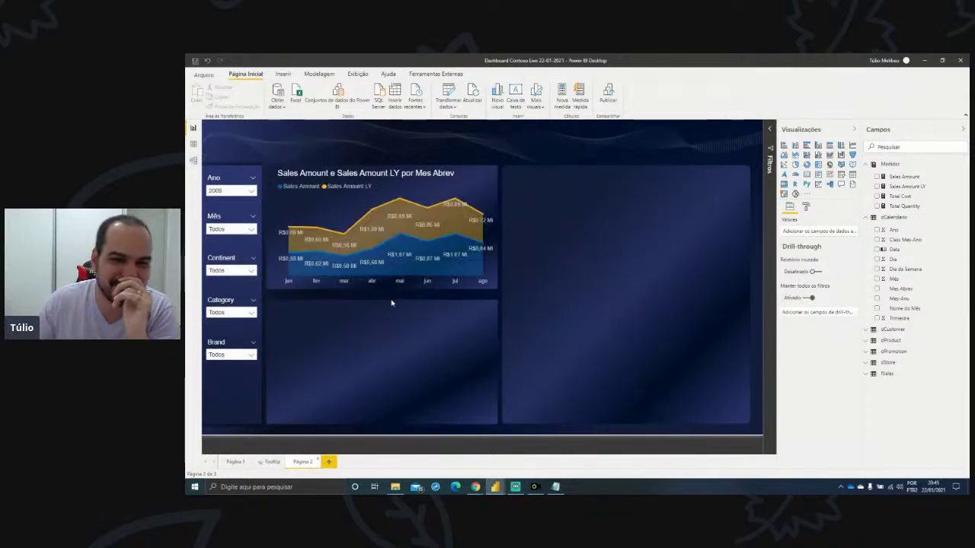
- Set the tooltip page of the monthly area chart to Auto, check the chart's tooltip, and deselect the chart
mouse_move(402, 218)
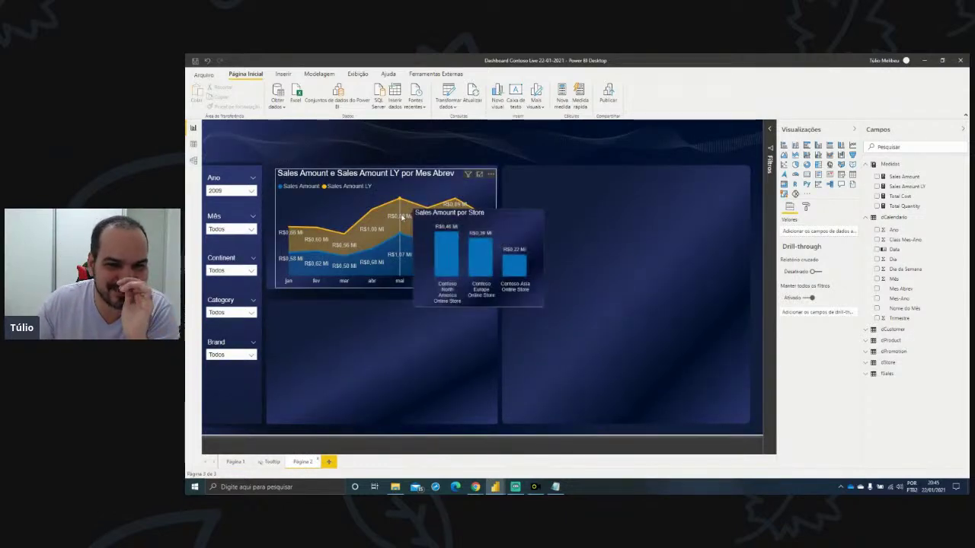
click(423, 192)
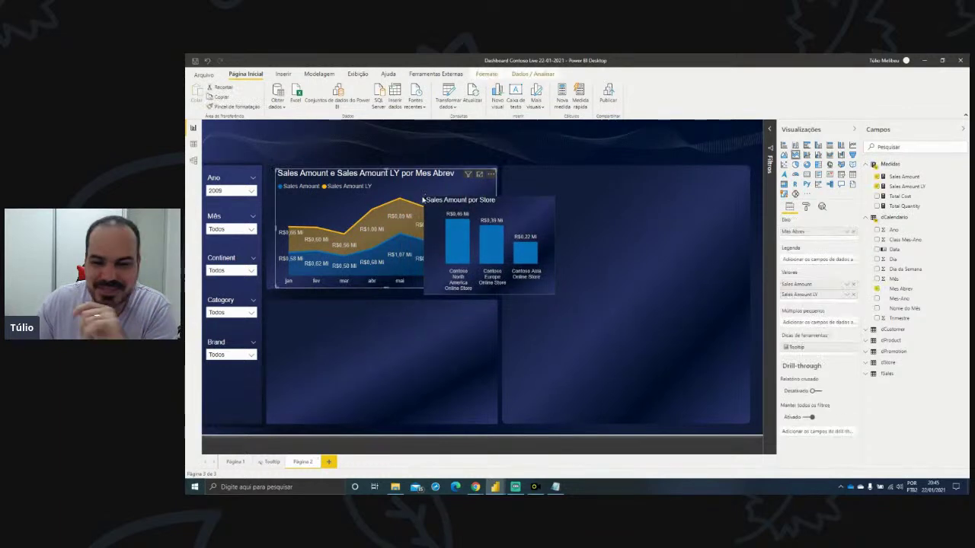
click(807, 208)
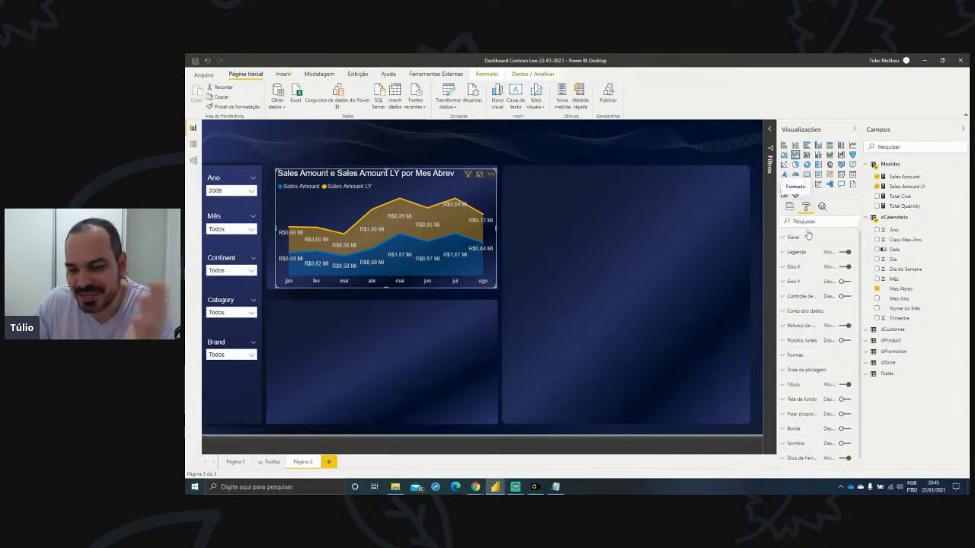
drag(777, 299, 740, 302)
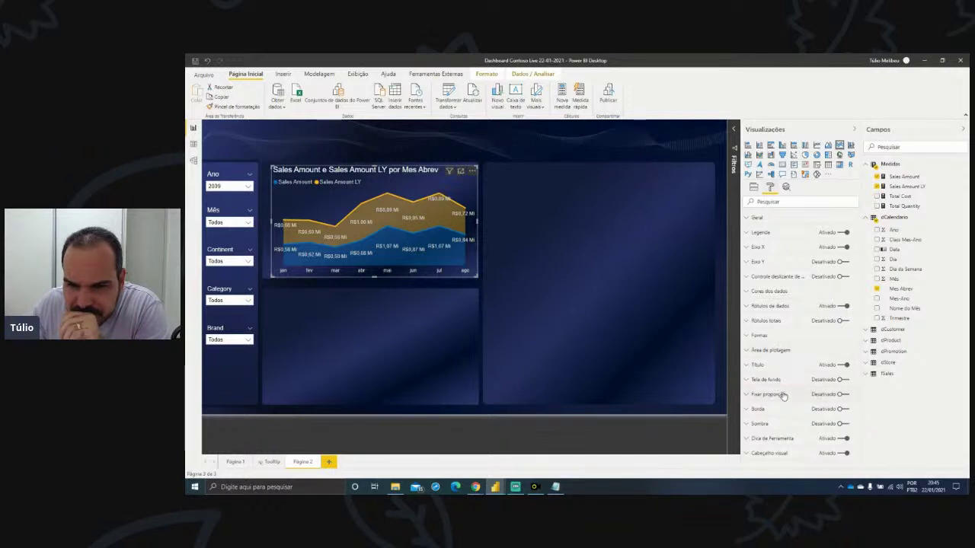
click(778, 438)
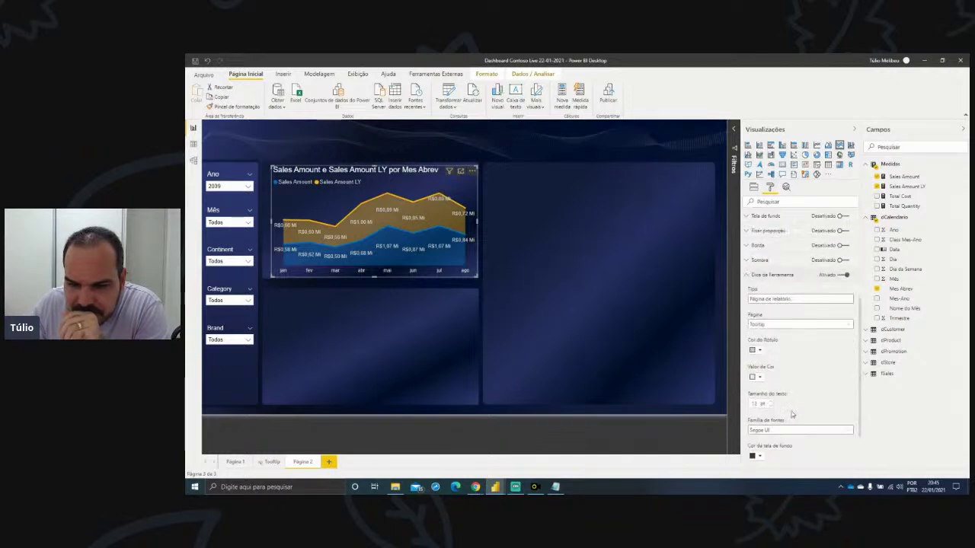
click(794, 324)
click(785, 336)
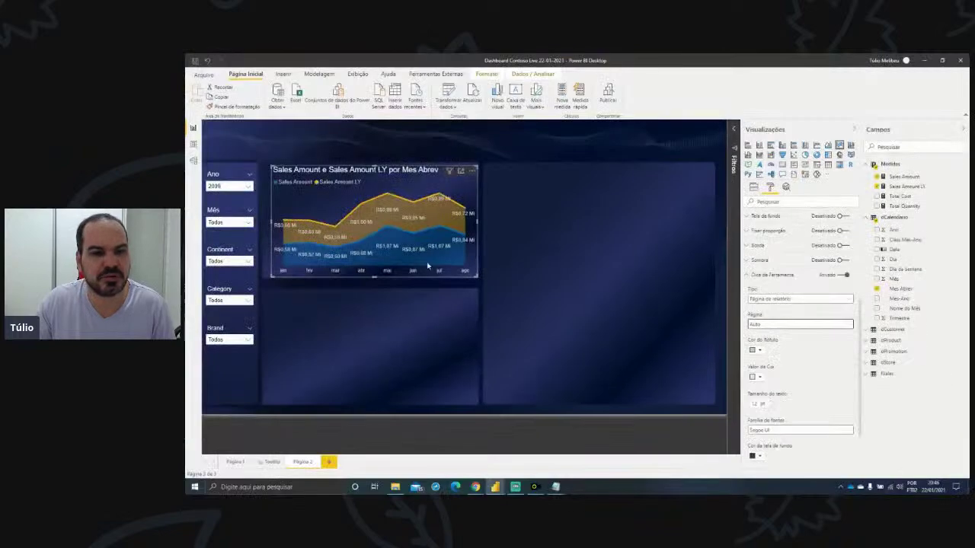
mouse_move(391, 235)
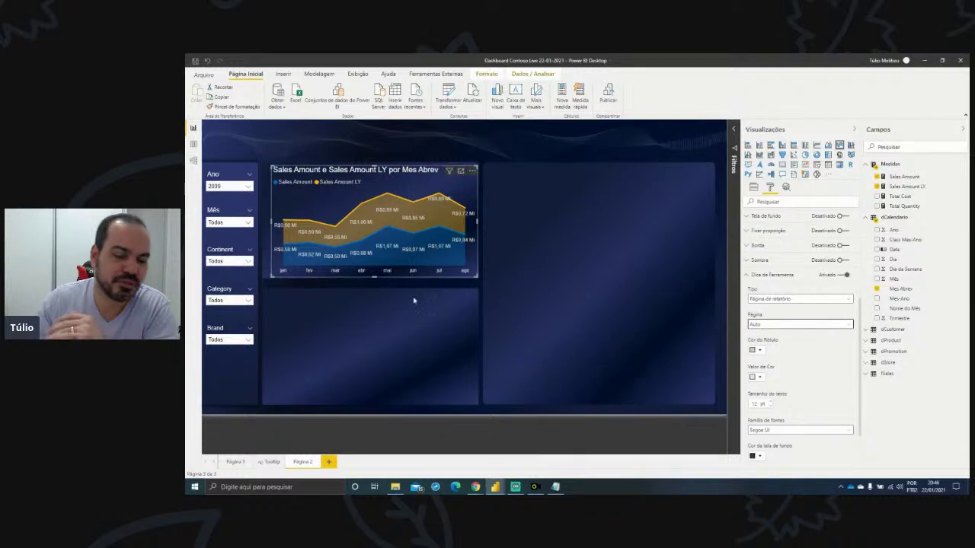
click(409, 308)
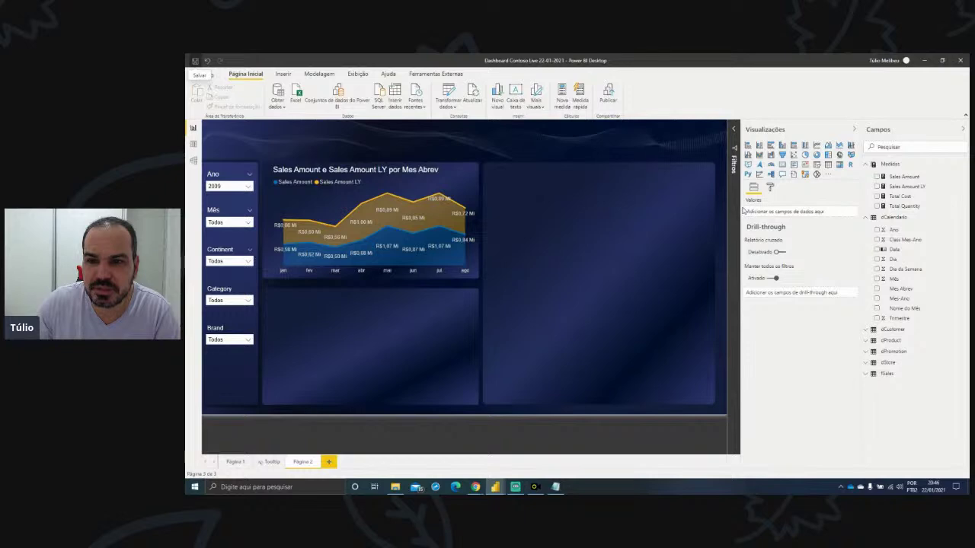
- Narrow the Visualizações pane and place a copy of the area chart in the empty background panel below the original
drag(741, 206, 771, 205)
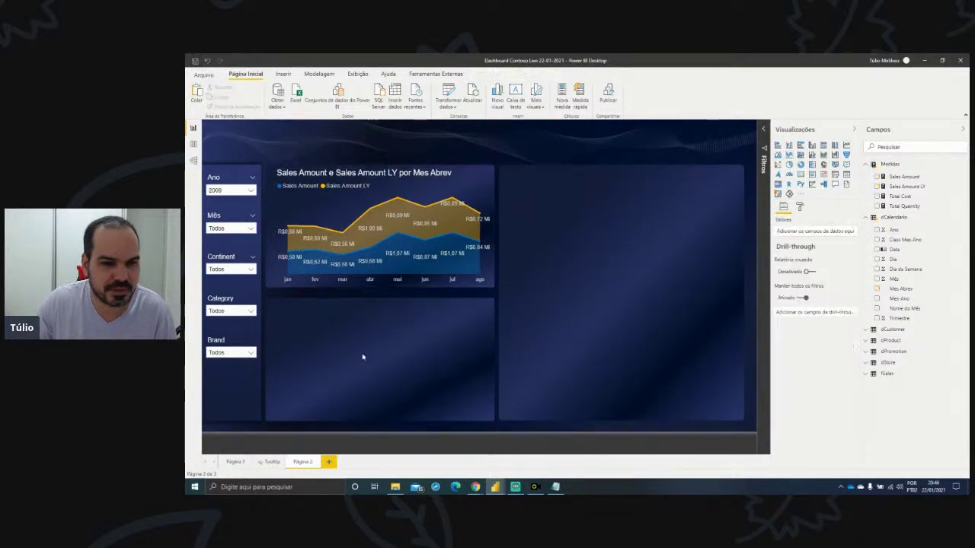
click(455, 184)
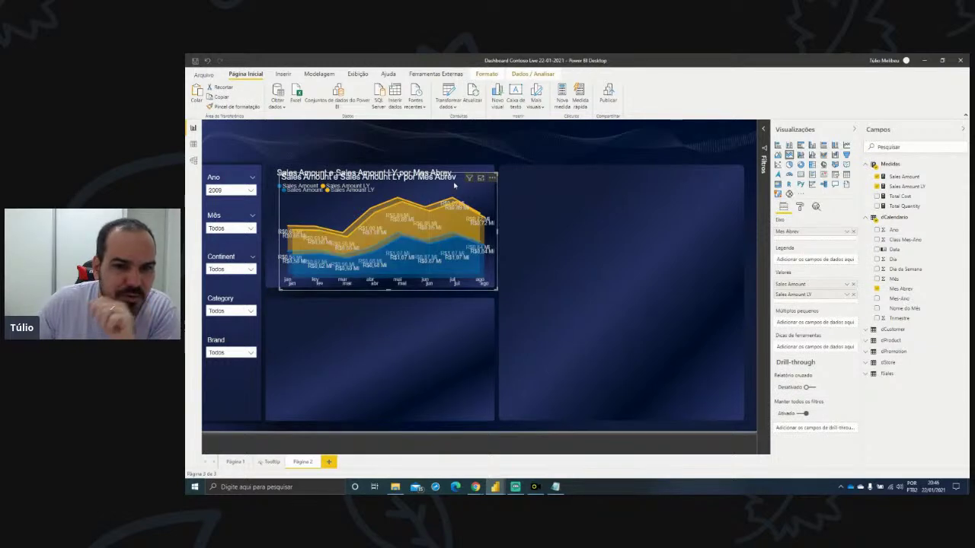
drag(454, 184, 447, 311)
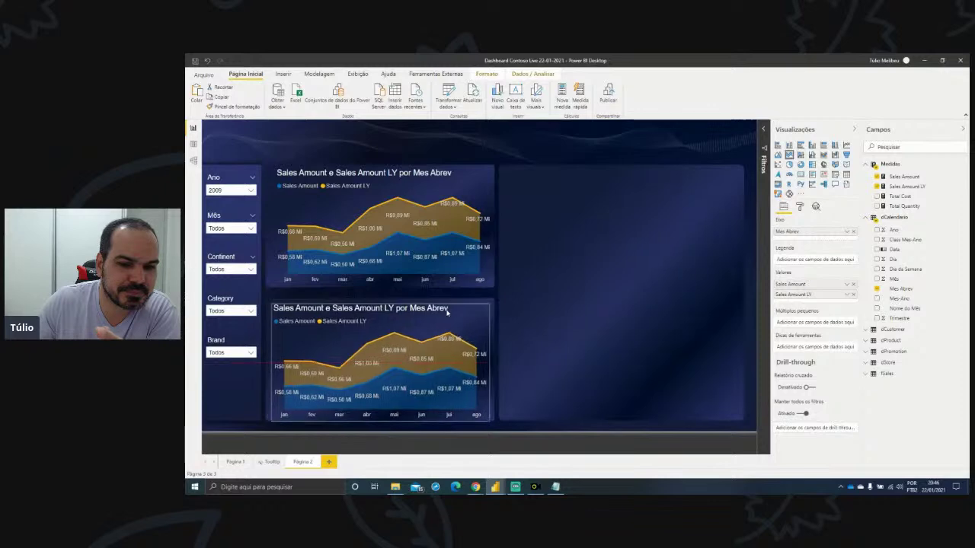
click(516, 327)
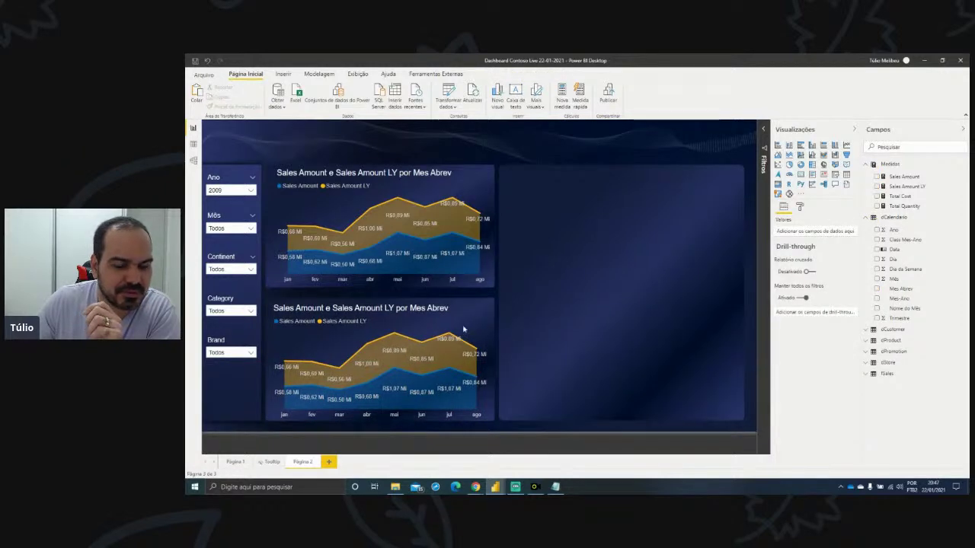
- Remove Sales Amount LY and Sales Amount from the values of the copied area chart
click(438, 314)
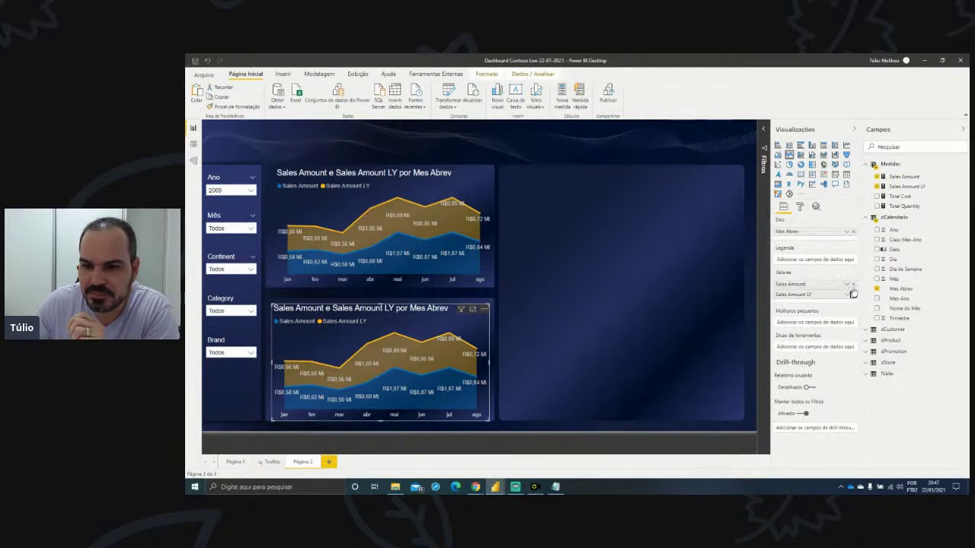
click(853, 294)
click(853, 284)
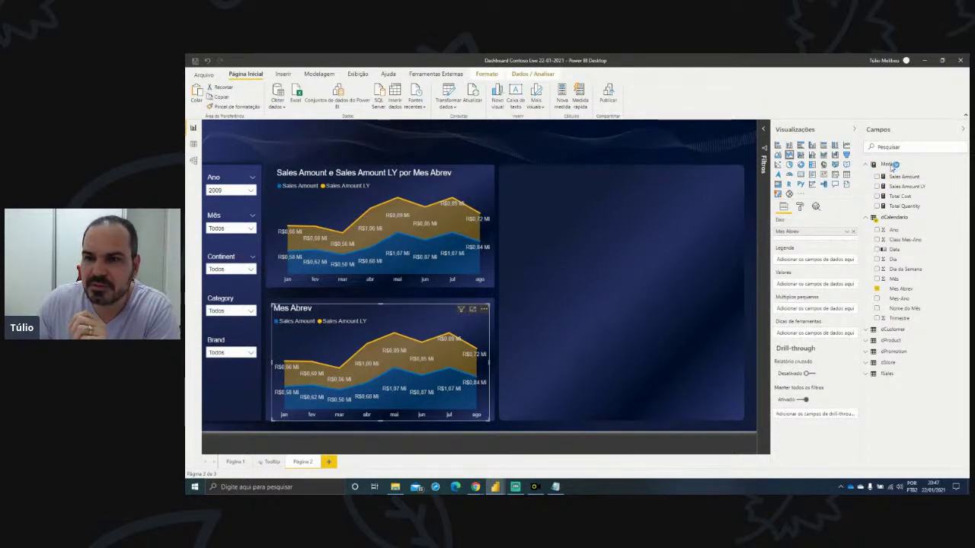
- Create a new measure in the Medidas table
right_click(889, 164)
key(Escape)
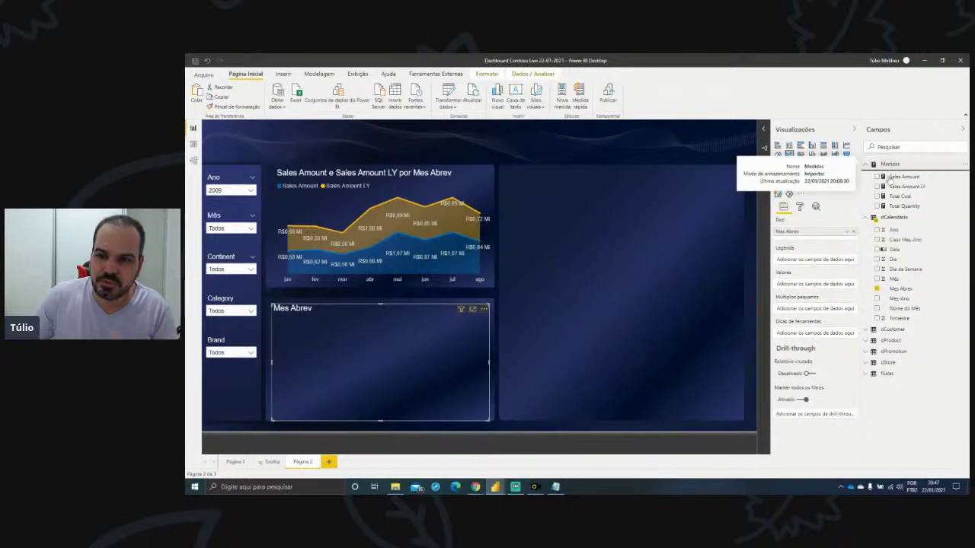
right_click(890, 165)
key(Escape)
right_click(890, 165)
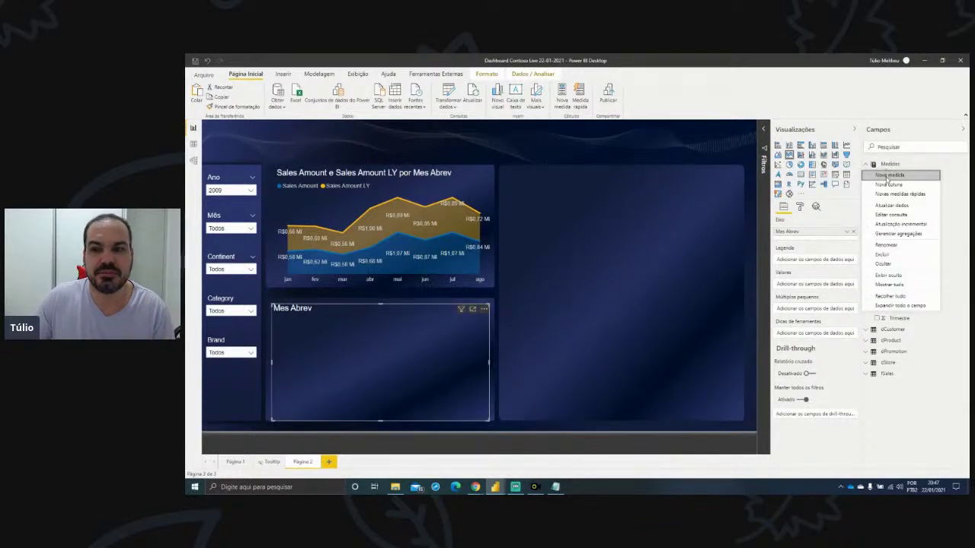
key(Escape)
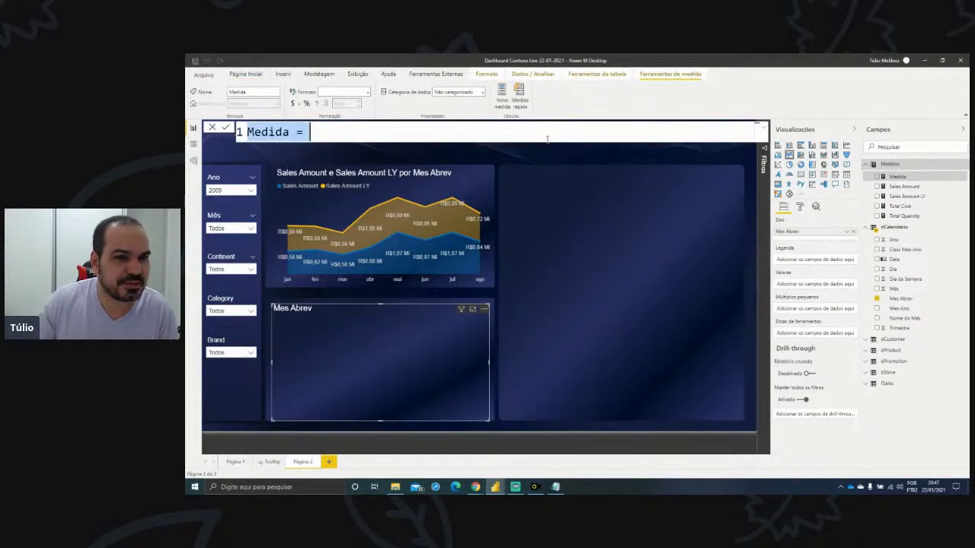
- Name the new measure Sales amount acum and start its formula on a new line
text(Sales aount)
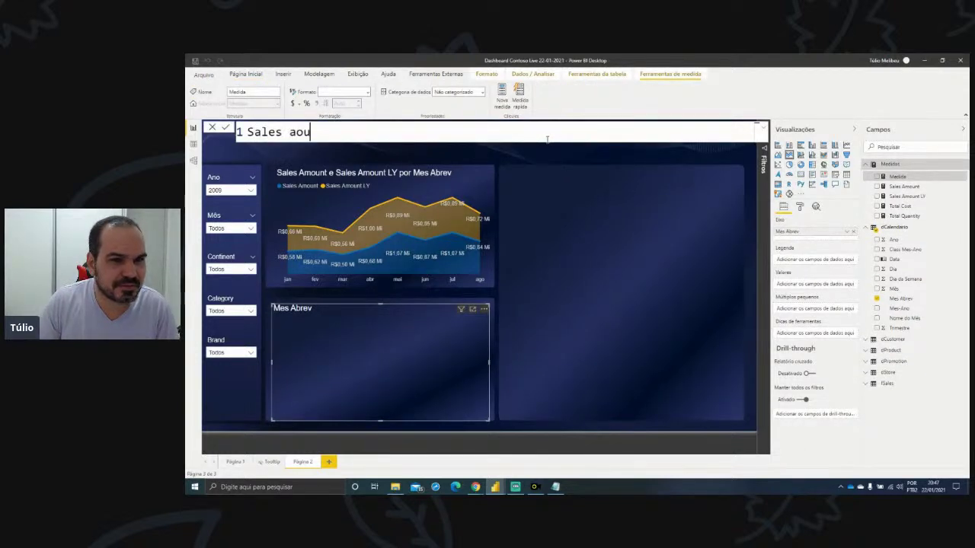
key(BackSpace)
key(BackSpace)
key(BackSpace)
key(BackSpace)
text(mount)
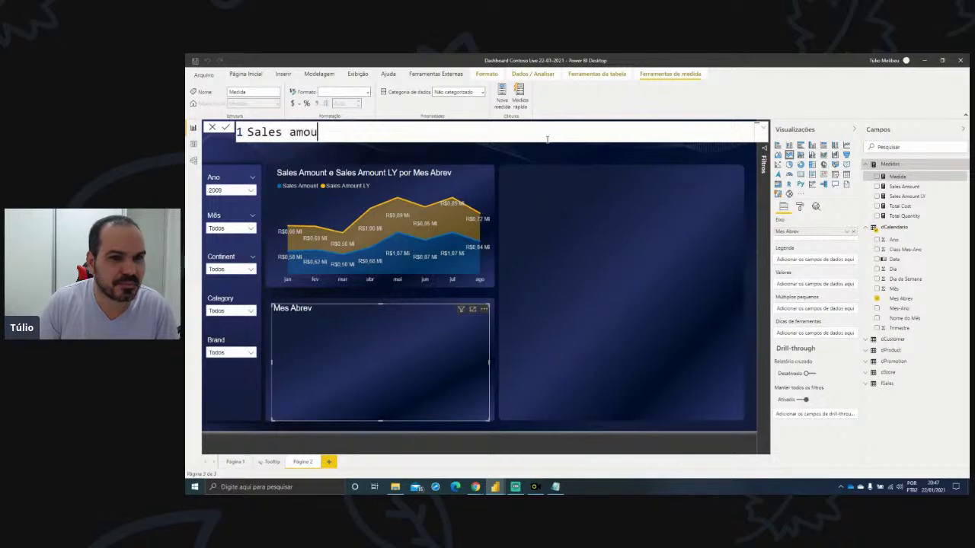
text( acum =)
key(shift+Return)
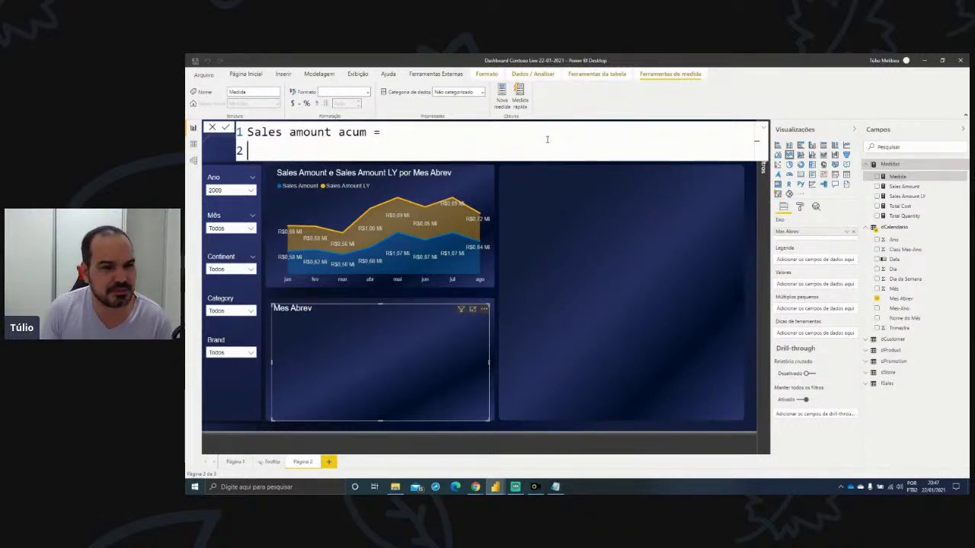
text(total)
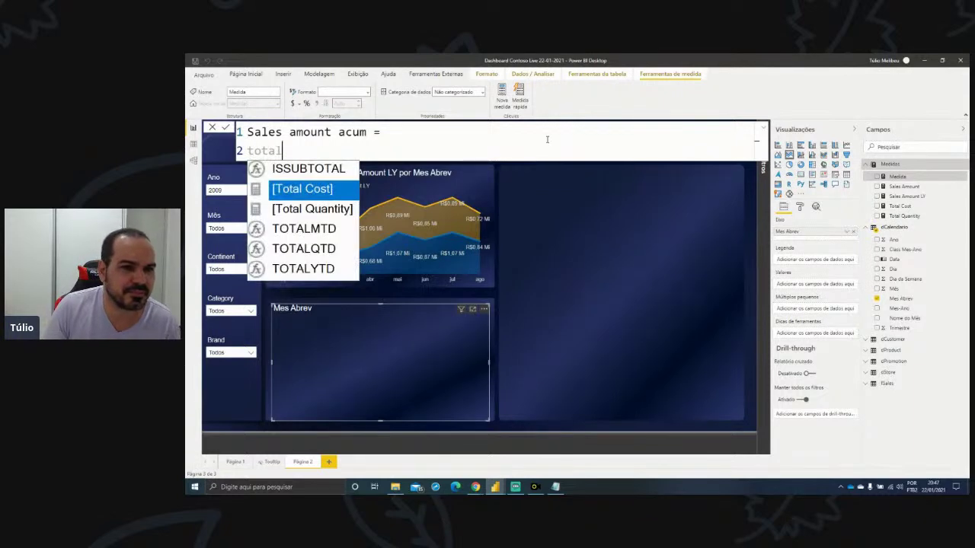
key(Down)
key(Down)
key(Down)
key(Down)
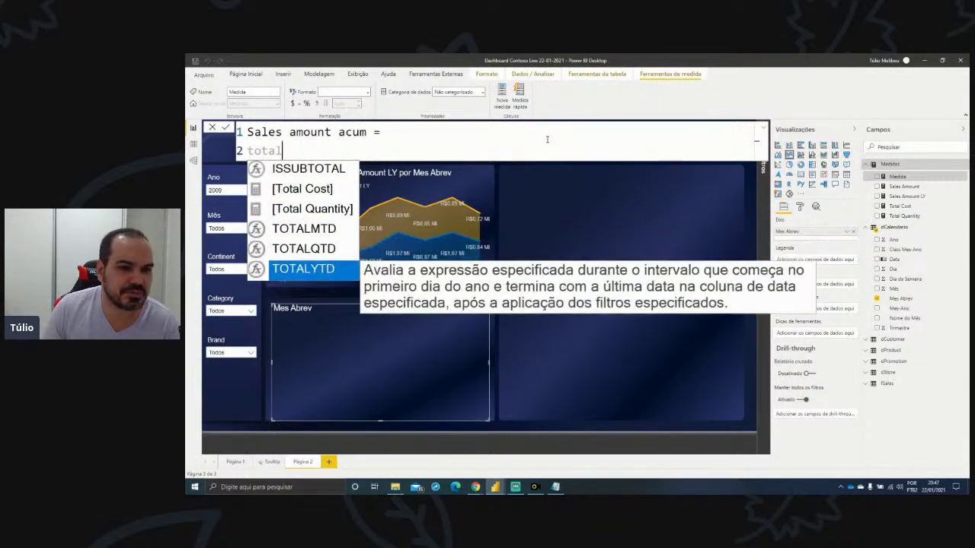
key(Tab)
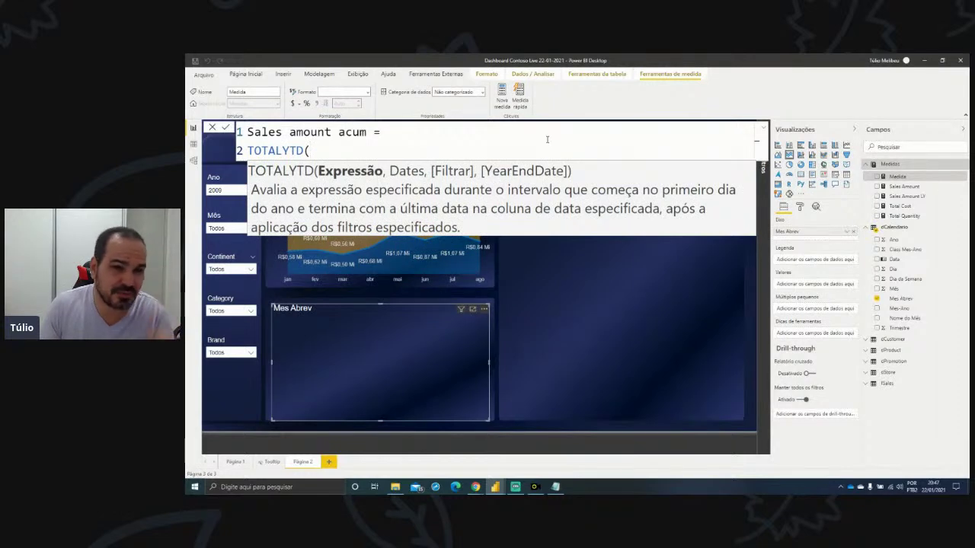
key(BackSpace)
key(BackSpace)
key(BackSpace)
key(BackSpace)
key(BackSpace)
key(BackSpace)
key(BackSpace)
key(BackSpace)
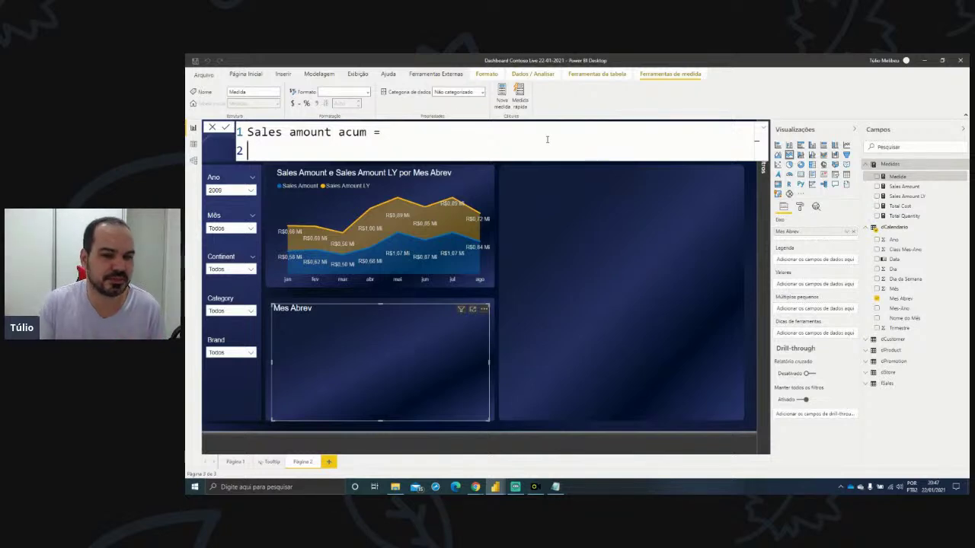
- Begin the measure's formula with CALCULATE, using [Sales Amount] as the expression on its own line
text(calc)
key(Tab)
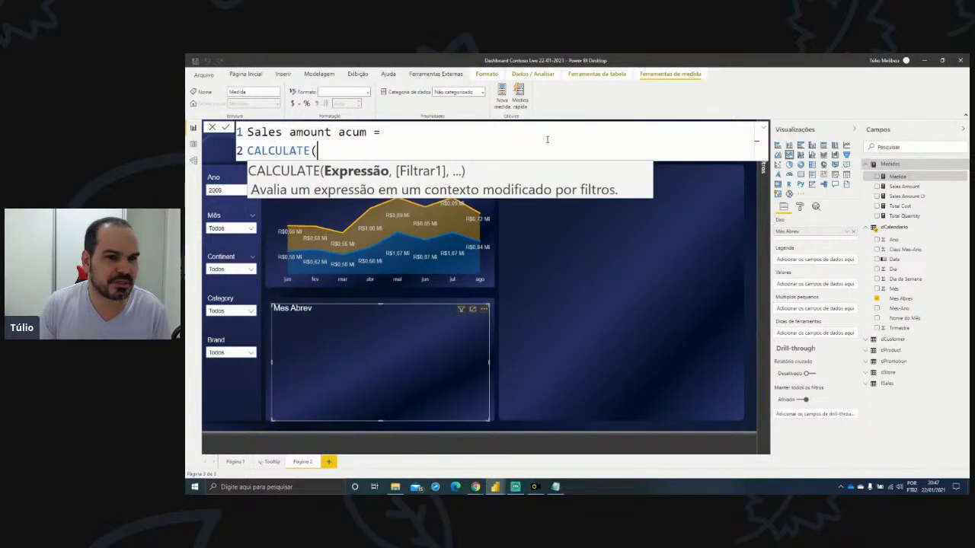
key(shift+Return)
text(sales)
key(Tab)
text(,)
key(shift+Return)
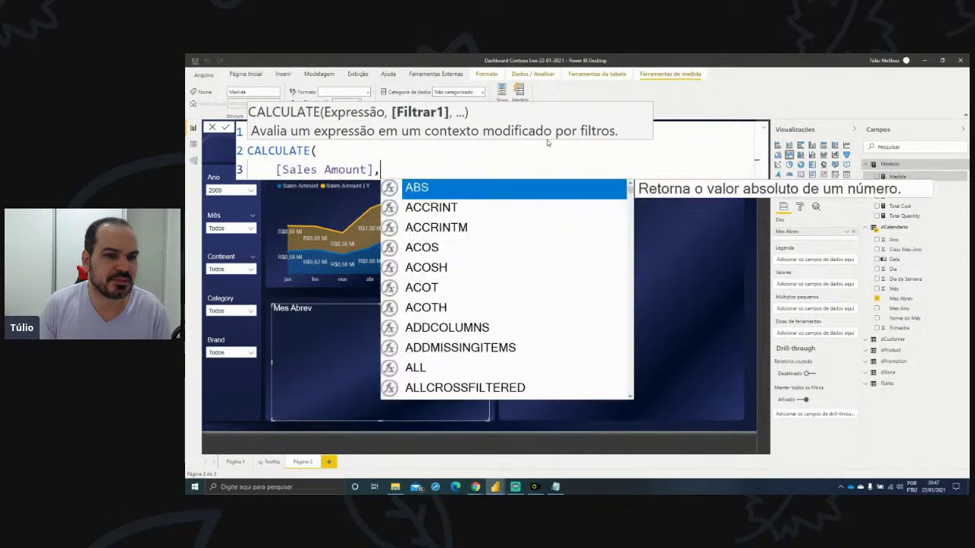
- Add DATESYTD(dCalendario[Data]) as the CALCULATE filter and close the formula
text(esy)
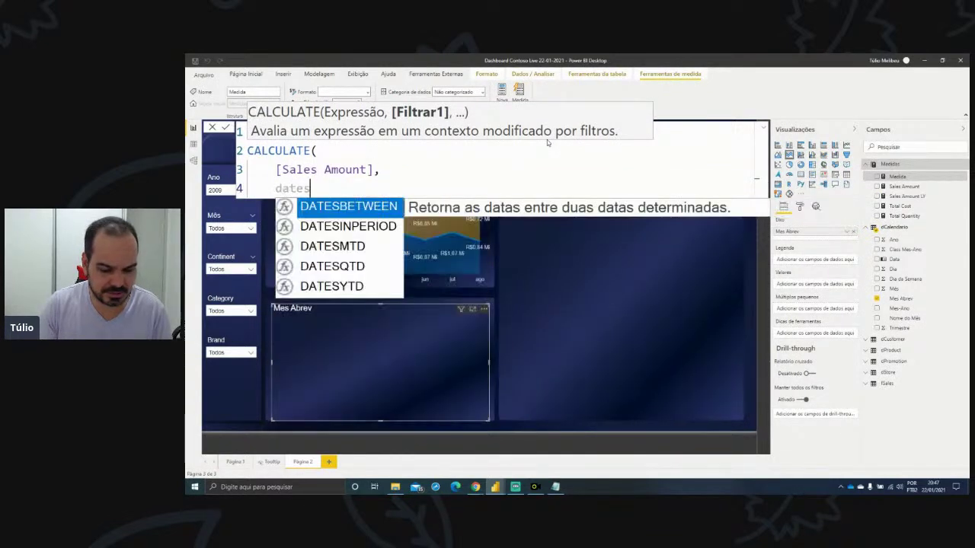
key(Tab)
text(dc)
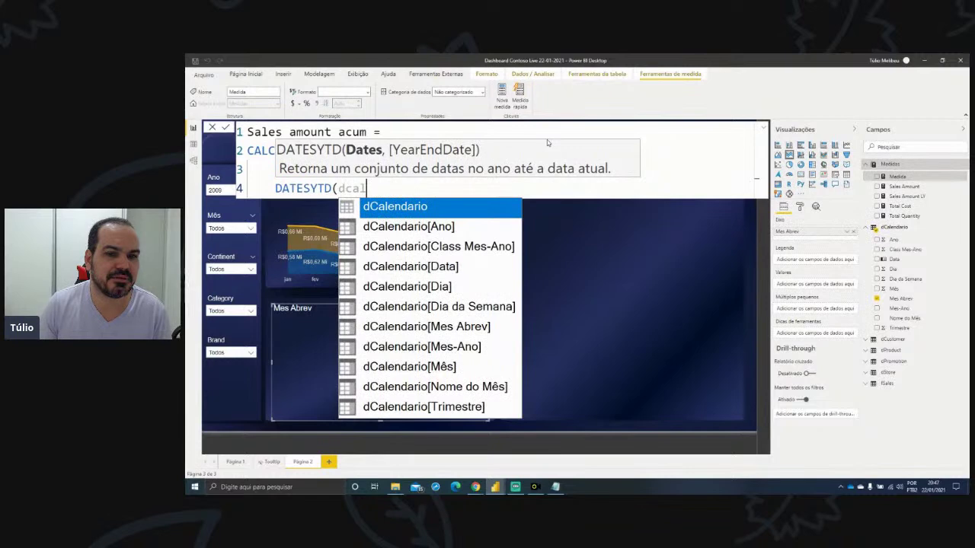
key(Down)
key(Down)
key(Down)
key(Tab)
text())
key(Return)
text())
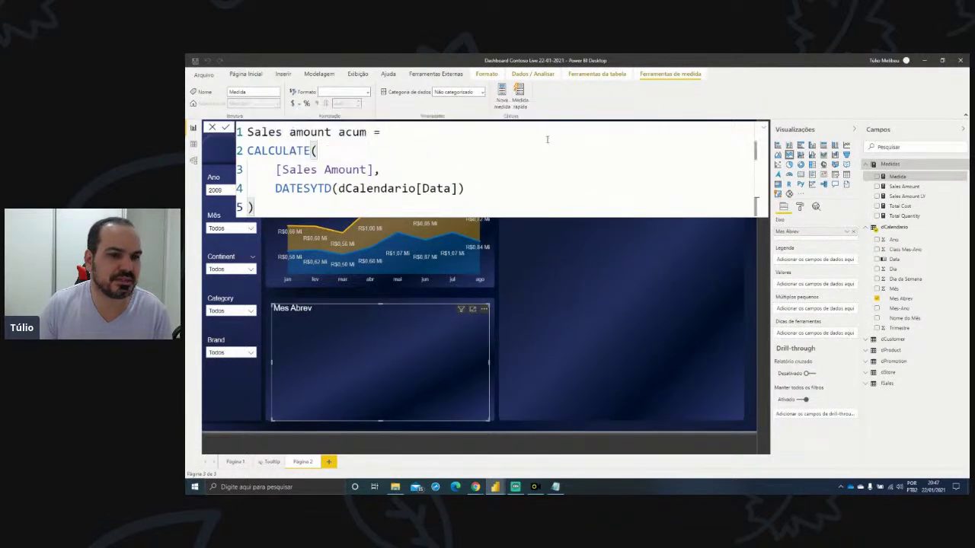
- Add an empty line below the formula and comment out the whole CALCULATE expression
key(Return)
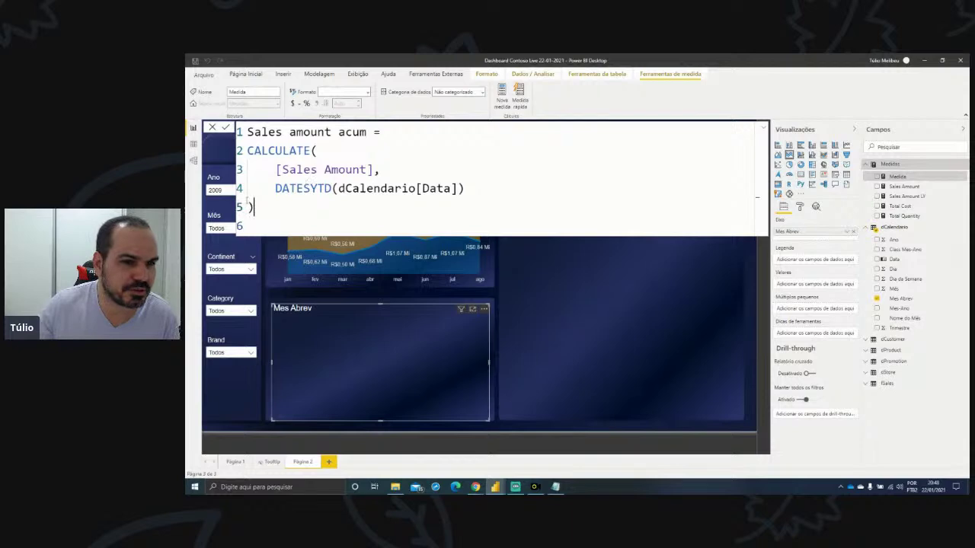
drag(253, 206, 227, 152)
key(ctrl+slash)
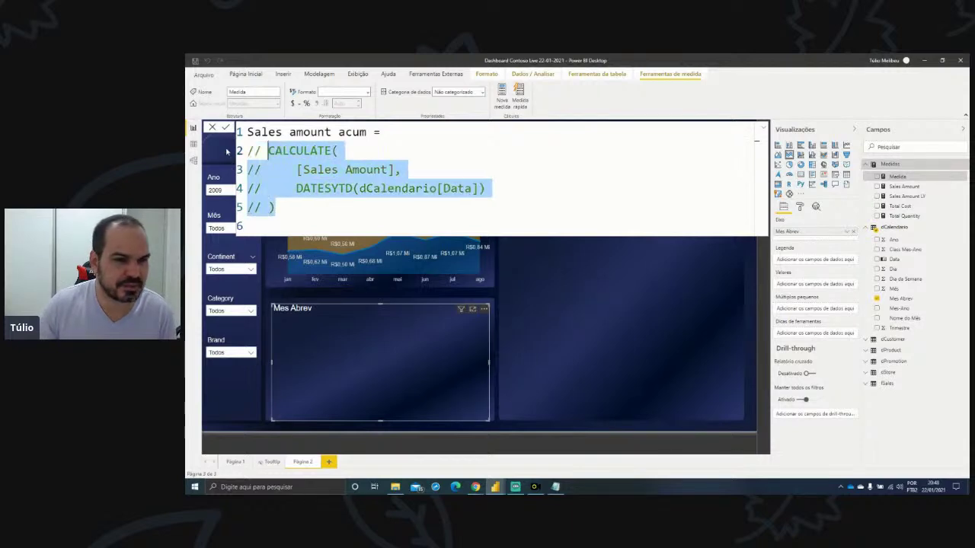
- Write the alternative formula TOTALYTD([Sales Amount], dCalendario[Data]) below the commented CALCULATE block
click(275, 220)
text(totalytd)
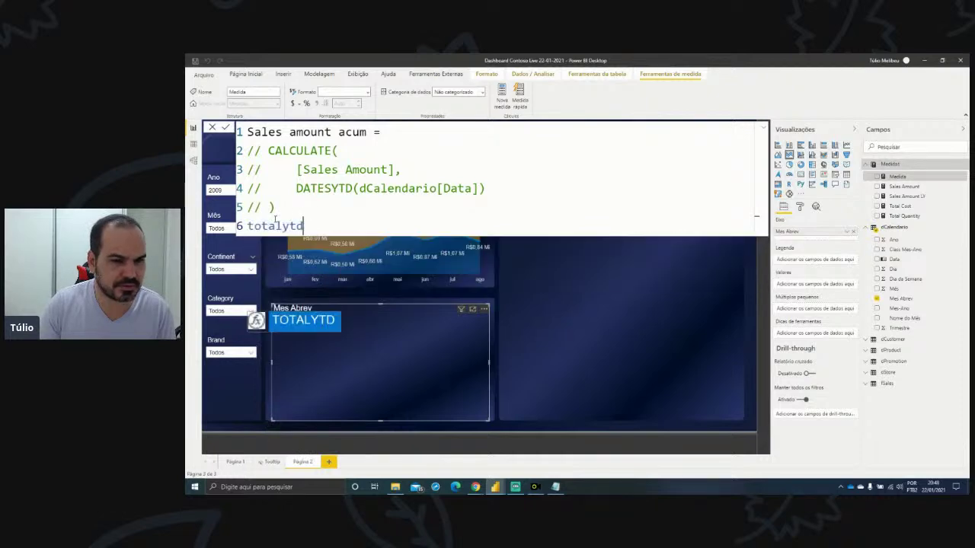
key(Tab)
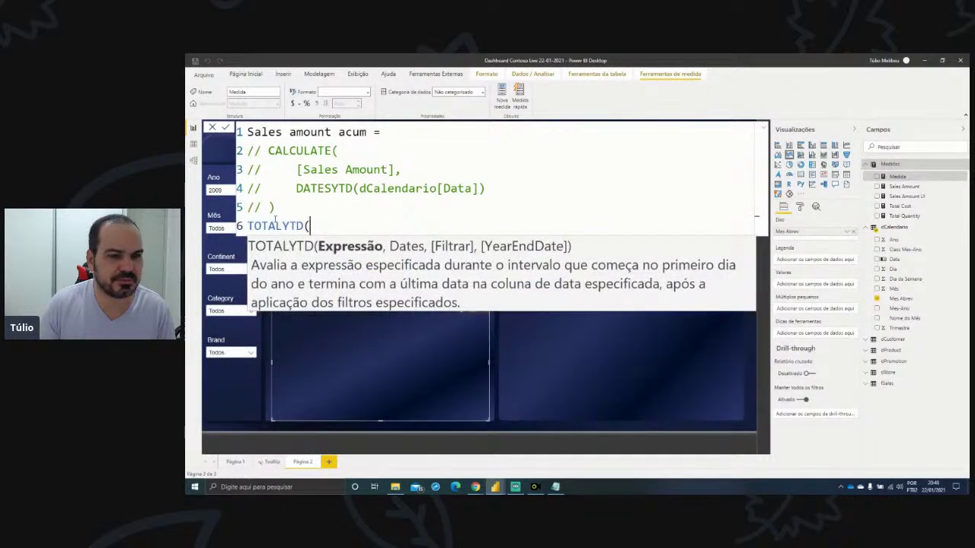
text(sales)
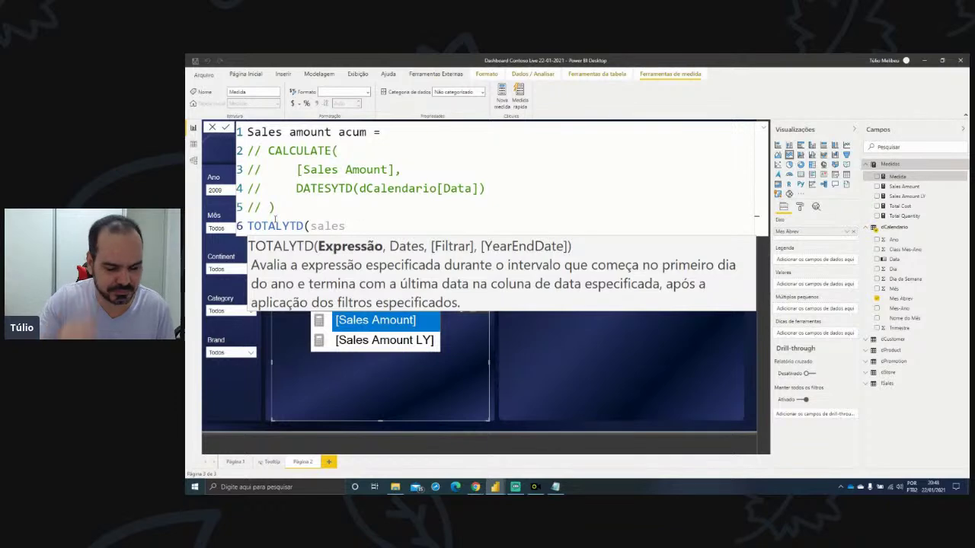
key(Tab)
text(, dcal)
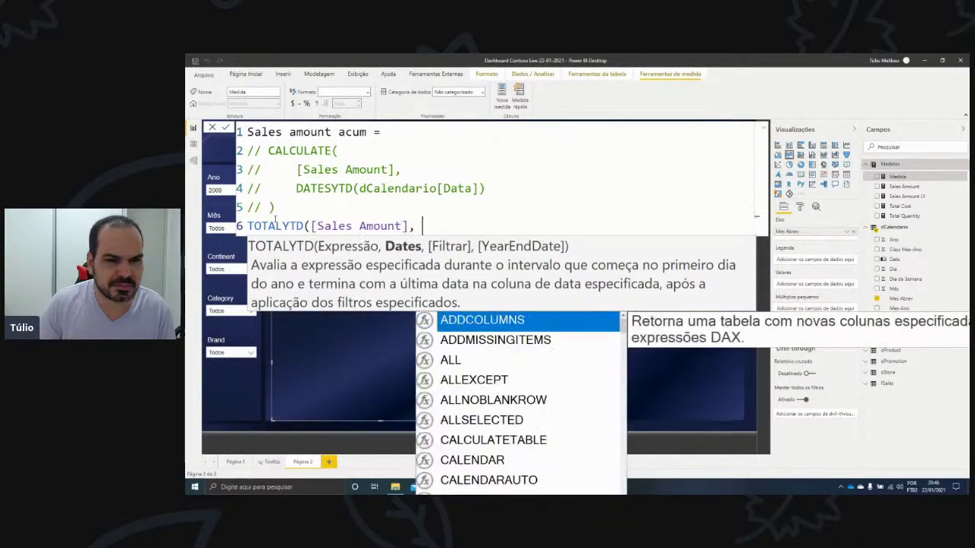
key(Down)
key(Down)
key(Down)
key(Tab)
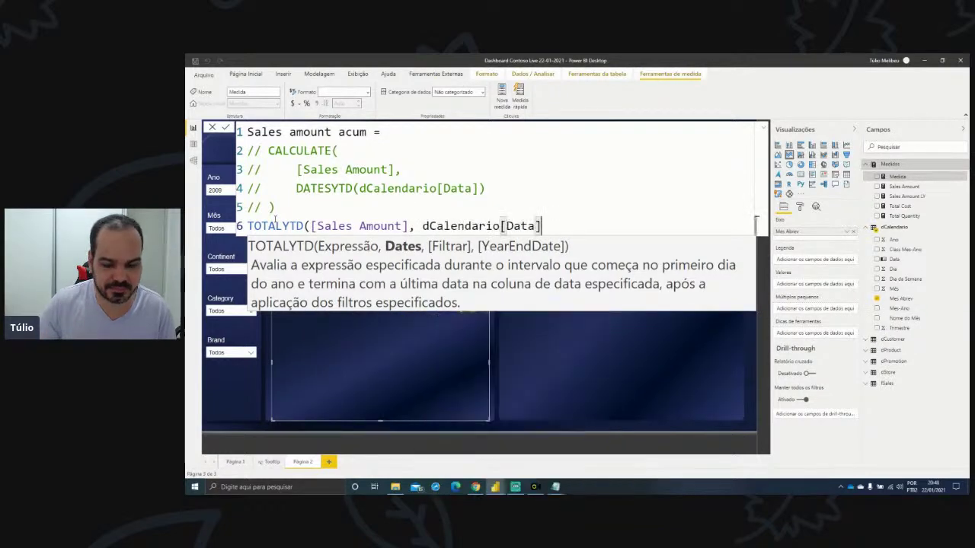
text())
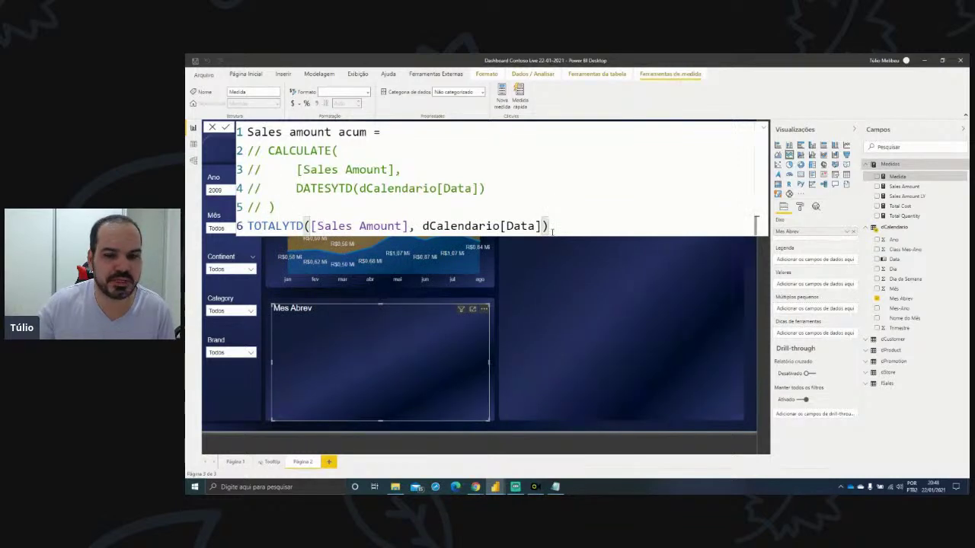
- Delete the TOTALYTD expression from the measure's last line
key(ctrl+shift+Left)
key(ctrl+shift+Left)
key(ctrl+shift+Left)
key(ctrl+shift+Left)
key(ctrl+shift+Left)
key(ctrl+shift+Left)
key(ctrl+shift+Left)
key(ctrl+shift+Left)
key(ctrl+shift+Left)
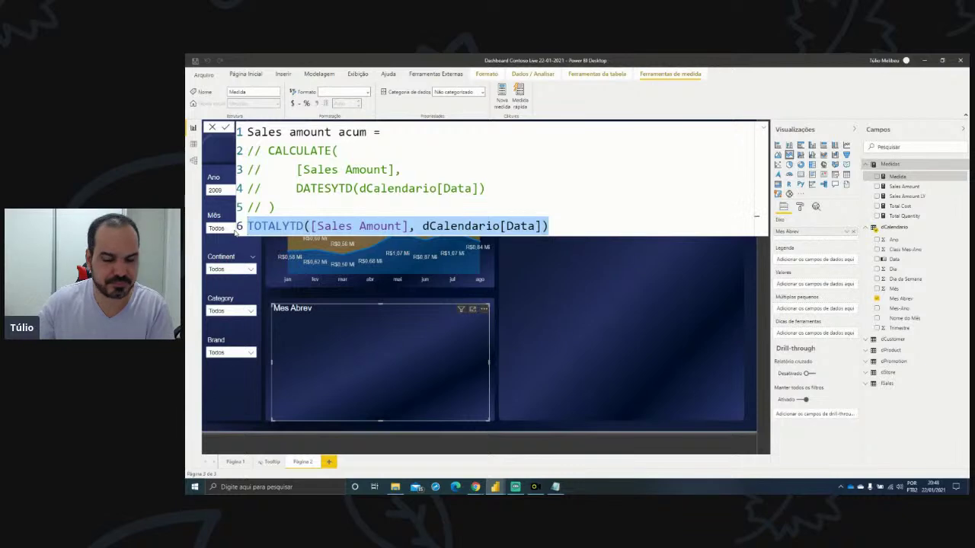
key(BackSpace)
- Uncomment all lines of the CALCULATE expression in the measure
drag(287, 212, 239, 167)
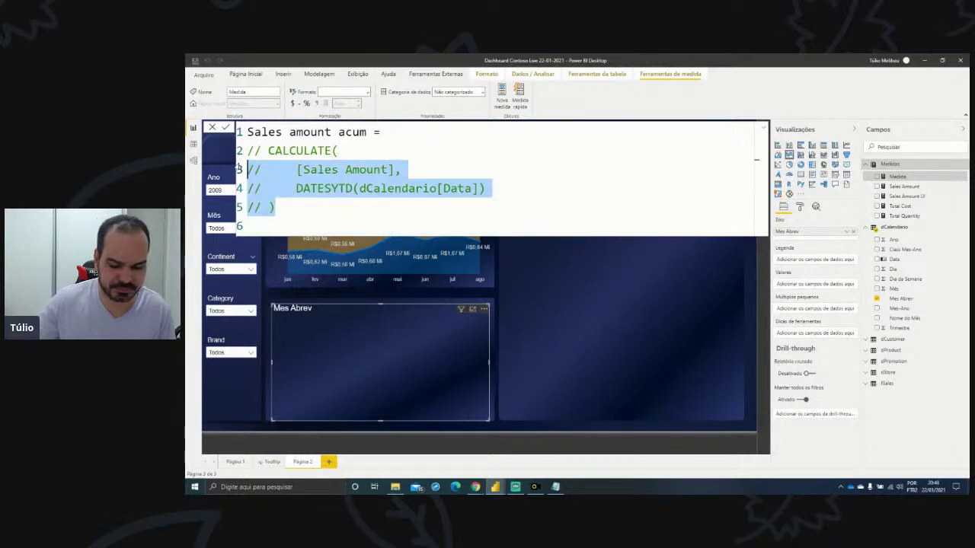
key(ctrl+slash)
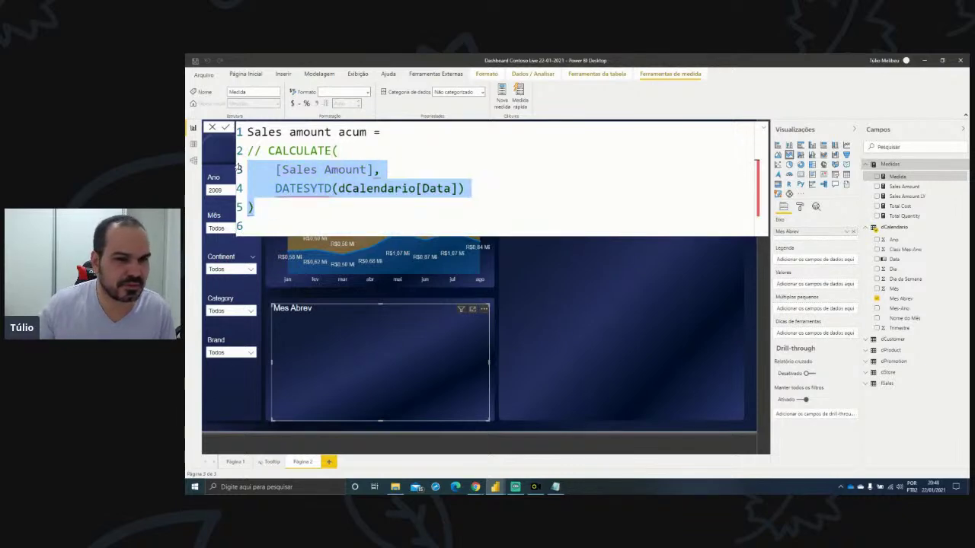
click(269, 151)
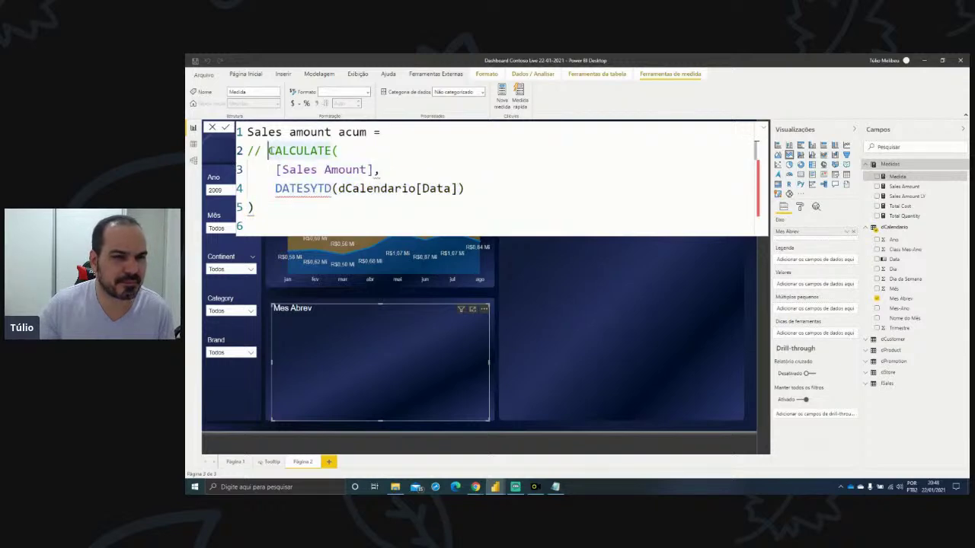
key(BackSpace)
key(BackSpace)
key(BackSpace)
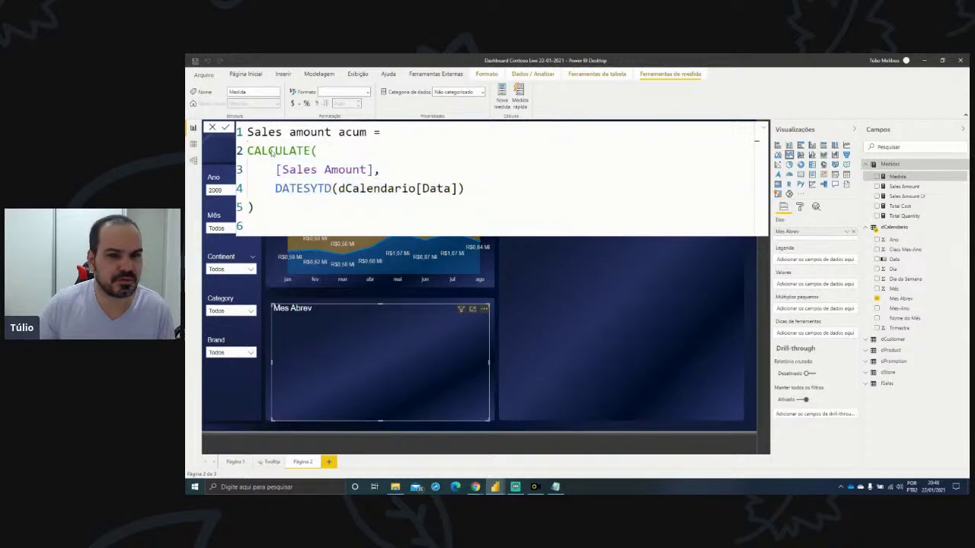
- Commit the Sales amount acum measure and add it to the values of the lower area chart
key(Return)
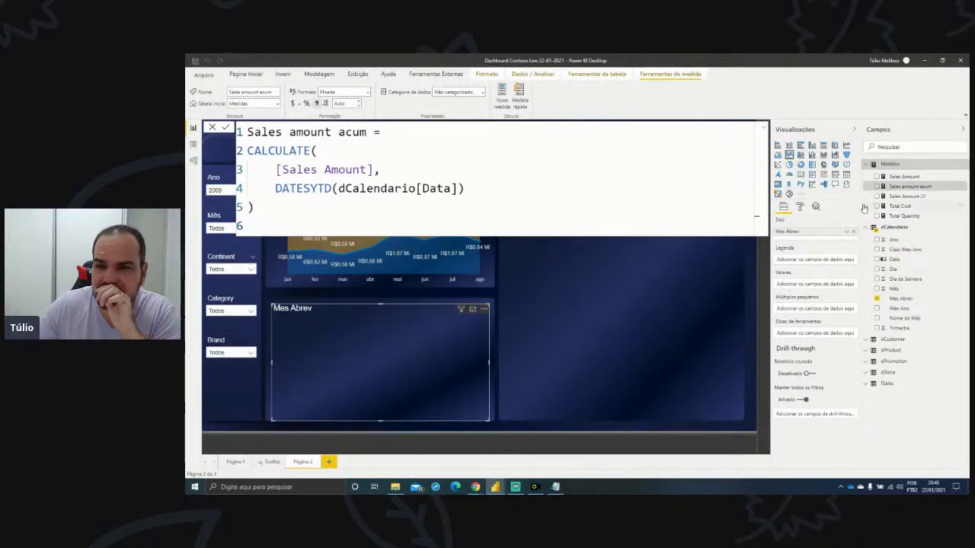
drag(757, 214, 398, 360)
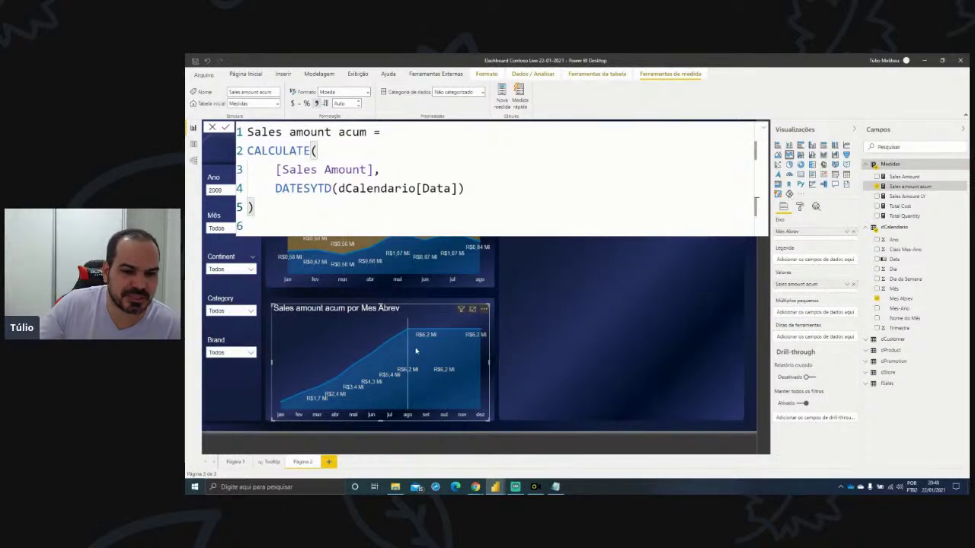
drag(404, 326, 483, 338)
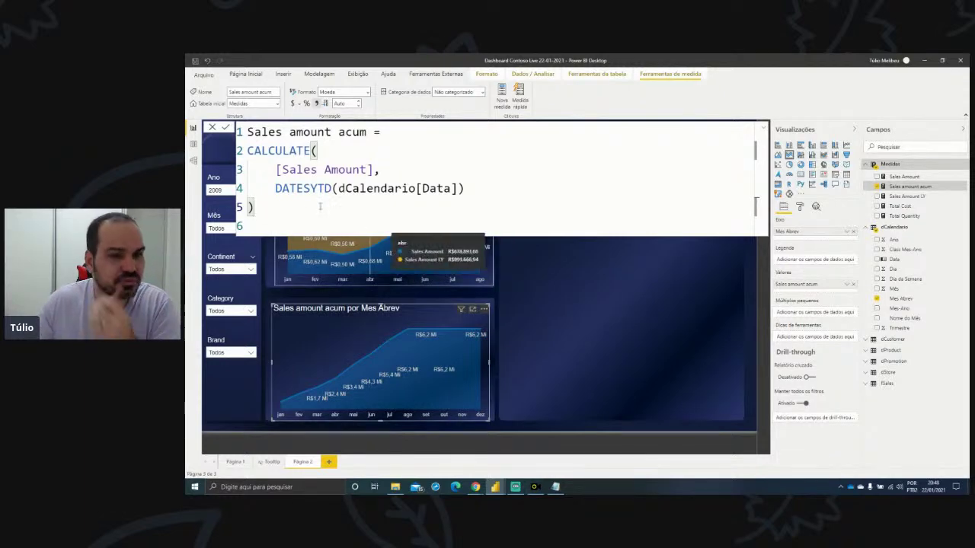
- Store the CALCULATE expression of the Sales amount acum measure in a variable named vAcum
click(248, 151)
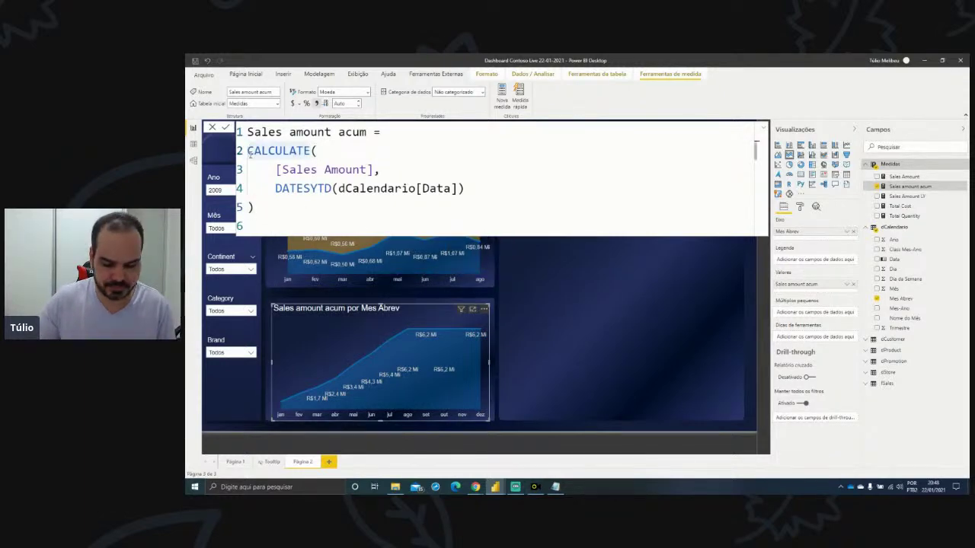
key(Return)
key(Up)
text(var vA)
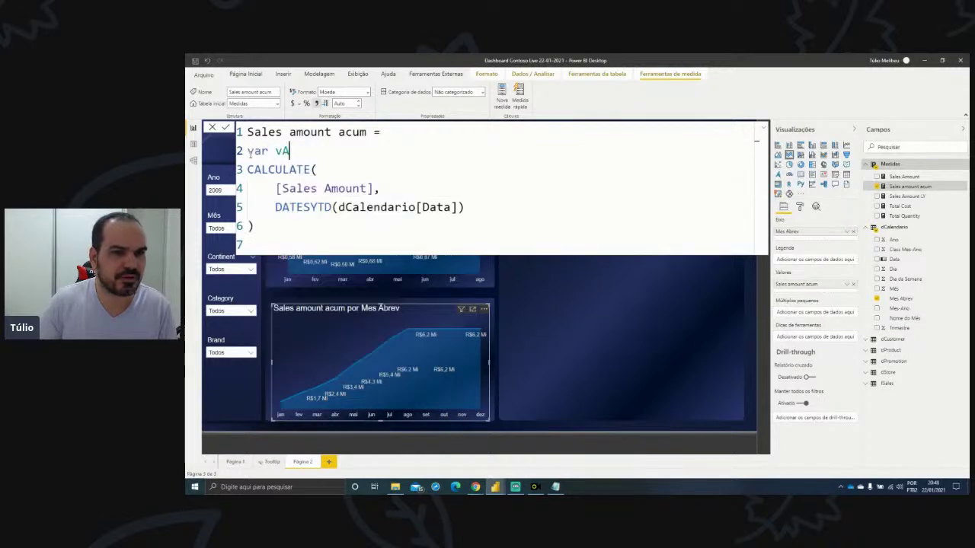
text(cum =)
key(shift+Down)
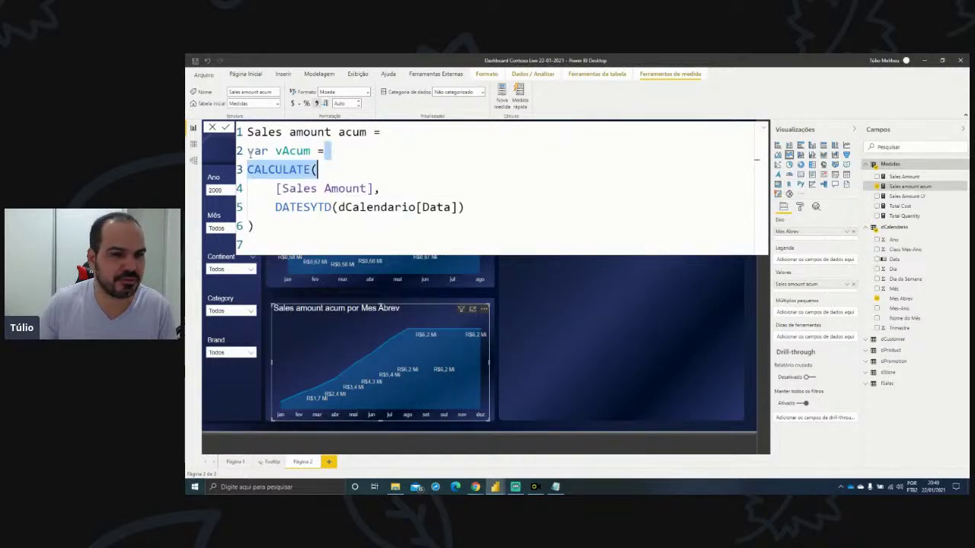
key(shift+Down)
key(shift+Down)
key(shift+Down)
key(Down)
- Add a second variable, vResultado, to the measure, defined as IF([Sales Amount], vAcum)
text(var vResultado =)
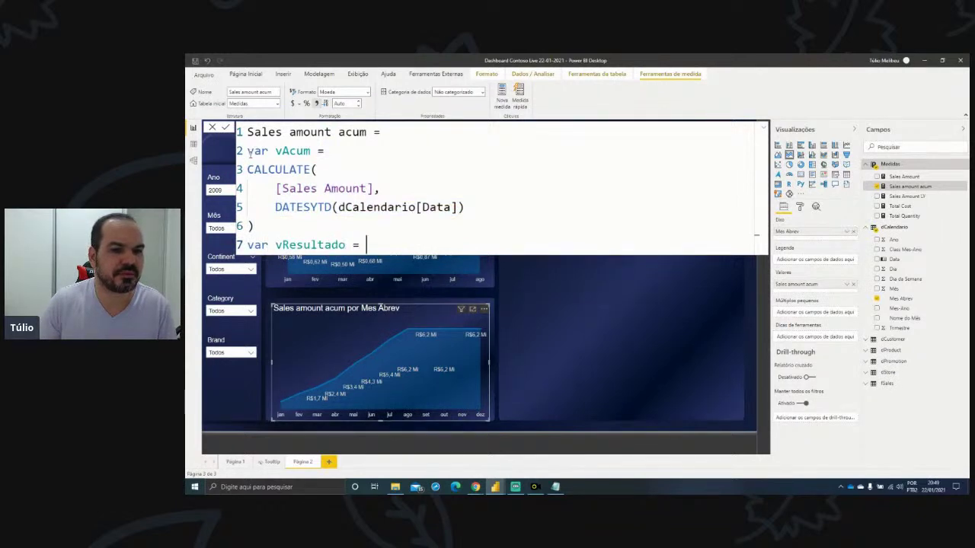
key(Return)
text(IF()
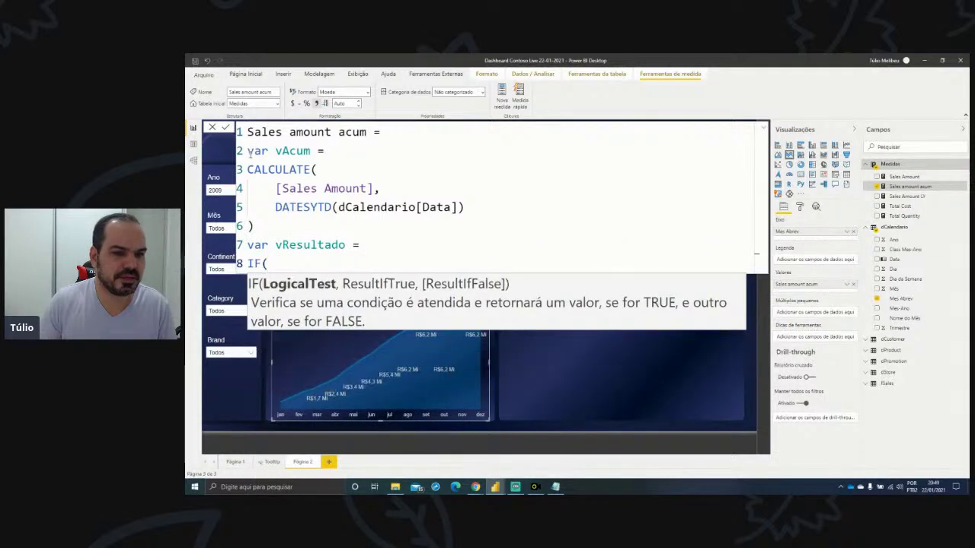
key(Return)
text(sales)
key(Tab)
text(,)
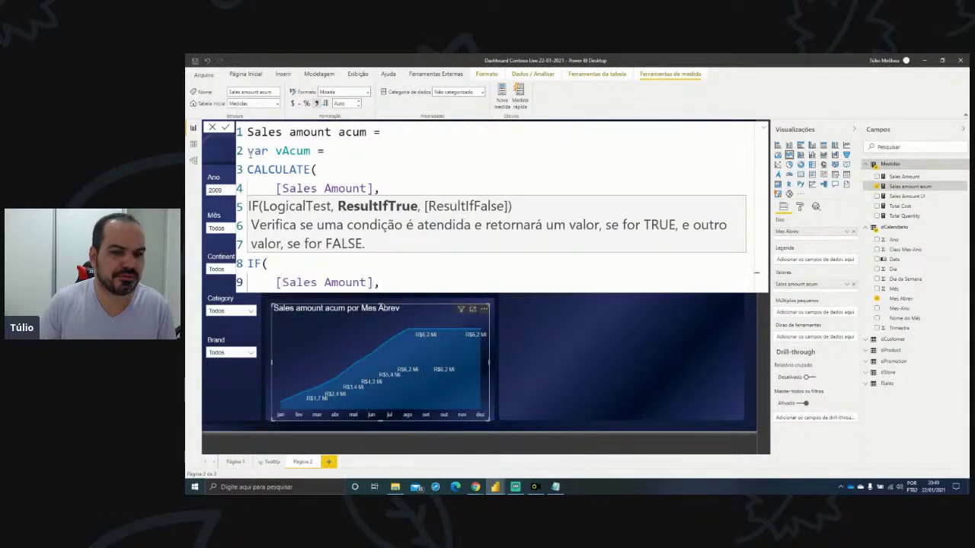
key(Return)
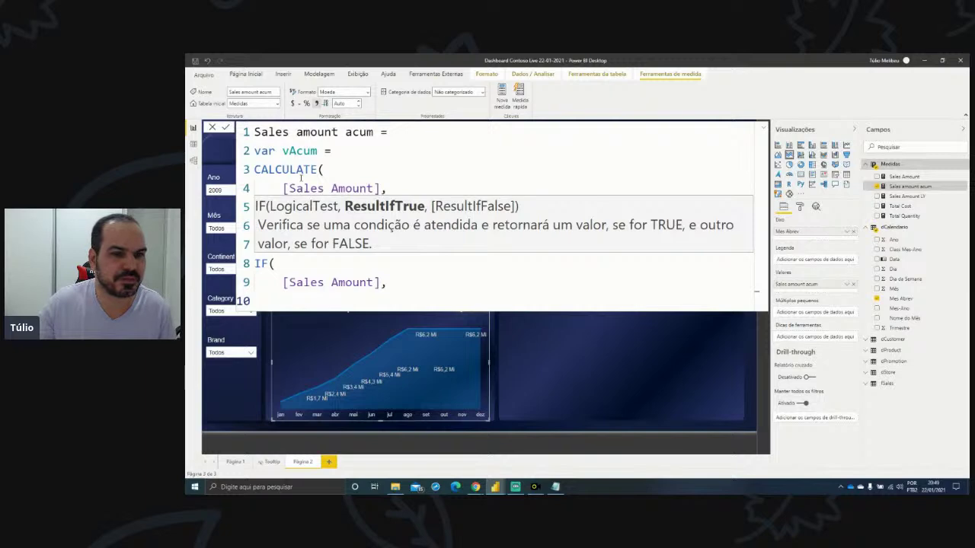
click(296, 151)
click(445, 291)
text(vAcum)
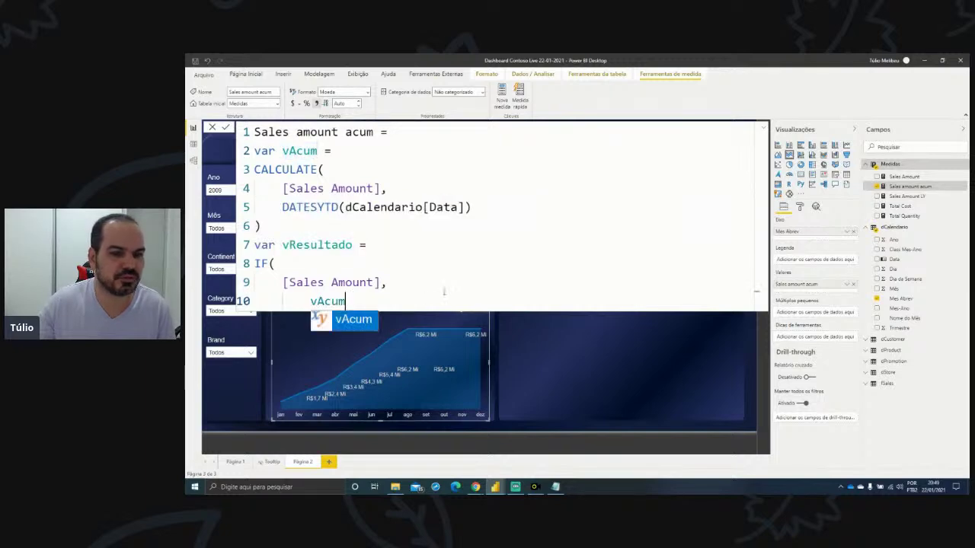
key(Escape)
key(shift+Return)
text())
- Add BLANK() as the false result of the IF expression in vResultado
key(Up)
key(Up)
key(End)
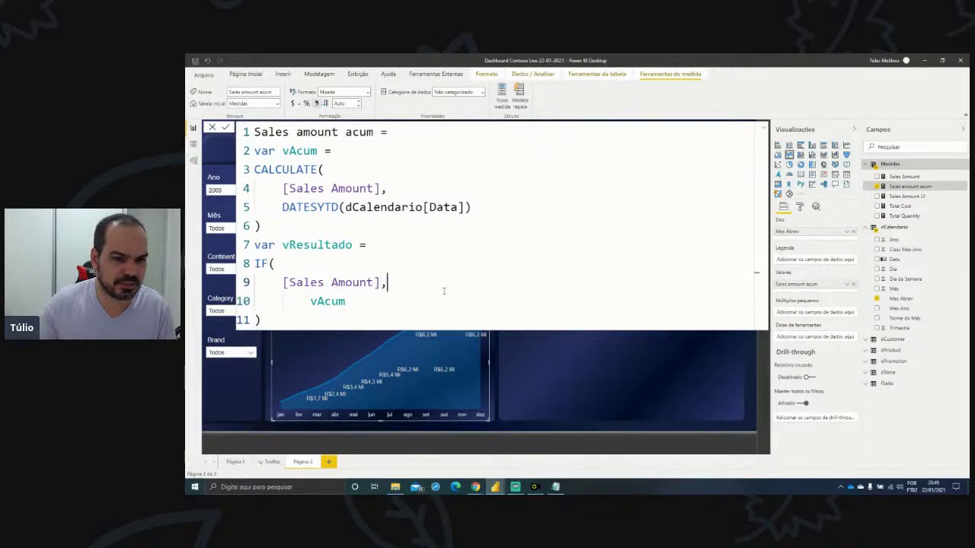
key(Down)
text(,)
key(shift+Return)
text(bla)
key(Tab)
text())
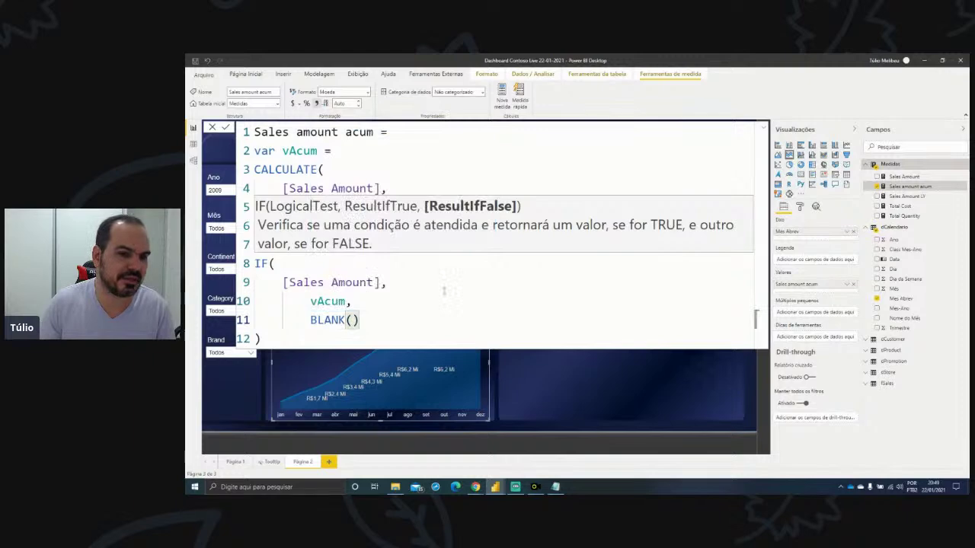
- Remove the BLANK() argument and its comma so the IF ends with vAcum
key(BackSpace)
key(BackSpace)
key(BackSpace)
key(BackSpace)
key(BackSpace)
key(BackSpace)
key(BackSpace)
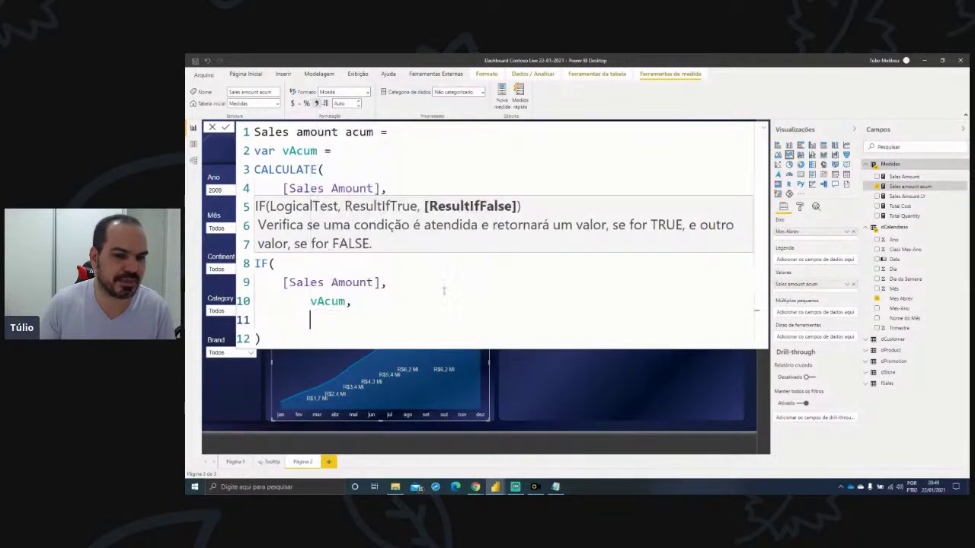
key(BackSpace)
key(BackSpace)
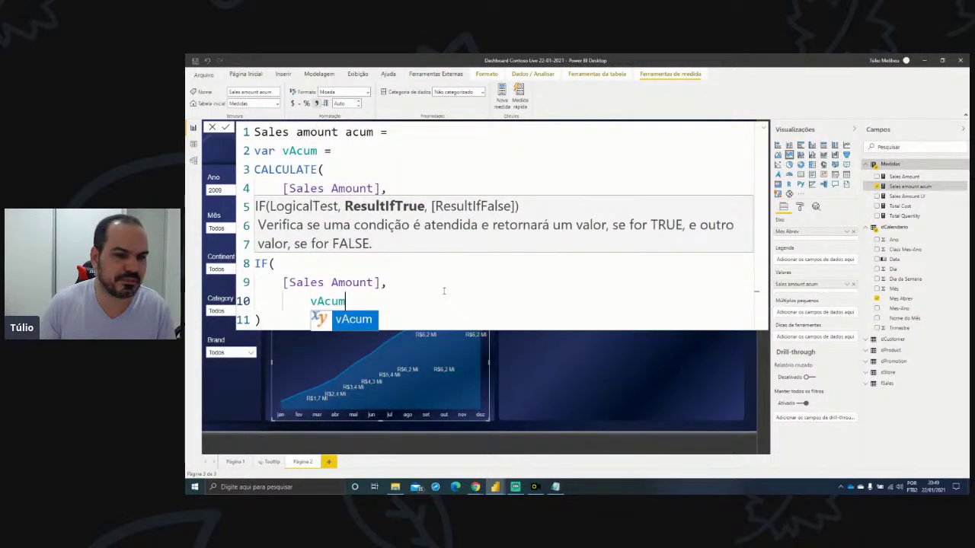
key(Escape)
key(Return)
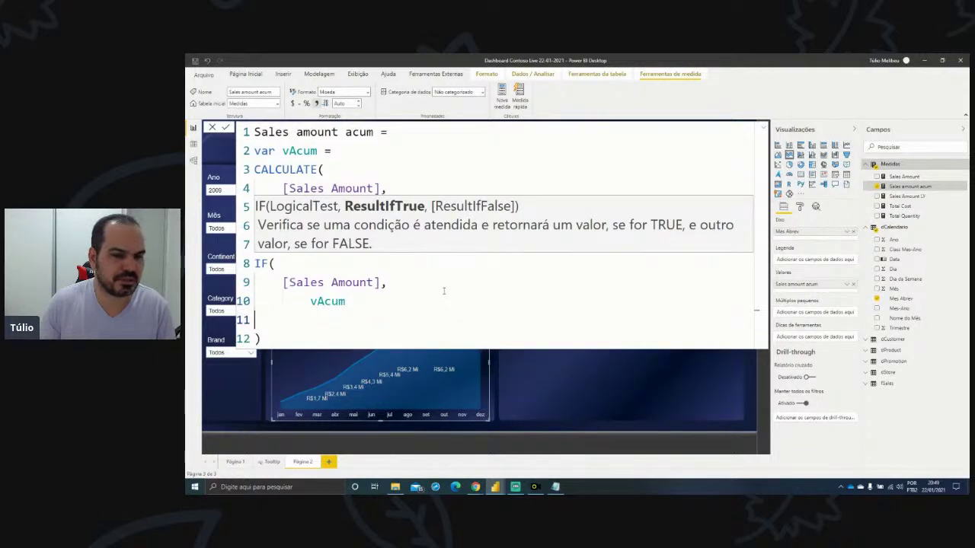
key(BackSpace)
key(Escape)
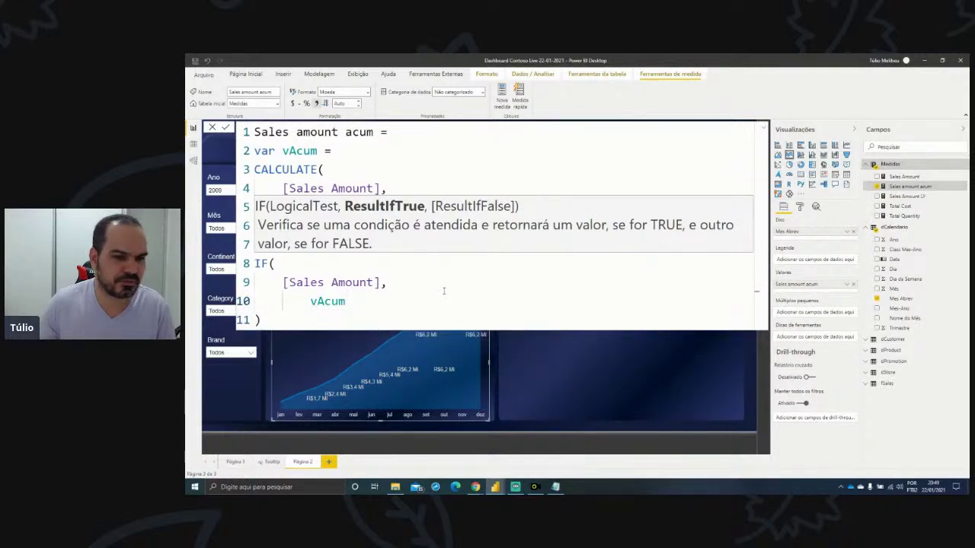
- Return vResultado at the end of the Sales amount acum measure, commit it and check the lower area chart
key(Down)
key(Return)
text(return)
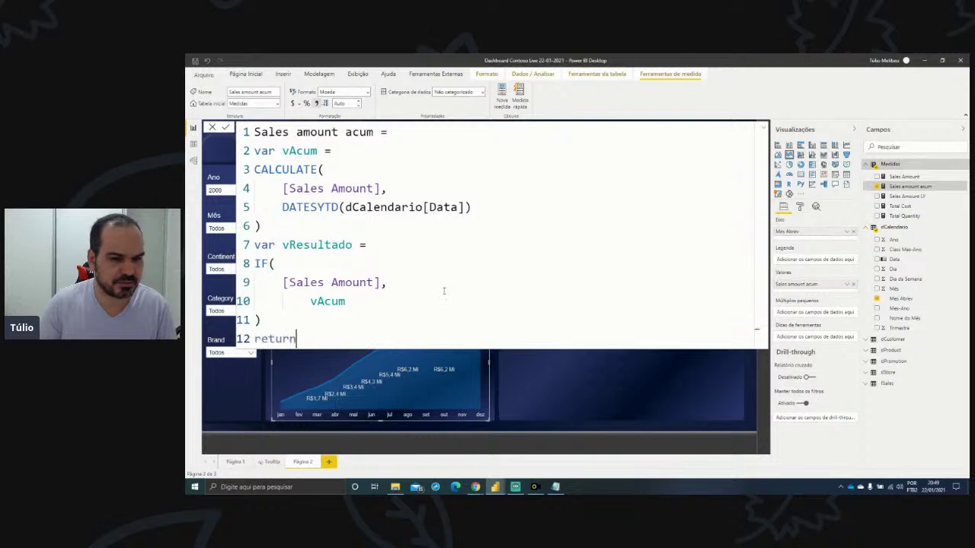
key(Return)
text(vResultado)
key(Tab)
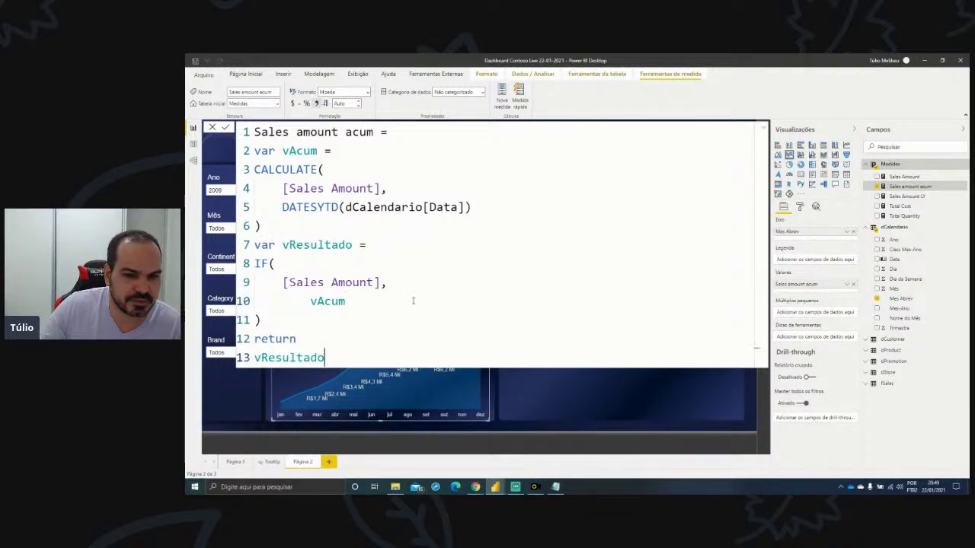
click(412, 381)
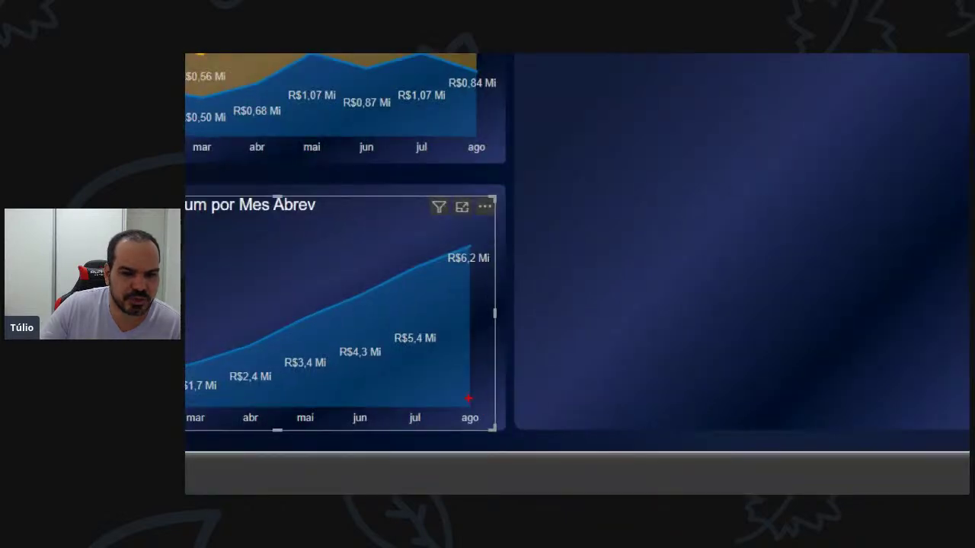
mouse_move(468, 397)
mouse_down()
mouse_move(449, 414)
mouse_move(464, 444)
mouse_move(501, 417)
mouse_move(481, 396)
mouse_up()
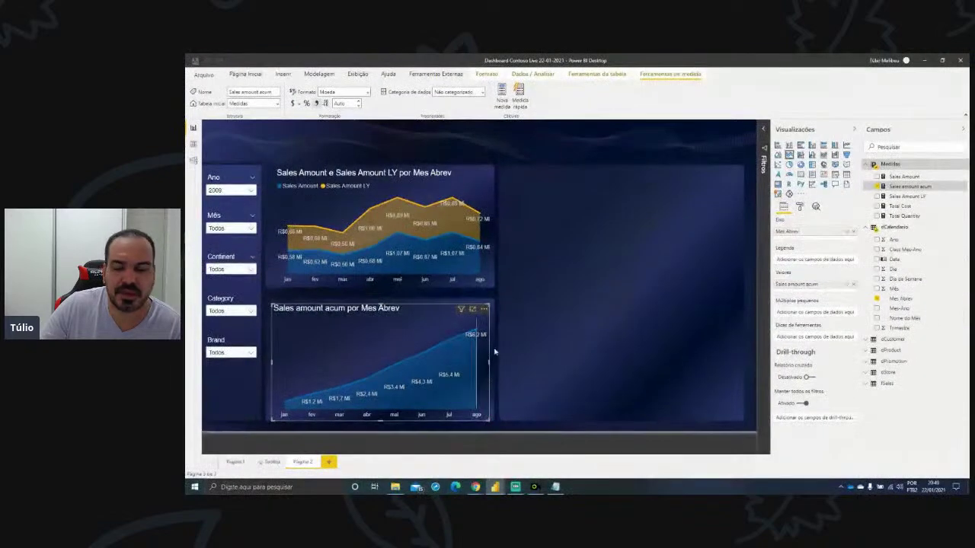
- Create a measure named Sales amt Acum LY in the Medidas table from the CALCULATE expression copied from Sales amount acum
click(903, 187)
drag(326, 359, 284, 301)
drag(269, 230, 242, 177)
key(ctrl+c)
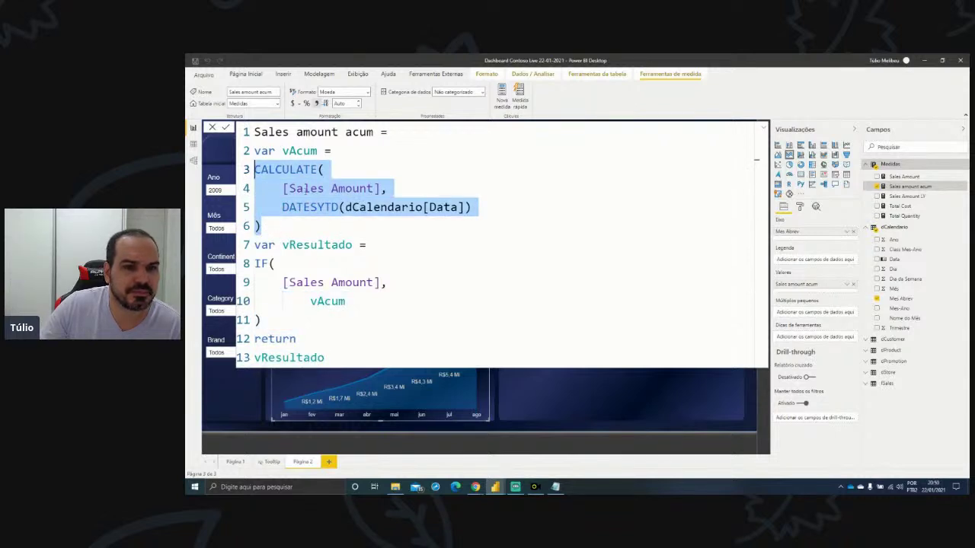
right_click(891, 165)
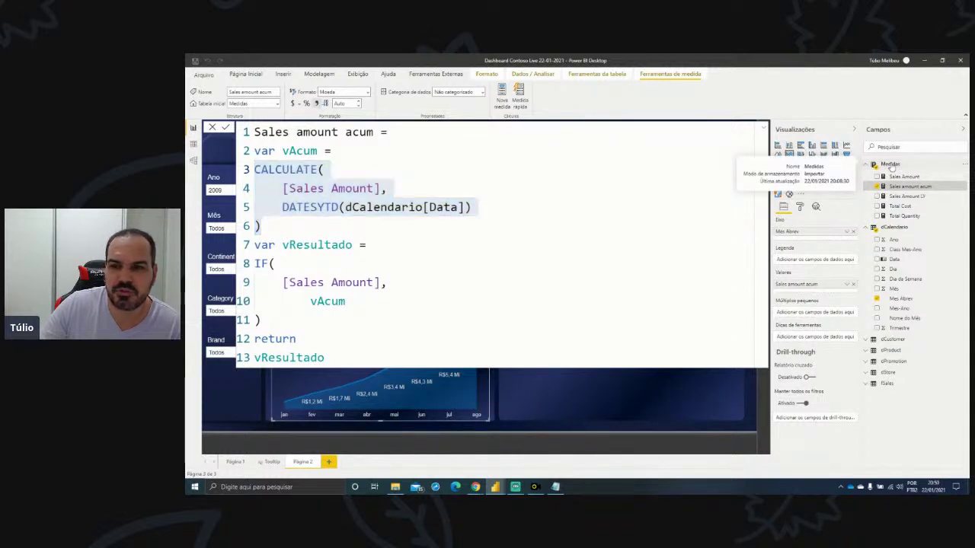
click(891, 175)
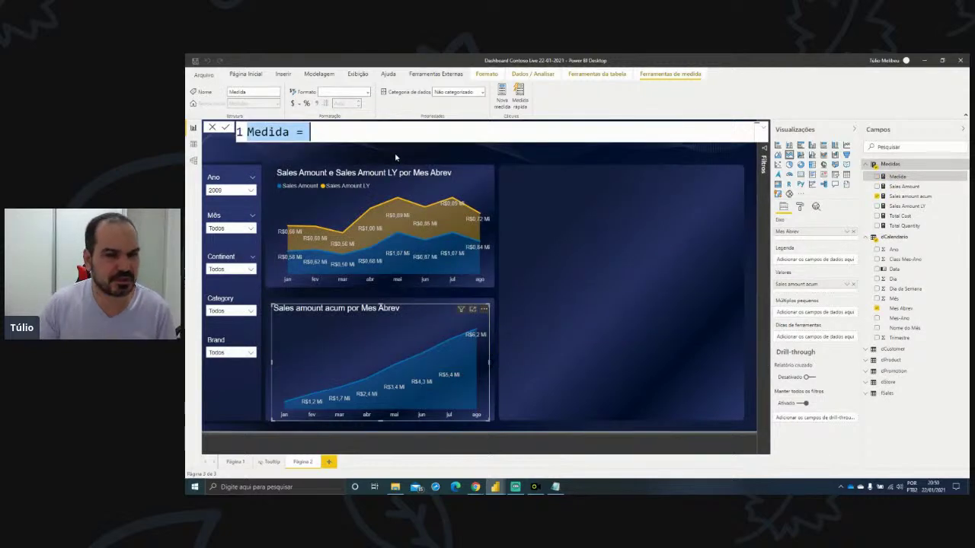
text(Sales amt Acum LY =)
key(shift+Return)
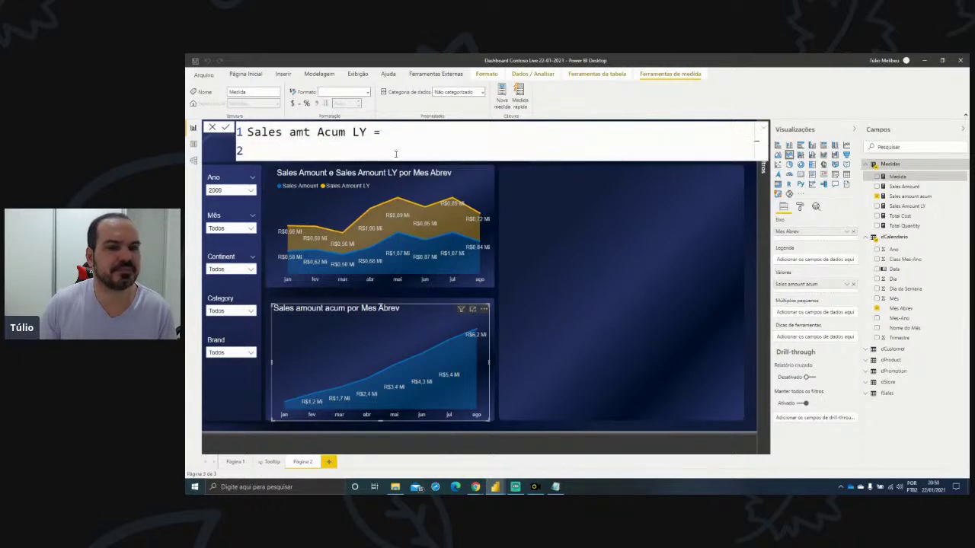
key(ctrl+v)
- Base the new measure on [Sales Amount LY] and add it to the values of the lower area chart
drag(374, 169, 276, 169)
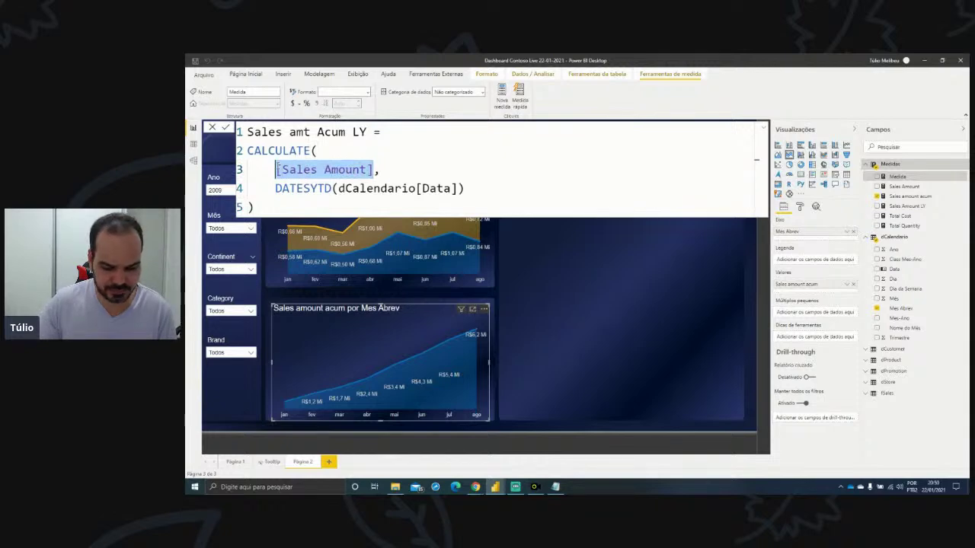
text(sales,)
key(Down)
key(Down)
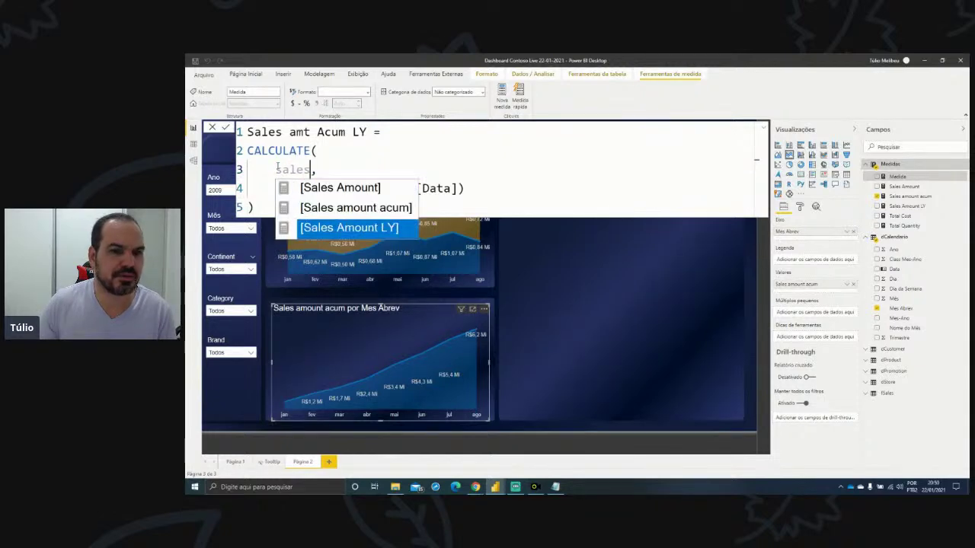
key(Tab)
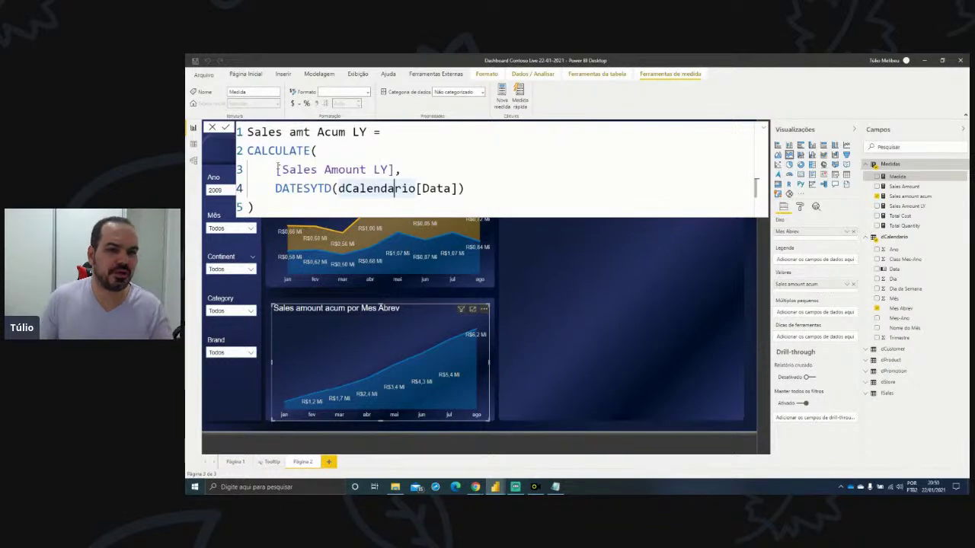
key(Return)
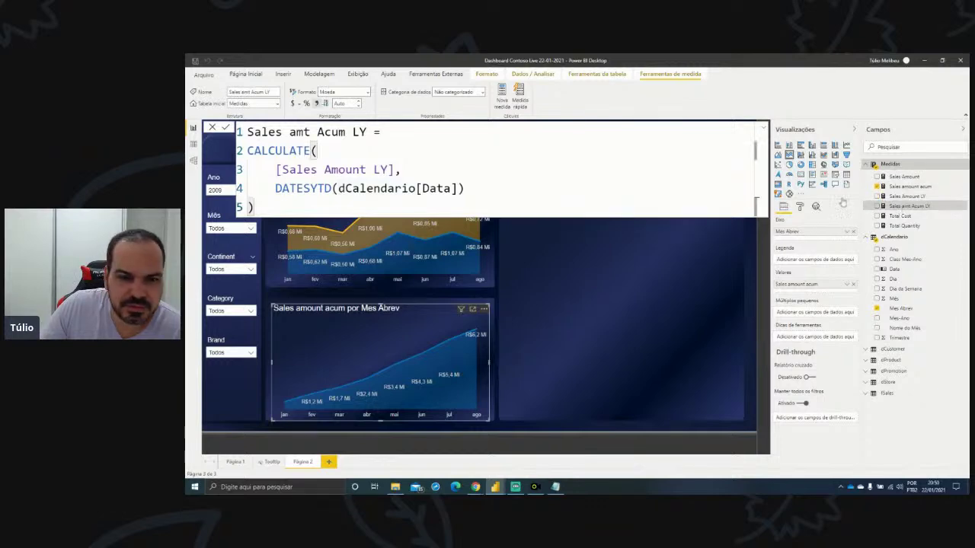
drag(433, 343, 419, 355)
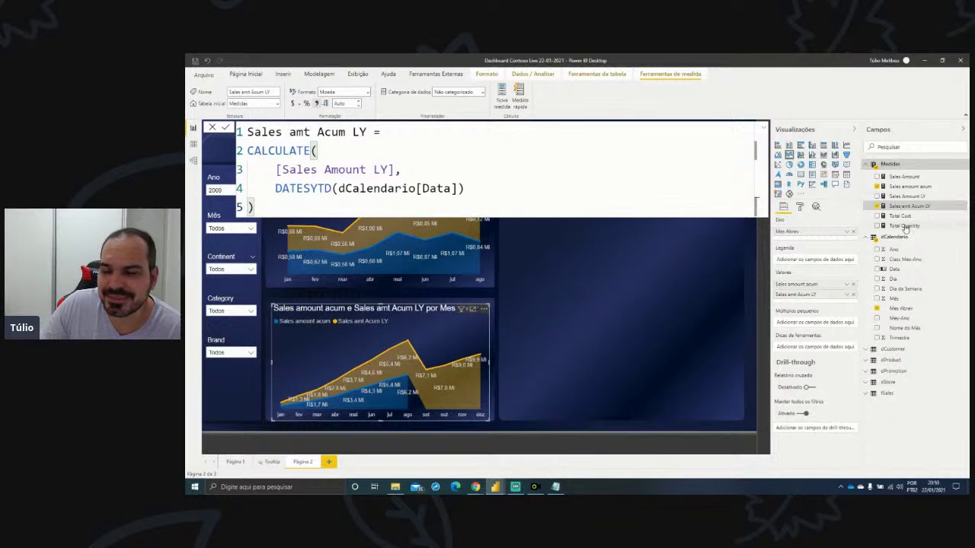
- Replace the expression of Sales amt Acum LY with the full vAcum and vResultado expression copied from Sales amount acum
click(913, 187)
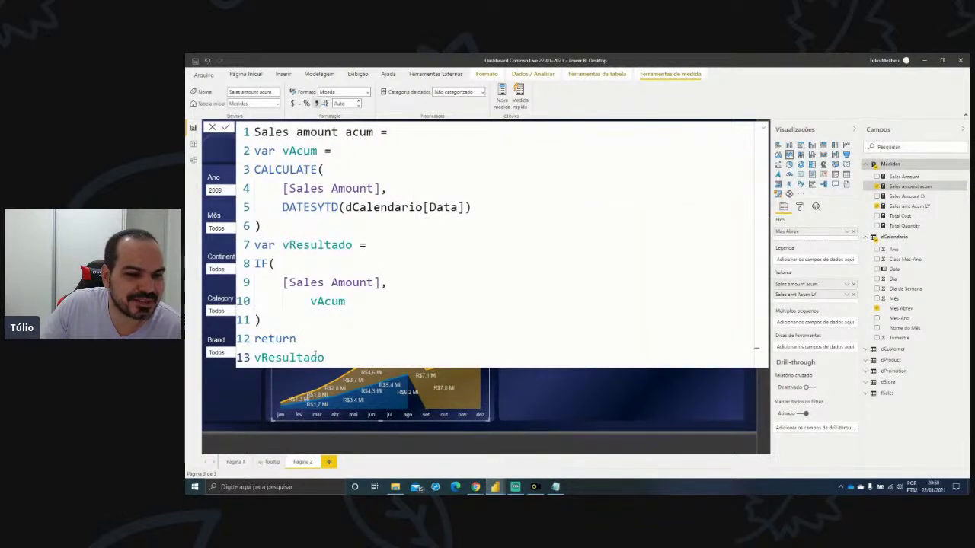
drag(325, 357, 236, 163)
key(ctrl+c)
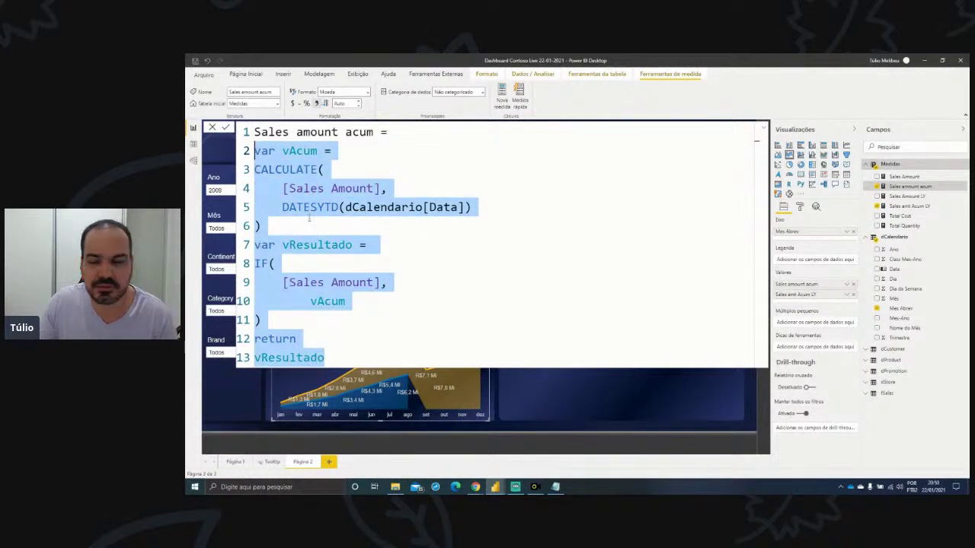
key(Escape)
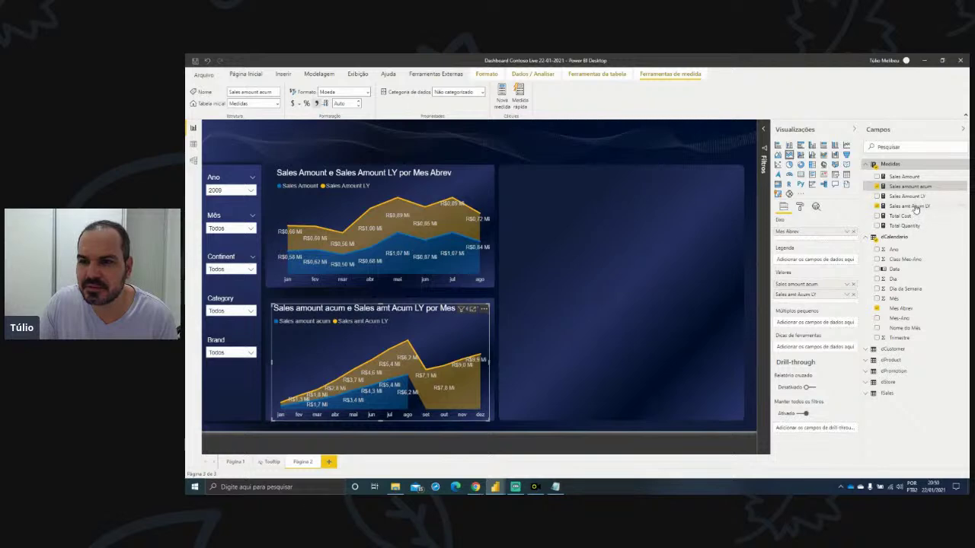
click(911, 205)
click(239, 188)
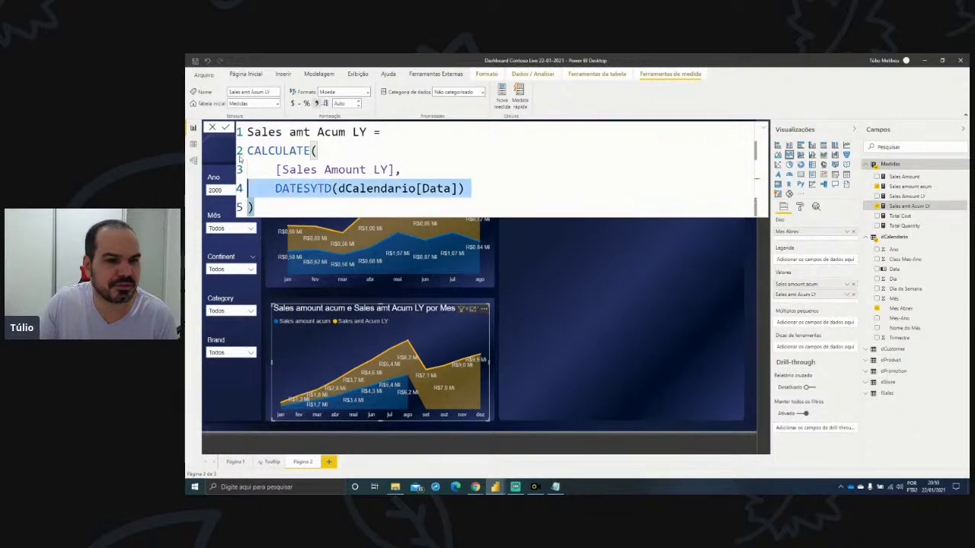
drag(239, 160, 238, 155)
key(ctrl+v)
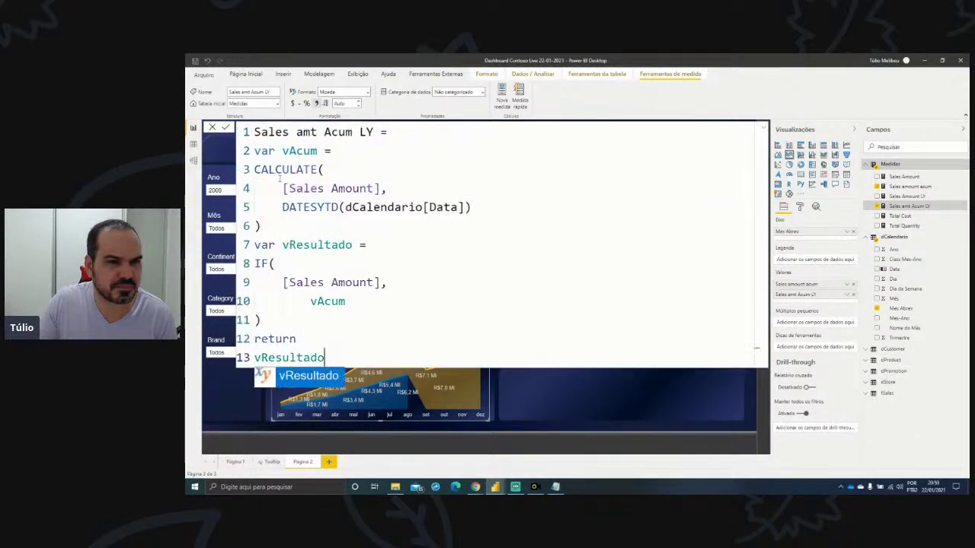
- Replace [Sales Amount] with [Sales Amount LY] inside the CALCULATE of Sales amt Acum LY
drag(381, 189, 282, 188)
text(sales,)
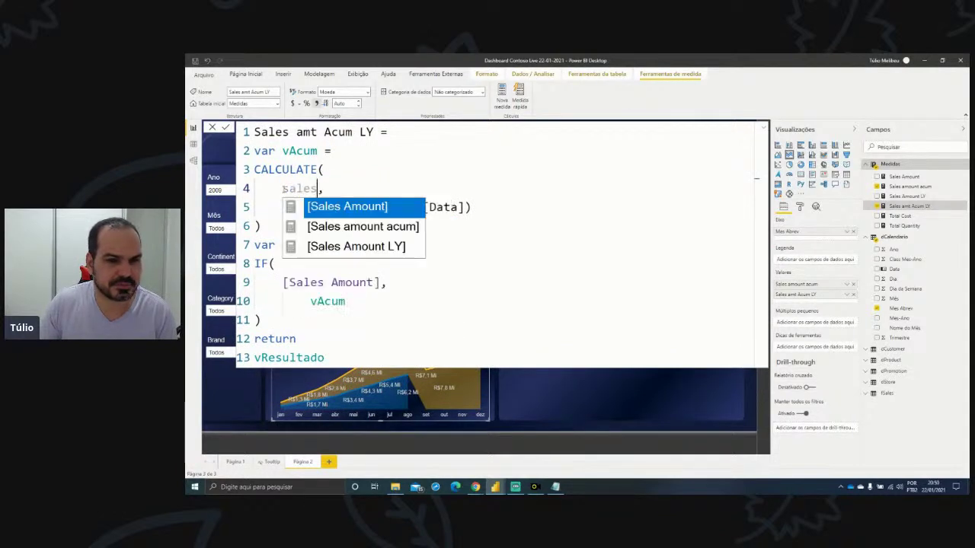
key(Down)
key(Down)
key(Tab)
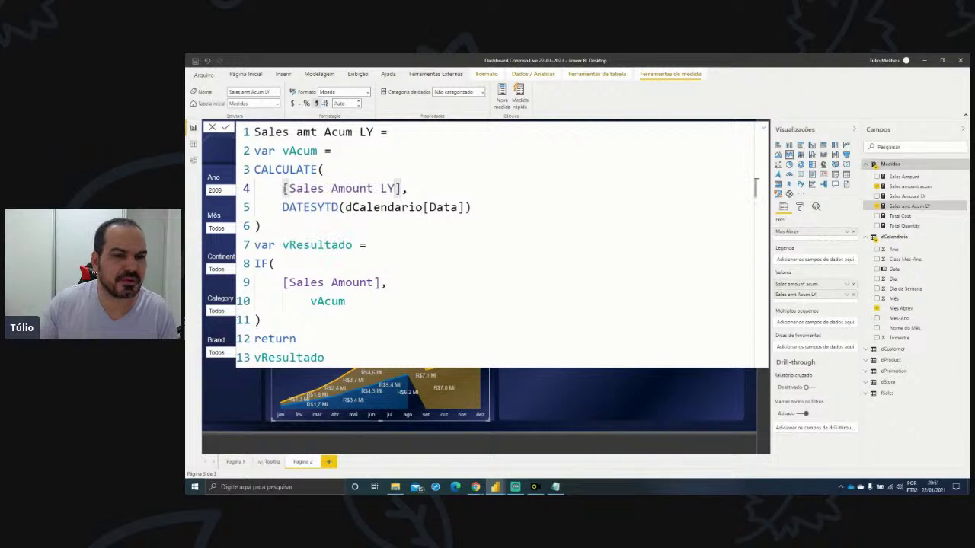
- Rename the variable vAcum to vAcum_LY in its declaration and in the IF, and commit the measure
click(332, 284)
click(319, 153)
text(_LY)
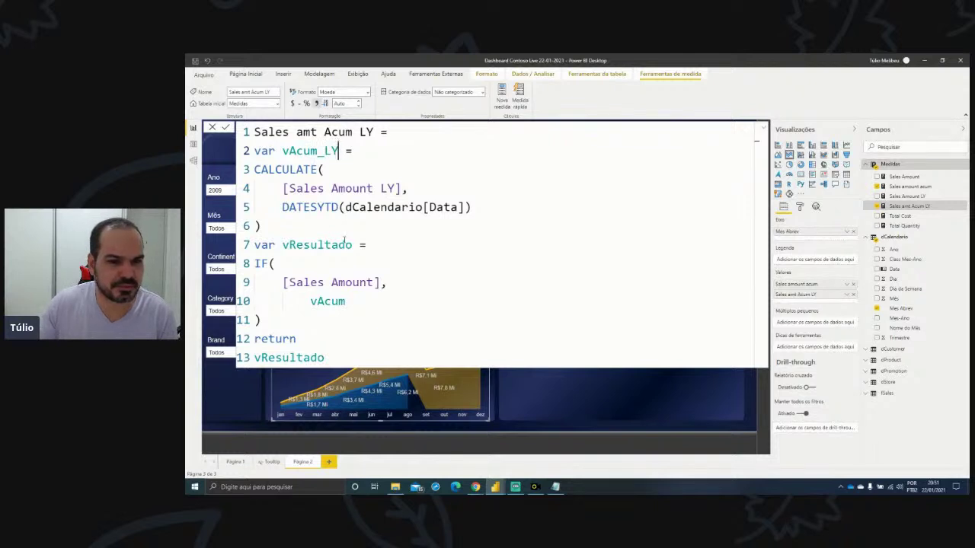
text(_LY)
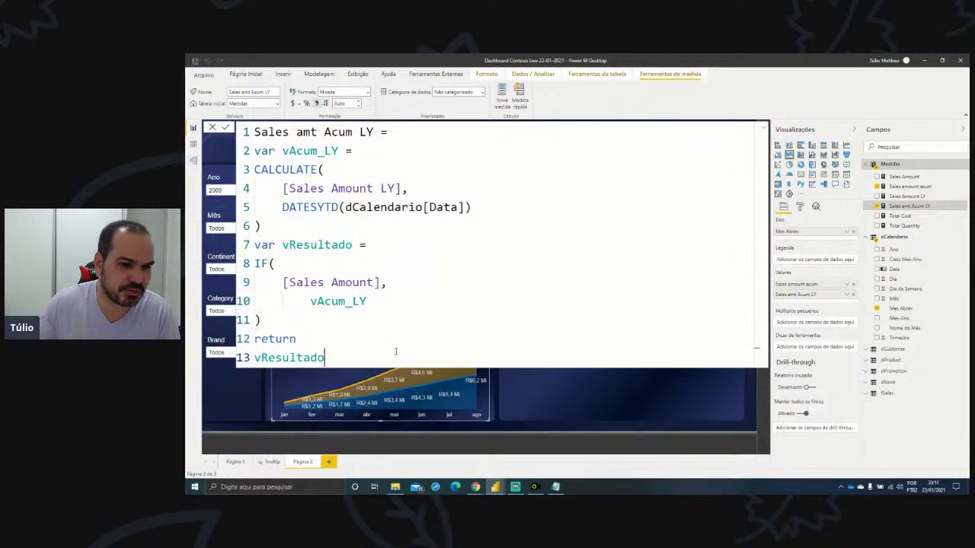
key(Escape)
- Filter the page to year 2008 and examine the accumulated Sales Amount and LY series between ago and dez
mouse_move(395, 354)
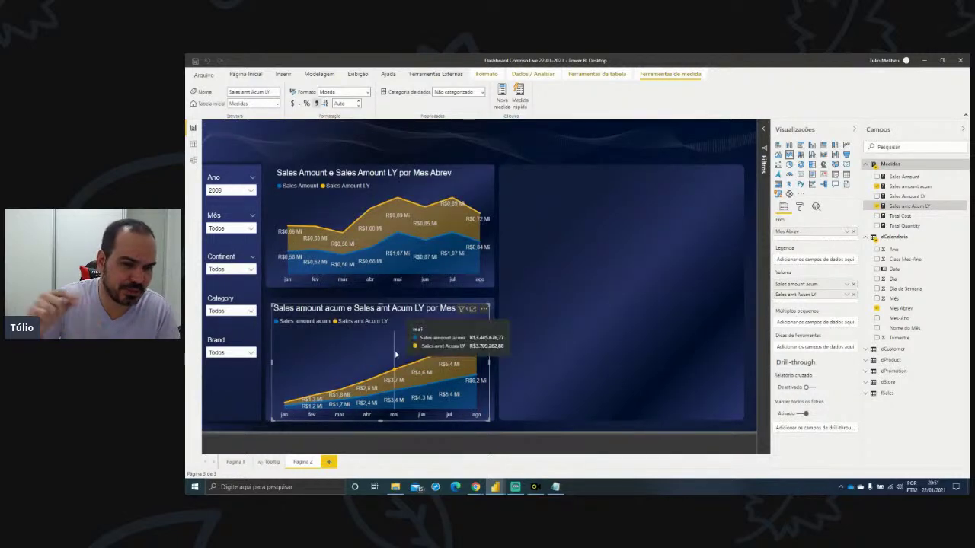
click(239, 192)
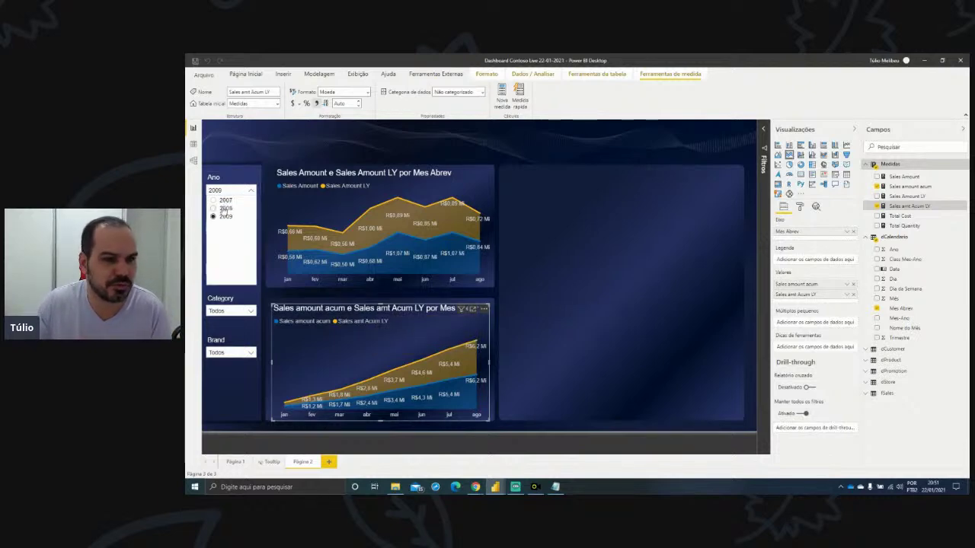
click(224, 208)
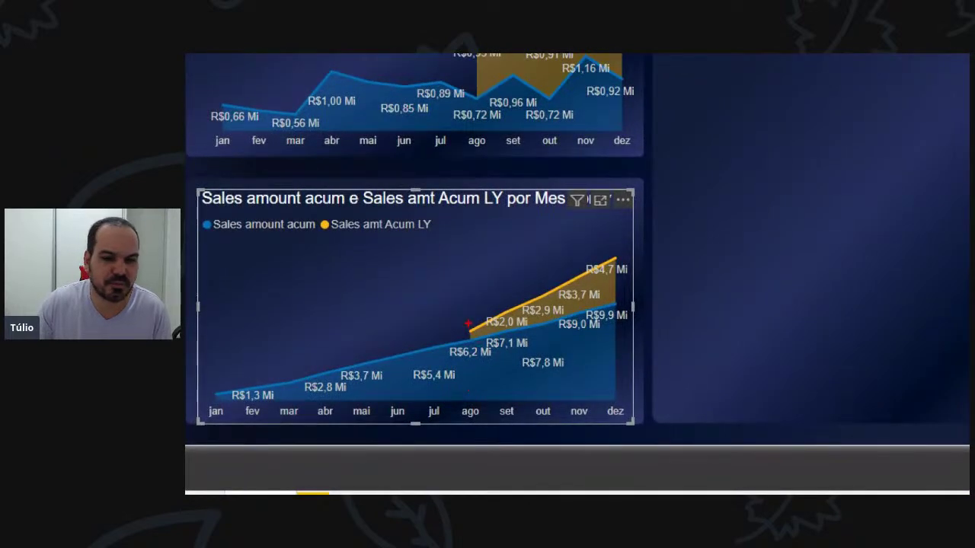
drag(469, 323, 468, 411)
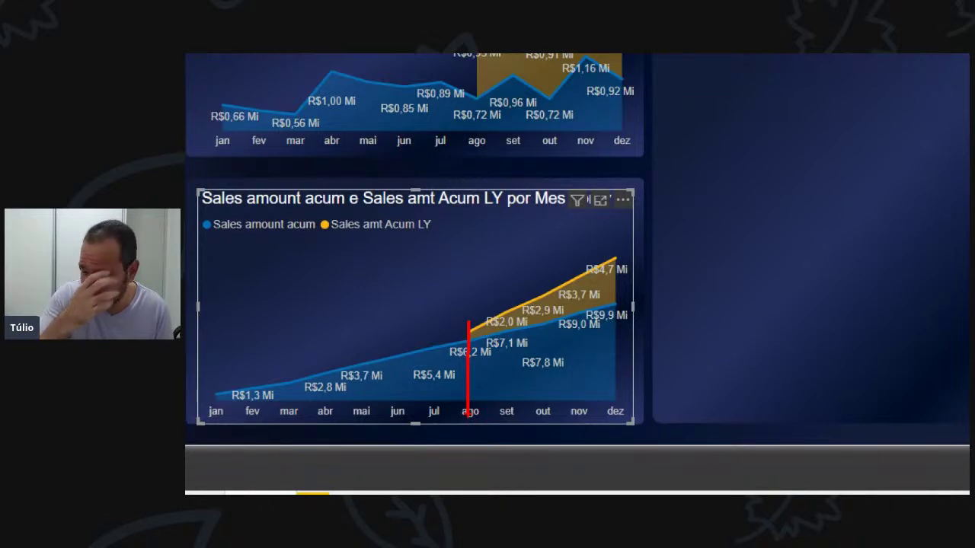
mouse_move(618, 395)
mouse_down()
mouse_move(606, 439)
mouse_move(657, 422)
mouse_move(629, 394)
mouse_up()
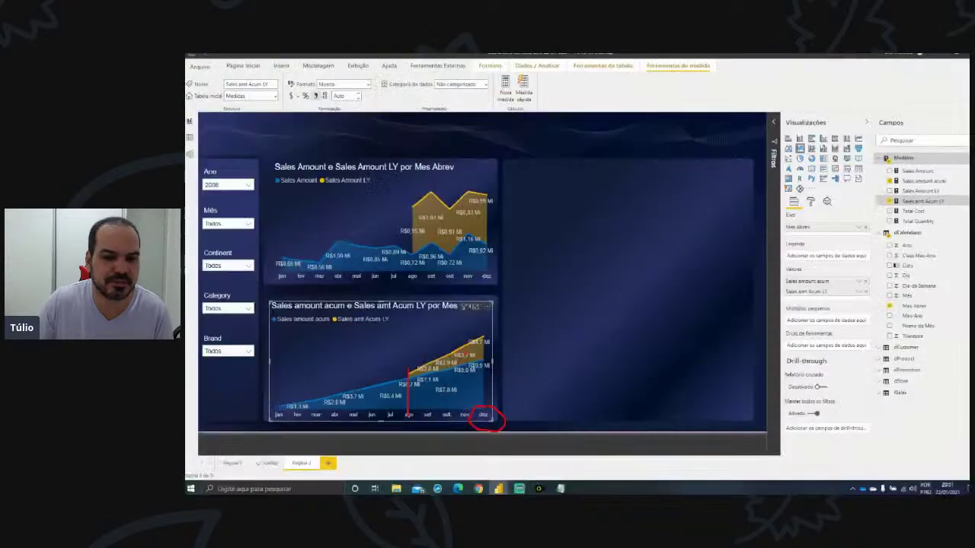
- Set the Ano slicer back to 2009 and check the last month plotted in the accumulated chart
click(228, 185)
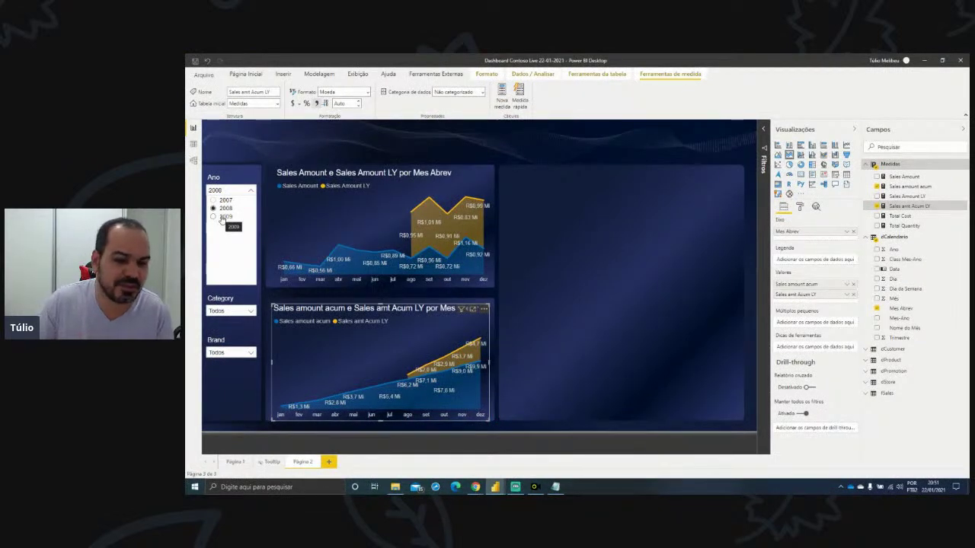
click(223, 217)
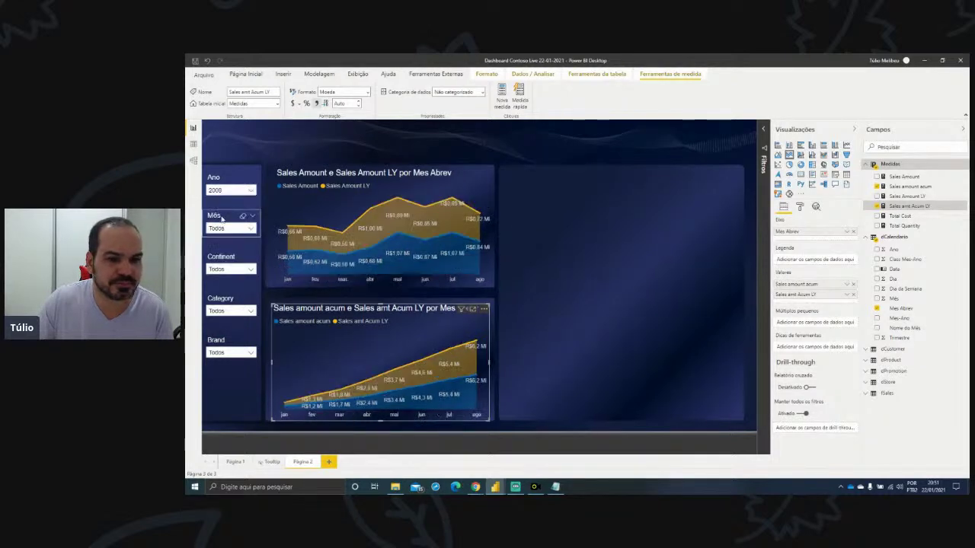
click(231, 190)
click(231, 190)
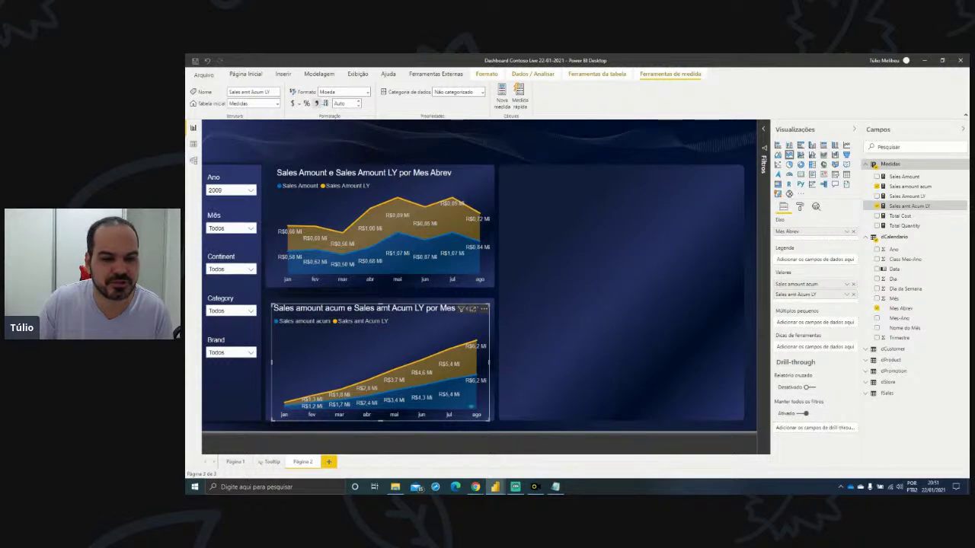
drag(470, 405, 489, 425)
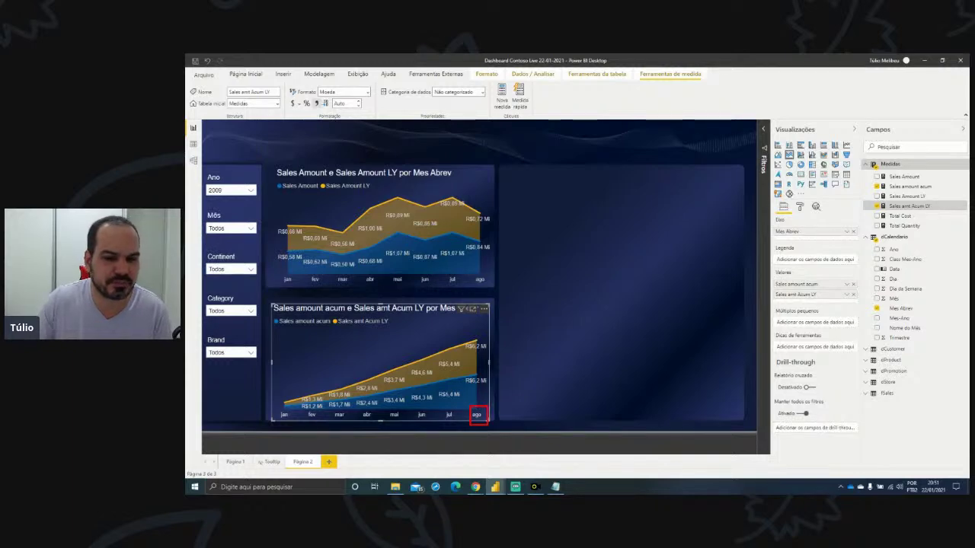
key(Escape)
click(540, 323)
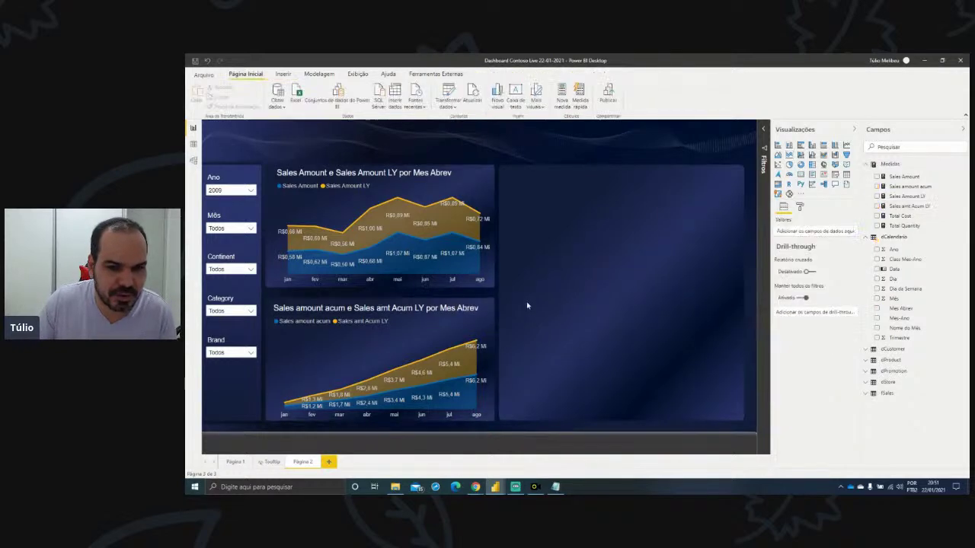
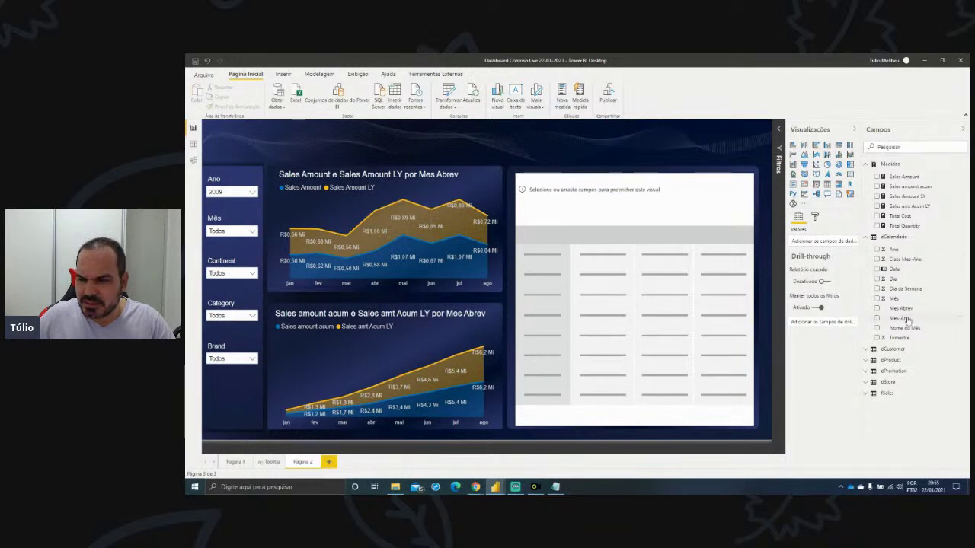
- Build a new table visual with the dProduct fields Category, Brand and Product Name
click(898, 238)
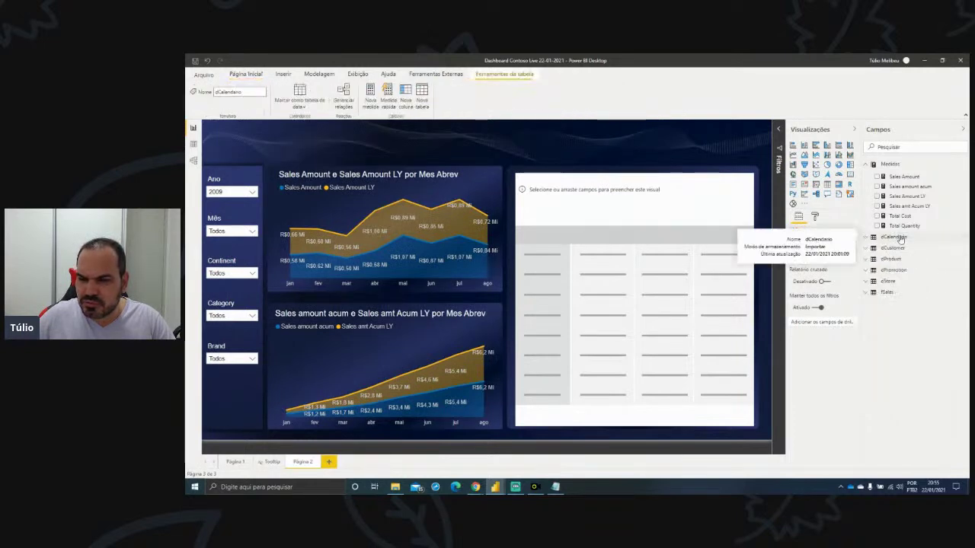
click(891, 260)
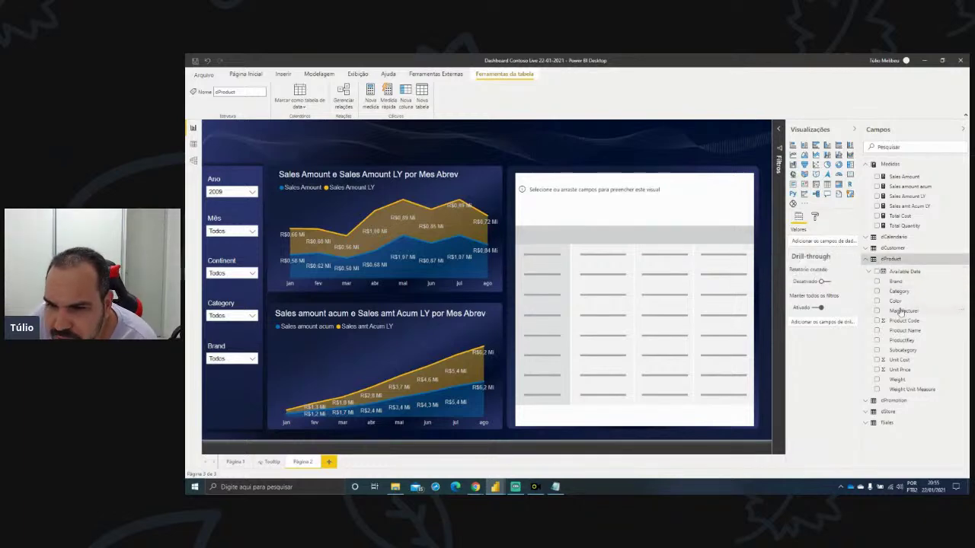
drag(899, 292, 812, 243)
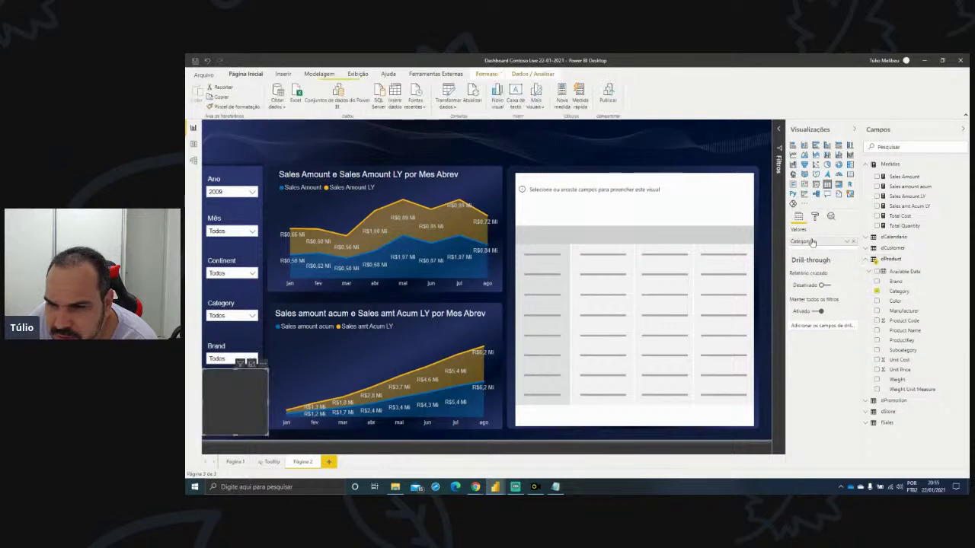
click(897, 282)
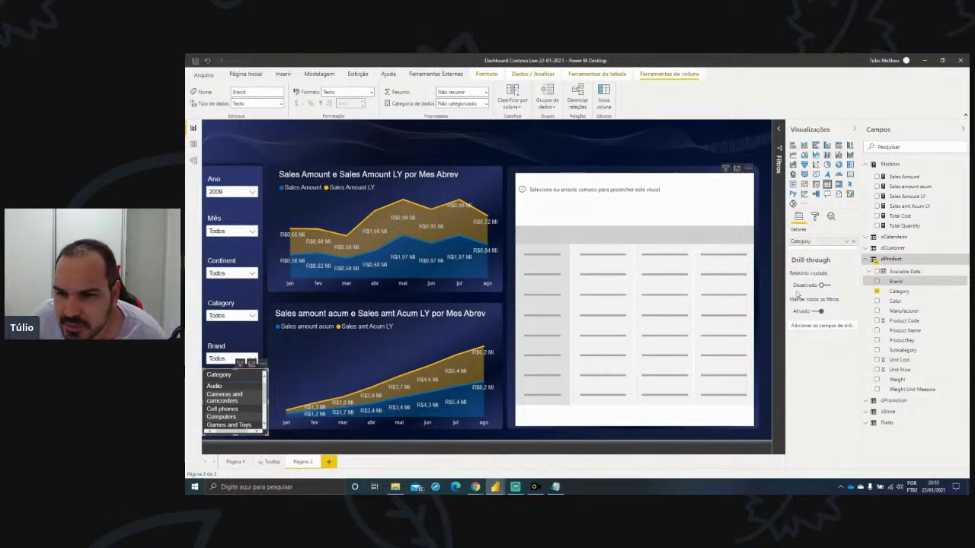
drag(899, 282, 807, 251)
drag(899, 331, 804, 259)
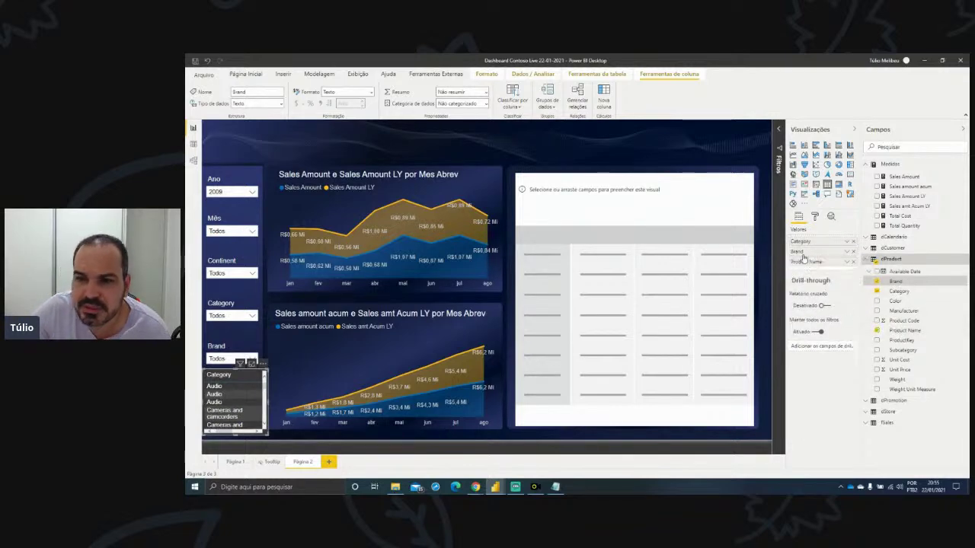
click(660, 272)
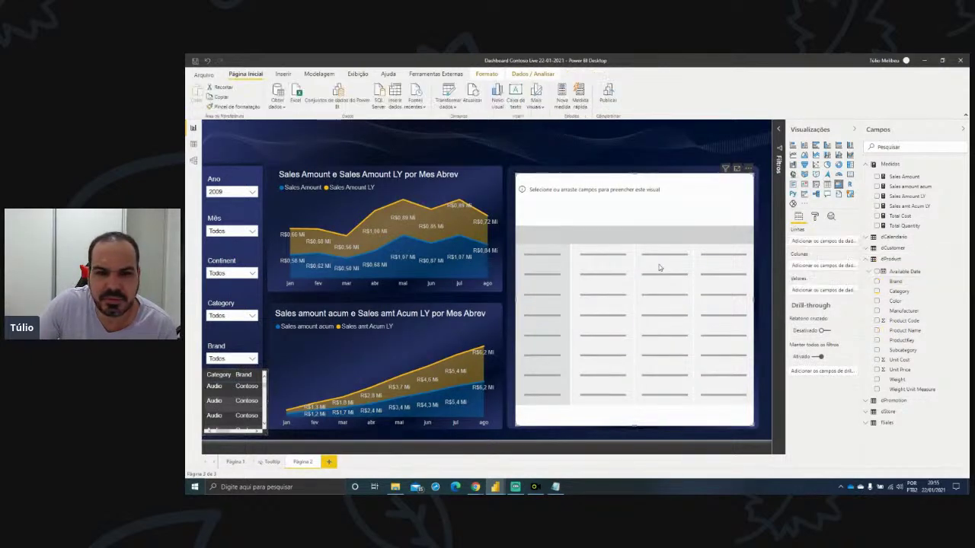
- Move the product table over the empty matrix and convert it to a matrix with rows ordered Category, Product Name, Brand
click(244, 433)
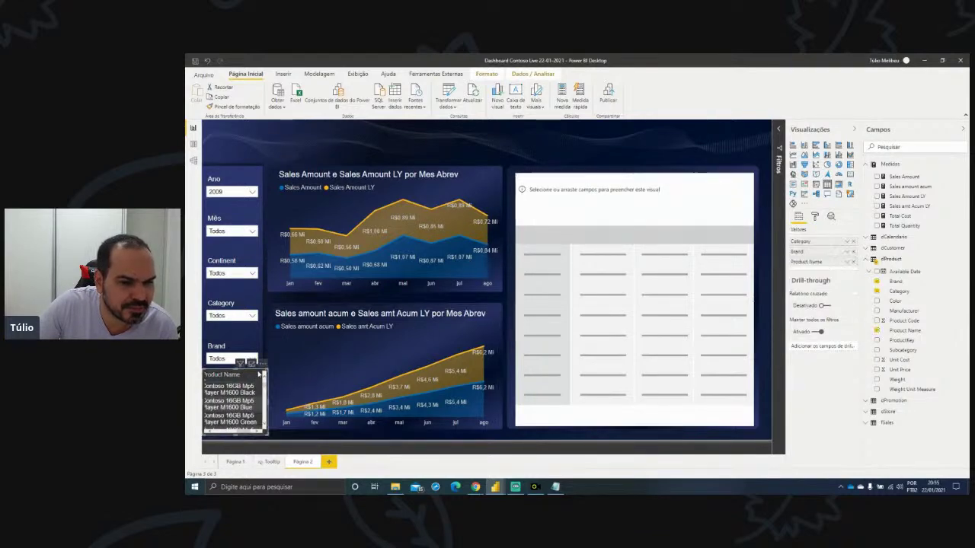
drag(259, 375, 709, 228)
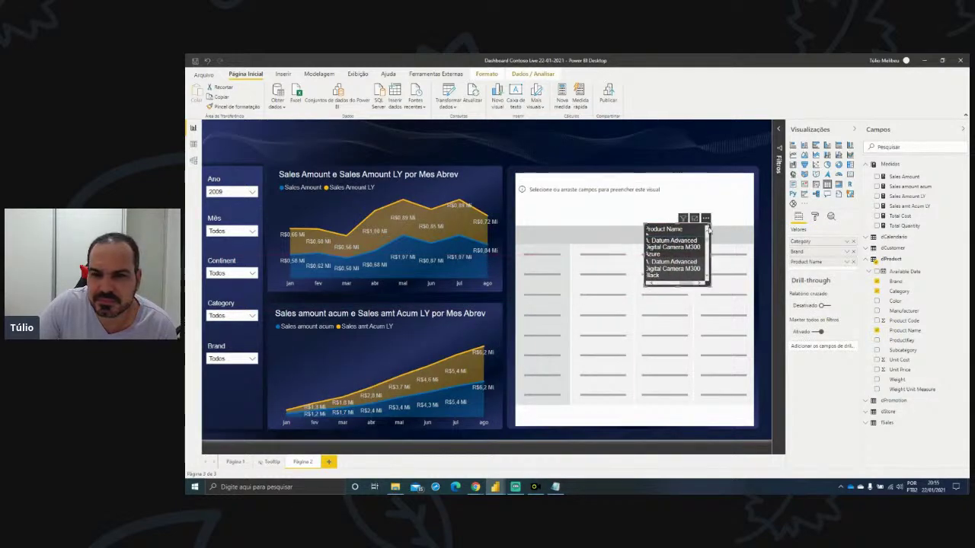
click(838, 184)
mouse_move(800, 251)
mouse_down()
mouse_move(806, 278)
mouse_move(801, 261)
mouse_up()
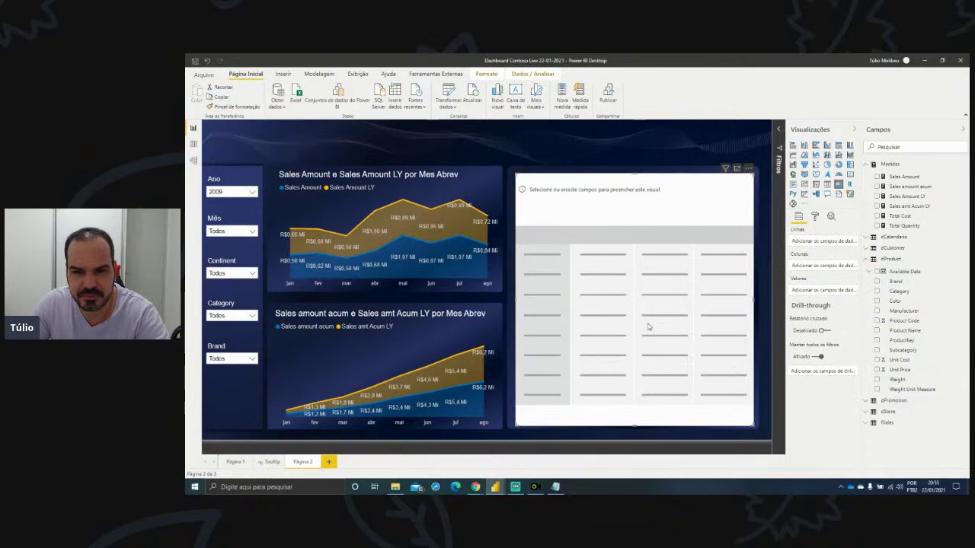
- Delete the empty matrix and enlarge the product matrix to fill the blank card beside the area charts
key(Delete)
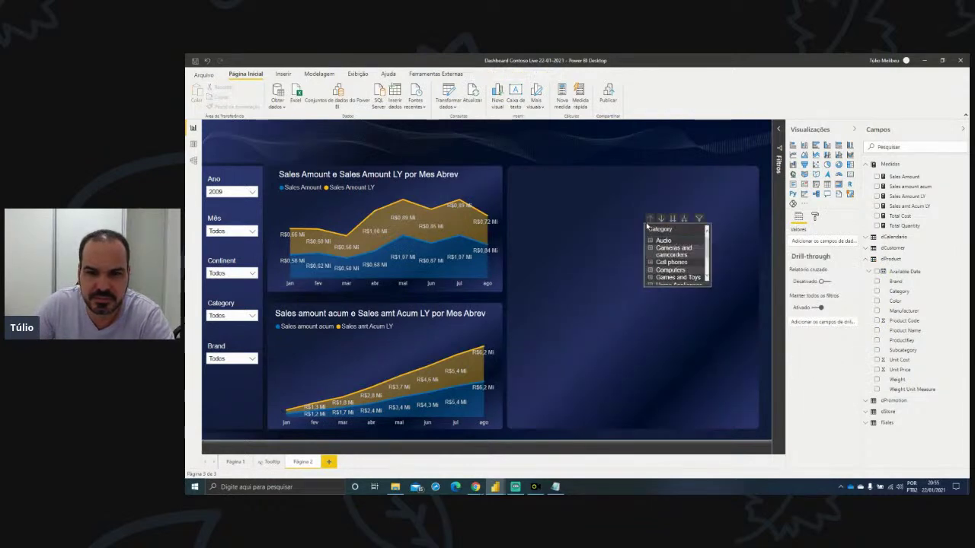
drag(643, 221, 513, 171)
drag(709, 284, 754, 426)
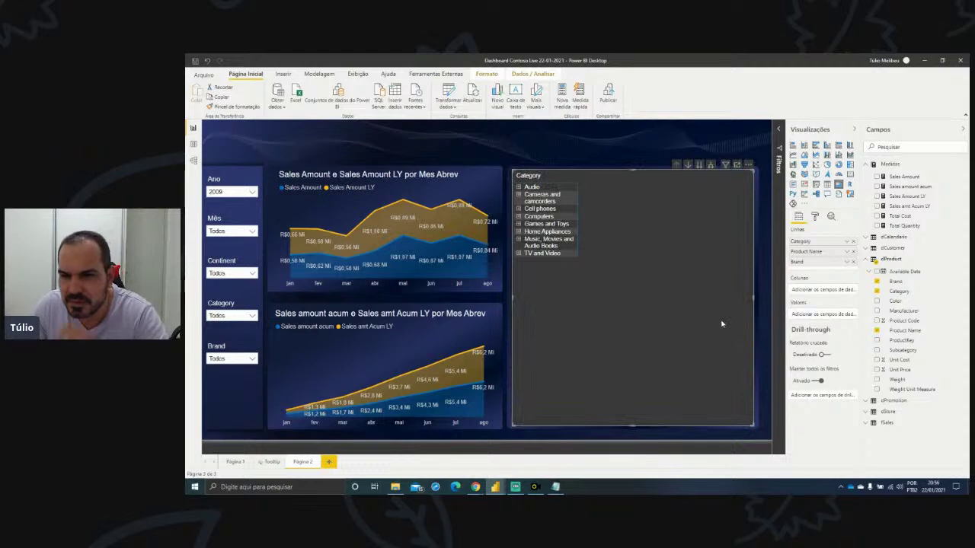
- Add Sales Amount and Sales Amount LY to the values of the product matrix
drag(683, 214, 653, 211)
drag(903, 197, 695, 219)
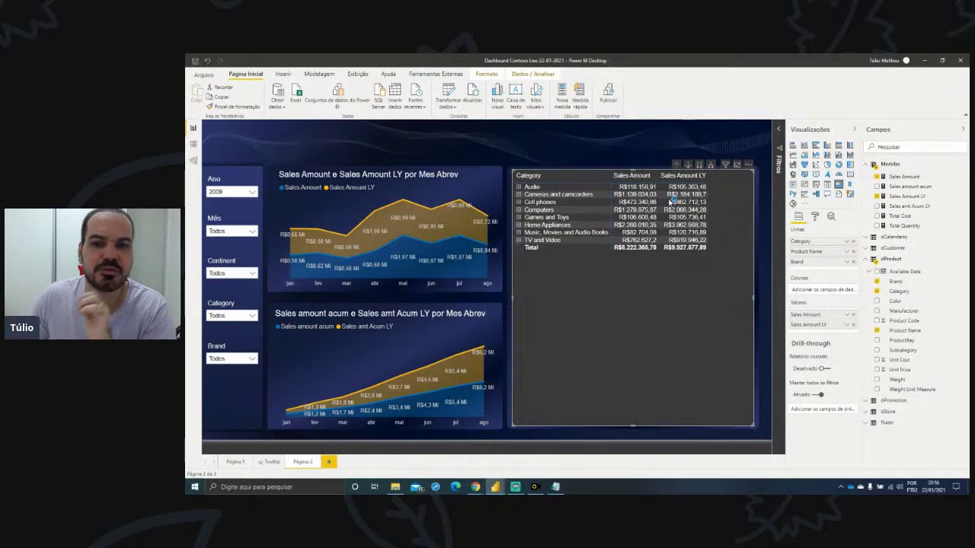
mouse_move(670, 201)
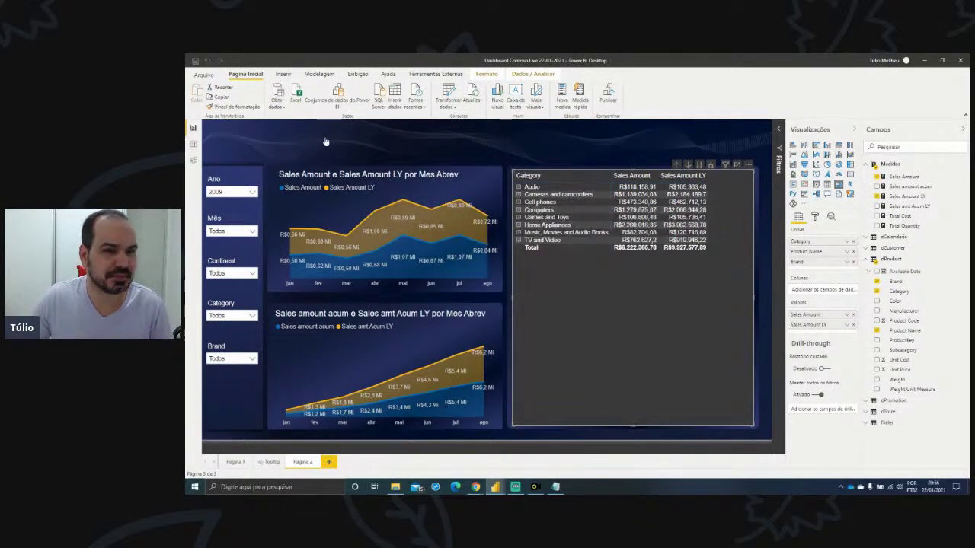
- Create a new measure named Var YoY and begin its expression with the DIVIDE function
key(alt+h)
key(n)
key(m)
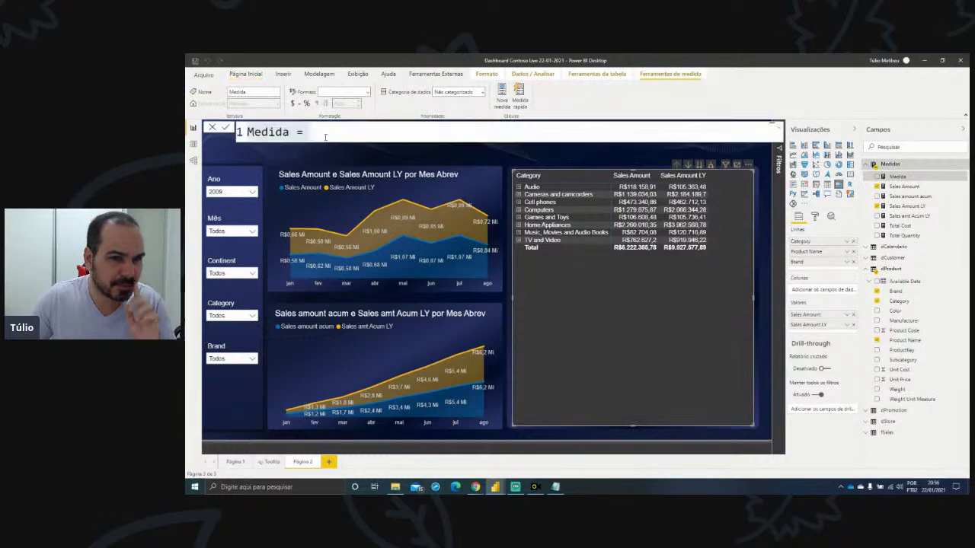
text(V)
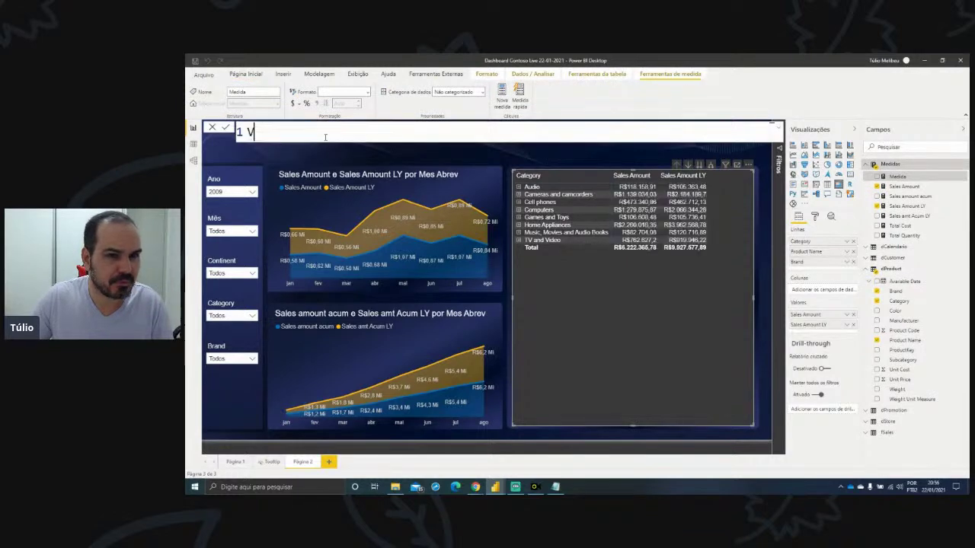
text(ar YoY =)
key(shift+Return)
text(DIVIDE()
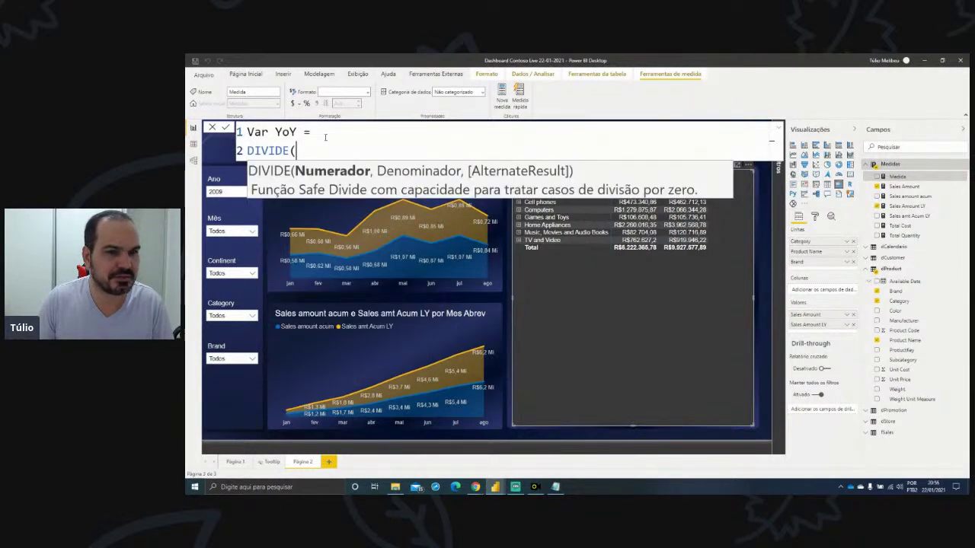
- Enter [Sales Amount] - [Sales Amount LY] as the numerator of the DIVIDE in Var YoY
key(shift+Return)
text(sale)
key(Tab)
text(- sale)
key(Down)
key(Down)
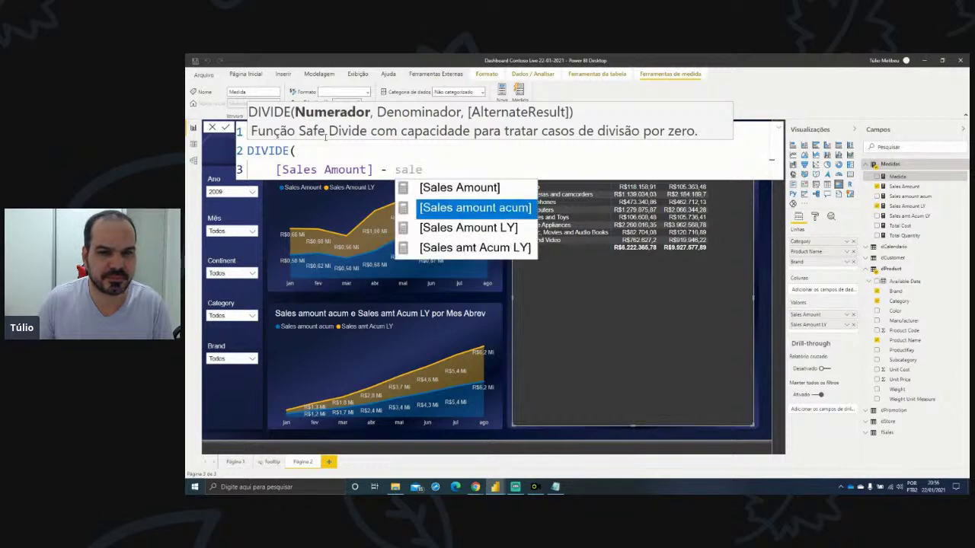
key(Tab)
text(,)
- Enter [Sales Amount LY] as the DIVIDE denominator, close the function and commit the Var YoY measure
key(shift+Return)
text(sale)
key(Down)
key(Down)
key(Tab)
key(shift+Return)
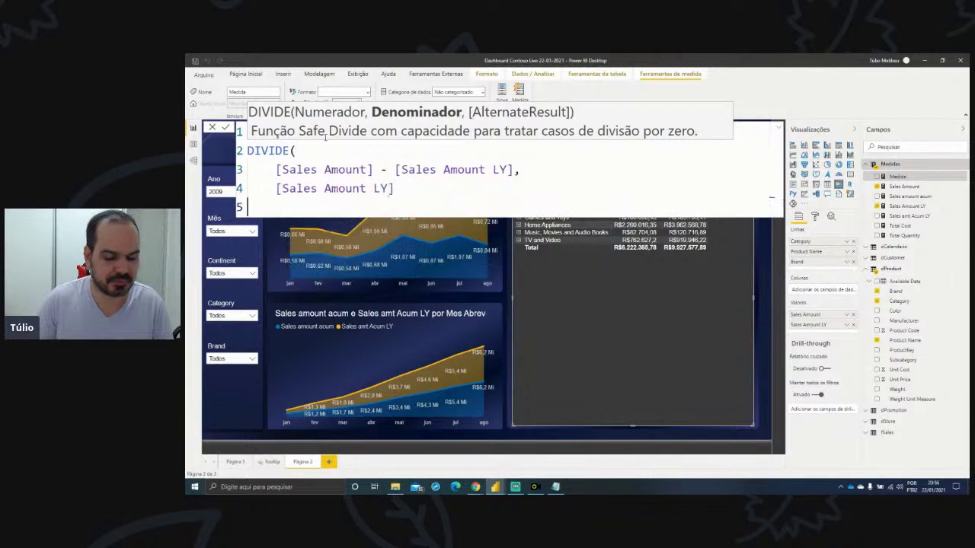
text())
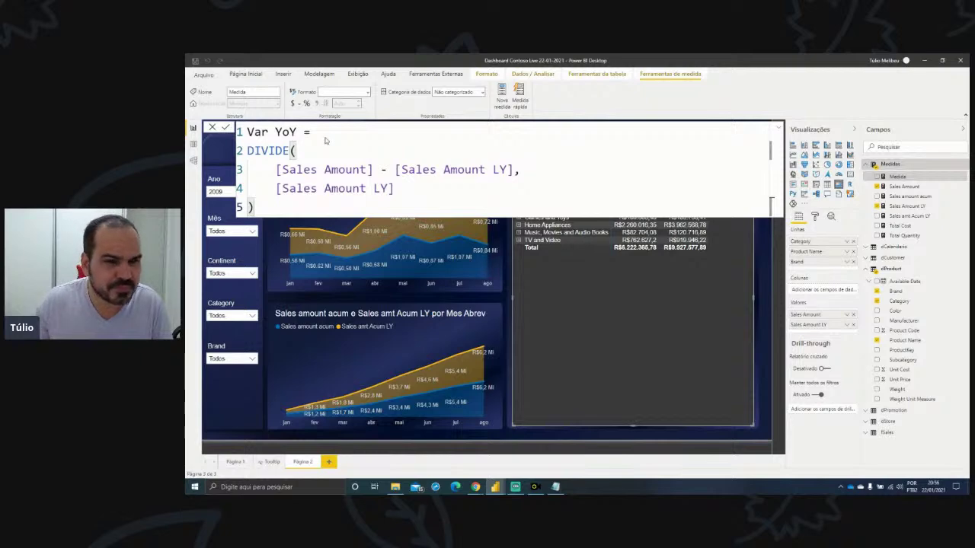
key(Return)
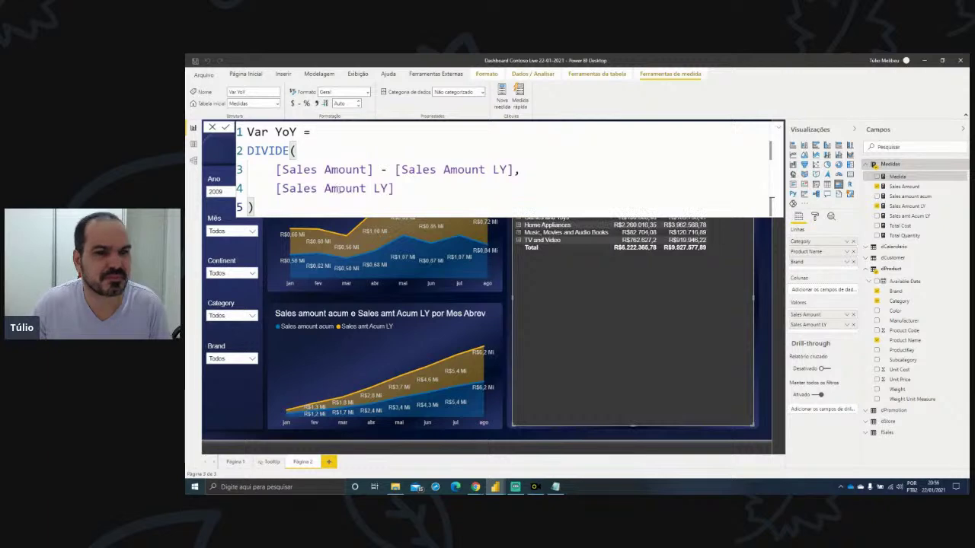
key(Escape)
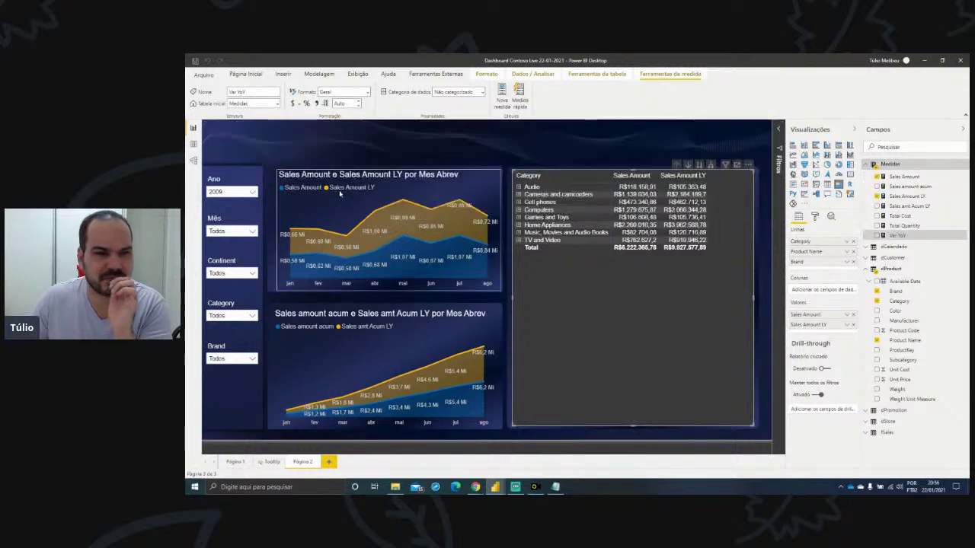
- Add Var YoY to the values of the product matrix and format the measure as a percentage
drag(866, 232, 712, 214)
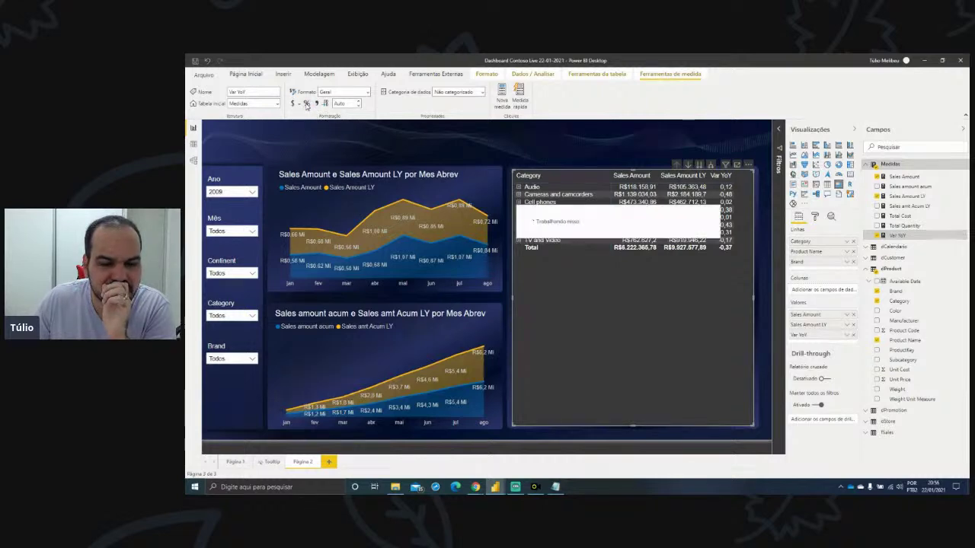
click(306, 103)
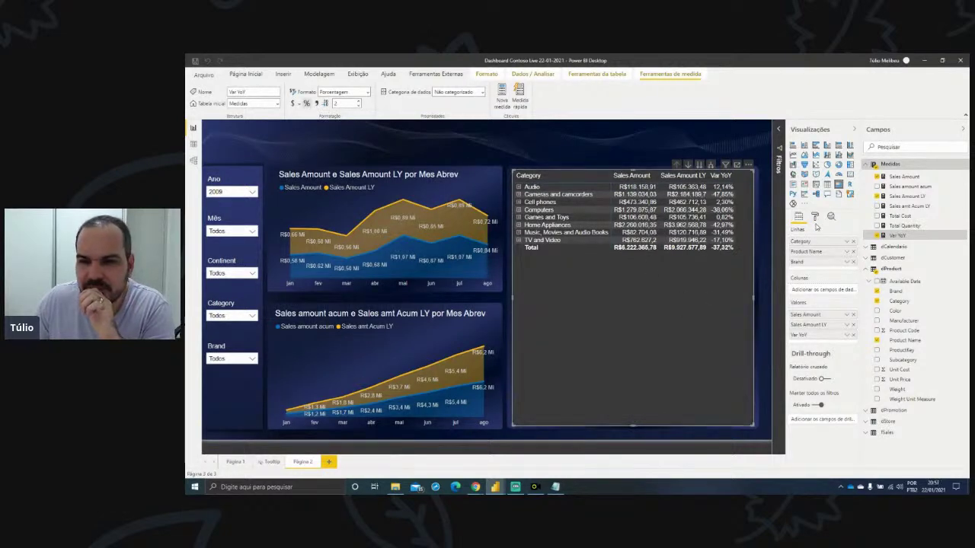
- Turn off the product matrix's background and set its style to Nenhum
click(815, 217)
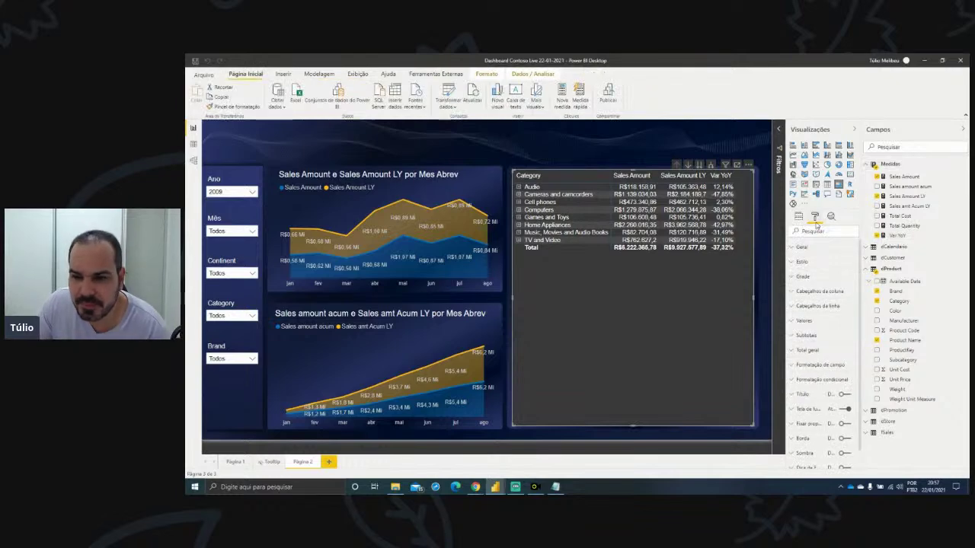
click(844, 410)
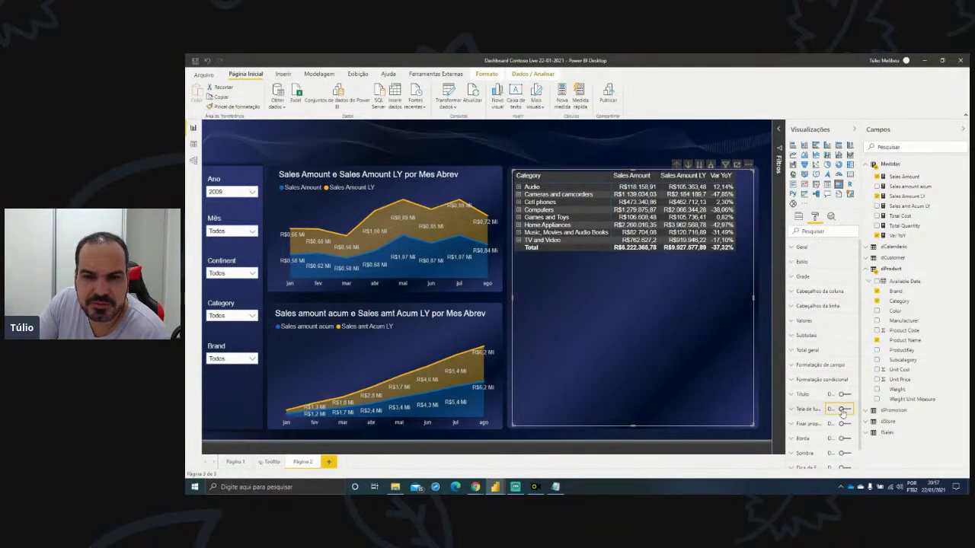
click(805, 264)
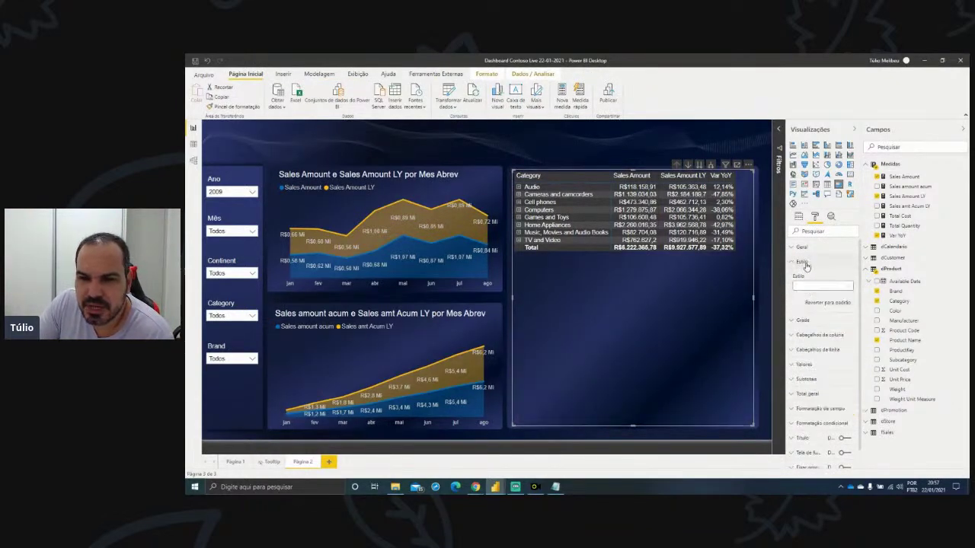
click(809, 286)
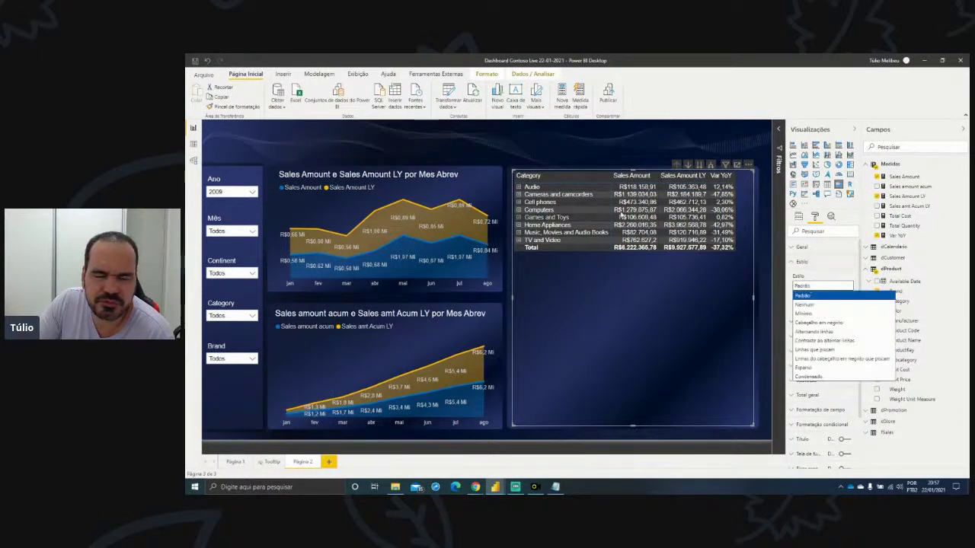
click(829, 304)
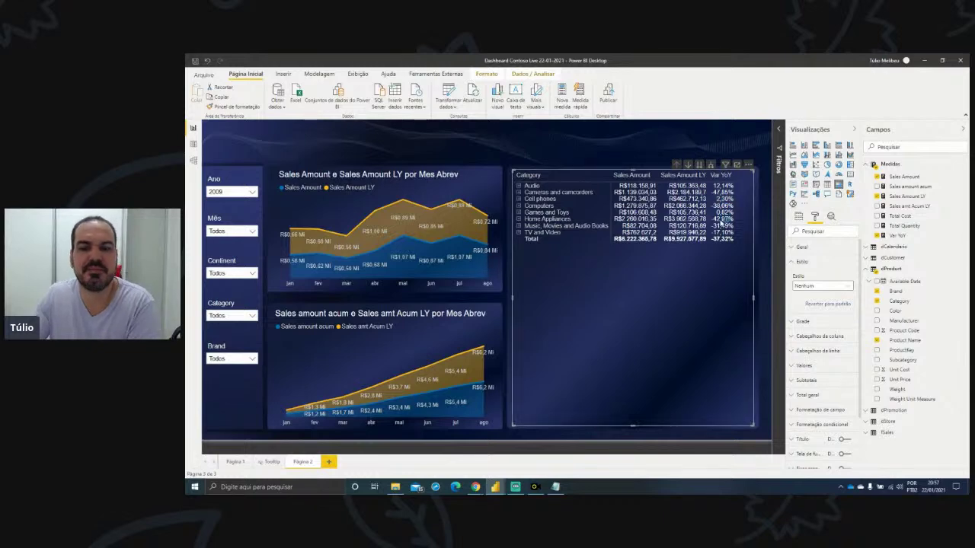
click(720, 222)
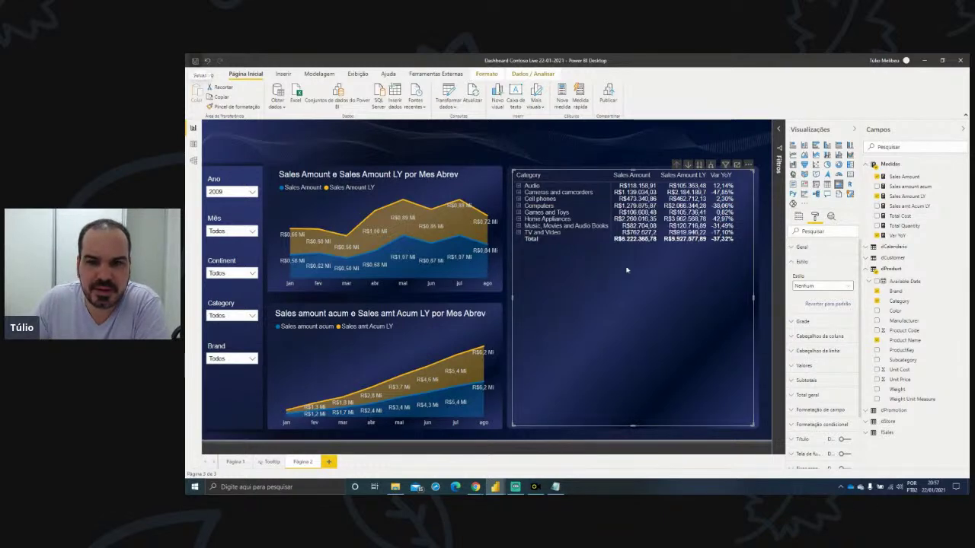
- Check the product level under Computers, collapse it, and move Brand above Product Name in the matrix rows
click(519, 207)
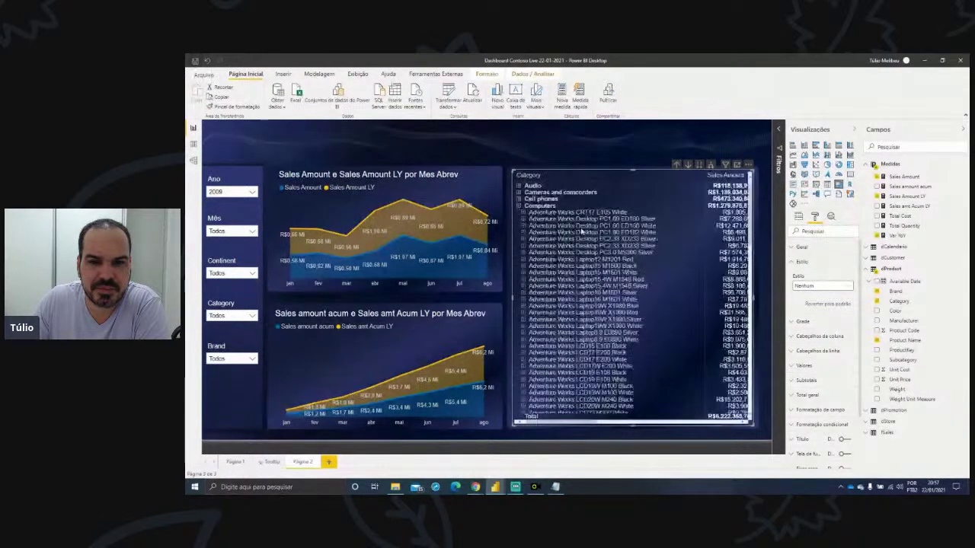
click(519, 207)
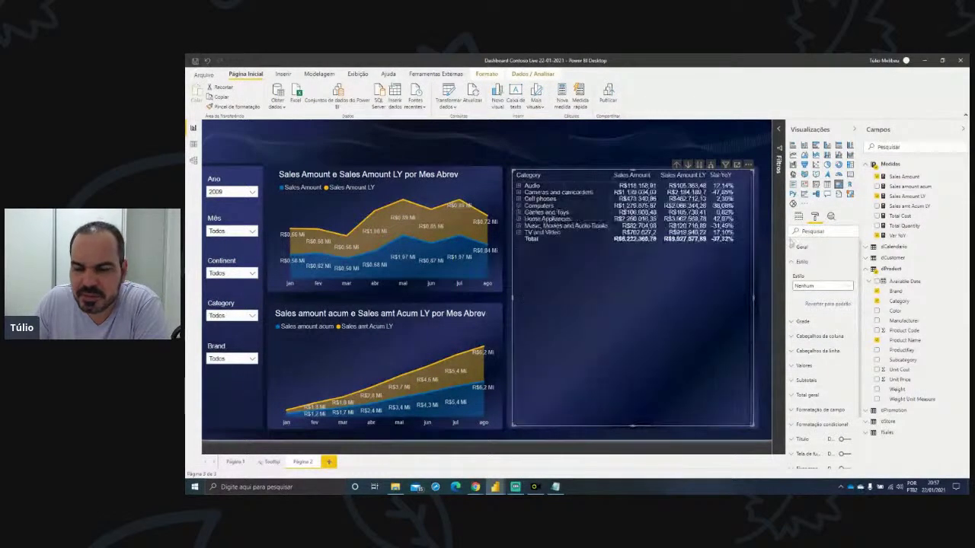
click(799, 216)
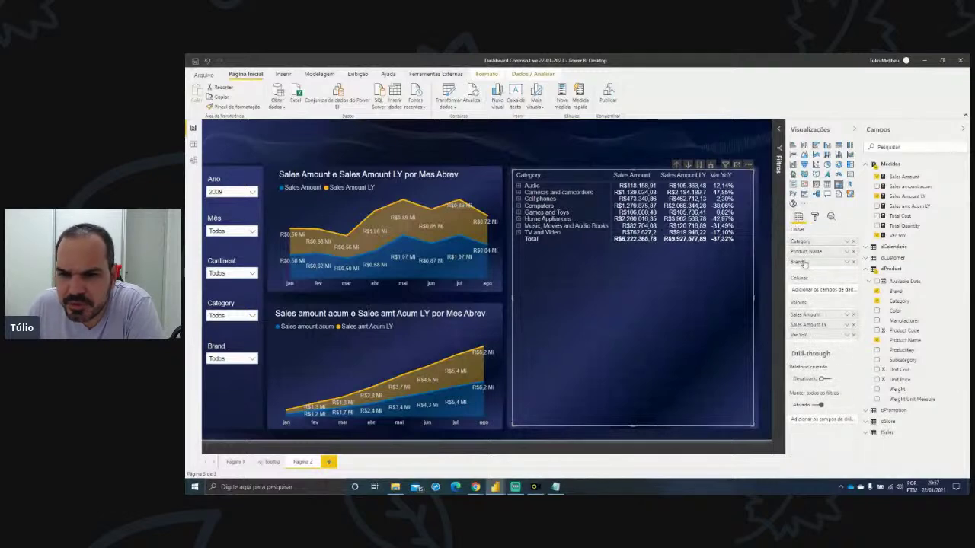
drag(805, 261, 802, 249)
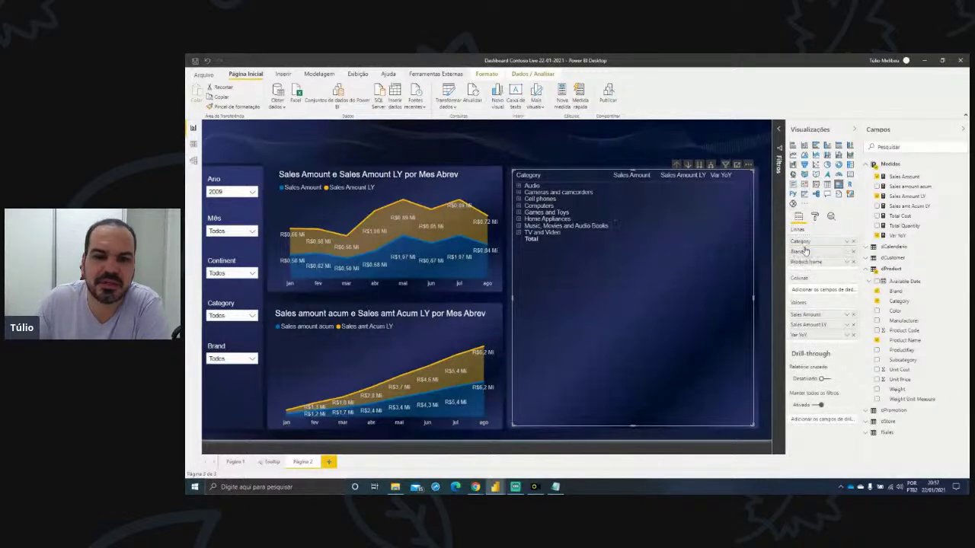
- Drill into Computers and its Contoso brand in the matrix to examine the product rows, and collapse the category again
click(519, 205)
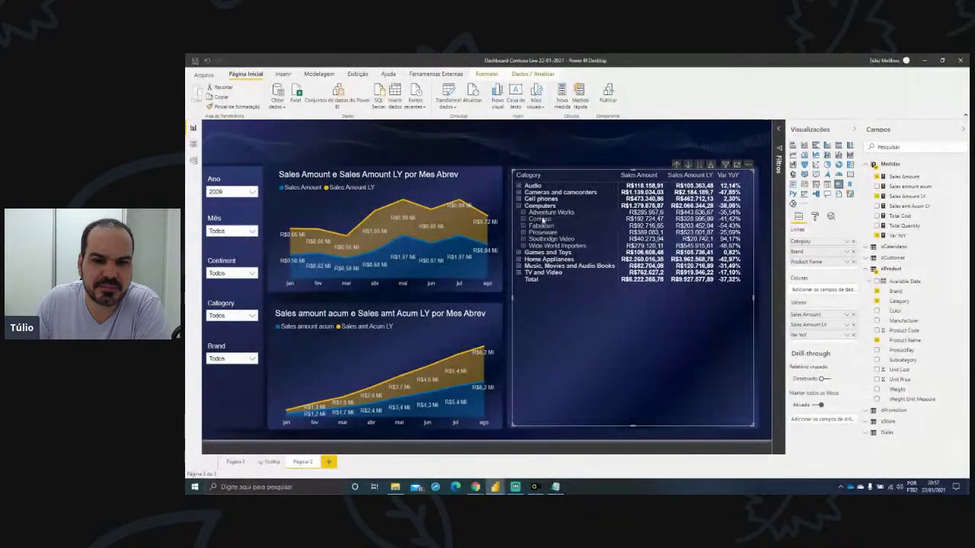
click(523, 220)
scroll(562, 293, down, 5)
scroll(562, 293, up, 6)
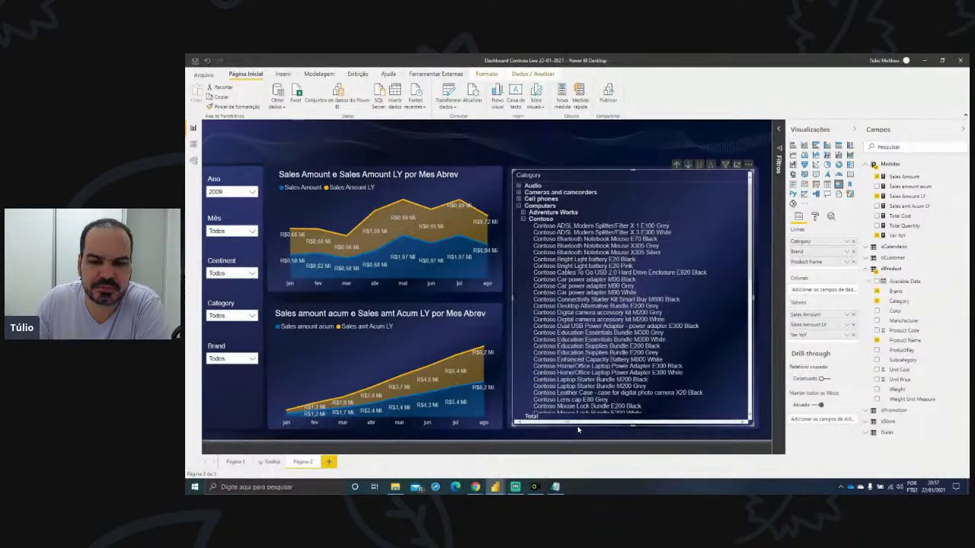
click(518, 208)
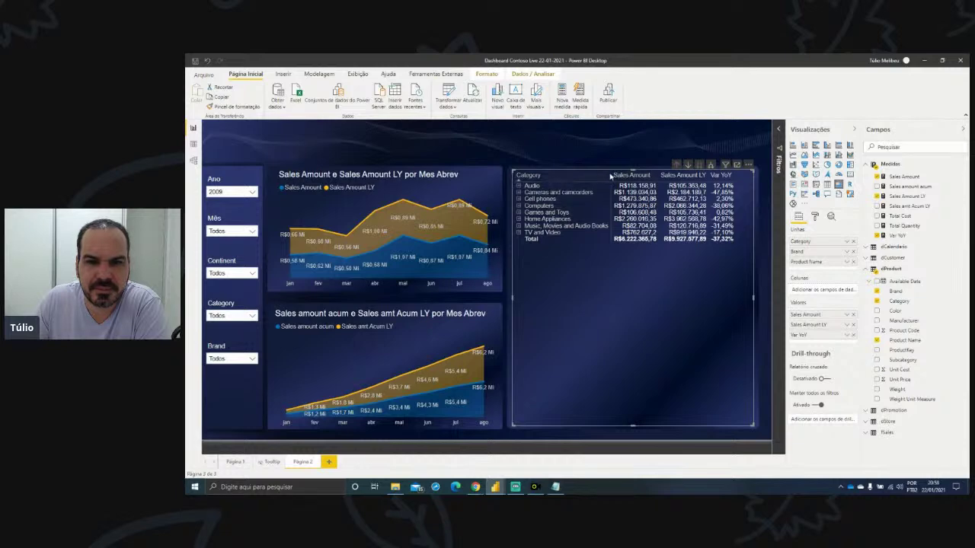
- Narrow the matrix's Category column and widen its Var YoY column
drag(607, 175, 597, 176)
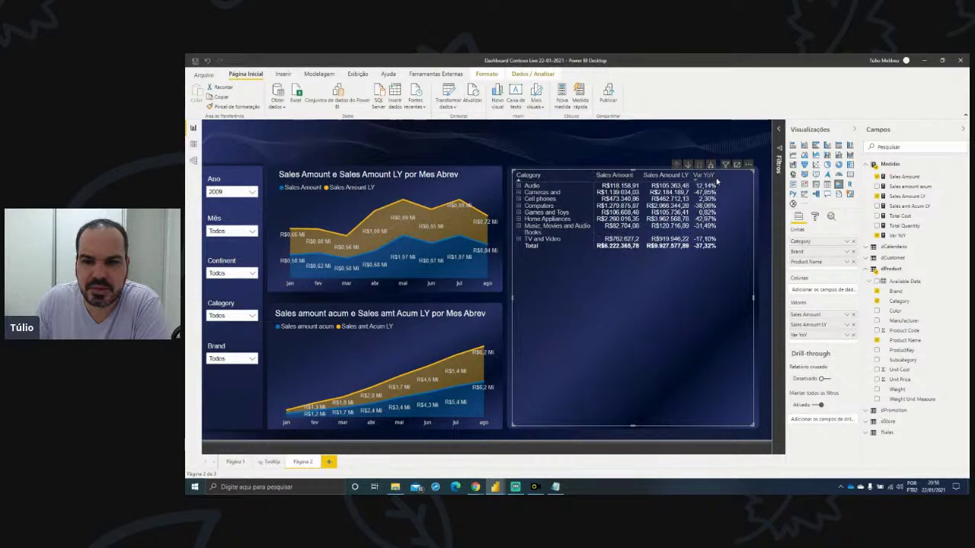
drag(717, 176, 738, 180)
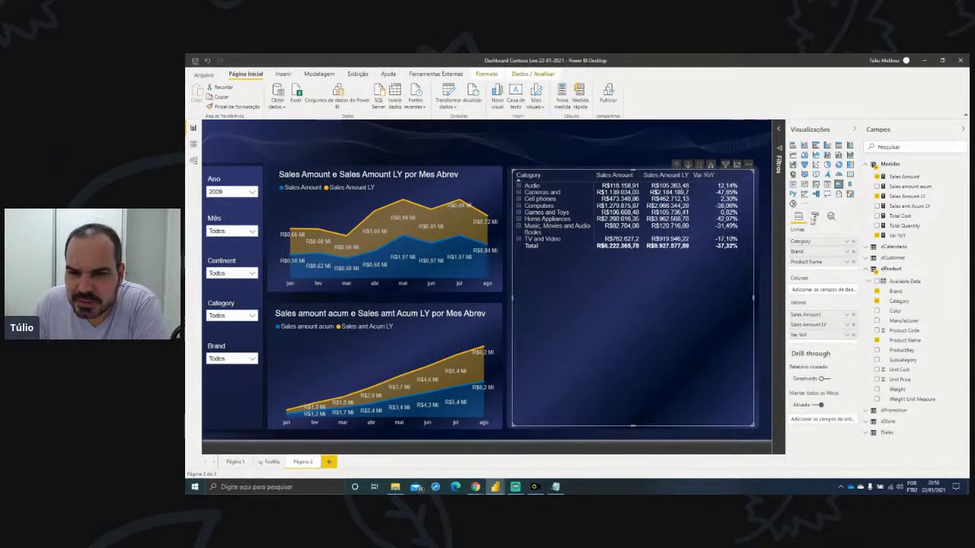
- Set the field formatting alignment of Sales Amount to Centralizar and apply it to the header and total as well
click(815, 217)
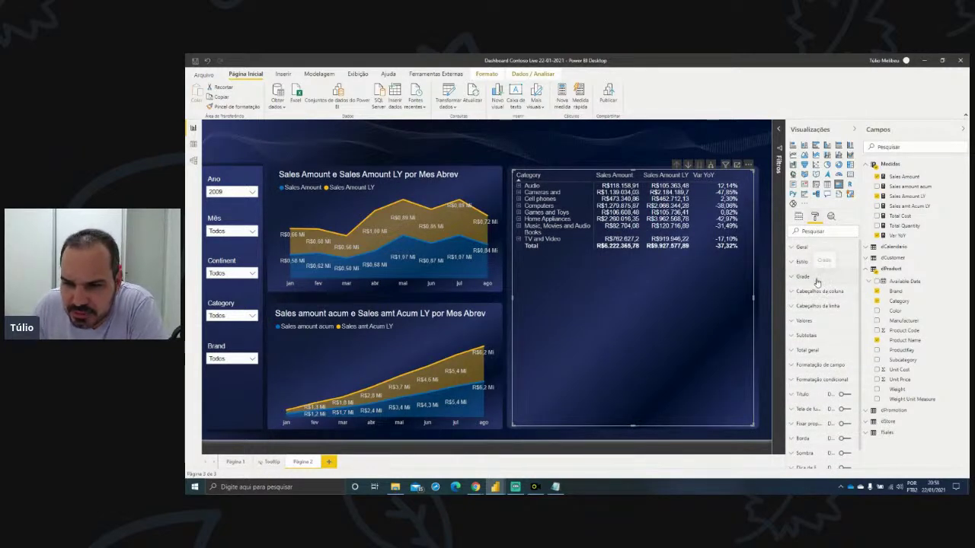
click(820, 365)
scroll(824, 336, down, 1)
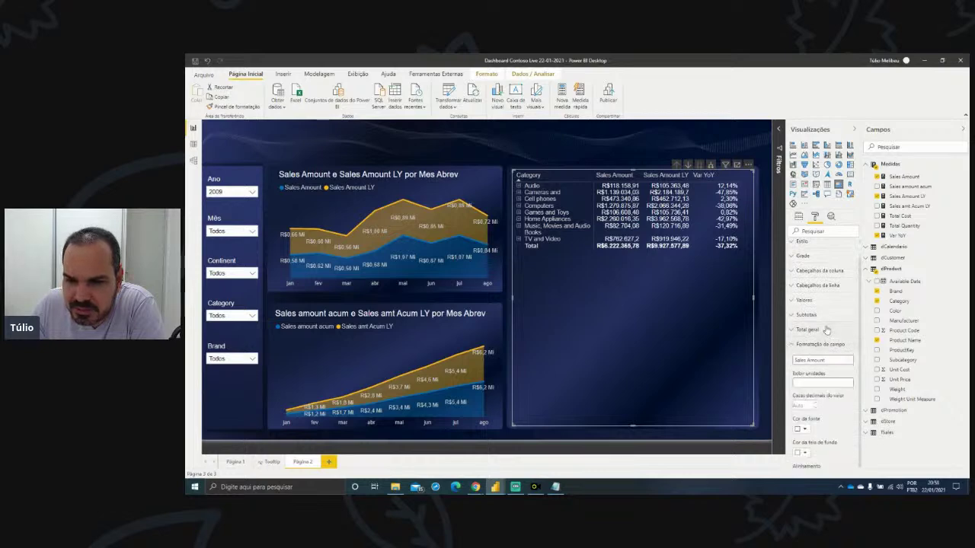
scroll(826, 329, down, 3)
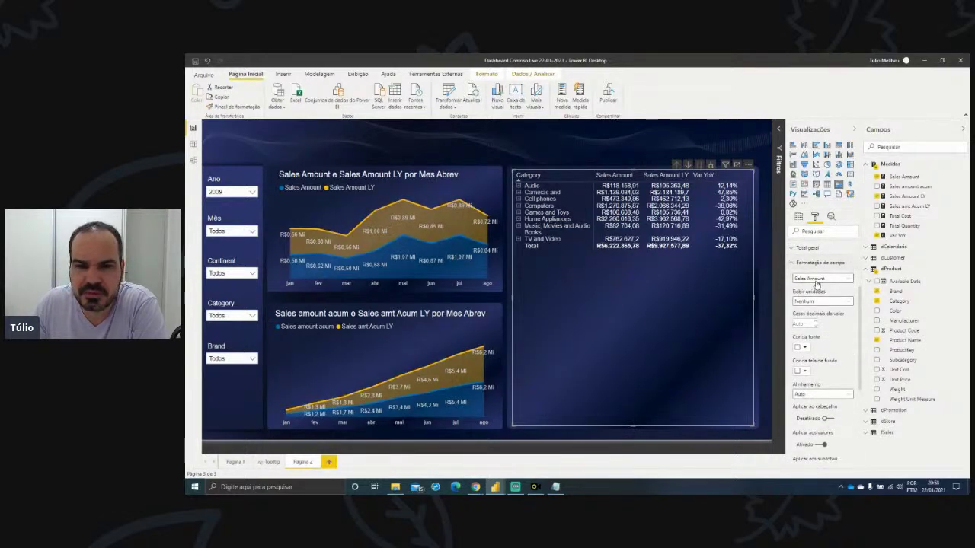
scroll(822, 327, down, 2)
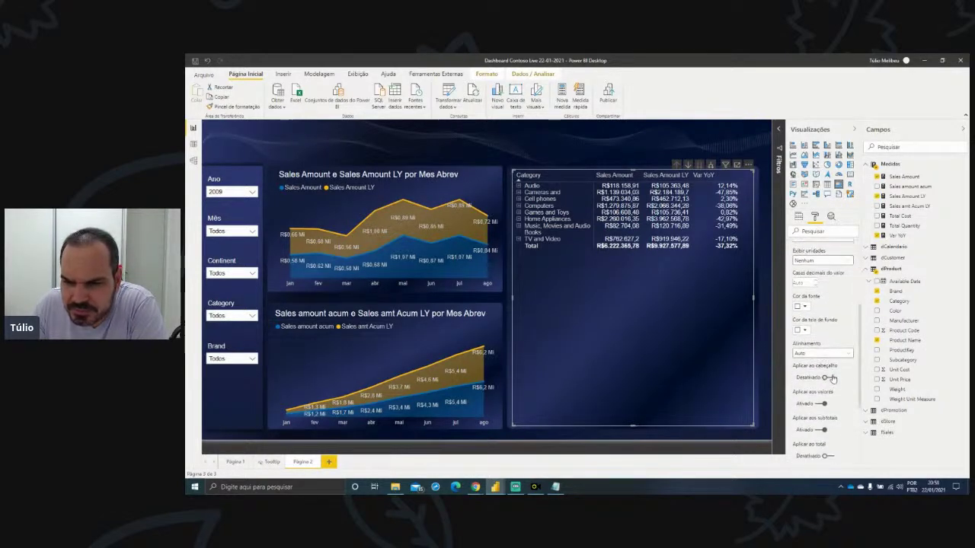
click(819, 354)
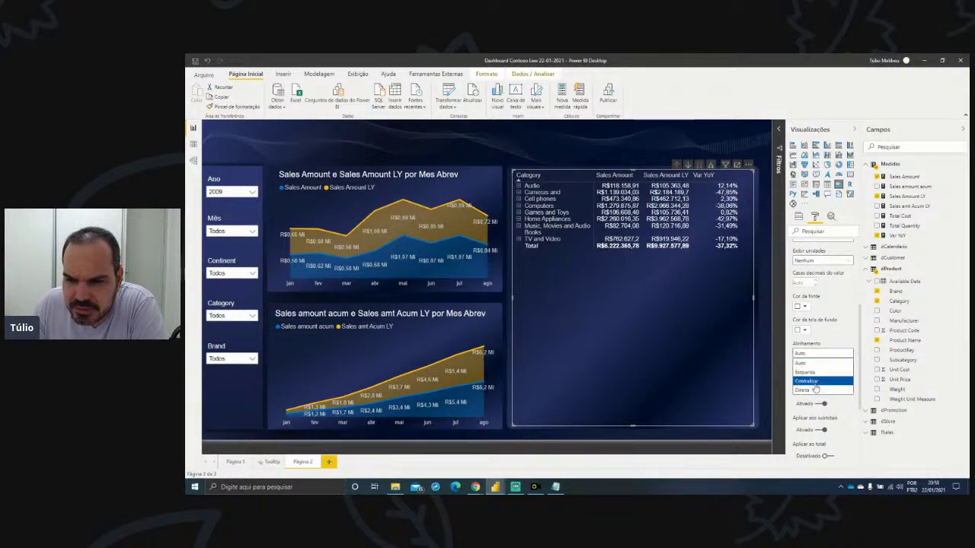
click(813, 383)
scroll(826, 375, down, 3)
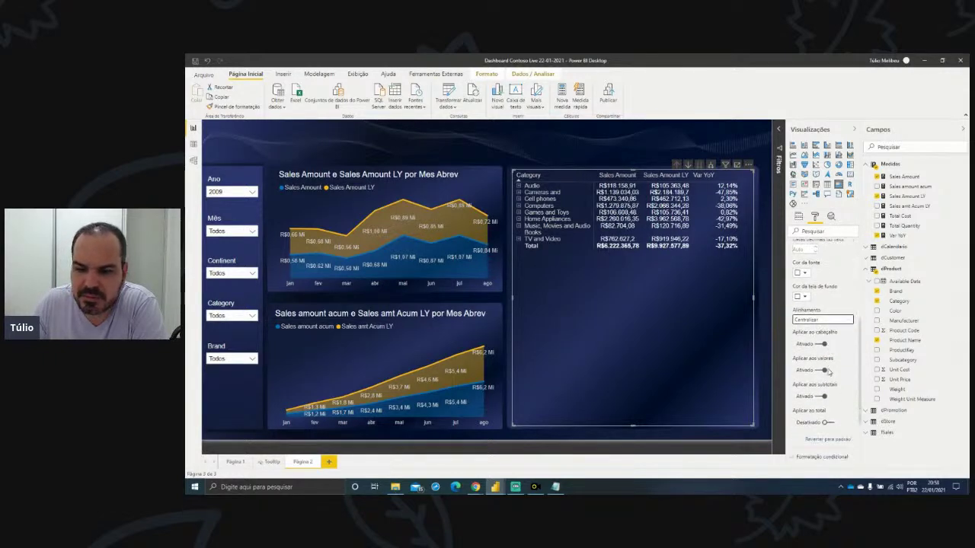
click(825, 375)
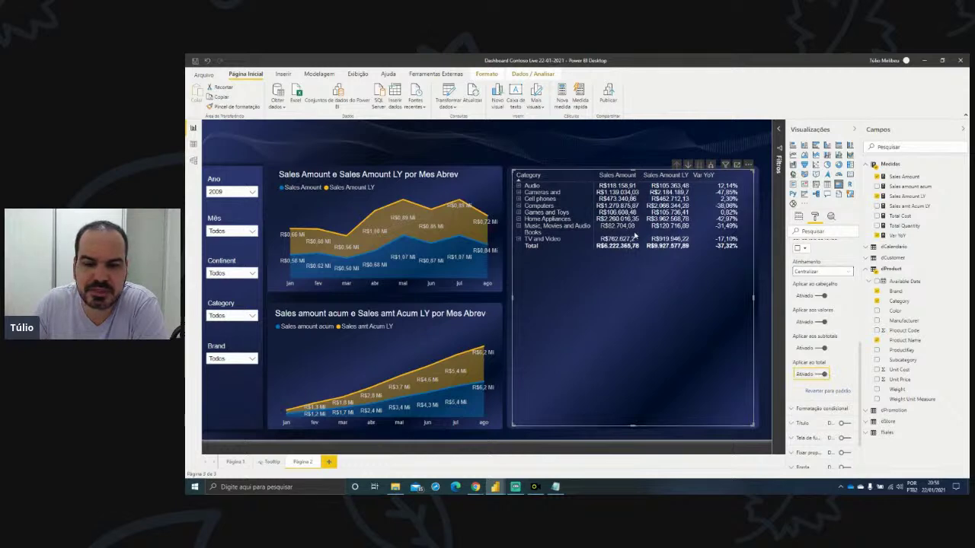
click(819, 318)
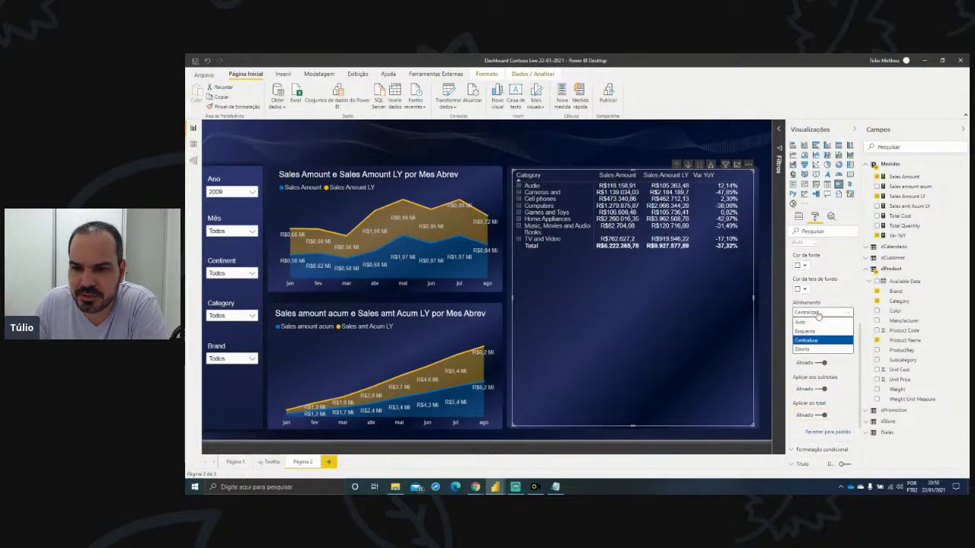
scroll(838, 295, up, 2)
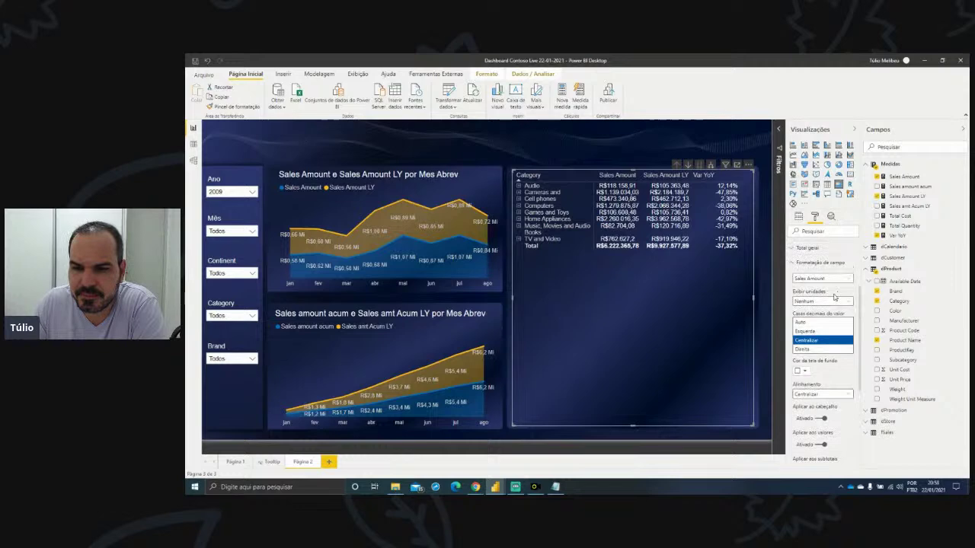
- Set the alignment of Sales Amount LY to Centralizar, applied to its header and total too
click(821, 280)
click(821, 298)
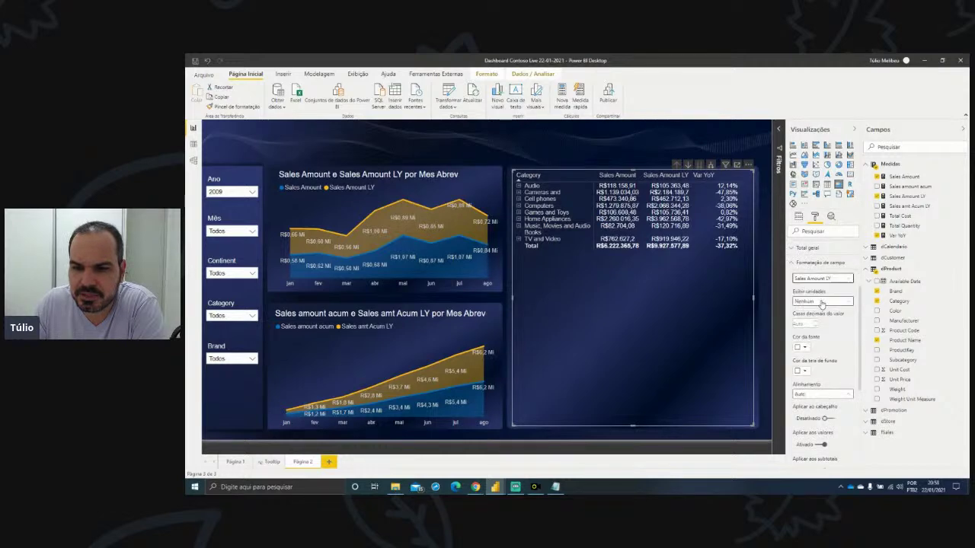
scroll(822, 282, down, 1)
click(824, 354)
click(807, 381)
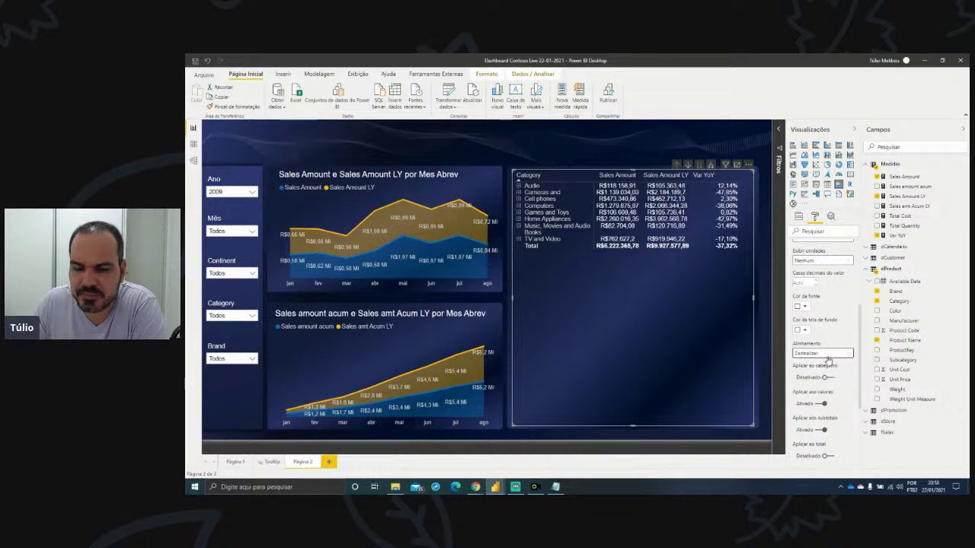
scroll(823, 358, down, 1)
click(827, 415)
scroll(837, 354, up, 2)
scroll(838, 354, up, 1)
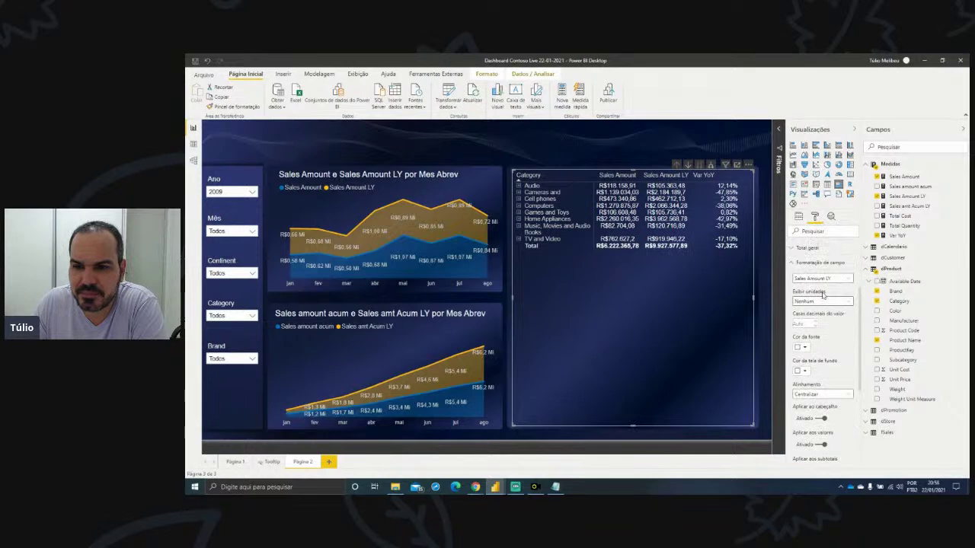
- Set the alignment of Var YoY to Centralizar and extend it to the header and total
click(824, 279)
click(817, 306)
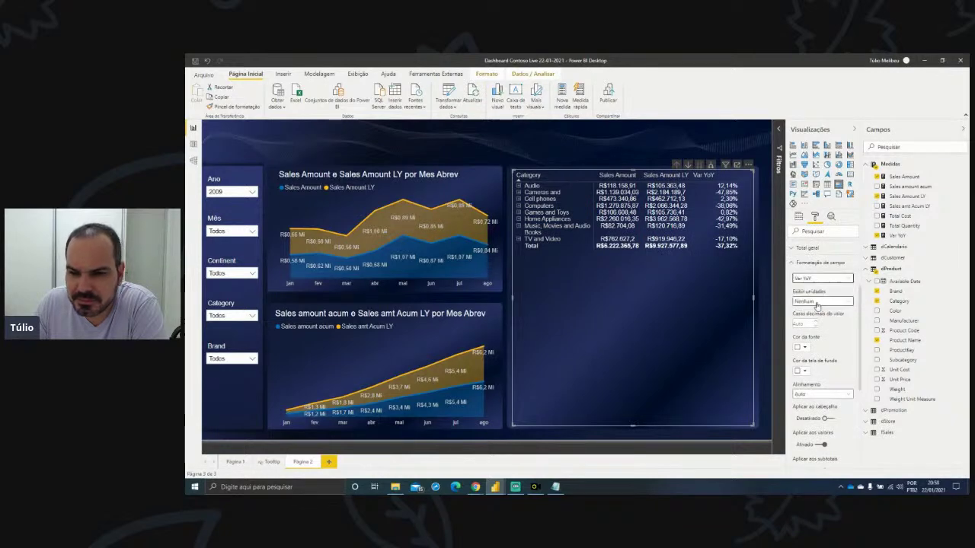
scroll(815, 352, down, 1)
click(814, 353)
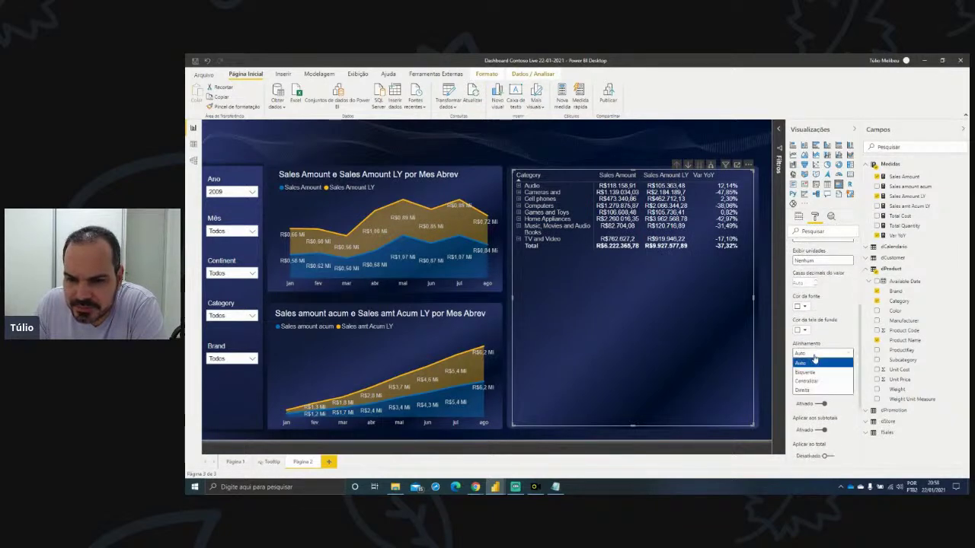
click(815, 383)
scroll(834, 368, down, 1)
scroll(834, 368, down, 1)
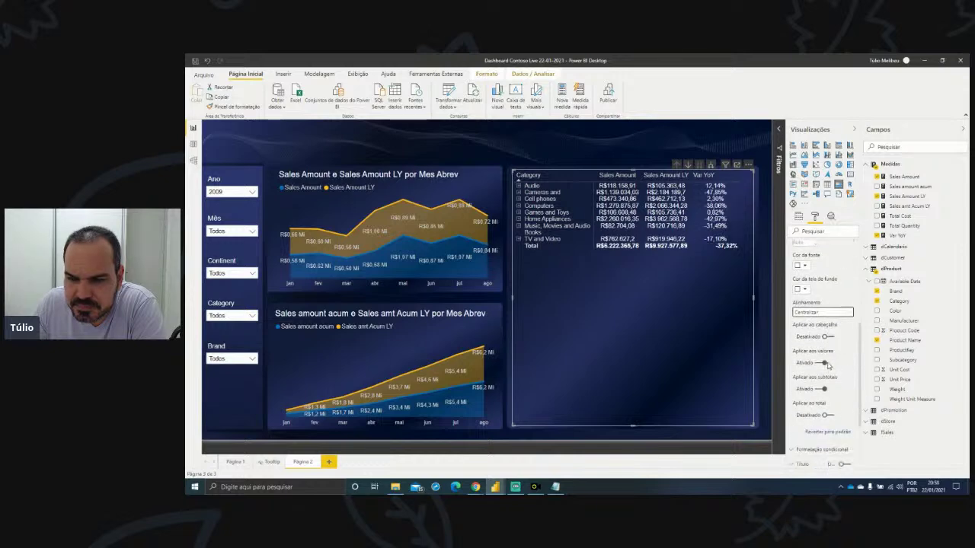
click(823, 337)
click(824, 415)
- Widen the matrix's Sales Amount column slightly and save the report
click(693, 289)
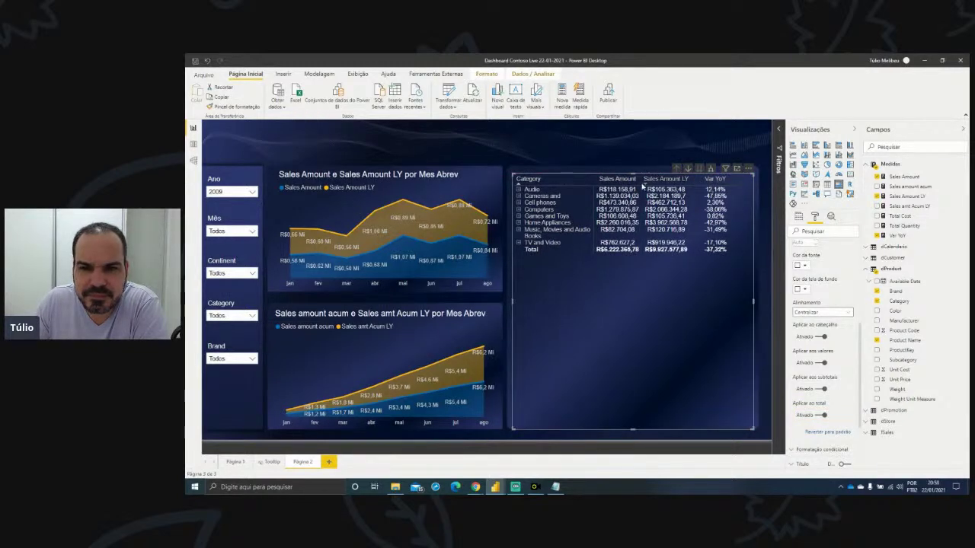
drag(644, 181, 651, 182)
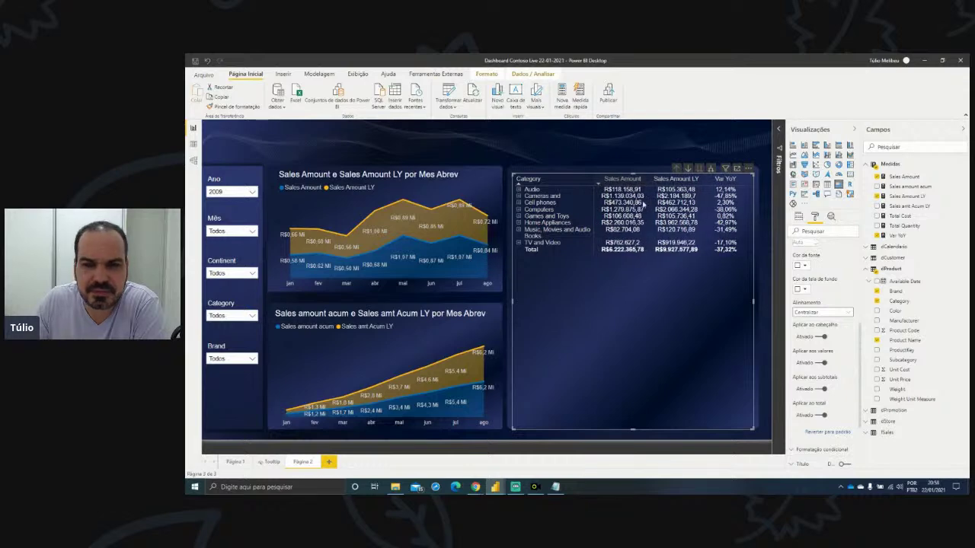
click(195, 63)
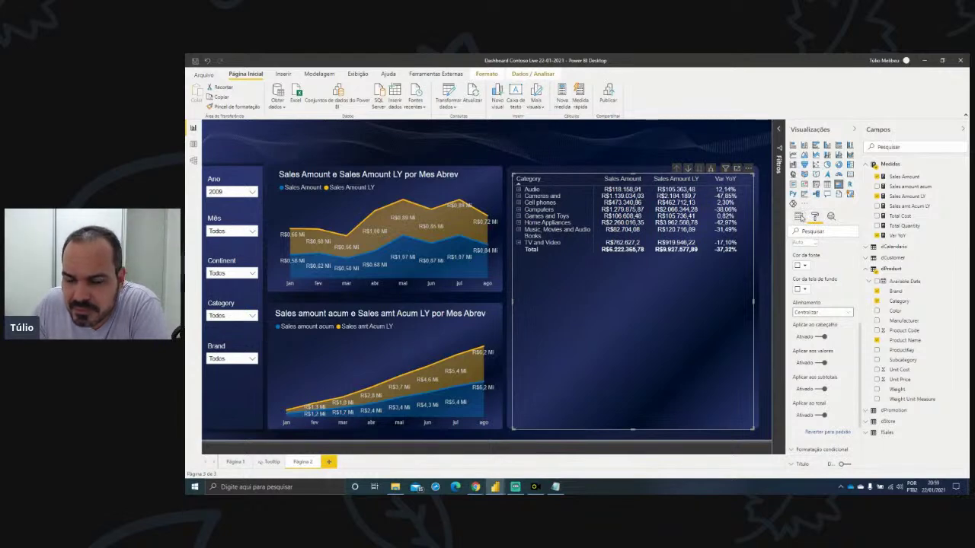
click(799, 217)
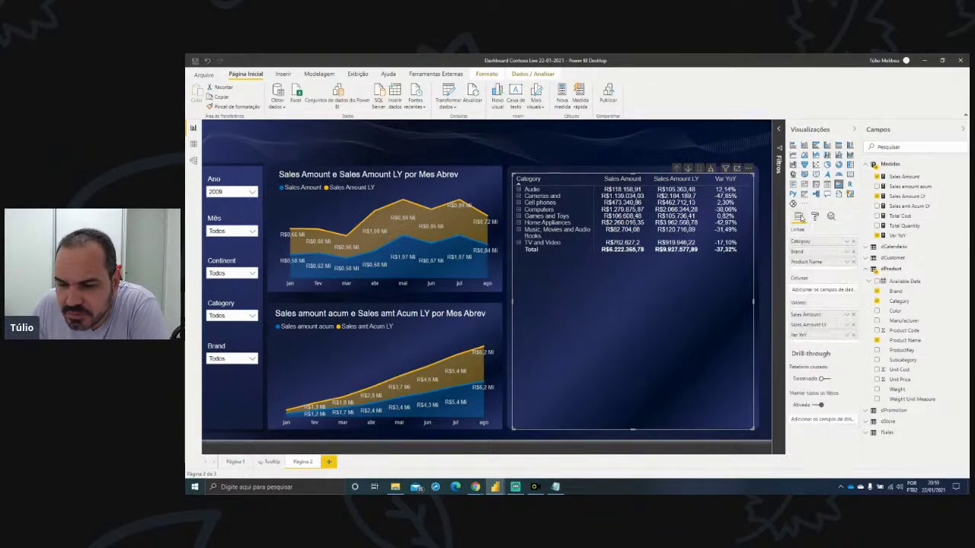
click(846, 336)
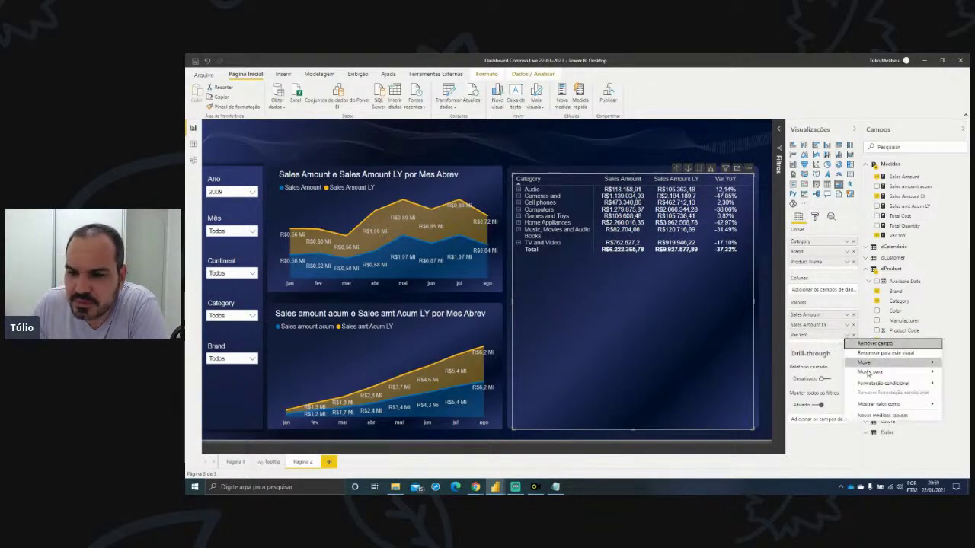
mouse_move(867, 384)
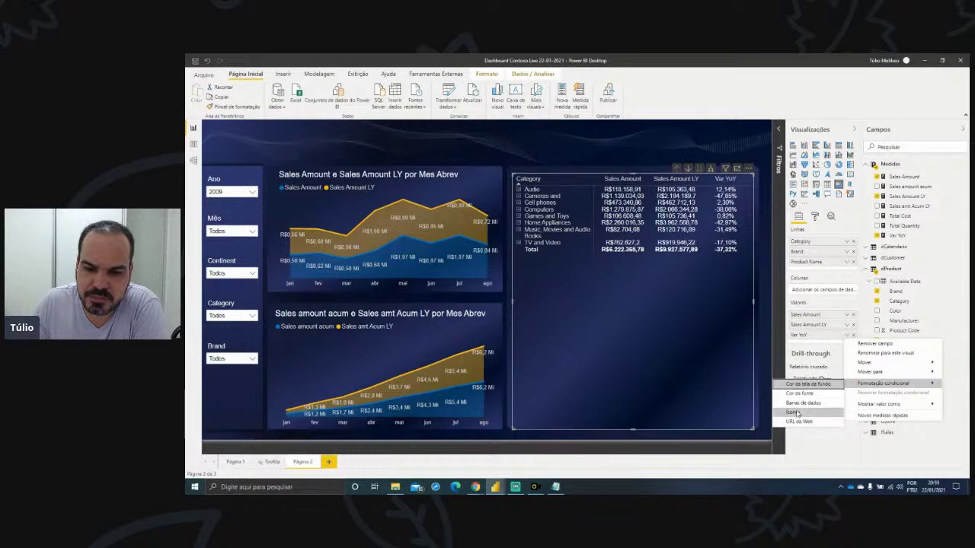
click(796, 413)
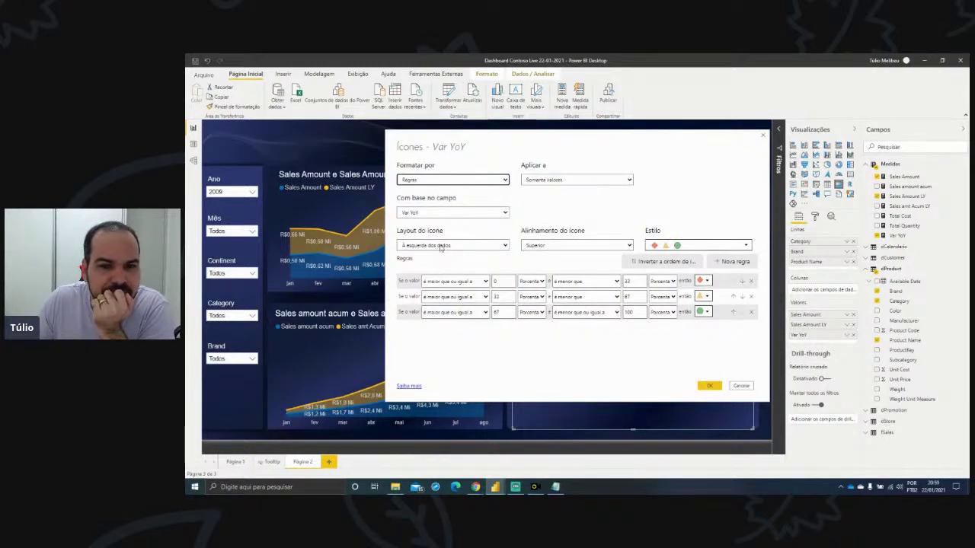
click(560, 182)
click(557, 198)
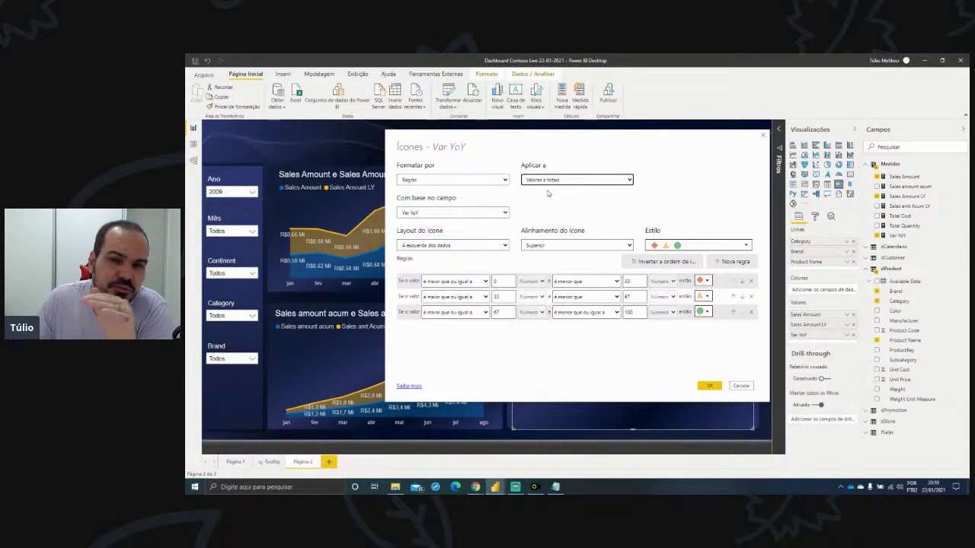
click(561, 181)
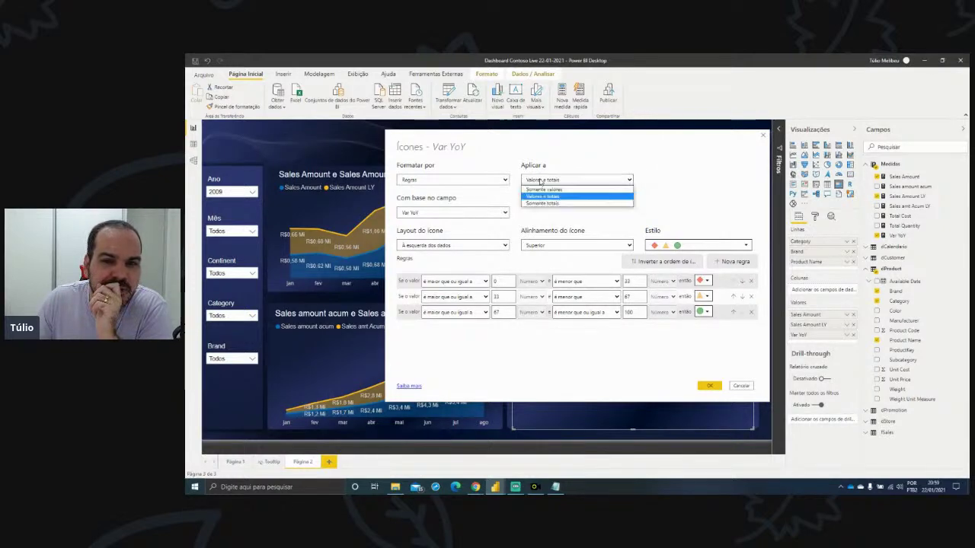
click(561, 183)
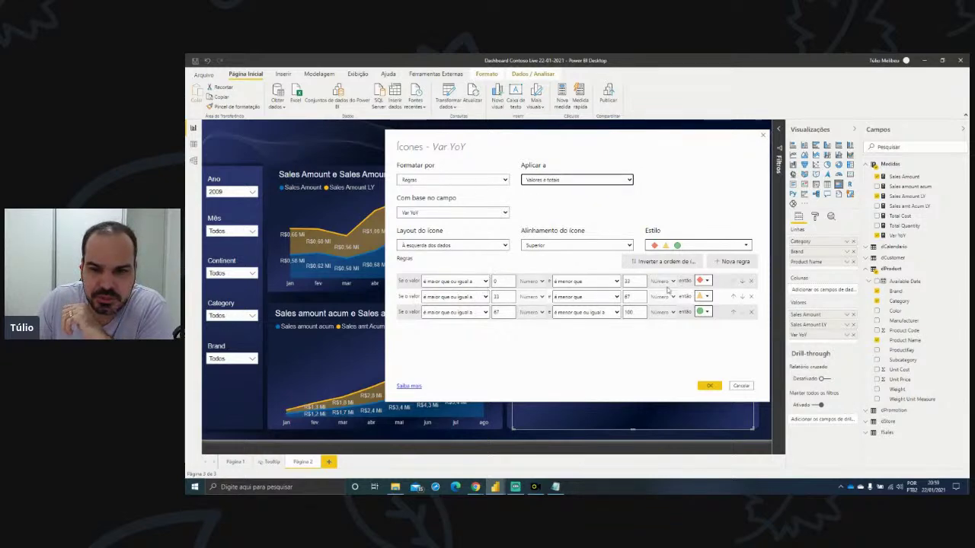
click(501, 313)
key(BackSpace)
key(BackSpace)
click(626, 313)
key(BackSpace)
key(BackSpace)
key(BackSpace)
key(BackSpace)
click(627, 297)
key(BackSpace)
key(BackSpace)
drag(640, 281, 620, 281)
key(BackSpace)
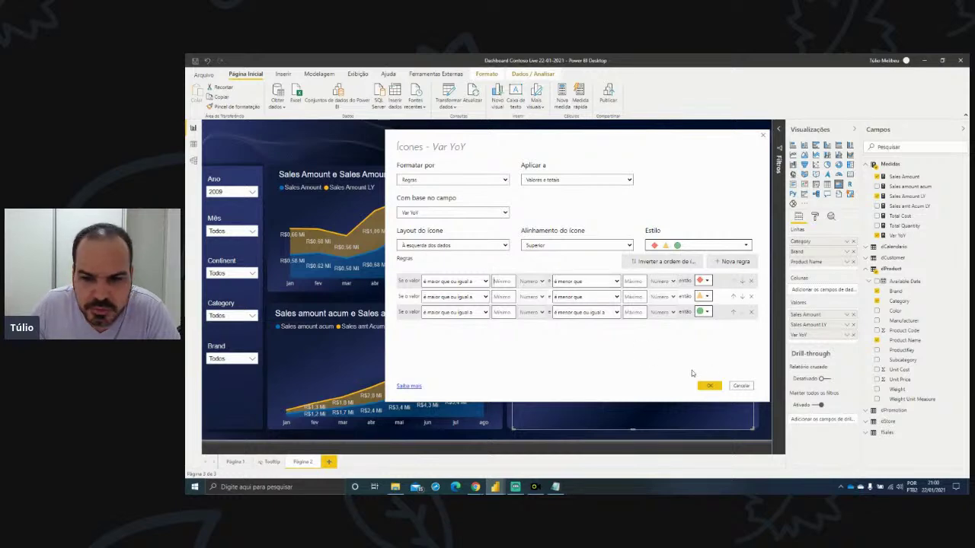
click(740, 386)
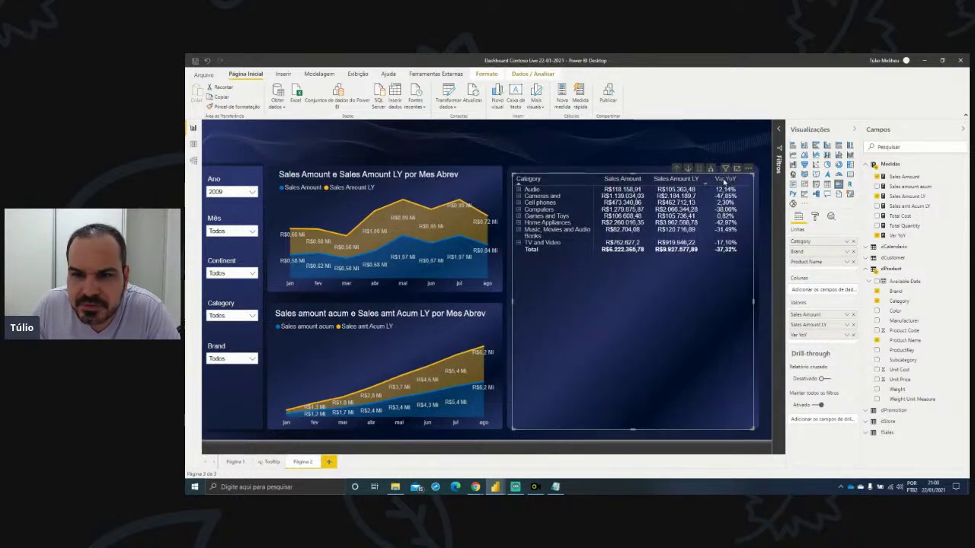
click(846, 337)
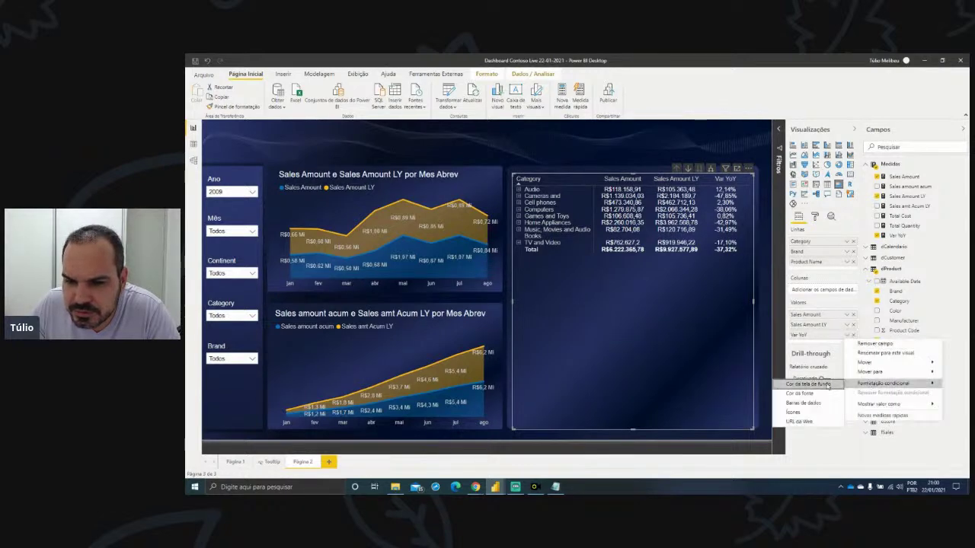
click(686, 312)
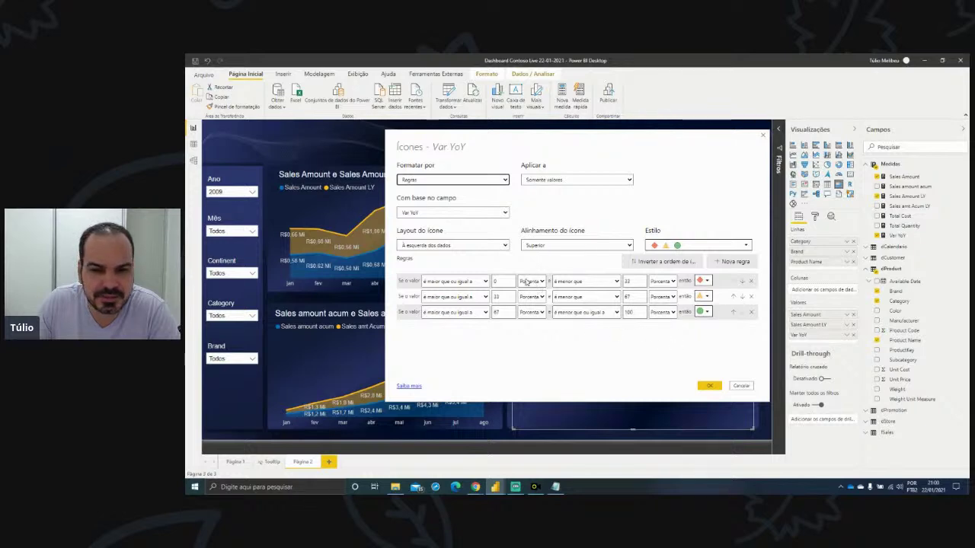
click(527, 281)
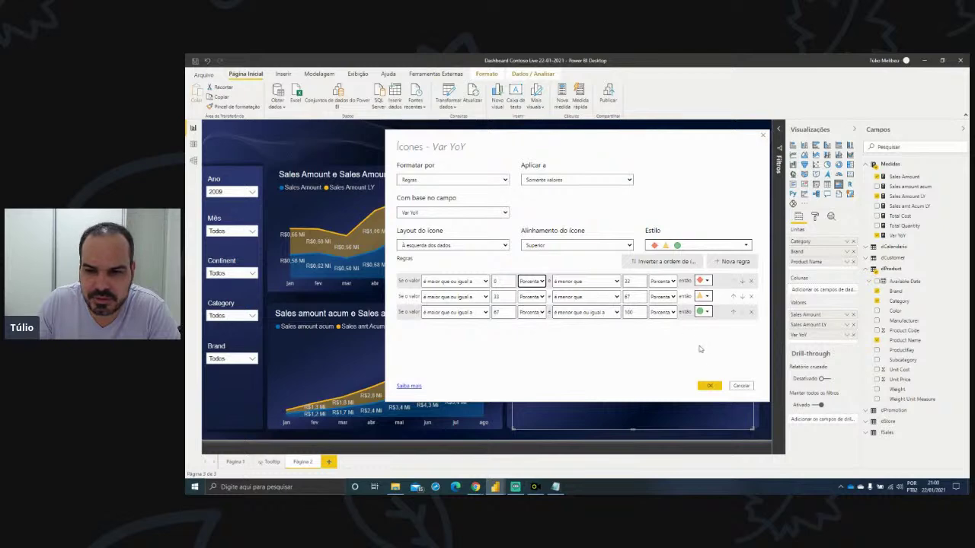
click(741, 385)
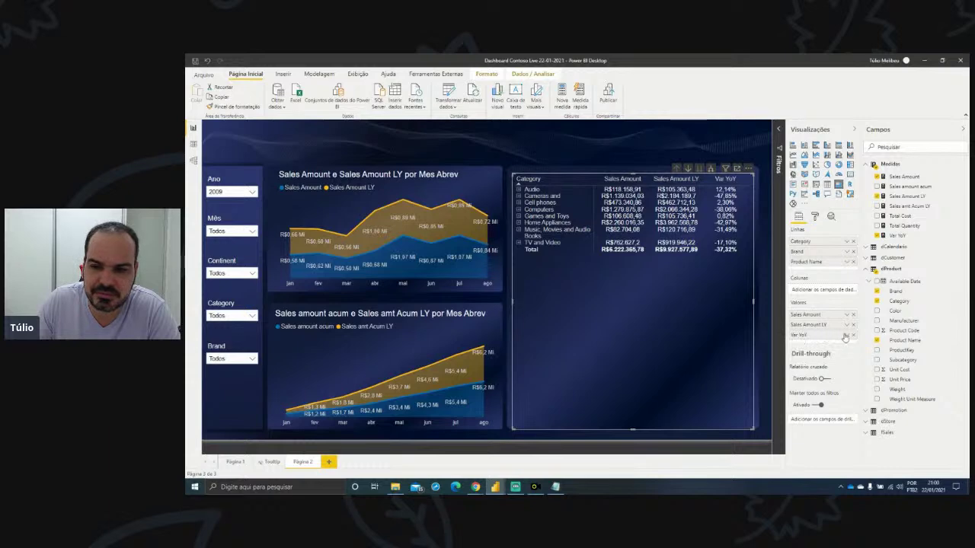
- Open the icon conditional formatting for the matrix's Var YoY field and apply it to Valores e totais
click(847, 336)
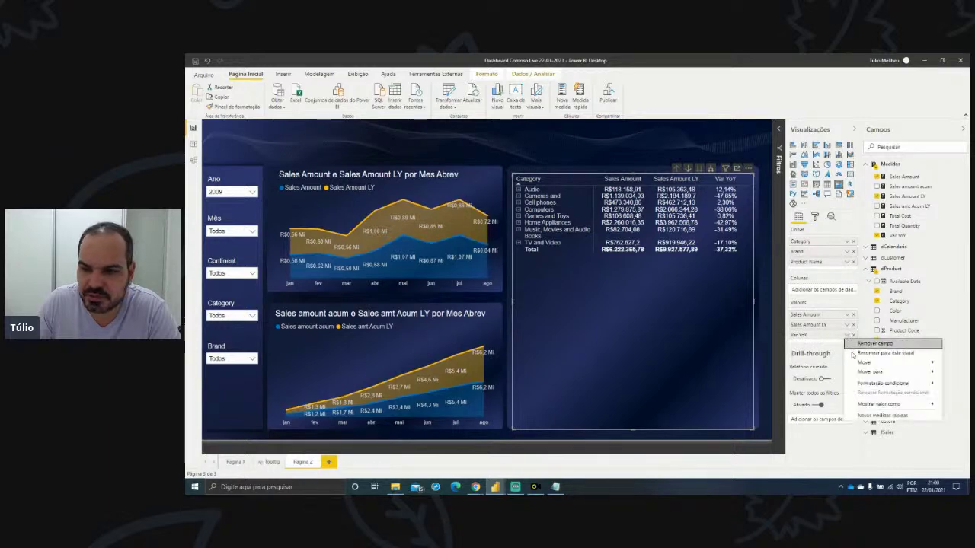
mouse_move(876, 384)
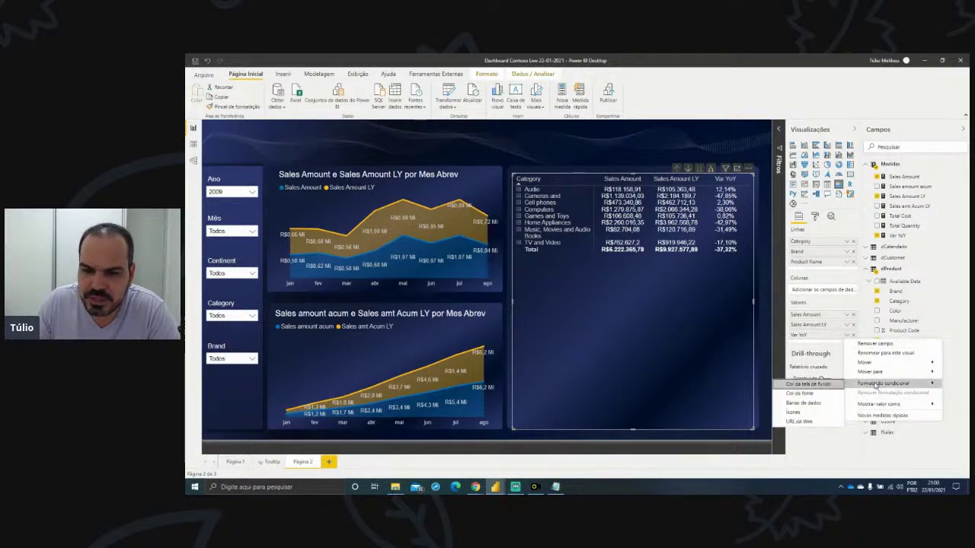
click(793, 412)
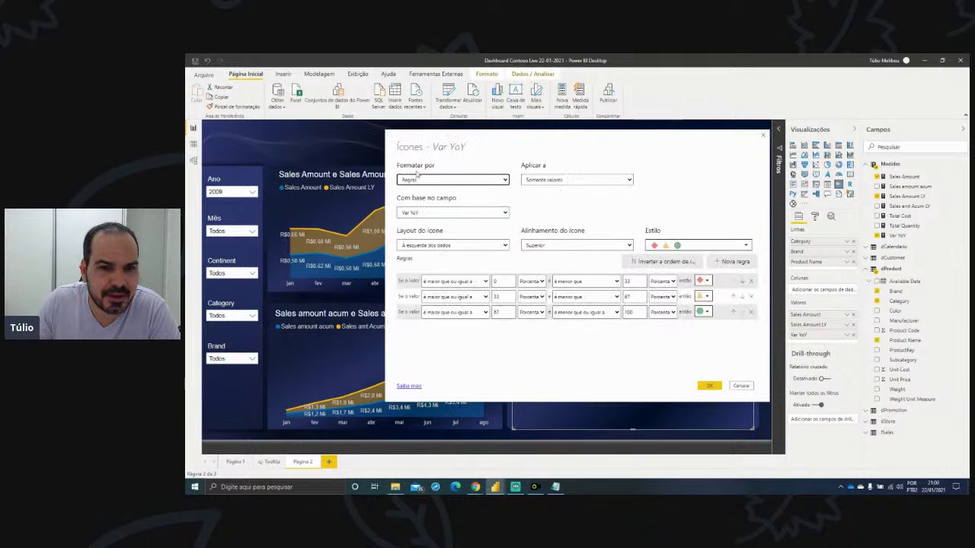
click(564, 181)
click(556, 197)
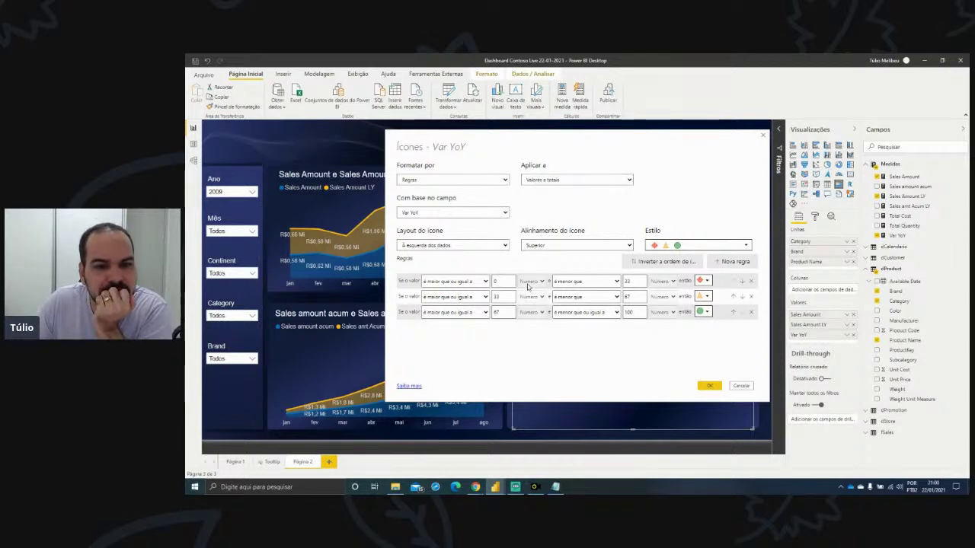
- Try the Somente valores option with the Número and Porcentagem threshold types, and return the icons to Valores e totais
click(558, 182)
click(554, 191)
click(537, 281)
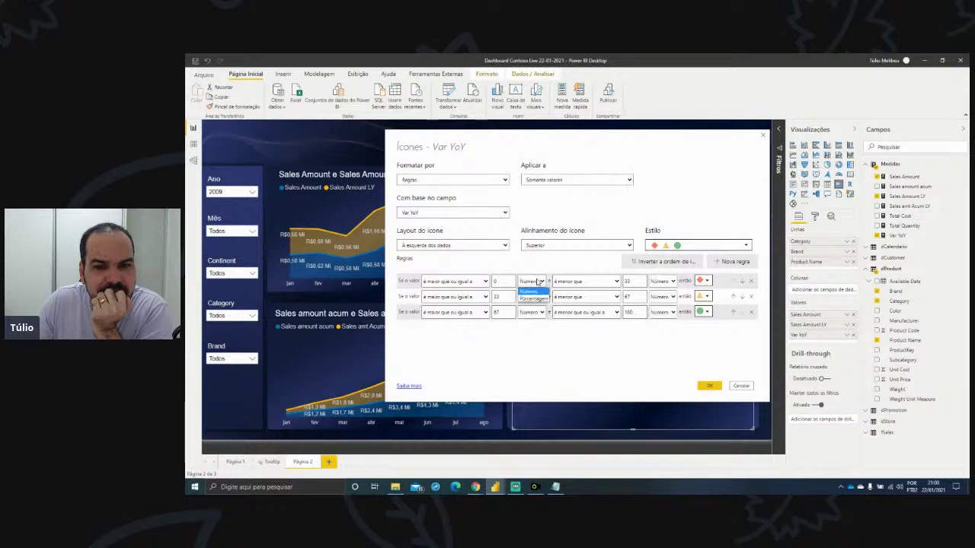
click(557, 181)
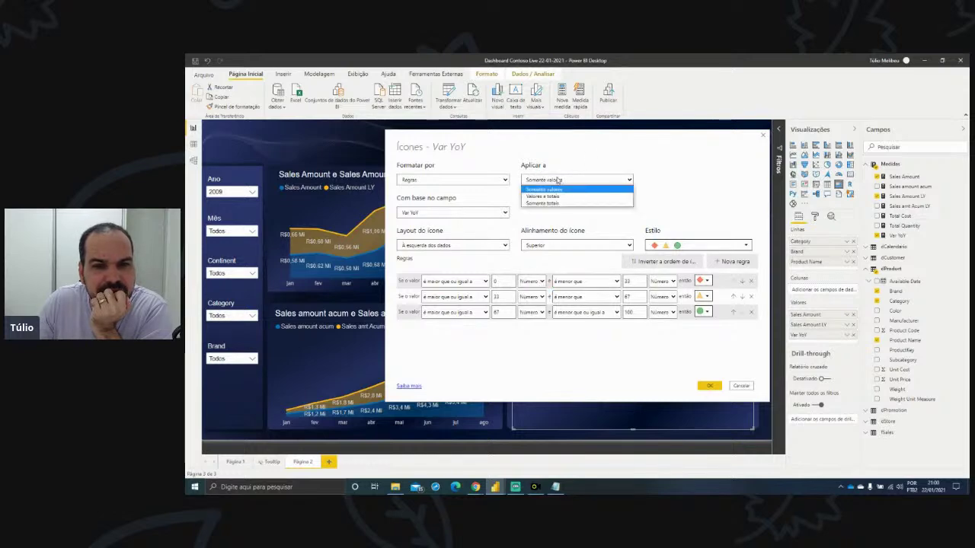
click(554, 188)
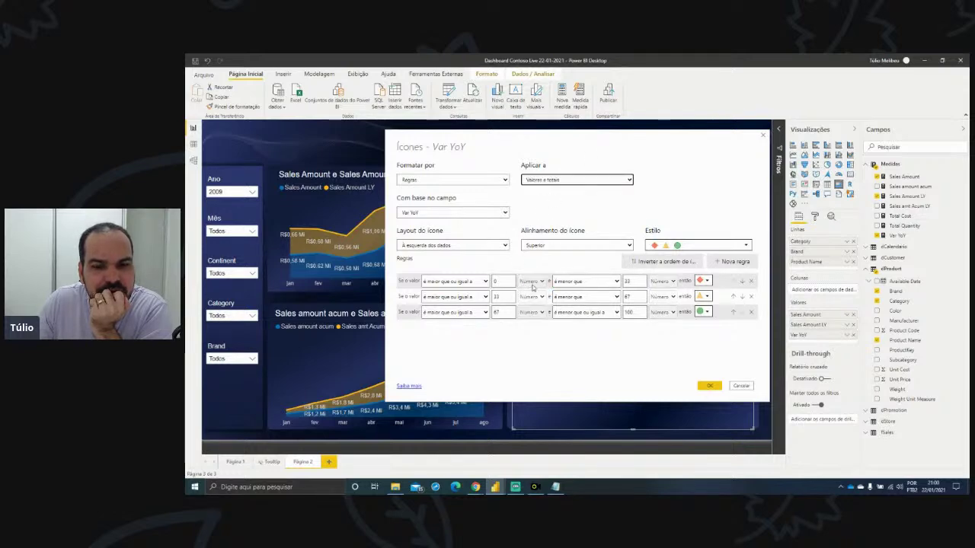
click(568, 180)
click(565, 190)
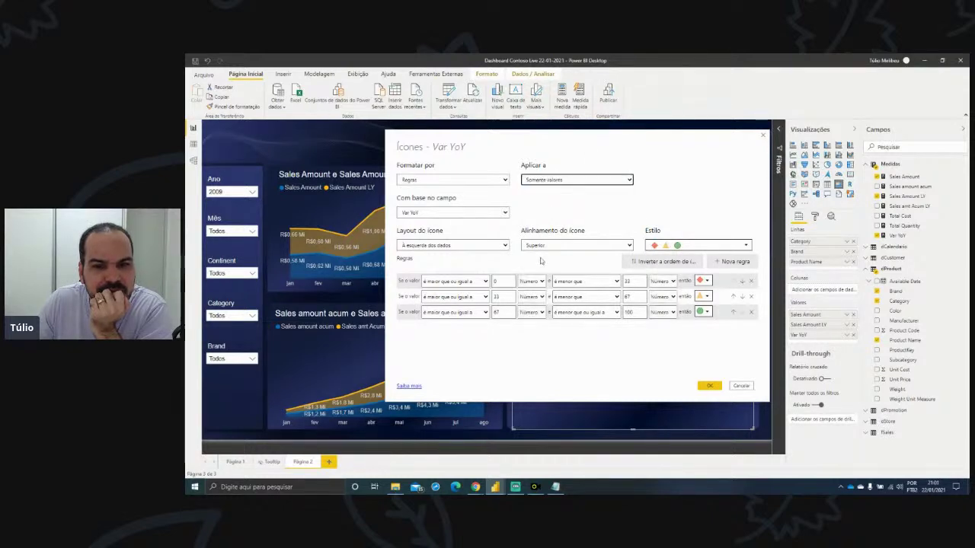
click(537, 282)
click(533, 298)
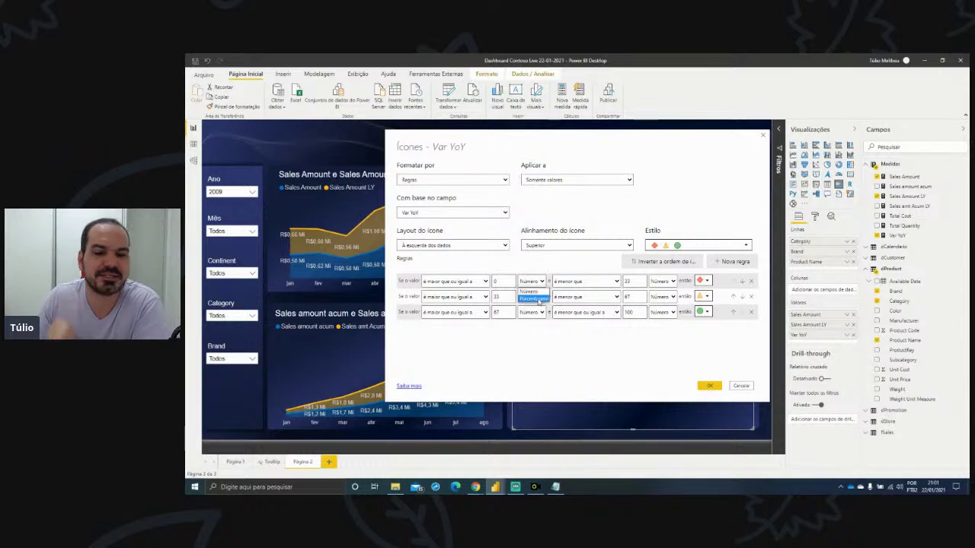
click(533, 282)
click(537, 290)
click(554, 181)
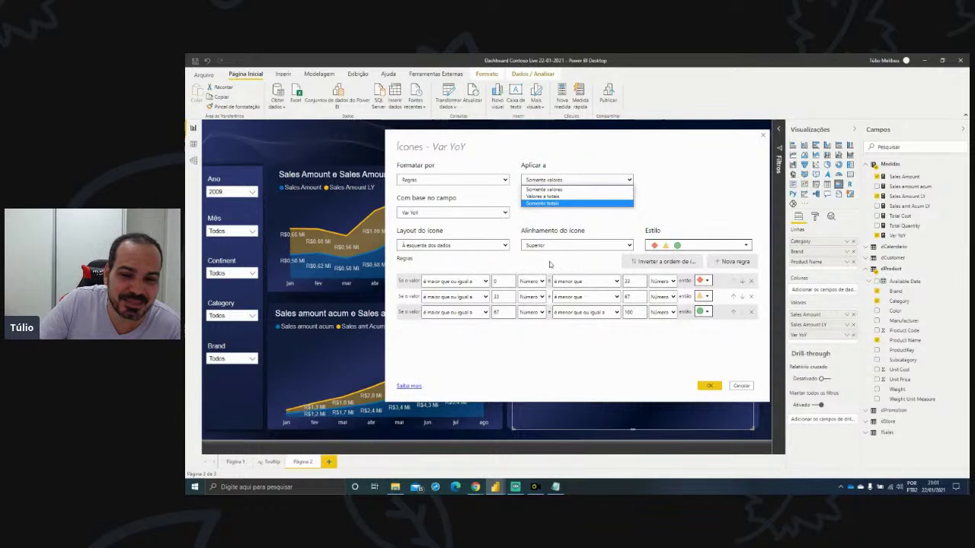
click(542, 197)
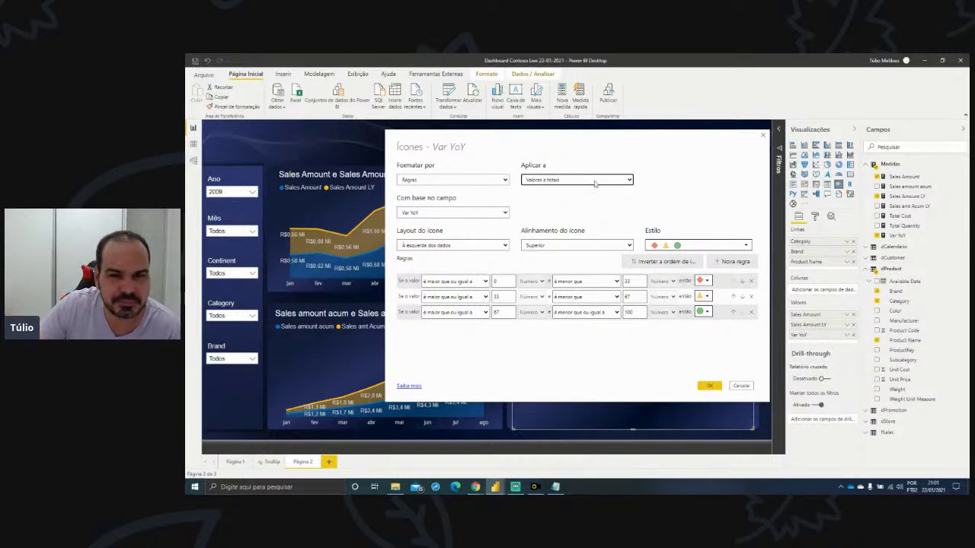
- Clear the default thresholds of the three icon rules and set the first rule's minimum to 0.2
double_click(505, 311)
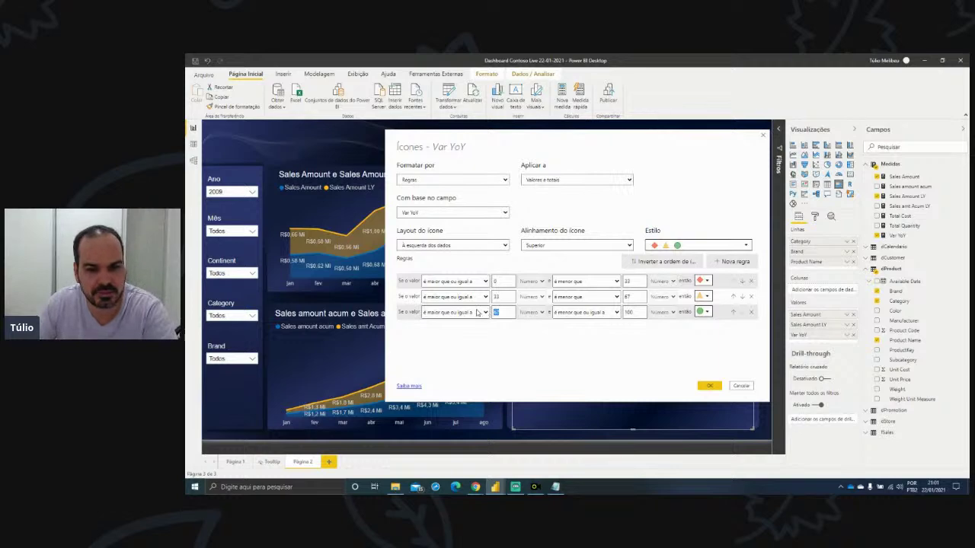
key(BackSpace)
double_click(632, 312)
key(BackSpace)
double_click(629, 297)
key(BackSpace)
double_click(499, 296)
key(BackSpace)
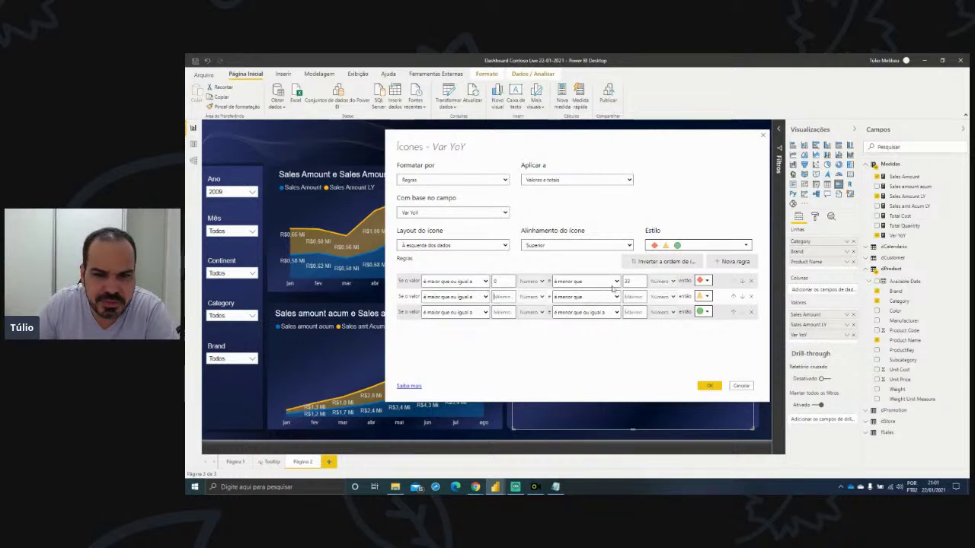
double_click(628, 281)
key(BackSpace)
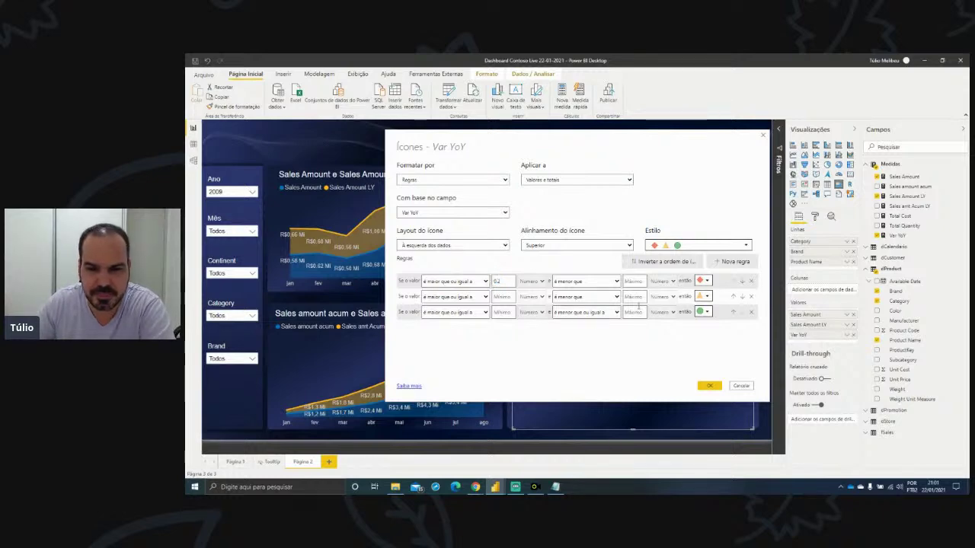
- Change the icon style to the four circles in black, red, yellow and green, and delete the fourth rule
click(706, 281)
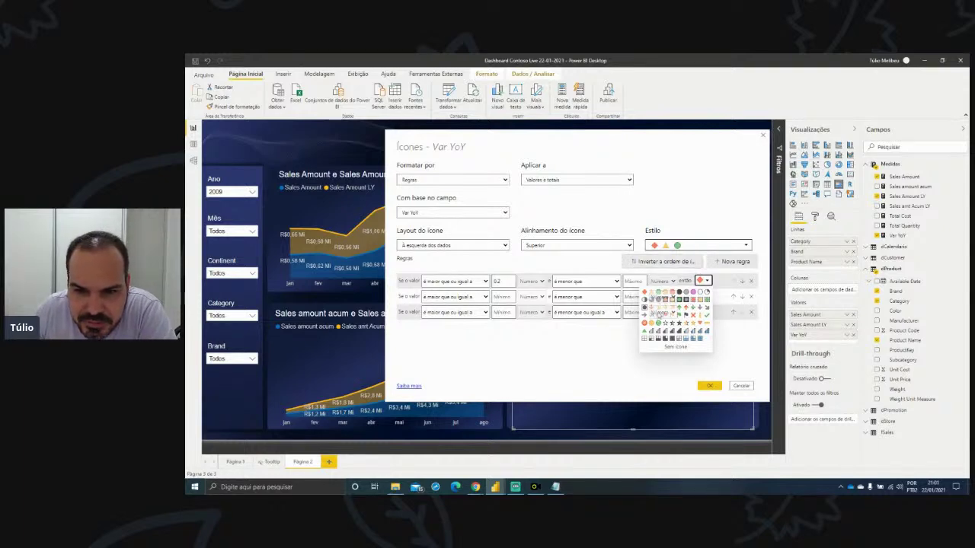
click(706, 246)
click(705, 246)
click(705, 246)
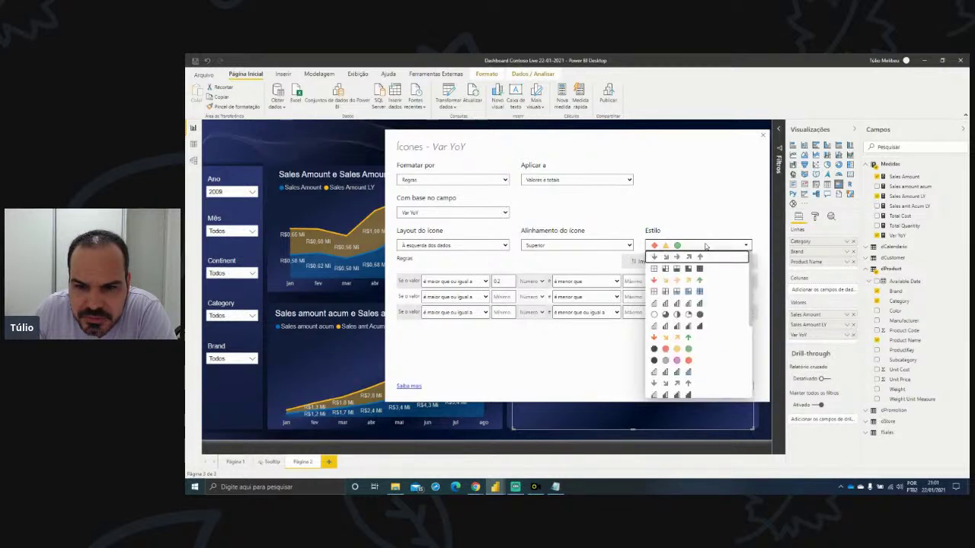
click(682, 348)
click(702, 281)
click(521, 364)
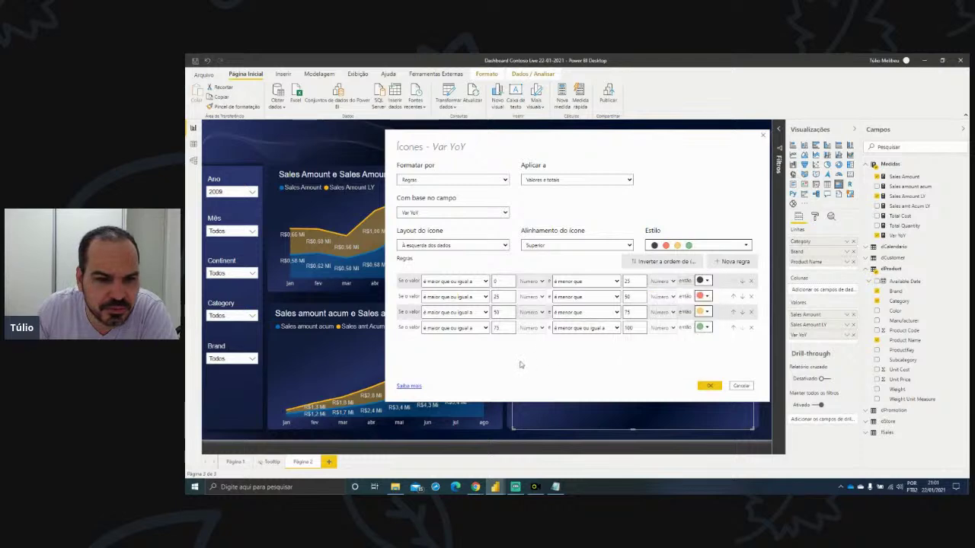
click(750, 329)
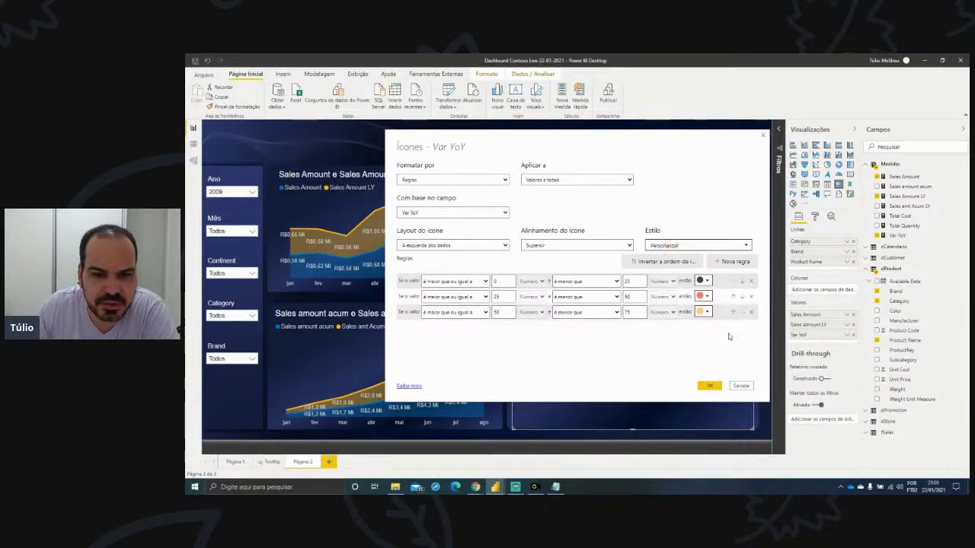
- Empty the minimum and maximum values of the three remaining circle rules, setting only the first rule's minimum to 0.2
click(631, 281)
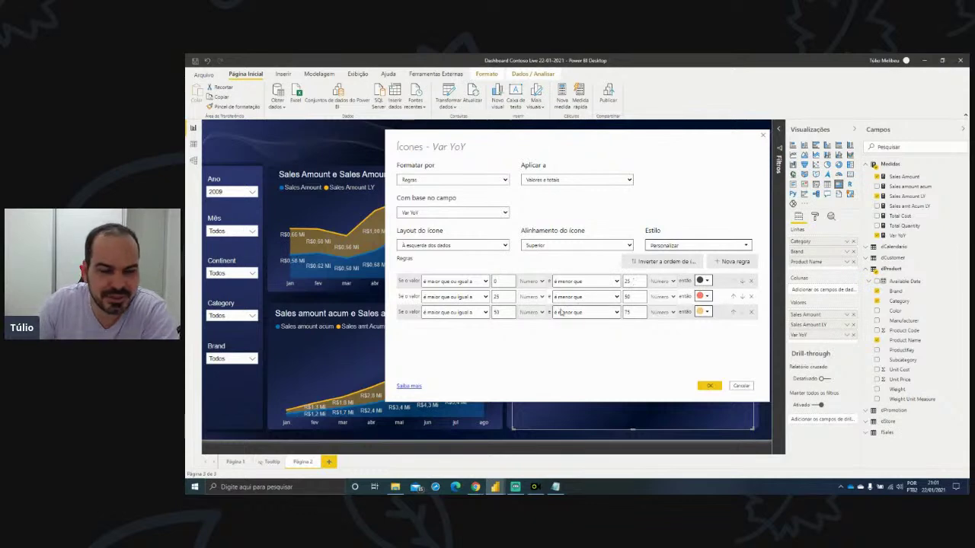
double_click(501, 312)
key(BackSpace)
double_click(629, 312)
key(BackSpace)
double_click(628, 296)
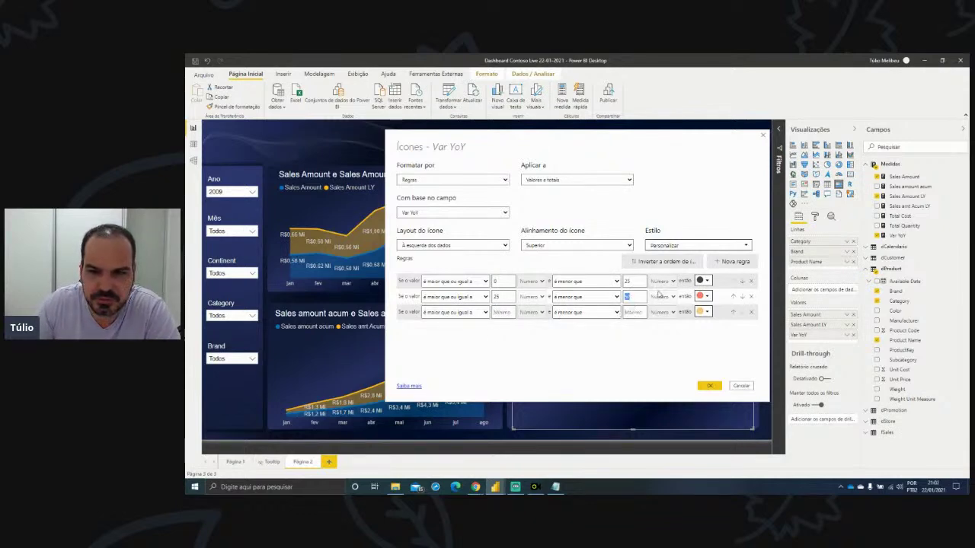
key(BackSpace)
double_click(496, 297)
key(BackSpace)
double_click(629, 281)
key(BackSpace)
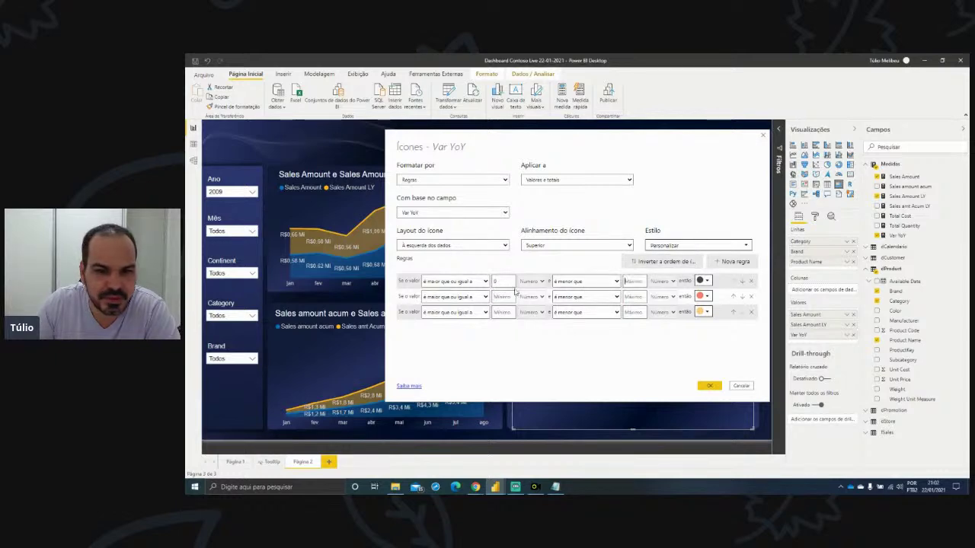
double_click(492, 281)
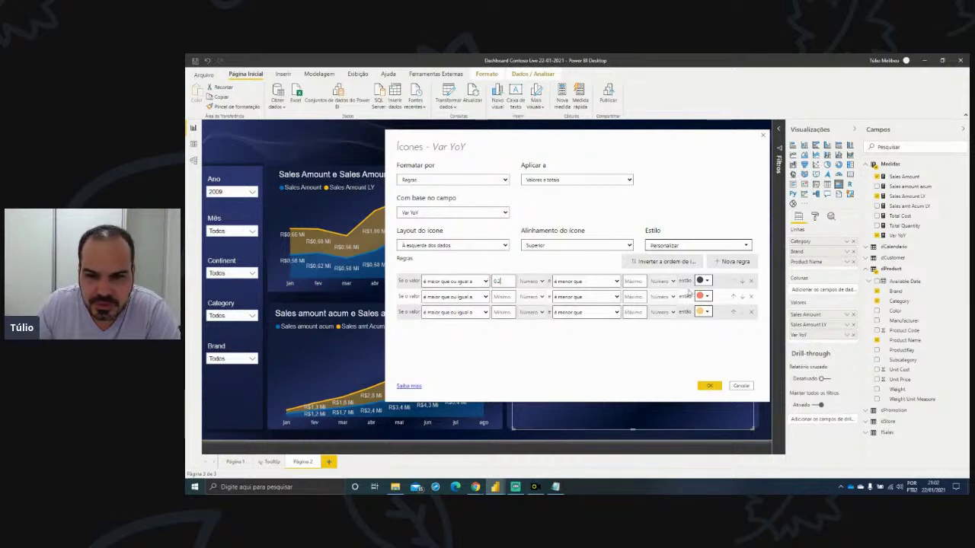
- Give the first rule a bordered green traffic light icon, and set the second rule to 0 up to 0.2 with the yellow one
click(705, 281)
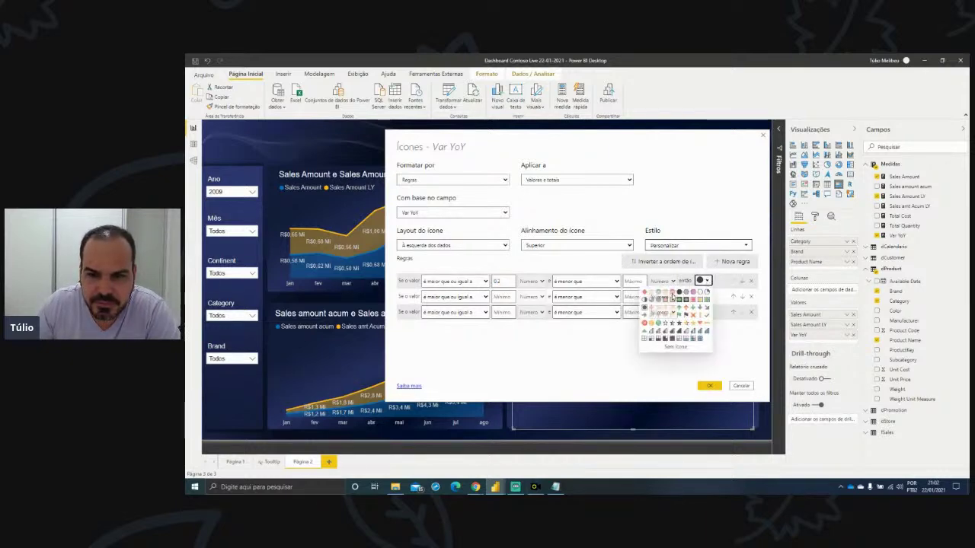
click(706, 301)
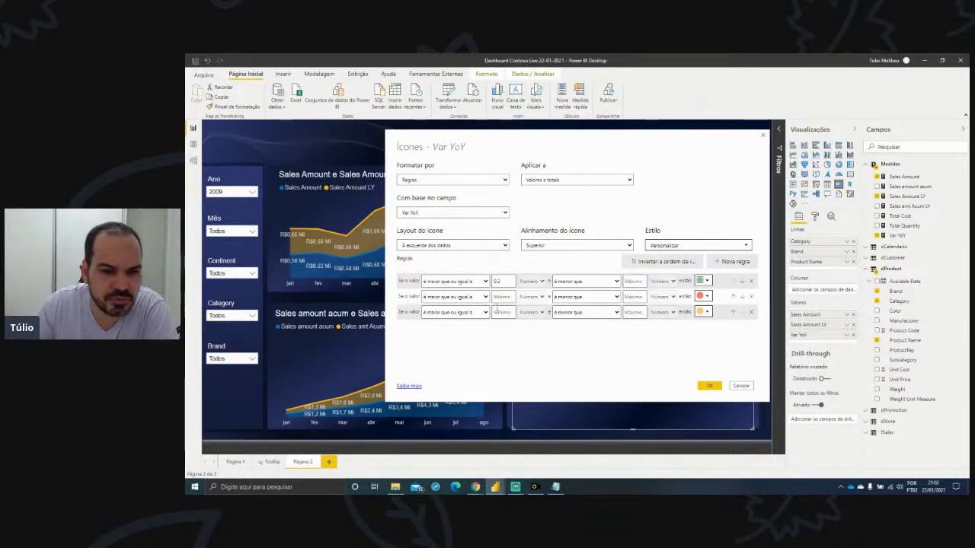
click(500, 297)
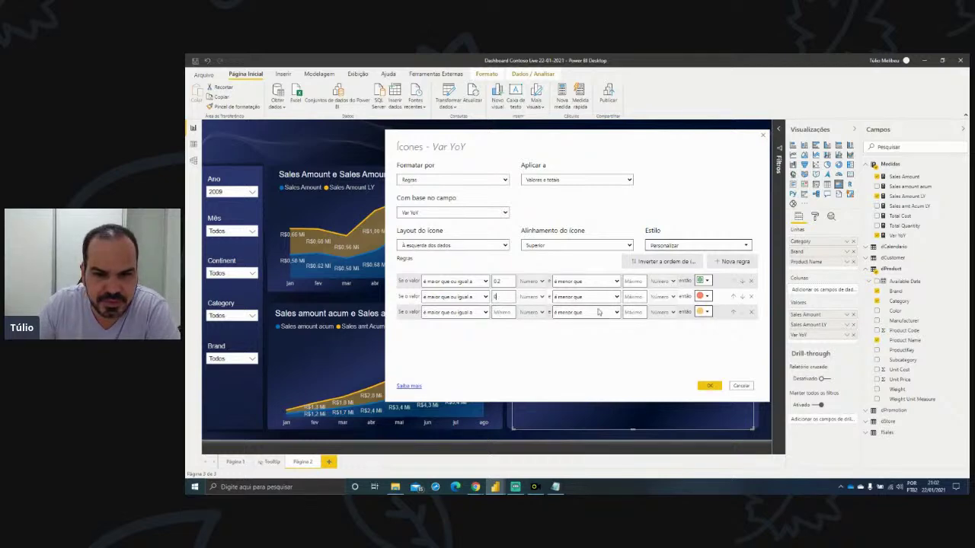
click(634, 297)
text(0,2)
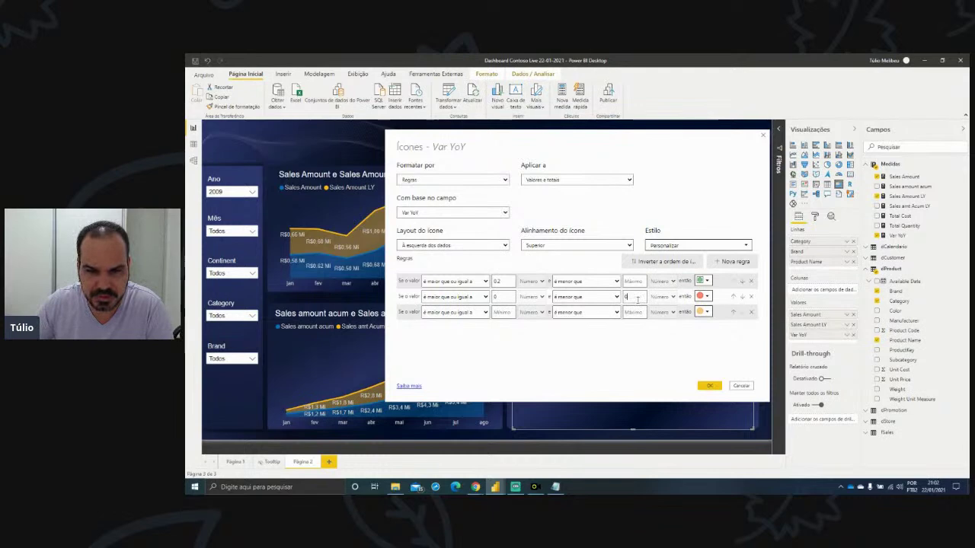
click(704, 296)
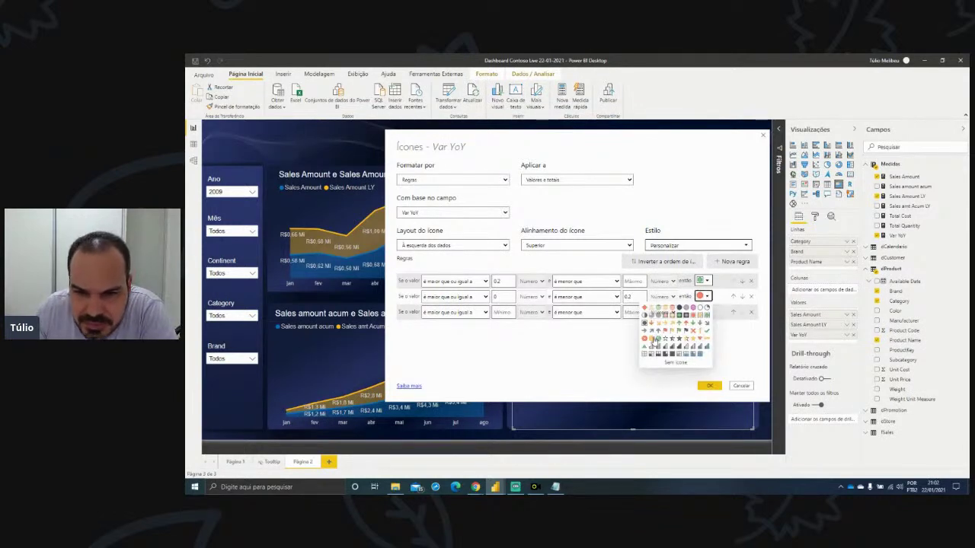
click(699, 318)
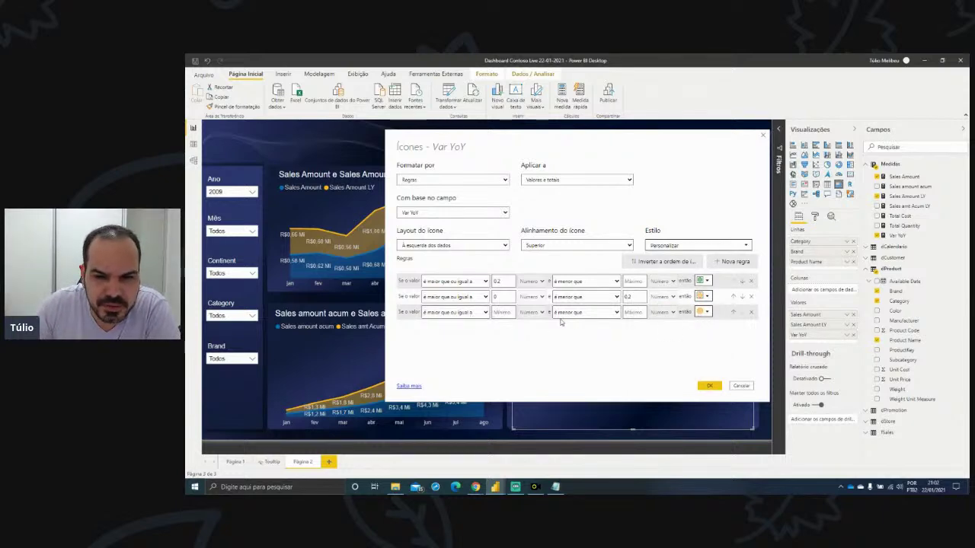
- Set the third rule's maximum to 0, leaving its minimum empty, and assign it the red circle icon
click(636, 312)
text(0)
click(706, 312)
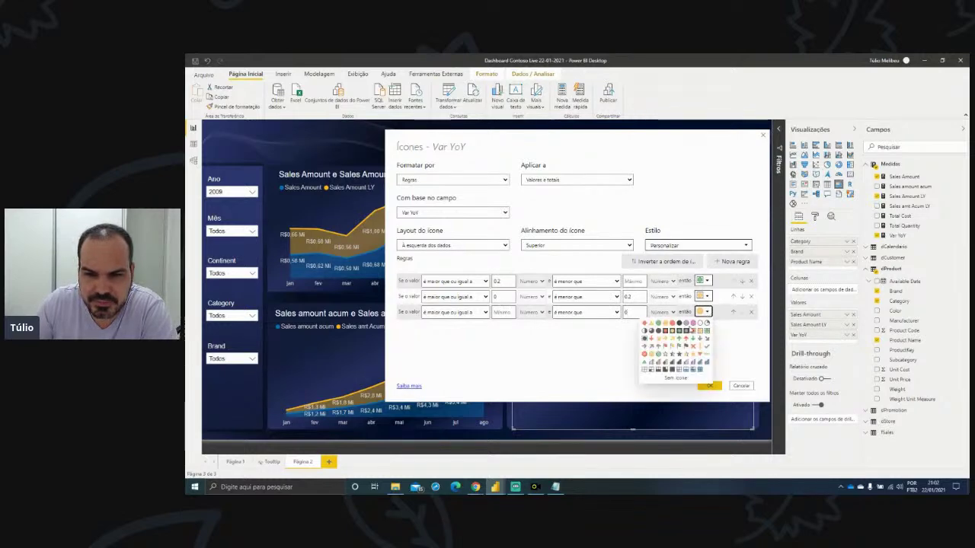
click(673, 324)
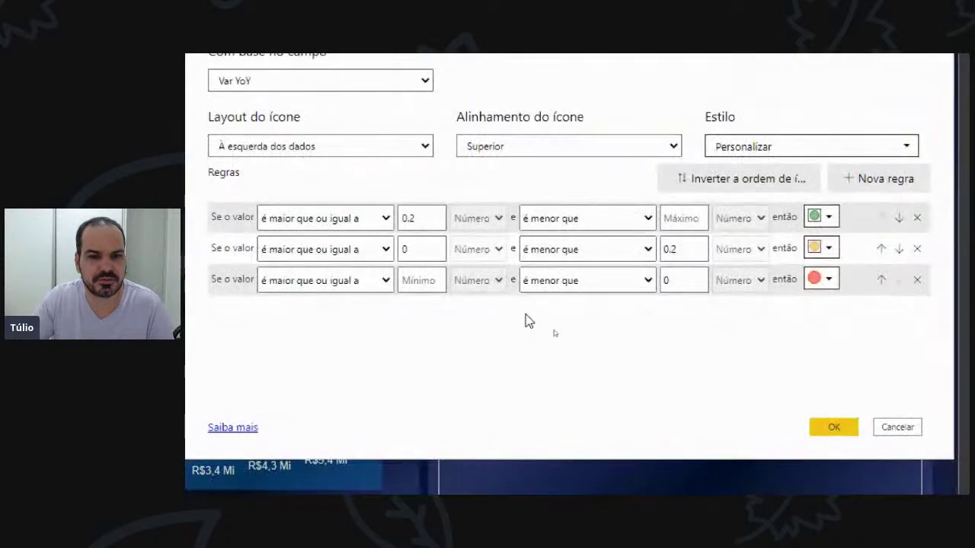
drag(571, 285, 523, 322)
key(Escape)
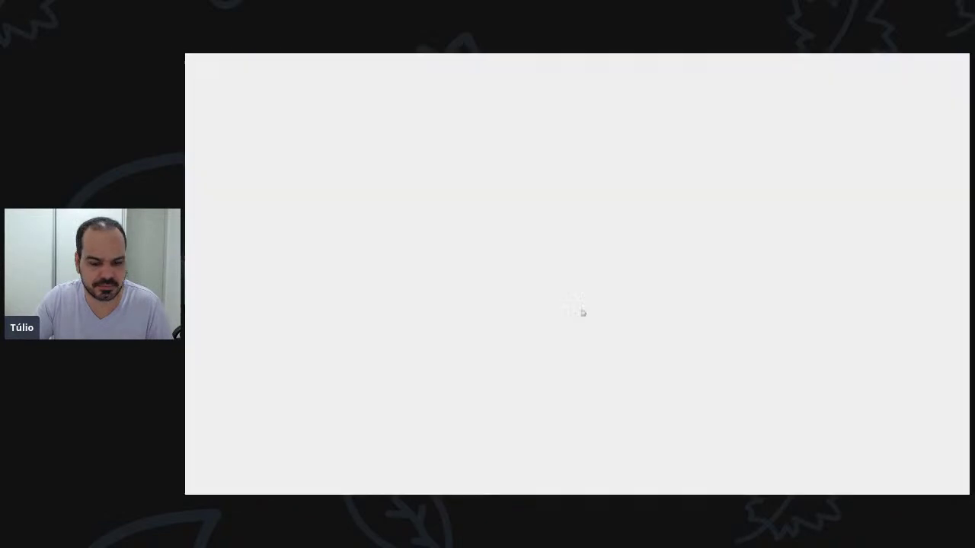
mouse_move(592, 320)
mouse_down()
mouse_move(671, 278)
mouse_move(663, 301)
mouse_up()
key(Escape)
drag(588, 319, 591, 299)
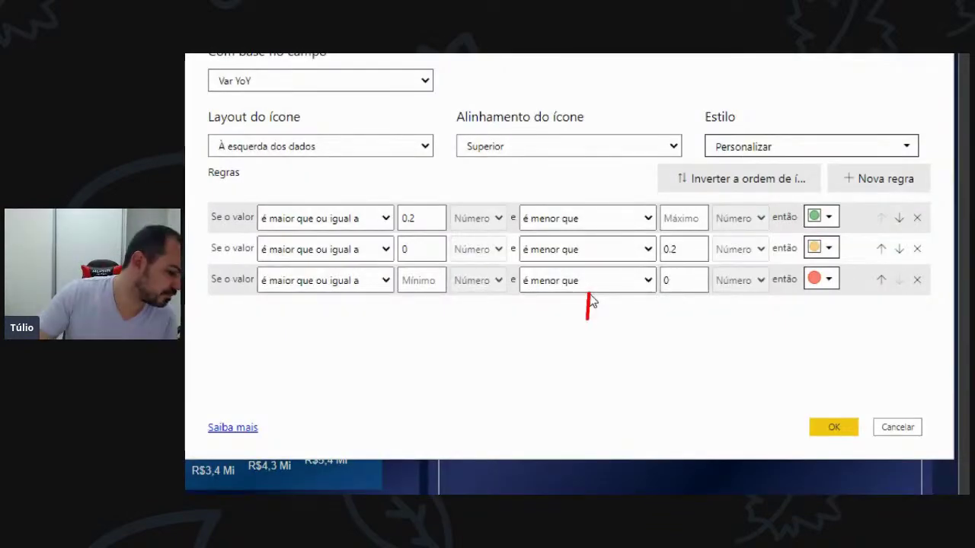
key(Escape)
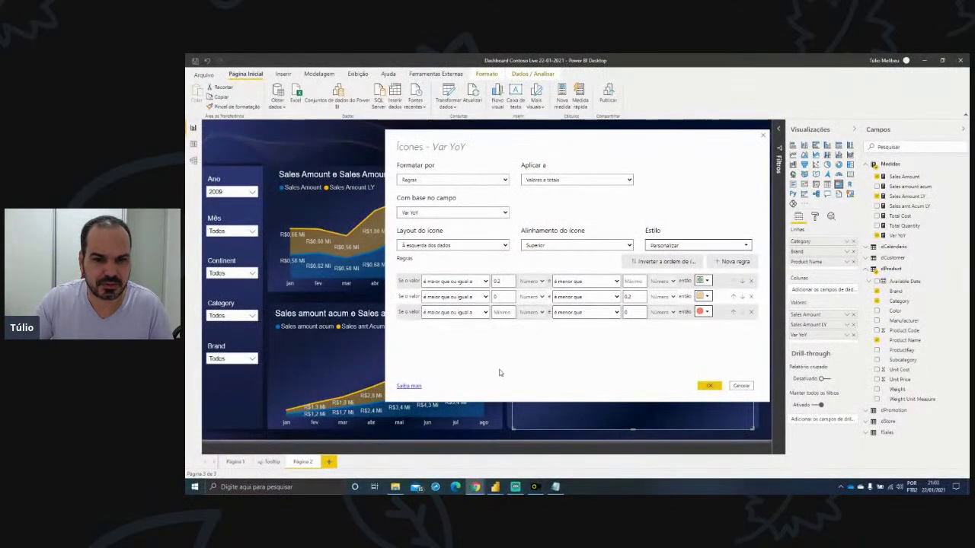
mouse_move(499, 364)
mouse_down()
mouse_move(530, 352)
mouse_move(518, 344)
mouse_move(489, 368)
mouse_up()
key(Escape)
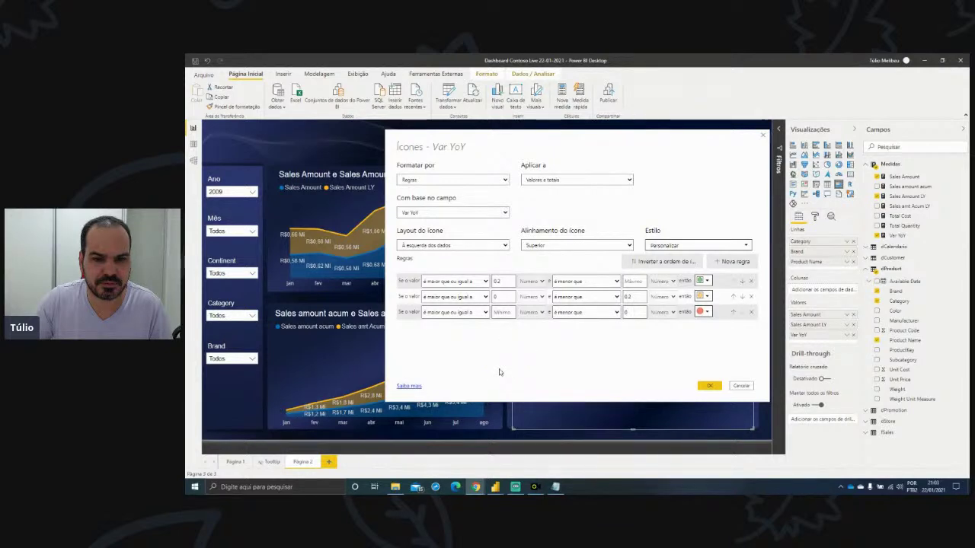
mouse_move(520, 367)
mouse_down()
mouse_move(635, 354)
mouse_move(502, 345)
mouse_move(537, 377)
mouse_up()
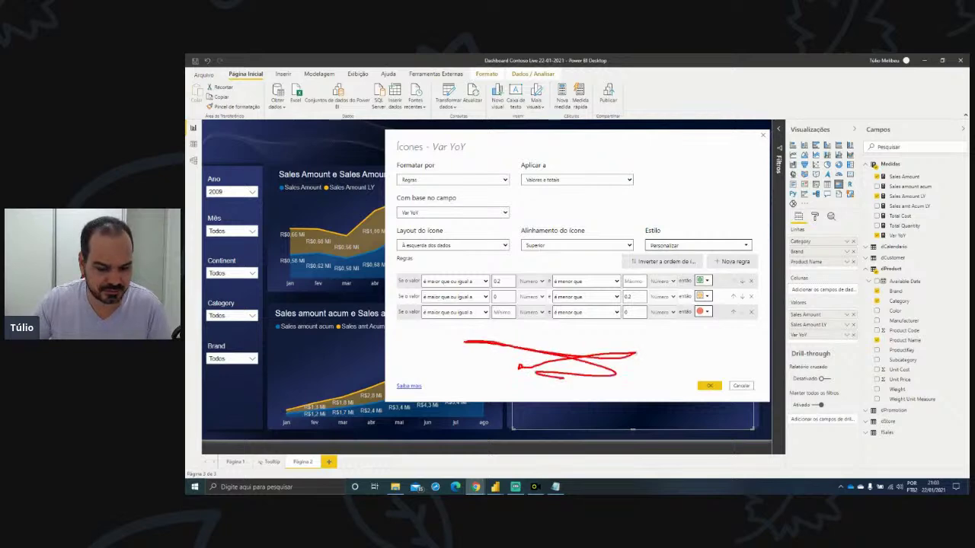
key(Escape)
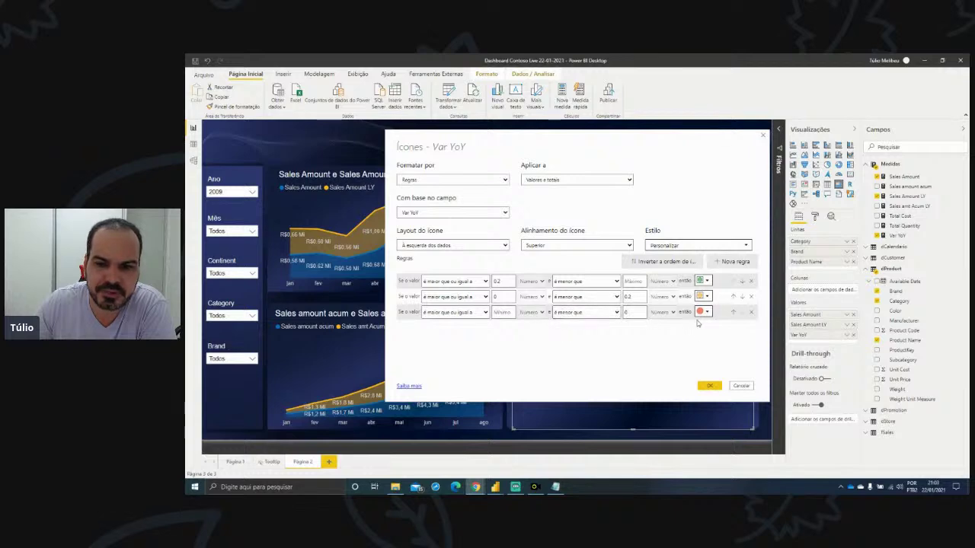
- Apply the icon rules to the Var YoY column and expand the Computers category down to Contoso products to check the icons
click(710, 386)
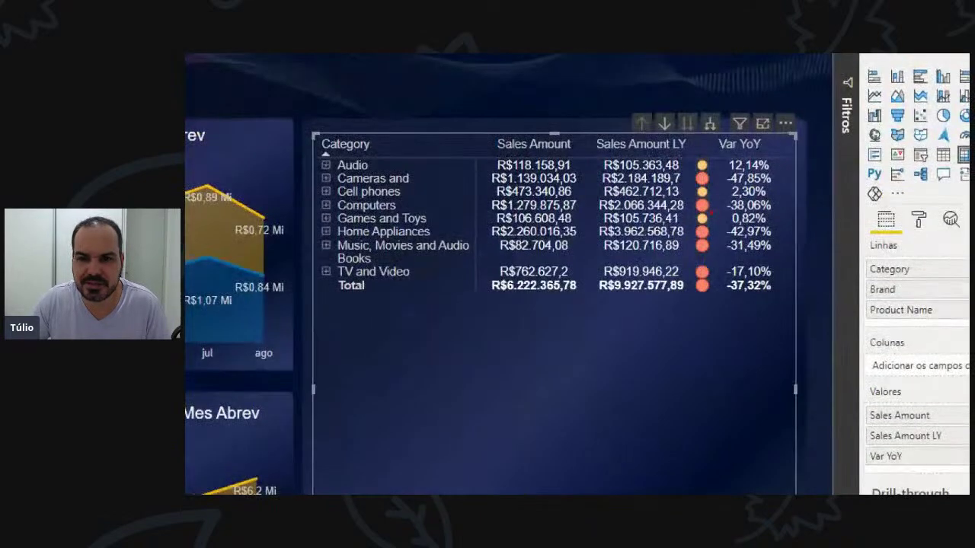
drag(693, 150, 720, 315)
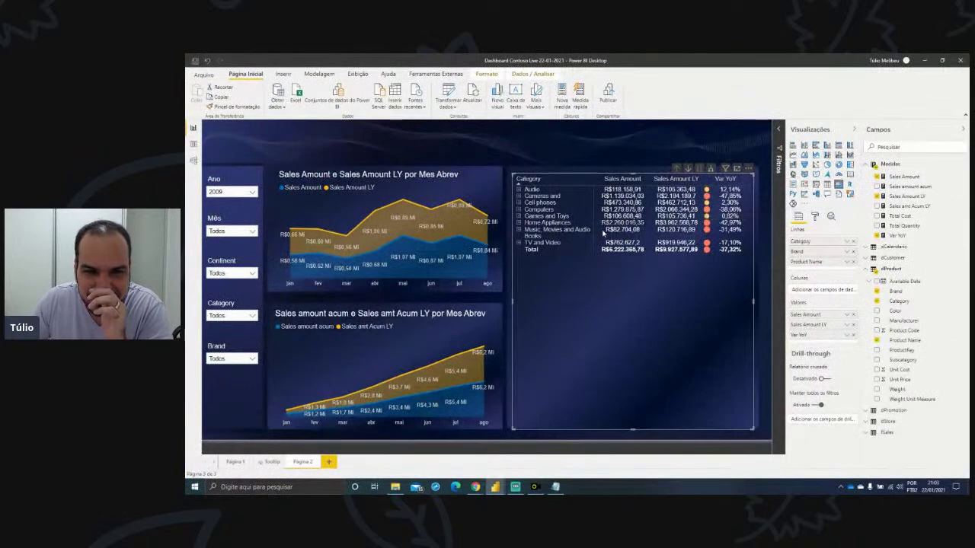
click(519, 210)
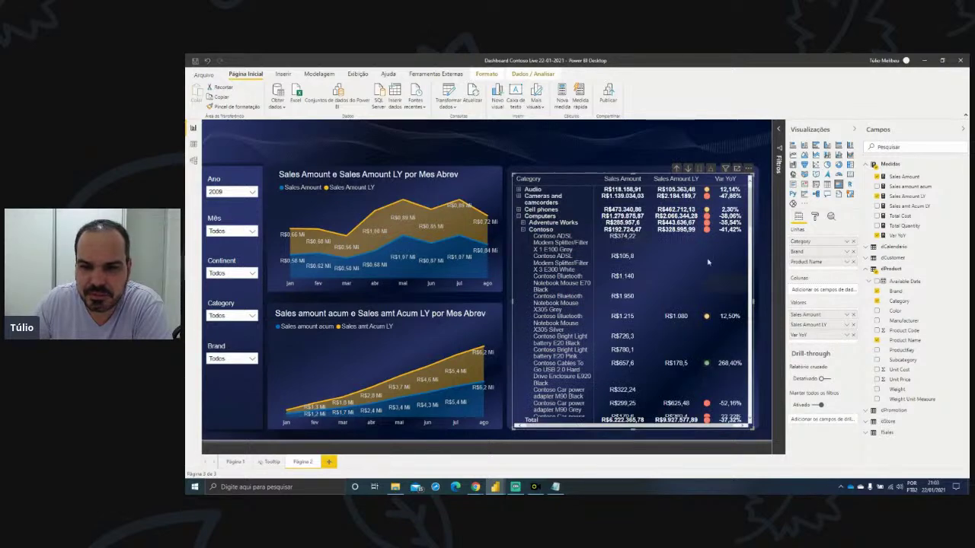
scroll(707, 235, down, 1)
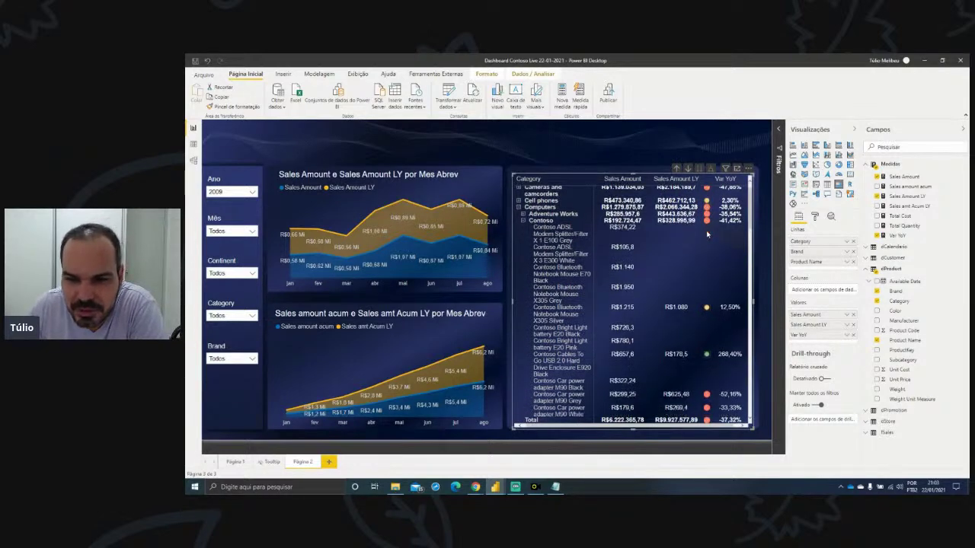
scroll(707, 235, down, 2)
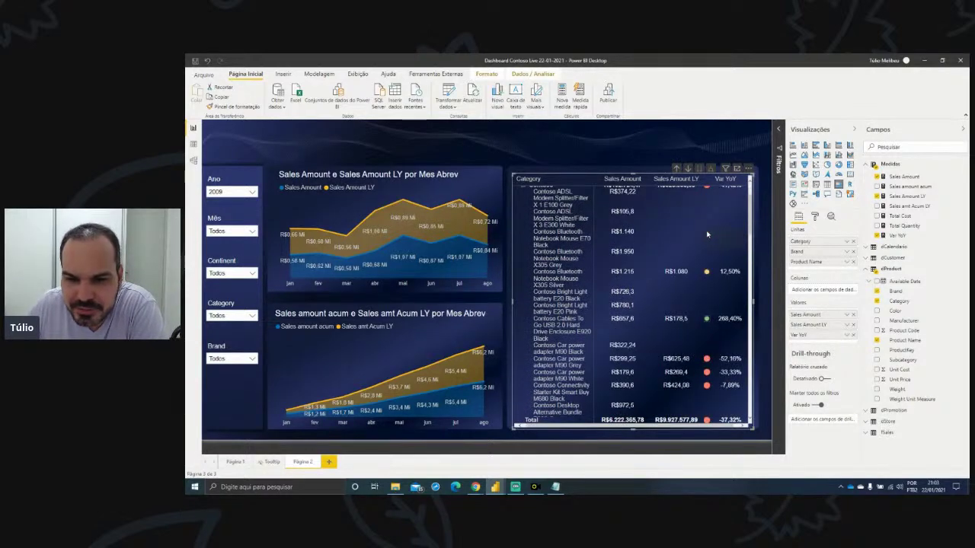
- Reopen the Var YoY icon rules and change the third rule's icon to the bordered red traffic light
click(845, 337)
mouse_move(870, 393)
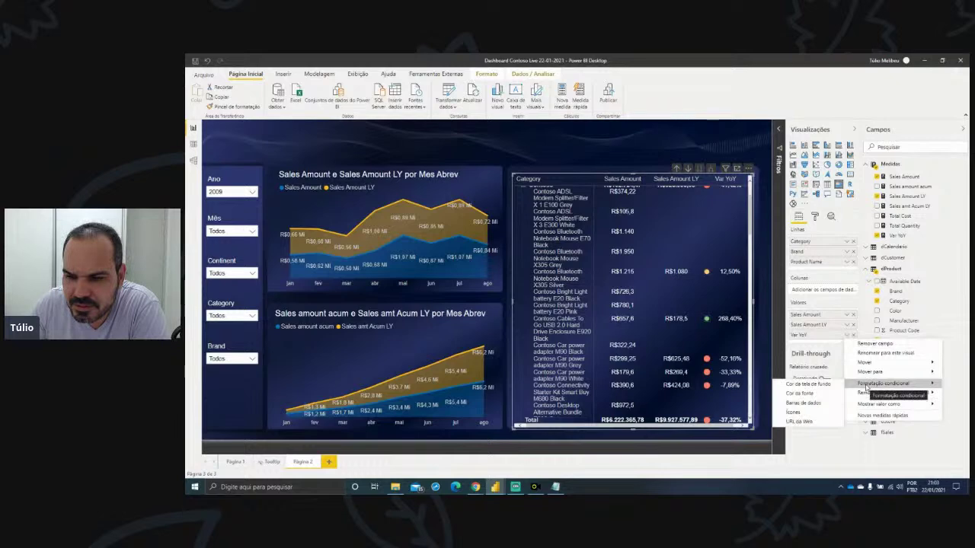
click(793, 413)
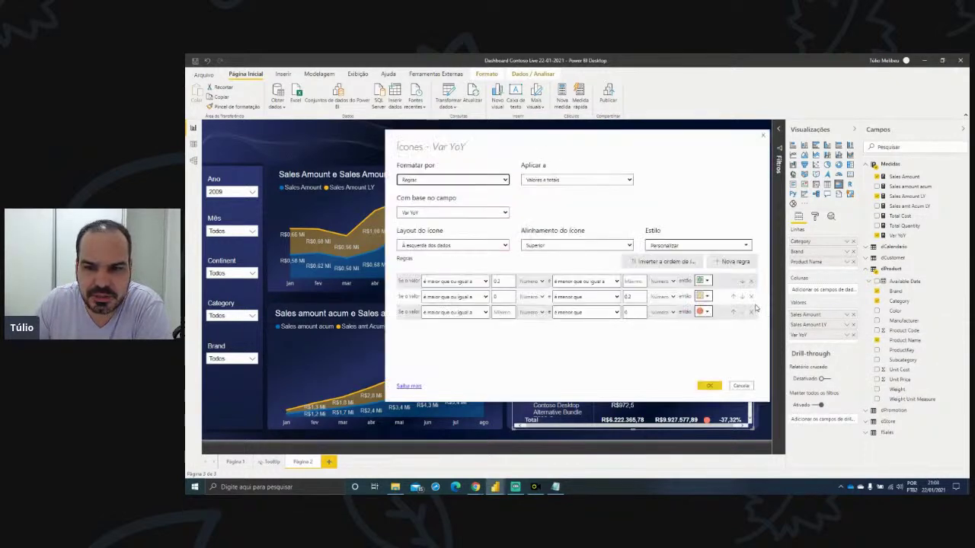
click(707, 313)
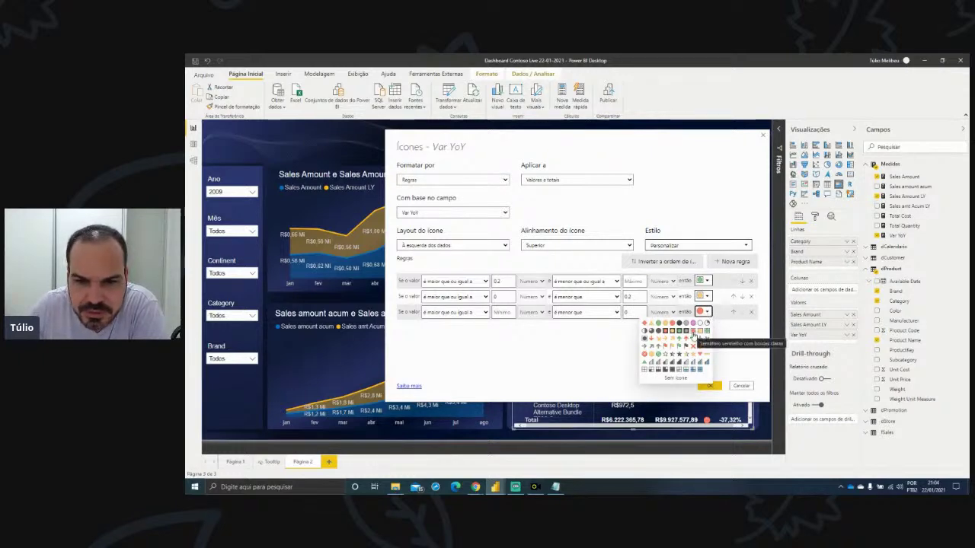
click(694, 337)
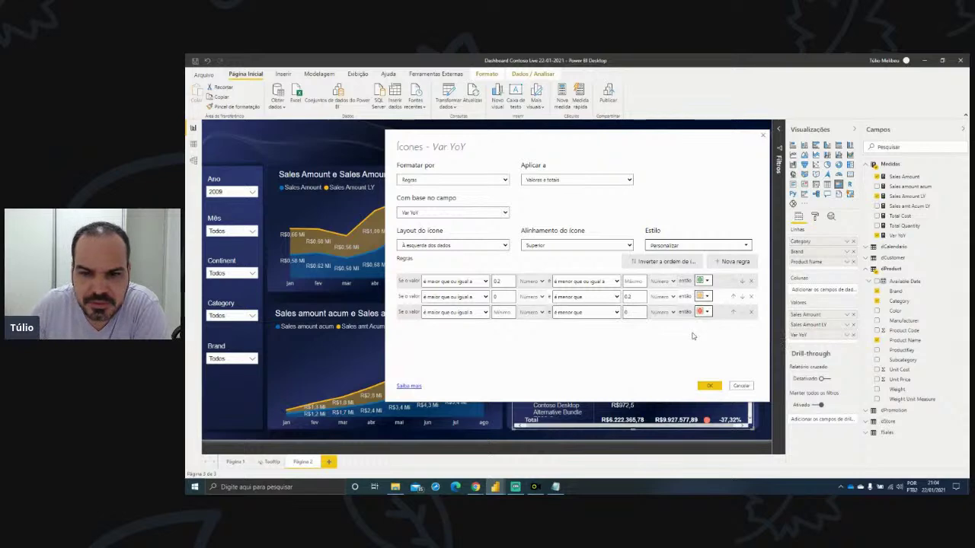
click(709, 386)
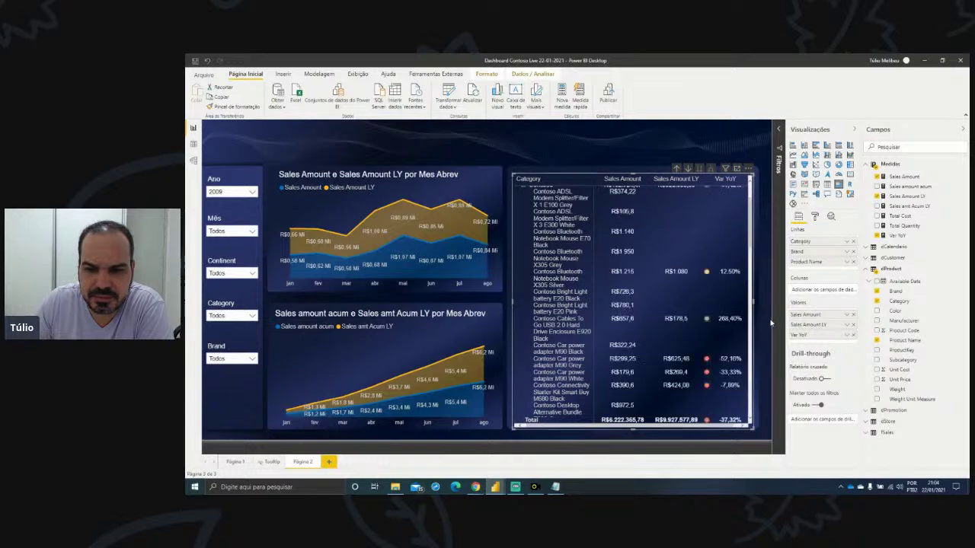
- Collapse the Computers category, and briefly expand Audio to check the Var YoY icons of its brands
scroll(707, 320, up, 2)
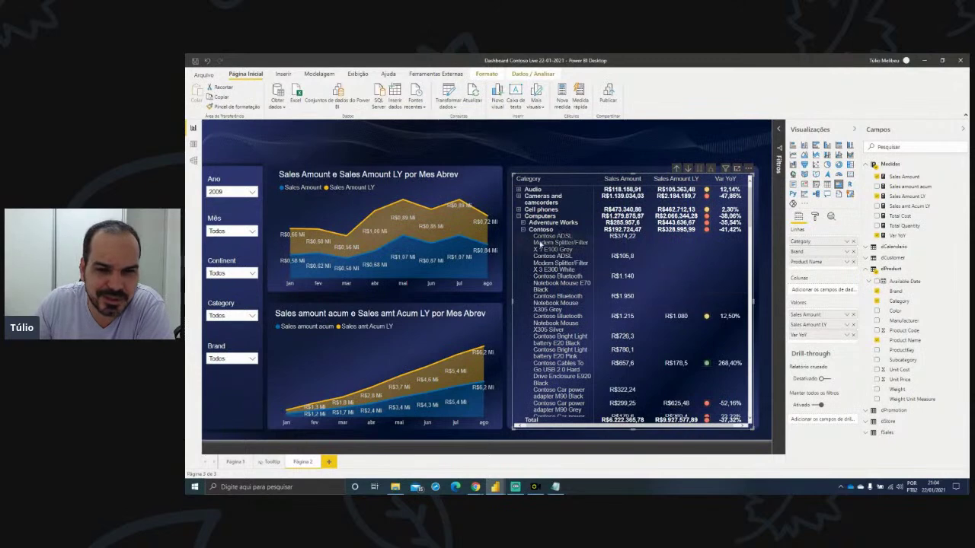
click(519, 216)
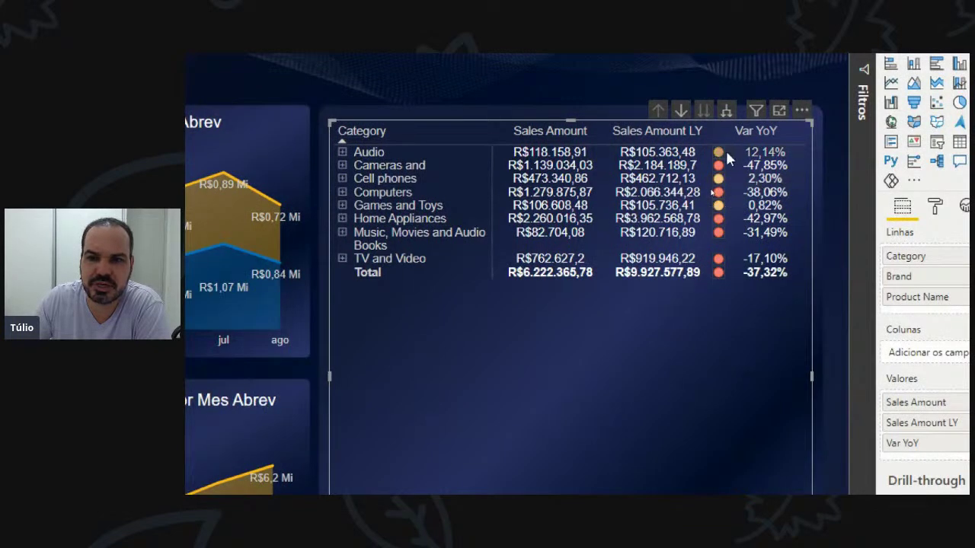
click(342, 153)
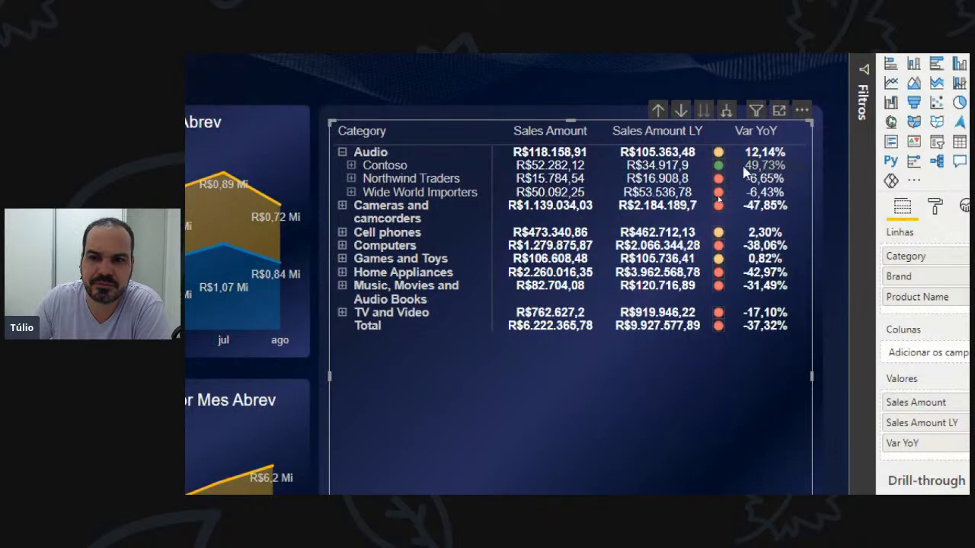
click(342, 152)
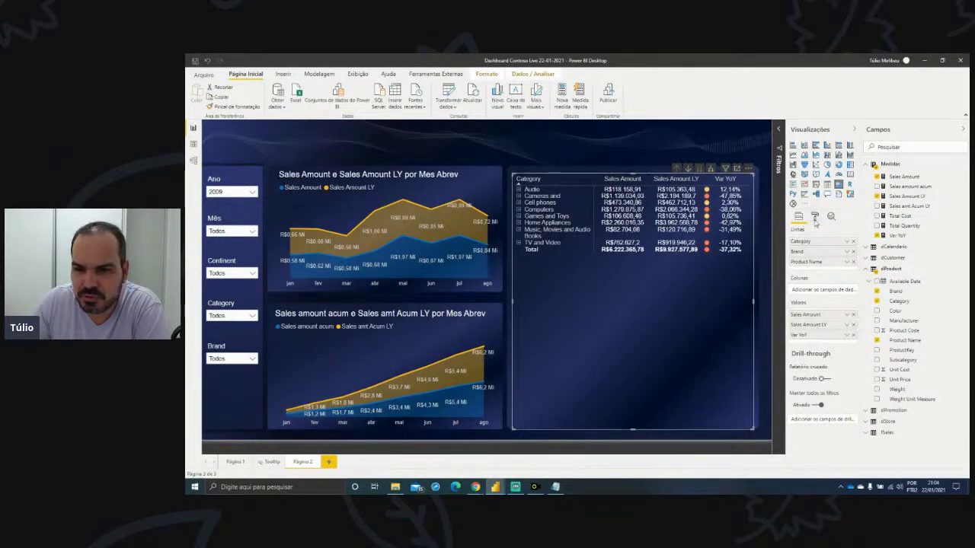
- Format the matrix column headers with a white font and a dark grey background
click(815, 218)
click(821, 292)
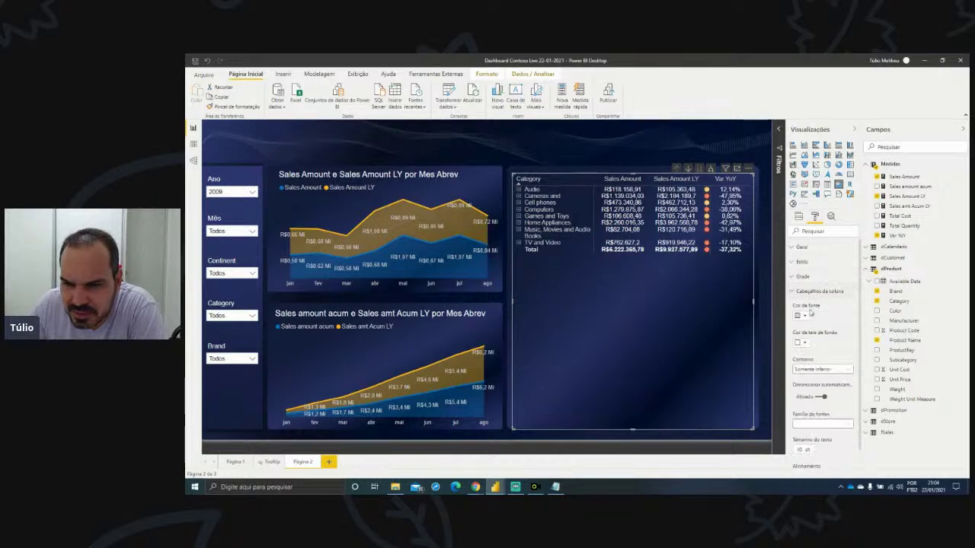
click(803, 316)
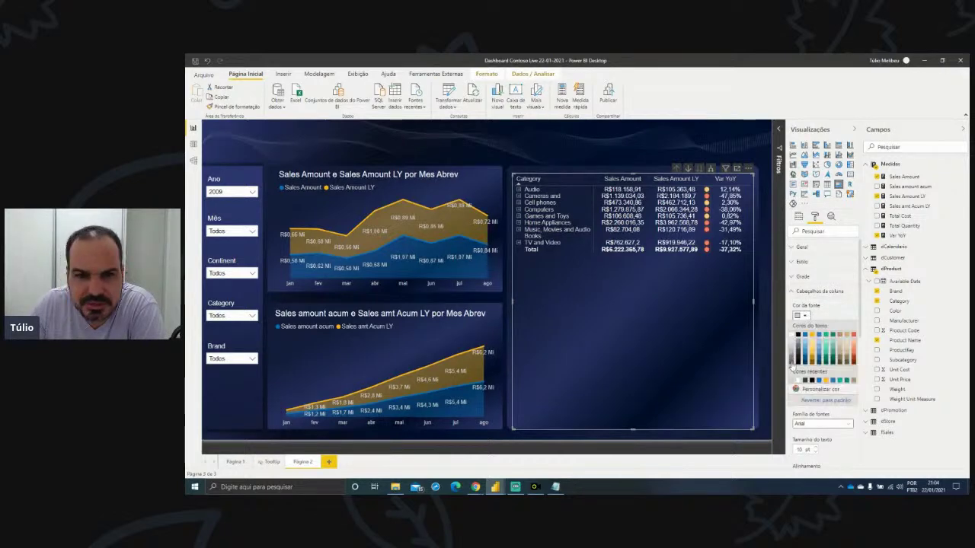
click(792, 365)
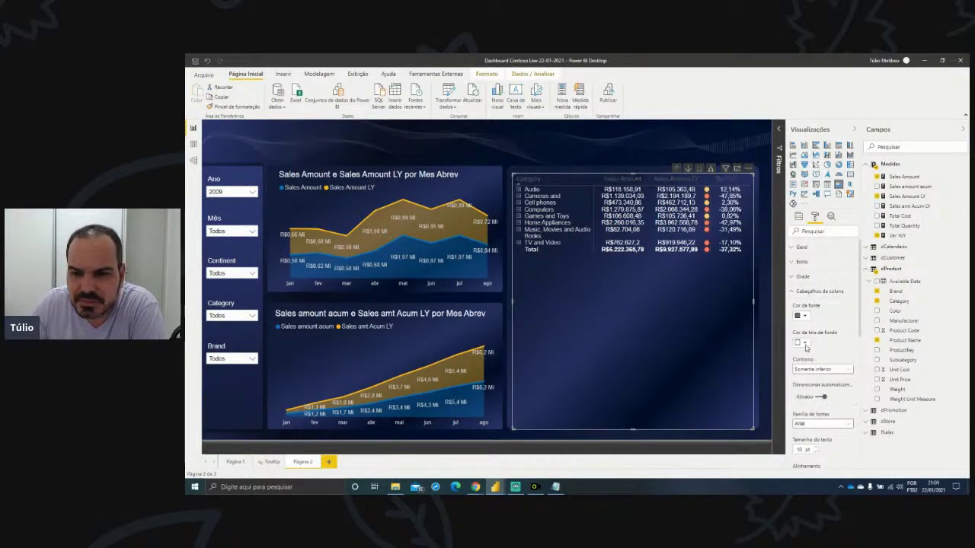
click(805, 317)
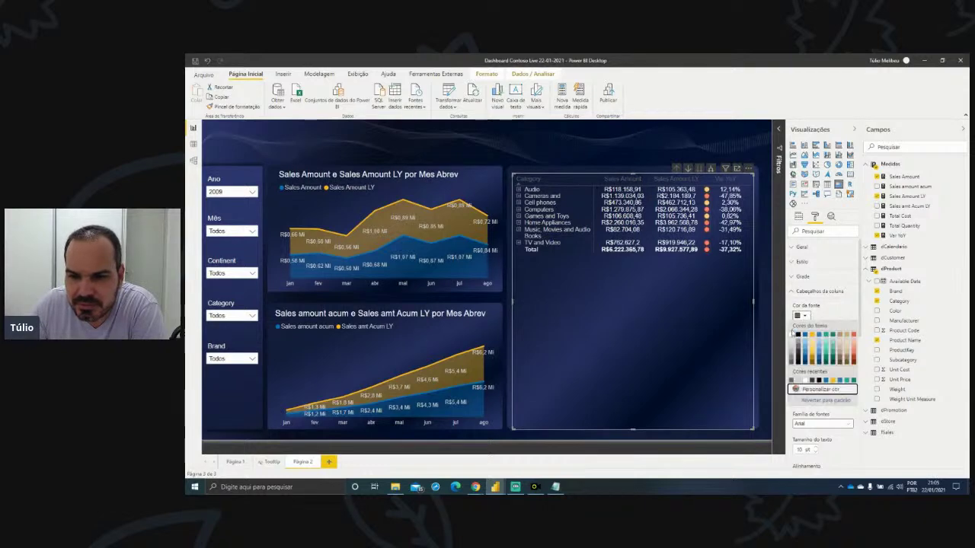
click(793, 335)
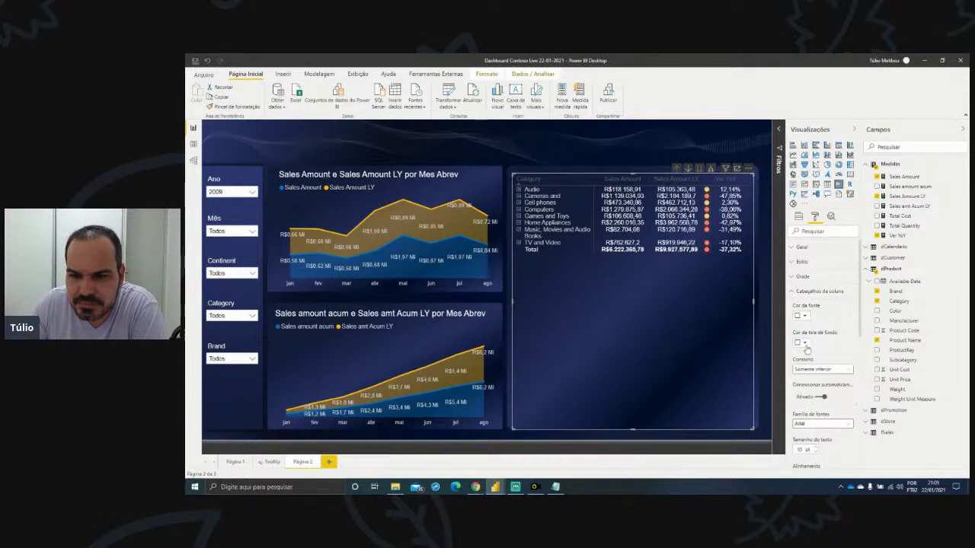
click(805, 343)
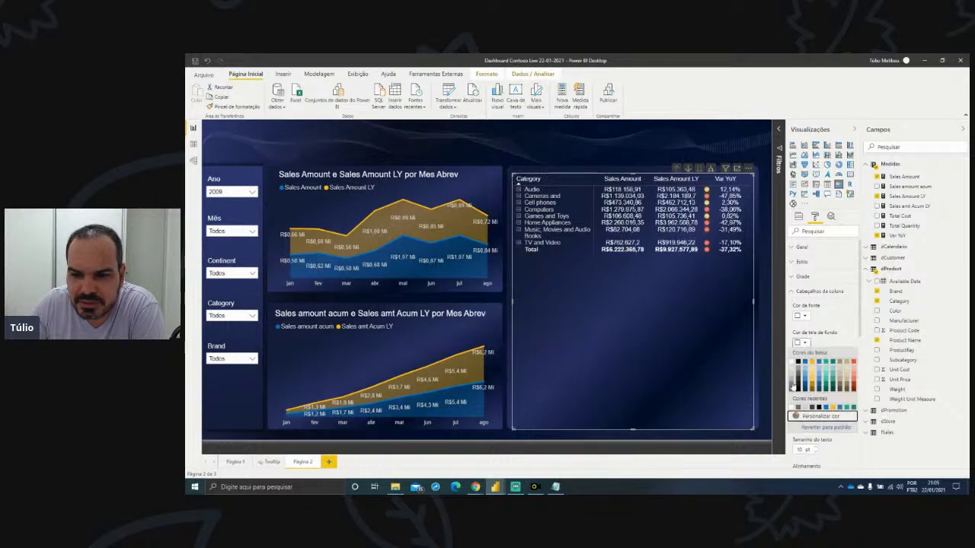
click(793, 389)
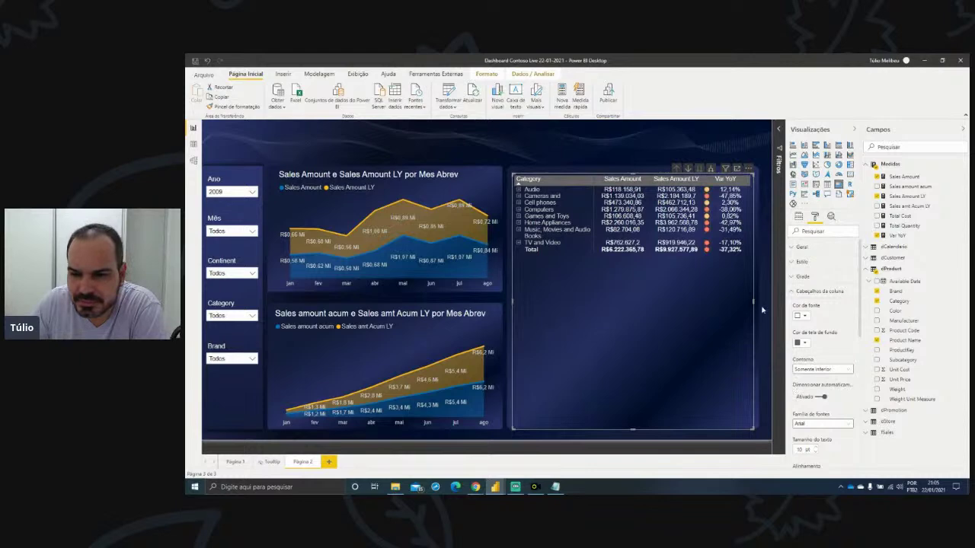
- Give the matrix's grand total row a dark grey background and apply that formatting to its label as well
click(810, 294)
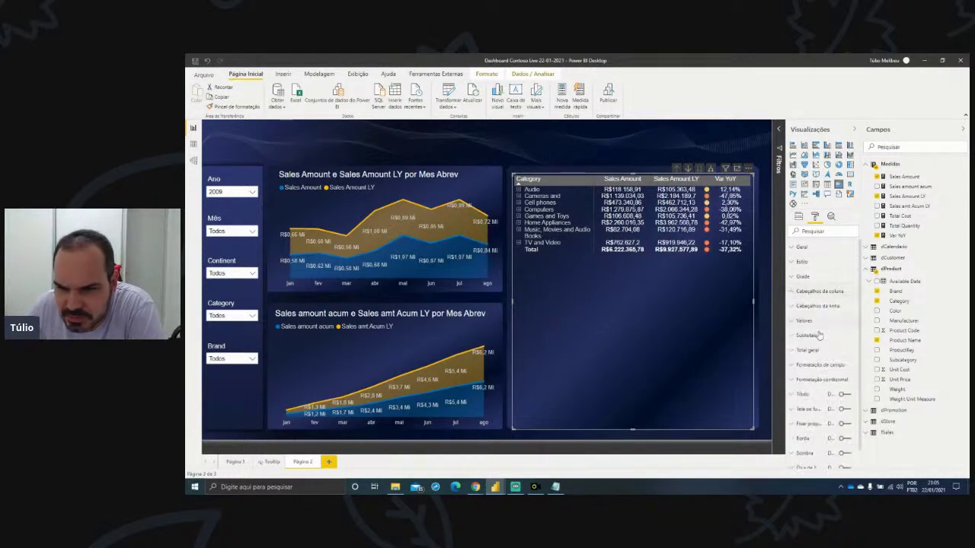
click(826, 349)
scroll(831, 339, down, 2)
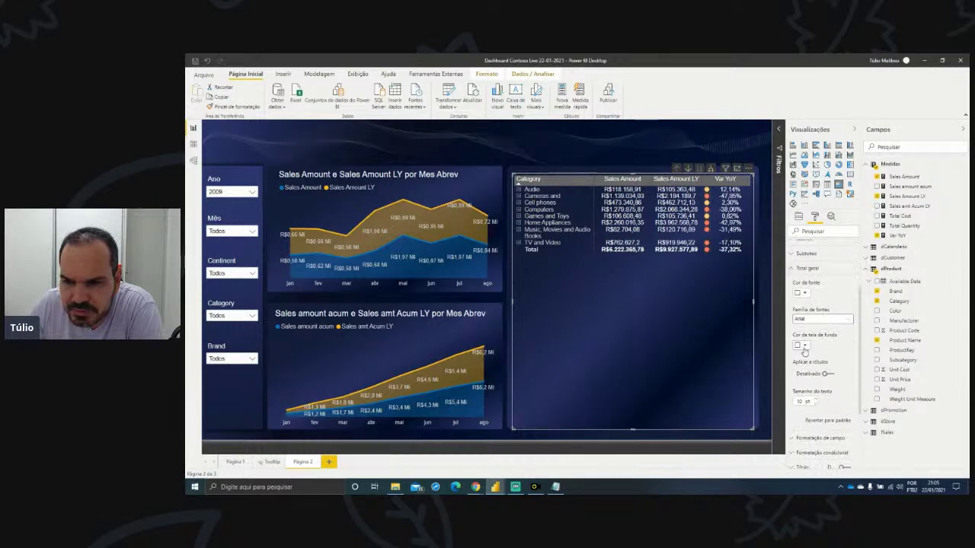
click(804, 347)
click(792, 315)
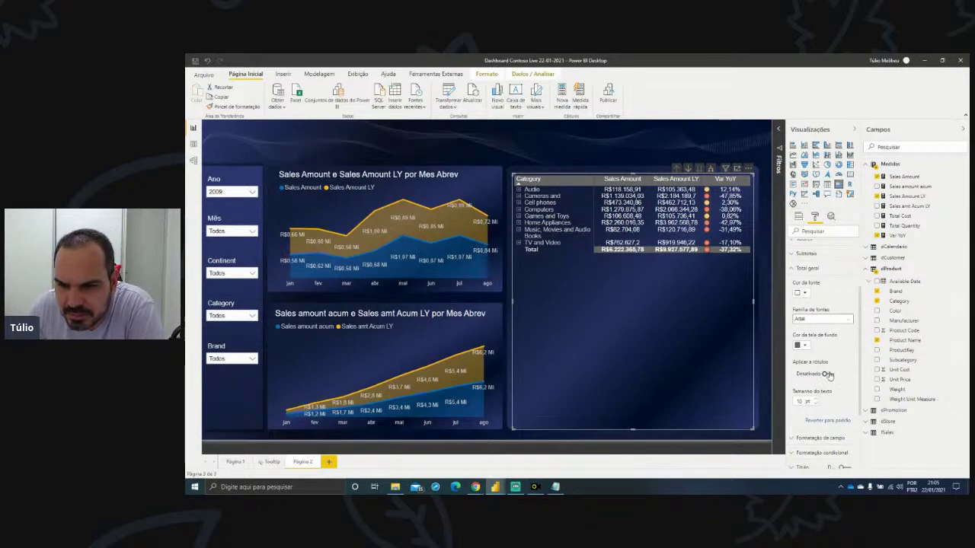
click(827, 375)
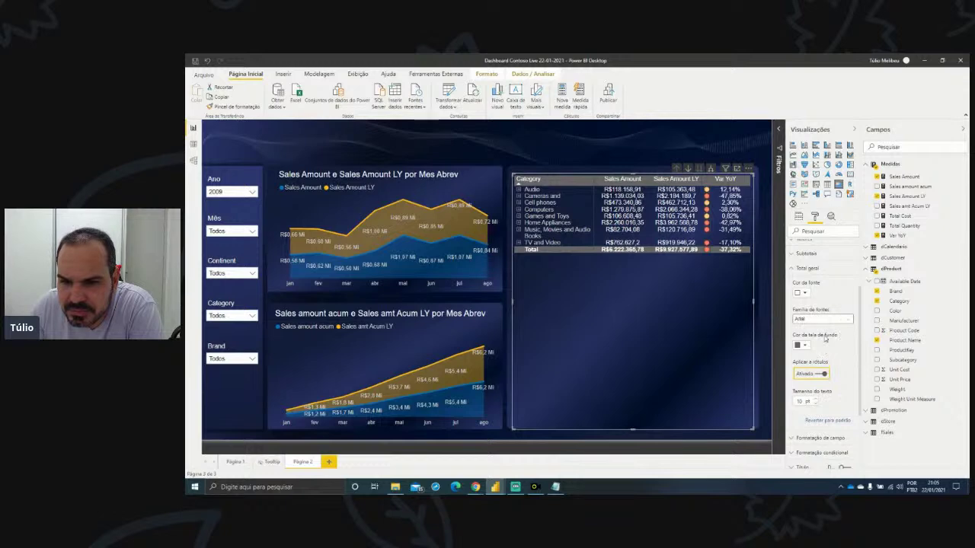
click(808, 268)
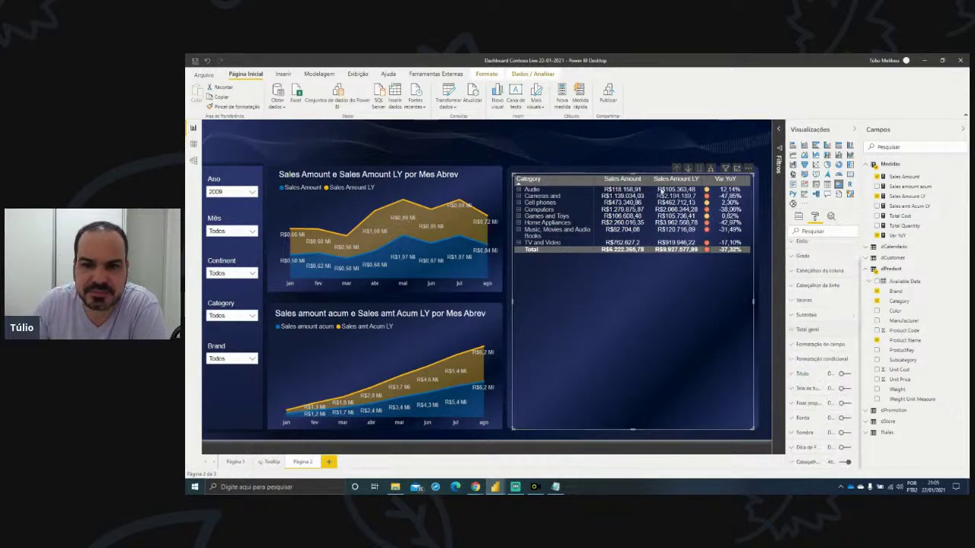
- Nudge the product matrix slightly upward within its background panel
click(618, 141)
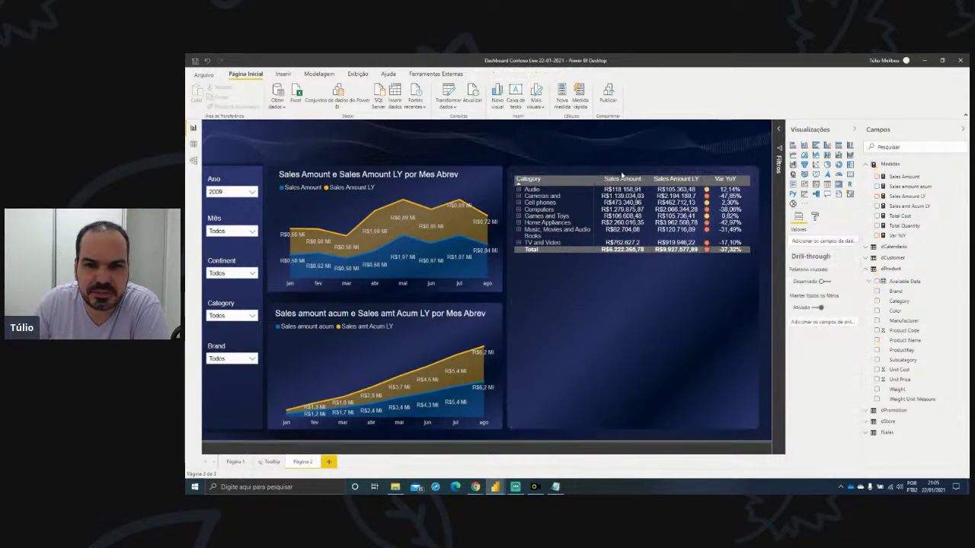
click(659, 193)
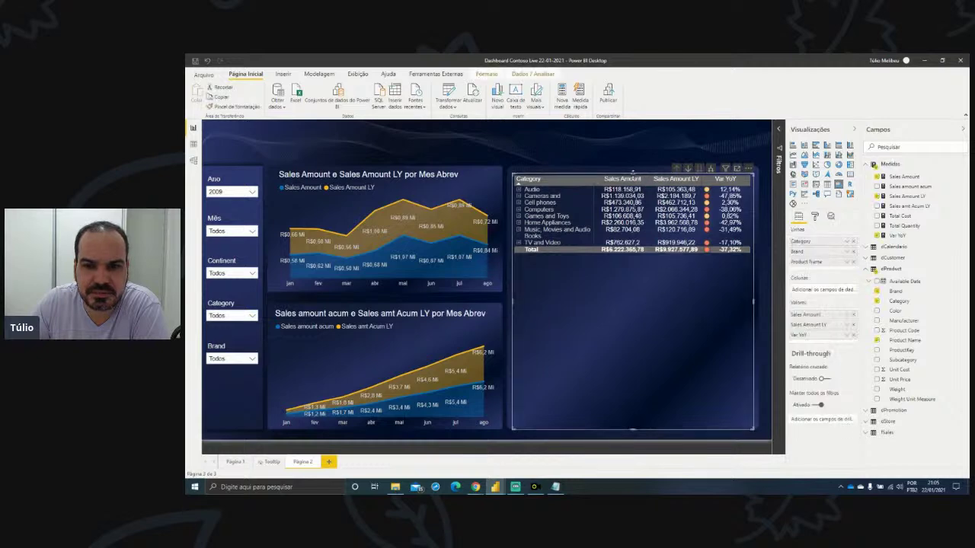
click(523, 146)
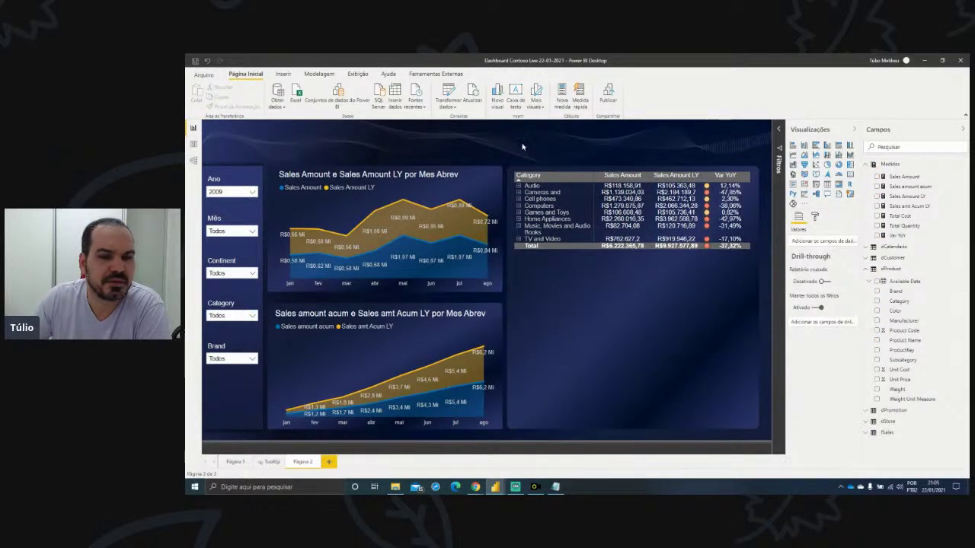
- Copy the "Relatório Vendas Contoso" title text box from Página 1 to Página 2
click(231, 464)
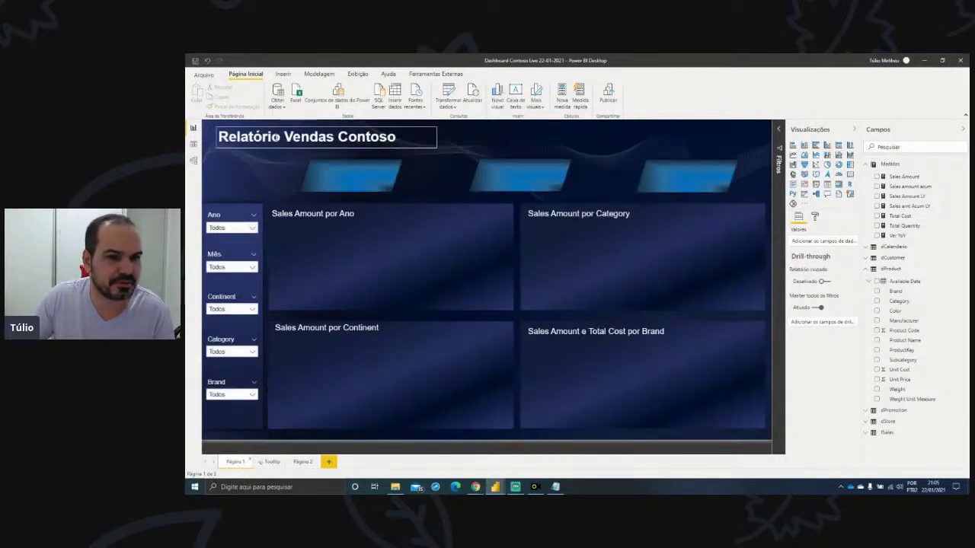
click(276, 137)
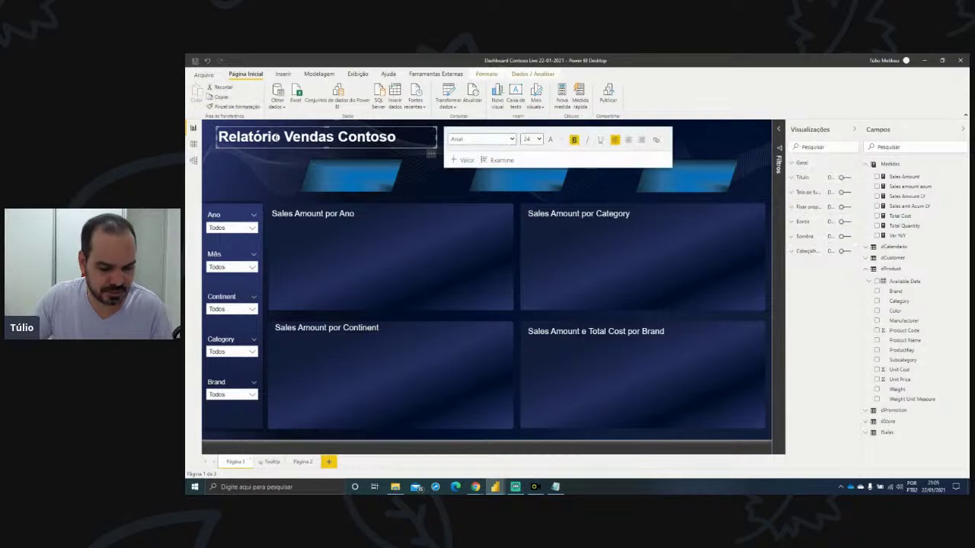
click(302, 462)
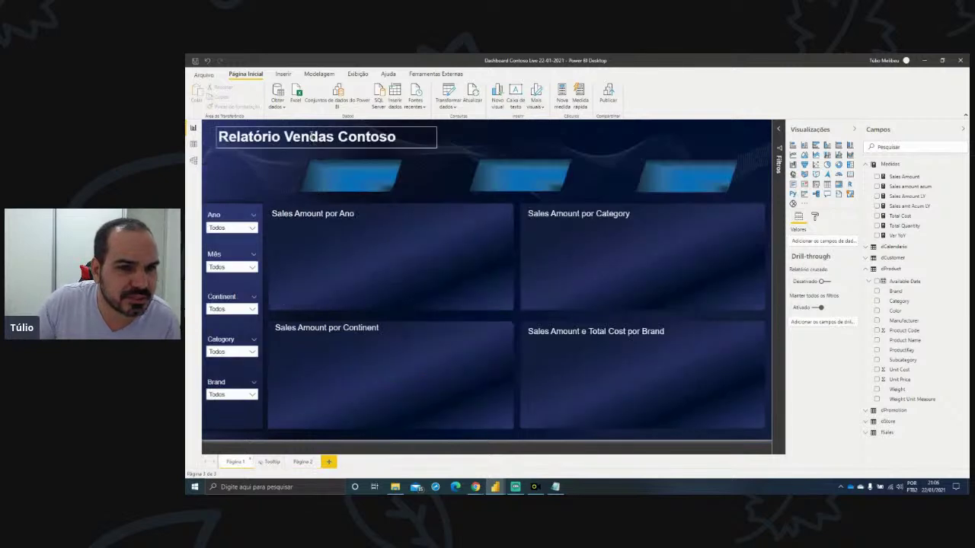
click(312, 135)
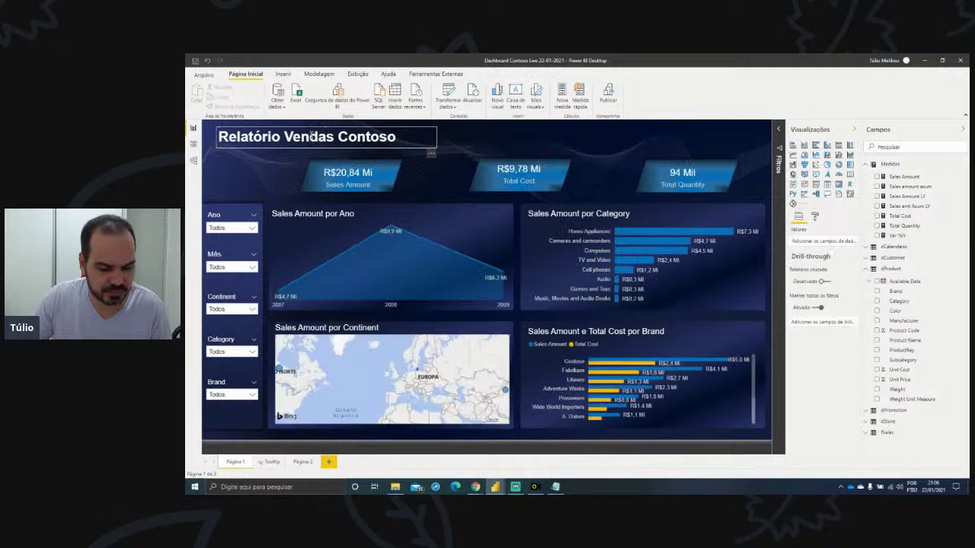
click(311, 134)
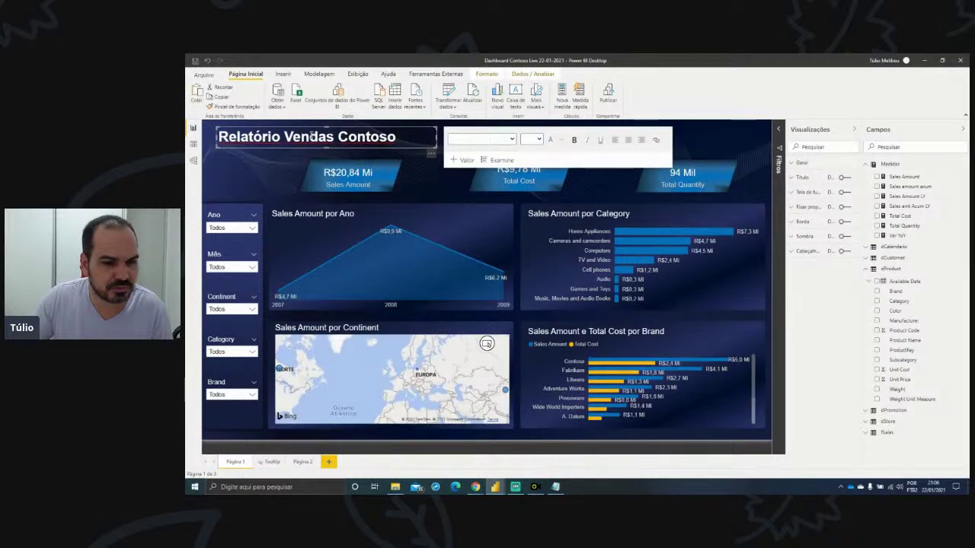
click(303, 461)
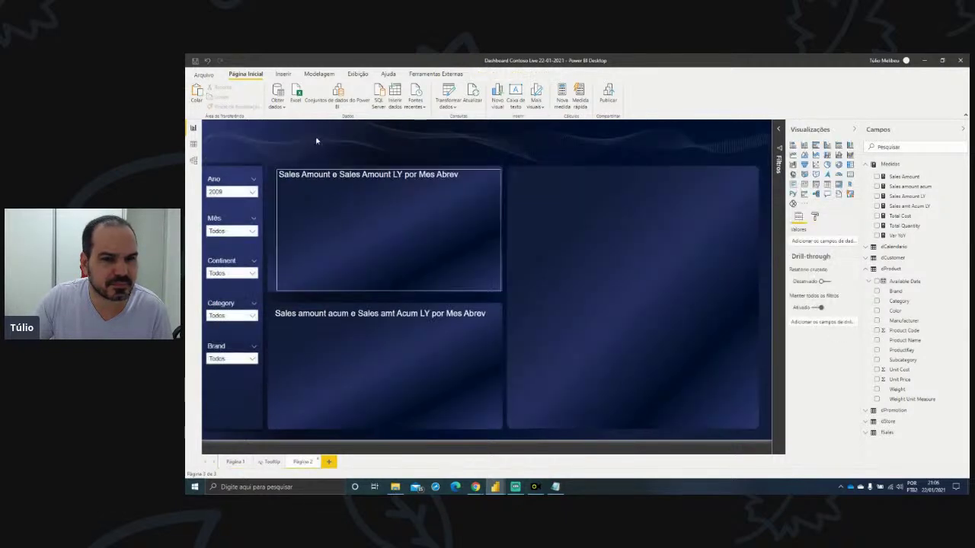
key(ctrl+v)
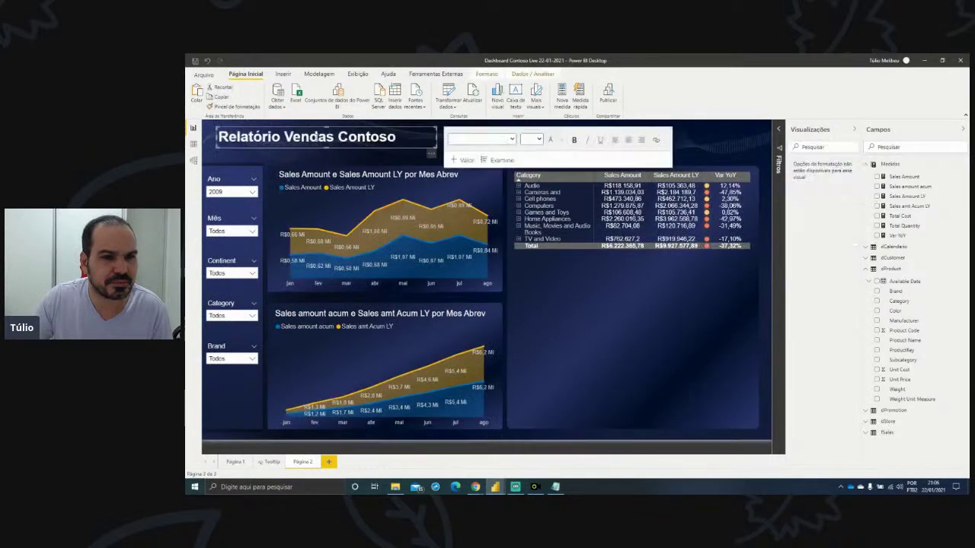
- Replace the title text on Página 2 with "Comparação ano a ano"
triple_click(316, 136)
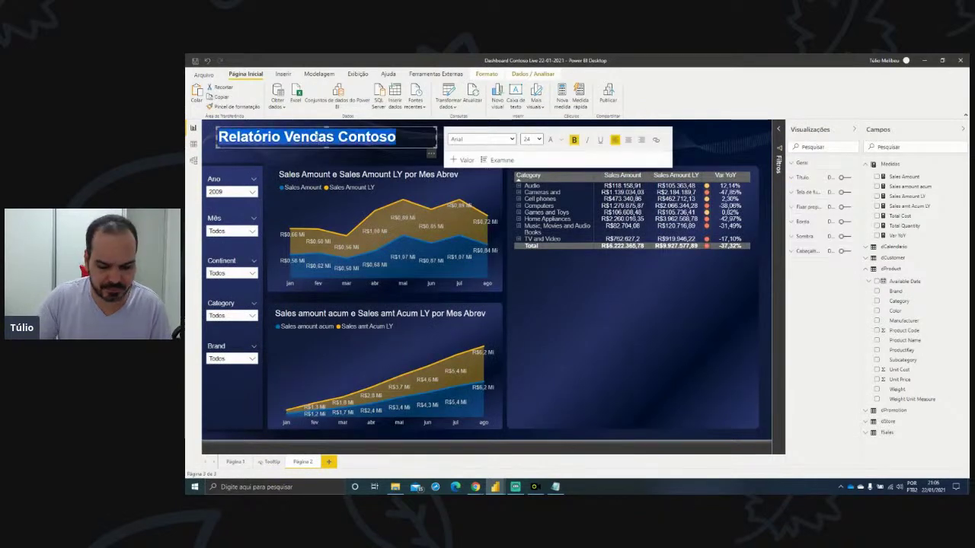
text(Comparação ano a ano)
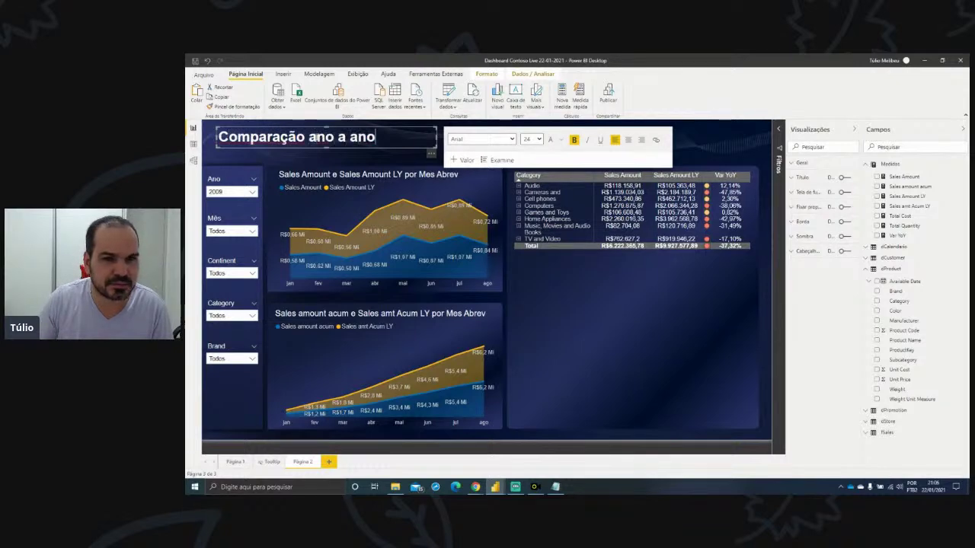
click(694, 151)
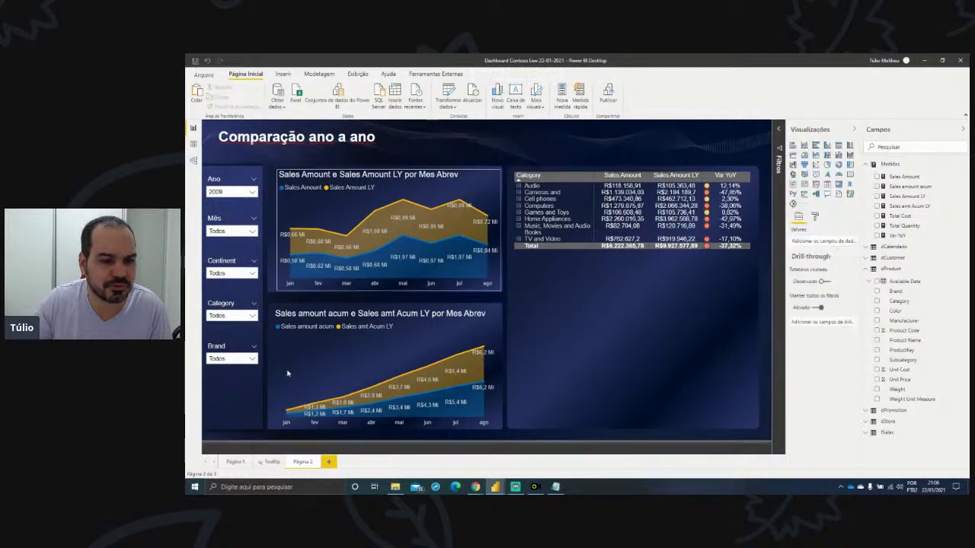
- Insert the chart icon Imagem1.png from the Imagens folder on Página 1 and shrink it into the page's upper-right corner
click(235, 463)
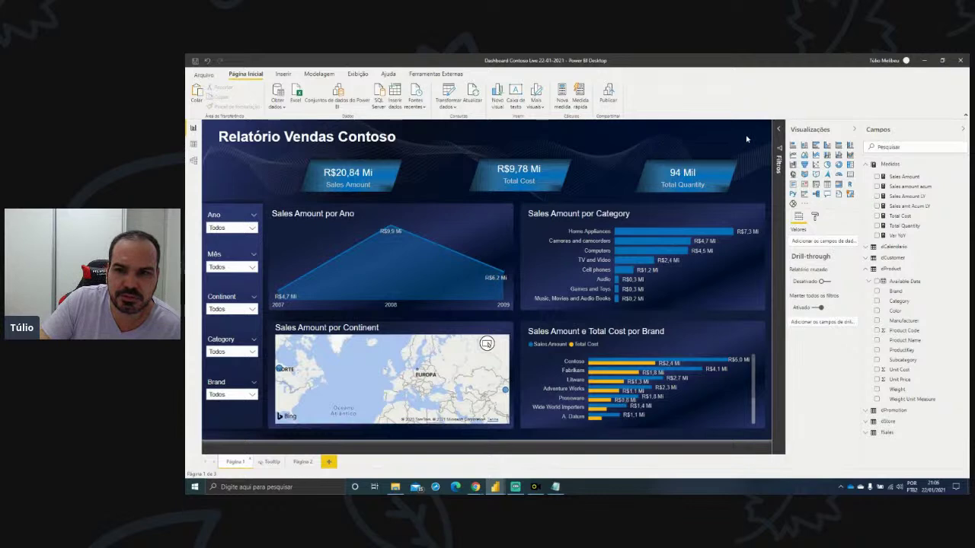
click(283, 74)
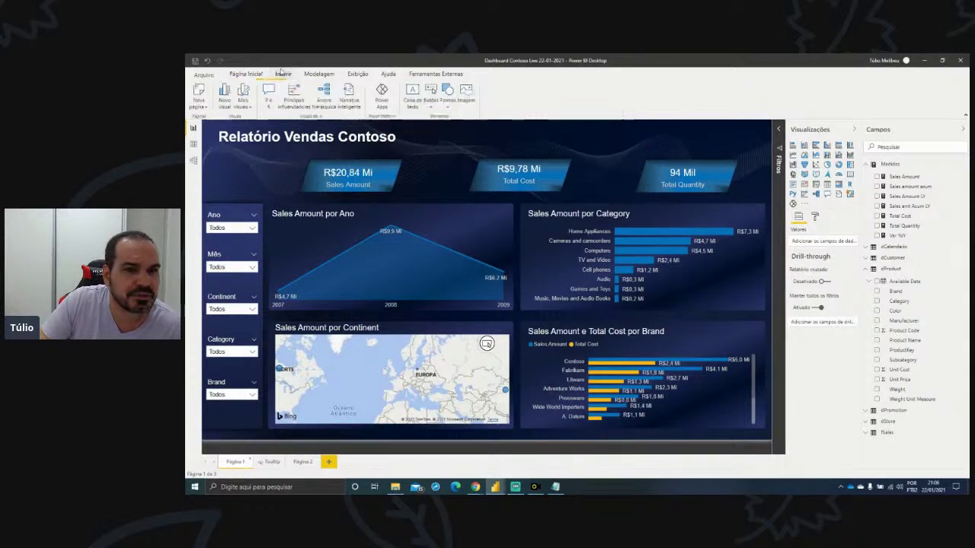
click(466, 95)
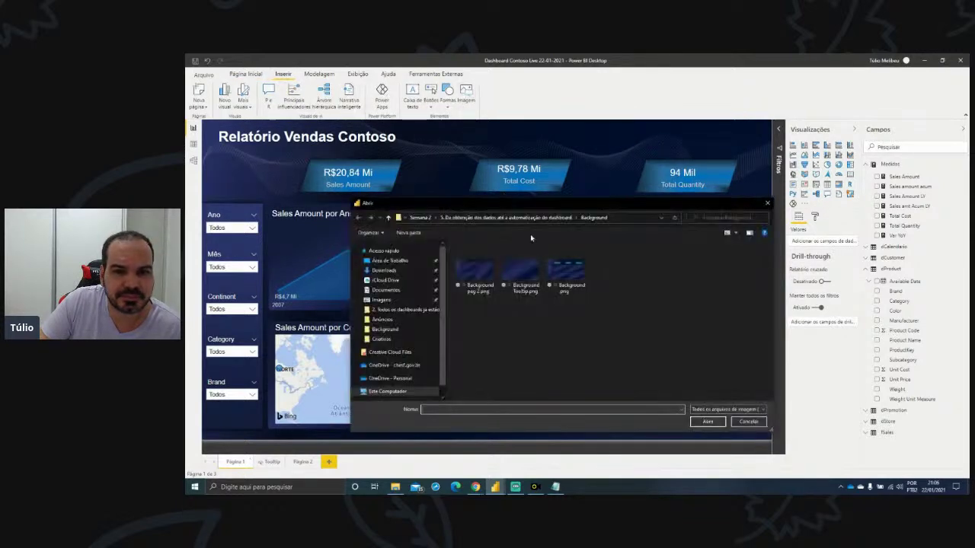
click(555, 219)
double_click(474, 273)
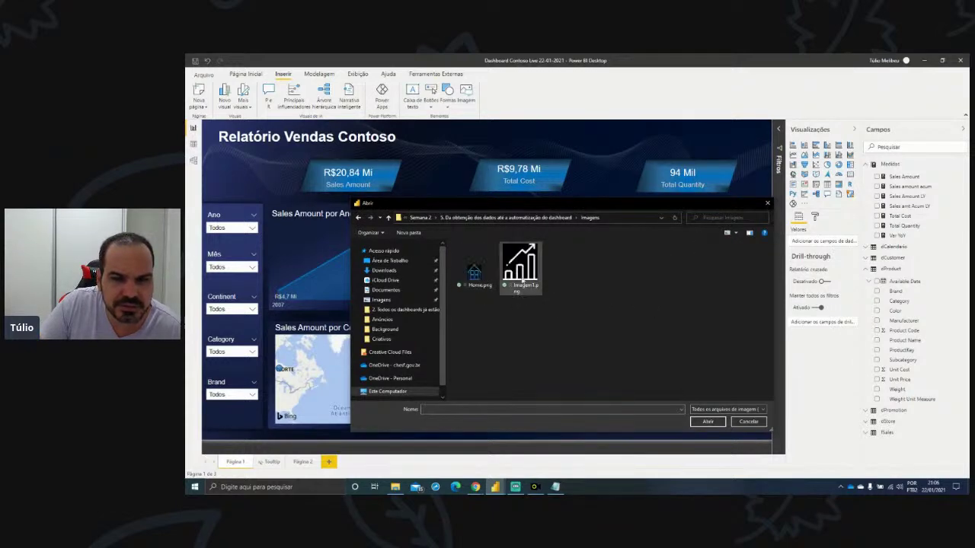
double_click(520, 265)
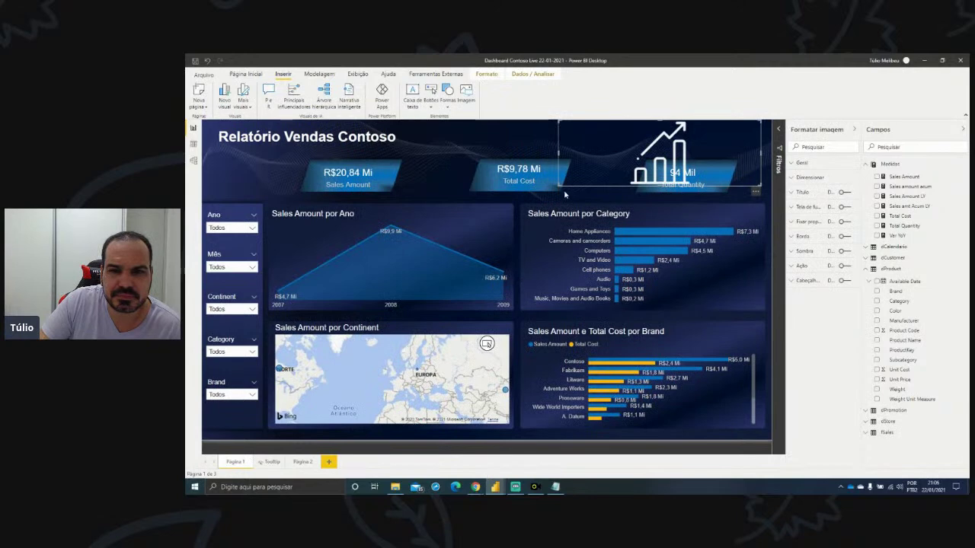
drag(559, 185, 728, 140)
key(Escape)
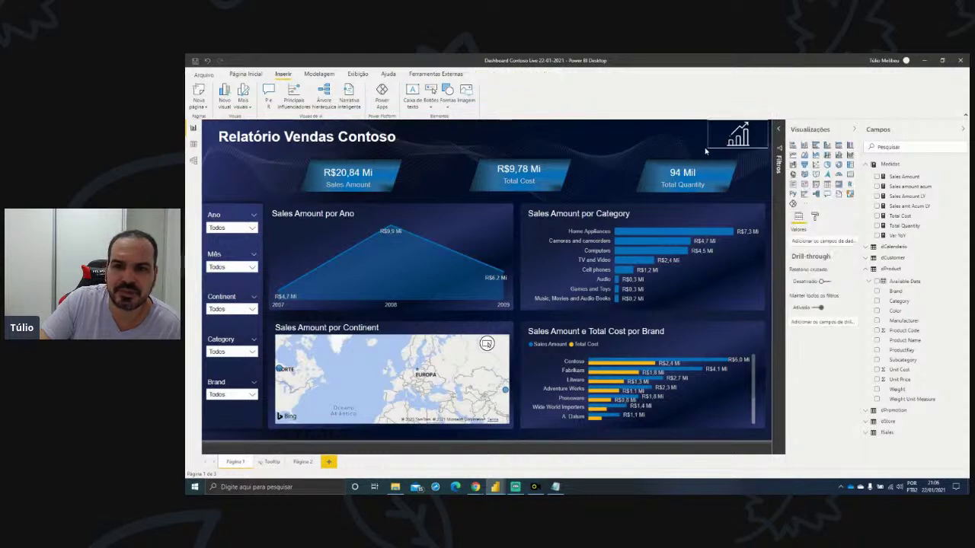
- Give the chart icon a Navegação na página action with Página 2 as its destination, and test the link
click(728, 141)
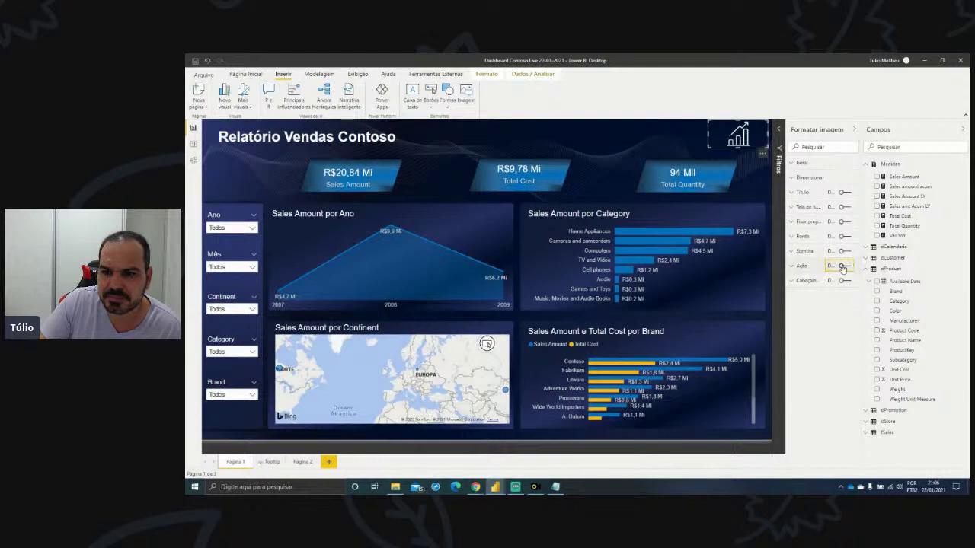
click(843, 269)
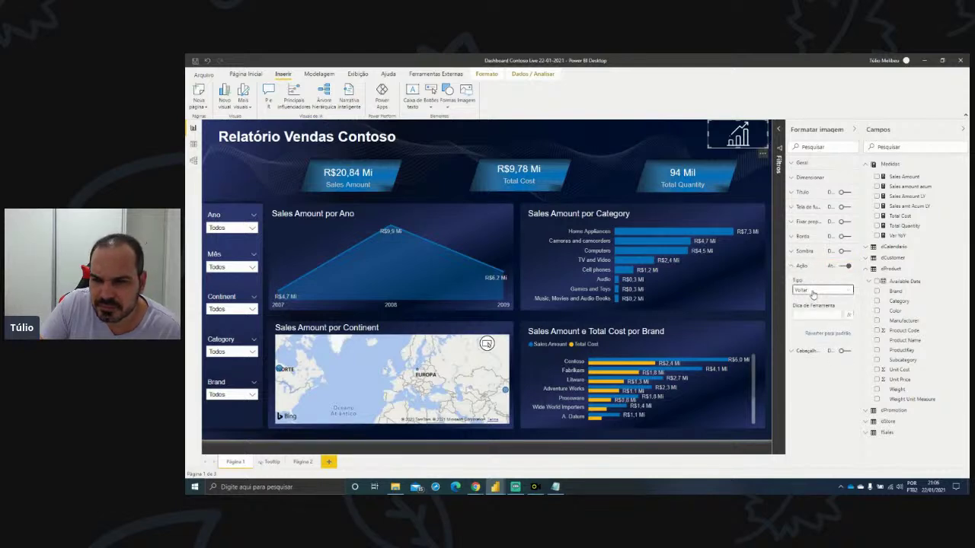
click(814, 290)
click(821, 318)
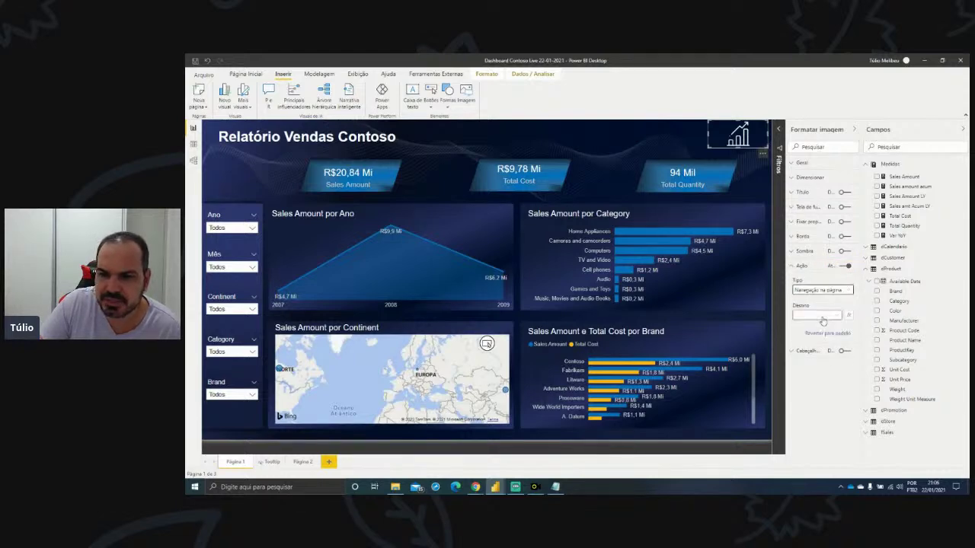
click(818, 316)
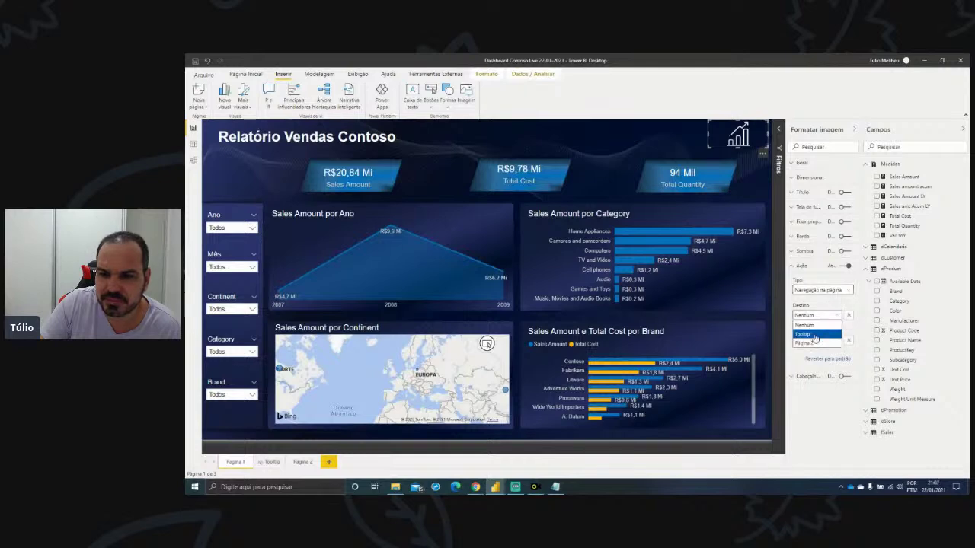
click(814, 343)
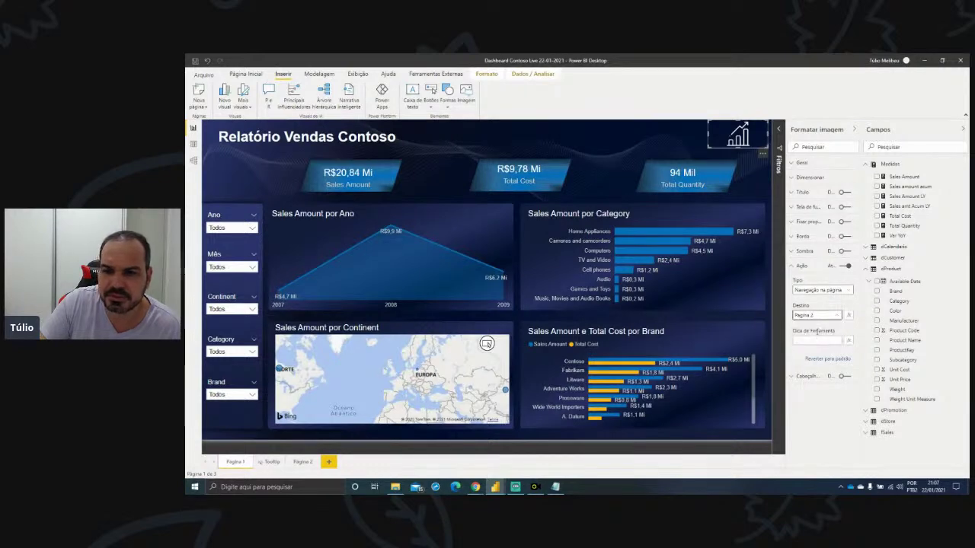
click(649, 147)
ctrl+click(737, 140)
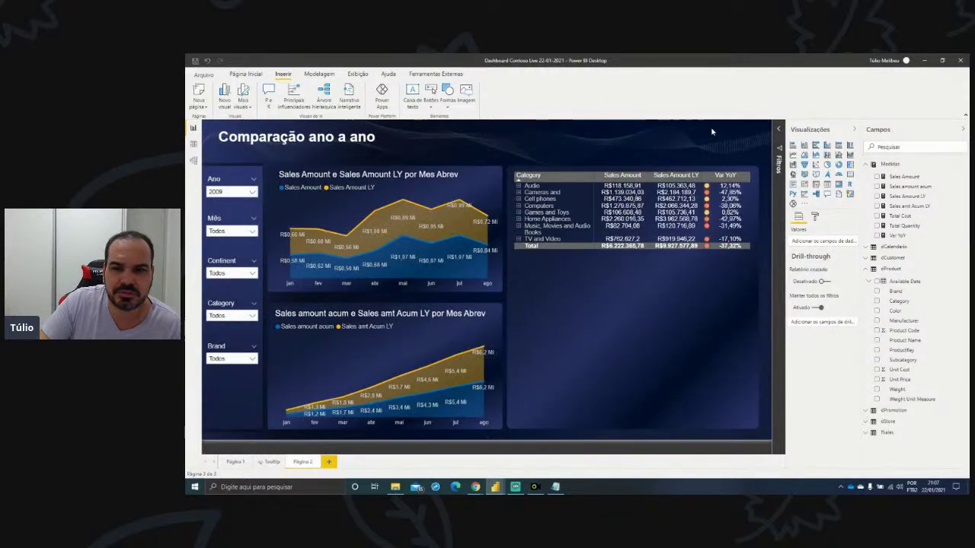
- Insert Home.png on Página 2 and place it, reduced in size, in the page's upper-right corner
click(246, 74)
click(283, 73)
click(462, 106)
double_click(480, 271)
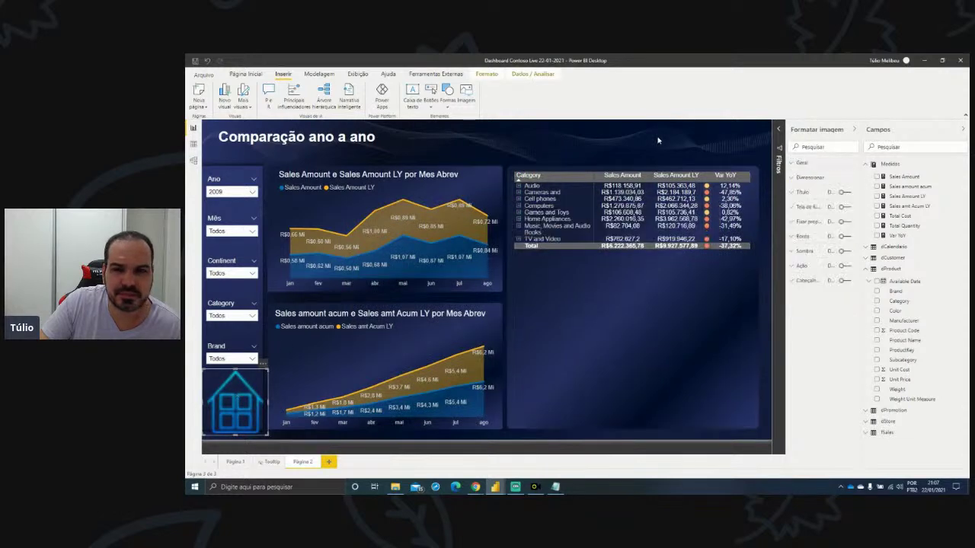
drag(249, 392, 699, 144)
drag(716, 185, 762, 138)
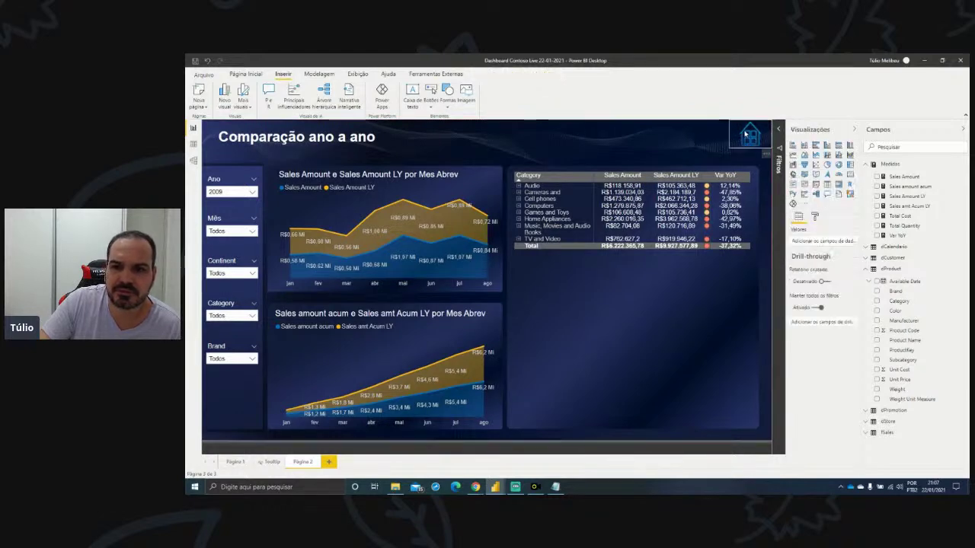
- Give the home icon on Página 2 a Navegação na página action with Página 1 as its destination, and test the link
click(829, 266)
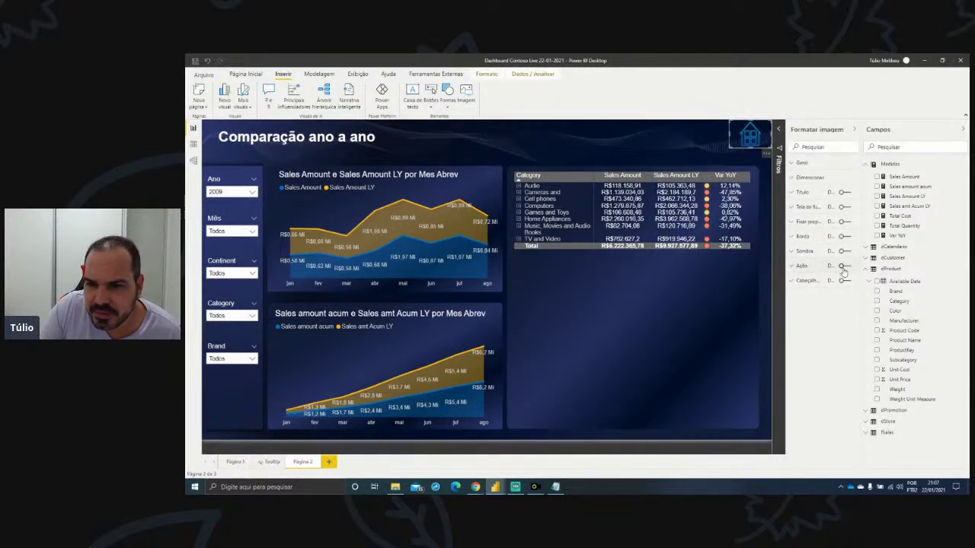
click(816, 268)
click(822, 291)
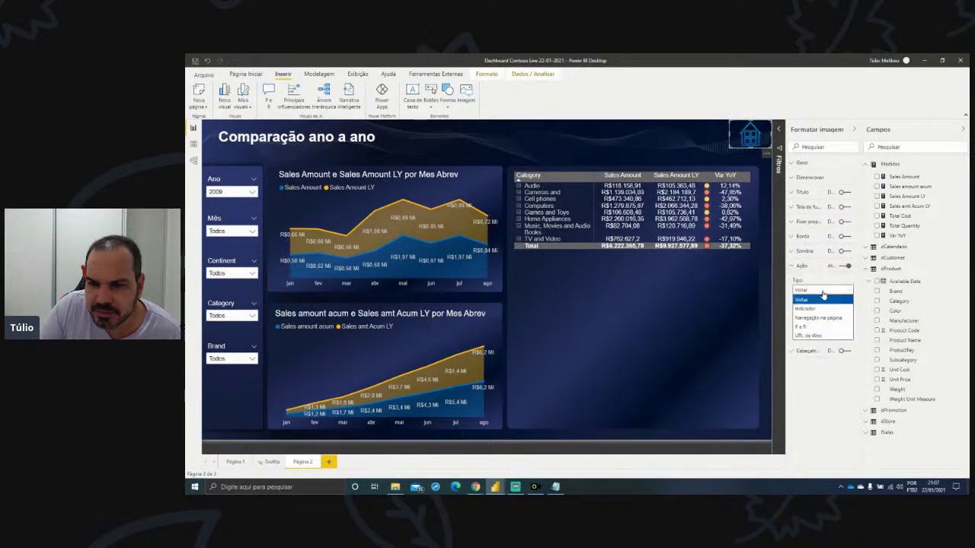
click(818, 320)
click(815, 314)
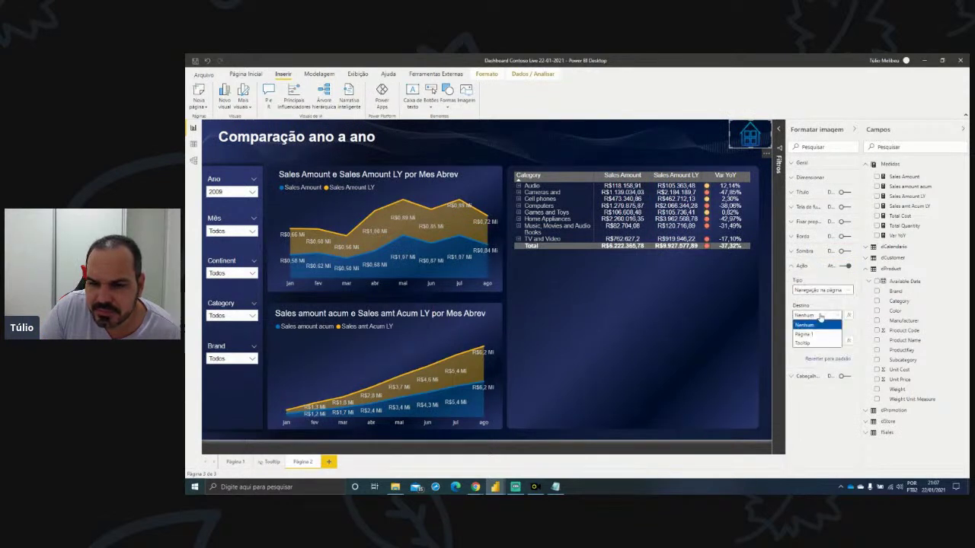
click(814, 335)
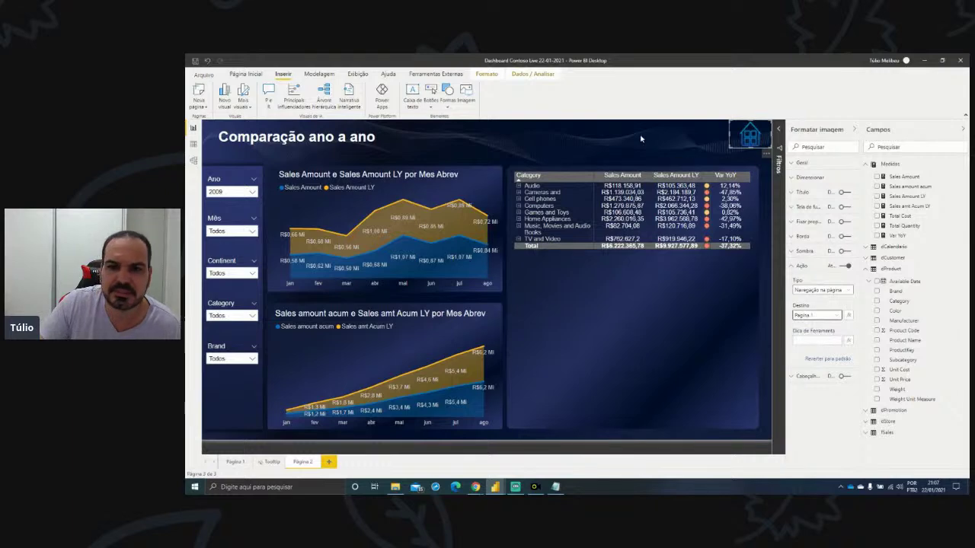
click(706, 150)
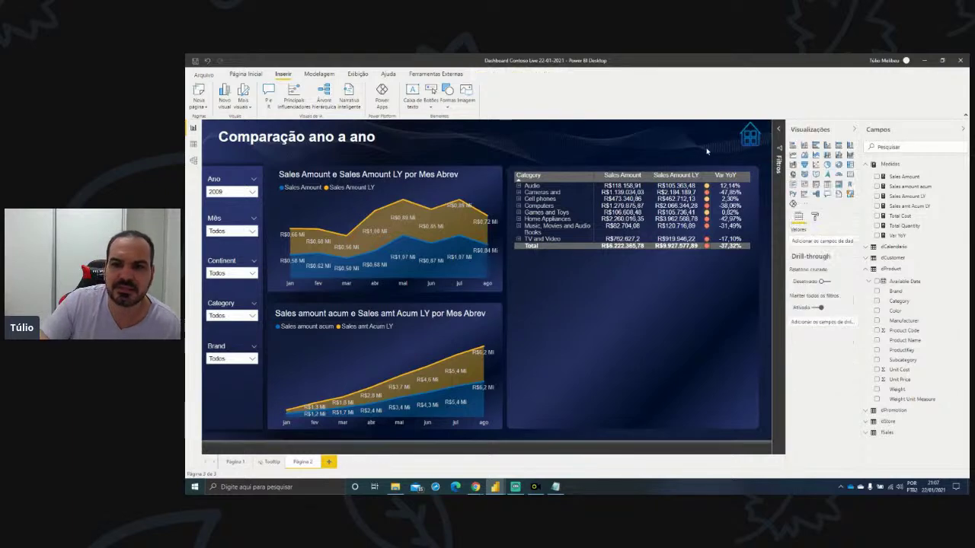
ctrl+click(748, 136)
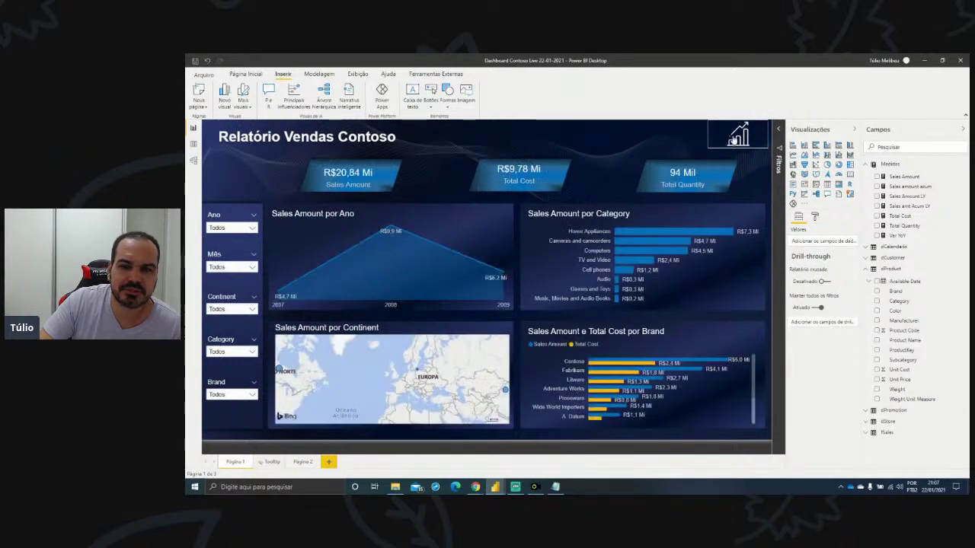
- Set the tooltip of the chart icon's action on Página 1 to "Comparação anual" and check how it displays
click(735, 139)
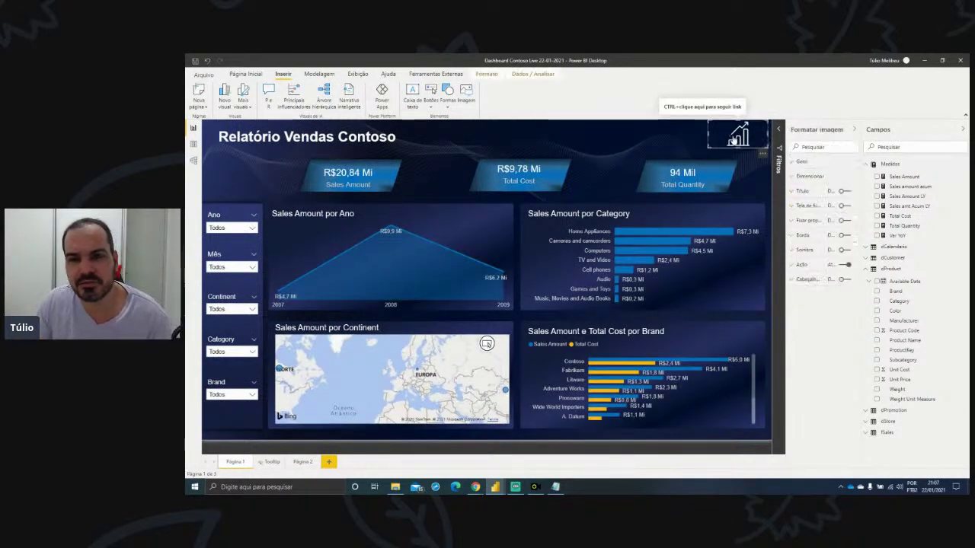
click(803, 266)
click(822, 341)
text(Comparação)
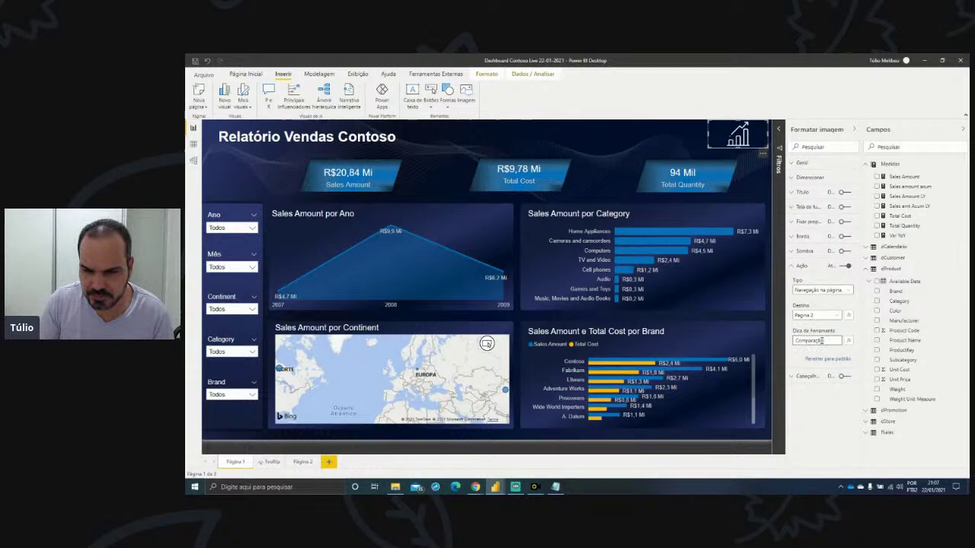
text( anual)
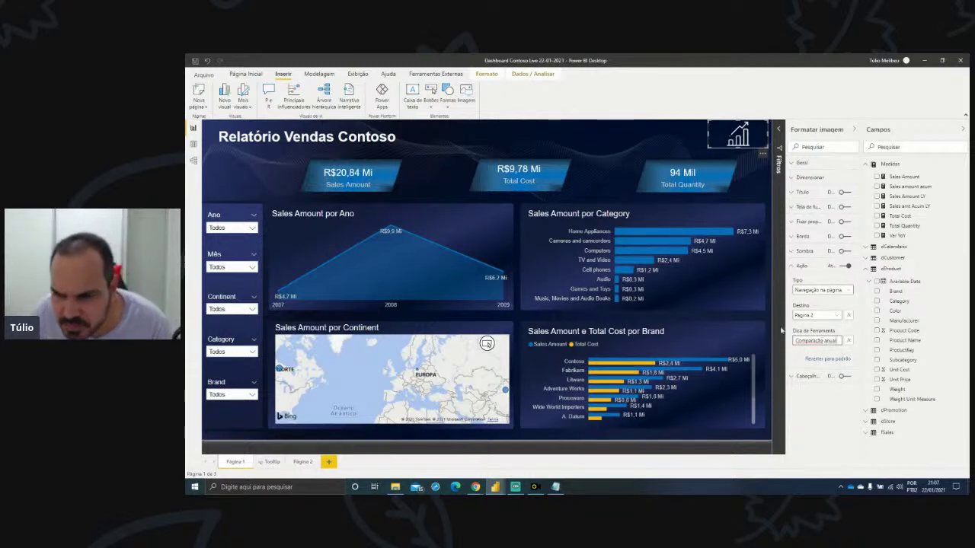
click(659, 146)
mouse_move(729, 138)
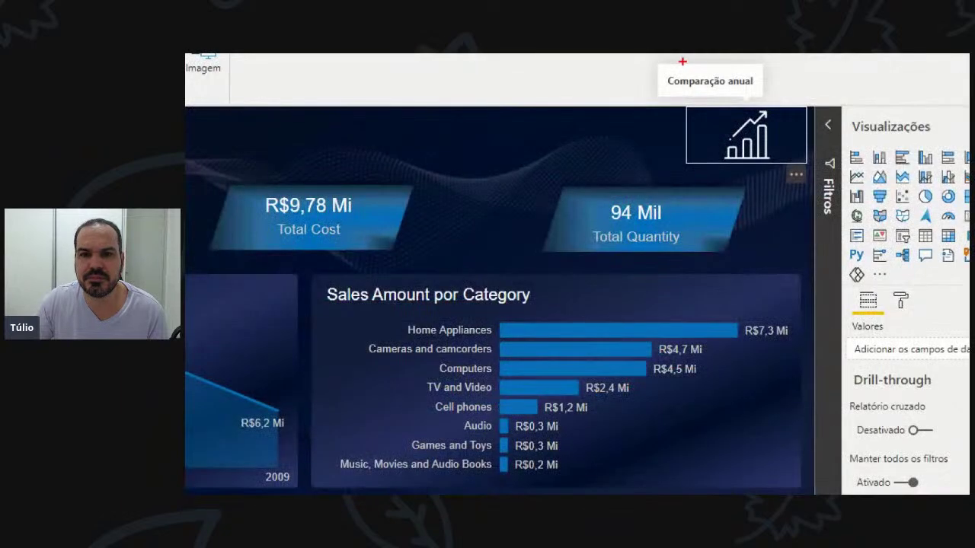
drag(697, 97, 742, 115)
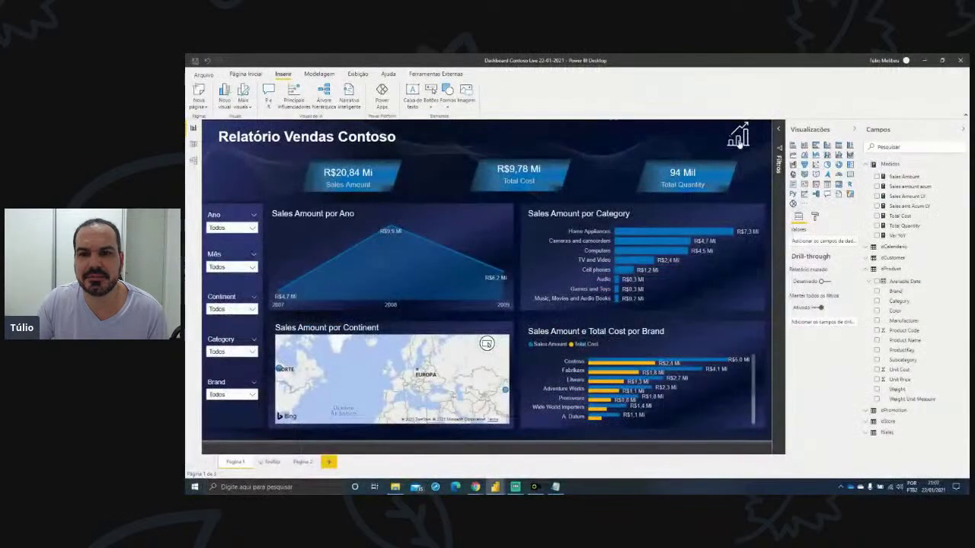
- Follow the chart icon's link to Página 2 and open the tooltip text of the home icon's action for editing
ctrl+click(740, 142)
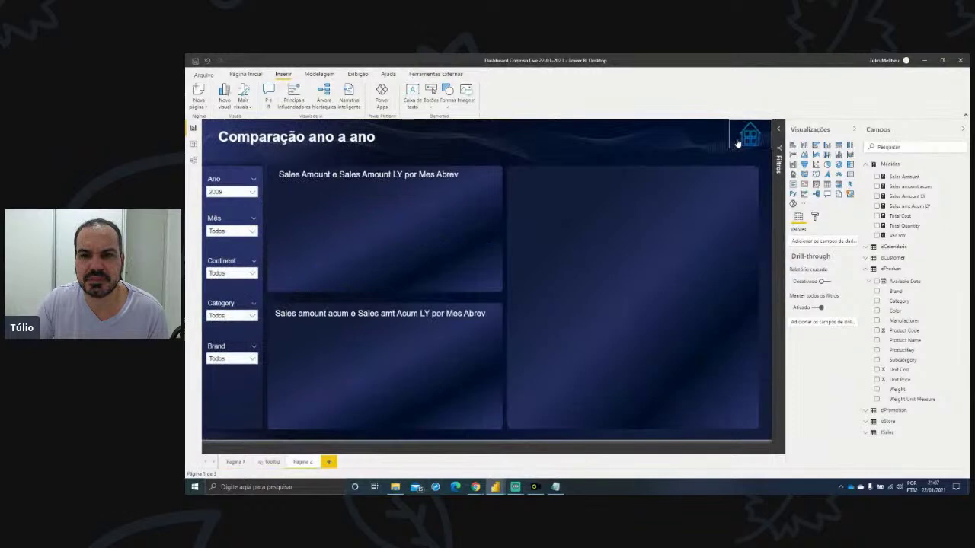
click(744, 139)
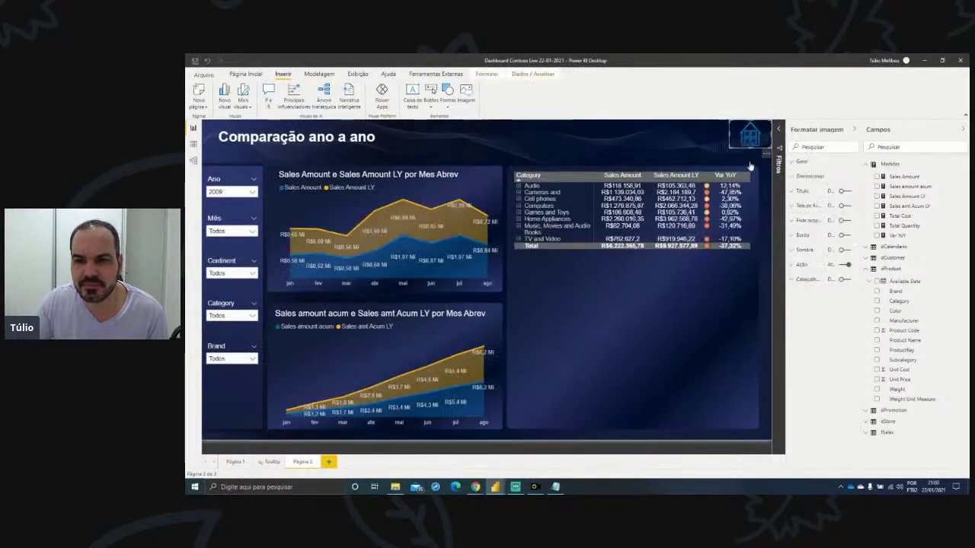
click(803, 266)
click(812, 340)
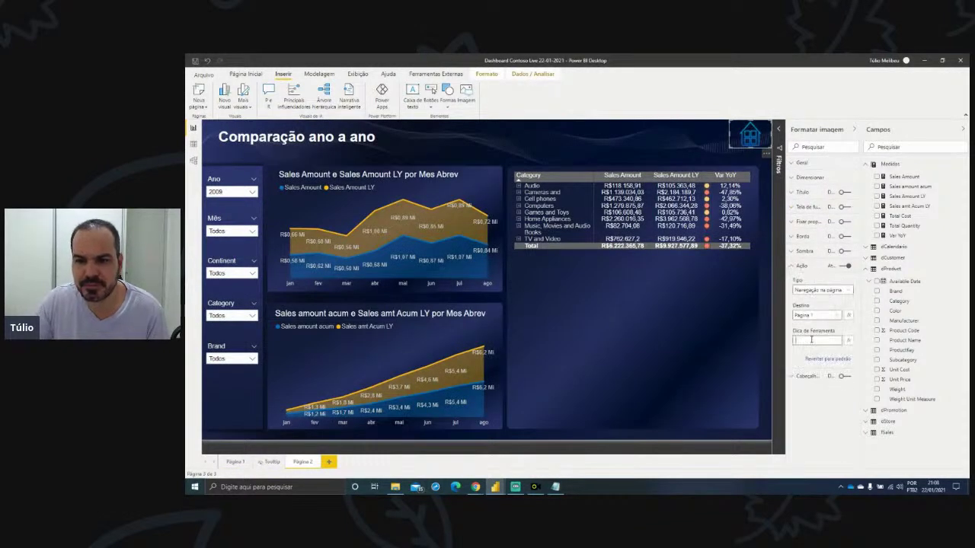